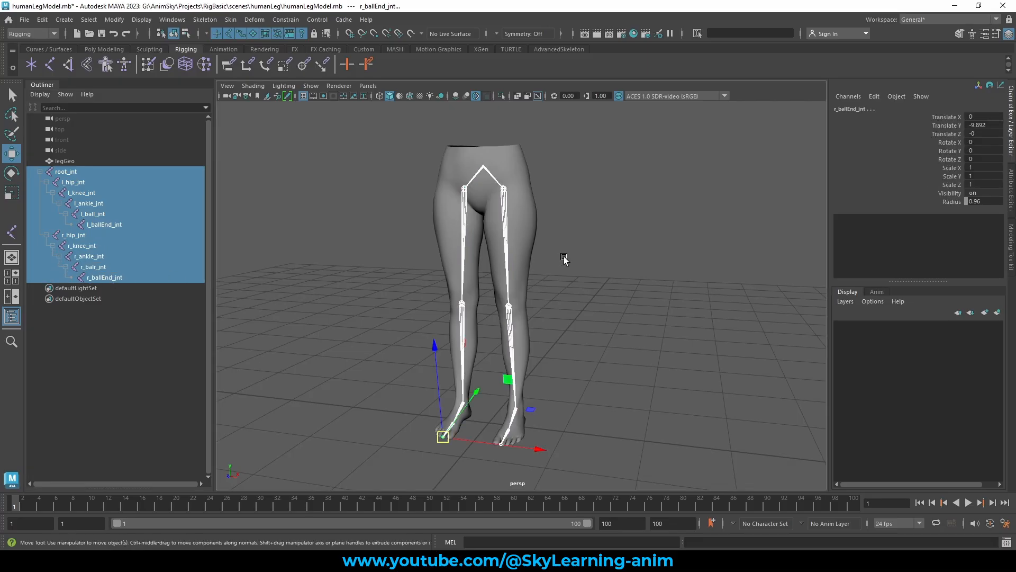
# Examine the hip joints of both legs and the left leg's joint chain from l_hip_jnt to l_ballEnd_jnt.
pyautogui.moveTo(613, 241); pyautogui.dragTo(360, 251)
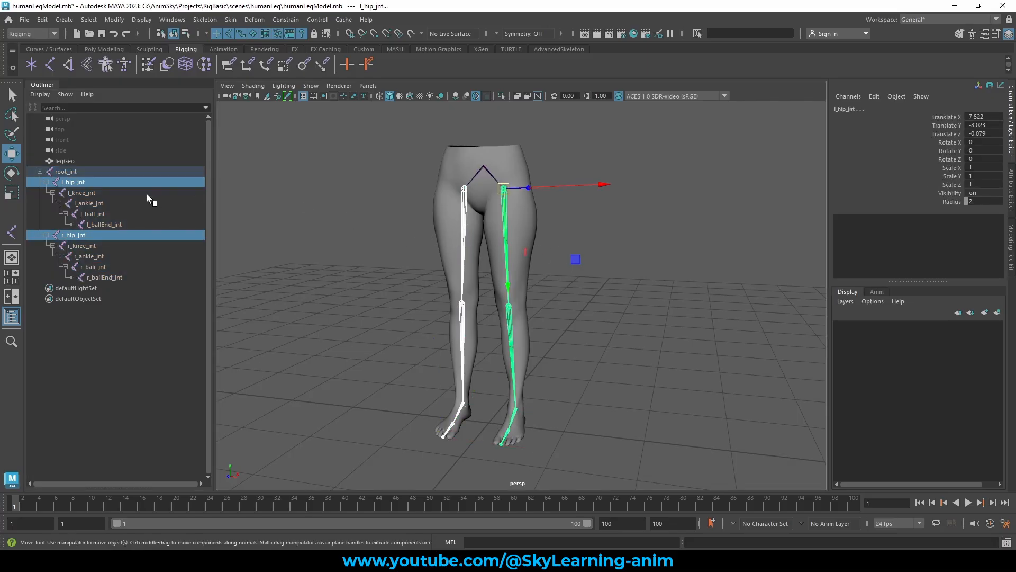
pyautogui.moveTo(103, 181); pyautogui.dragTo(107, 222)
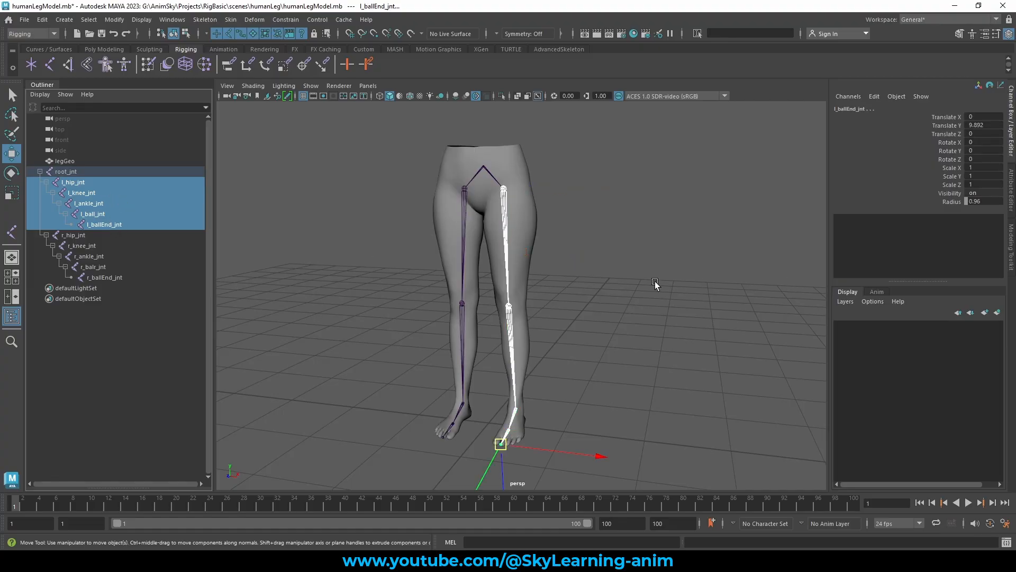
pyautogui.moveTo(582, 319); pyautogui.dragTo(450, 344)
# Compare the axis directions of the right and left knee joints from several viewing angles.
pyautogui.click(487, 334)
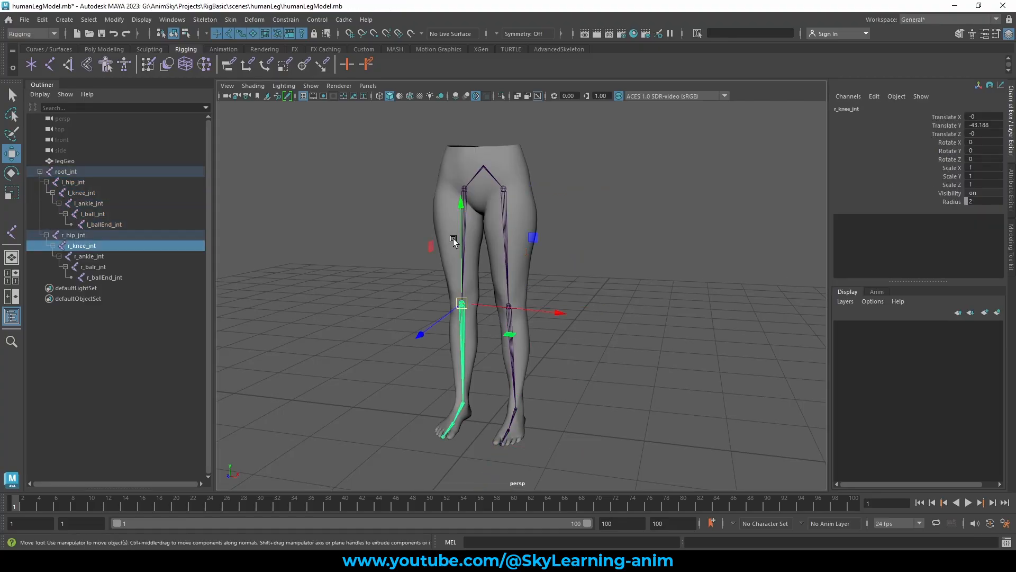
pyautogui.moveTo(432, 233); pyautogui.dragTo(522, 256)
pyautogui.click(507, 324)
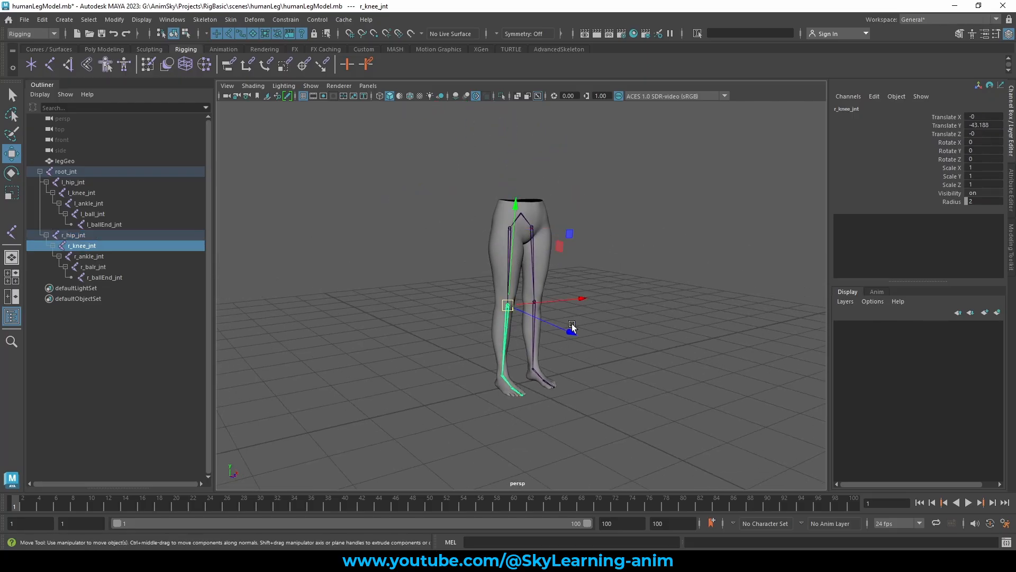
pyautogui.keyDown('alt'); pyautogui.moveTo(542, 313); pyautogui.dragTo(532, 313); pyautogui.keyUp('alt')
pyautogui.scroll(3, 526, 313)
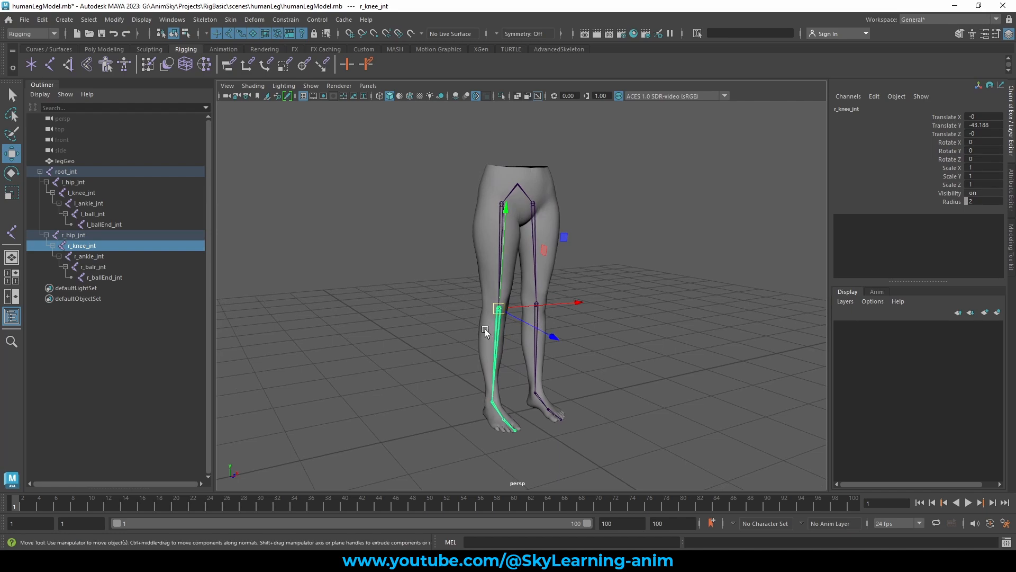
pyautogui.click(535, 352)
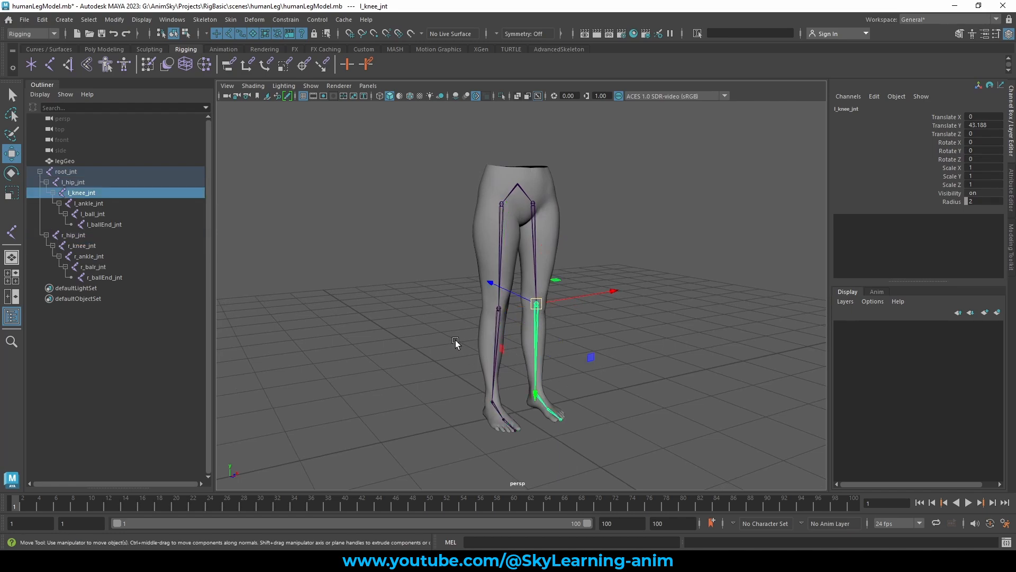
pyautogui.click(497, 333)
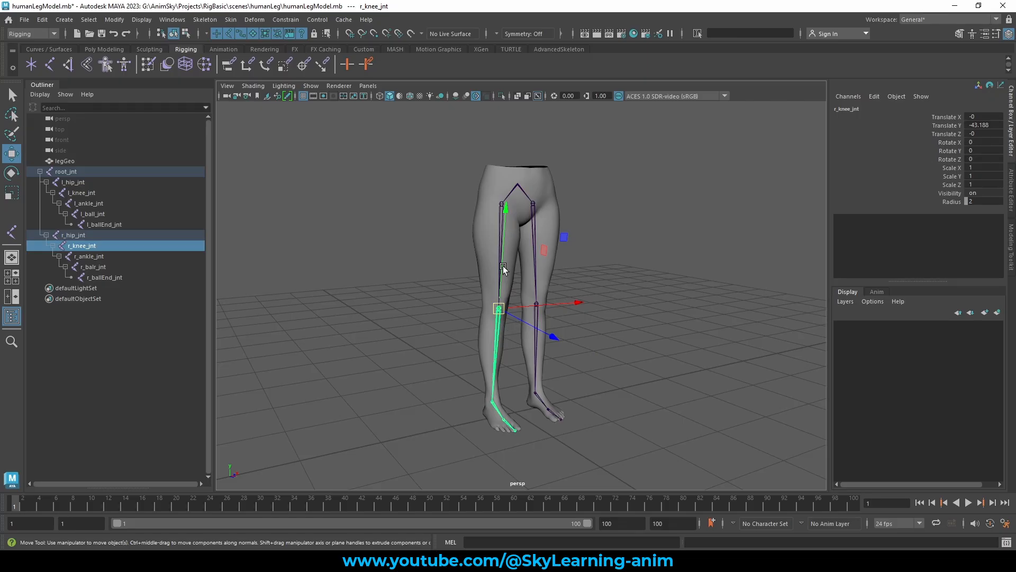
pyautogui.keyDown('alt'); pyautogui.moveTo(649, 269); pyautogui.dragTo(578, 271); pyautogui.keyUp('alt')
pyautogui.moveTo(613, 325); pyautogui.dragTo(453, 355)
pyautogui.click(576, 201)
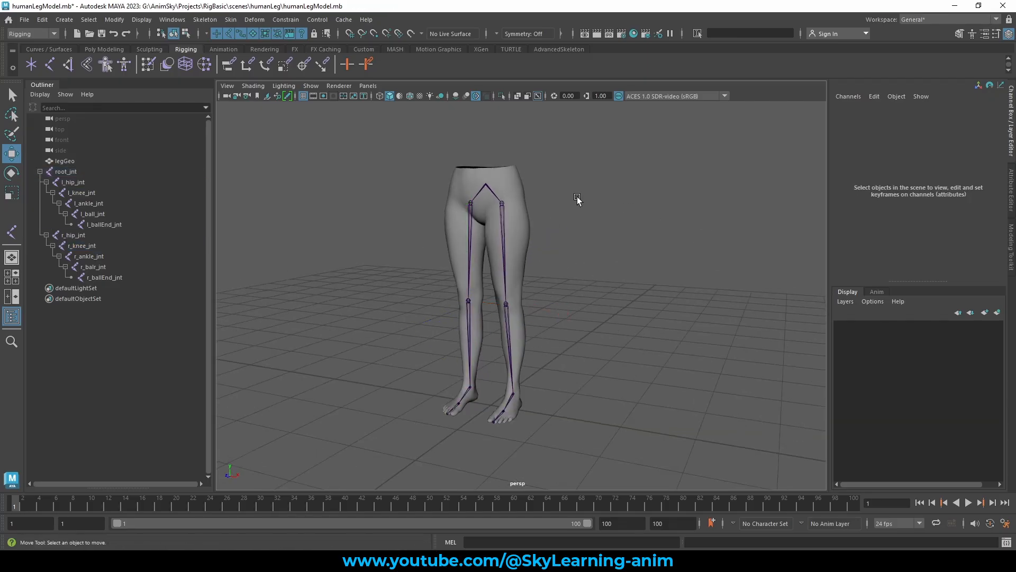
pyautogui.scroll(2, 576, 200)
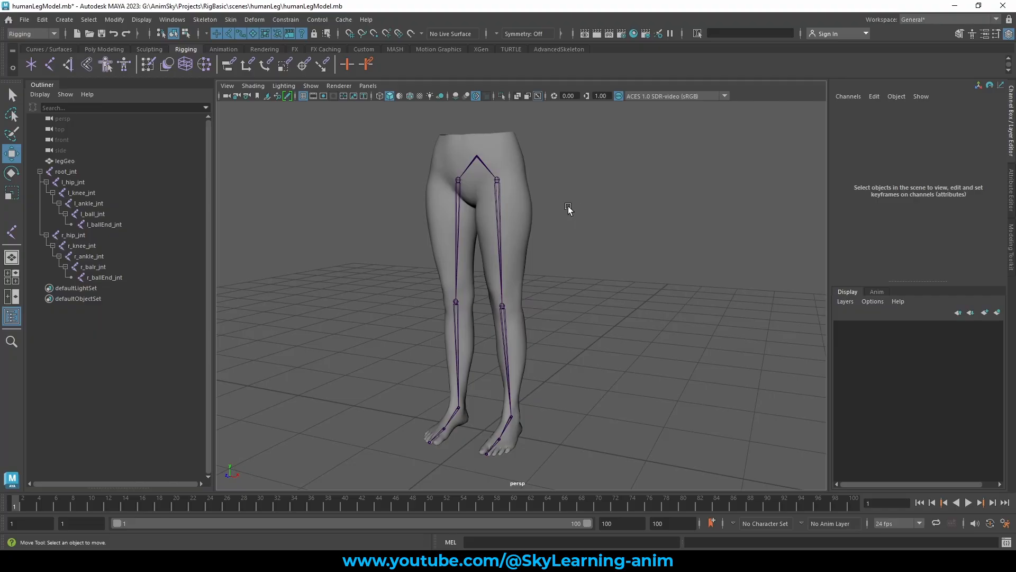
pyautogui.scroll(-2, 560, 206)
pyautogui.moveTo(561, 204)
pyautogui.keyDown('alt'); pyautogui.mouseDown()
pyautogui.moveTo(594, 204)
pyautogui.moveTo(554, 204)
pyautogui.mouseUp(); pyautogui.keyUp('alt')
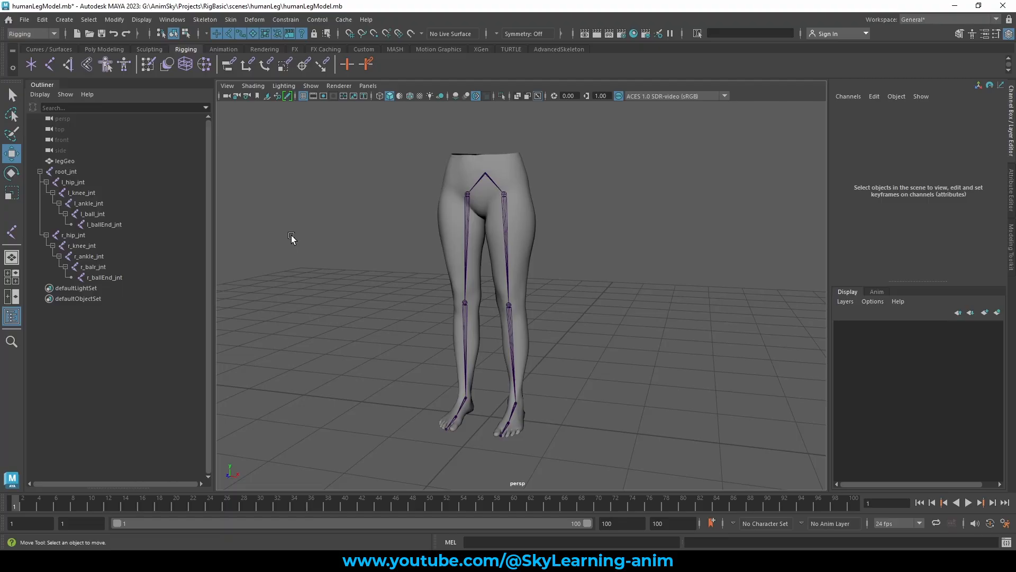
pyautogui.keyDown('alt'); pyautogui.moveTo(303, 236); pyautogui.dragTo(380, 230); pyautogui.keyUp('alt')
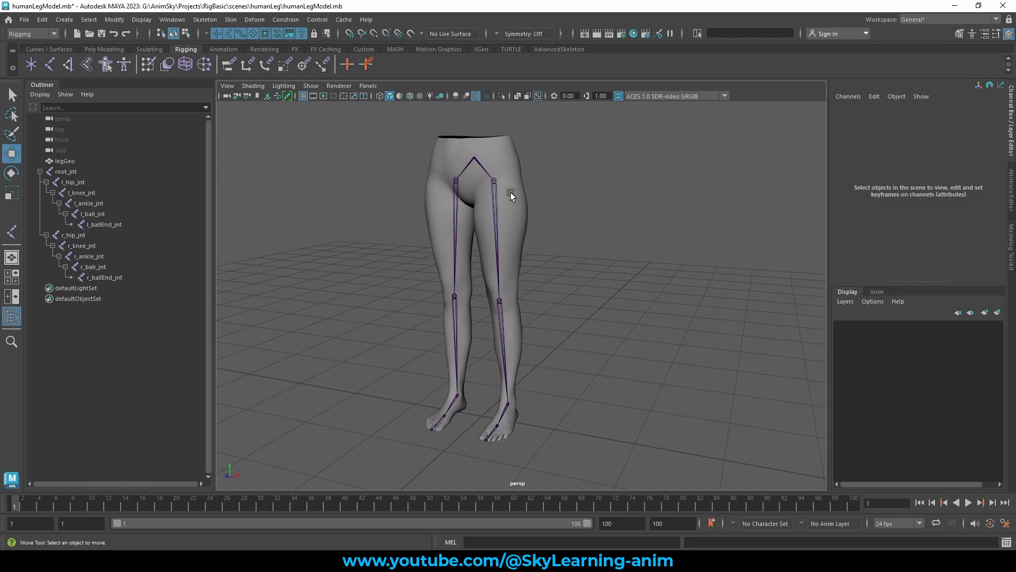
# Start the Create IK Handle tool with the Rotate-Plane Solver as its current solver.
pyautogui.click(207, 20)
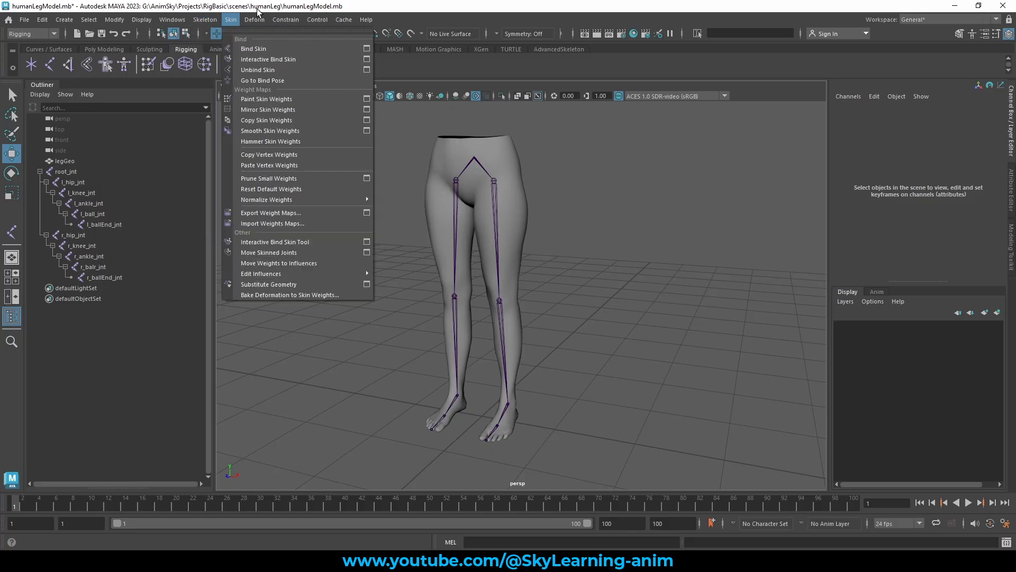
pyautogui.click(231, 20)
pyautogui.click(230, 20)
pyautogui.click(205, 20)
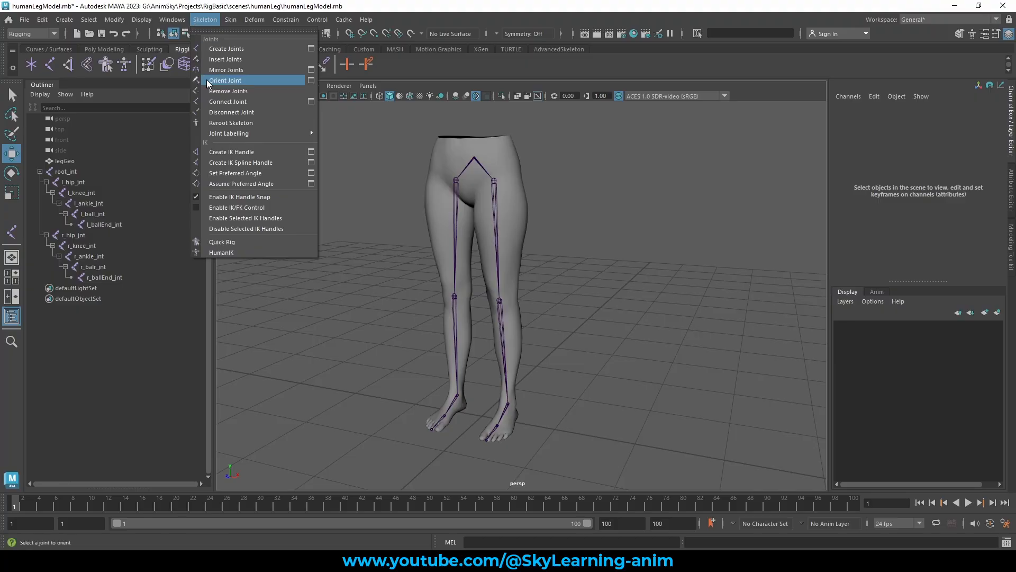
pyautogui.click(312, 152)
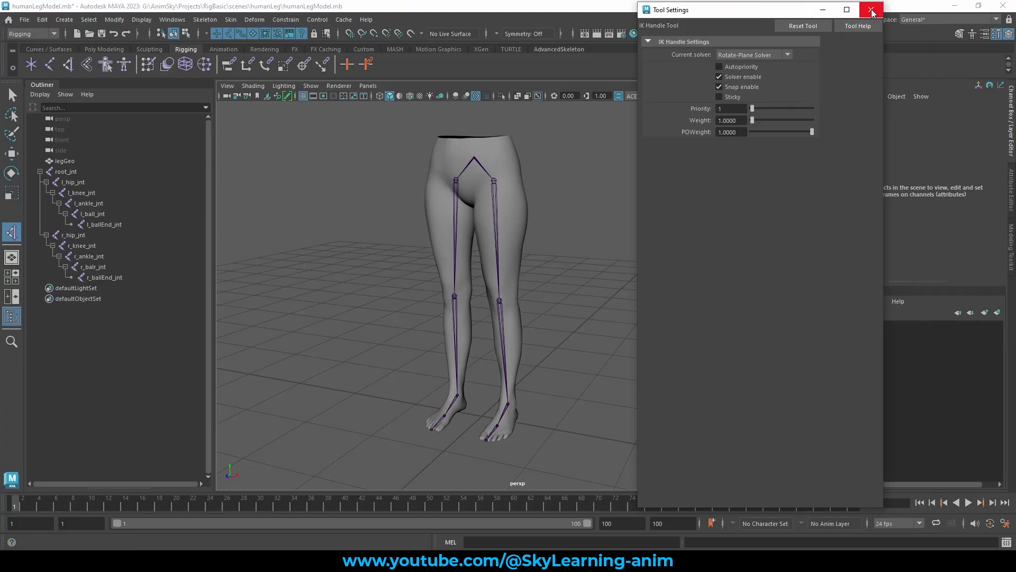
pyautogui.click(764, 56)
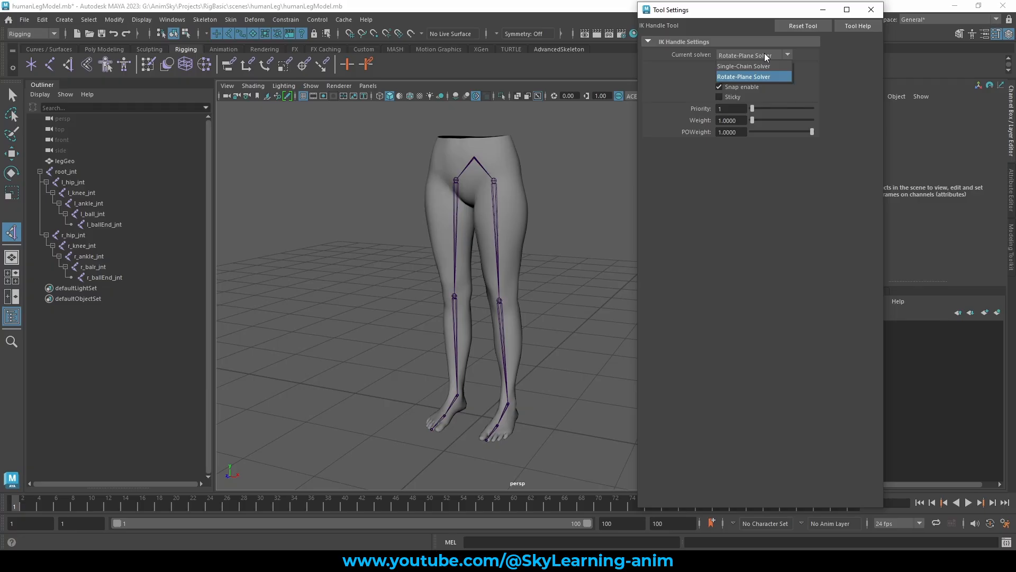
pyautogui.click(764, 53)
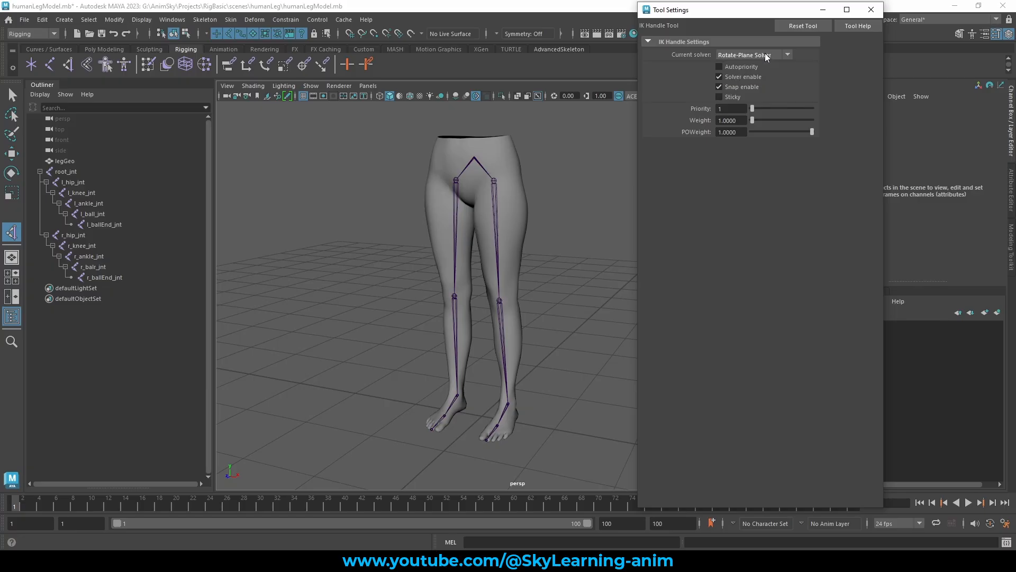
pyautogui.click(871, 9)
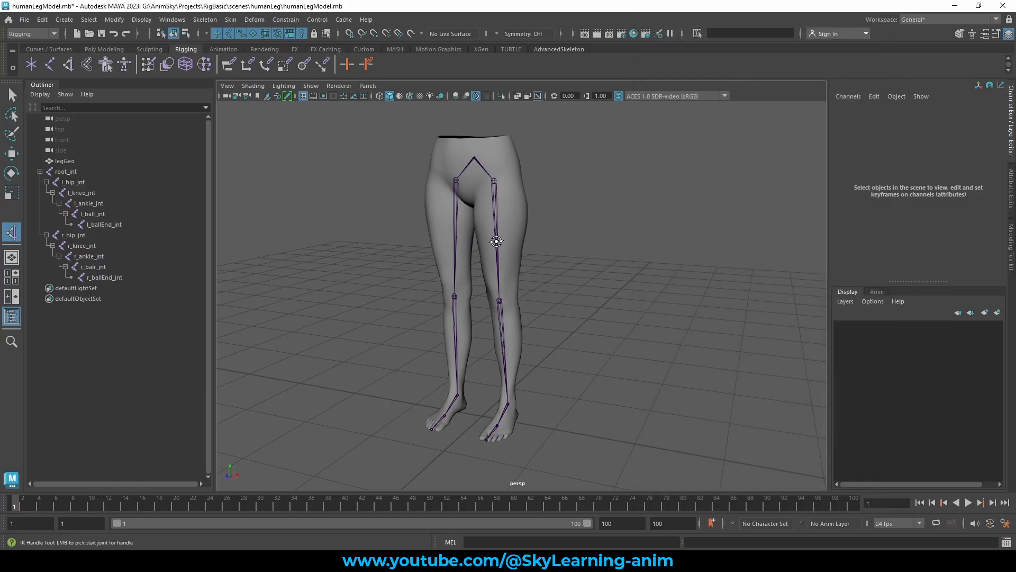
# Create an IK handle on the left leg from l_hip_jnt to l_ankle_jnt.
pyautogui.scroll(3, 567, 238)
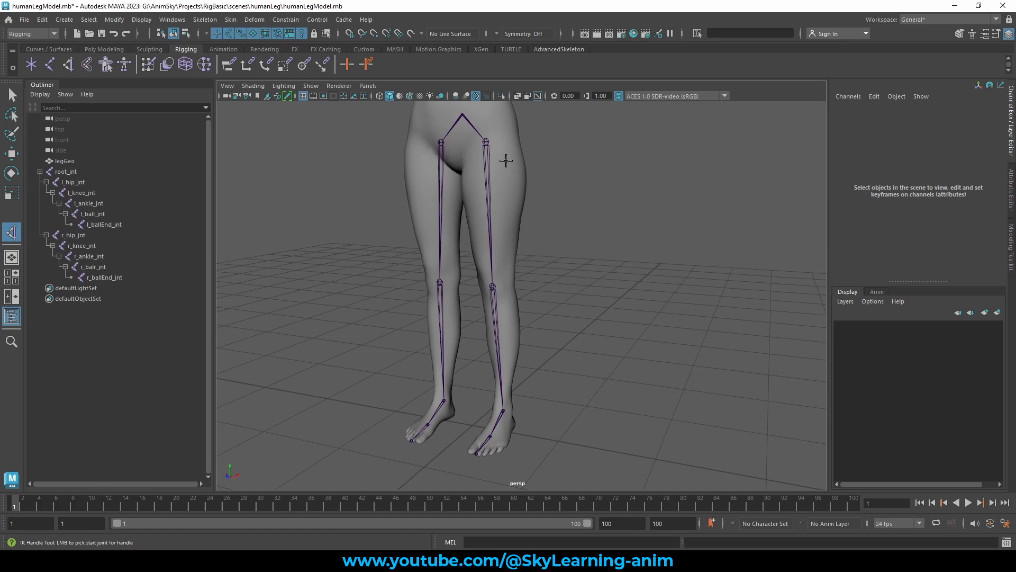
pyautogui.click(487, 140)
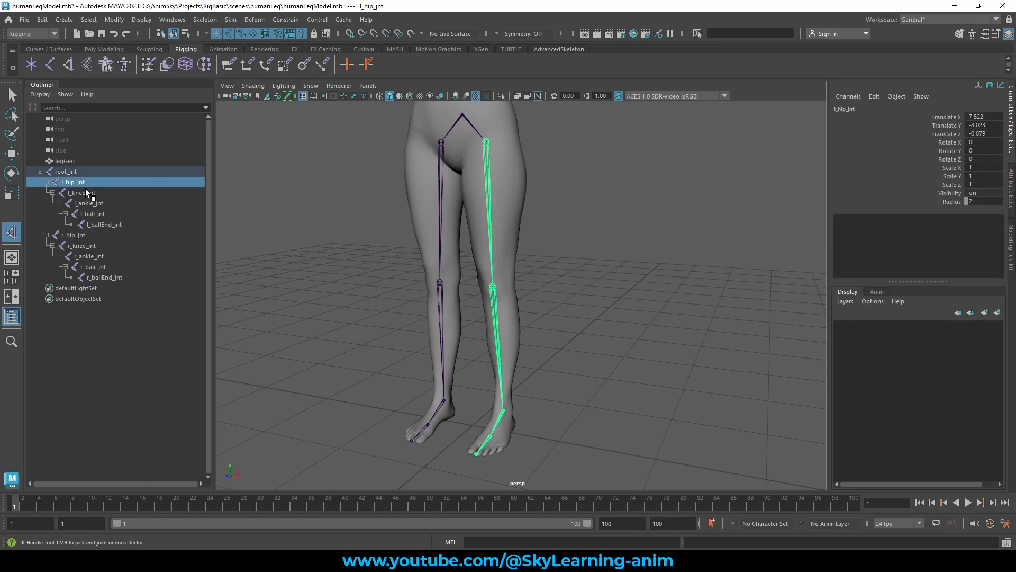
pyautogui.click(501, 412)
pyautogui.press('w')
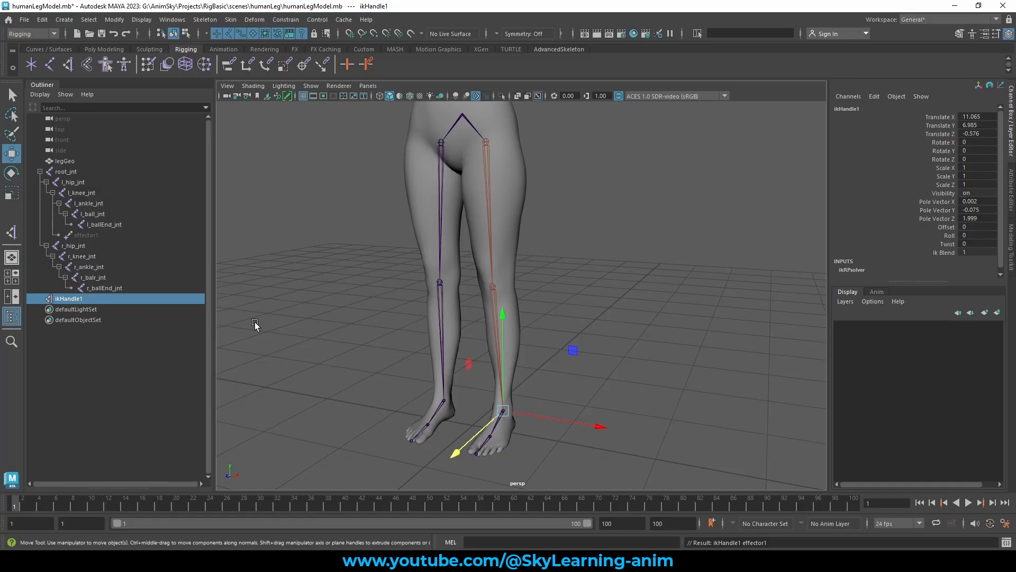
# Try bending the left leg by moving its IK handle up and forward, and undo the move.
pyautogui.keyDown('alt'); pyautogui.moveTo(602, 345); pyautogui.dragTo(387, 278); pyautogui.keyUp('alt')
pyautogui.click(91, 299)
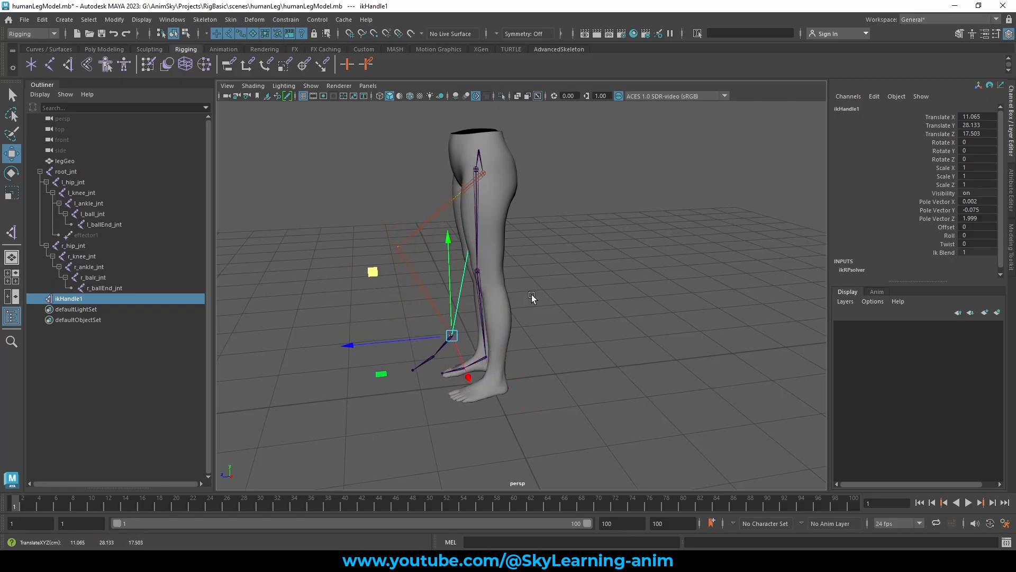
pyautogui.keyDown('alt'); pyautogui.moveTo(532, 295); pyautogui.dragTo(364, 277); pyautogui.keyUp('alt')
pyautogui.hotkey('ctrl', 'z')
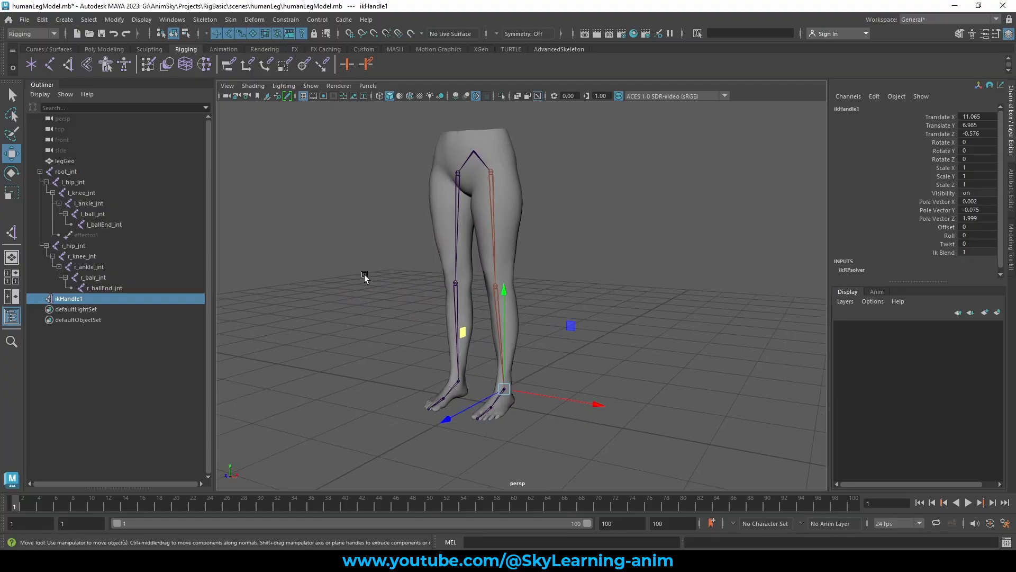
# Examine the left knee's slight bend from the side and the Joint Orient values of l_knee_jnt.
pyautogui.keyDown('alt'); pyautogui.moveTo(507, 300); pyautogui.dragTo(460, 289); pyautogui.keyUp('alt')
pyautogui.keyDown('alt'); pyautogui.moveTo(461, 288); pyautogui.dragTo(556, 308, button='right'); pyautogui.keyUp('alt')
pyautogui.click(468, 296)
pyautogui.keyDown('alt'); pyautogui.moveTo(581, 283); pyautogui.dragTo(556, 284); pyautogui.keyUp('alt')
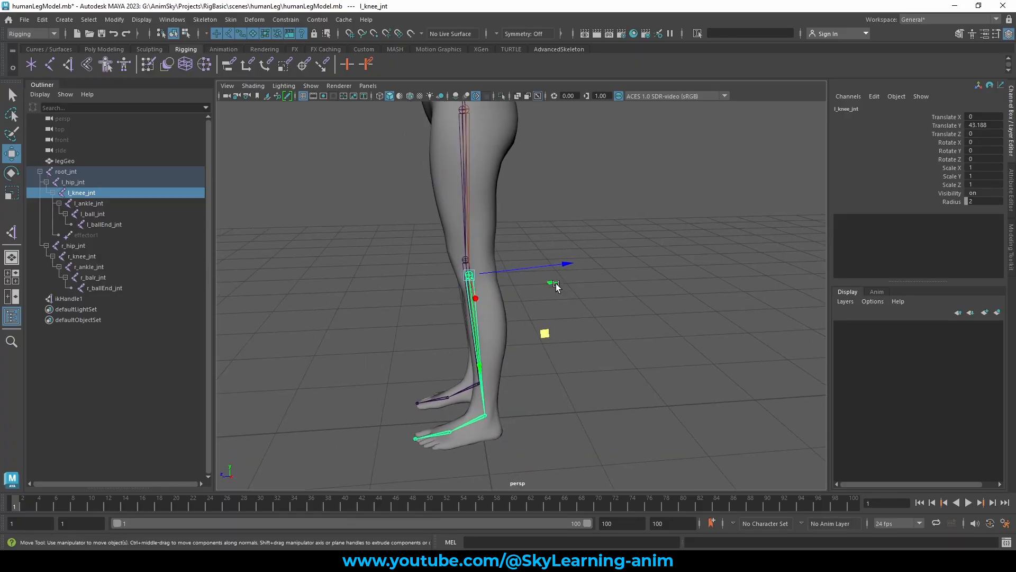
pyautogui.click(1010, 210)
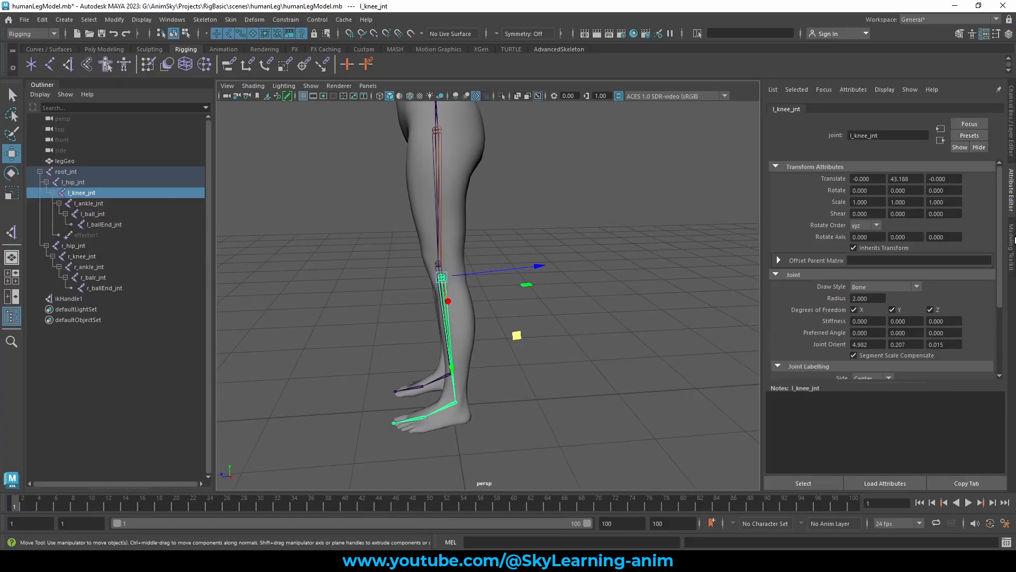
pyautogui.click(873, 343)
pyautogui.click(1012, 156)
pyautogui.keyDown('alt'); pyautogui.moveTo(592, 286); pyautogui.dragTo(618, 235); pyautogui.keyUp('alt')
pyautogui.scroll(-6, 576, 238)
pyautogui.click(618, 236)
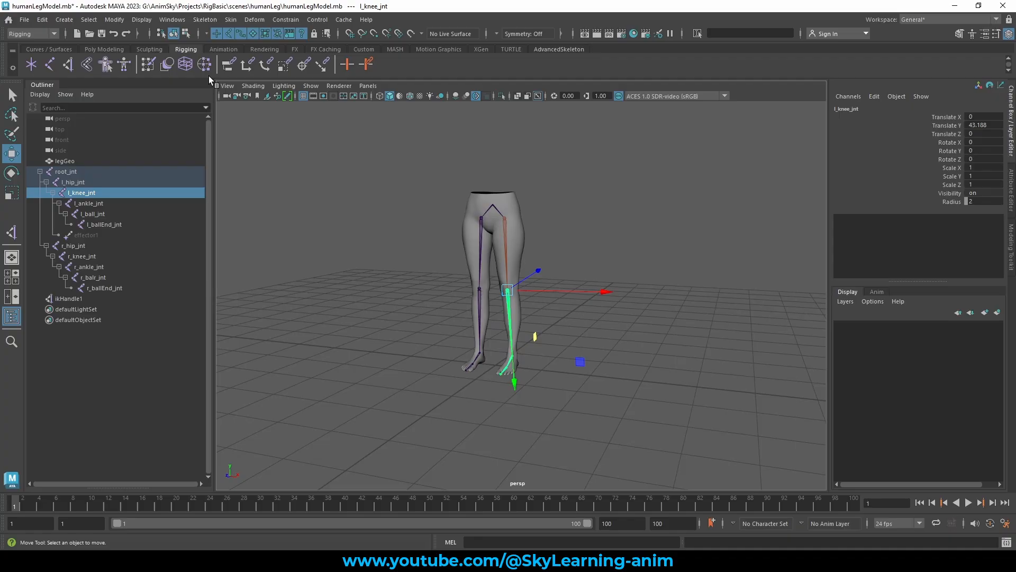
# In the side view, draw a straight vertical chain of three grid-snapped joints behind the legs, spaced 30.48 units apart.
pyautogui.click(48, 64)
pyautogui.press('space')
pyautogui.press('space')
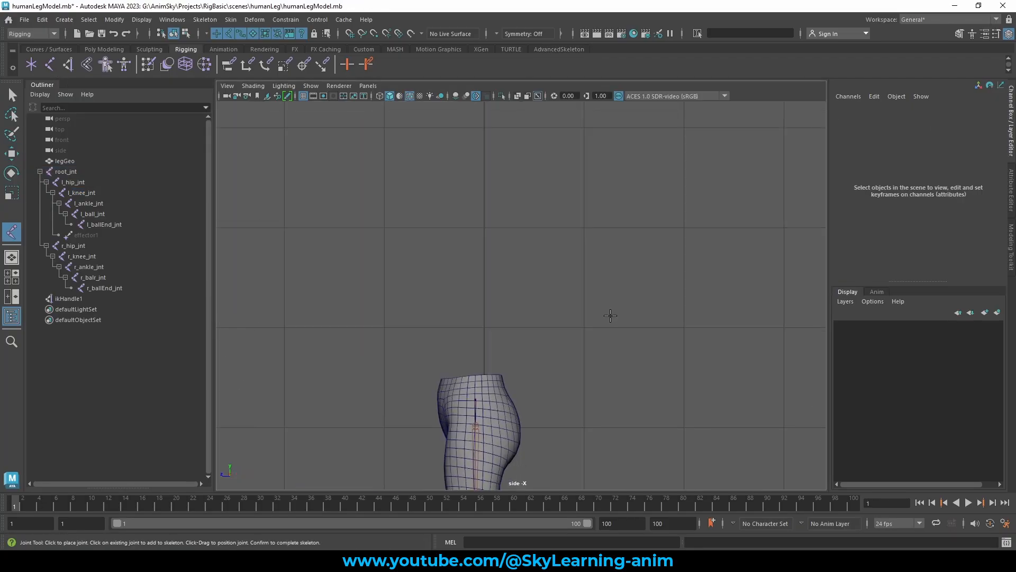
pyautogui.scroll(-4, 609, 318)
pyautogui.keyDown('alt'); pyautogui.moveTo(607, 320); pyautogui.dragTo(589, 250, button='middle'); pyautogui.keyUp('alt')
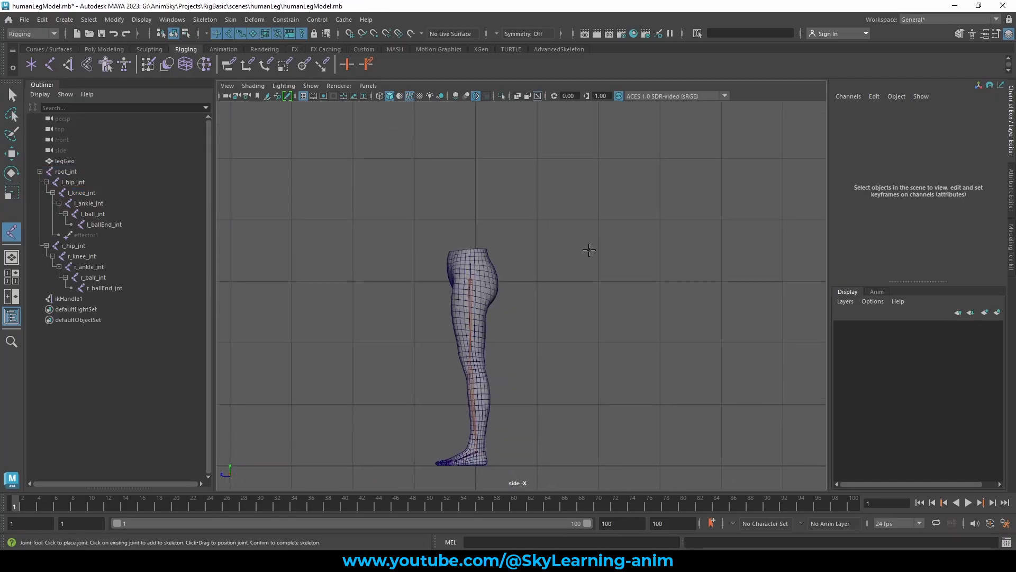
pyautogui.click(599, 281)
pyautogui.click(599, 343)
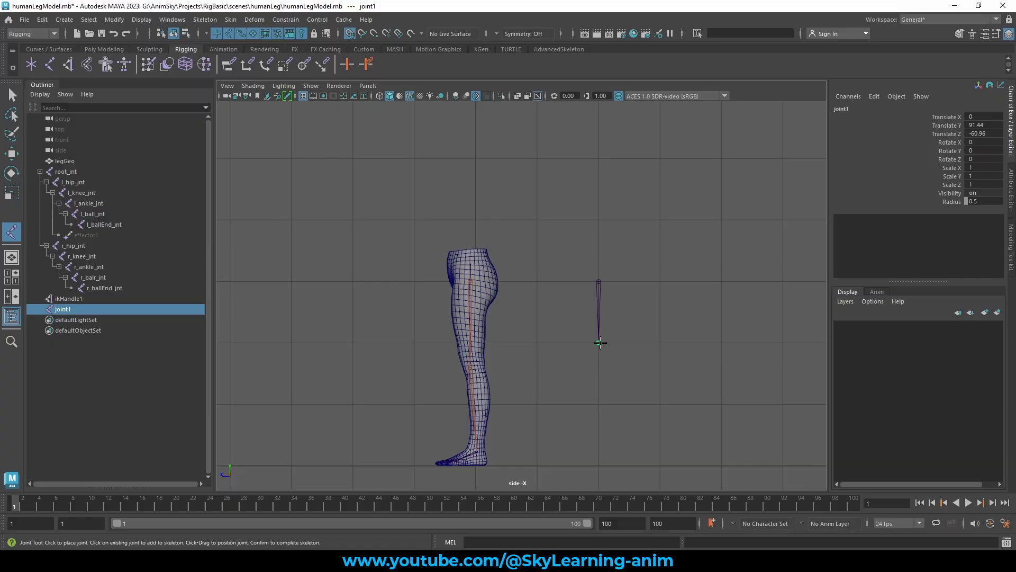
pyautogui.click(603, 406)
pyautogui.press('Return')
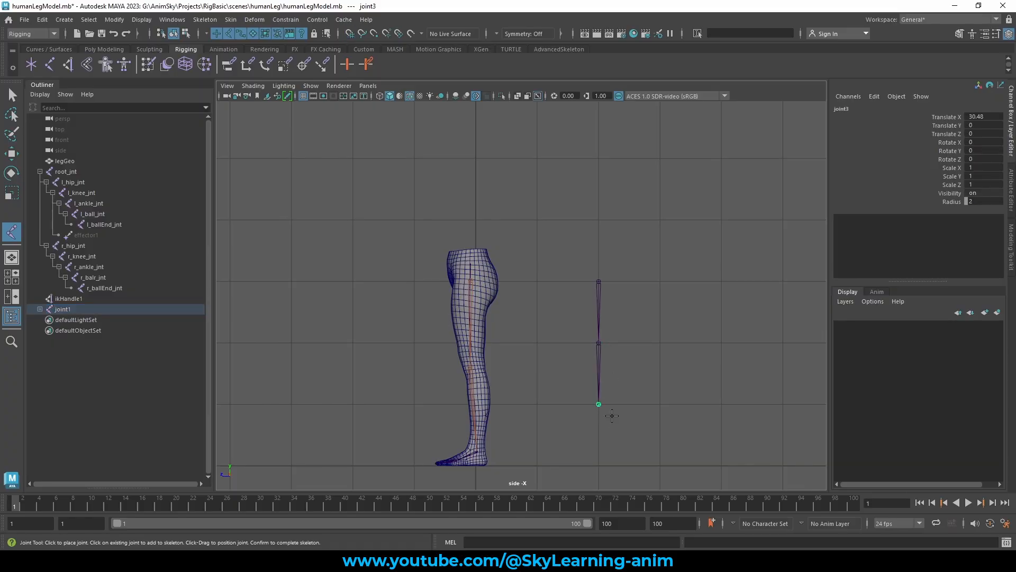
pyautogui.press('w')
pyautogui.scroll(2, 637, 295)
pyautogui.keyDown('alt'); pyautogui.moveTo(647, 298); pyautogui.dragTo(598, 275, button='middle'); pyautogui.keyUp('alt')
pyautogui.click(700, 288)
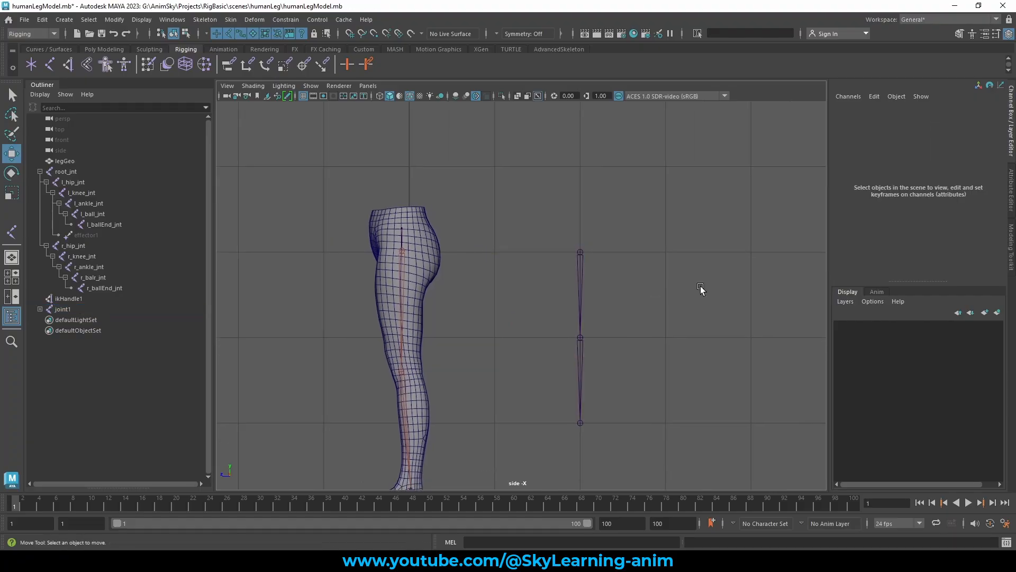
# Create an IK handle from the top joint to the bottom joint of the straight test chain.
pyautogui.click(581, 292)
pyautogui.click(12, 231)
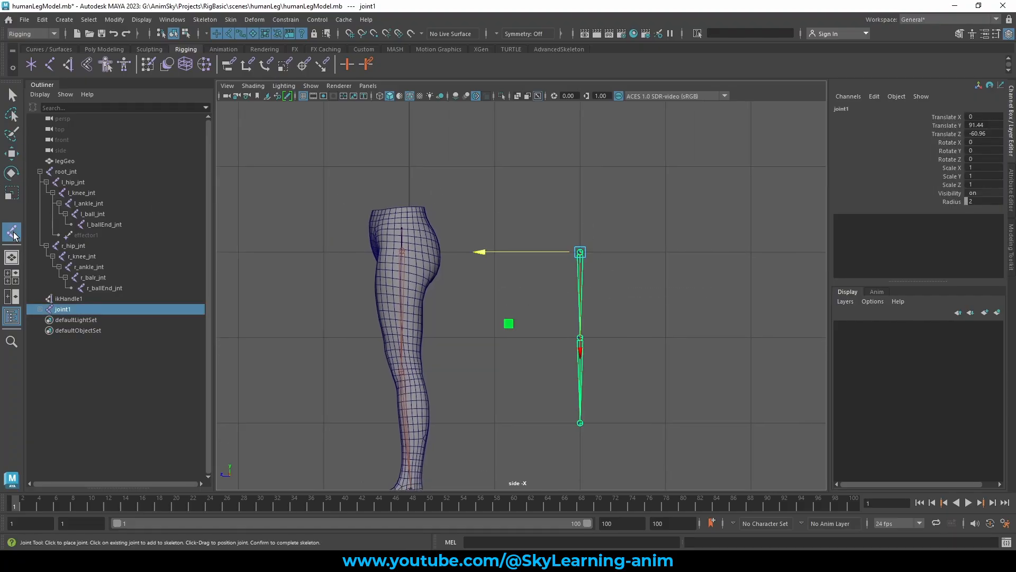
pyautogui.click(205, 19)
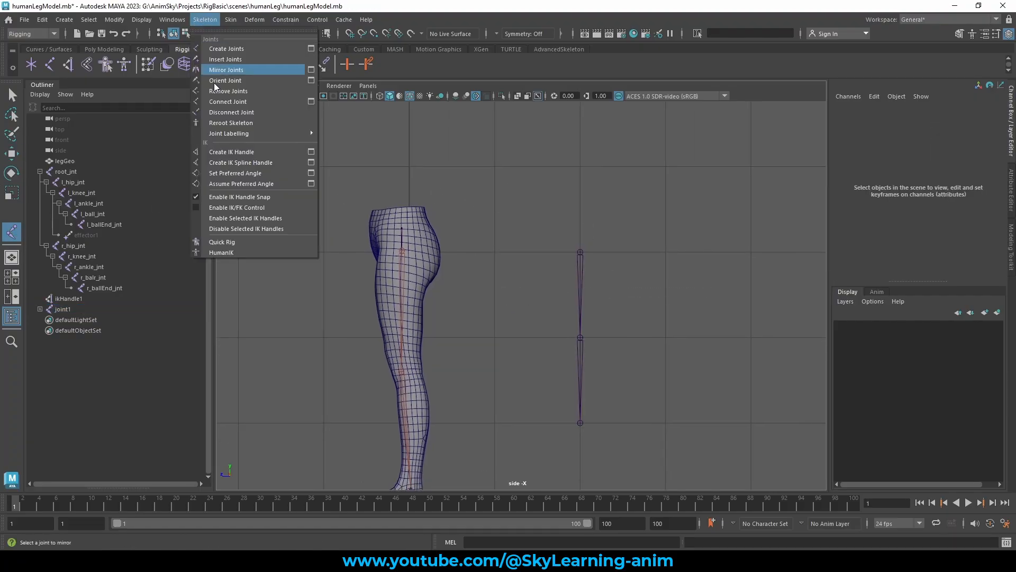
pyautogui.click(228, 151)
pyautogui.click(580, 252)
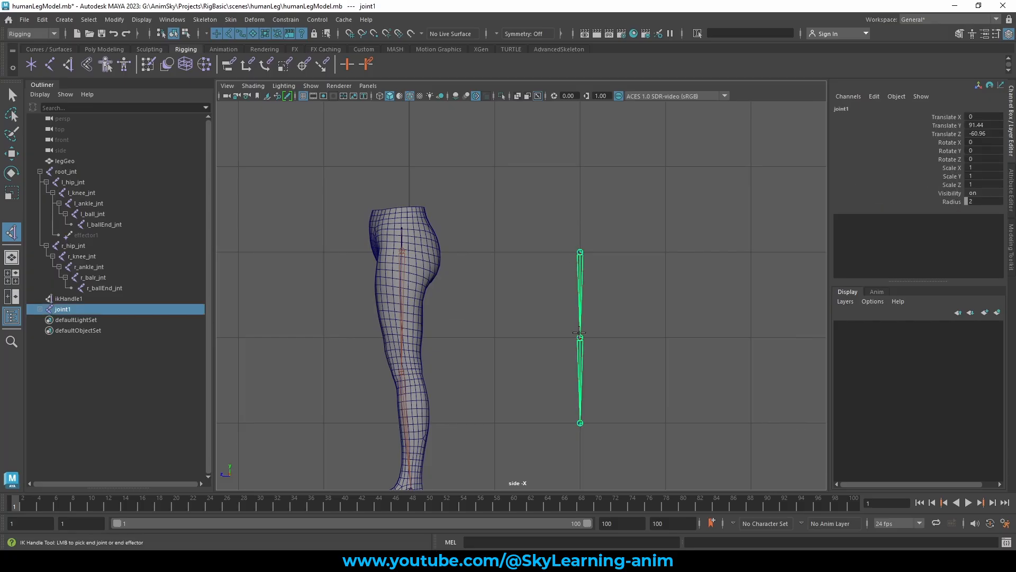
pyautogui.click(581, 422)
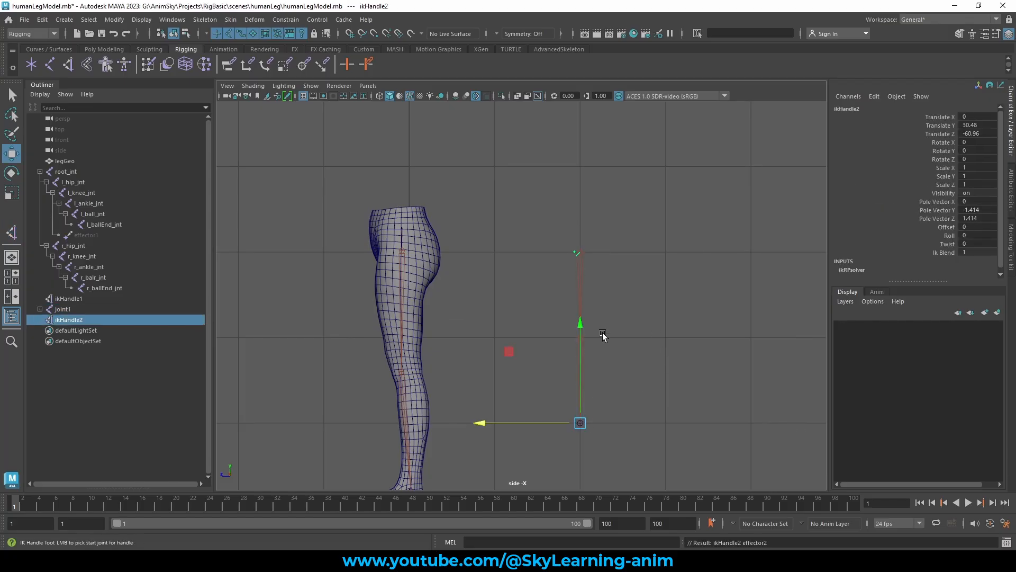
pyautogui.keyDown('alt'); pyautogui.moveTo(608, 271); pyautogui.dragTo(592, 219, button='middle'); pyautogui.keyUp('alt')
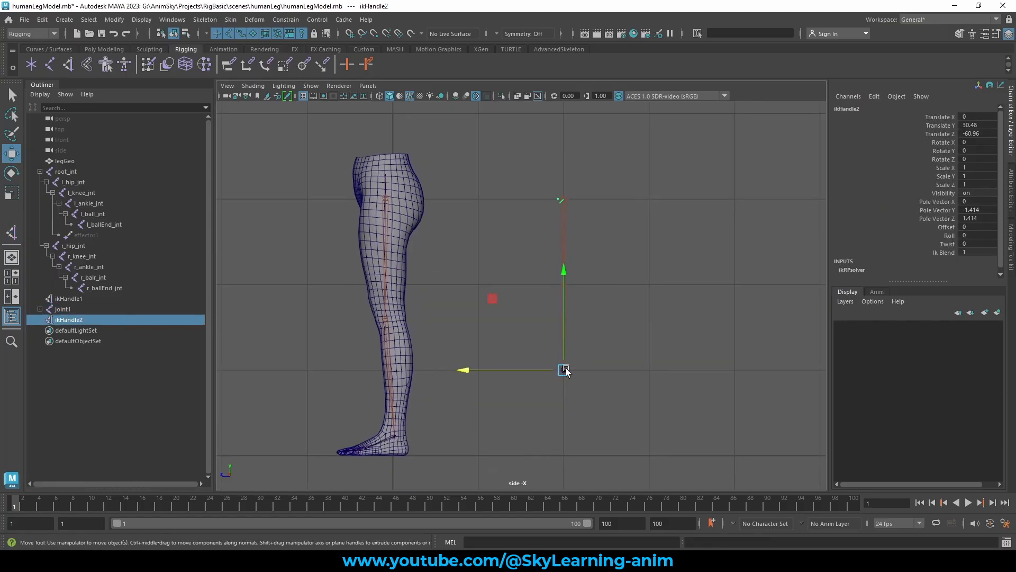
# Try bending the straight test chain in the side view by moving its IK handle up and forward, and undo the move.
pyautogui.moveTo(562, 369); pyautogui.dragTo(551, 336)
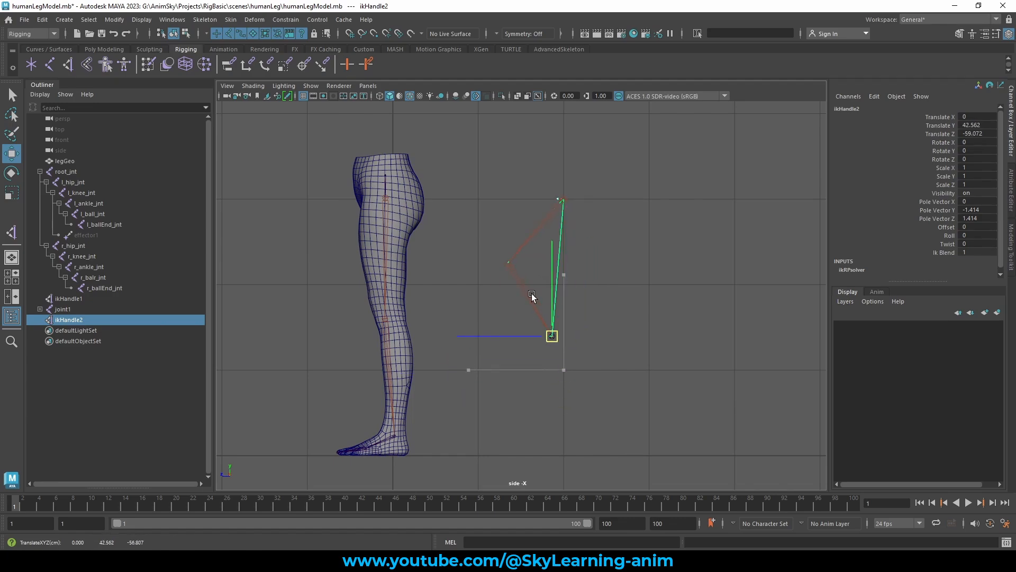
pyautogui.hotkey('ctrl', 'z')
pyautogui.hotkey('ctrl', 'z')
pyautogui.hotkey('ctrl', 'z')
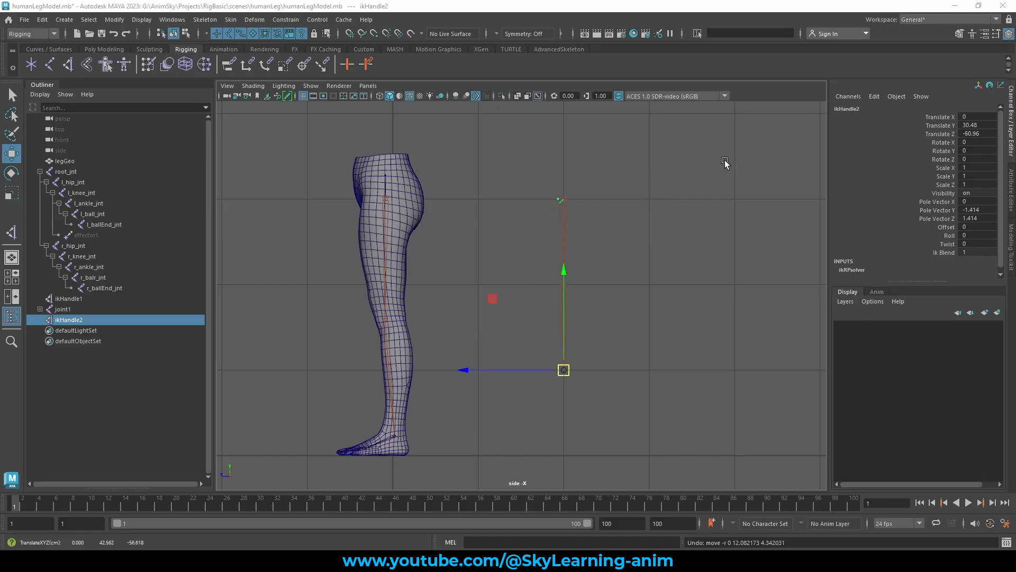
# In the perspective view, try moving the test chain's IK handle up and backward, then up and forward, undoing each move.
pyautogui.press('space')
pyautogui.press('space')
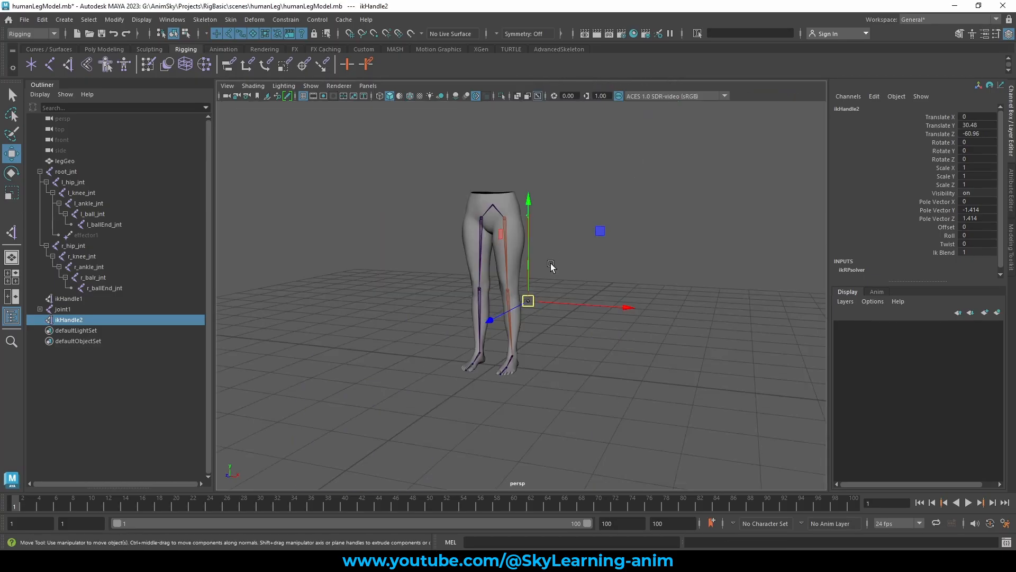
pyautogui.keyDown('alt'); pyautogui.moveTo(490, 267); pyautogui.dragTo(656, 325); pyautogui.keyUp('alt')
pyautogui.scroll(5, 656, 325)
pyautogui.keyDown('alt'); pyautogui.moveTo(575, 348); pyautogui.dragTo(556, 354, button='middle'); pyautogui.keyUp('alt')
pyautogui.keyDown('alt'); pyautogui.moveTo(555, 352); pyautogui.dragTo(554, 309); pyautogui.keyUp('alt')
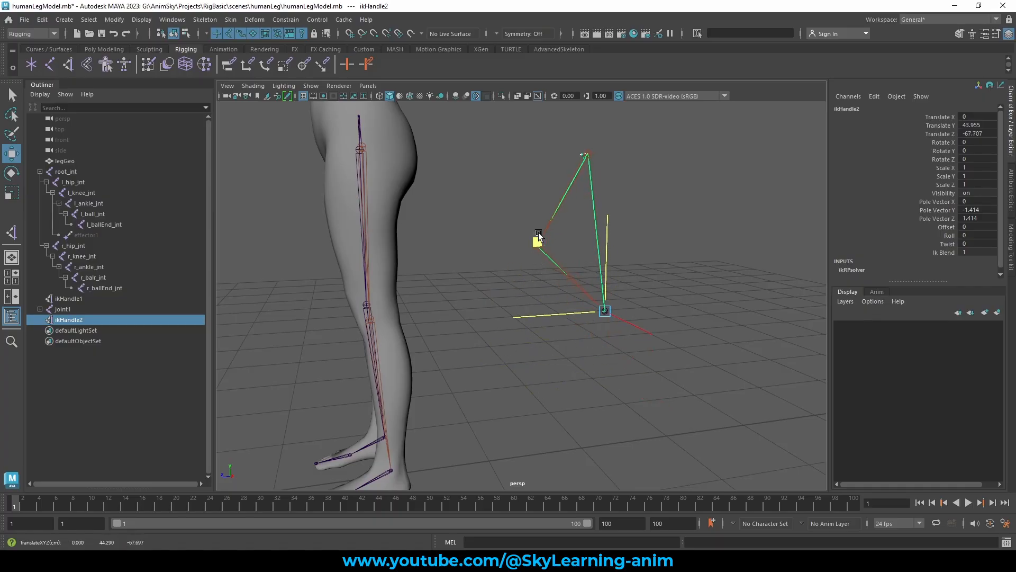
pyautogui.hotkey('ctrl', 'z')
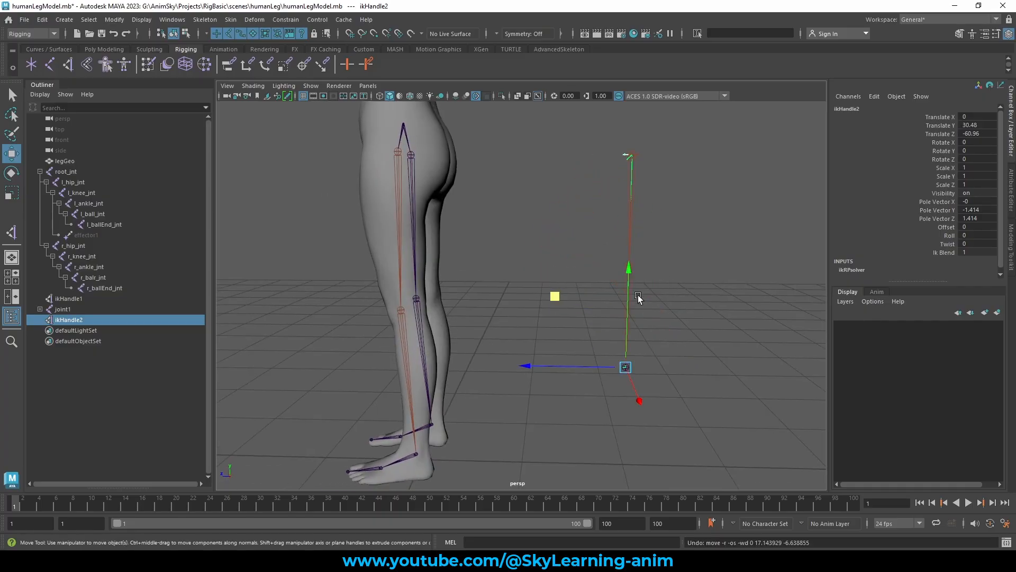
pyautogui.moveTo(559, 294); pyautogui.dragTo(543, 250)
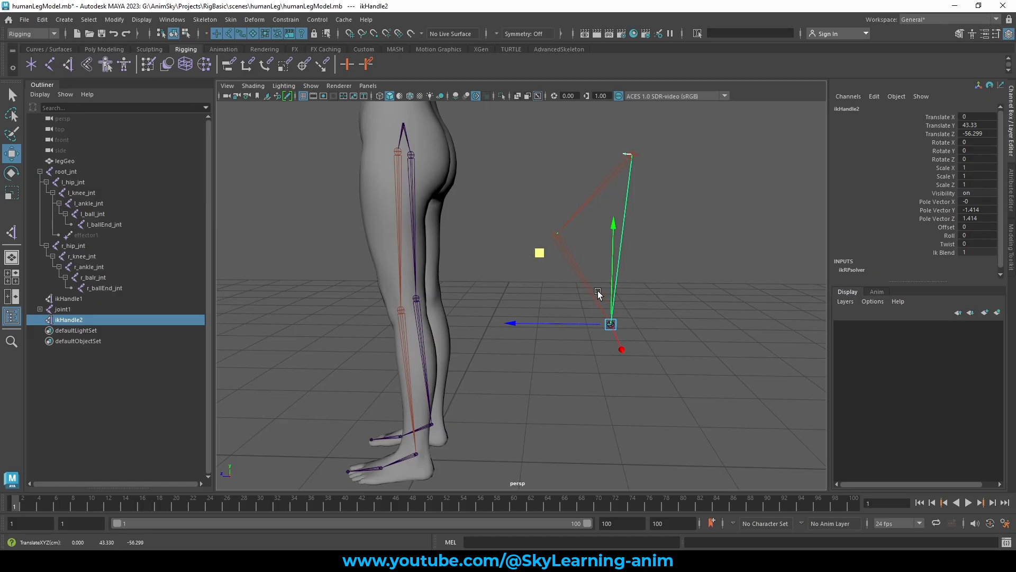
pyautogui.keyDown('alt'); pyautogui.moveTo(599, 294); pyautogui.dragTo(514, 249); pyautogui.keyUp('alt')
pyautogui.hotkey('ctrl', 'z')
# Offset the test chain's middle joint about 6.28 units forward, try bending the chain with ikHandle2, and undo the handle move.
pyautogui.keyDown('alt'); pyautogui.moveTo(680, 251); pyautogui.dragTo(671, 268); pyautogui.keyUp('alt')
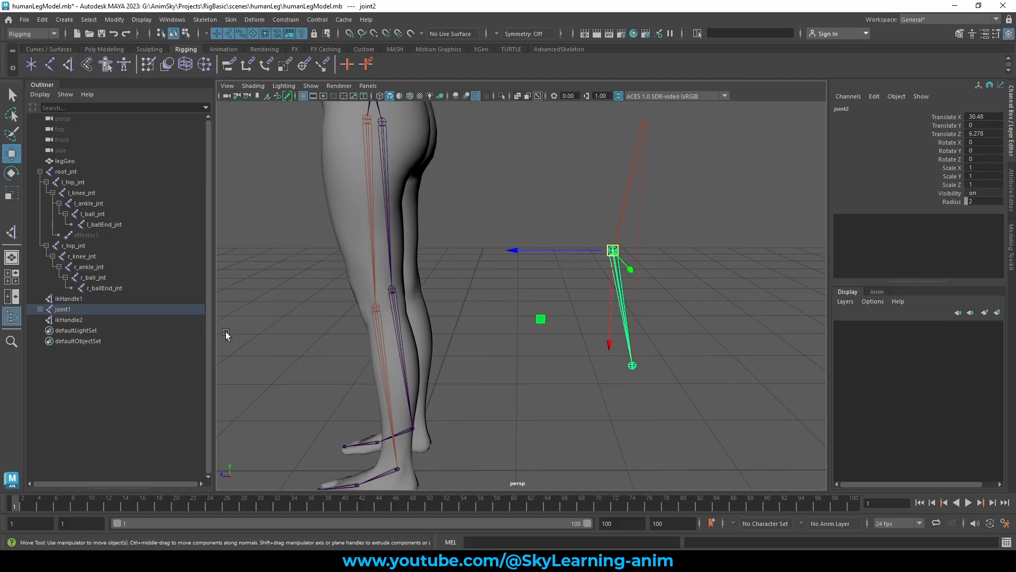
pyautogui.click(102, 319)
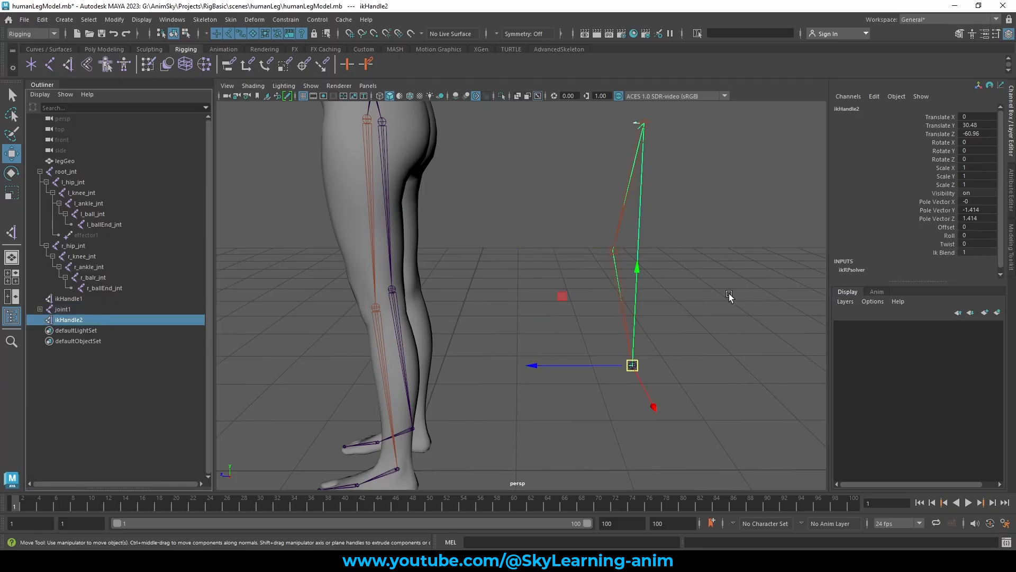
pyautogui.keyDown('alt'); pyautogui.moveTo(688, 272); pyautogui.dragTo(643, 272); pyautogui.keyUp('alt')
pyautogui.moveTo(550, 300); pyautogui.dragTo(520, 291)
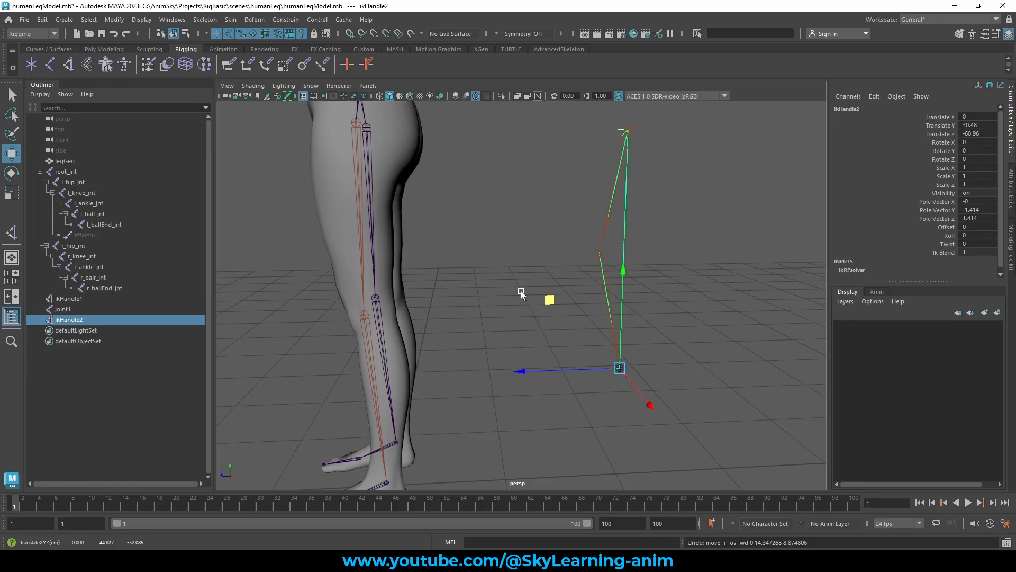
# Delete the test chain joint1 together with its IK handle ikHandle2.
pyautogui.keyDown('ctrl'); pyautogui.click(77, 312); pyautogui.keyUp('ctrl')
pyautogui.press('Delete')
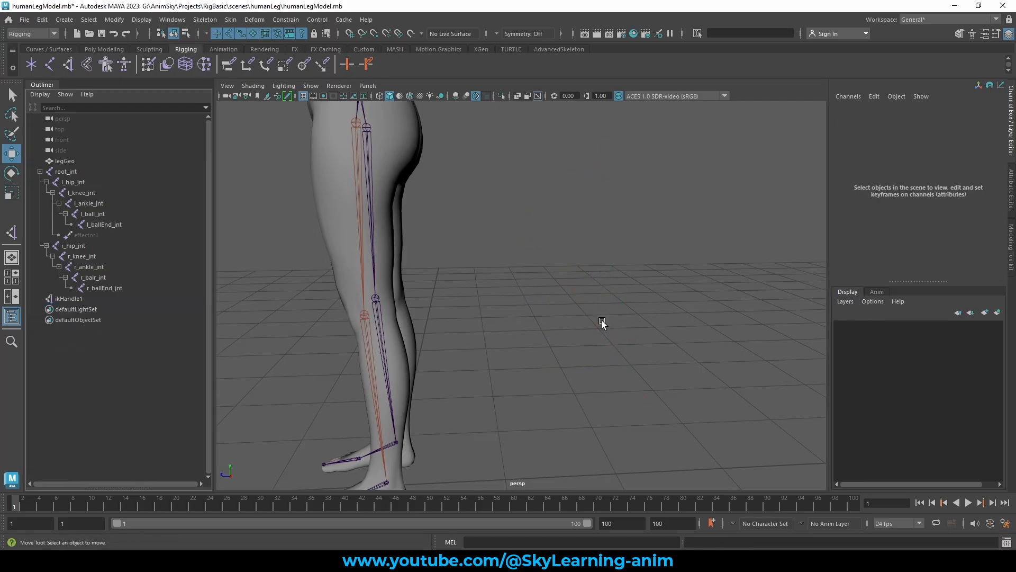
# Rename the left leg's IK handle ikHandle1 as l_leg_IKHandle.
pyautogui.keyDown('alt'); pyautogui.moveTo(603, 320); pyautogui.dragTo(540, 297, button='right'); pyautogui.keyUp('alt')
pyautogui.keyDown('alt'); pyautogui.moveTo(540, 297); pyautogui.dragTo(611, 297); pyautogui.keyUp('alt')
pyautogui.keyDown('alt'); pyautogui.moveTo(598, 263); pyautogui.dragTo(655, 188, button='middle'); pyautogui.keyUp('alt')
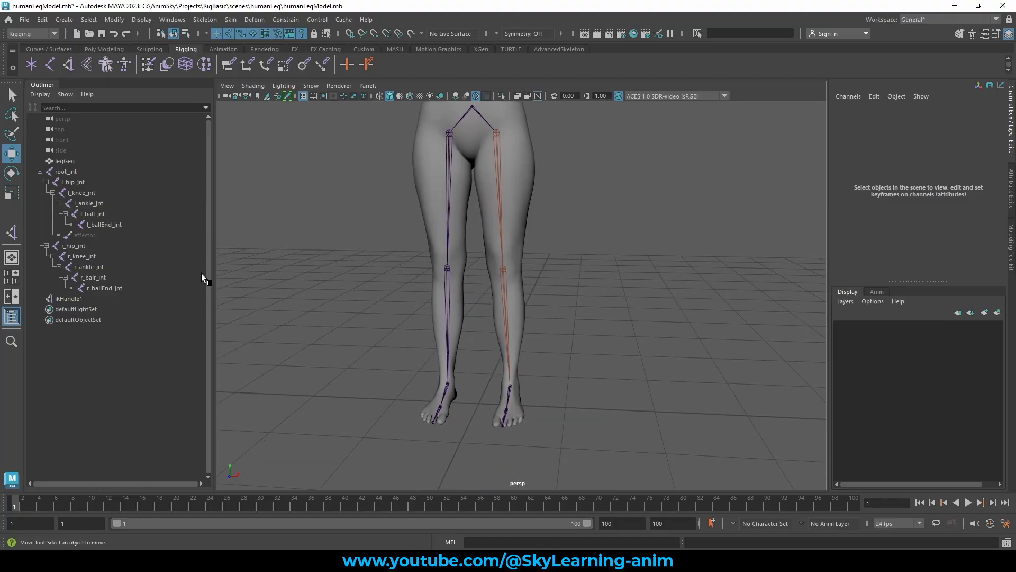
pyautogui.doubleClick(110, 297)
pyautogui.write('l_leg_IKHandle')
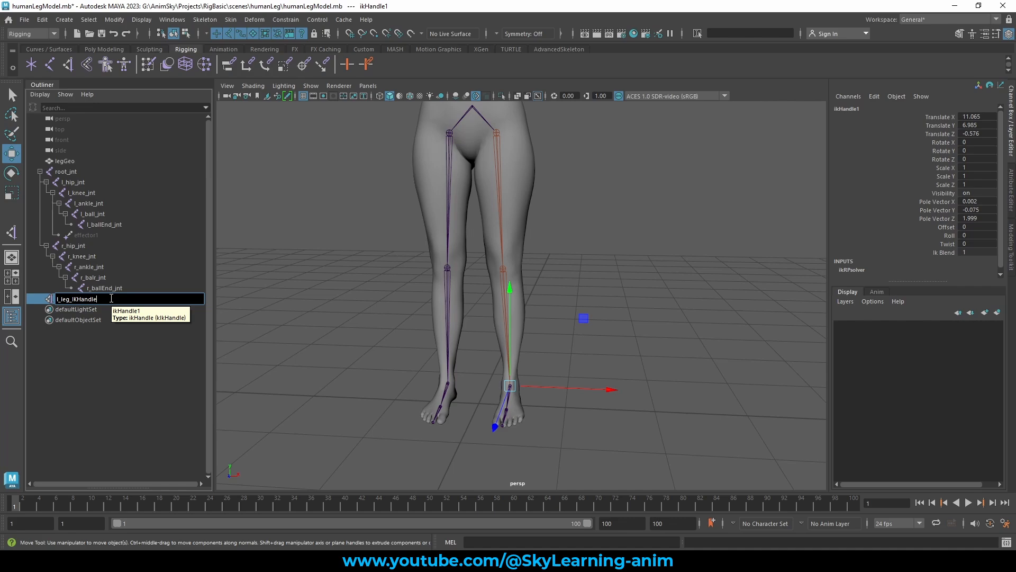
pyautogui.press('Return')
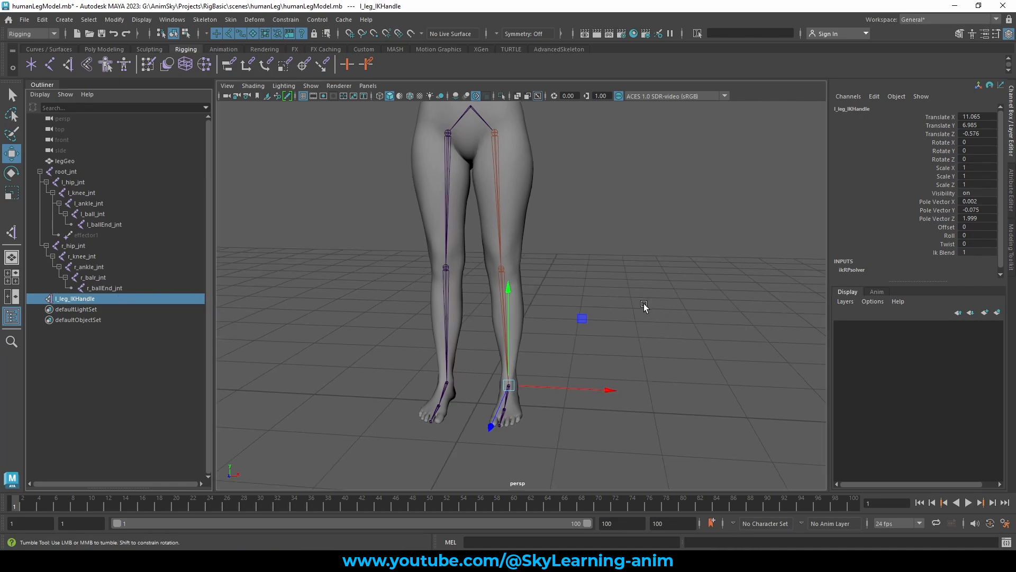
# Delete all right leg joints from r_hip_jnt down to r_ballEnd_jnt.
pyautogui.keyDown('alt'); pyautogui.moveTo(644, 303); pyautogui.dragTo(658, 280); pyautogui.keyUp('alt')
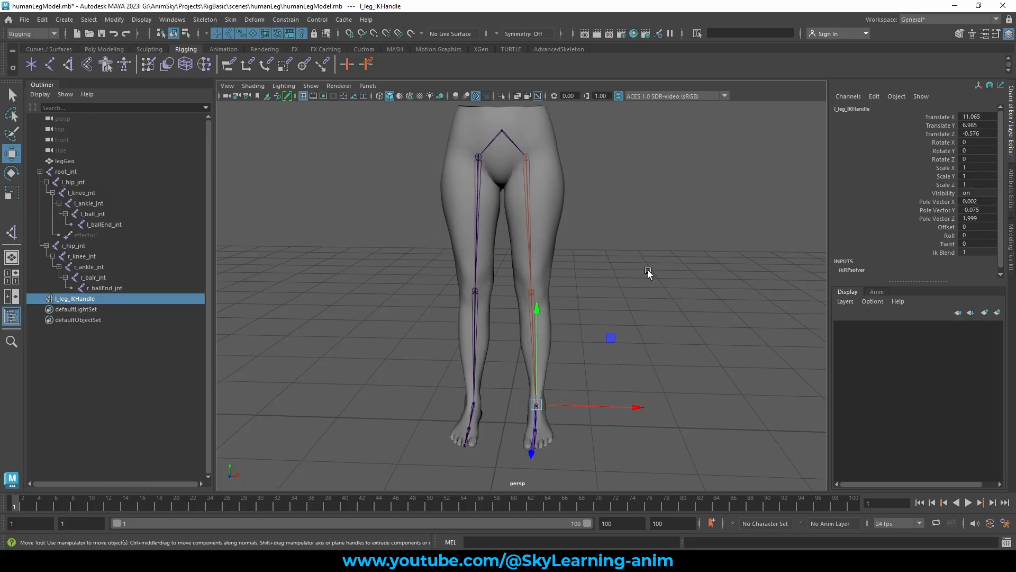
pyautogui.click(73, 246)
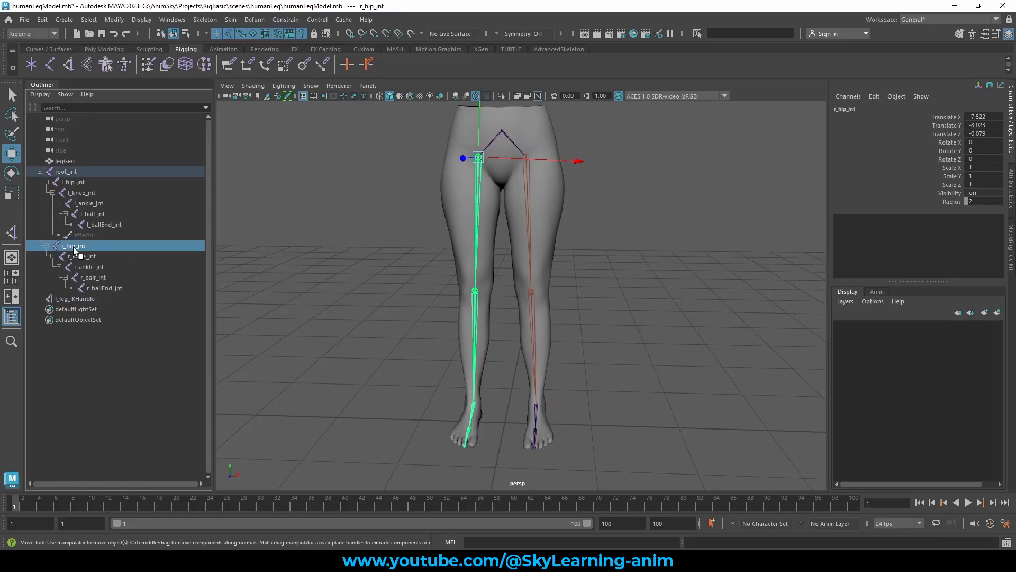
pyautogui.moveTo(81, 244); pyautogui.dragTo(100, 287)
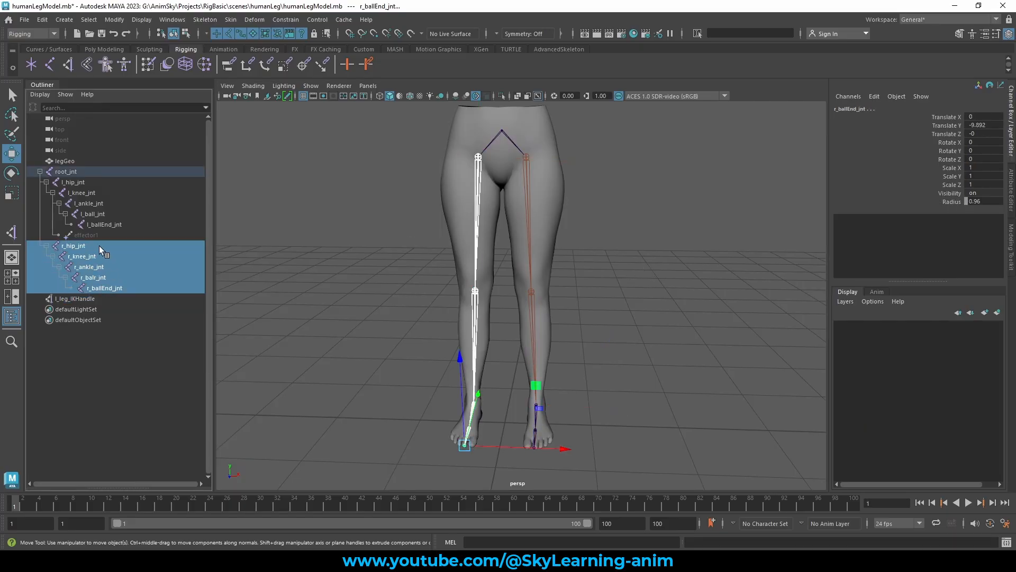
pyautogui.press('Delete')
# Try to mirror all left leg joints from l_hip_jnt to l_ballEnd_jnt across YZ with Behavior, replacing l_ with r_.
pyautogui.click(524, 241)
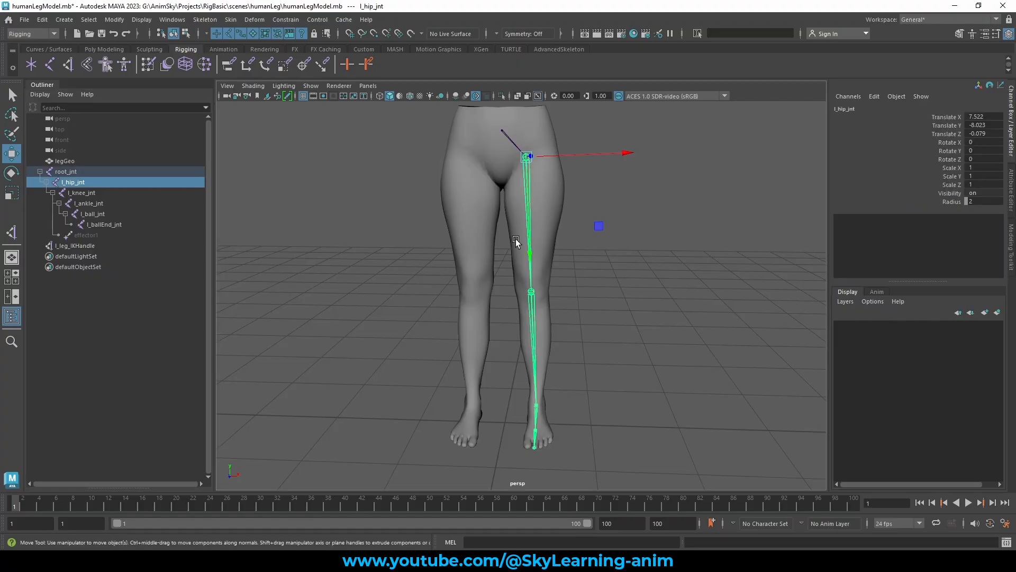
pyautogui.moveTo(90, 186); pyautogui.dragTo(101, 226)
pyautogui.keyDown('alt'); pyautogui.moveTo(349, 258); pyautogui.dragTo(373, 253); pyautogui.keyUp('alt')
pyautogui.click(205, 20)
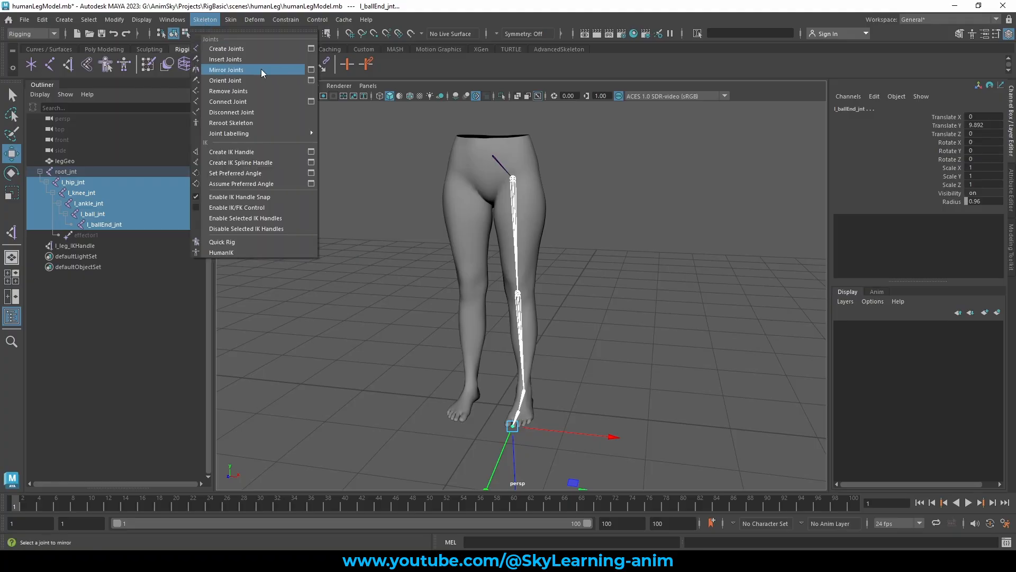
pyautogui.click(311, 70)
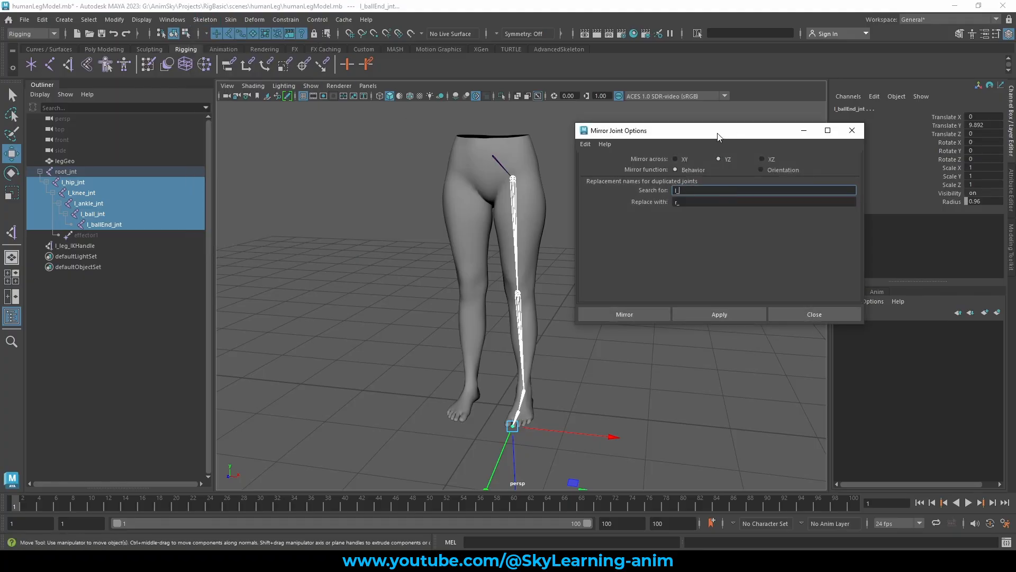
pyautogui.moveTo(718, 132); pyautogui.dragTo(695, 125)
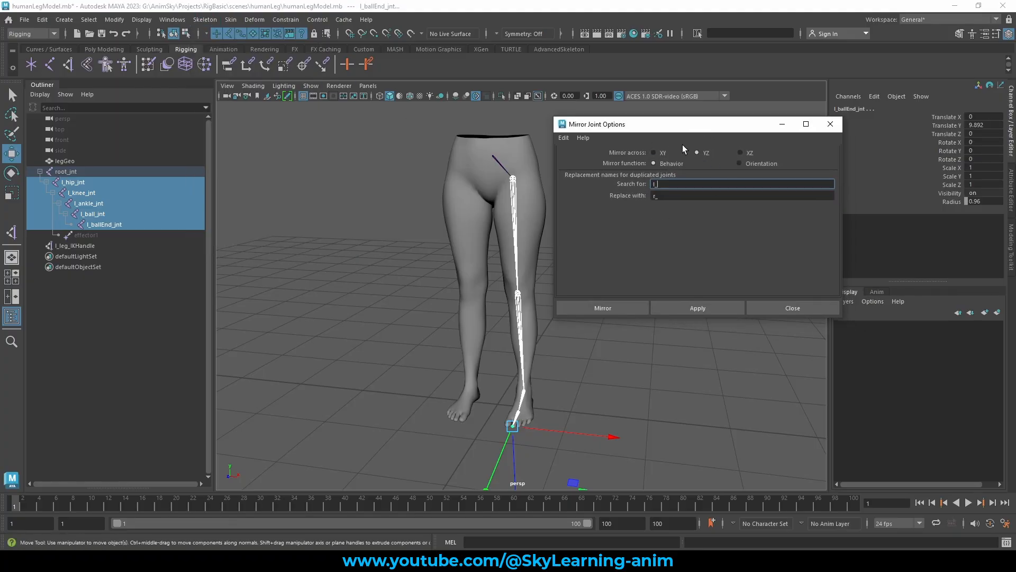
pyautogui.click(704, 303)
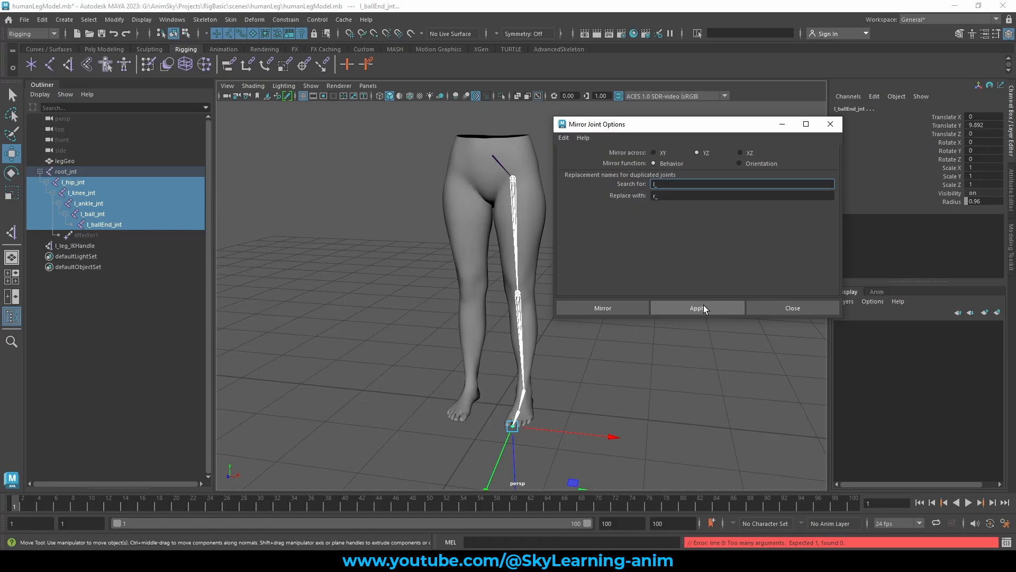
# Mirror the left leg chain from l_hip_jnt alone across YZ with Behavior, replacing l_ with r_, and clear the selection.
pyautogui.click(513, 186)
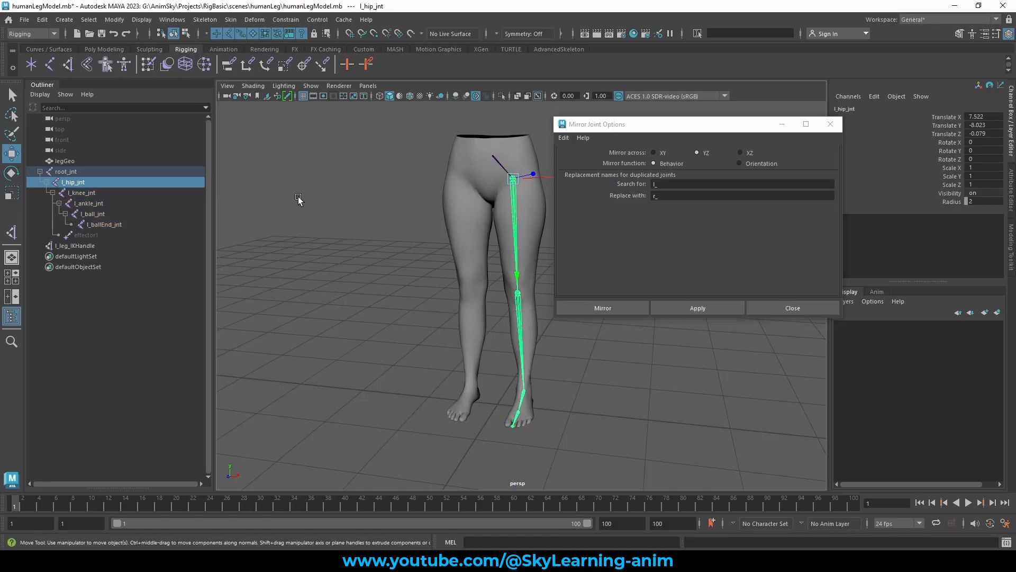
pyautogui.click(717, 308)
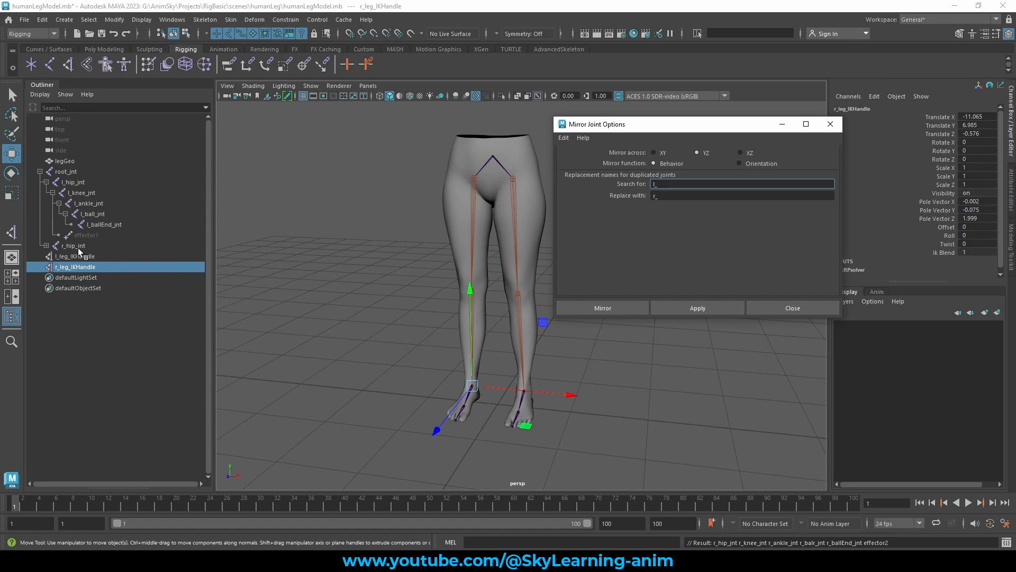
pyautogui.click(352, 312)
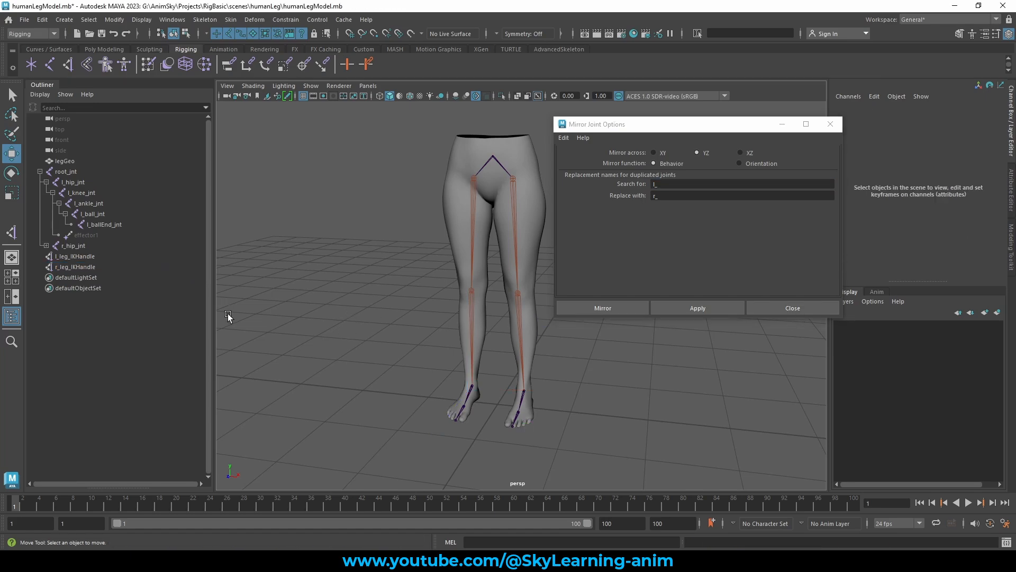
# Try bending the right leg by moving r_leg_IKHandle, and undo the move.
pyautogui.click(100, 270)
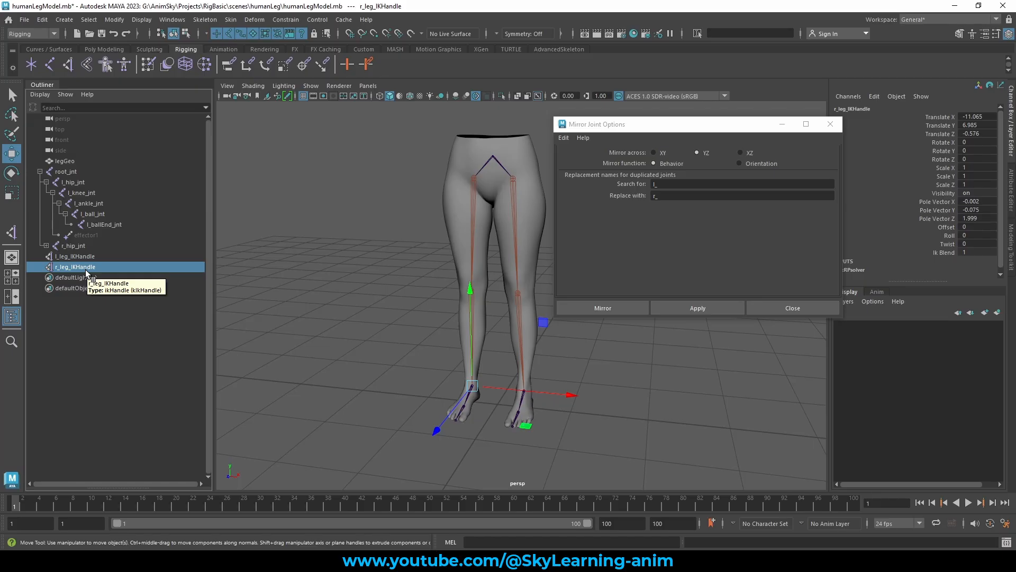
pyautogui.moveTo(471, 386); pyautogui.dragTo(432, 337)
pyautogui.hotkey('ctrl', 'z')
# Close the mirror options and examine the mirrored joints and effector under r_hip_jnt along with r_leg_IKHandle.
pyautogui.click(792, 308)
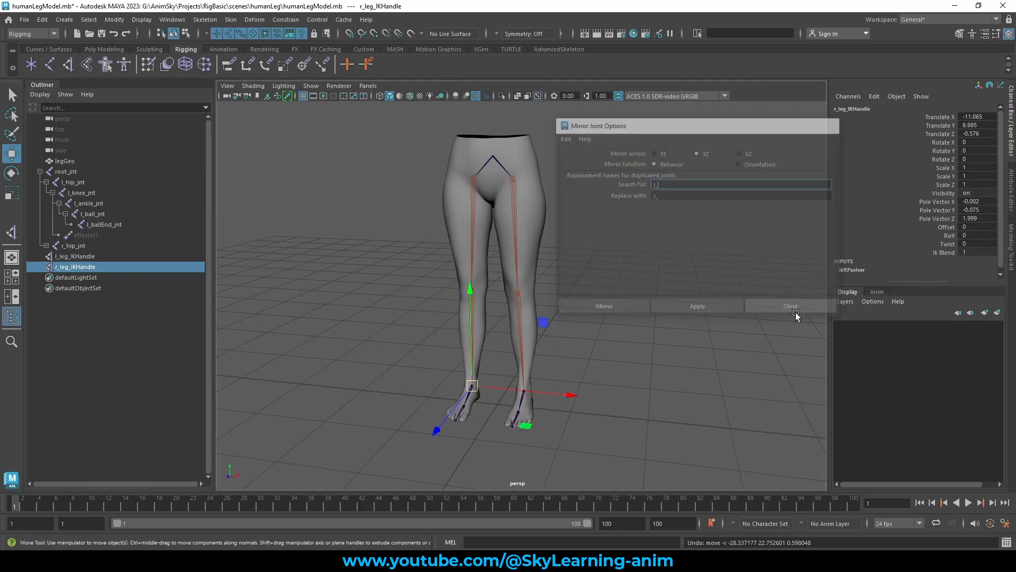
pyautogui.moveTo(640, 328)
pyautogui.keyDown('alt'); pyautogui.mouseDown()
pyautogui.moveTo(655, 333)
pyautogui.moveTo(630, 321)
pyautogui.mouseUp(); pyautogui.keyUp('alt')
pyautogui.scroll(3, 623, 318)
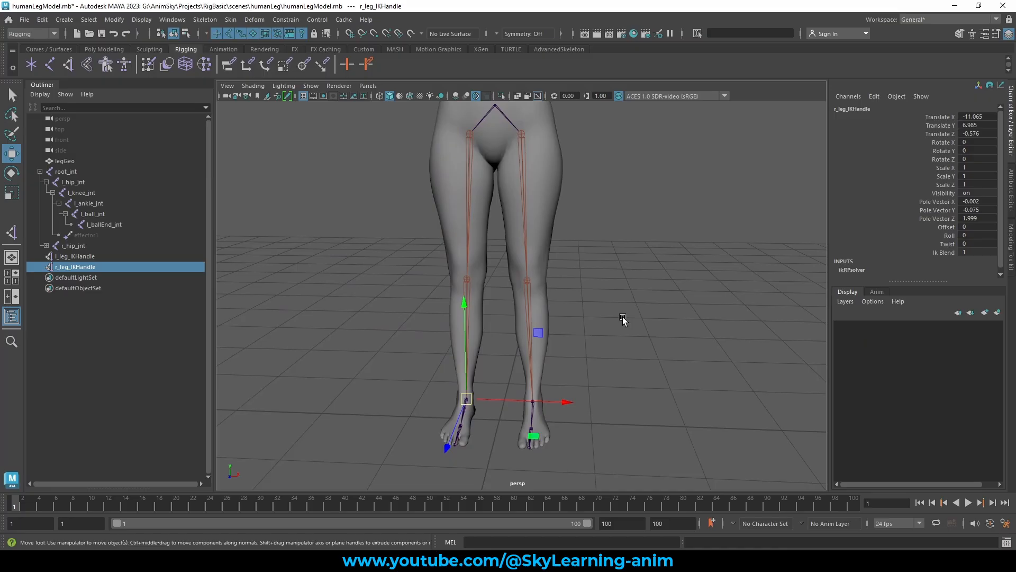
pyautogui.click(262, 252)
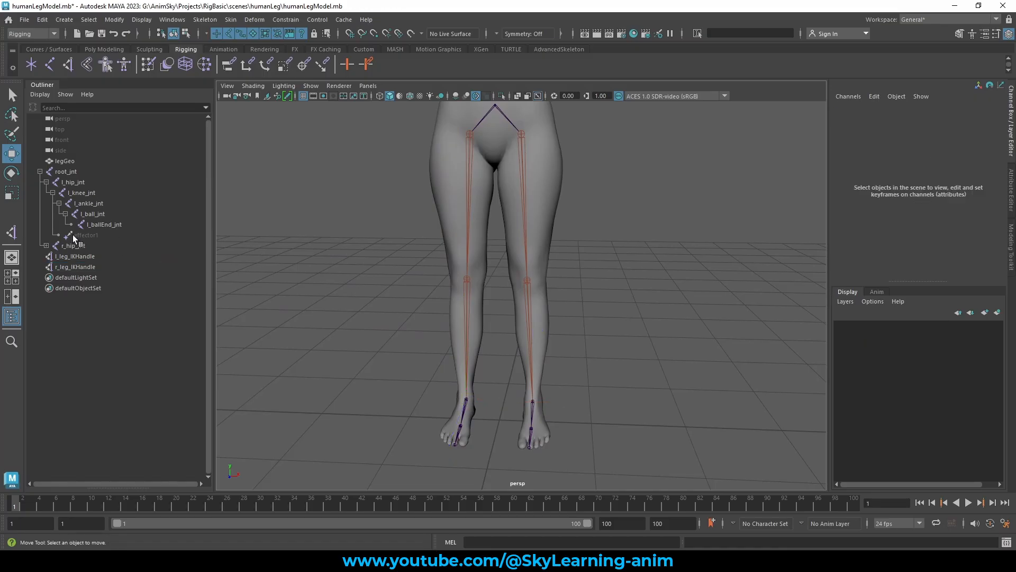
pyautogui.click(53, 192)
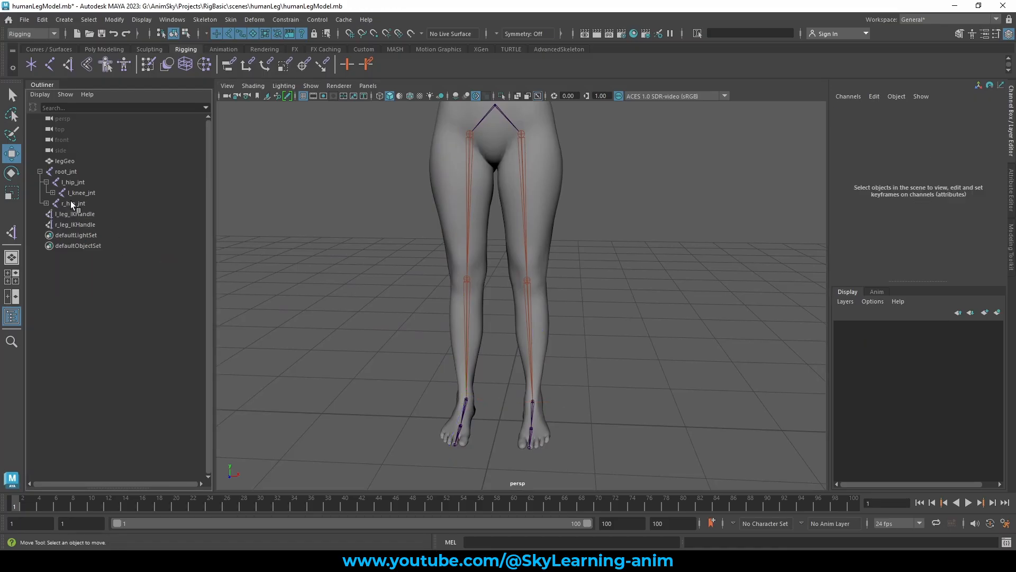
pyautogui.click(71, 203)
pyautogui.click(47, 203)
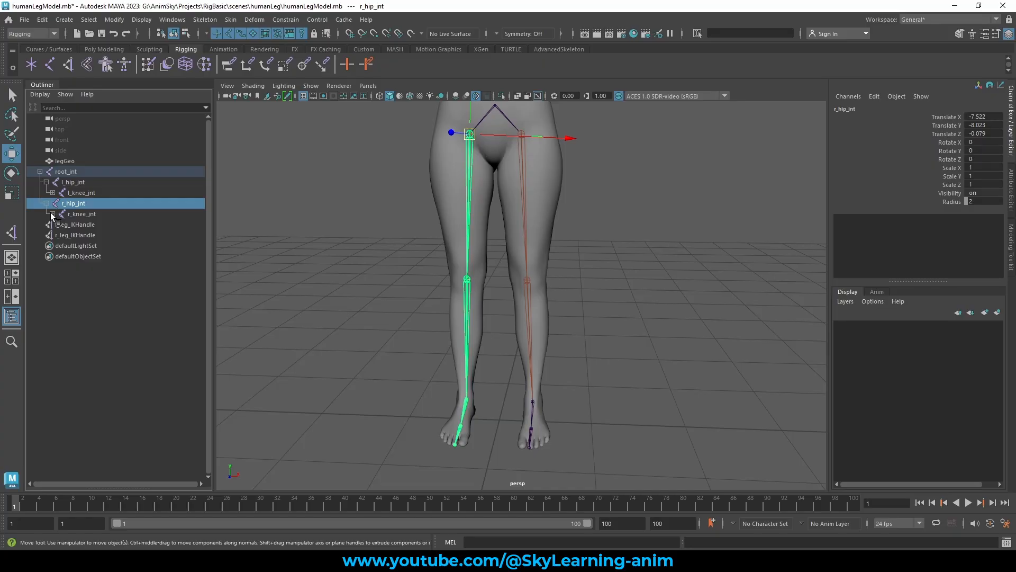
pyautogui.click(52, 214)
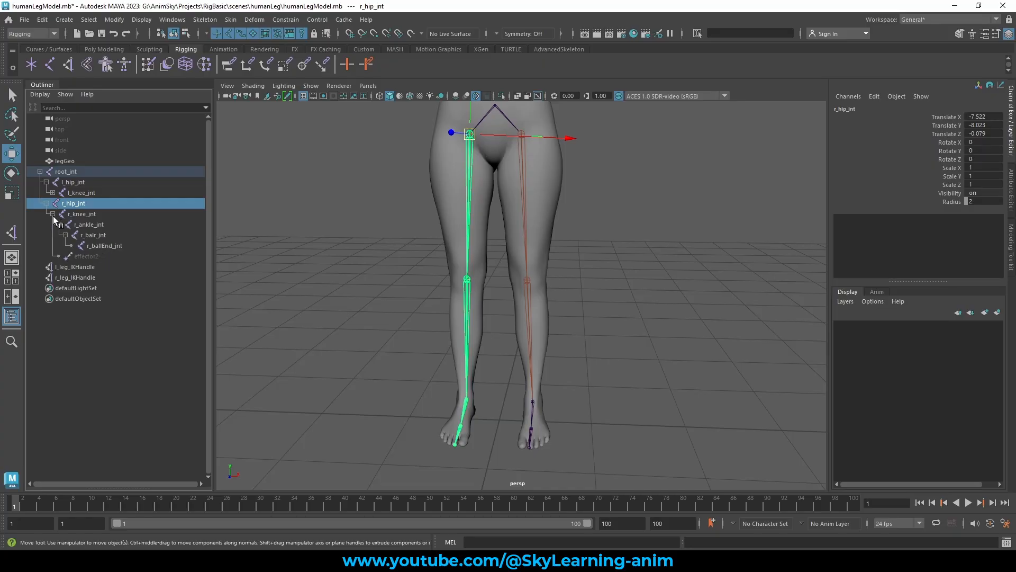
pyautogui.click(83, 275)
pyautogui.scroll(-4, 662, 286)
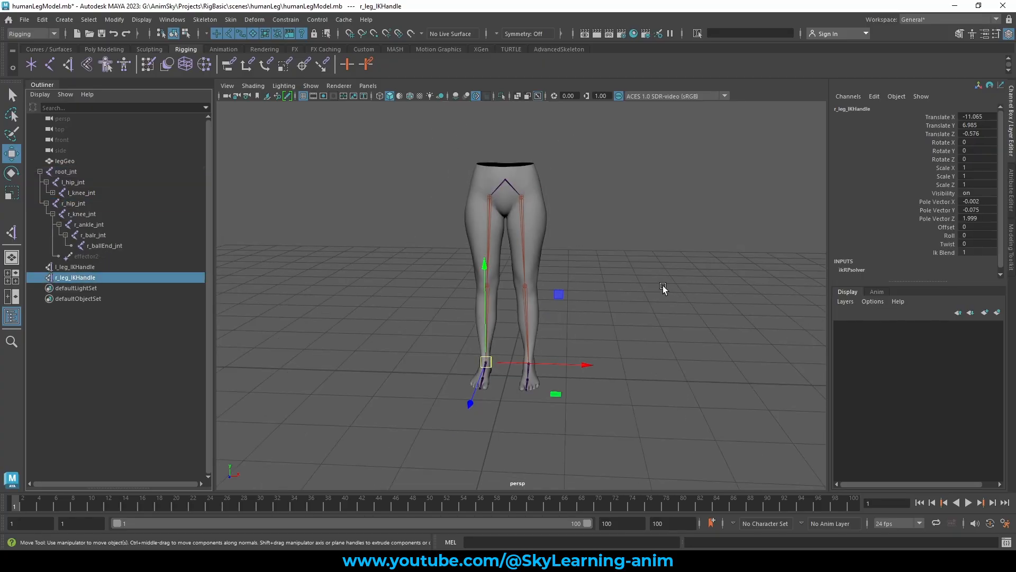
# Clear the selection, collapse the r_knee_jnt hierarchy, and bring both feet into close view.
pyautogui.keyDown('alt'); pyautogui.moveTo(663, 286); pyautogui.dragTo(581, 284); pyautogui.keyUp('alt')
pyautogui.keyDown('alt'); pyautogui.moveTo(581, 284); pyautogui.dragTo(670, 289, button='right'); pyautogui.keyUp('alt')
pyautogui.keyDown('alt'); pyautogui.moveTo(657, 291); pyautogui.dragTo(660, 278, button='middle'); pyautogui.keyUp('alt')
pyautogui.click(659, 278)
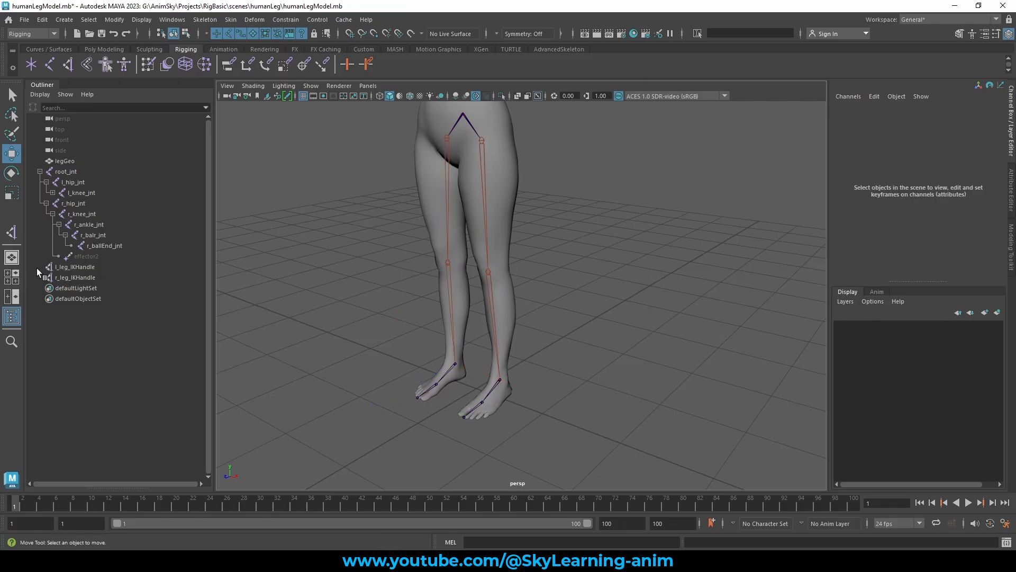
pyautogui.click(53, 214)
pyautogui.click(53, 214)
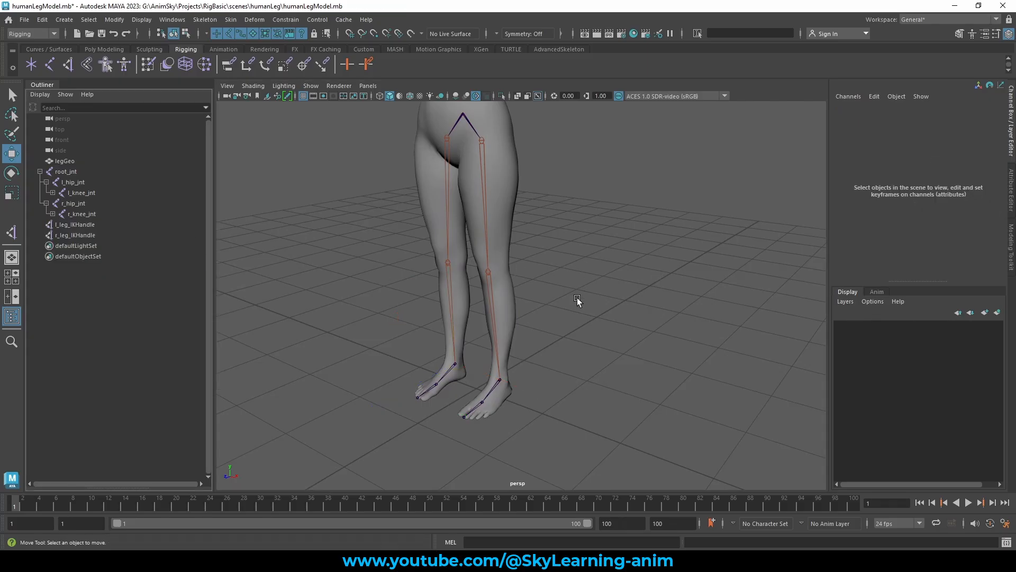
pyautogui.keyDown('alt'); pyautogui.moveTo(577, 298); pyautogui.dragTo(661, 267, button='right'); pyautogui.keyUp('alt')
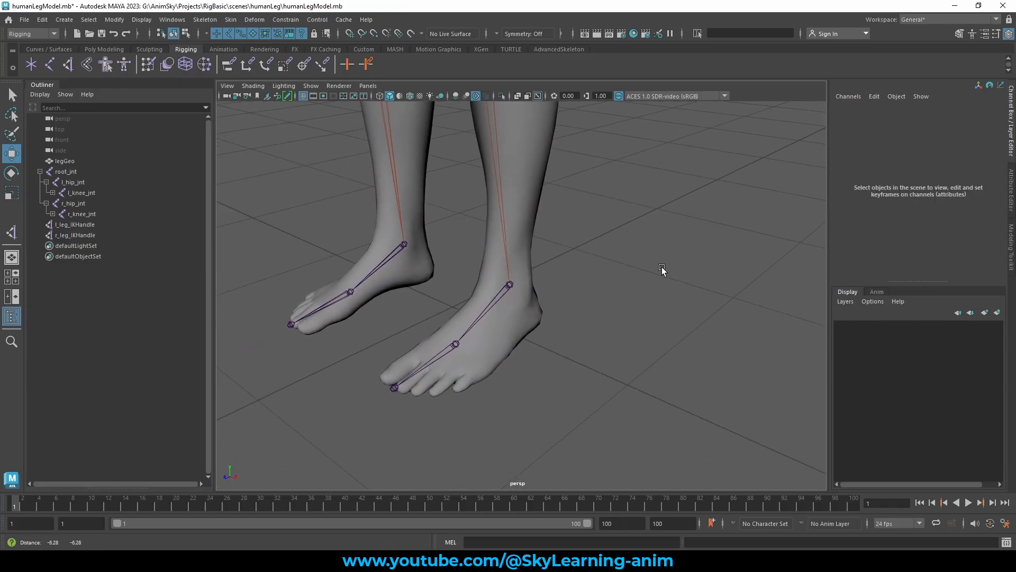
# Create an IK handle on the left foot from l_ankle_jnt to the ball joint.
pyautogui.keyDown('alt'); pyautogui.moveTo(662, 267); pyautogui.dragTo(672, 262, button='middle'); pyautogui.keyUp('alt')
pyautogui.click(12, 232)
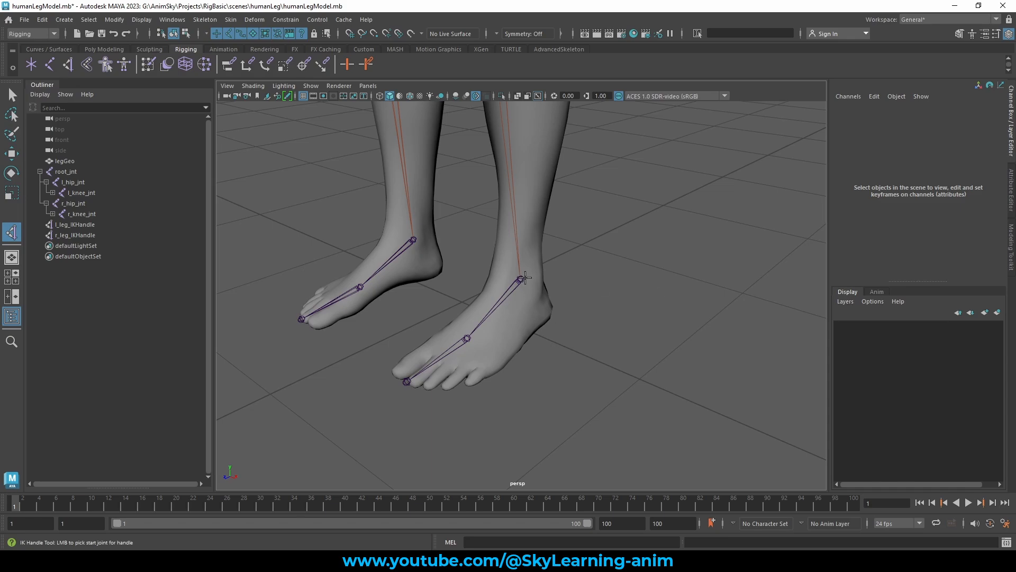
pyautogui.scroll(2, 524, 277)
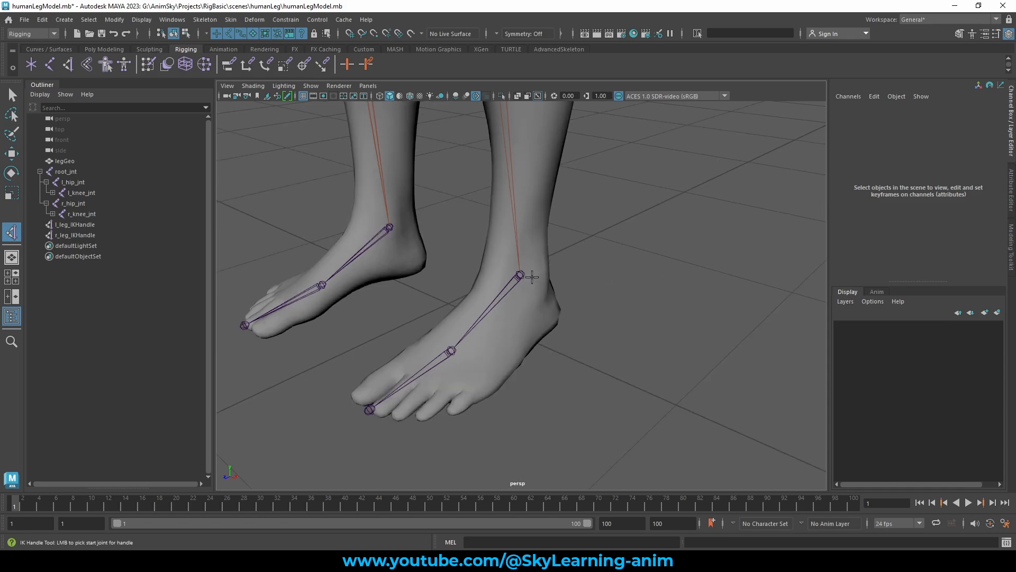
pyautogui.click(520, 275)
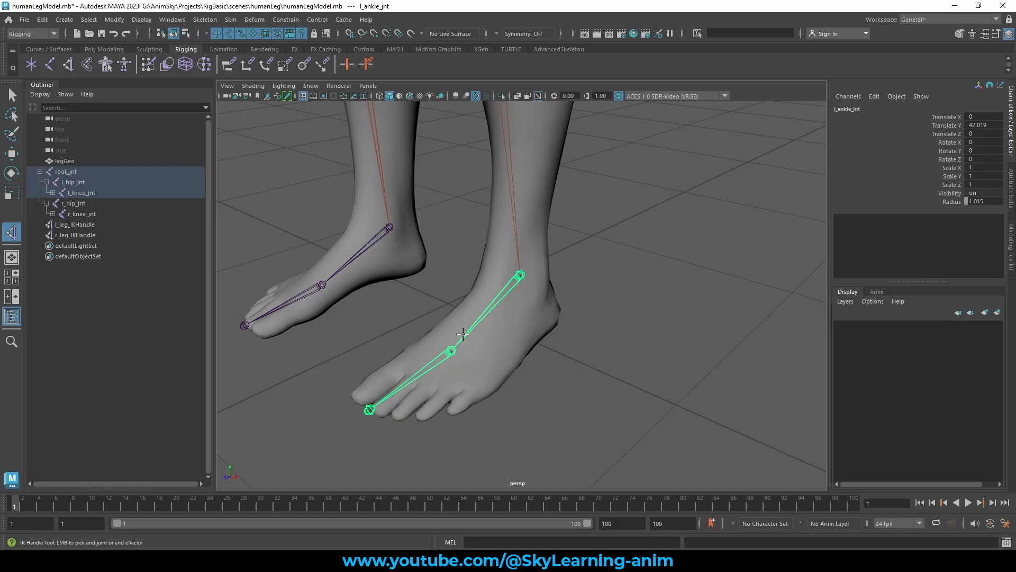
pyautogui.click(451, 351)
pyautogui.press('w')
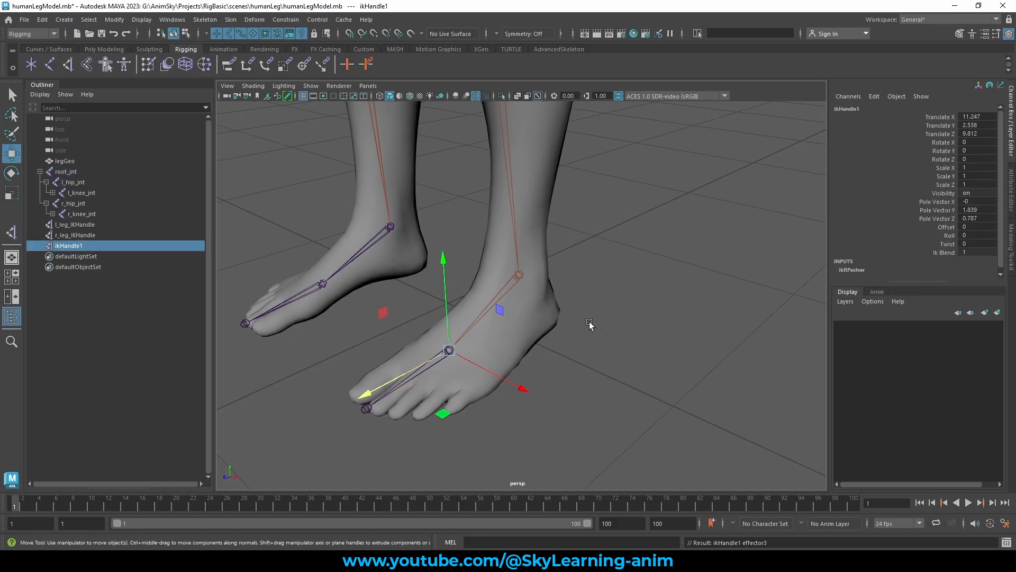
pyautogui.keyDown('alt'); pyautogui.moveTo(590, 321); pyautogui.dragTo(589, 321); pyautogui.keyUp('alt')
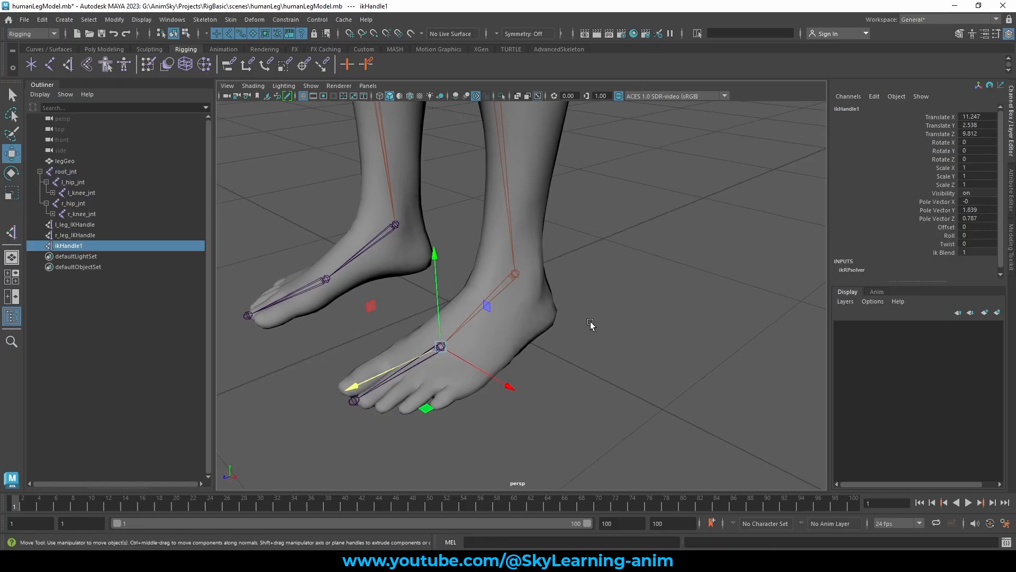
# Create a second IK handle on the left foot from the ball joint to the toe-end joint, and clear the selection.
pyautogui.click(11, 231)
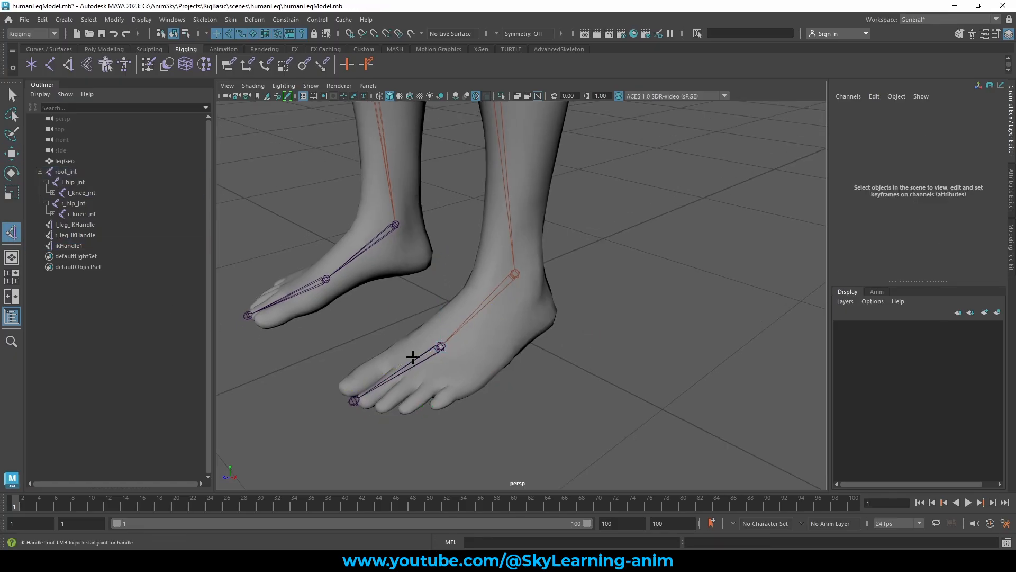
pyautogui.click(441, 345)
pyautogui.click(353, 400)
pyautogui.press('w')
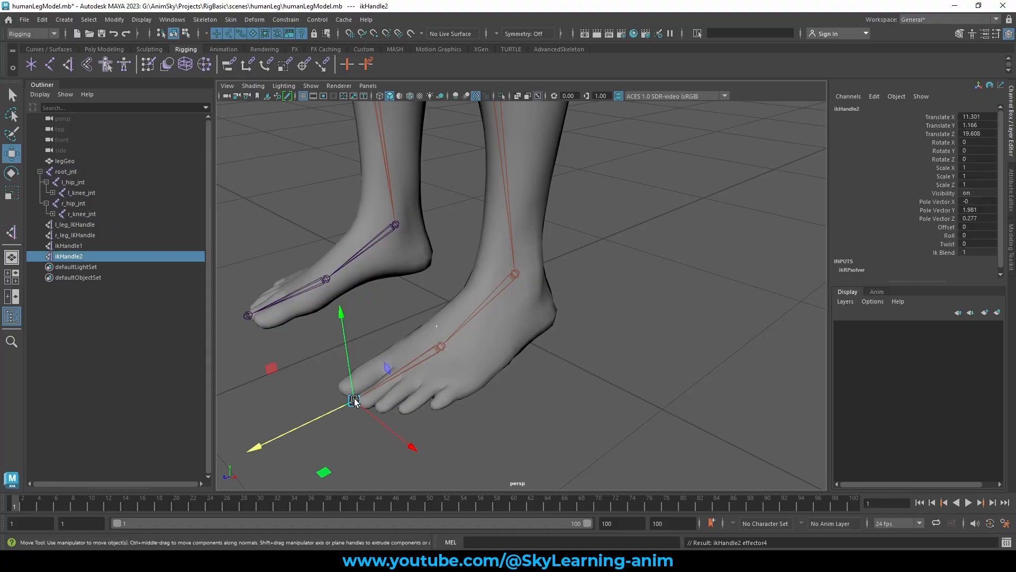
pyautogui.click(629, 310)
# Rename the left ankle-to-ball IK handle l_legBall_IKHandle, reusing the name of l_leg_IKHandle.
pyautogui.click(87, 246)
pyautogui.doubleClick(91, 247)
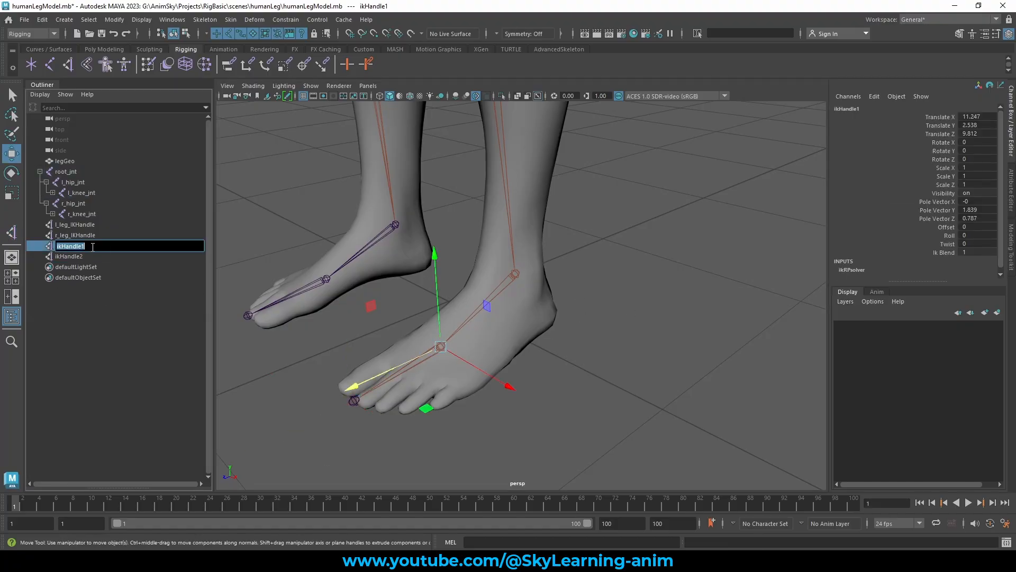
pyautogui.write('l_')
pyautogui.doubleClick(97, 225)
pyautogui.hotkey('ctrl', 'c')
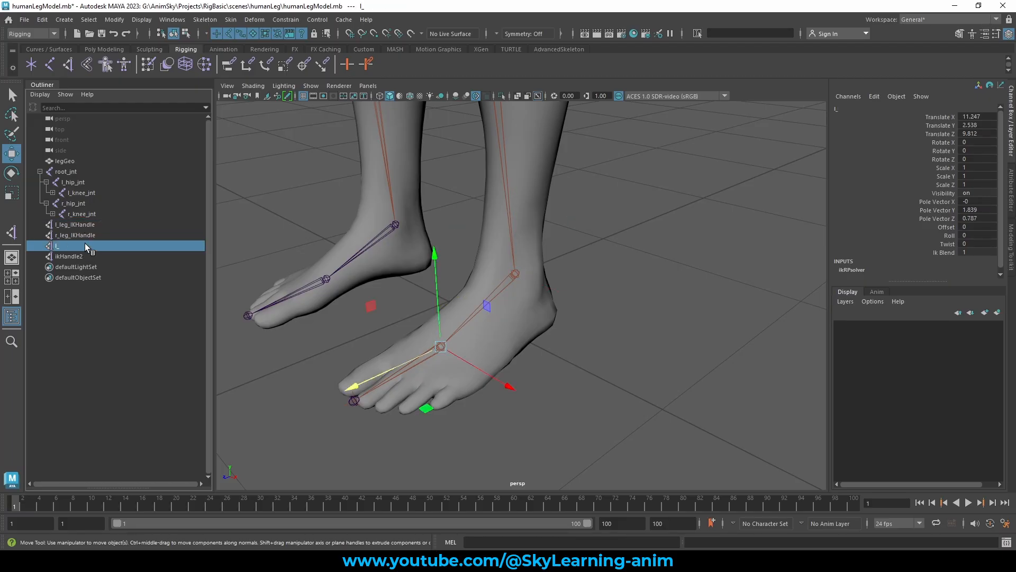
pyautogui.doubleClick(84, 244)
pyautogui.hotkey('ctrl', 'v')
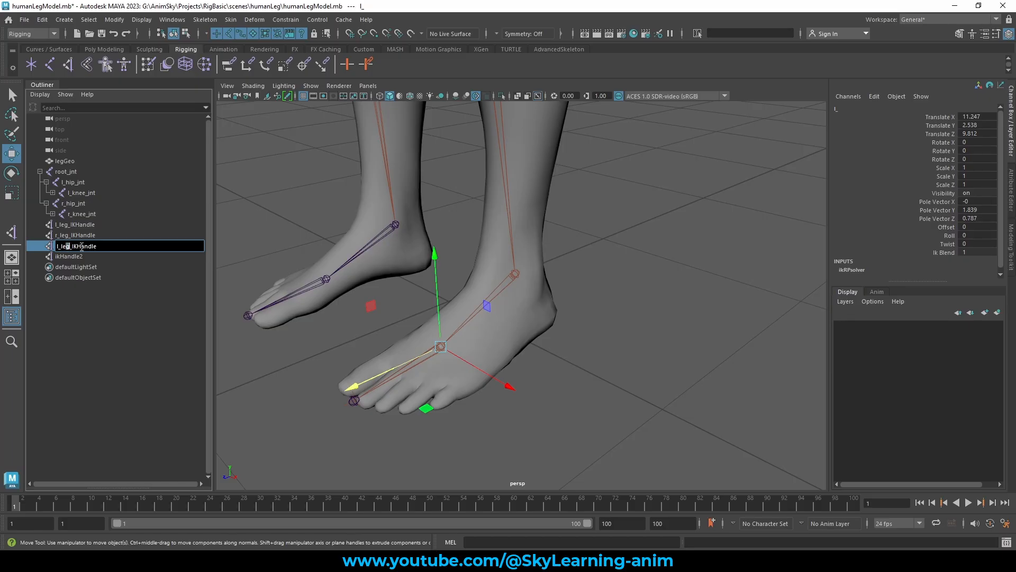
pyautogui.press('BackSpace')
pyautogui.press('BackSpace')
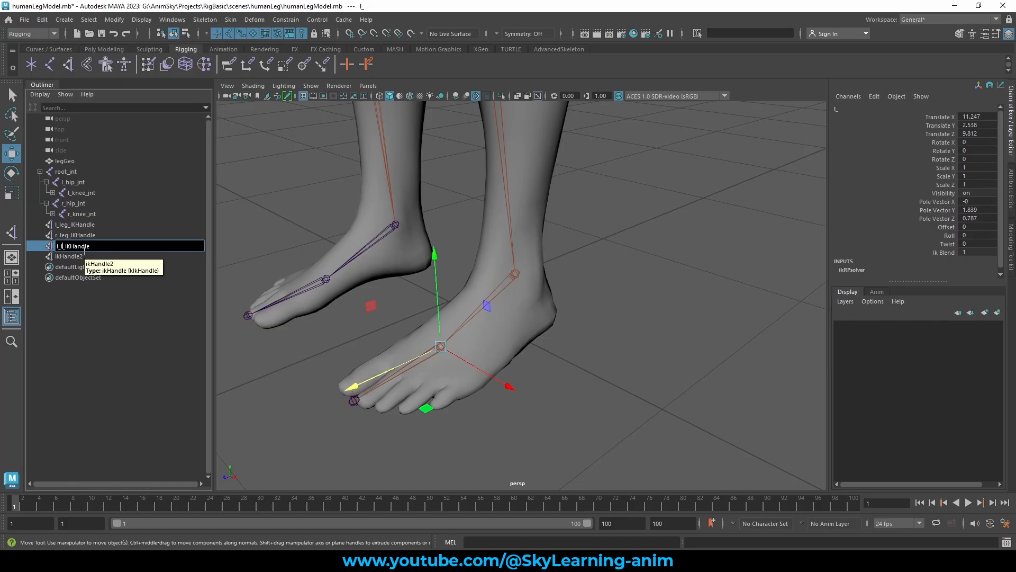
pyautogui.write('egBall')
pyautogui.press('Return')
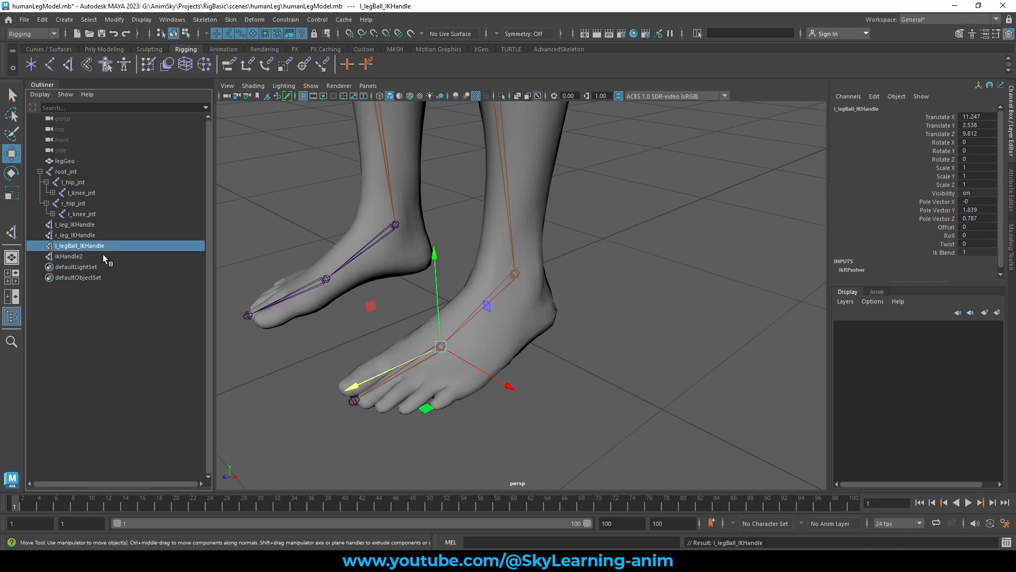
# Rename the left toe-end IK handle l_legBallEnd_IKHandle.
pyautogui.doubleClick(103, 256)
pyautogui.hotkey('ctrl', 'v')
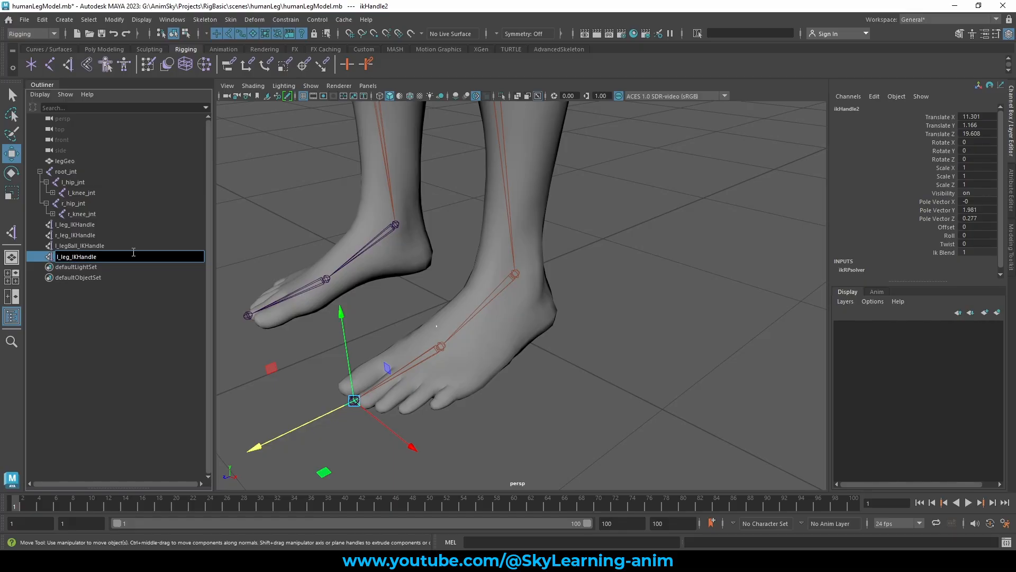
pyautogui.write('BallEnd')
pyautogui.press('Return')
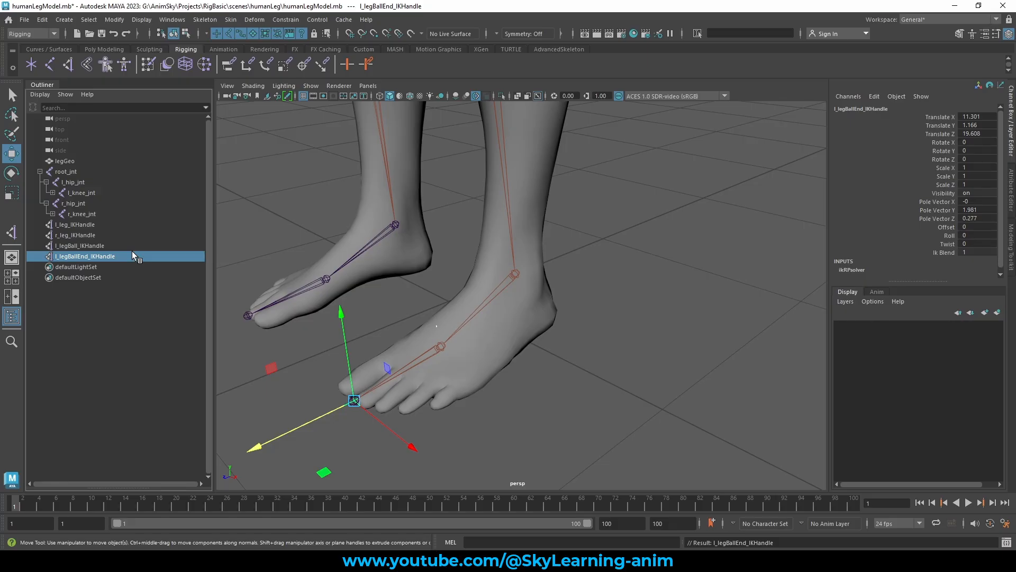
# Delete the right leg joint chain from r_hip_jnt down.
pyautogui.click(93, 202)
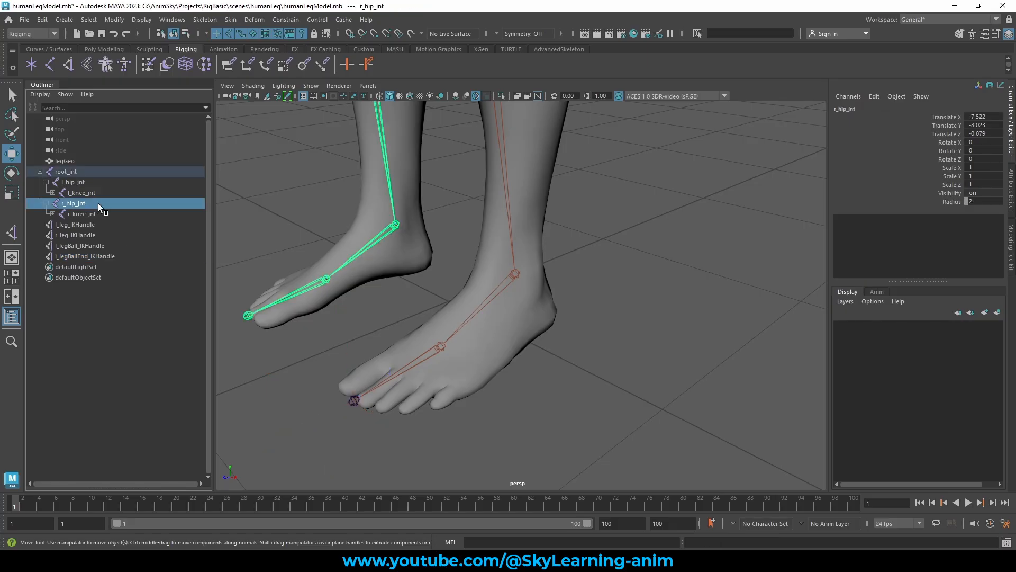
pyautogui.press('Delete')
pyautogui.scroll(-9, 573, 312)
pyautogui.keyDown('alt'); pyautogui.moveTo(622, 338); pyautogui.dragTo(630, 481, button='middle'); pyautogui.keyUp('alt')
# Mirror the left leg chain from l_hip_jnt with its three IK handles to the right side using the current mirror settings, and clear the selection.
pyautogui.click(509, 186)
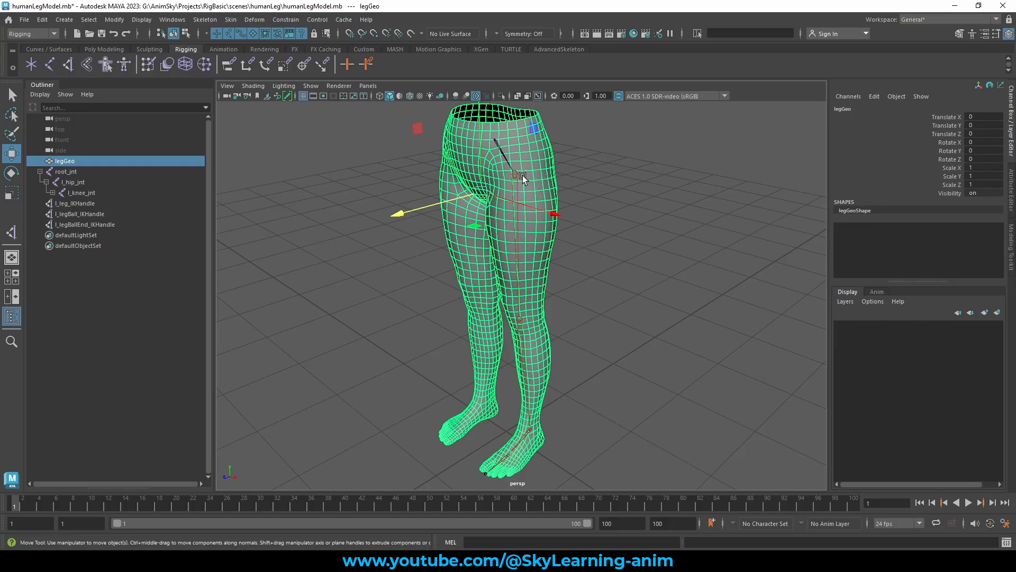
pyautogui.click(514, 174)
pyautogui.keyDown('alt'); pyautogui.moveTo(616, 201); pyautogui.dragTo(623, 209); pyautogui.keyUp('alt')
pyautogui.keyDown('alt'); pyautogui.moveTo(623, 208); pyautogui.dragTo(623, 197, button='middle'); pyautogui.keyUp('alt')
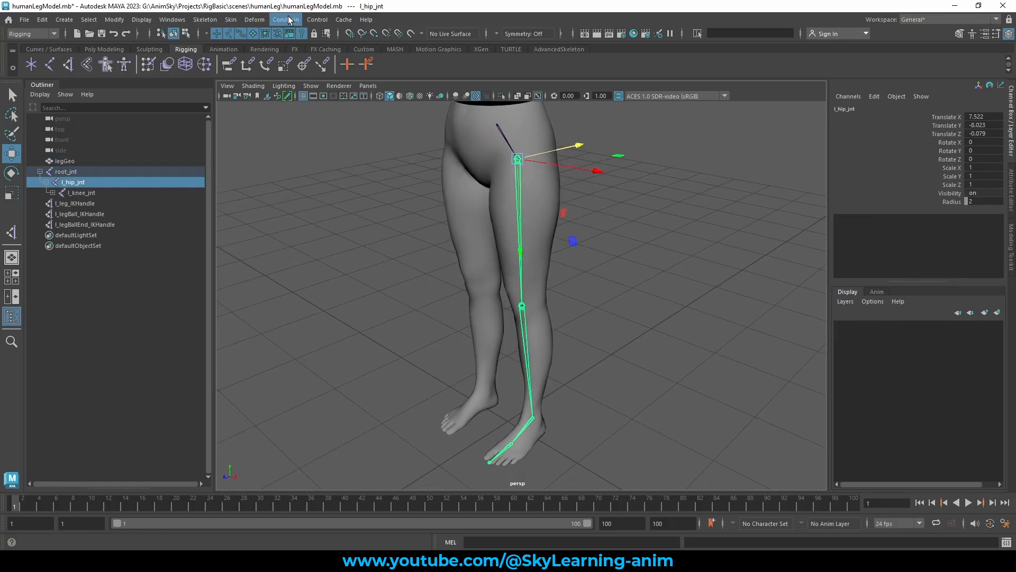
pyautogui.click(207, 20)
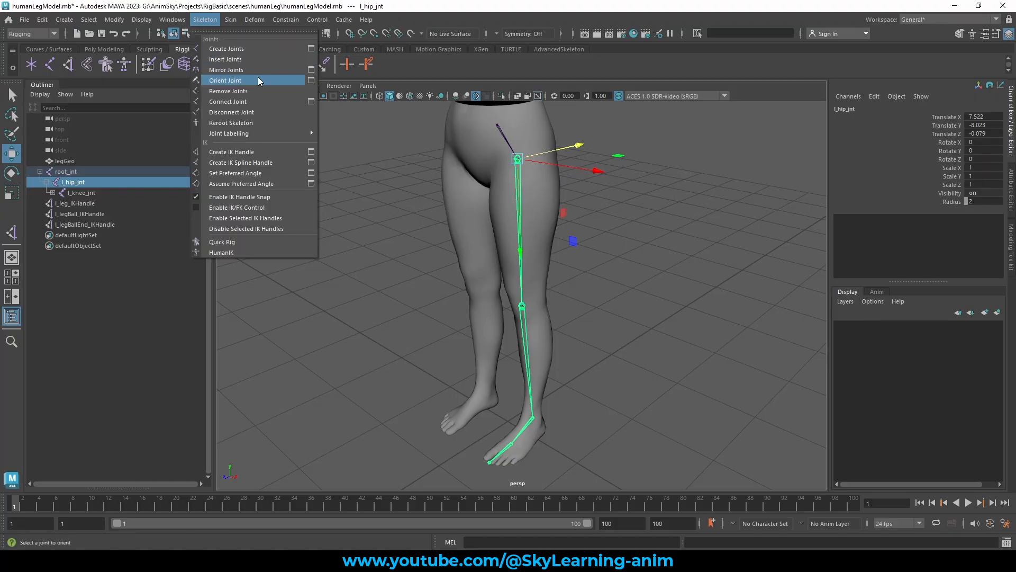
pyautogui.click(247, 69)
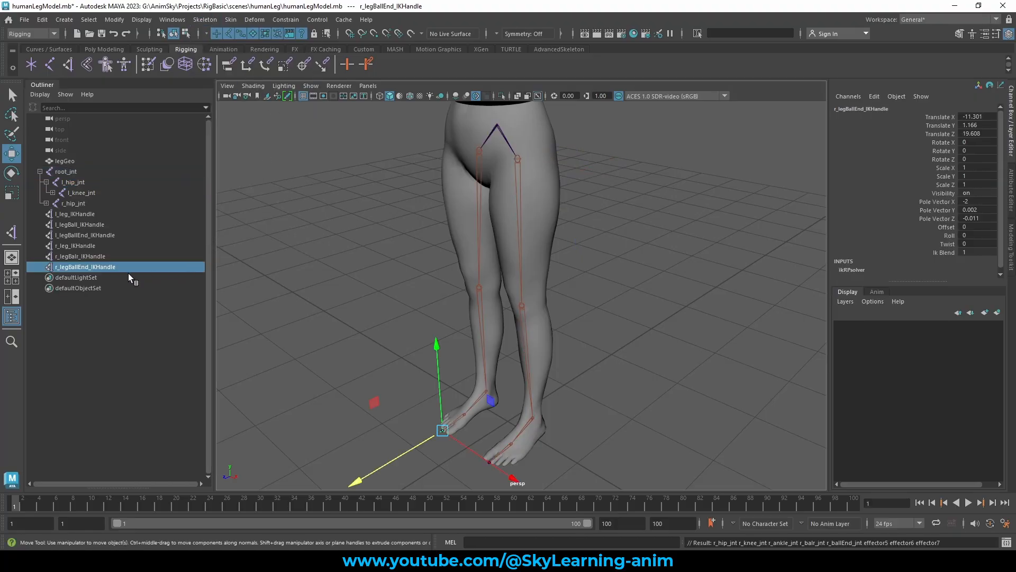
pyautogui.scroll(-3, 285, 254)
pyautogui.click(310, 251)
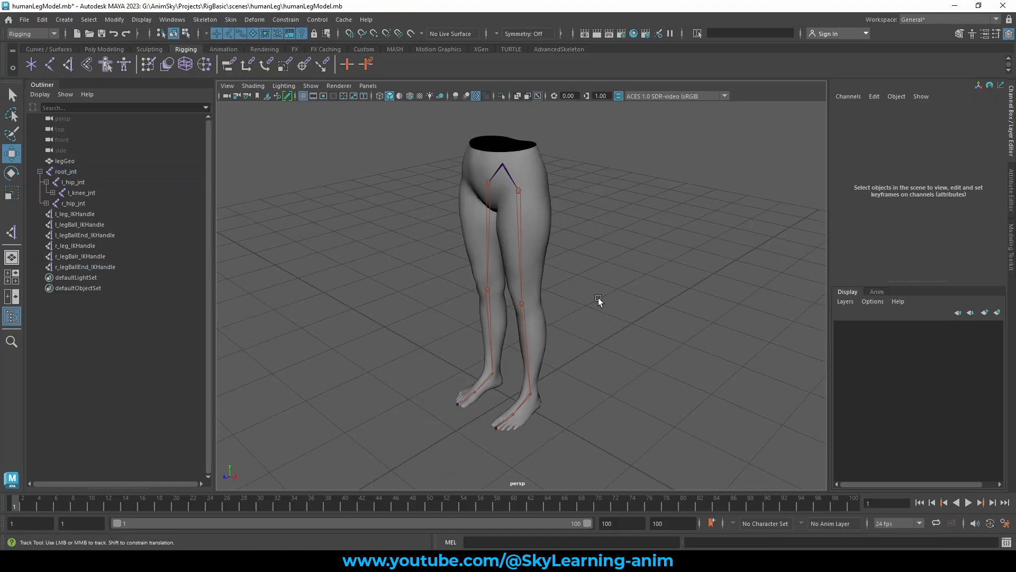
# Correct the name of the mirrored r_legBalr_IKHandle to r_legBall_IKHandle and clear the selection.
pyautogui.scroll(3, 561, 265)
pyautogui.keyDown('alt'); pyautogui.moveTo(561, 265); pyautogui.dragTo(591, 259); pyautogui.keyUp('alt')
pyautogui.moveTo(81, 214); pyautogui.dragTo(77, 262)
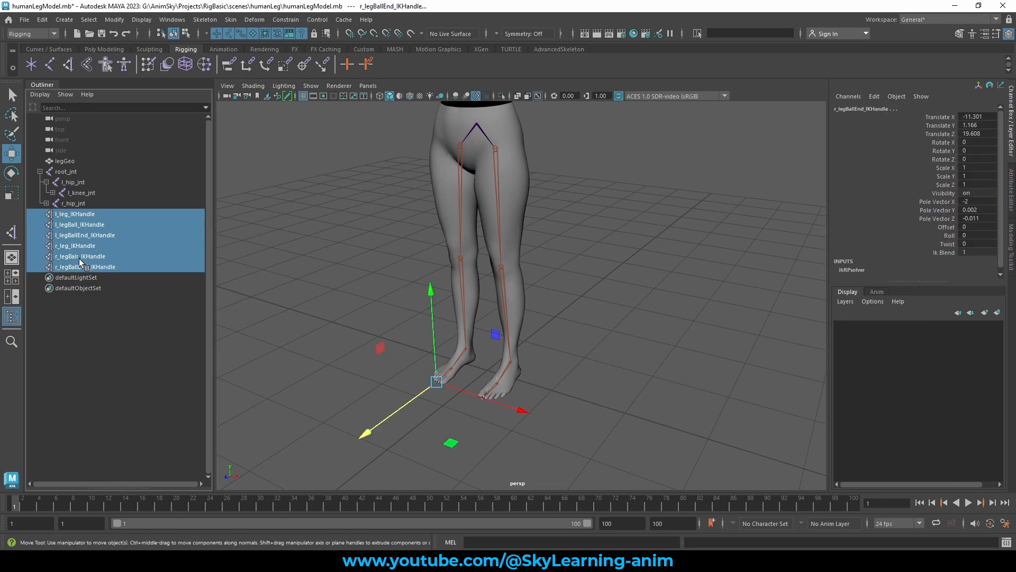
pyautogui.doubleClick(82, 256)
pyautogui.click(81, 257)
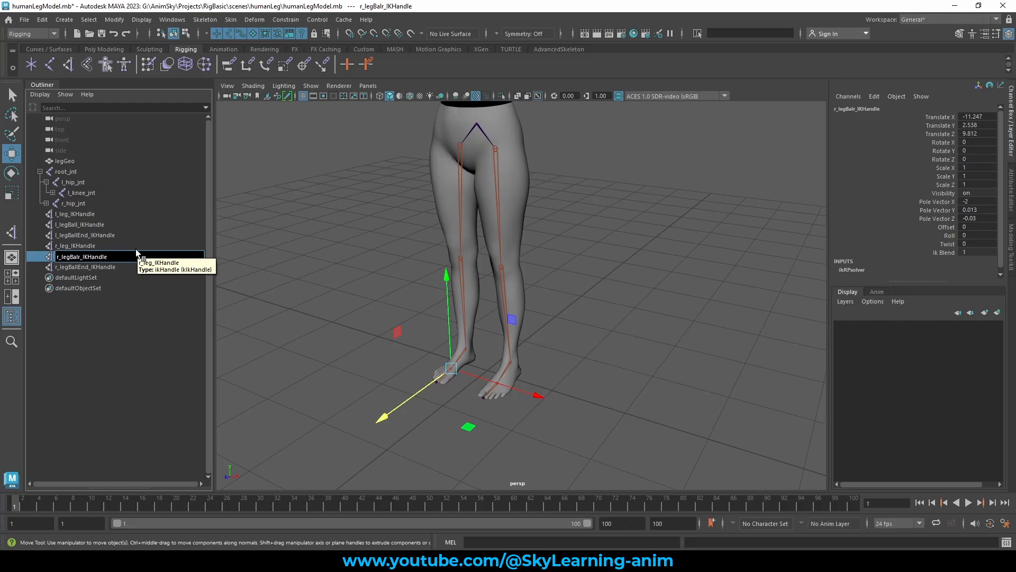
pyautogui.press('BackSpace')
pyautogui.write('l')
pyautogui.click(87, 266)
pyautogui.click(94, 257)
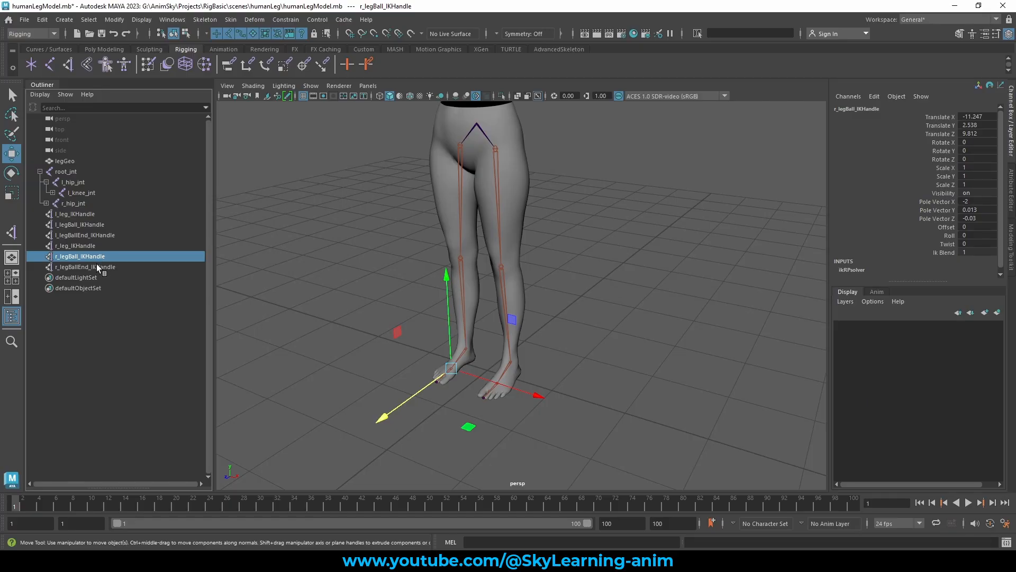
pyautogui.click(345, 227)
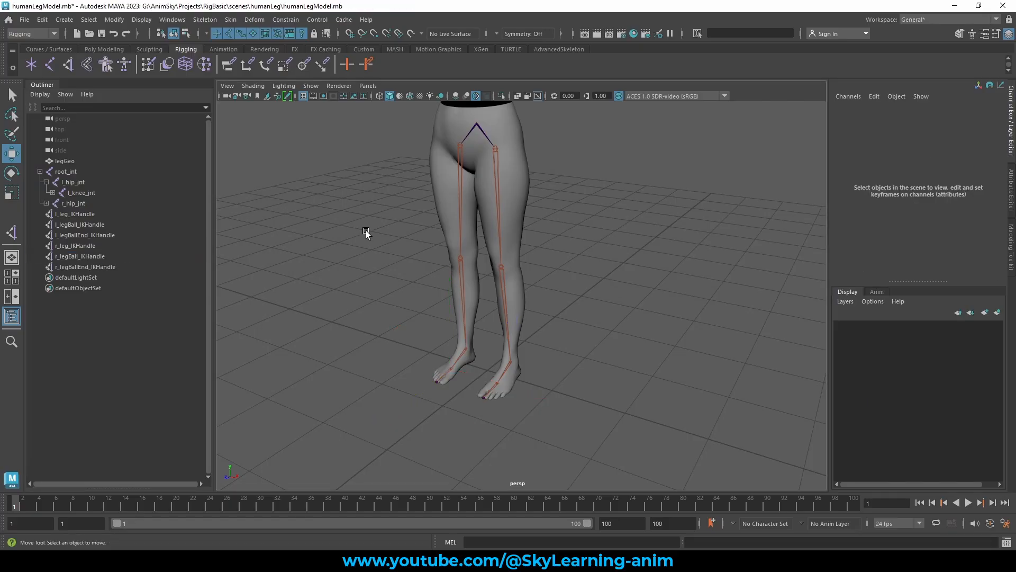
# Collapse the l_hip_jnt hierarchy and check the ball and toe-end IK handles of both feet along with r_leg_IKHandle.
pyautogui.keyDown('alt'); pyautogui.moveTo(367, 230); pyautogui.dragTo(399, 270); pyautogui.keyUp('alt')
pyautogui.keyDown('alt'); pyautogui.moveTo(398, 270); pyautogui.dragTo(395, 309, button='middle'); pyautogui.keyUp('alt')
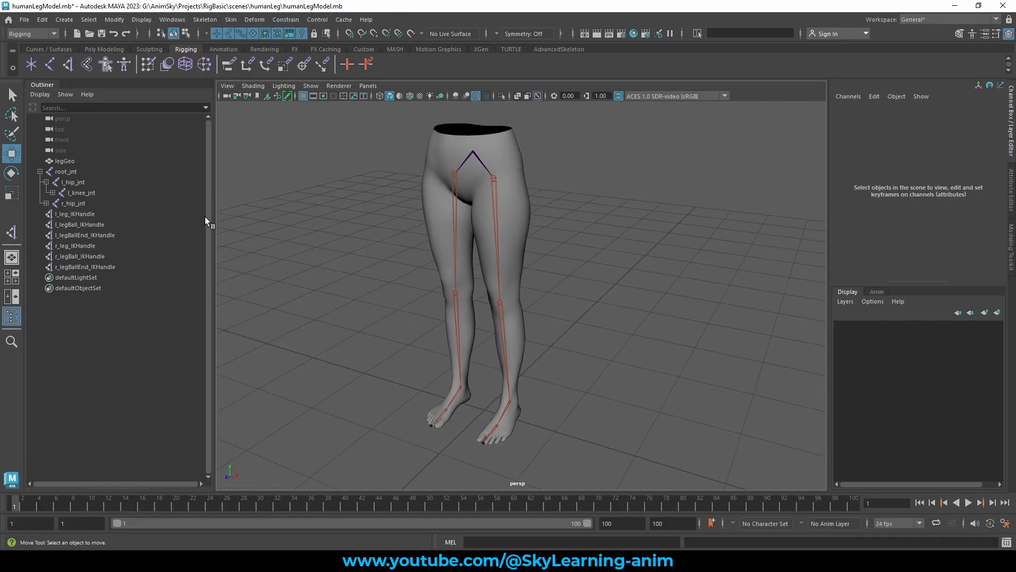
pyautogui.click(46, 182)
pyautogui.keyDown('alt'); pyautogui.moveTo(522, 326); pyautogui.dragTo(526, 300); pyautogui.keyUp('alt')
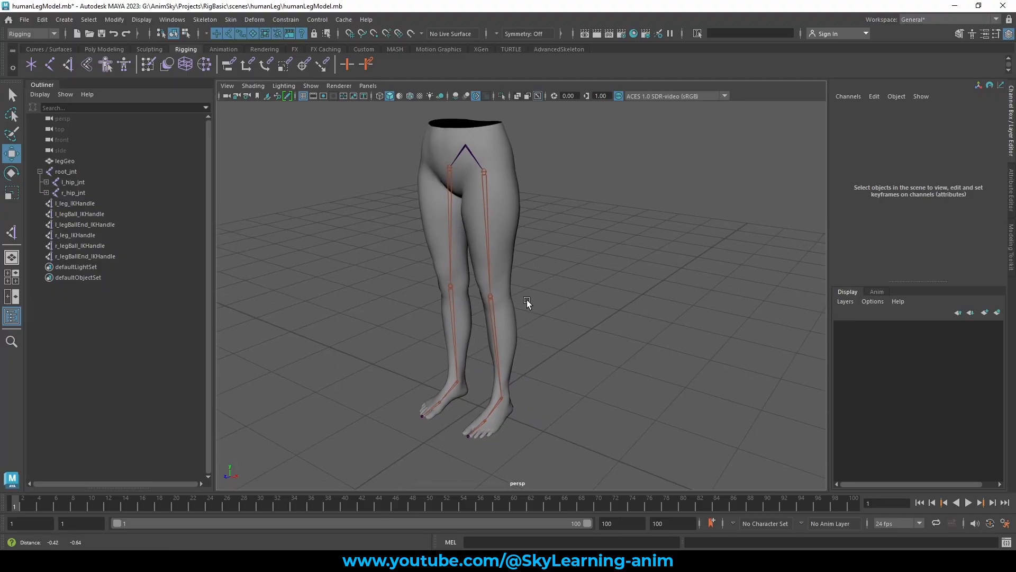
pyautogui.keyDown('alt'); pyautogui.moveTo(526, 300); pyautogui.dragTo(605, 338, button='right'); pyautogui.keyUp('alt')
pyautogui.click(96, 246)
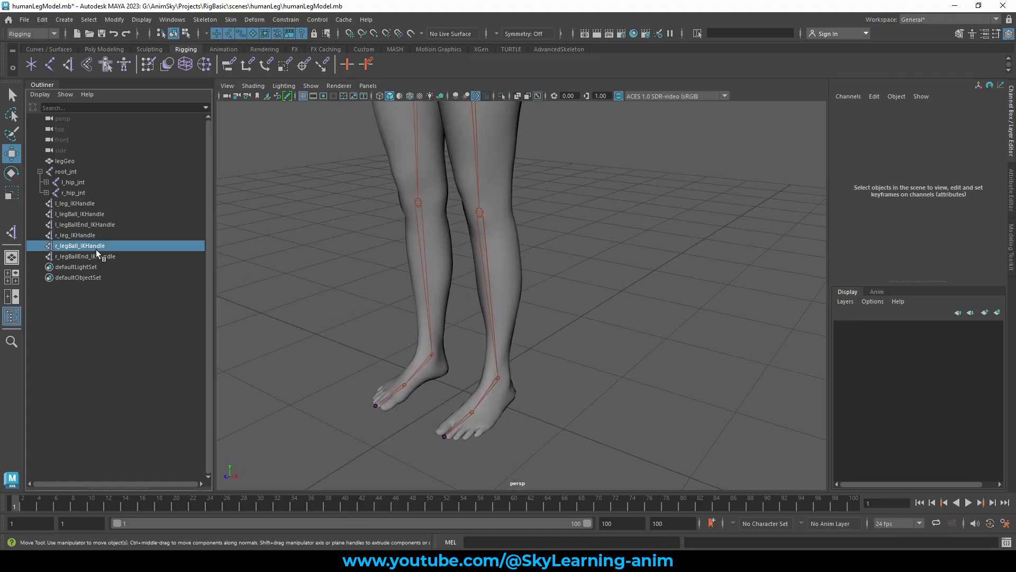
pyautogui.click(100, 257)
pyautogui.click(100, 245)
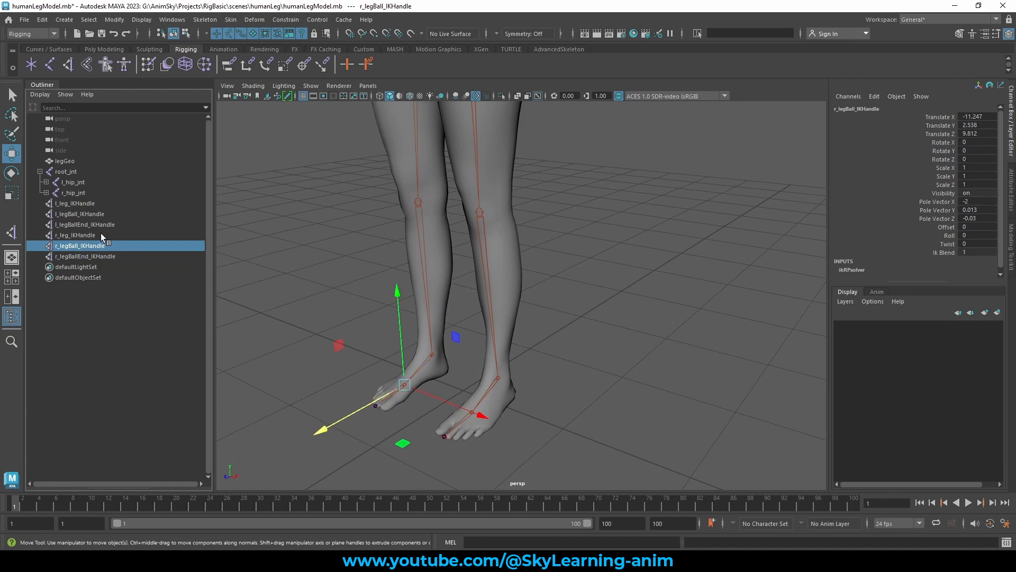
pyautogui.click(100, 234)
pyautogui.click(103, 224)
pyautogui.click(104, 213)
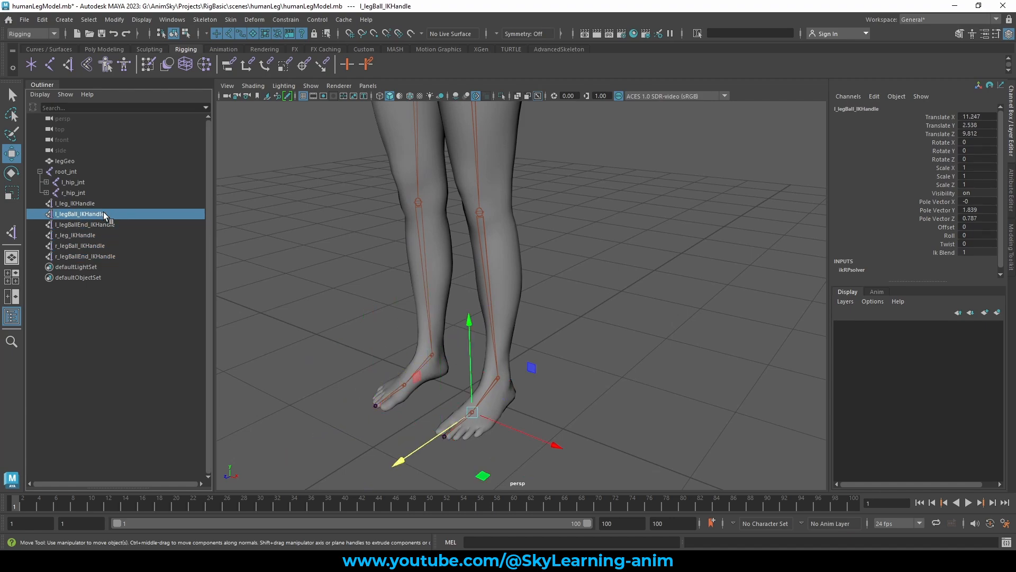
pyautogui.click(97, 223)
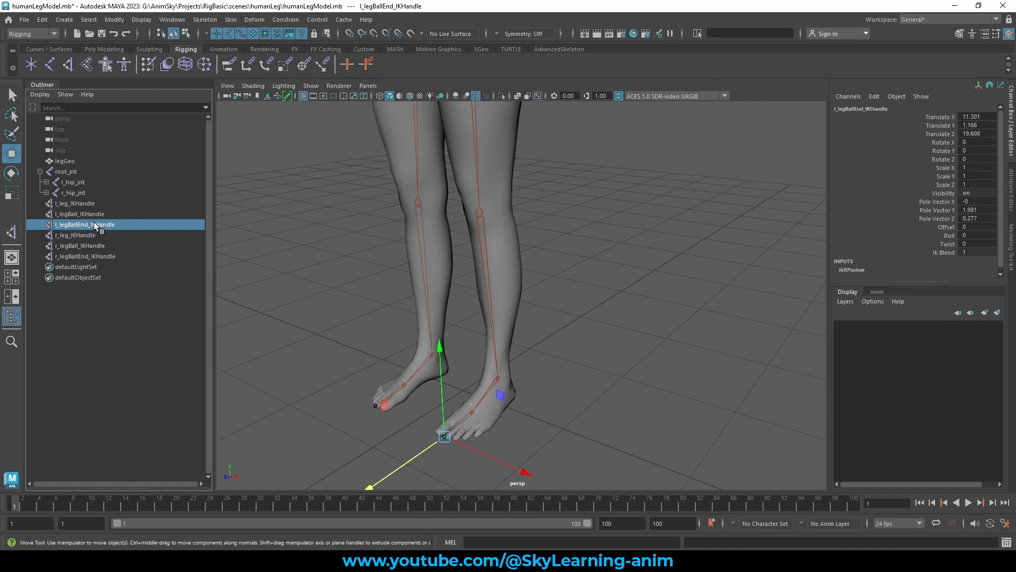
# Examine the rigged legs in the side and four-view layouts, and return to the perspective view.
pyautogui.keyDown('alt'); pyautogui.moveTo(595, 408); pyautogui.dragTo(496, 367); pyautogui.keyUp('alt')
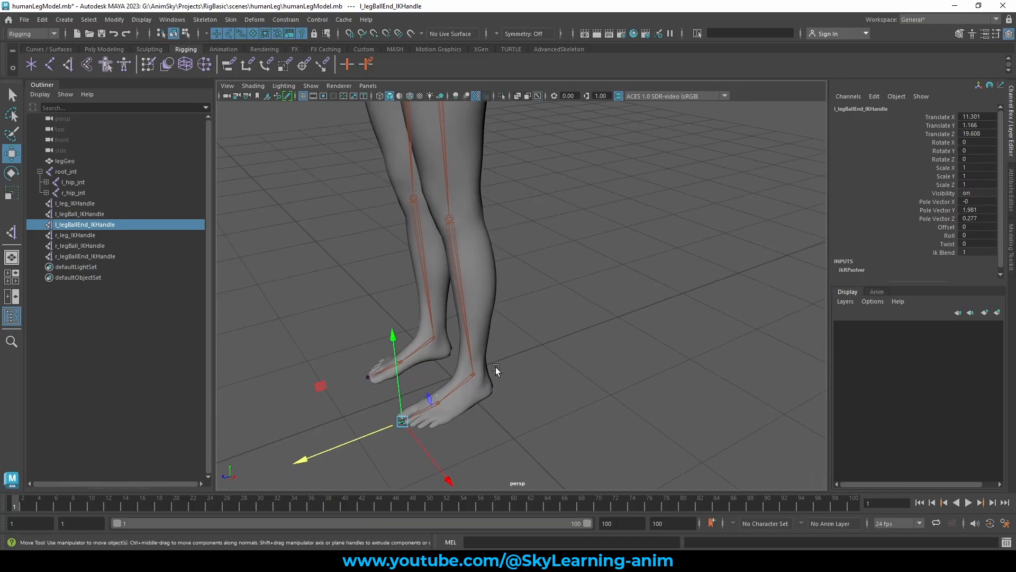
pyautogui.press('space')
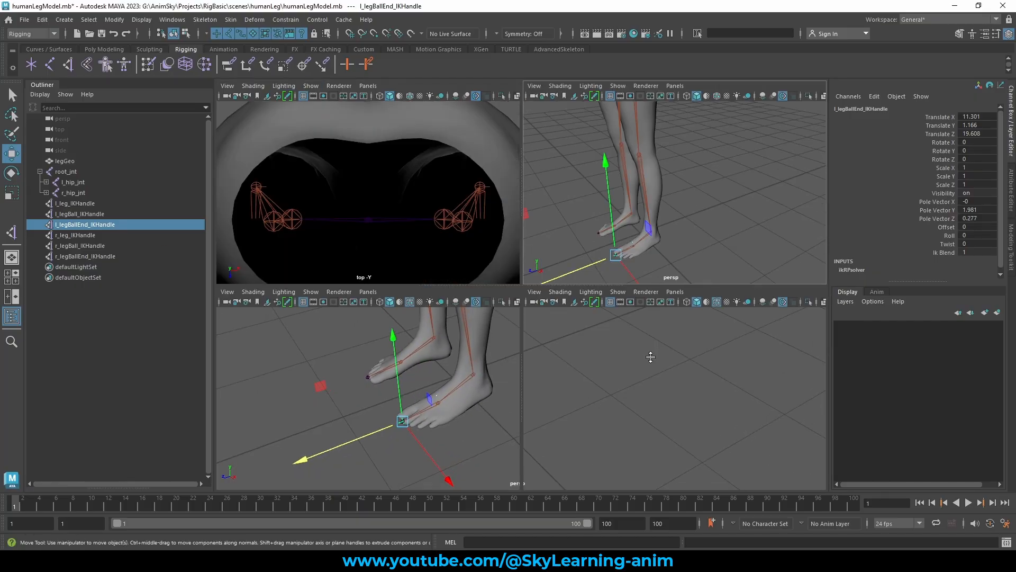
pyautogui.press('space')
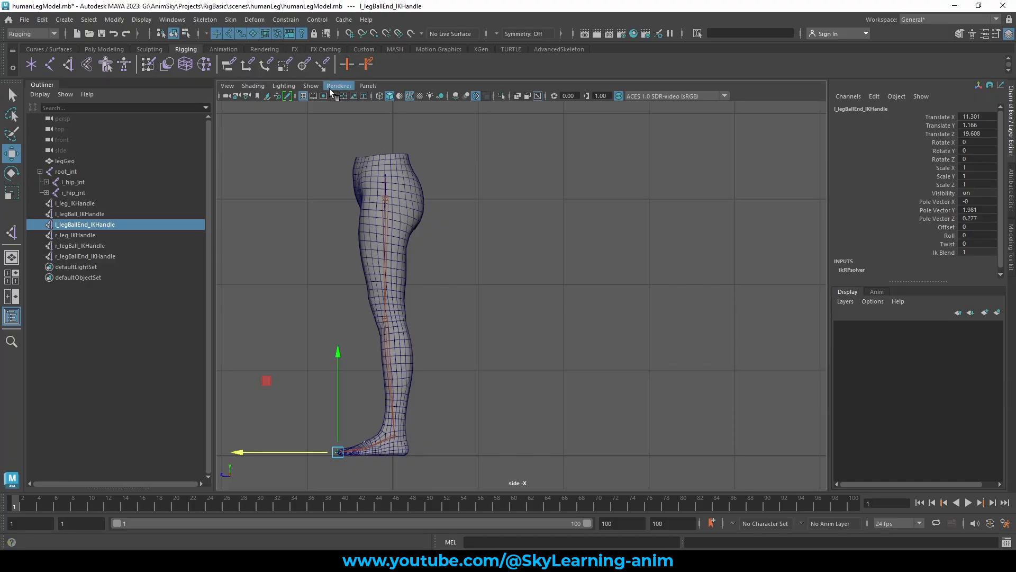
pyautogui.press('space')
pyautogui.press('space')
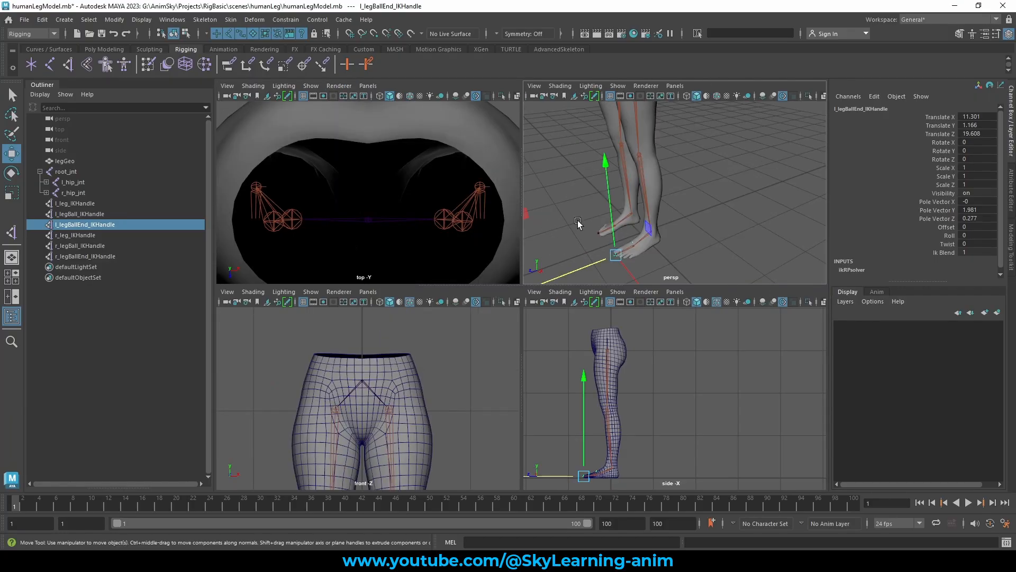
pyautogui.press('space')
pyautogui.scroll(5, 551, 222)
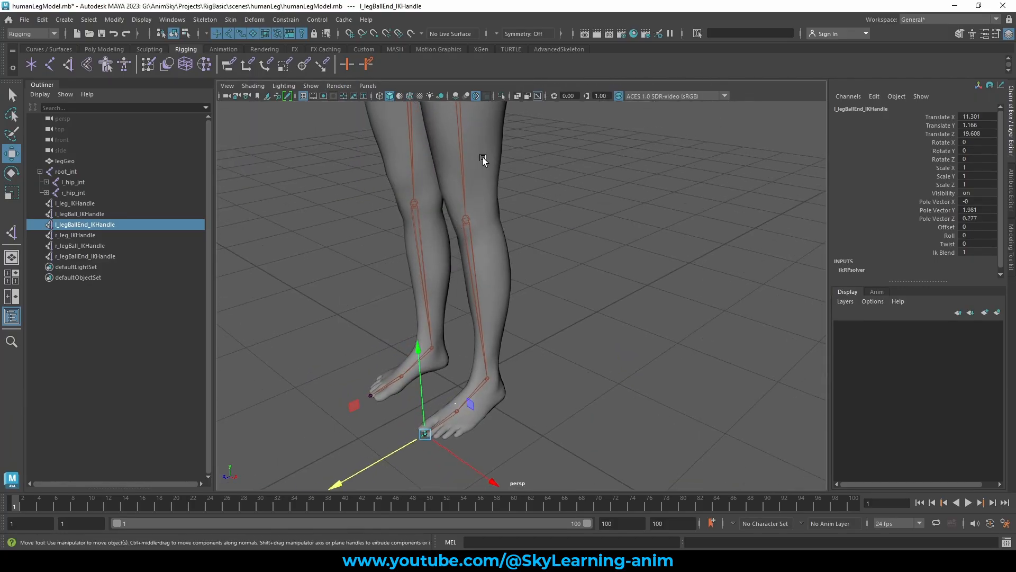
# Hide polygon objects in the perspective view so only the leg joints are displayed, and clear the selection.
pyautogui.click(311, 86)
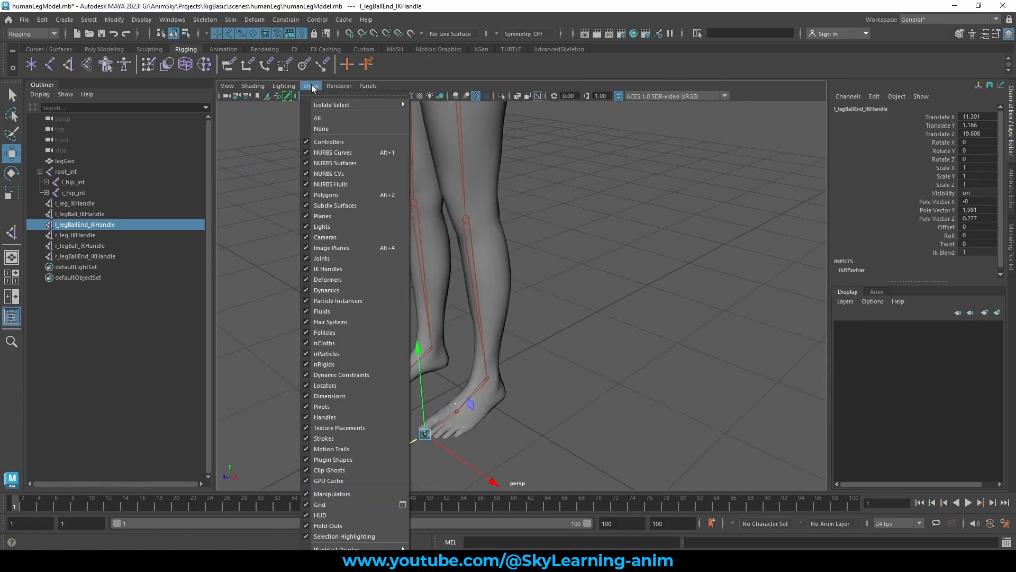
pyautogui.click(358, 195)
pyautogui.keyDown('alt'); pyautogui.moveTo(531, 307); pyautogui.dragTo(612, 311, button='right'); pyautogui.keyUp('alt')
pyautogui.click(613, 328)
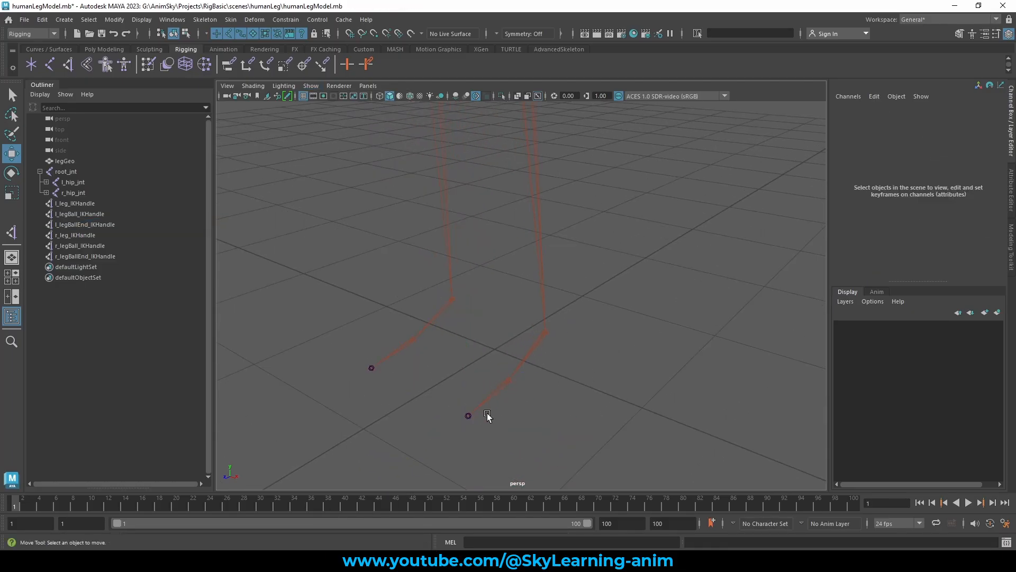
# Check where l_legBall_IKHandle and l_legBallEnd_IKHandle sit on the left foot, and clear the selection.
pyautogui.click(102, 215)
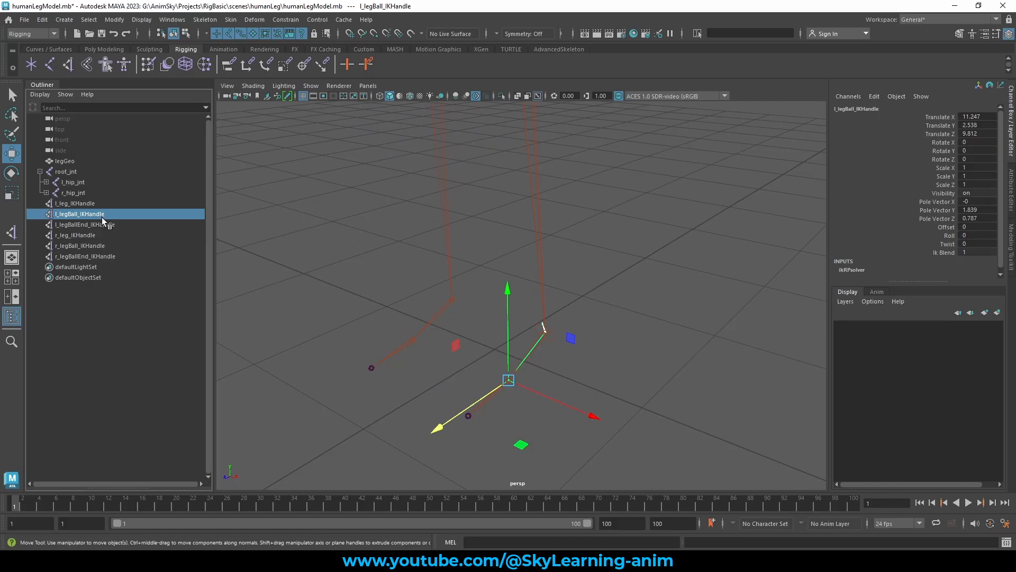
pyautogui.click(113, 226)
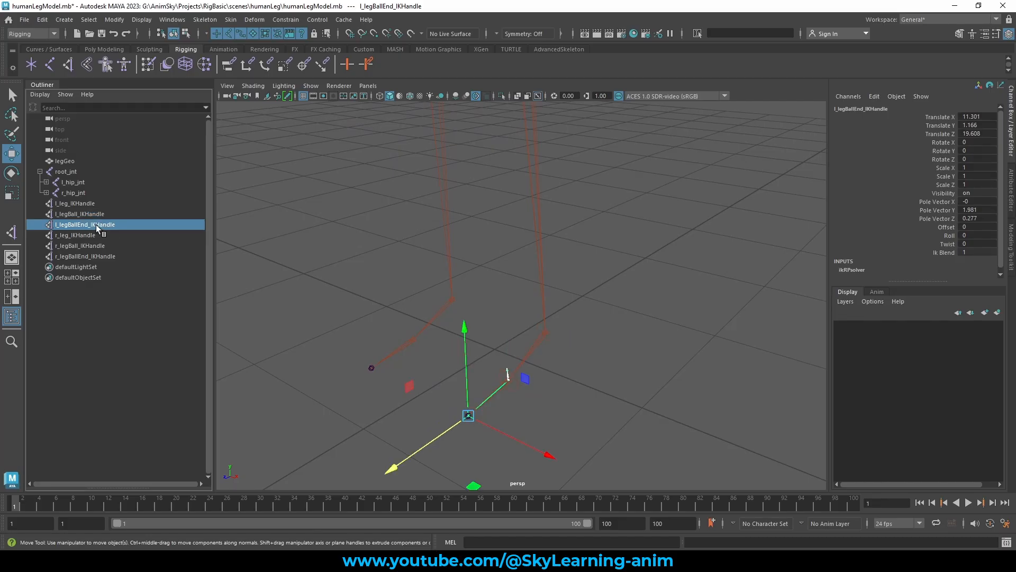
pyautogui.click(380, 242)
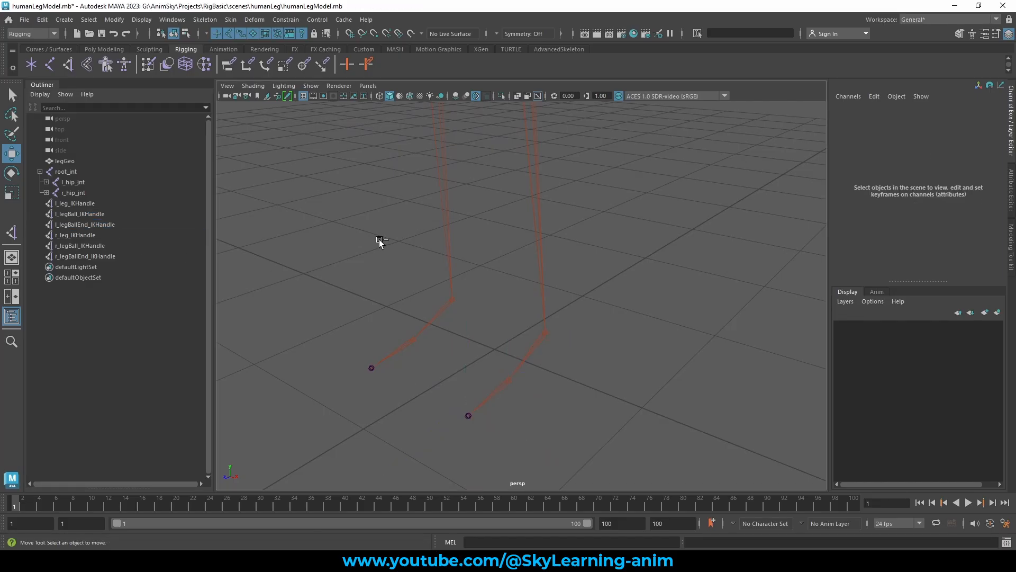
# Create an empty group and snap it onto the left foot's ball joint.
pyautogui.hotkey('ctrl', 'g')
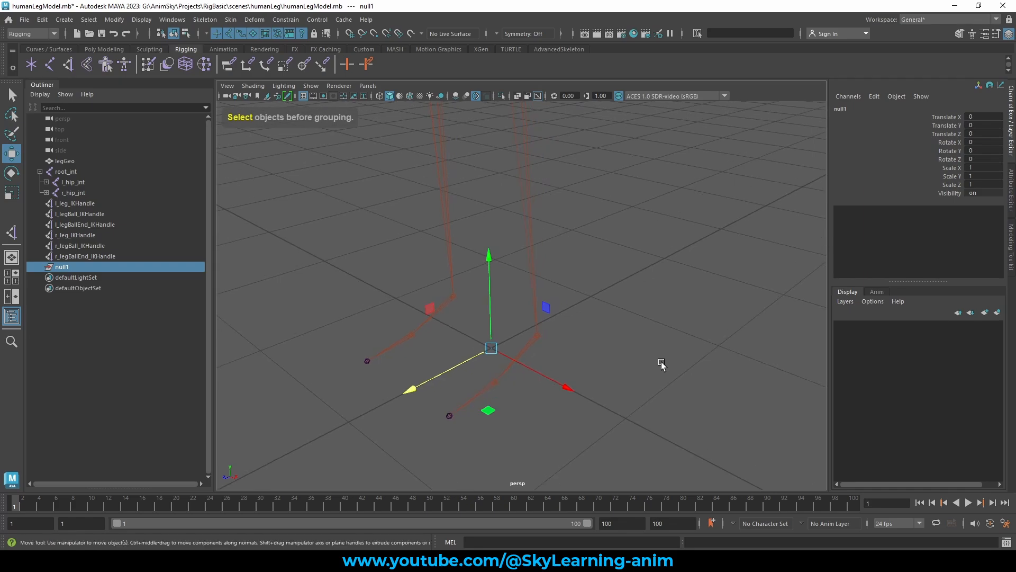
pyautogui.press('w')
pyautogui.keyDown('alt'); pyautogui.moveTo(654, 366); pyautogui.dragTo(650, 371); pyautogui.keyUp('alt')
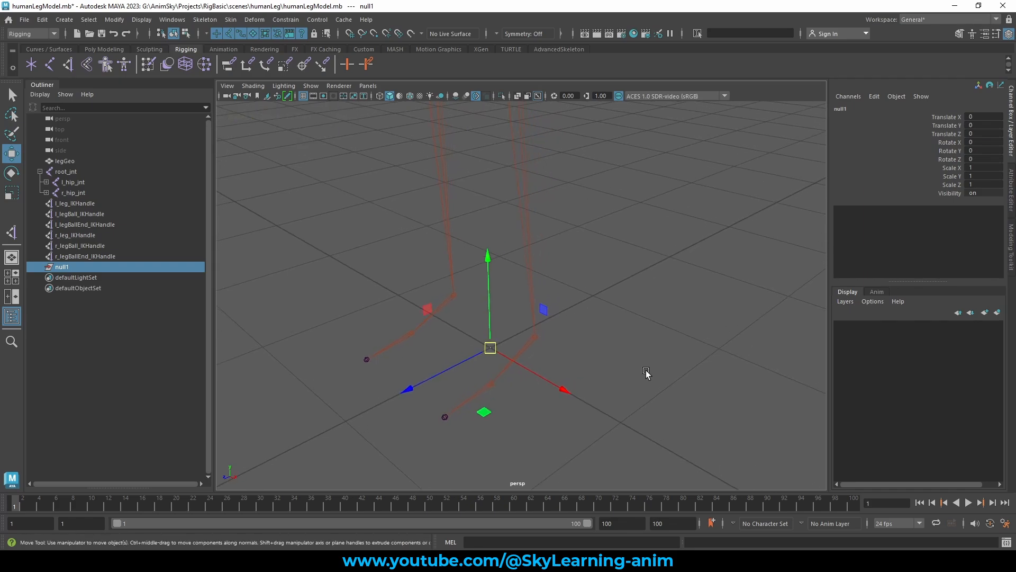
pyautogui.moveTo(527, 423); pyautogui.dragTo(512, 404, button='middle')
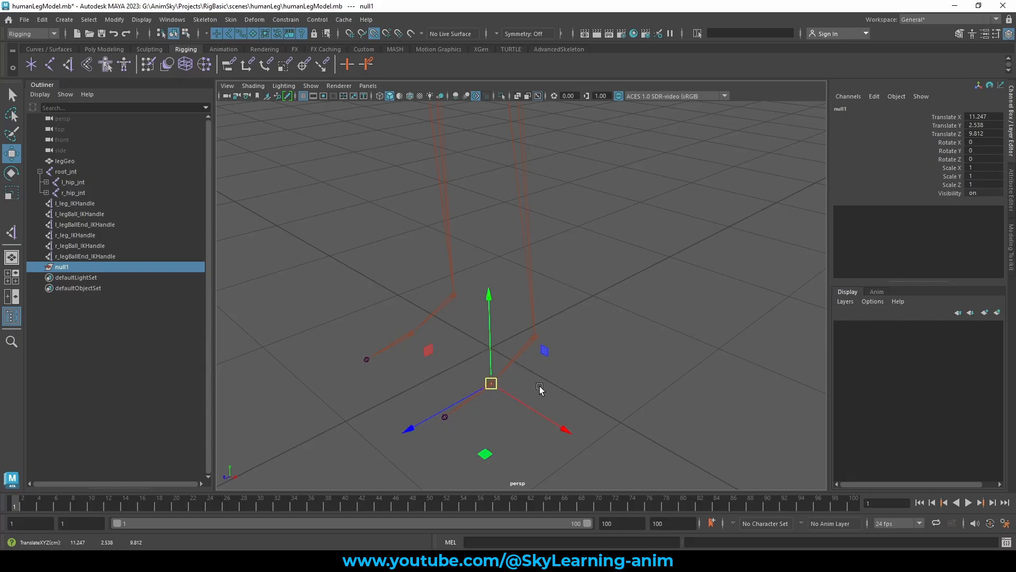
# Parent l_legBallEnd_IKHandle under the new null1 group and expand the group.
pyautogui.click(100, 234)
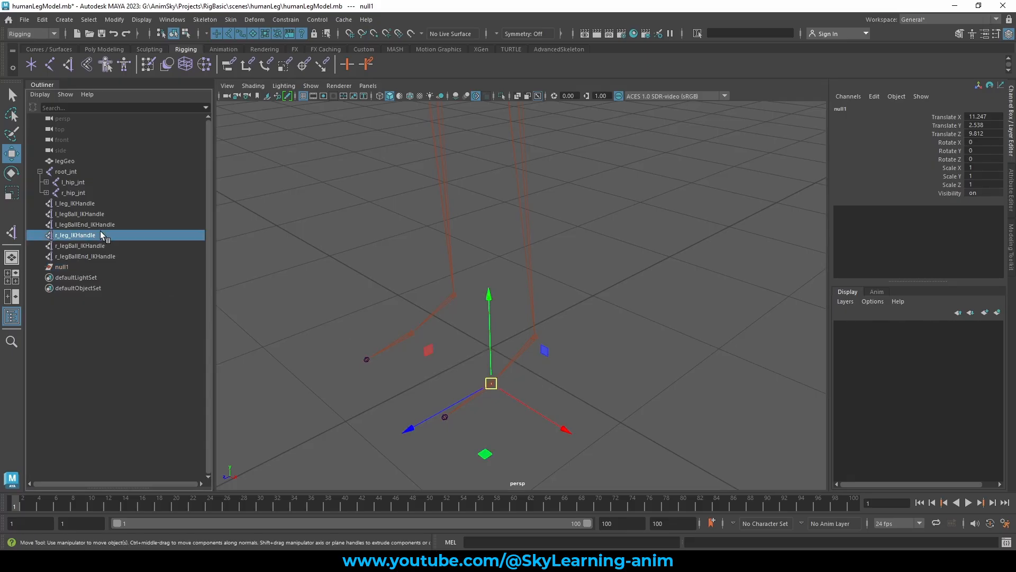
pyautogui.click(108, 213)
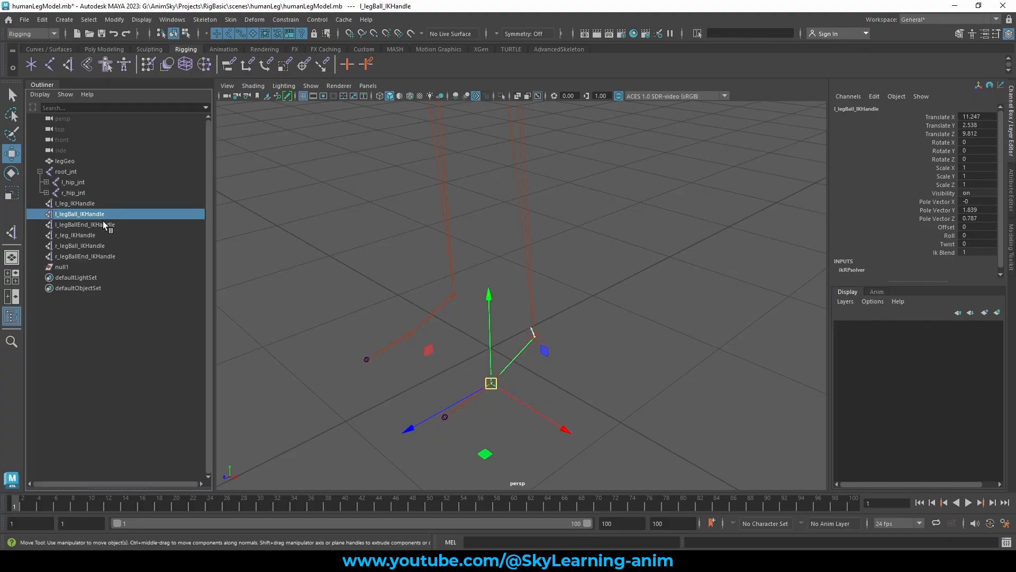
pyautogui.click(103, 225)
pyautogui.moveTo(103, 224); pyautogui.dragTo(93, 269, button='middle')
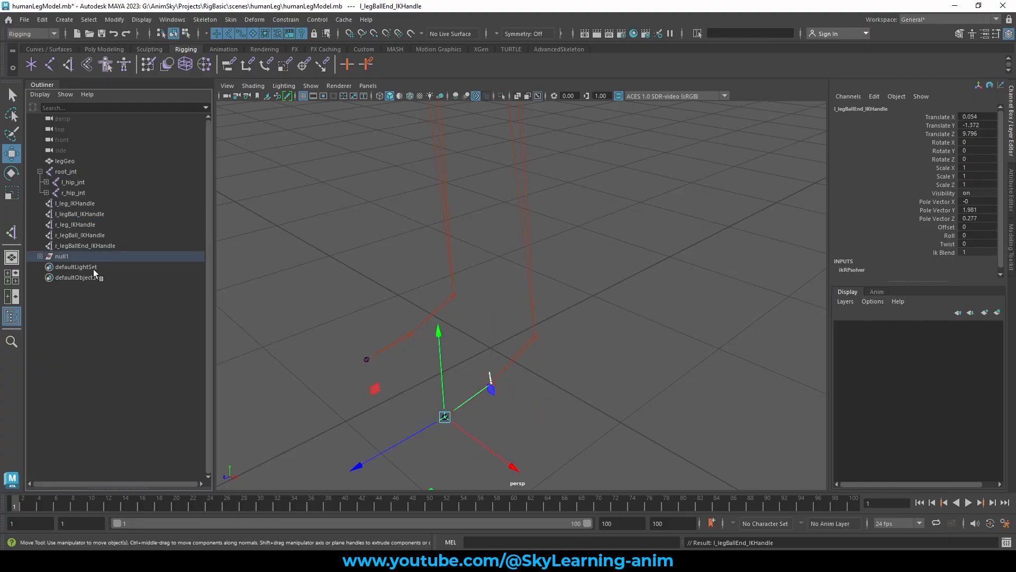
pyautogui.click(39, 256)
# Try rotating the null1 group about its X axis to test the left toe's bend, and restore its rotation.
pyautogui.click(62, 256)
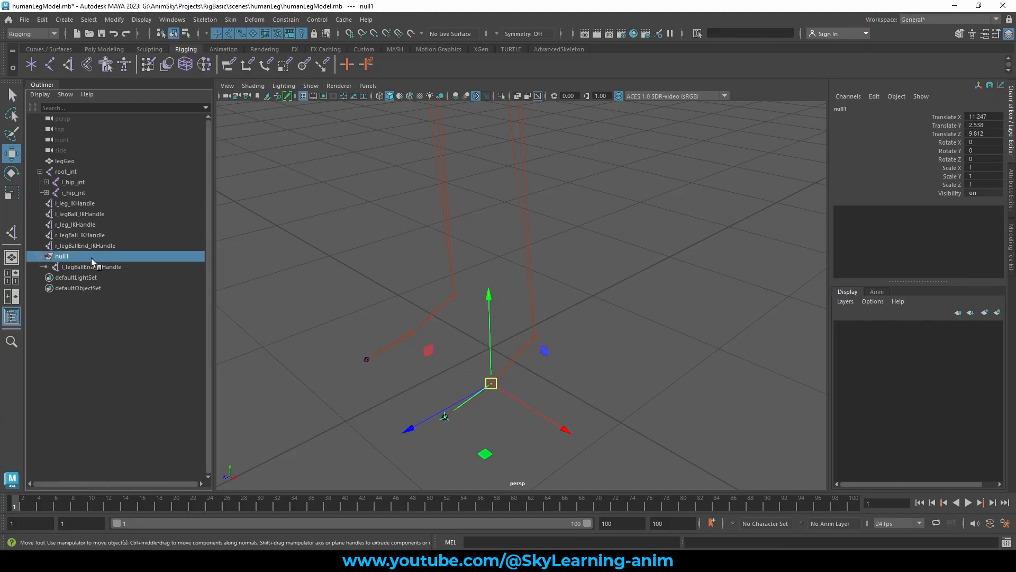
pyautogui.press('e')
pyautogui.moveTo(437, 341); pyautogui.dragTo(426, 306)
pyautogui.press('w')
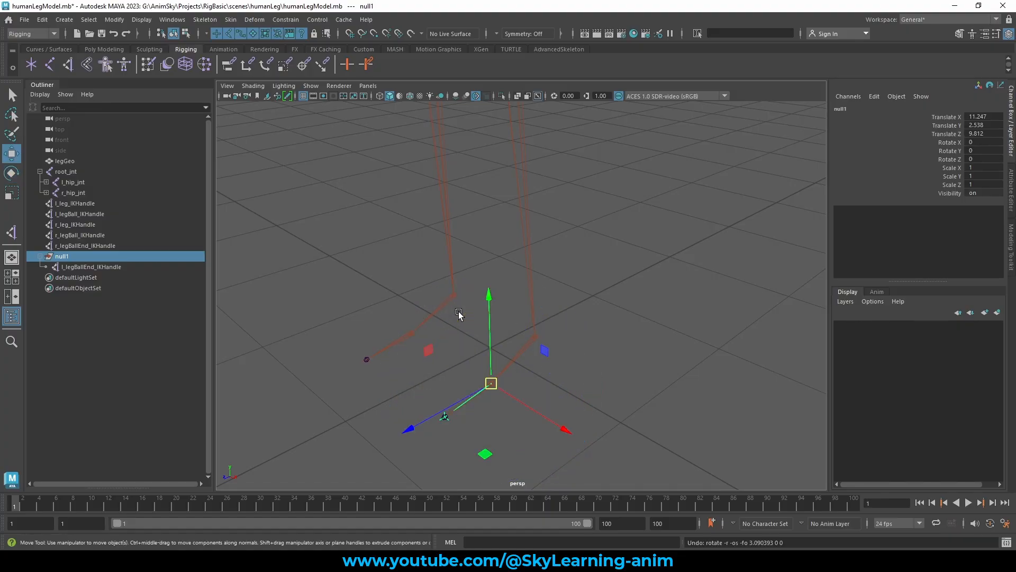
pyautogui.keyDown('alt'); pyautogui.moveTo(460, 317); pyautogui.dragTo(590, 336); pyautogui.keyUp('alt')
# Rename the null1 group at the left ball joint as l_legBall_grp and collapse it.
pyautogui.doubleClick(110, 256)
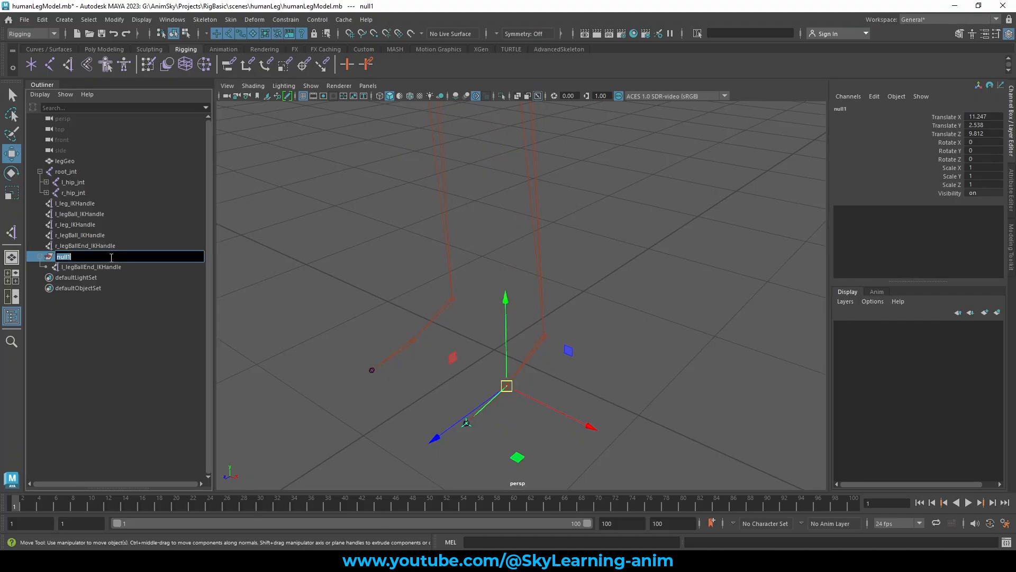
pyautogui.doubleClick(113, 267)
pyautogui.hotkey('ctrl', 'c')
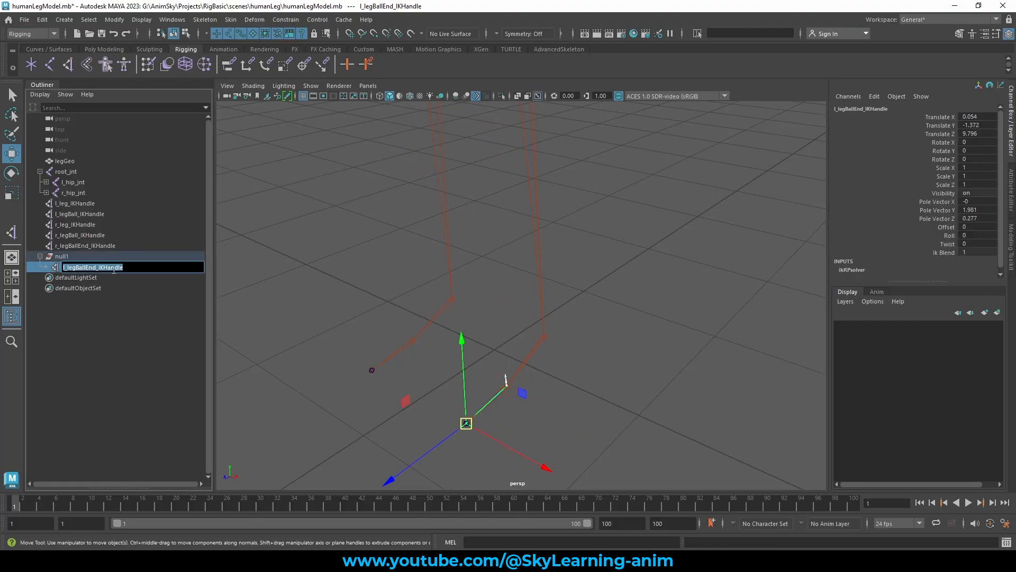
pyautogui.click(87, 246)
pyautogui.doubleClick(87, 256)
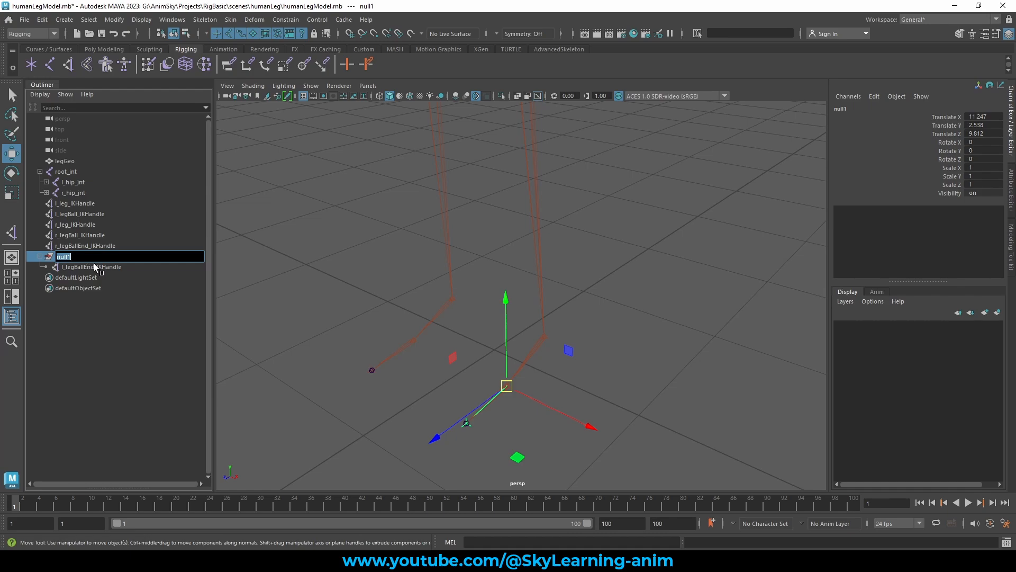
pyautogui.hotkey('ctrl', 'v')
pyautogui.moveTo(143, 257); pyautogui.dragTo(84, 259)
pyautogui.write('_g')
pyautogui.press('Return')
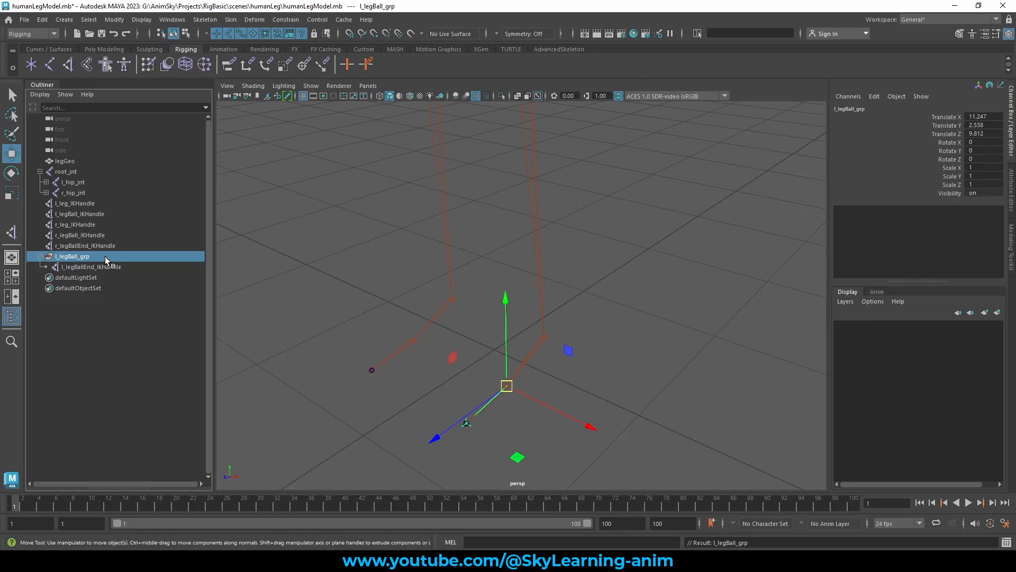
pyautogui.click(40, 256)
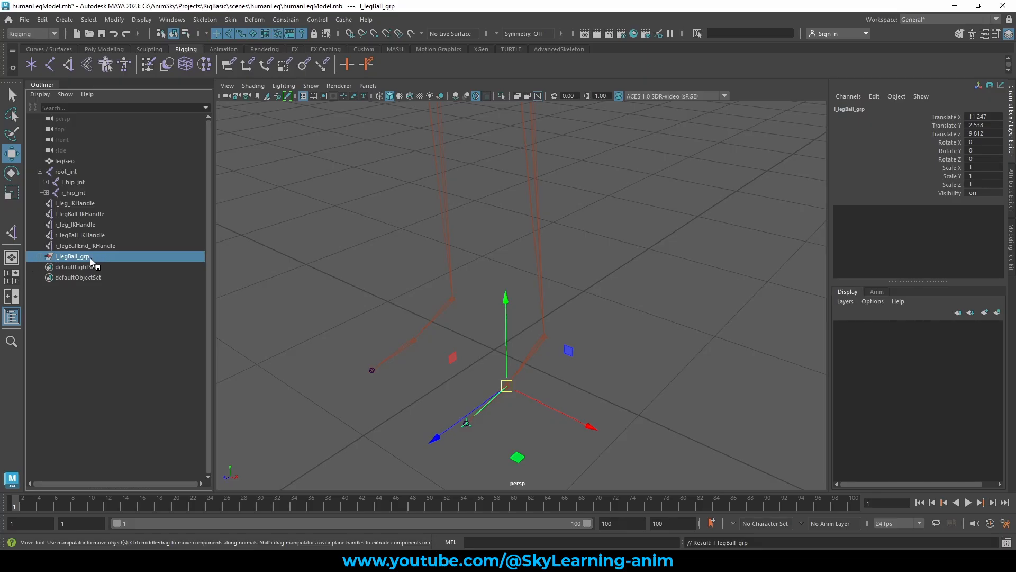
# With nothing selected, create another empty group and snap it onto the left ankle joint.
pyautogui.keyDown('alt'); pyautogui.moveTo(517, 337); pyautogui.dragTo(514, 353); pyautogui.keyUp('alt')
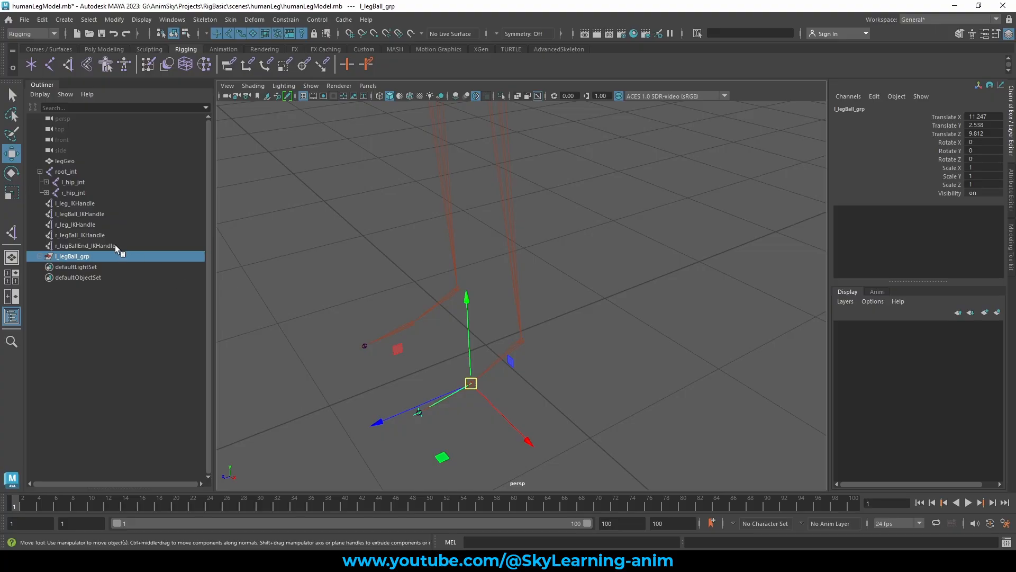
pyautogui.click(314, 241)
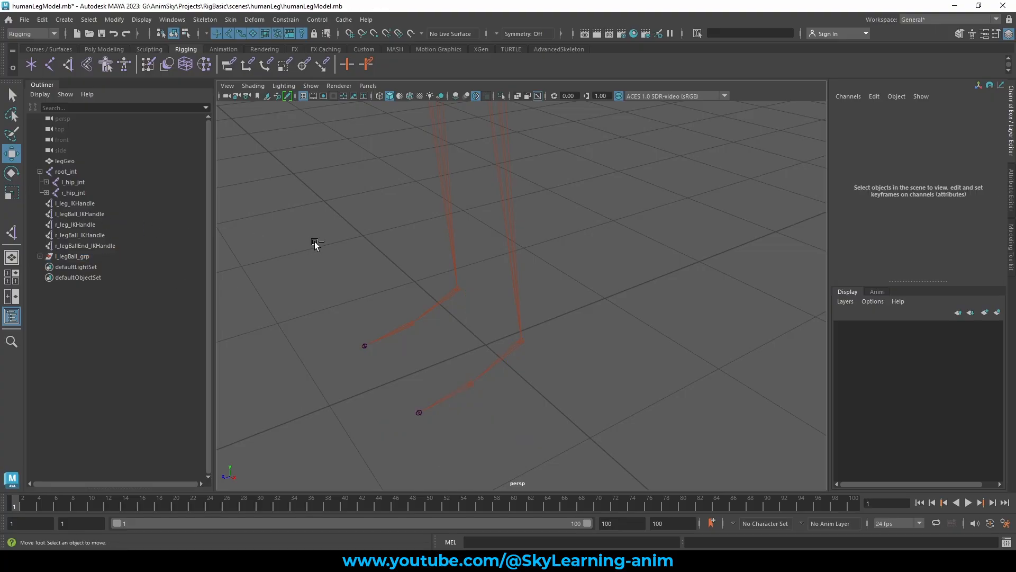
pyautogui.hotkey('ctrl', 'g')
pyautogui.keyDown('alt'); pyautogui.moveTo(643, 317); pyautogui.dragTo(613, 311); pyautogui.keyUp('alt')
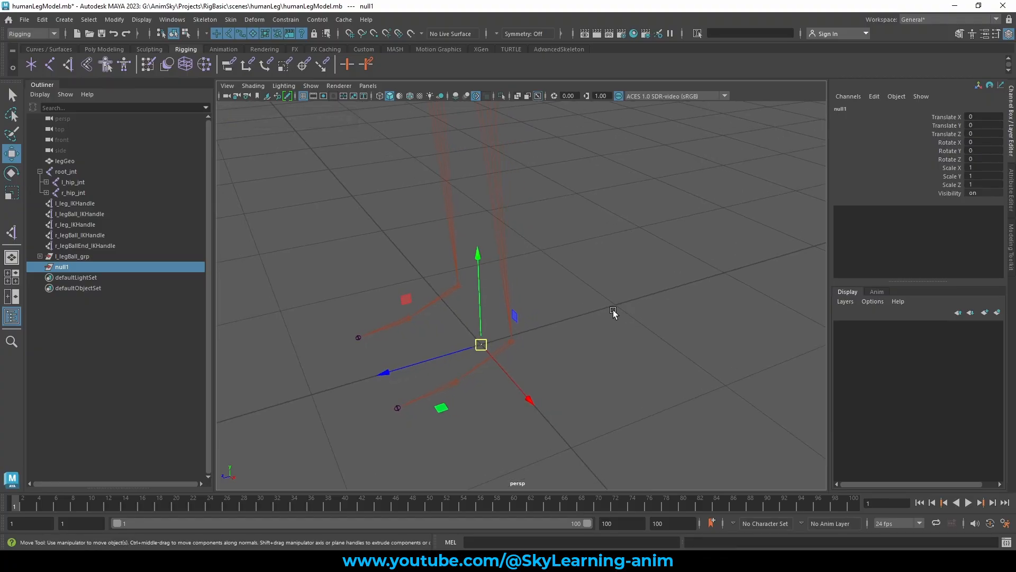
pyautogui.moveTo(613, 312); pyautogui.dragTo(561, 343, button='middle')
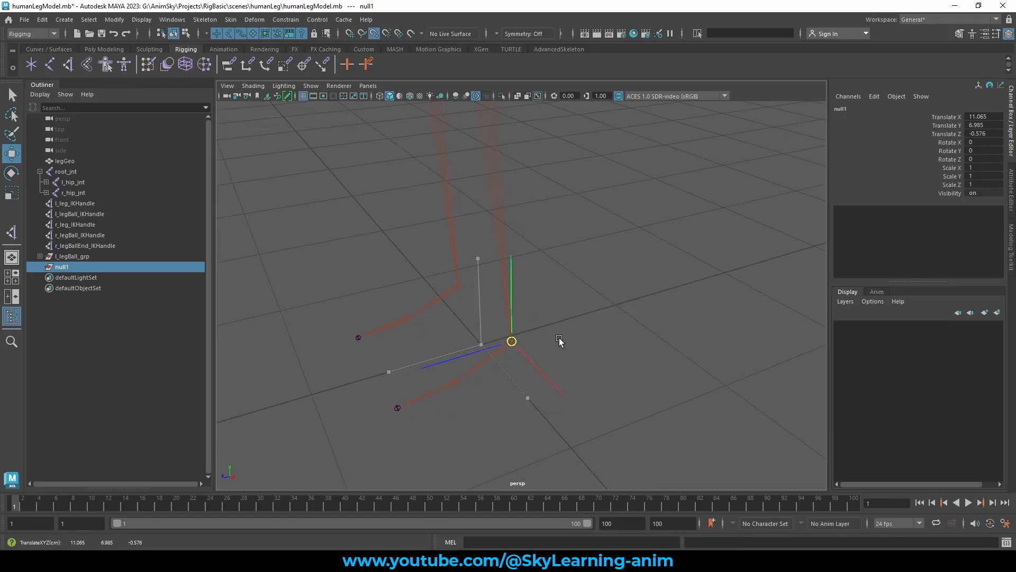
pyautogui.moveTo(624, 348)
pyautogui.keyDown('alt'); pyautogui.mouseDown()
pyautogui.moveTo(595, 336)
pyautogui.moveTo(622, 334)
pyautogui.mouseUp(); pyautogui.keyUp('alt')
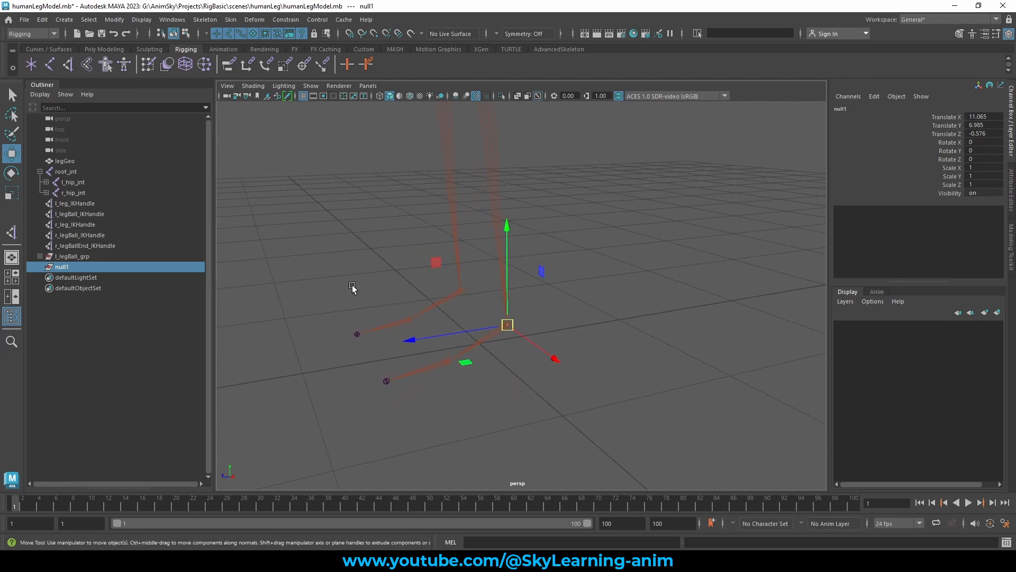
# Rename the null1 group at the left ankle as l_legAnkle_grp, reusing the name of l_legBall_grp.
pyautogui.doubleClick(75, 268)
pyautogui.doubleClick(85, 256)
pyautogui.hotkey('ctrl', 'c')
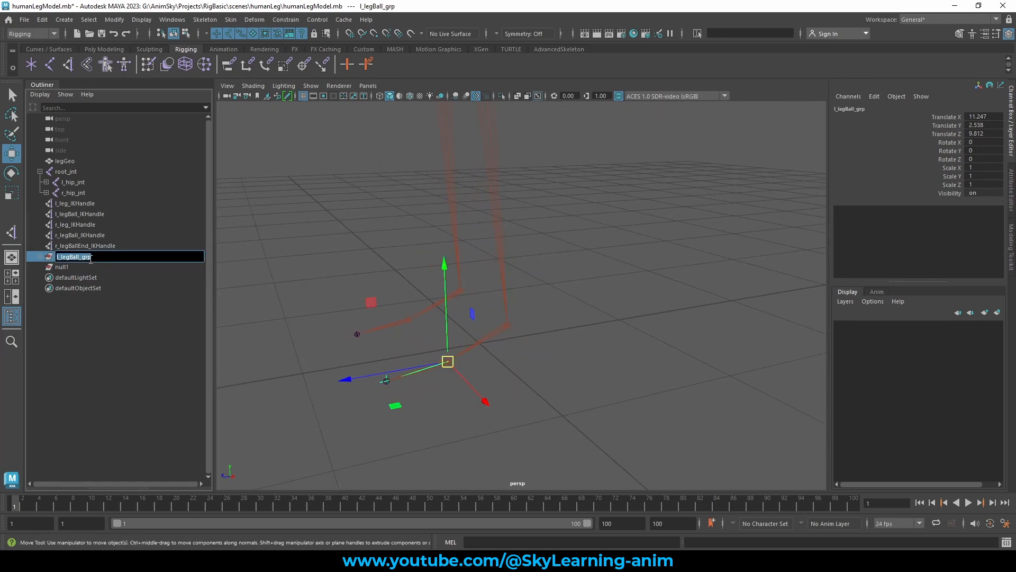
pyautogui.doubleClick(83, 267)
pyautogui.hotkey('ctrl', 'v')
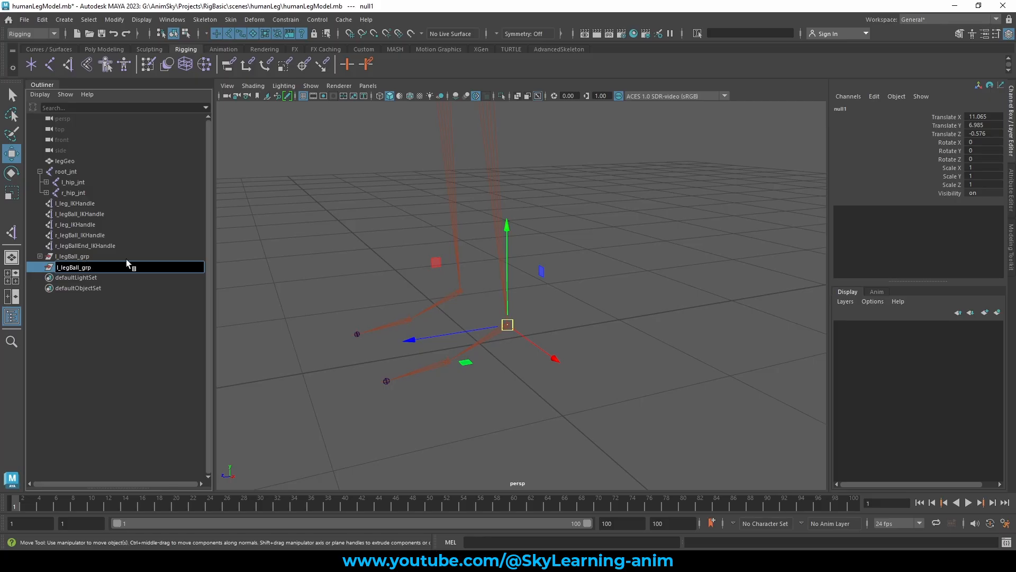
pyautogui.press('Left')
pyautogui.press('Left')
pyautogui.press('Left')
pyautogui.press('Left')
pyautogui.press('BackSpace')
pyautogui.press('BackSpace')
pyautogui.press('BackSpace')
pyautogui.press('BackSpace')
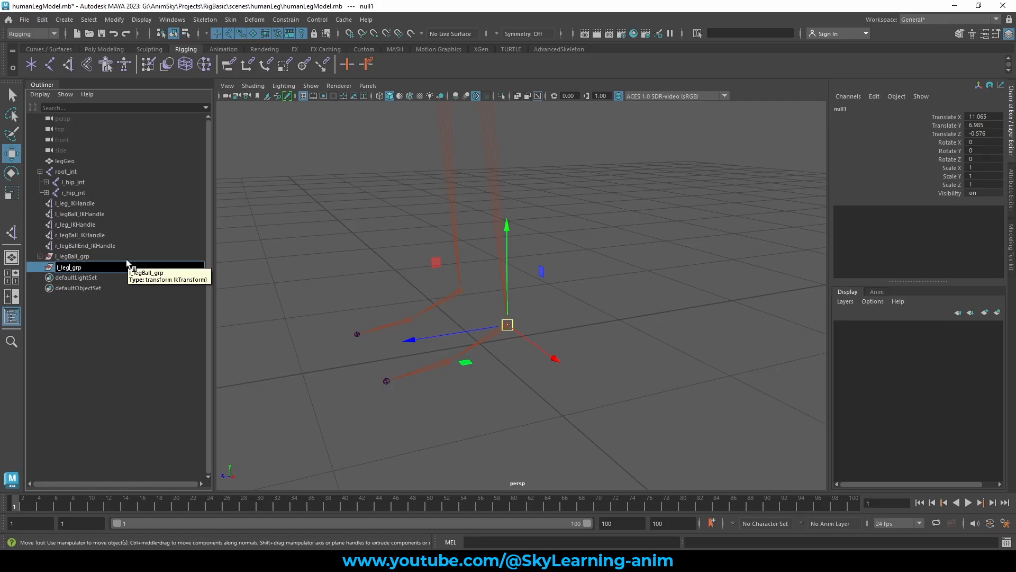
pyautogui.write('Ankle')
pyautogui.press('Return')
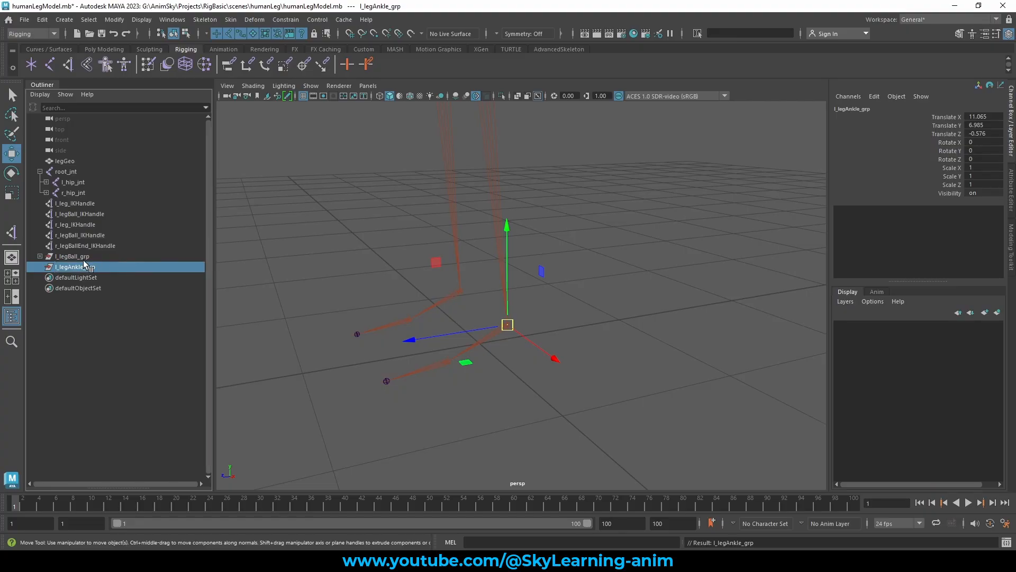
# Parent l_legBall_grp and l_legBall_IKHandle under l_legAnkle_grp.
pyautogui.moveTo(87, 258); pyautogui.dragTo(91, 266)
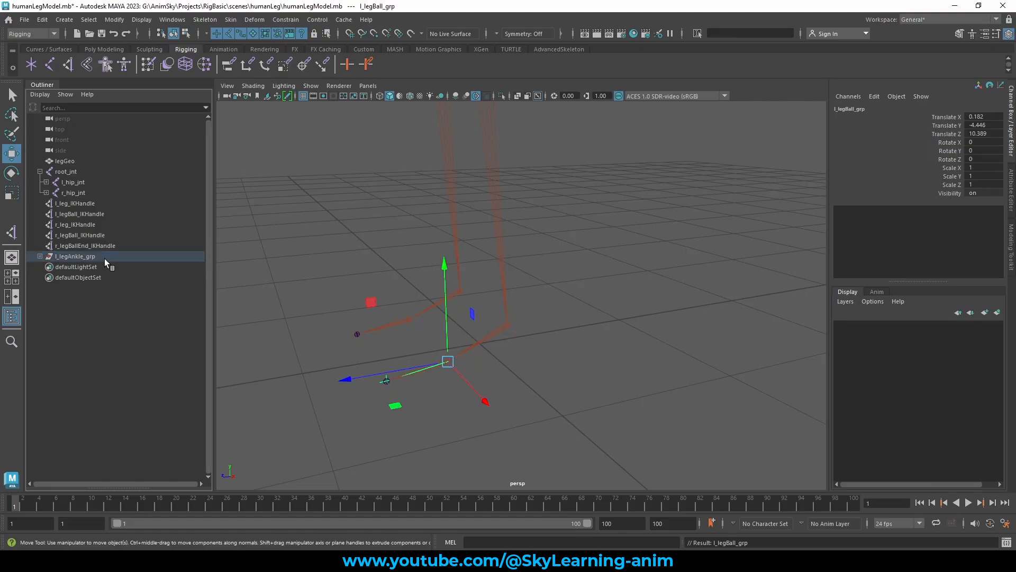
pyautogui.click(99, 215)
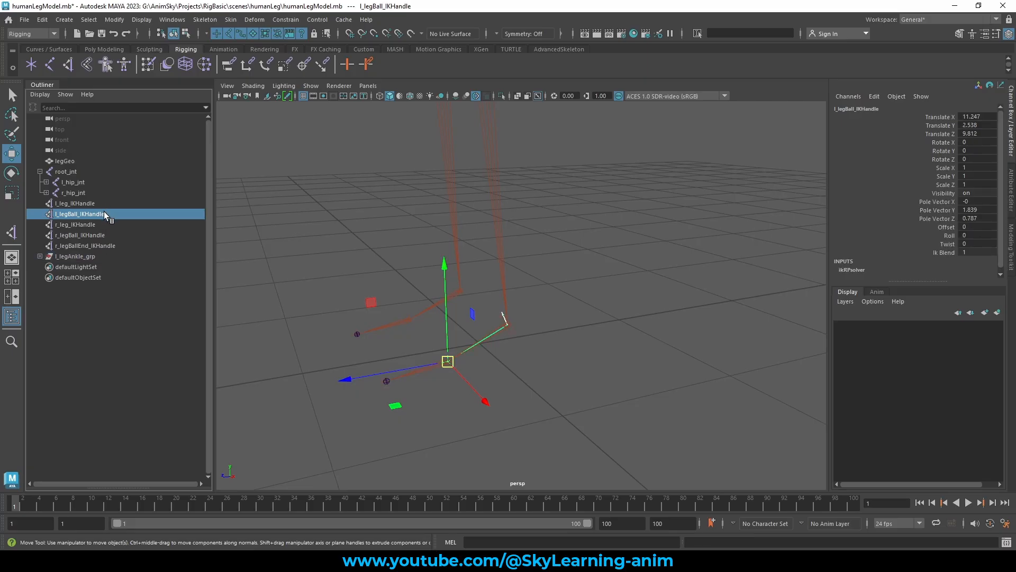
pyautogui.moveTo(103, 212); pyautogui.dragTo(99, 254)
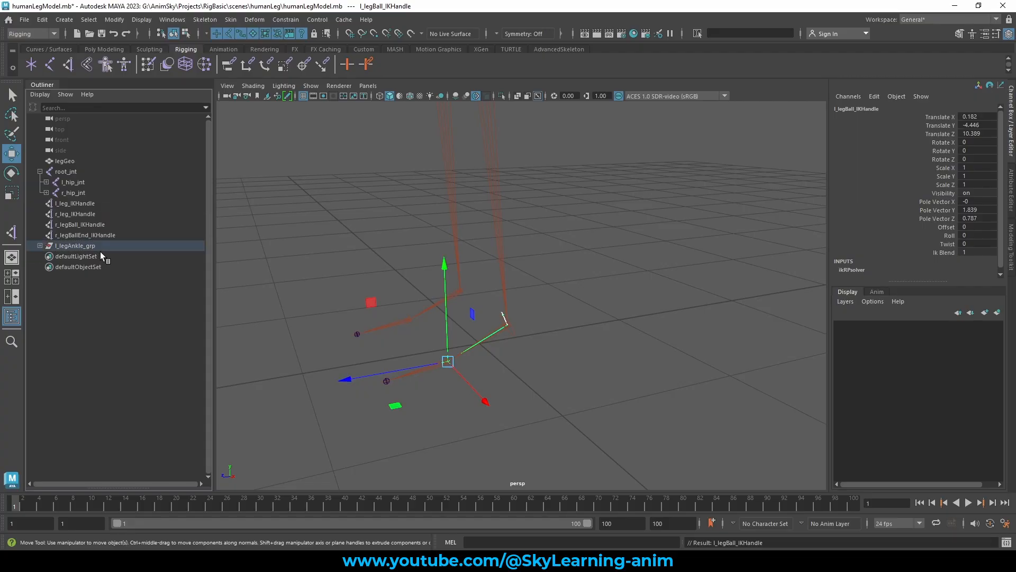
# Try rotating l_legAnkle_grp about its X axis to test the left foot's motion, and undo the rotation.
pyautogui.click(100, 244)
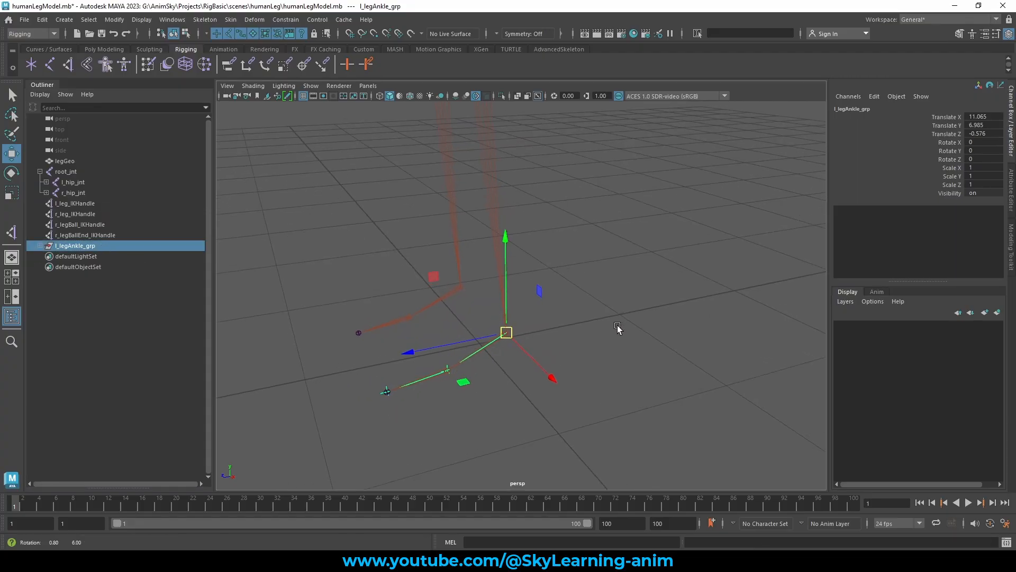
pyautogui.press('e')
pyautogui.moveTo(432, 288); pyautogui.dragTo(428, 222)
pyautogui.hotkey('ctrl', 'z')
pyautogui.hotkey('ctrl', 'z')
pyautogui.hotkey('ctrl', 'z')
pyautogui.hotkey('ctrl', 'z')
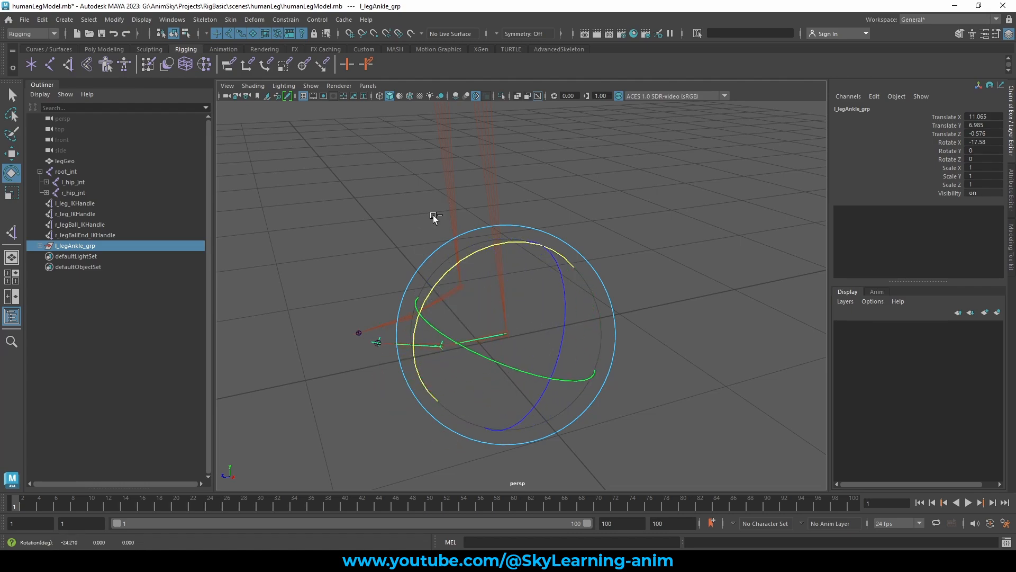
pyautogui.hotkey('ctrl', 'z')
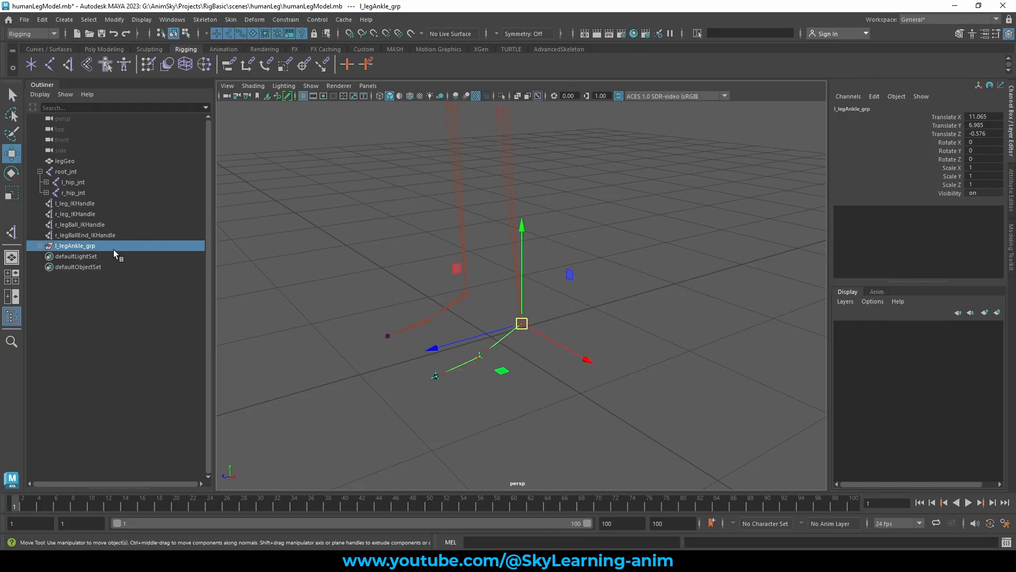
# Check the position of l_leg_IKHandle at the left ankle and clear the selection.
pyautogui.click(93, 205)
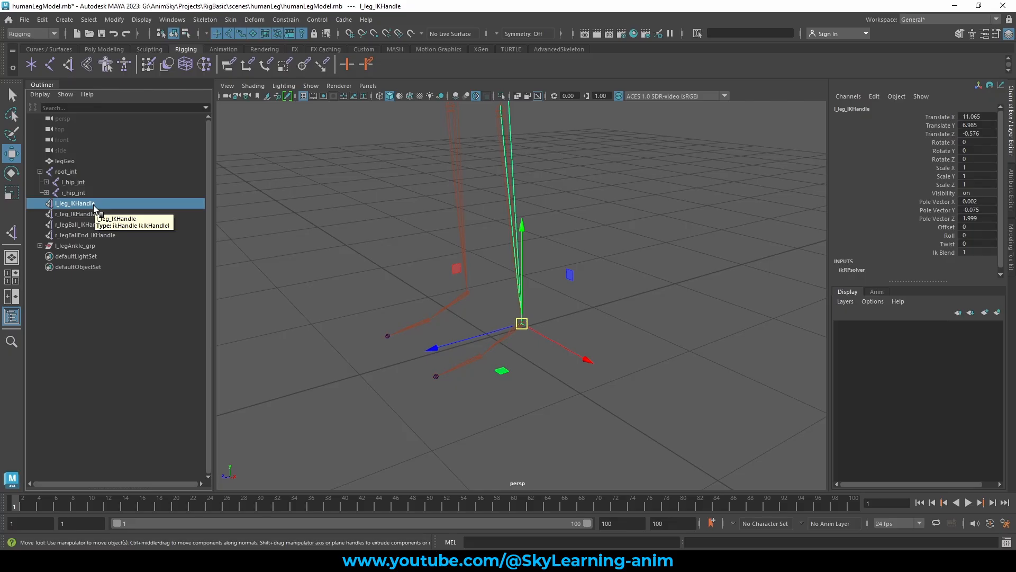
pyautogui.click(355, 268)
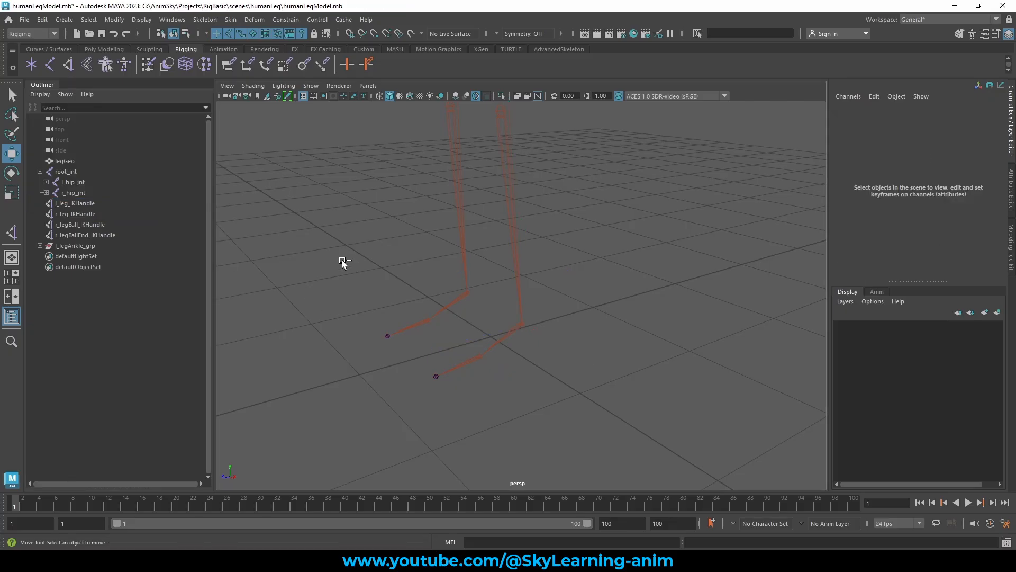
# Create an empty group and snap it onto the left ankle joint.
pyautogui.hotkey('ctrl', 'g')
pyautogui.keyDown('alt'); pyautogui.moveTo(342, 259); pyautogui.dragTo(678, 330); pyautogui.keyUp('alt')
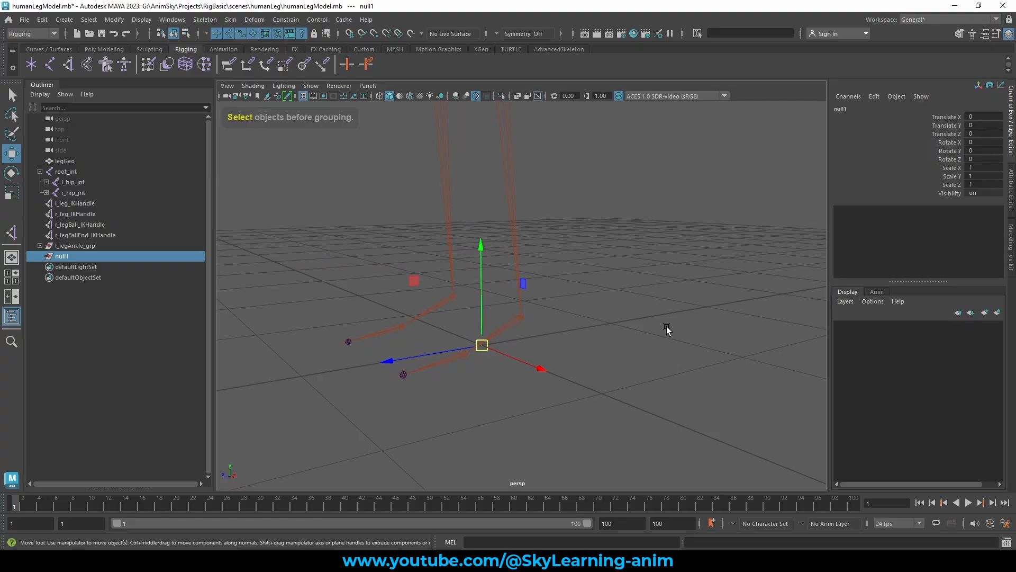
pyautogui.press('v')
pyautogui.moveTo(481, 344); pyautogui.dragTo(522, 319)
# In the side view, move the null1 group to the back of the left heel at floor level, about Y 0.03 and Z -5.54.
pyautogui.press('space')
pyautogui.press('space')
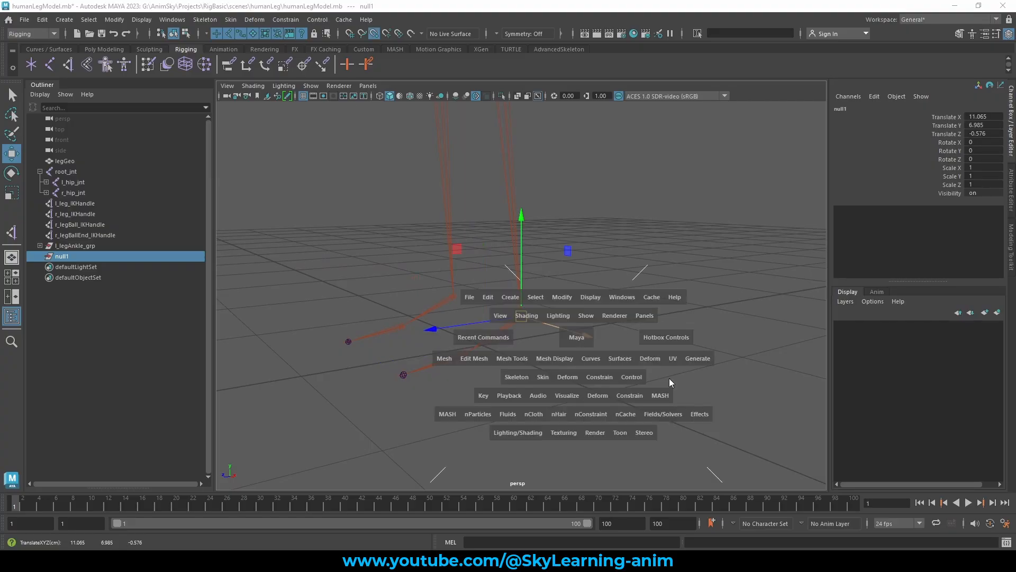
pyautogui.keyDown('alt'); pyautogui.moveTo(517, 349); pyautogui.dragTo(513, 285, button='middle'); pyautogui.keyUp('alt')
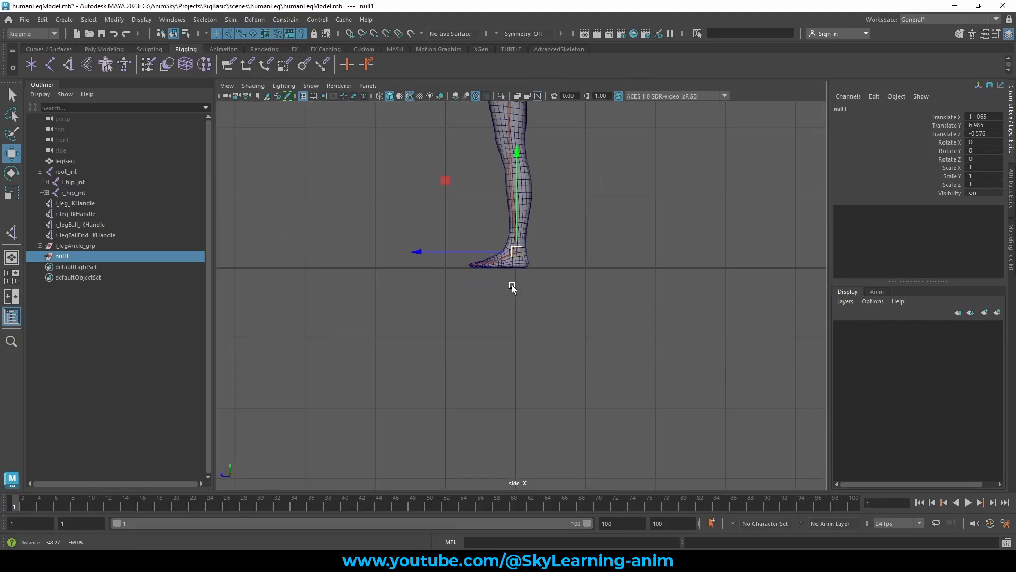
pyautogui.scroll(8, 512, 284)
pyautogui.keyDown('alt'); pyautogui.moveTo(549, 239); pyautogui.dragTo(570, 378, button='middle'); pyautogui.keyUp('alt')
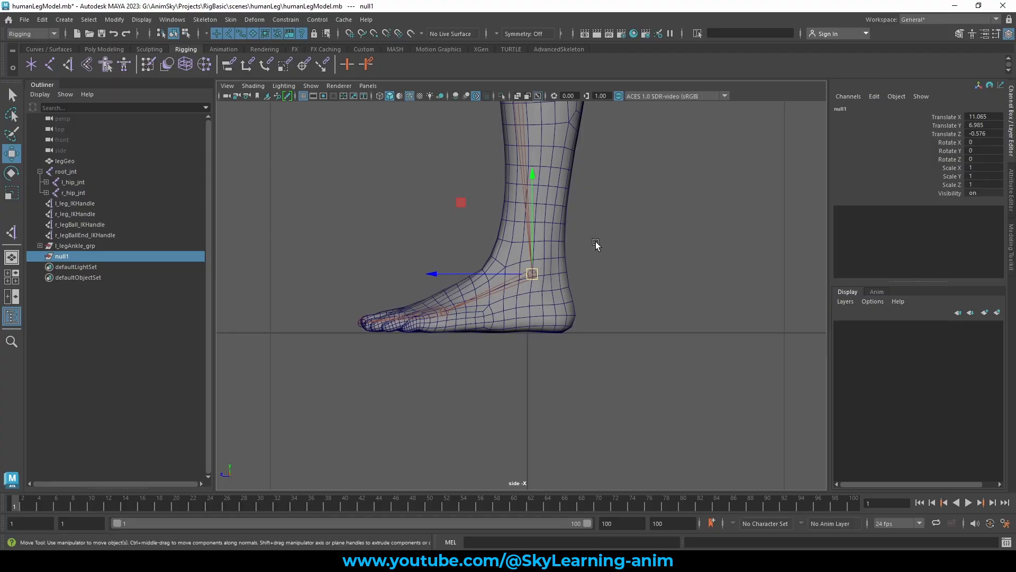
pyautogui.moveTo(462, 203); pyautogui.dragTo(506, 259)
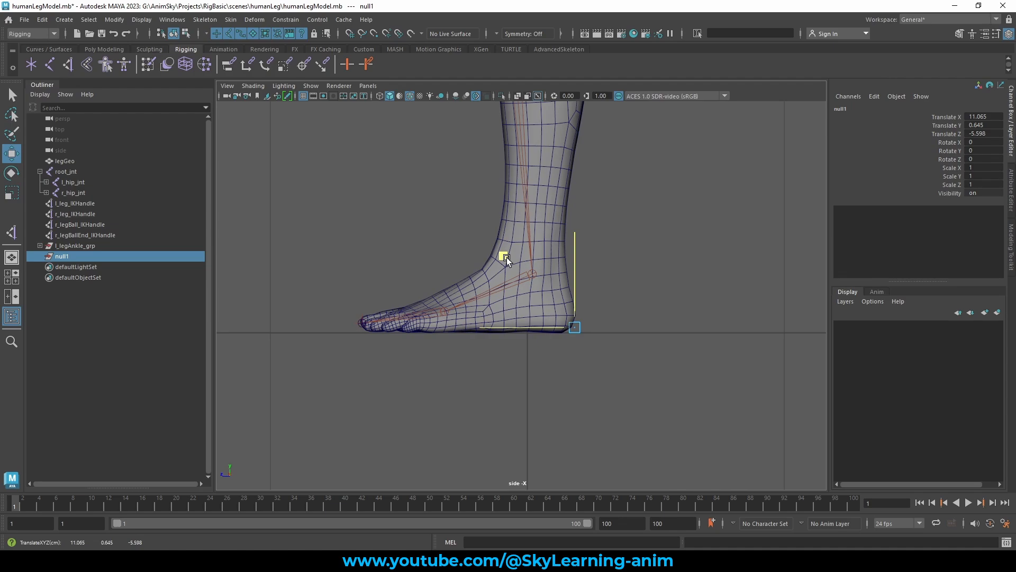
pyautogui.moveTo(507, 259); pyautogui.dragTo(504, 254)
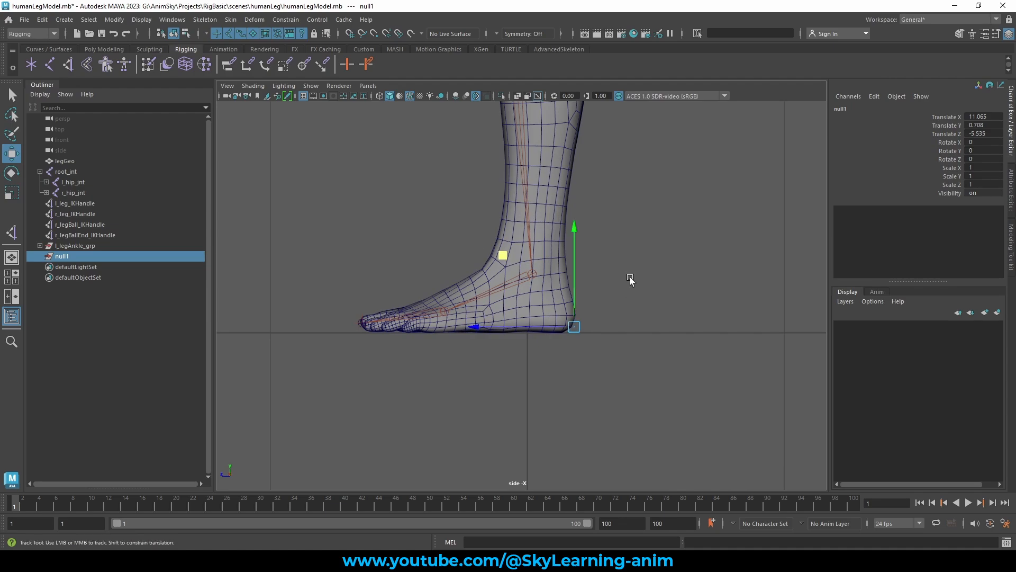
pyautogui.scroll(2, 631, 281)
pyautogui.moveTo(596, 263); pyautogui.dragTo(598, 269)
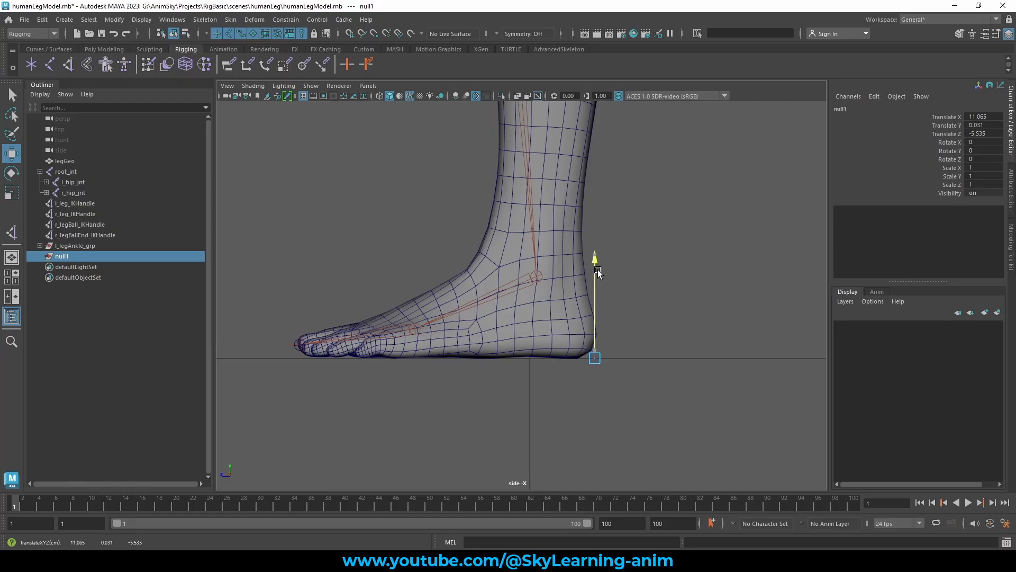
# Rename the null1 group at the left heel as l_legIK_grp.
pyautogui.press('space')
pyautogui.press('space')
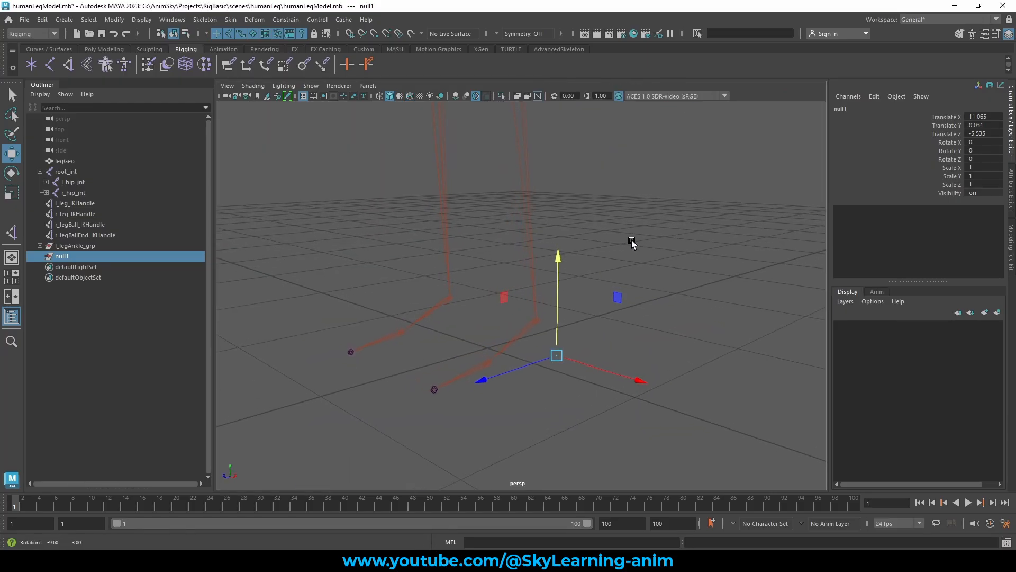
pyautogui.doubleClick(71, 256)
pyautogui.write('l_legBall_grp')
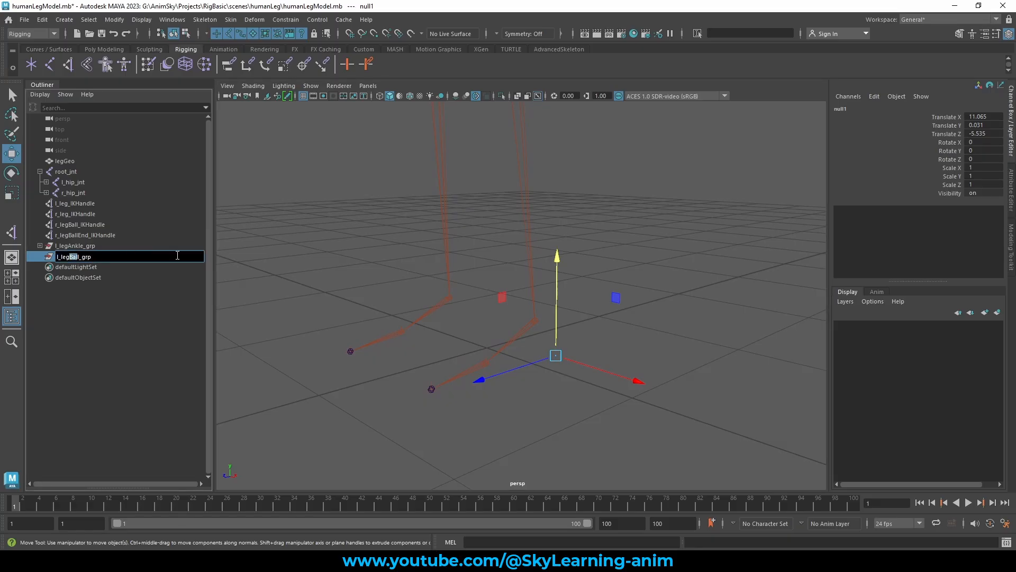
pyautogui.press('BackSpace')
pyautogui.press('Return')
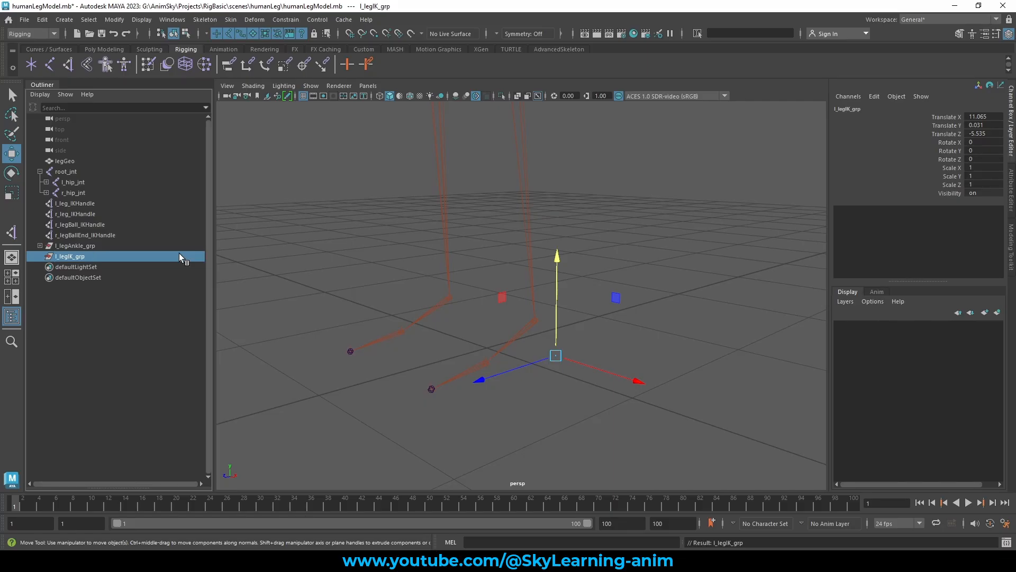
# Parent l_legAnkle_grp and l_leg_IKHandle under l_legIK_grp, and clear the selection.
pyautogui.keyDown('alt'); pyautogui.moveTo(658, 284); pyautogui.dragTo(668, 283); pyautogui.keyUp('alt')
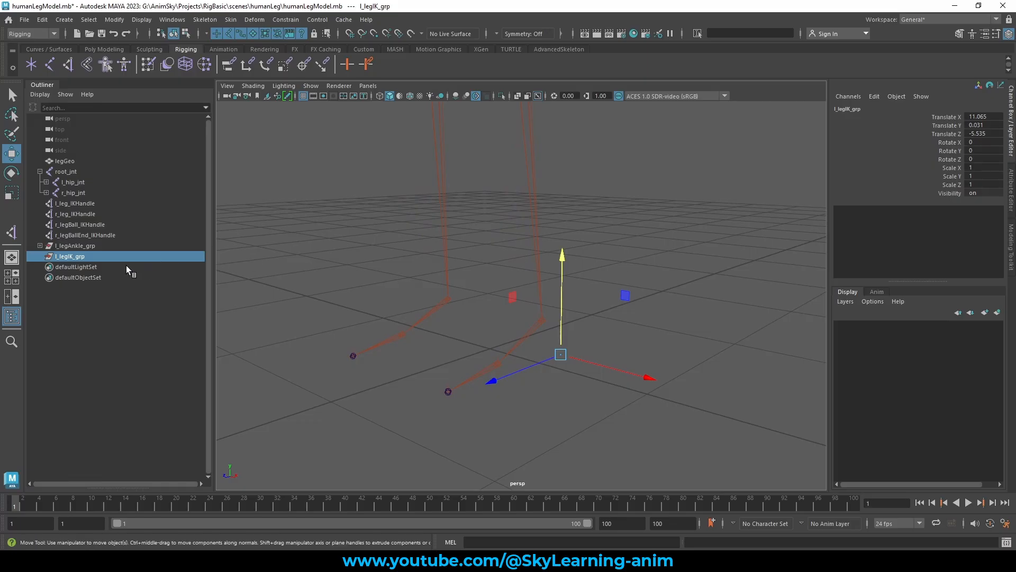
pyautogui.click(86, 249)
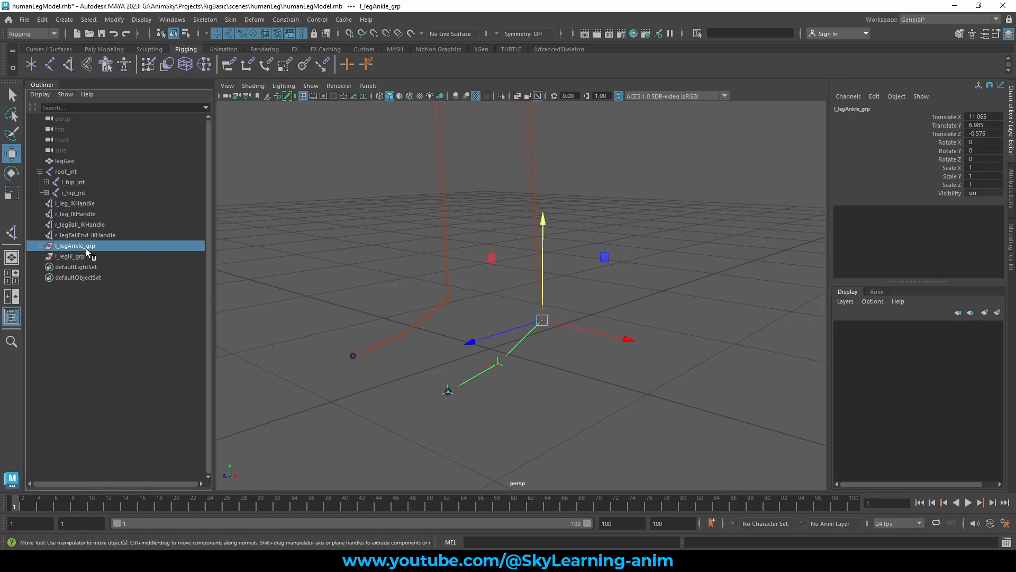
pyautogui.keyDown('ctrl'); pyautogui.click(95, 204); pyautogui.keyUp('ctrl')
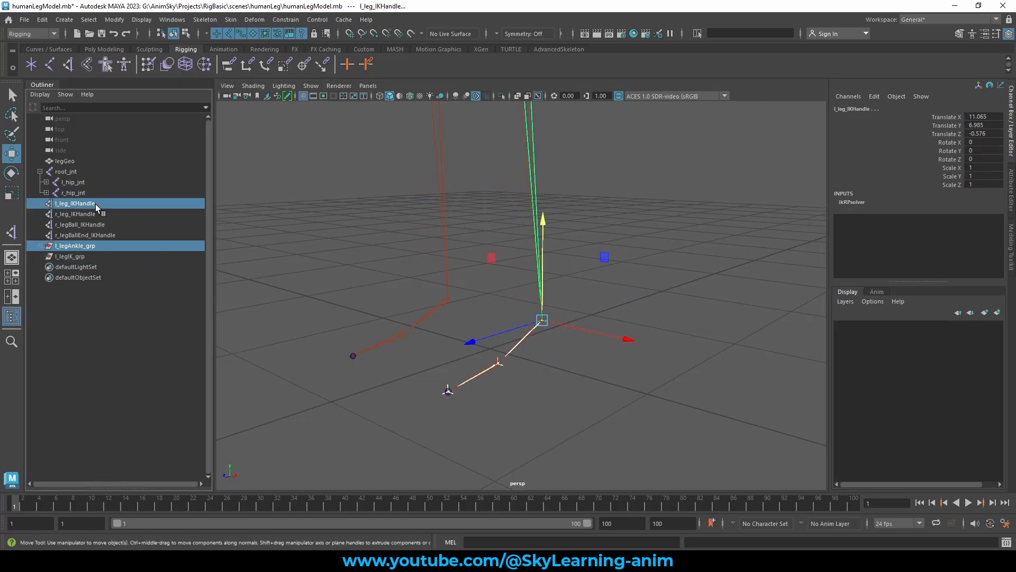
pyautogui.keyDown('ctrl'); pyautogui.click(96, 256); pyautogui.keyUp('ctrl')
pyautogui.press('p')
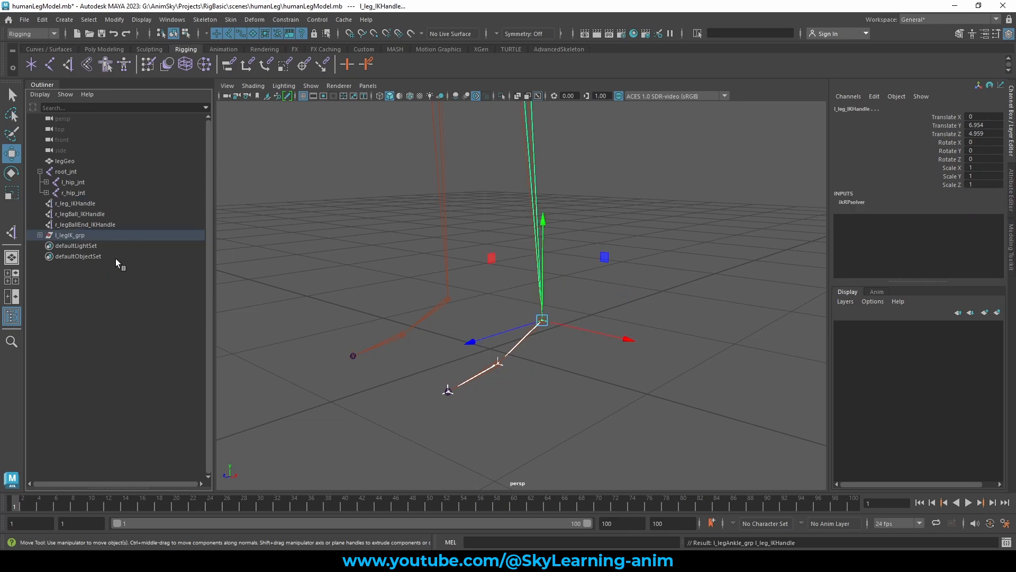
pyautogui.click(377, 218)
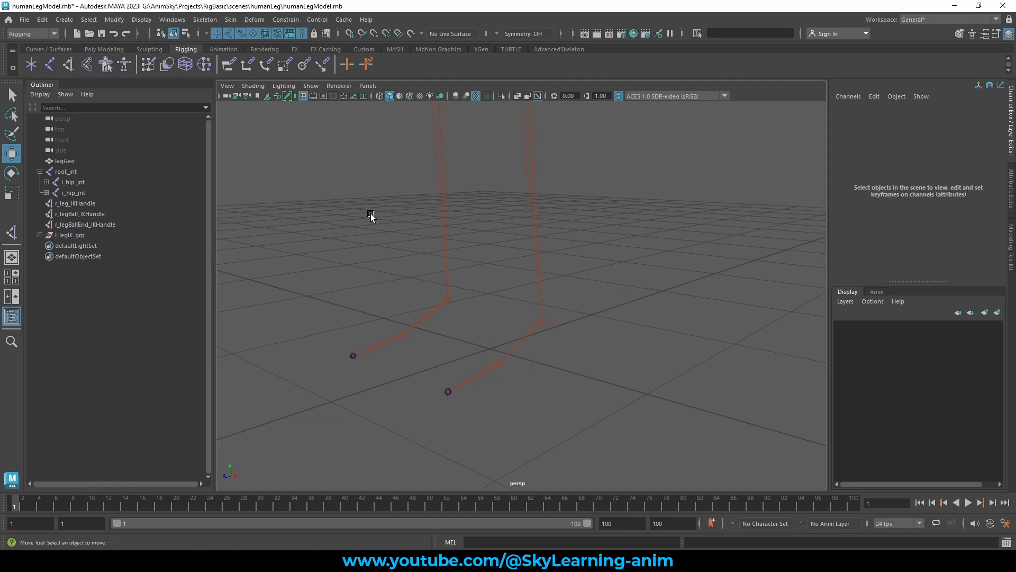
# Select l_legIK_grp and show polygons in the perspective view to display the leg geometry.
pyautogui.click(111, 236)
pyautogui.keyDown('alt'); pyautogui.moveTo(567, 249); pyautogui.dragTo(544, 263); pyautogui.keyUp('alt')
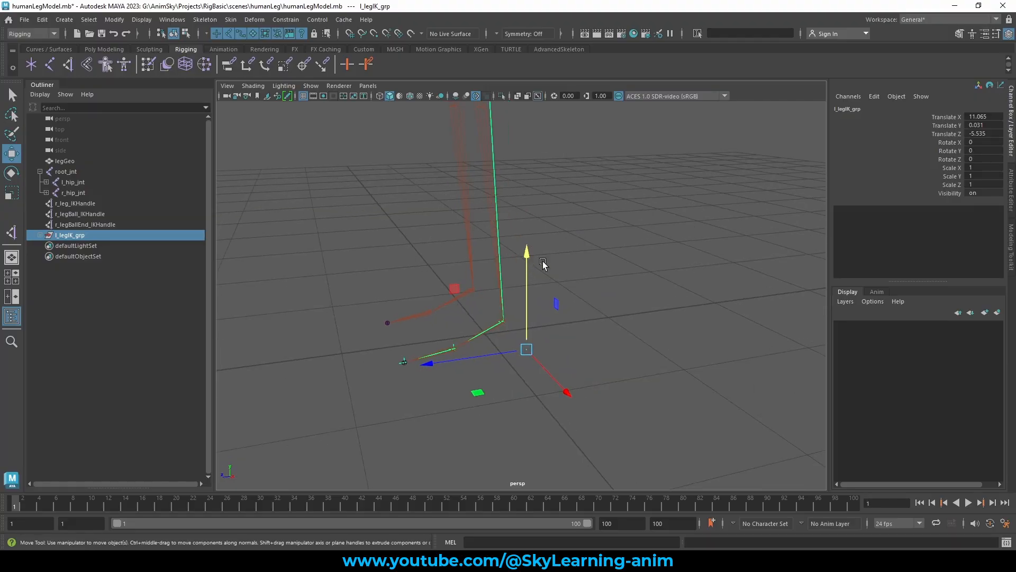
pyautogui.click(311, 86)
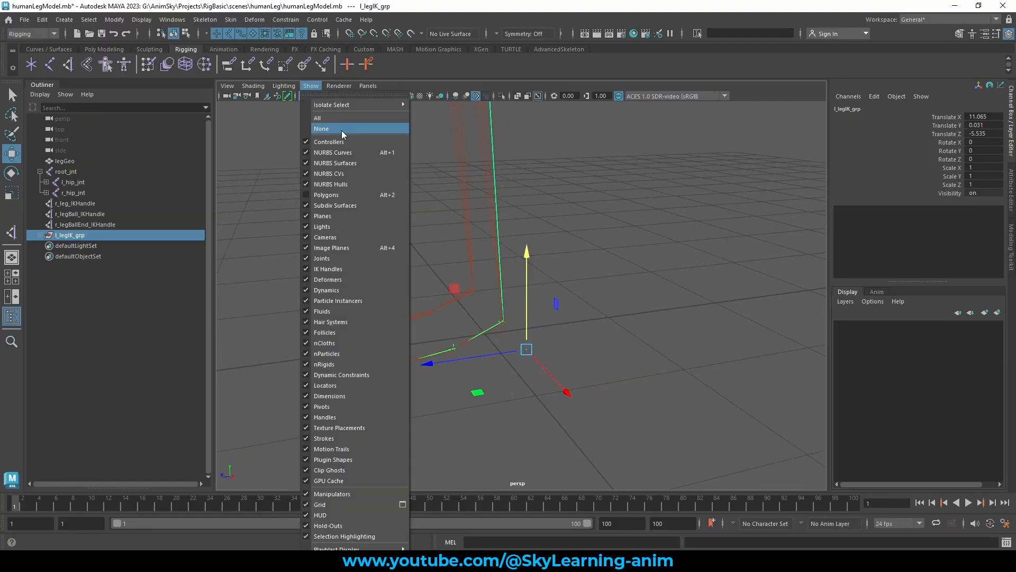
pyautogui.click(338, 195)
pyautogui.moveTo(606, 269)
pyautogui.keyDown('alt'); pyautogui.mouseDown()
pyautogui.moveTo(631, 269)
pyautogui.moveTo(611, 265)
pyautogui.mouseUp(); pyautogui.keyUp('alt')
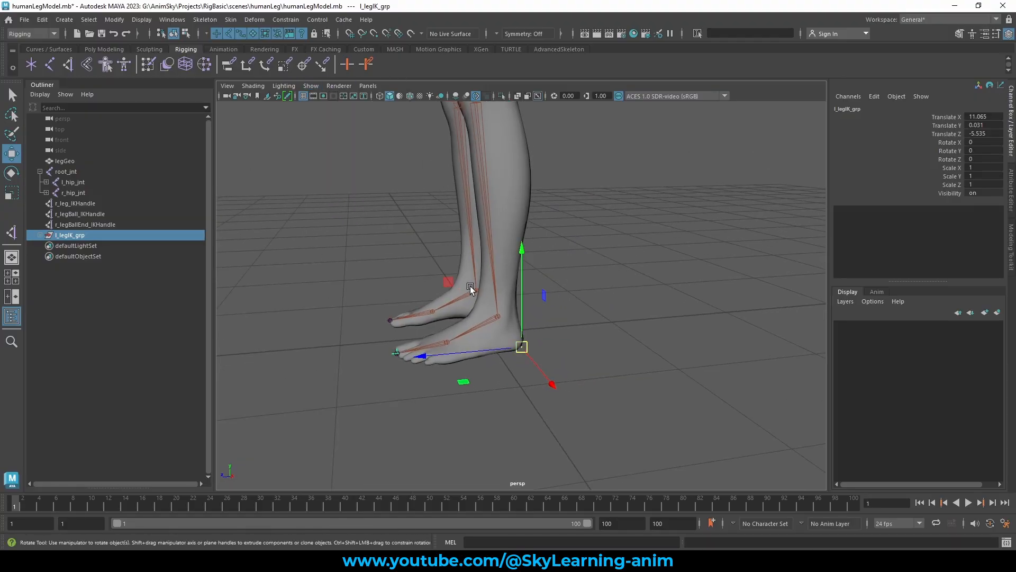
# Try rotating l_legIK_grp by about -27° around X to test the heel pivot, and undo the rotation.
pyautogui.press('e')
pyautogui.moveTo(450, 283); pyautogui.dragTo(480, 244)
pyautogui.hotkey('ctrl', 'z')
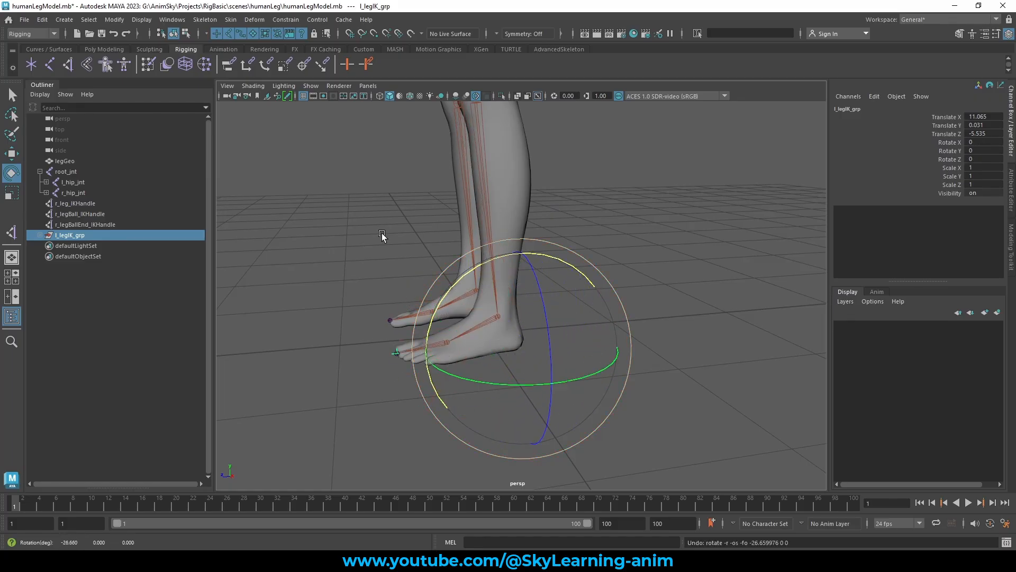
# Try rotating l_legAnkle_grp by about 27.5° around X inside l_legIK_grp, and undo the rotation.
pyautogui.click(40, 235)
pyautogui.click(78, 246)
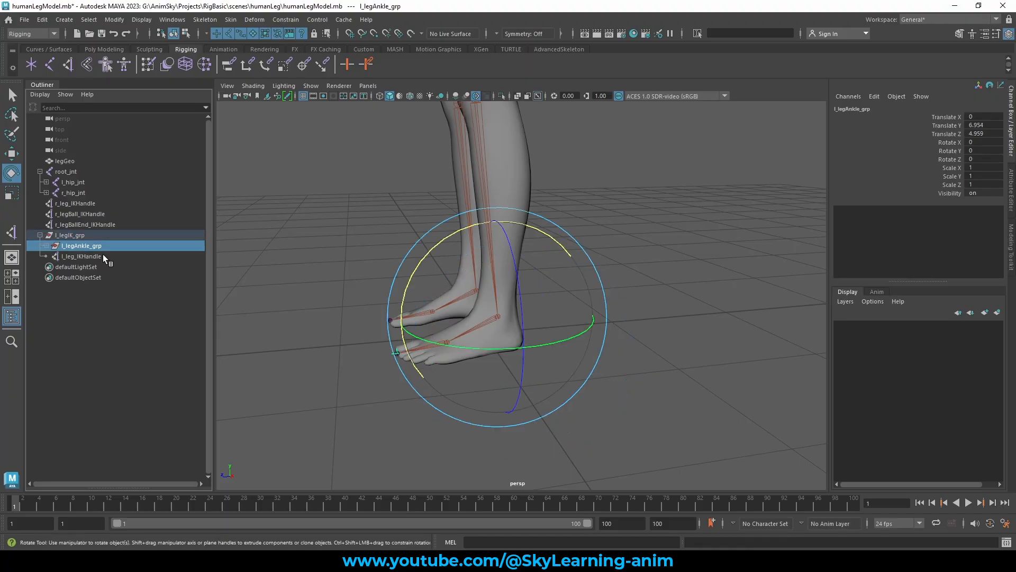
pyautogui.moveTo(425, 266); pyautogui.dragTo(415, 320)
pyautogui.hotkey('ctrl', 'z')
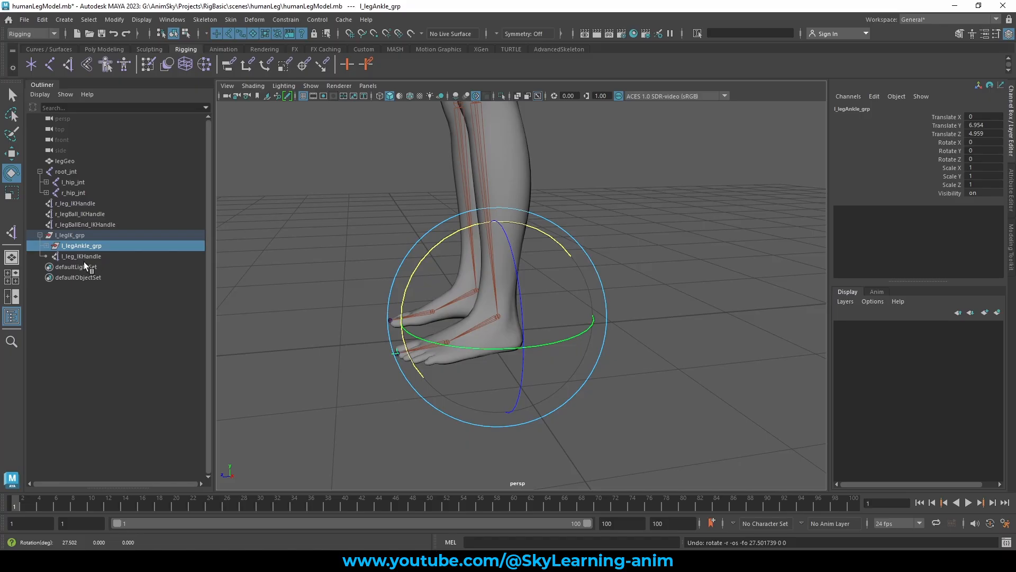
# Try rotating l_legBall_grp around X inside l_legAnkle_grp, and undo the rotation.
pyautogui.click(45, 246)
pyautogui.click(84, 256)
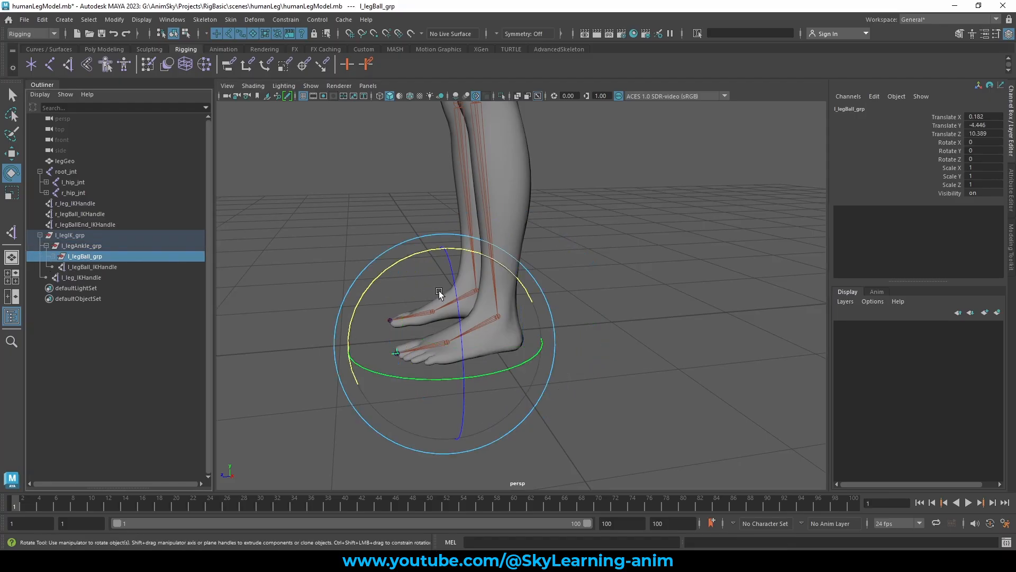
pyautogui.moveTo(379, 279); pyautogui.dragTo(405, 240)
pyautogui.hotkey('ctrl', 'z')
# Clear the selection, create one empty group at the origin and duplicate it.
pyautogui.press('w')
pyautogui.keyDown('alt'); pyautogui.moveTo(582, 312); pyautogui.dragTo(599, 281); pyautogui.keyUp('alt')
pyautogui.keyDown('alt'); pyautogui.moveTo(599, 281); pyautogui.dragTo(681, 330, button='right'); pyautogui.keyUp('alt')
pyautogui.keyDown('alt'); pyautogui.moveTo(612, 307); pyautogui.dragTo(630, 314); pyautogui.keyUp('alt')
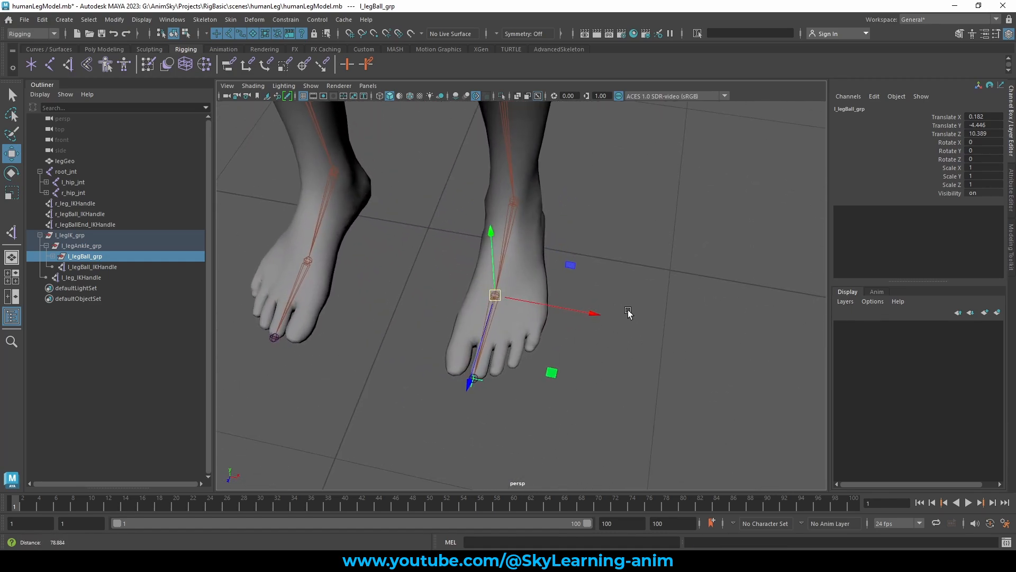
pyautogui.keyDown('alt'); pyautogui.moveTo(630, 313); pyautogui.dragTo(638, 313, button='right'); pyautogui.keyUp('alt')
pyautogui.keyDown('alt'); pyautogui.moveTo(638, 314); pyautogui.dragTo(482, 307); pyautogui.keyUp('alt')
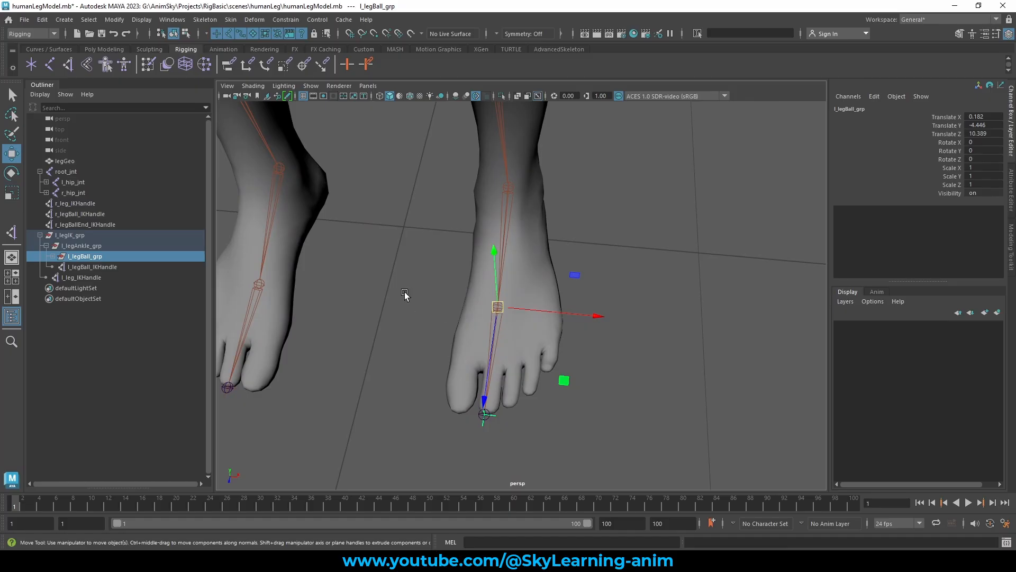
pyautogui.click(311, 86)
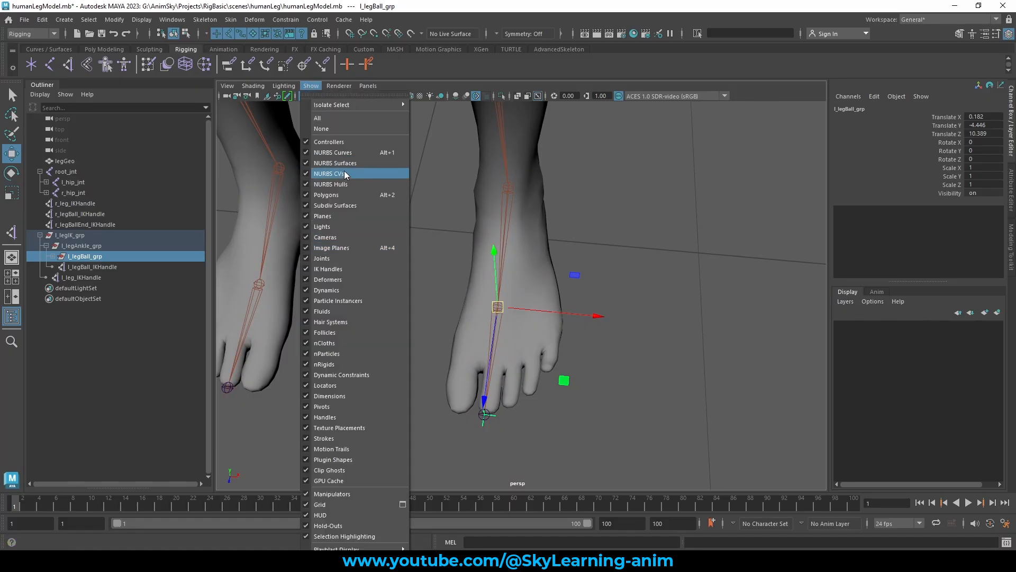
pyautogui.click(366, 237)
pyautogui.click(365, 265)
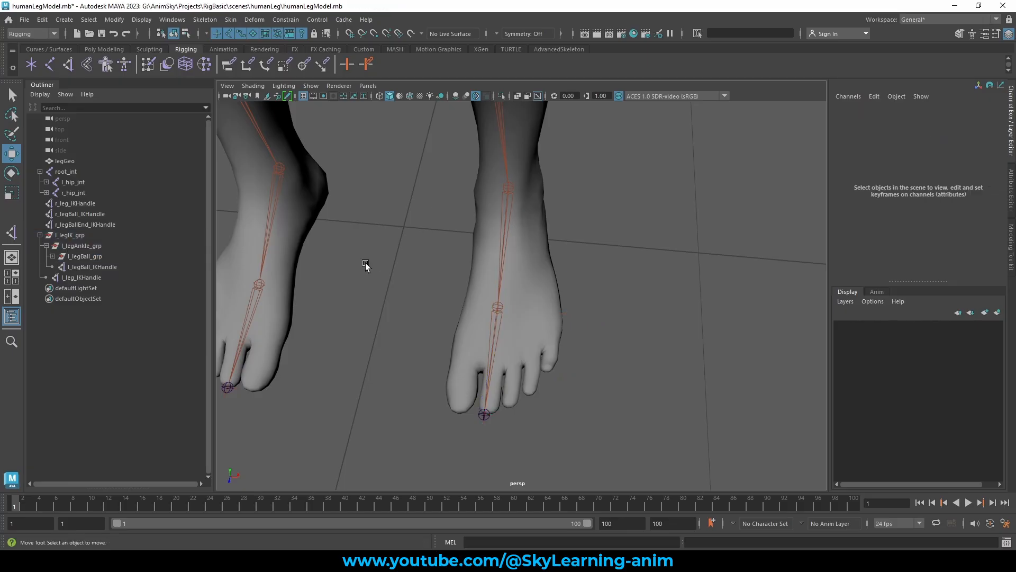
pyautogui.hotkey('ctrl', 'g')
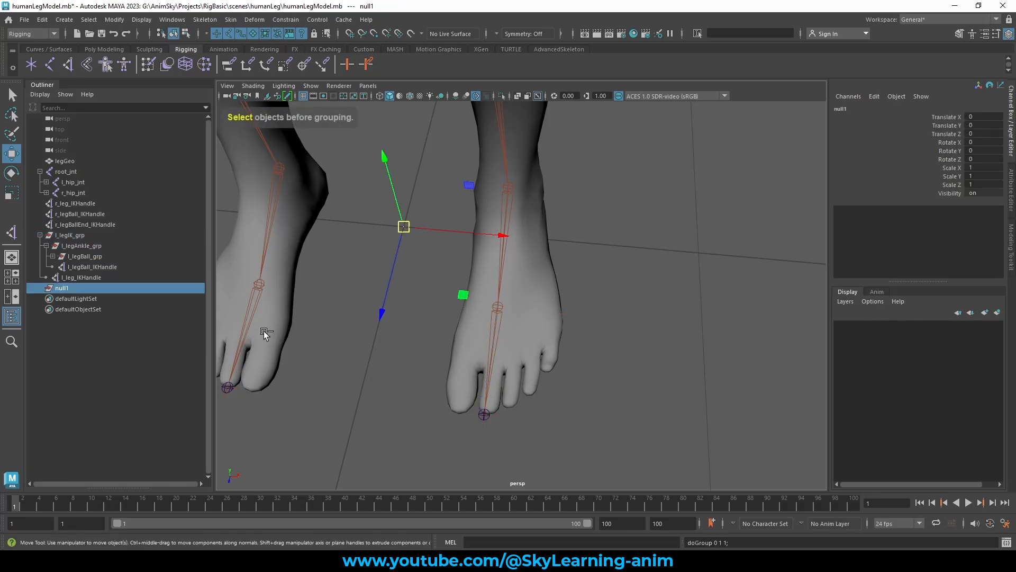
pyautogui.hotkey('ctrl', 'z')
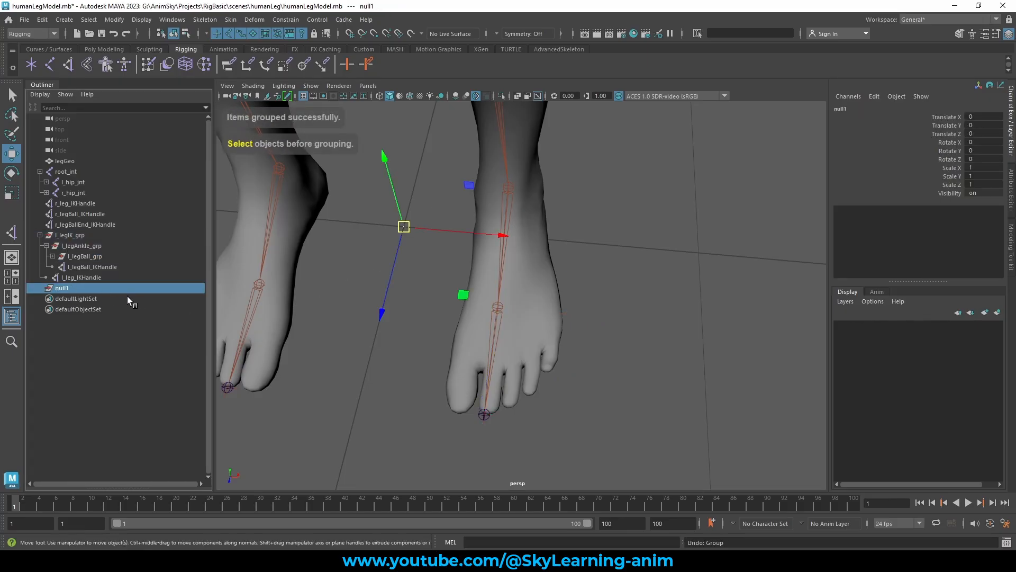
pyautogui.hotkey('ctrl', 'd')
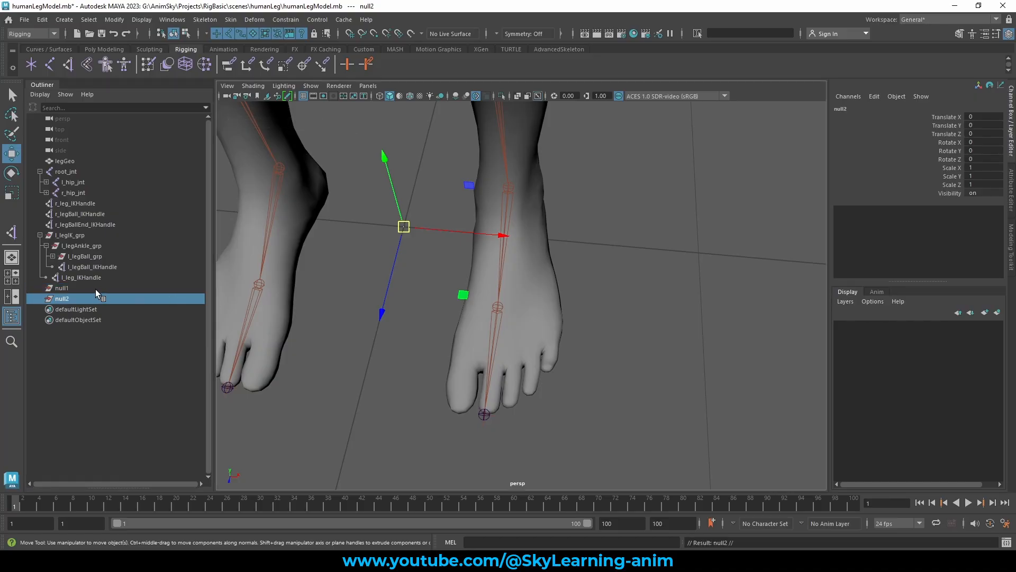
# Move null1 to the left foot's outer edge at about X 17.45 and Z 9.94, and null2 to its inner edge.
pyautogui.click(95, 289)
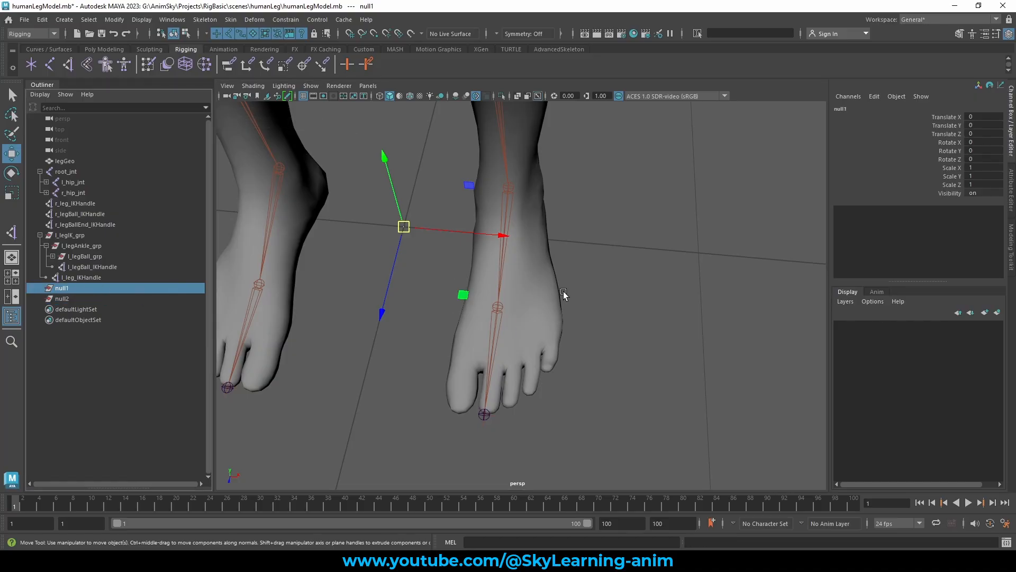
pyautogui.moveTo(563, 291)
pyautogui.keyDown('alt'); pyautogui.mouseDown()
pyautogui.moveTo(526, 318)
pyautogui.moveTo(464, 316)
pyautogui.moveTo(716, 464)
pyautogui.moveTo(635, 422)
pyautogui.moveTo(628, 433)
pyautogui.mouseUp(); pyautogui.keyUp('alt')
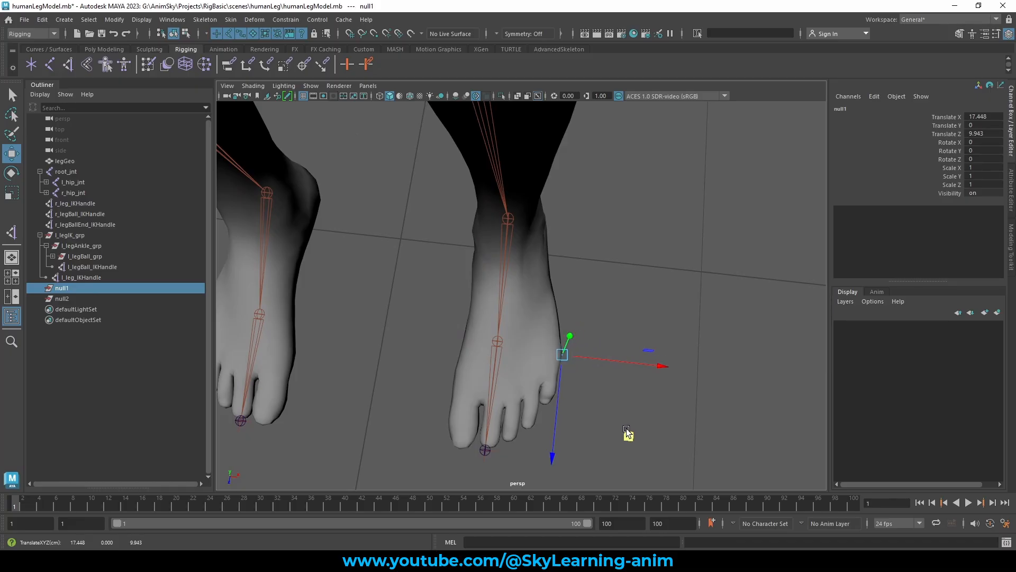
pyautogui.click(58, 300)
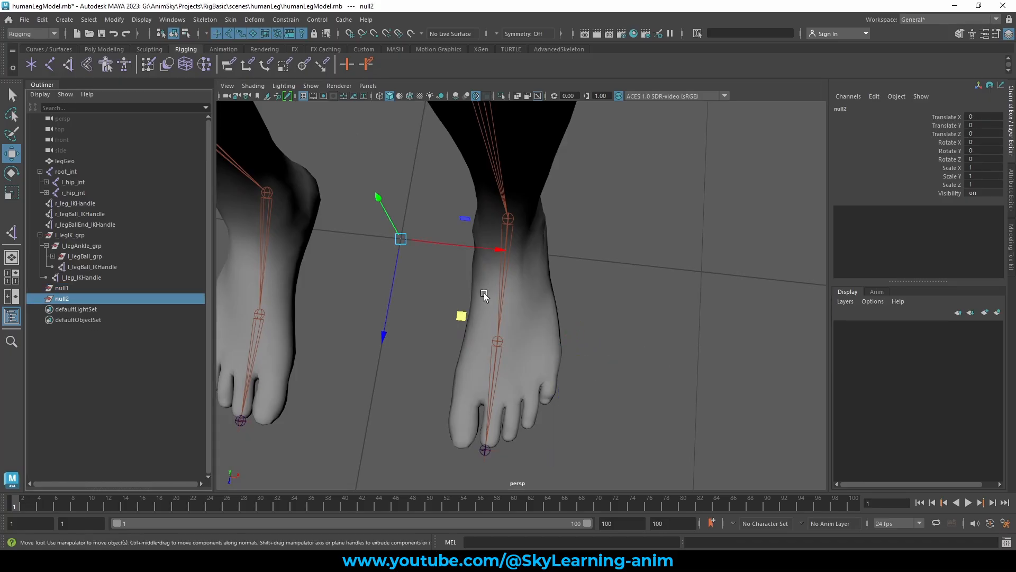
pyautogui.moveTo(457, 313); pyautogui.dragTo(508, 441, button='middle')
pyautogui.click(574, 347)
# Rename the null1 group at the left foot's outer edge as l_leg_leftBank_grp.
pyautogui.keyDown('alt'); pyautogui.moveTo(573, 347); pyautogui.dragTo(561, 331); pyautogui.keyUp('alt')
pyautogui.doubleClick(62, 288)
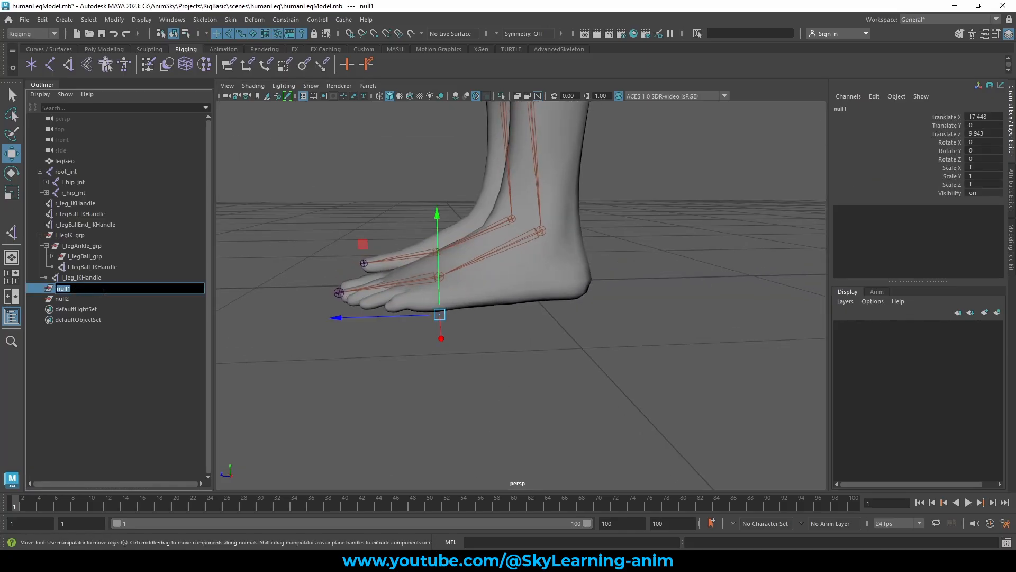
pyautogui.write('l_leg_leftBank_grp')
pyautogui.press('Return')
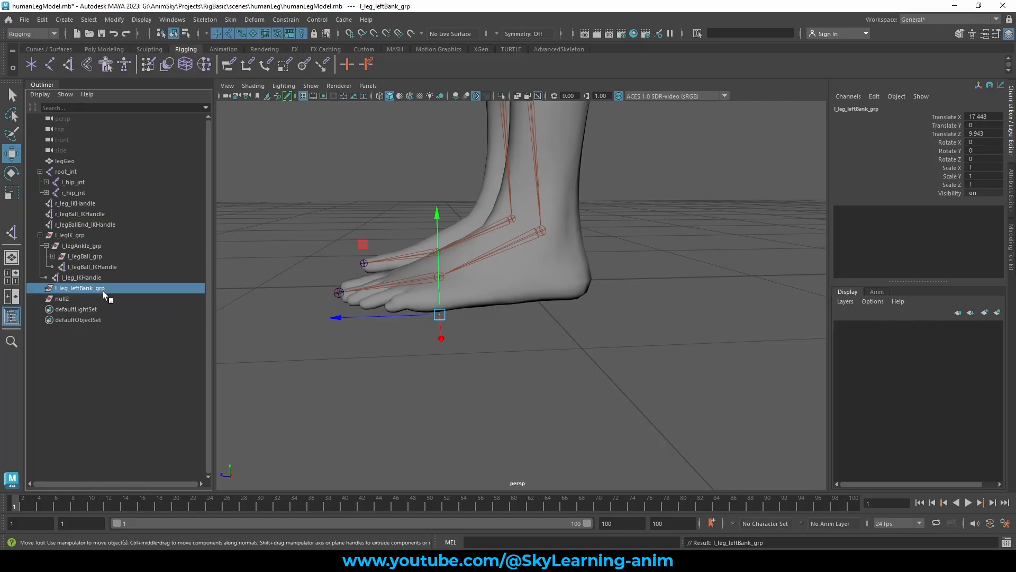
# Rename the null2 group at the left foot's inner edge as l_leg_rightBank_grp, reusing the name of l_leg_leftBank_grp.
pyautogui.doubleClick(99, 290)
pyautogui.hotkey('ctrl', 'c')
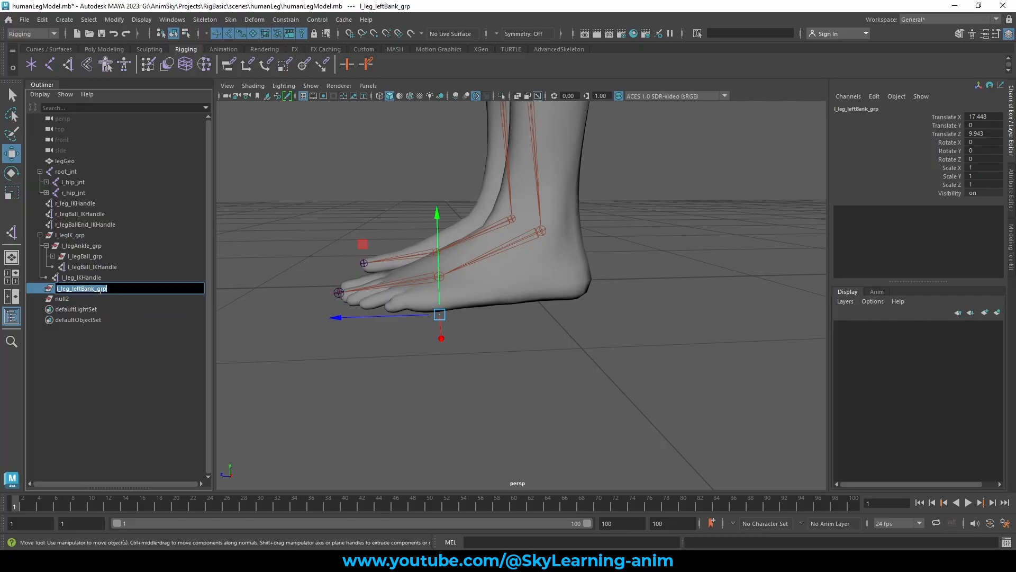
pyautogui.doubleClick(84, 300)
pyautogui.hotkey('ctrl', 'v')
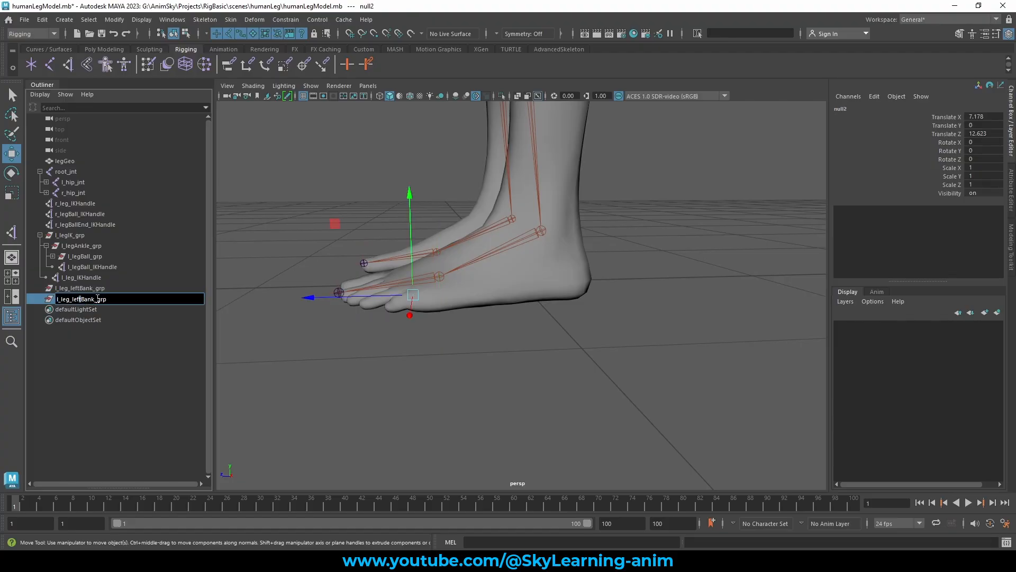
pyautogui.press('BackSpace')
pyautogui.press('BackSpace')
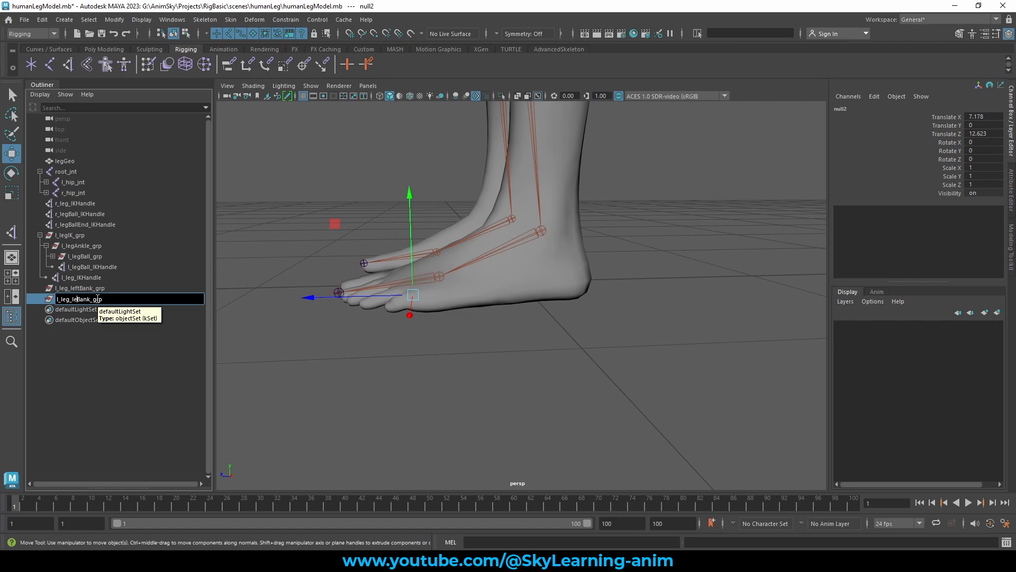
pyautogui.press('BackSpace')
pyautogui.write('right')
pyautogui.press('Return')
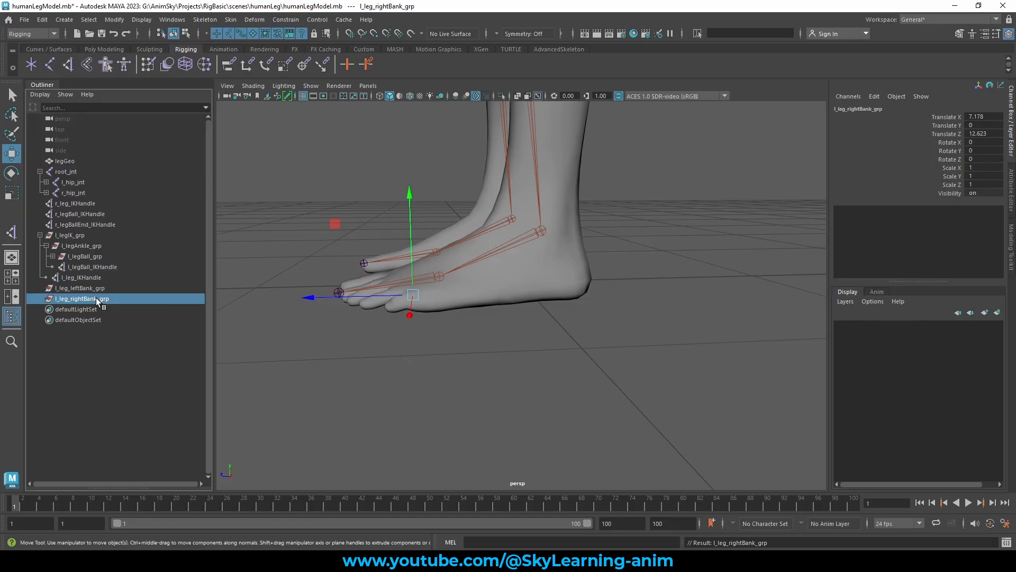
# Nest l_leg_leftBank_grp in l_legIK_grp, put l_leg_rightBank_grp inside it, and parent l_legAnkle_grp and l_leg_IKHandle under l_leg_rightBank_grp.
pyautogui.keyDown('alt'); pyautogui.moveTo(340, 218); pyautogui.dragTo(473, 240); pyautogui.keyUp('alt')
pyautogui.keyDown('alt'); pyautogui.moveTo(584, 264); pyautogui.dragTo(582, 273, button='middle'); pyautogui.keyUp('alt')
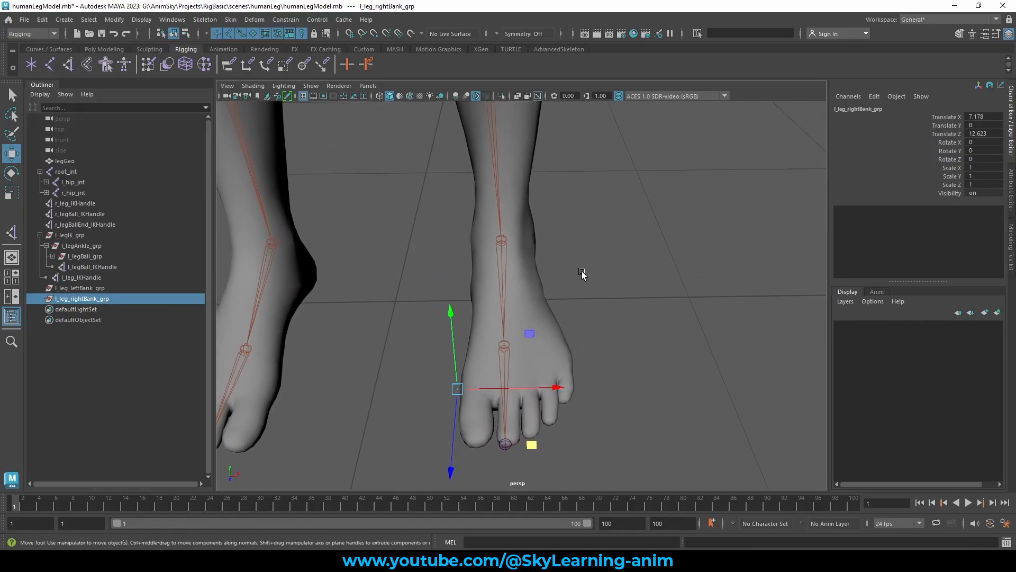
pyautogui.click(46, 246)
pyautogui.click(74, 236)
pyautogui.keyDown('alt'); pyautogui.moveTo(551, 267); pyautogui.dragTo(505, 271); pyautogui.keyUp('alt')
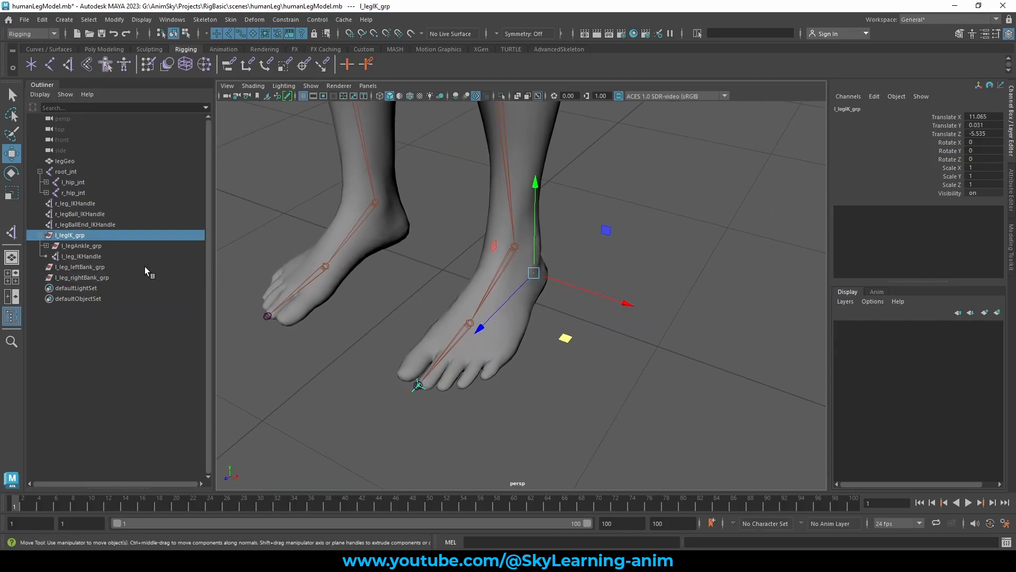
pyautogui.moveTo(78, 269); pyautogui.dragTo(100, 251)
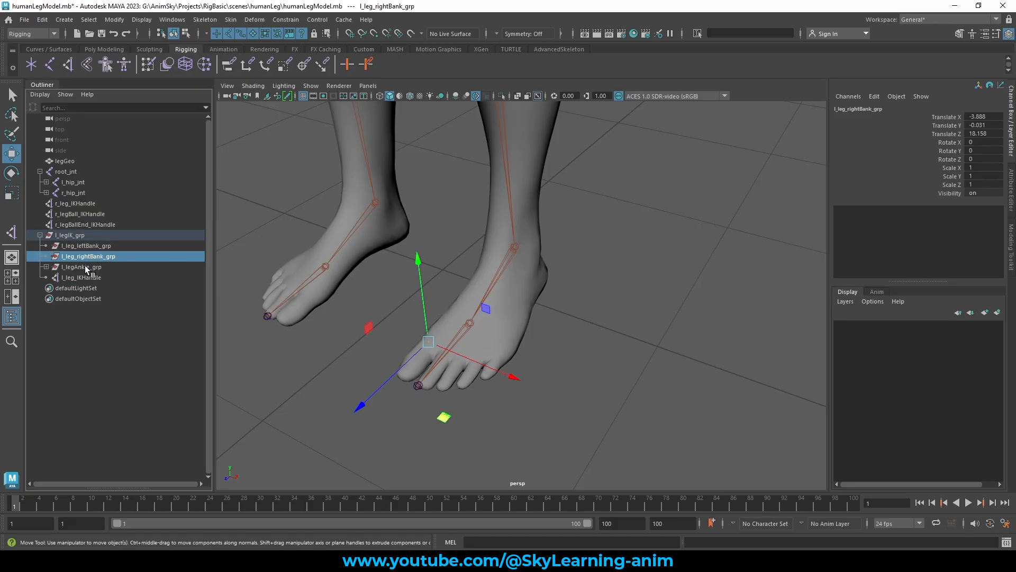
pyautogui.moveTo(85, 267); pyautogui.dragTo(86, 278)
pyautogui.moveTo(90, 268); pyautogui.dragTo(101, 246, button='middle')
pyautogui.click(94, 256)
pyautogui.click(85, 246)
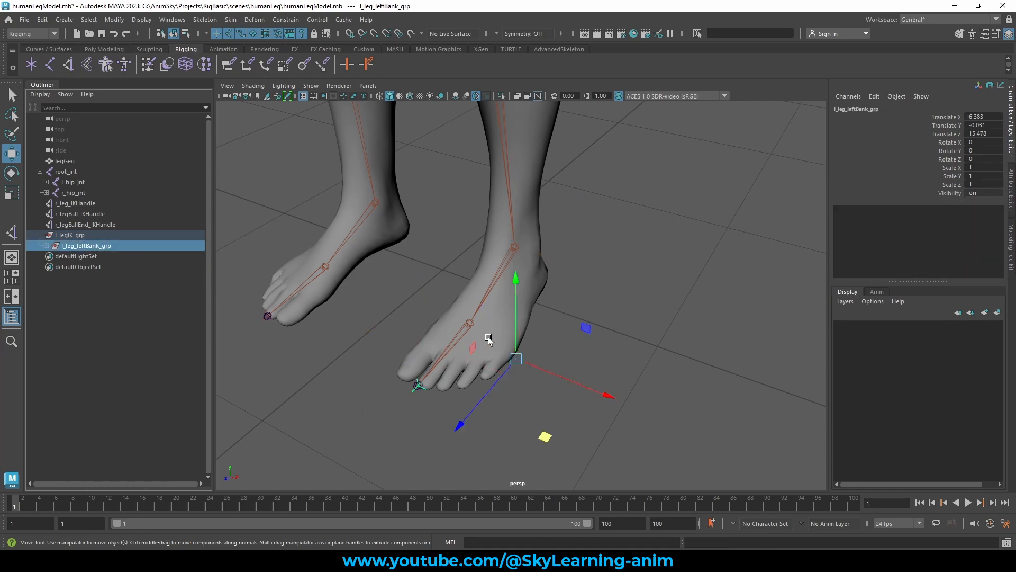
# Try rotating l_leg_leftBank_grp around Z by about -31.7 degrees, and undo the rotation.
pyautogui.keyDown('alt'); pyautogui.moveTo(488, 339); pyautogui.dragTo(633, 352); pyautogui.keyUp('alt')
pyautogui.press('e')
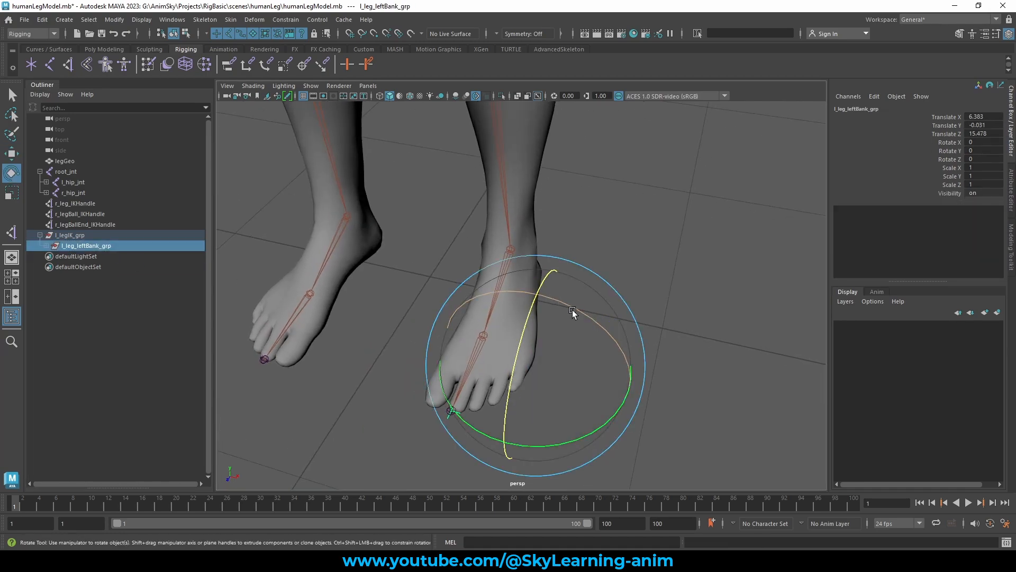
pyautogui.moveTo(573, 310); pyautogui.dragTo(605, 331)
pyautogui.hotkey('ctrl', 'z')
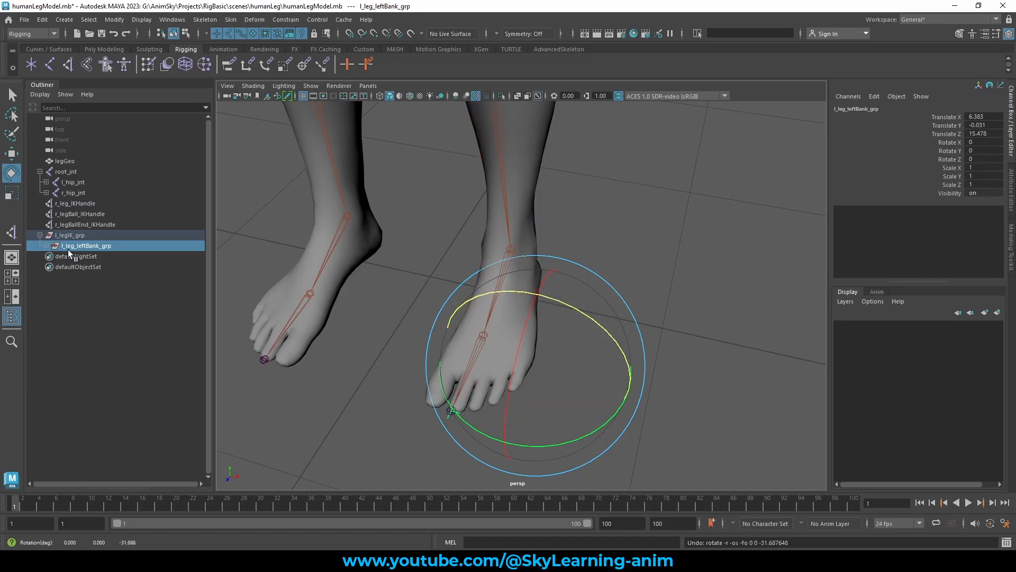
# Try rotating l_leg_rightBank_grp inside l_leg_leftBank_grp around Z by about 59 degrees, and undo the rotation.
pyautogui.click(46, 245)
pyautogui.click(93, 257)
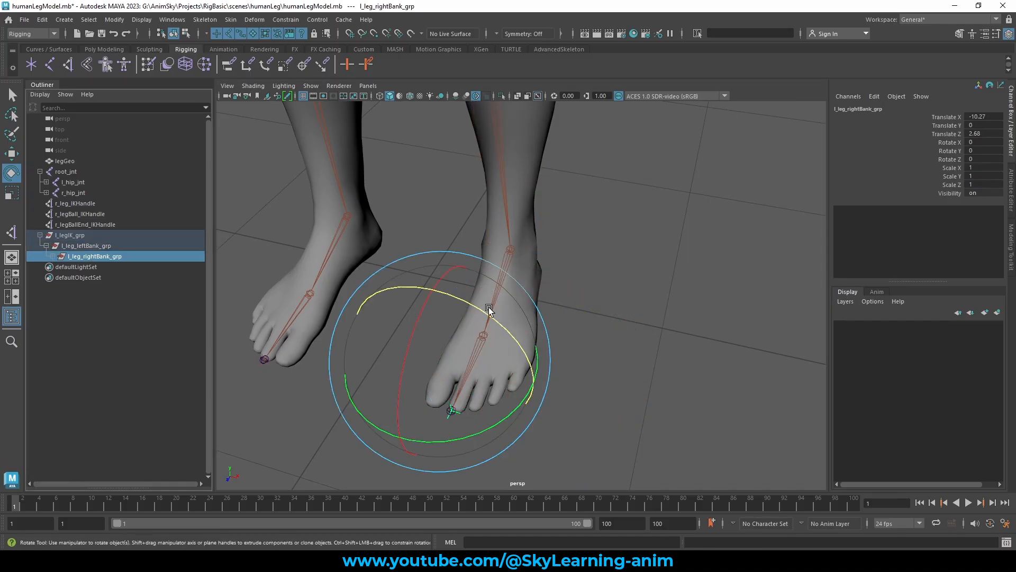
pyautogui.moveTo(450, 300); pyautogui.dragTo(526, 334)
pyautogui.hotkey('ctrl', 'z')
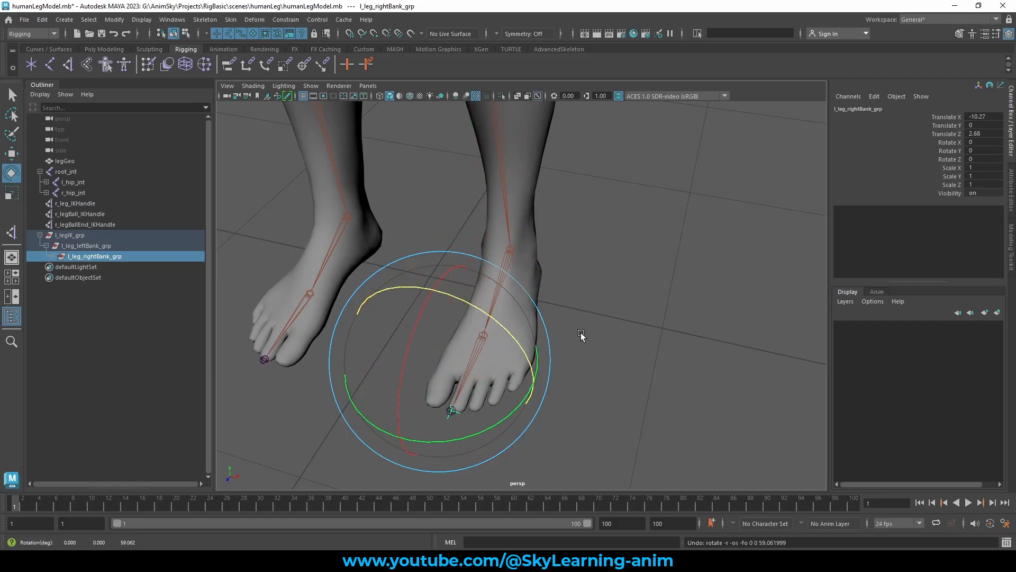
pyautogui.press('w')
# Examine the pivot positions of l_legAnkle_grp, l_leg_rightBank_grp and l_leg_leftBank_grp on the left foot.
pyautogui.keyDown('alt'); pyautogui.moveTo(652, 310); pyautogui.dragTo(570, 276, button='right'); pyautogui.keyUp('alt')
pyautogui.keyDown('alt'); pyautogui.moveTo(662, 320); pyautogui.dragTo(574, 288); pyautogui.keyUp('alt')
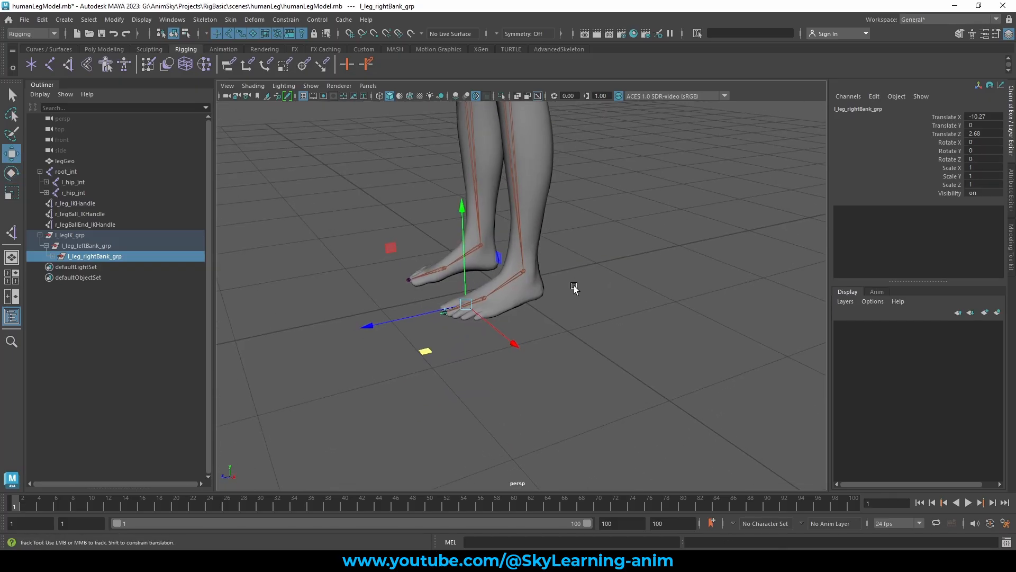
pyautogui.keyDown('alt'); pyautogui.moveTo(587, 244); pyautogui.dragTo(590, 278, button='middle'); pyautogui.keyUp('alt')
pyautogui.click(589, 278)
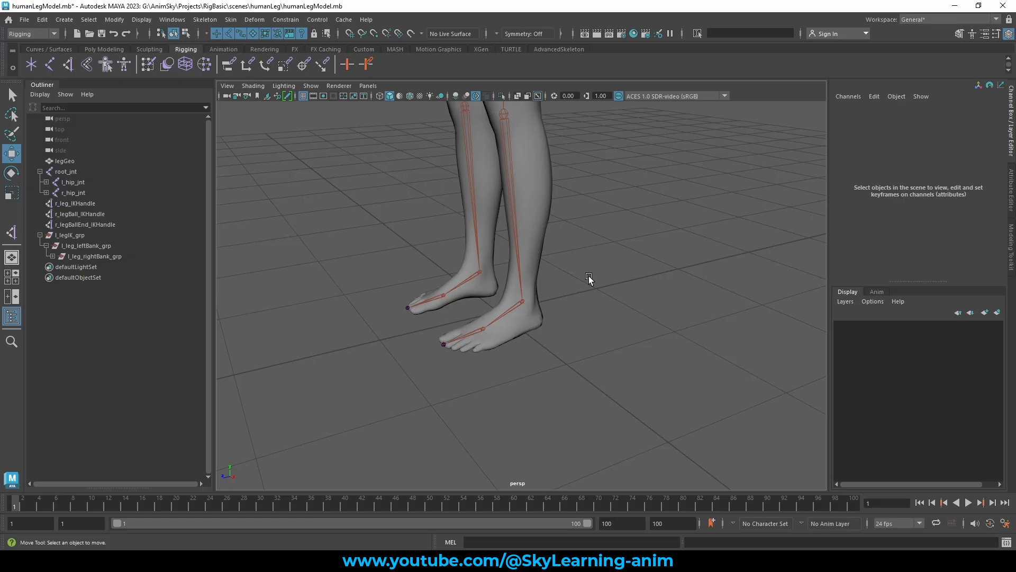
pyautogui.click(53, 256)
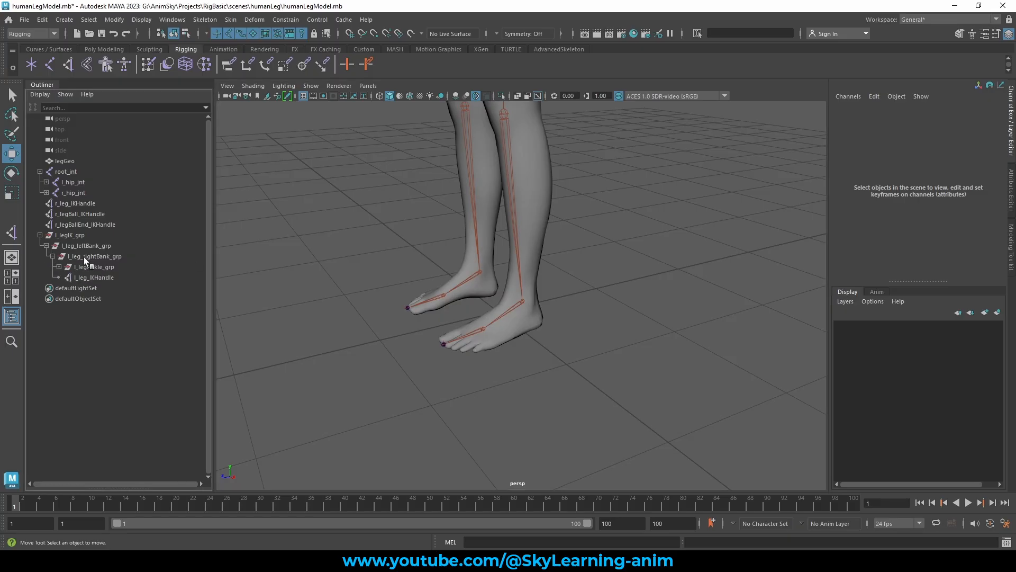
pyautogui.click(93, 267)
pyautogui.keyDown('alt'); pyautogui.moveTo(617, 342); pyautogui.dragTo(698, 366, button='right'); pyautogui.keyUp('alt')
pyautogui.keyDown('alt'); pyautogui.moveTo(626, 329); pyautogui.dragTo(601, 319); pyautogui.keyUp('alt')
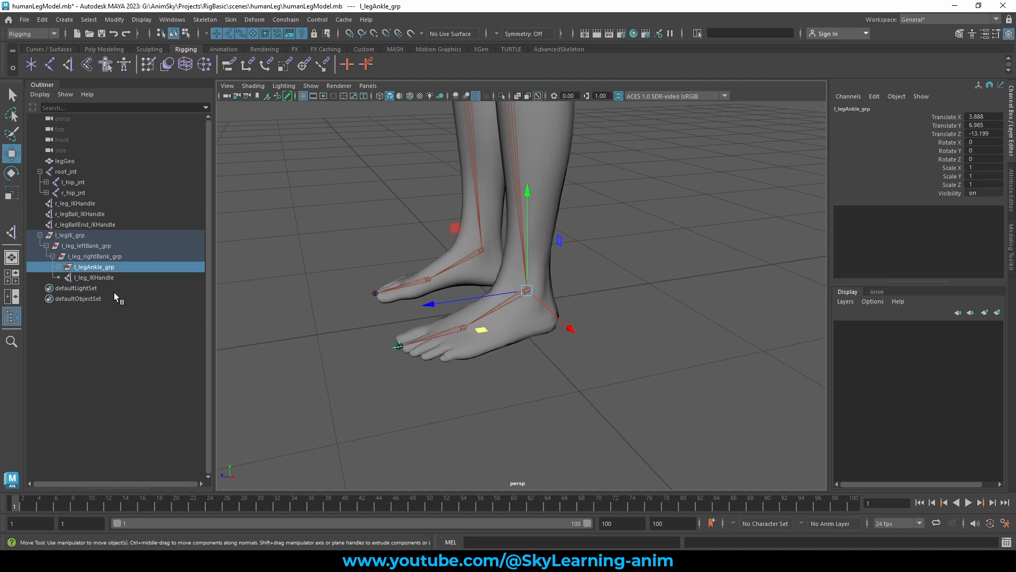
pyautogui.click(93, 257)
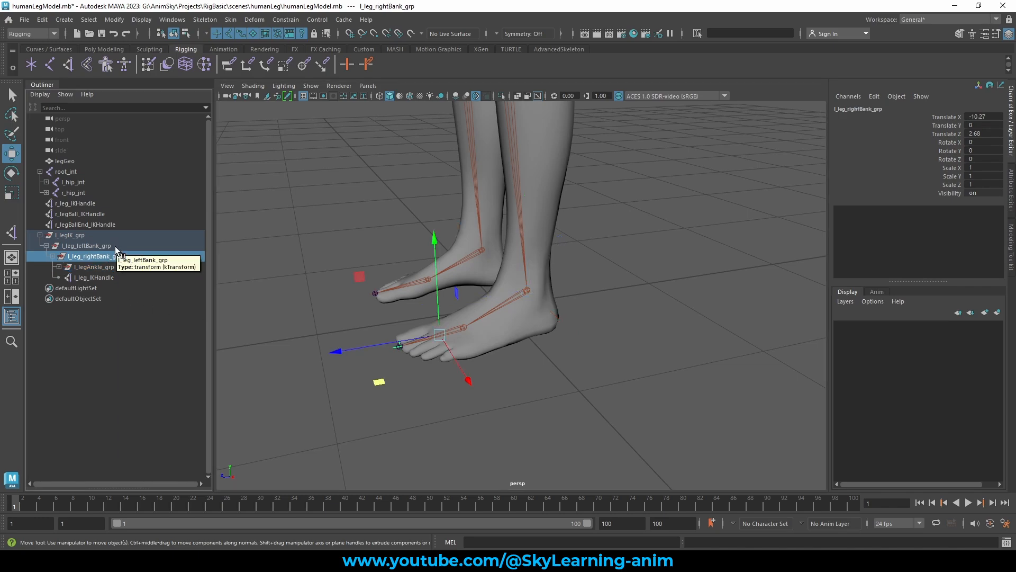
pyautogui.click(114, 245)
pyautogui.moveTo(571, 311)
pyautogui.keyDown('alt'); pyautogui.mouseDown()
pyautogui.moveTo(548, 304)
pyautogui.moveTo(640, 324)
pyautogui.moveTo(513, 303)
pyautogui.moveTo(513, 294)
pyautogui.moveTo(549, 299)
pyautogui.moveTo(560, 326)
pyautogui.mouseUp(); pyautogui.keyUp('alt')
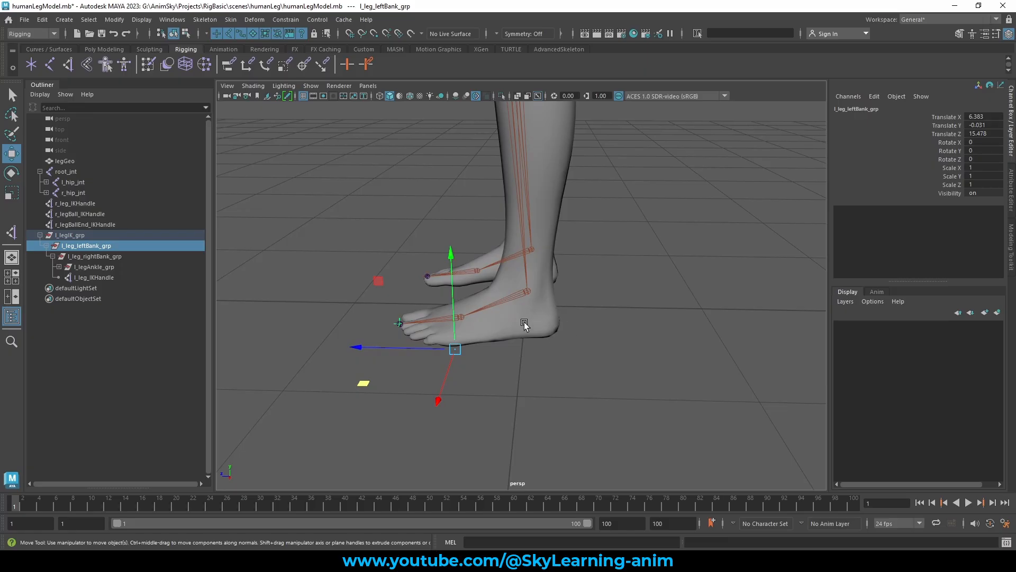
pyautogui.click(100, 266)
pyautogui.keyDown('alt'); pyautogui.moveTo(629, 320); pyautogui.dragTo(623, 328); pyautogui.keyUp('alt')
pyautogui.keyDown('alt'); pyautogui.moveTo(623, 328); pyautogui.dragTo(643, 342, button='right'); pyautogui.keyUp('alt')
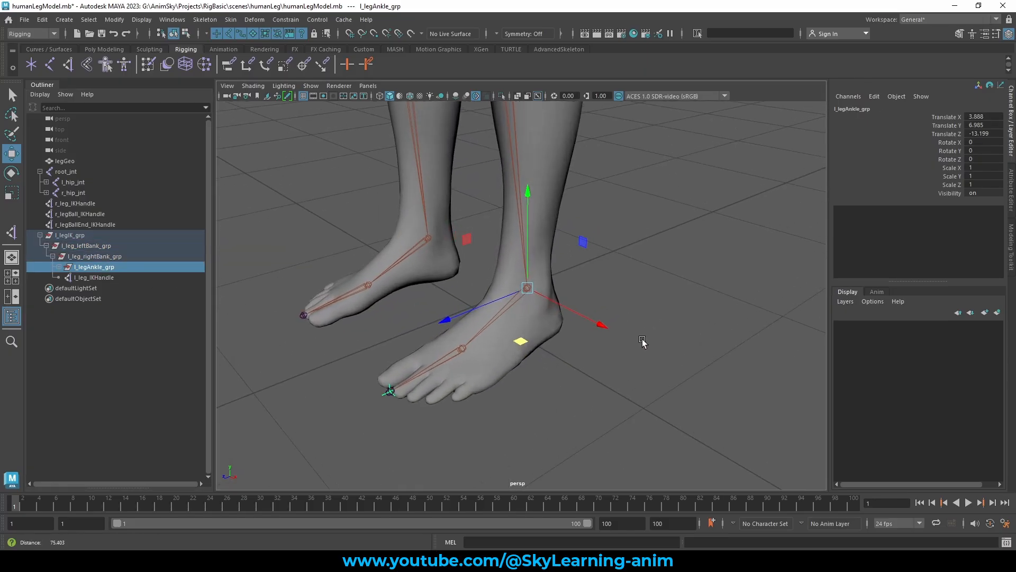
pyautogui.keyDown('alt'); pyautogui.moveTo(642, 342); pyautogui.dragTo(680, 349); pyautogui.keyUp('alt')
pyautogui.keyDown('alt'); pyautogui.moveTo(617, 329); pyautogui.dragTo(615, 311, button='middle'); pyautogui.keyUp('alt')
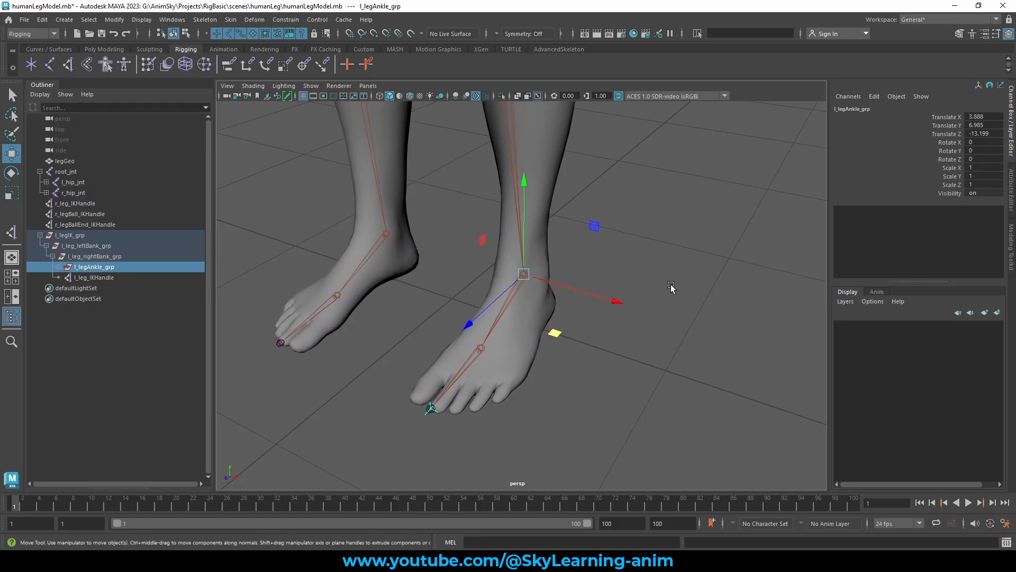
pyautogui.keyDown('alt'); pyautogui.moveTo(668, 292); pyautogui.dragTo(608, 298); pyautogui.keyUp('alt')
# Try rotating l_legBall_grp inside l_legAnkle_grp around X by about -1.9 degrees, and undo the rotation.
pyautogui.click(60, 268)
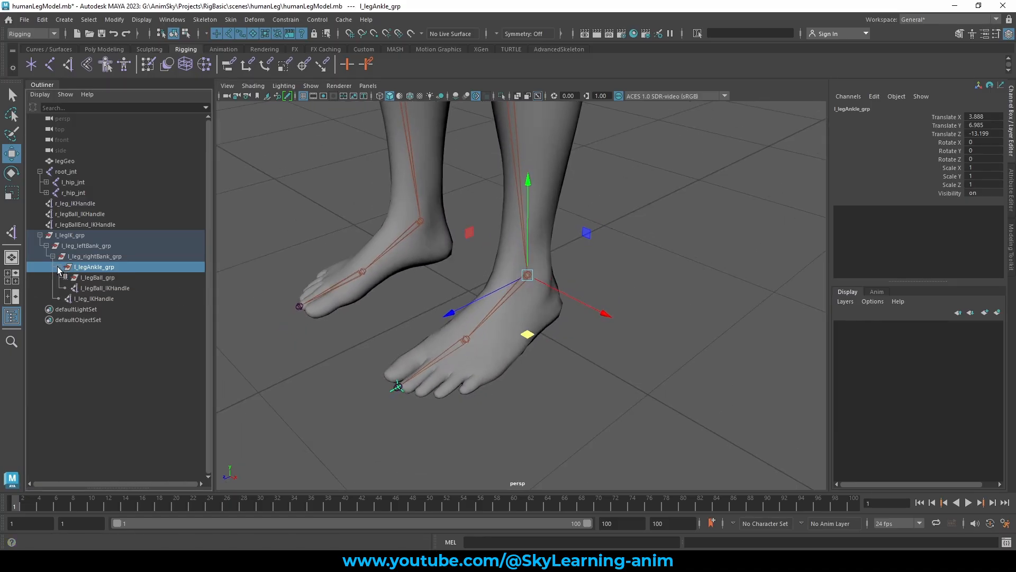
pyautogui.click(98, 278)
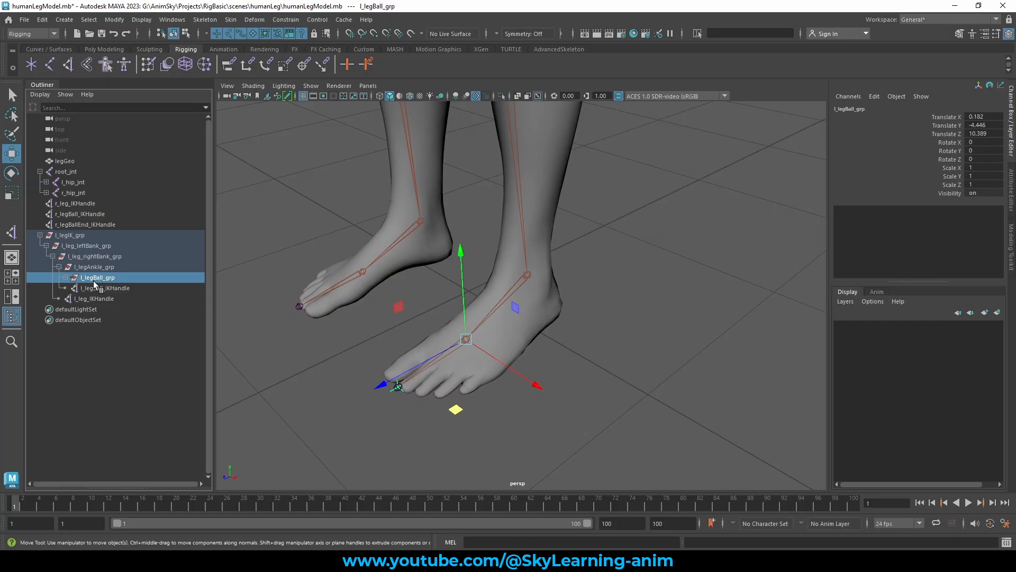
pyautogui.keyDown('alt'); pyautogui.moveTo(538, 345); pyautogui.dragTo(541, 360); pyautogui.keyUp('alt')
pyautogui.press('e')
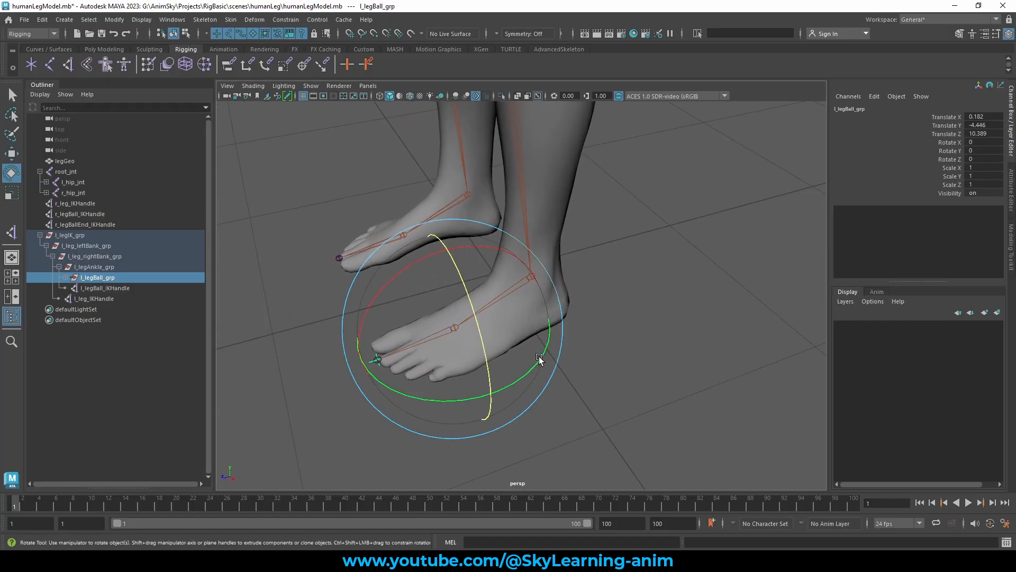
pyautogui.moveTo(394, 276)
pyautogui.mouseDown()
pyautogui.moveTo(365, 306)
pyautogui.moveTo(410, 269)
pyautogui.moveTo(373, 288)
pyautogui.moveTo(390, 260)
pyautogui.mouseUp()
pyautogui.hotkey('ctrl', 'z')
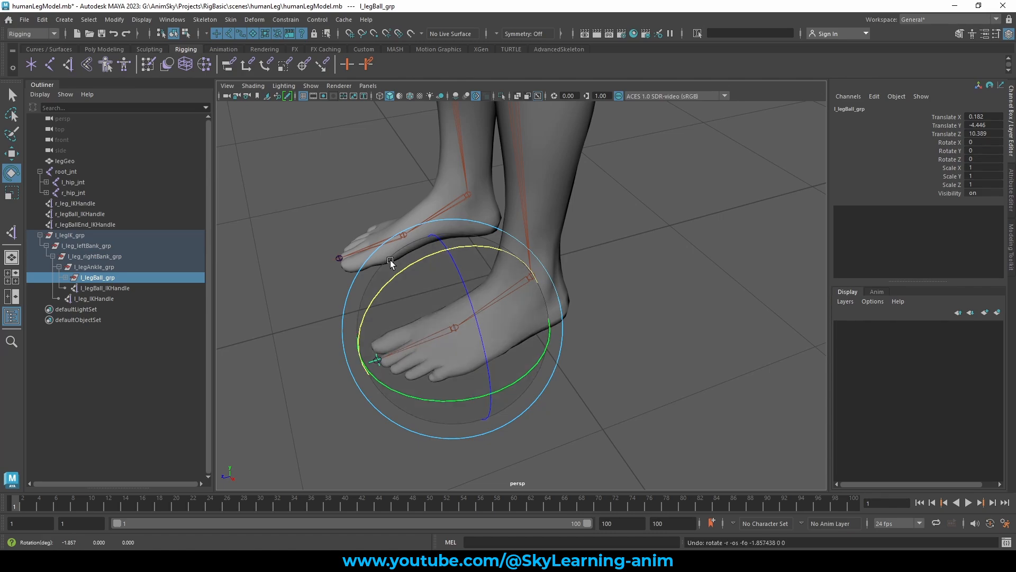
pyautogui.press('w')
# Collapse the nested groups, create an empty group with nothing selected and name it l_leg_ballEndPivot_grp.
pyautogui.click(68, 267)
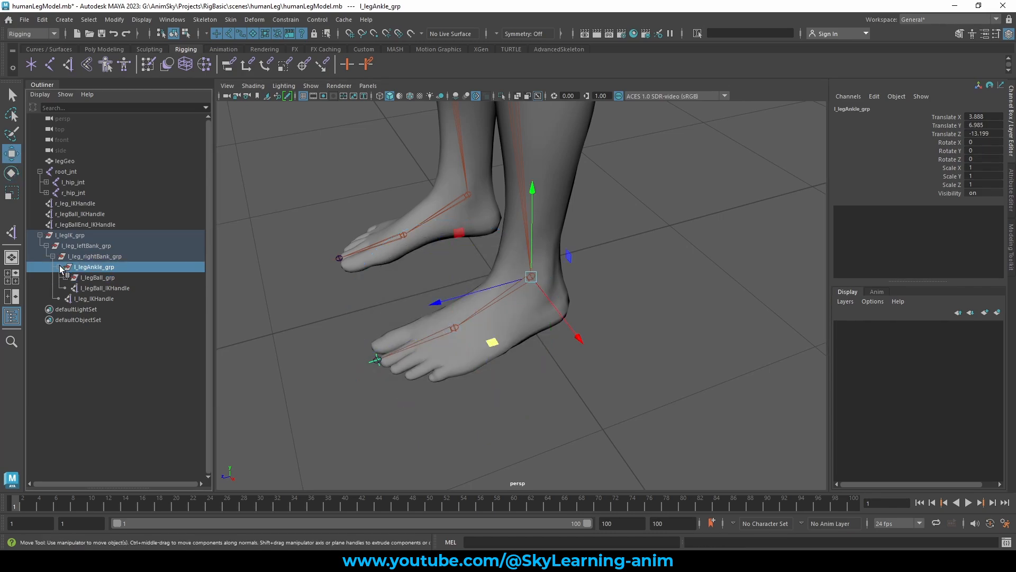
pyautogui.click(59, 267)
pyautogui.click(71, 258)
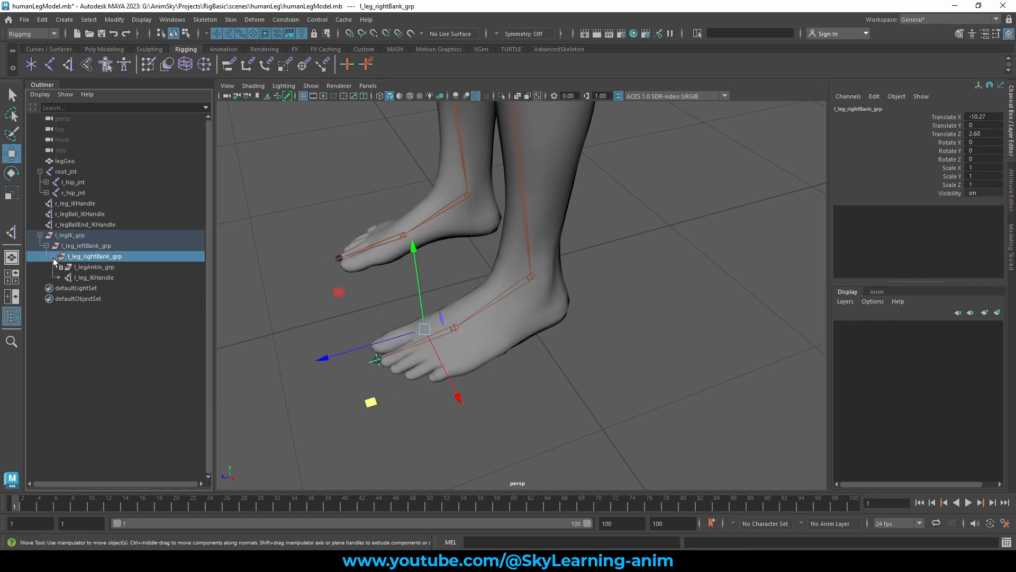
pyautogui.click(53, 257)
pyautogui.keyDown('alt'); pyautogui.moveTo(506, 335); pyautogui.dragTo(569, 326); pyautogui.keyUp('alt')
pyautogui.keyDown('alt'); pyautogui.moveTo(570, 323); pyautogui.dragTo(638, 330, button='right'); pyautogui.keyUp('alt')
pyautogui.keyDown('alt'); pyautogui.moveTo(569, 338); pyautogui.dragTo(623, 307, button='middle'); pyautogui.keyUp('alt')
pyautogui.click(386, 368)
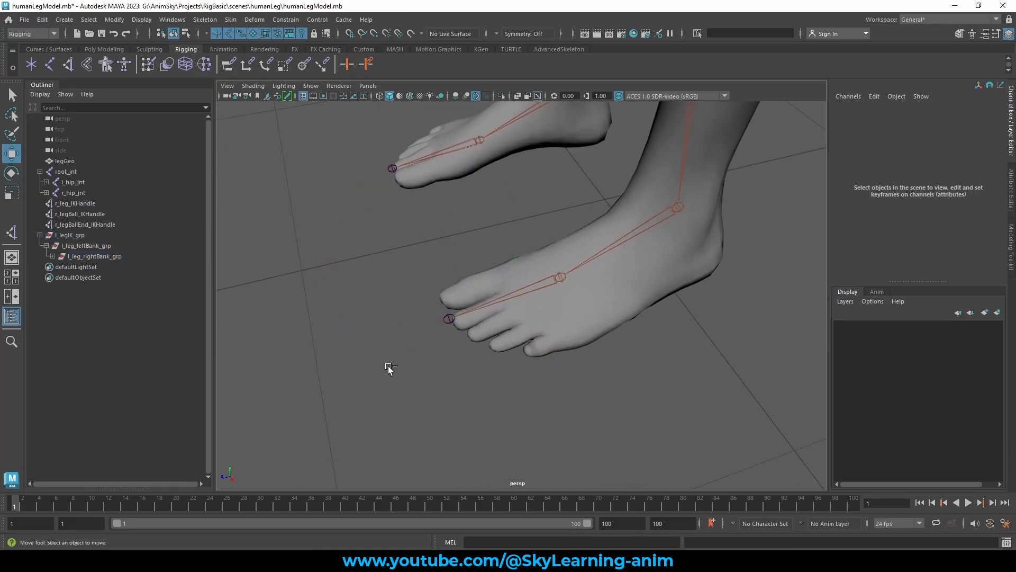
pyautogui.hotkey('ctrl', 'g')
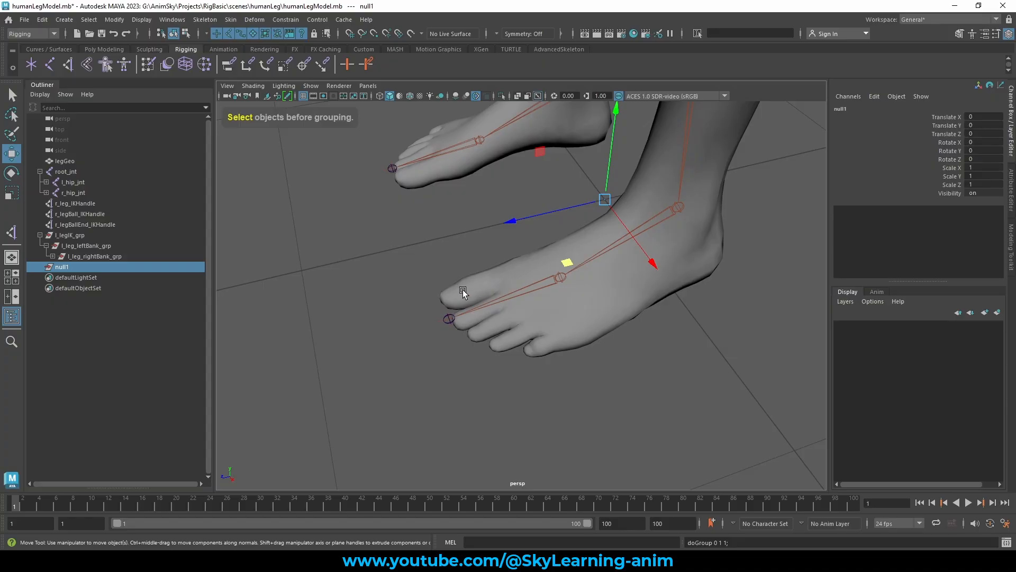
pyautogui.doubleClick(79, 267)
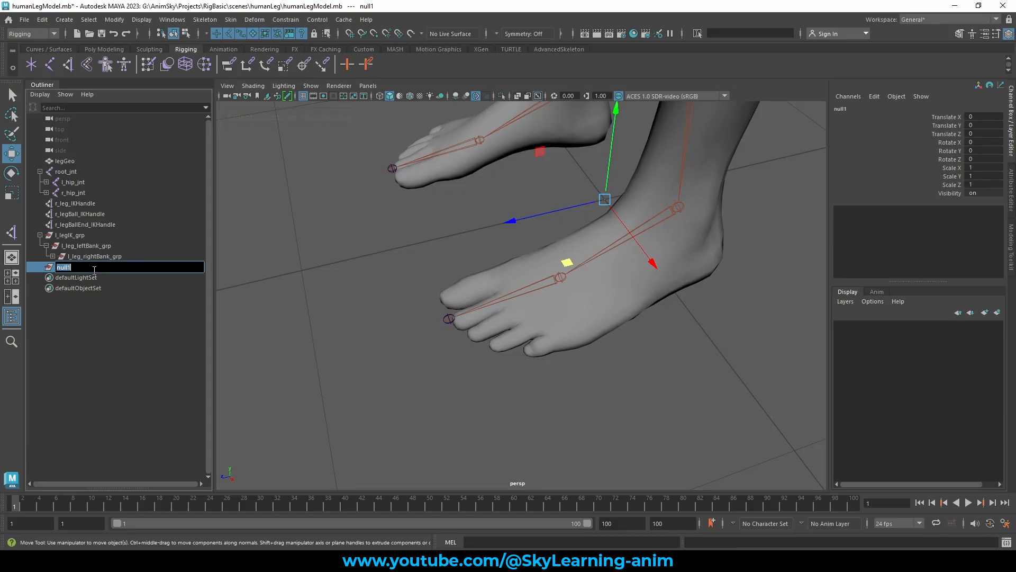
pyautogui.write('l_leg_leftBank_grp')
pyautogui.write('b')
pyautogui.press('Return')
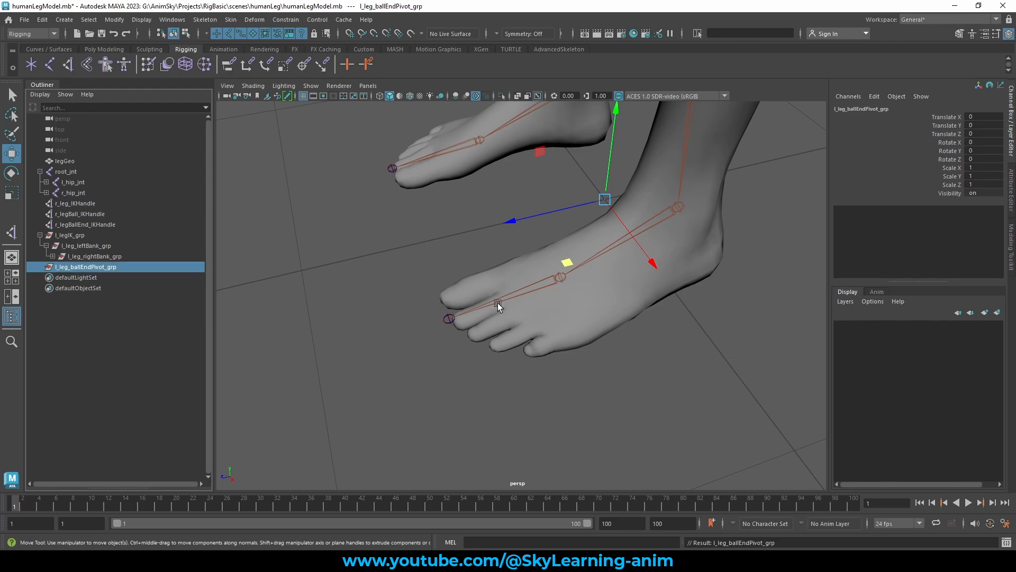
# Snap l_leg_ballEndPivot_grp to the left foot's toe-end joint at about X 11.3, Y 1.17 and Z 19.61.
pyautogui.keyDown('alt'); pyautogui.moveTo(498, 303); pyautogui.dragTo(511, 320, button='right'); pyautogui.keyUp('alt')
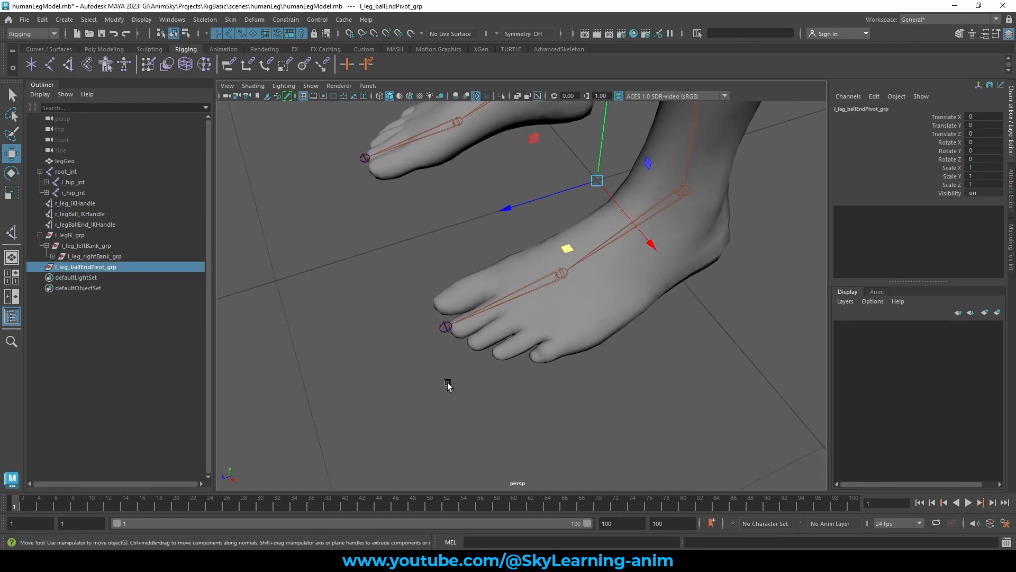
pyautogui.press('v')
pyautogui.moveTo(448, 386); pyautogui.dragTo(434, 326, button='middle')
pyautogui.keyDown('alt'); pyautogui.moveTo(439, 328); pyautogui.dragTo(313, 310); pyautogui.keyUp('alt')
# Parent l_leg_ballEndPivot_grp under l_legIK_grp and nest l_leg_leftBank_grp inside l_leg_ballEndPivot_grp.
pyautogui.click(97, 248)
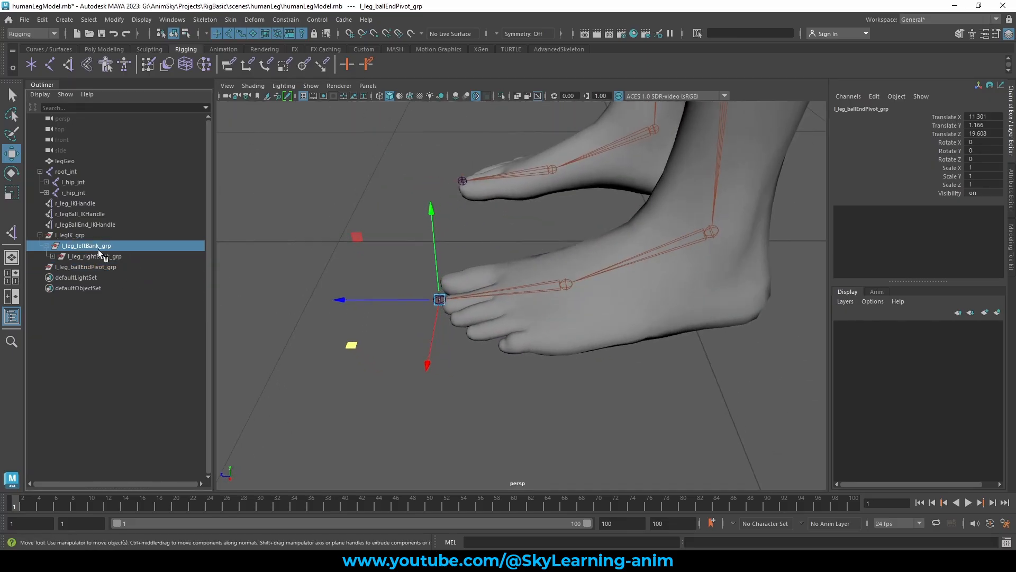
pyautogui.click(86, 268)
pyautogui.moveTo(87, 268); pyautogui.dragTo(108, 241)
pyautogui.moveTo(101, 251); pyautogui.dragTo(96, 244, button='middle')
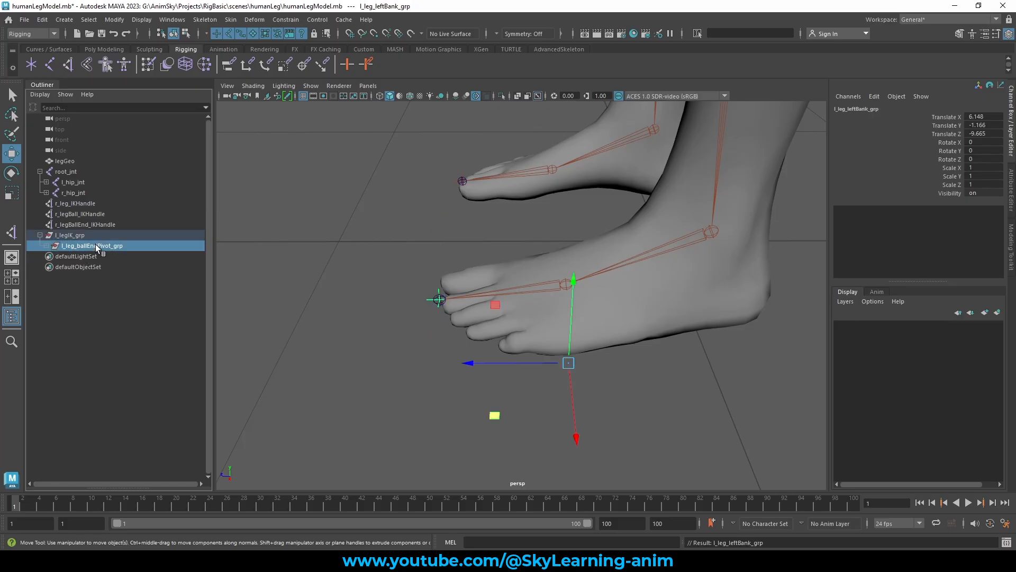
# Rotate l_leg_ballEndPivot_grp around X by about 46.8 degrees to test the toe-tip pivot.
pyautogui.keyDown('alt'); pyautogui.moveTo(531, 333); pyautogui.dragTo(513, 303); pyautogui.keyUp('alt')
pyautogui.press('e')
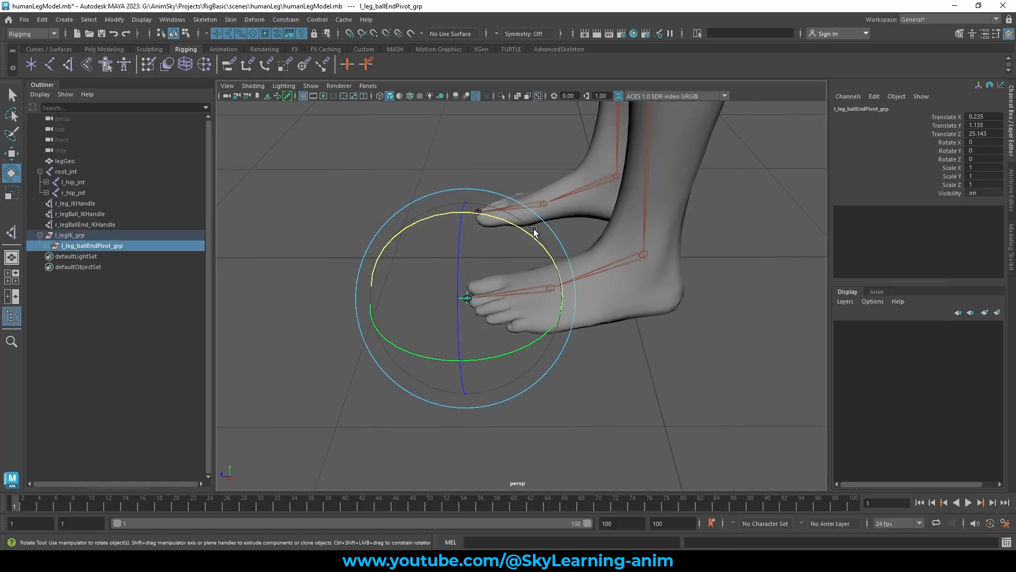
pyautogui.moveTo(509, 223); pyautogui.dragTo(446, 216)
pyautogui.scroll(-4, 510, 239)
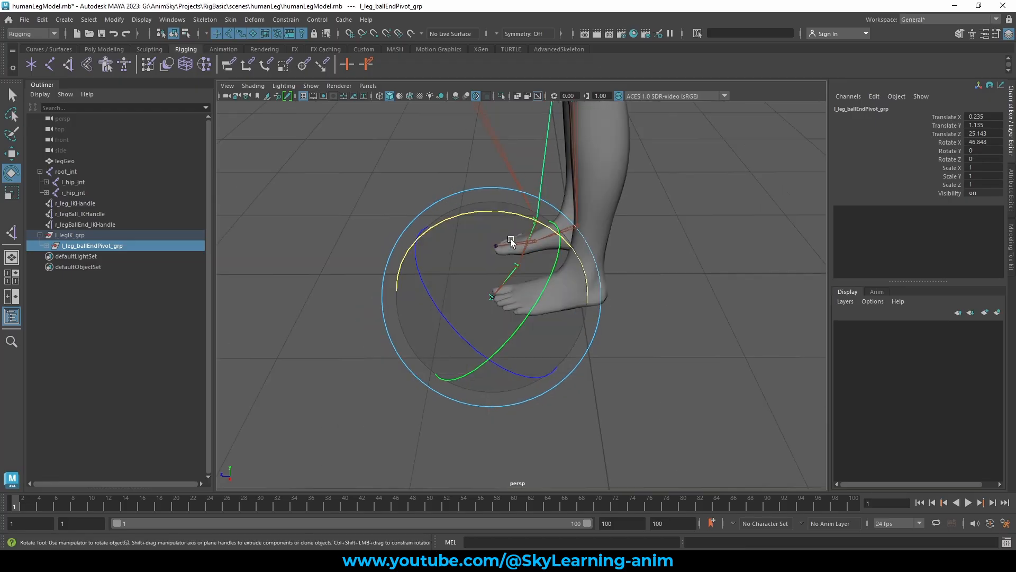
# Undo the toe-tip test rotation of l_leg_ballEndPivot_grp, and repeat and undo a second X rotation of about 39.7 degrees.
pyautogui.hotkey('ctrl', 'z')
pyautogui.hotkey('ctrl', 'z')
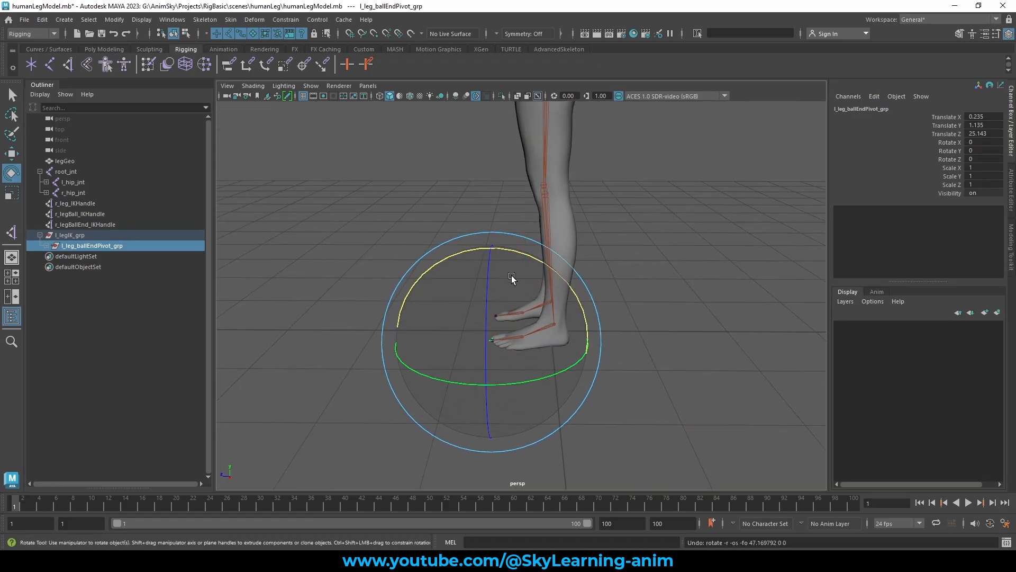
pyautogui.moveTo(460, 253); pyautogui.dragTo(389, 277)
pyautogui.hotkey('ctrl', 'z')
# Test-move l_leg_ballEndPivot_grp up and back to about Y 12.5 and Z 14.1, and undo the move.
pyautogui.press('w')
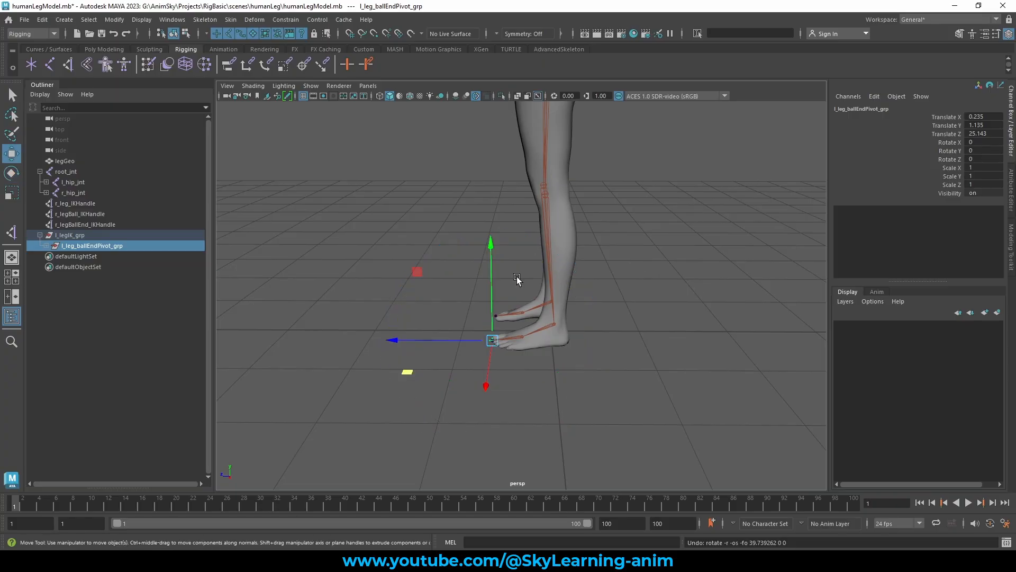
pyautogui.moveTo(424, 279); pyautogui.dragTo(337, 227, button='middle')
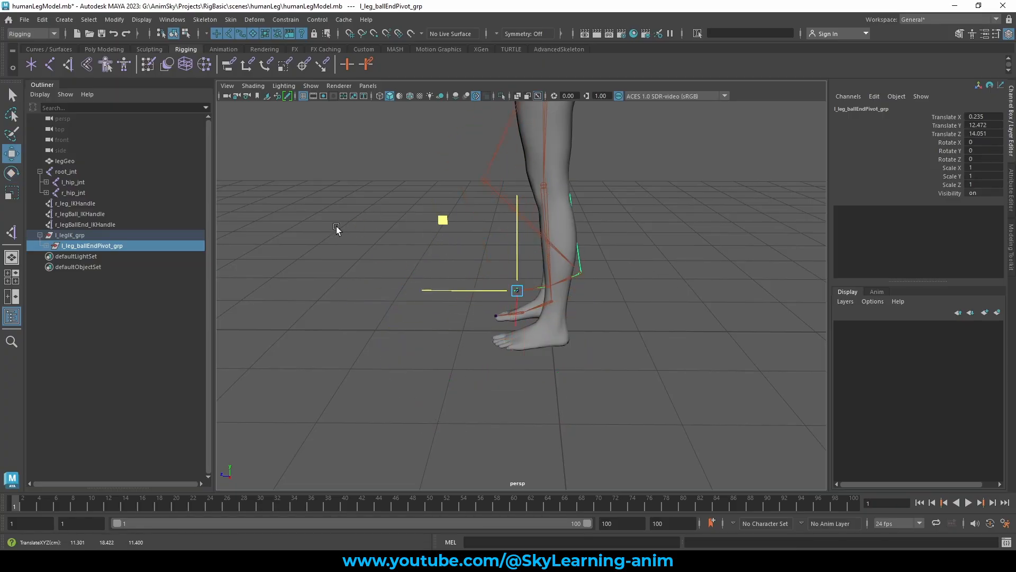
pyautogui.hotkey('ctrl', 'z')
# Test-move l_legIK_grp by about 7.1 in Y and 21.7 in Z, undo the move and deselect the group.
pyautogui.click(649, 263)
pyautogui.click(69, 235)
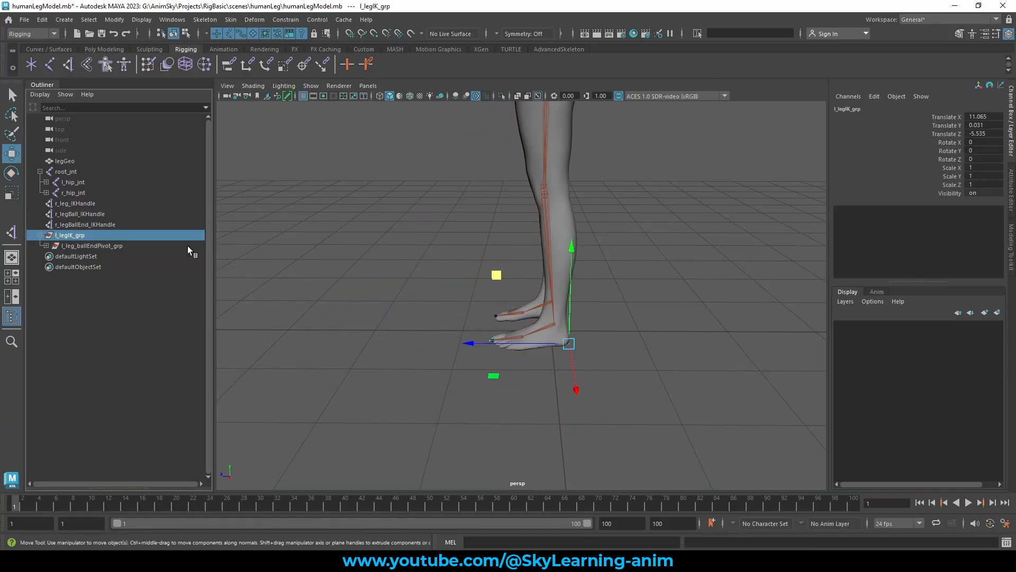
pyautogui.moveTo(769, 278)
pyautogui.keyDown('alt'); pyautogui.mouseDown()
pyautogui.moveTo(754, 277)
pyautogui.moveTo(767, 274)
pyautogui.mouseUp(); pyautogui.keyUp('alt')
pyautogui.moveTo(510, 245); pyautogui.dragTo(640, 322, button='middle')
pyautogui.hotkey('ctrl', 'z')
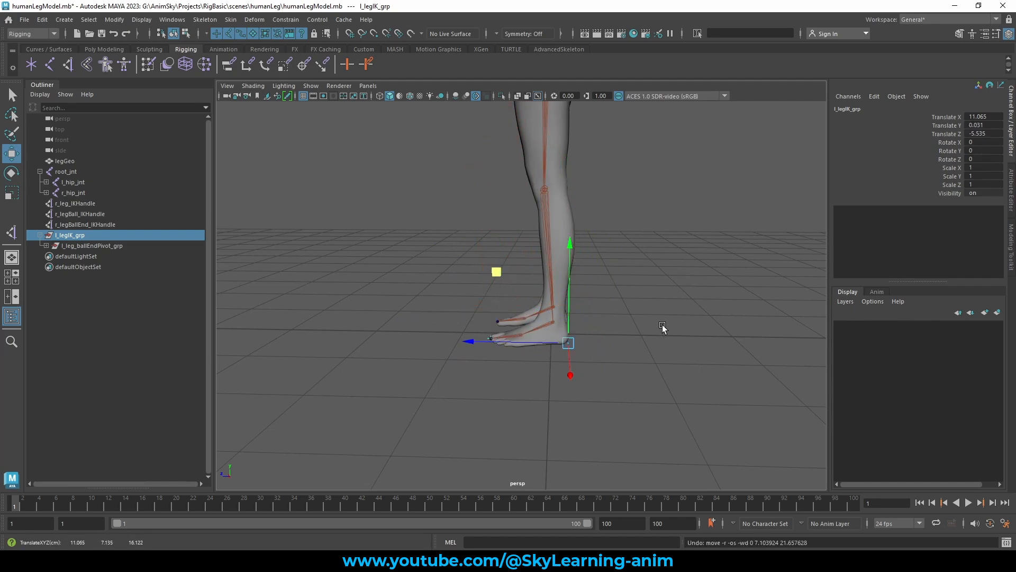
pyautogui.keyDown('alt'); pyautogui.moveTo(622, 327); pyautogui.dragTo(639, 331); pyautogui.keyUp('alt')
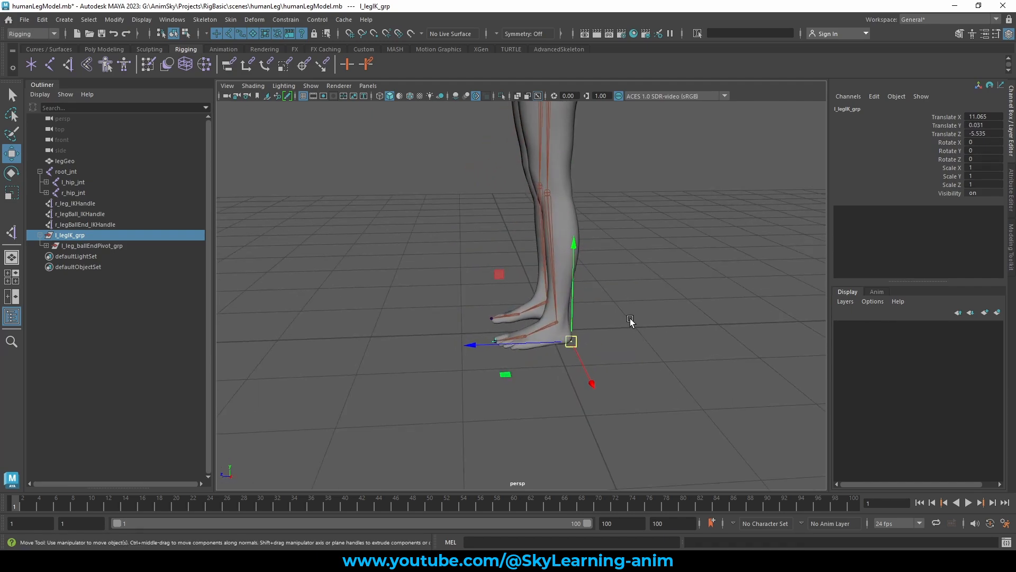
pyautogui.keyDown('alt'); pyautogui.moveTo(638, 293); pyautogui.dragTo(648, 300); pyautogui.keyUp('alt')
pyautogui.click(647, 300)
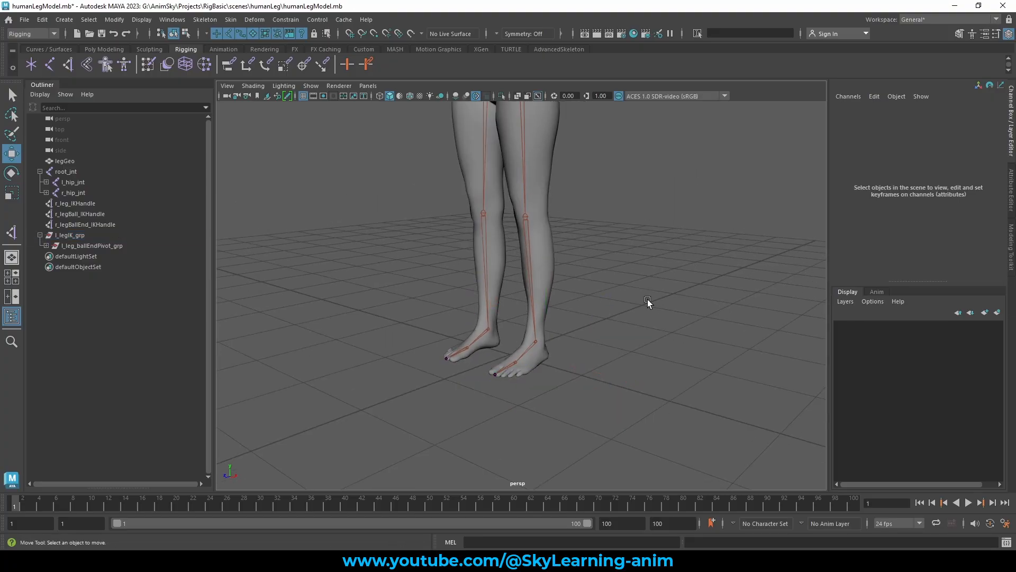
# Hide r_hip_jnt and the three right-leg IK handles: r_leg_IKHandle, r_legBall_IKHandle and r_legBallEnd_IKHandle.
pyautogui.moveTo(76, 195); pyautogui.dragTo(80, 225)
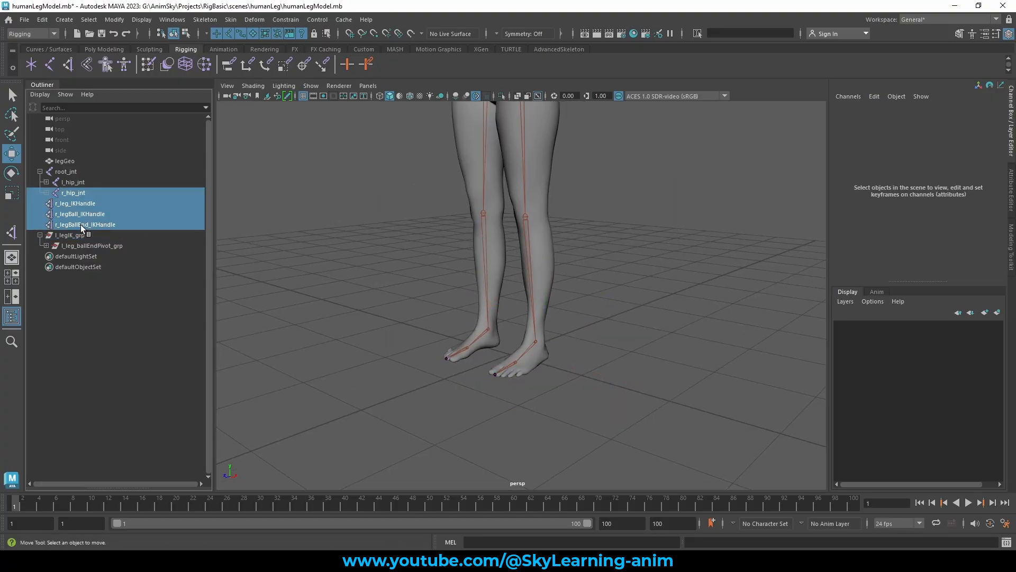
pyautogui.hotkey('ctrl', 'h')
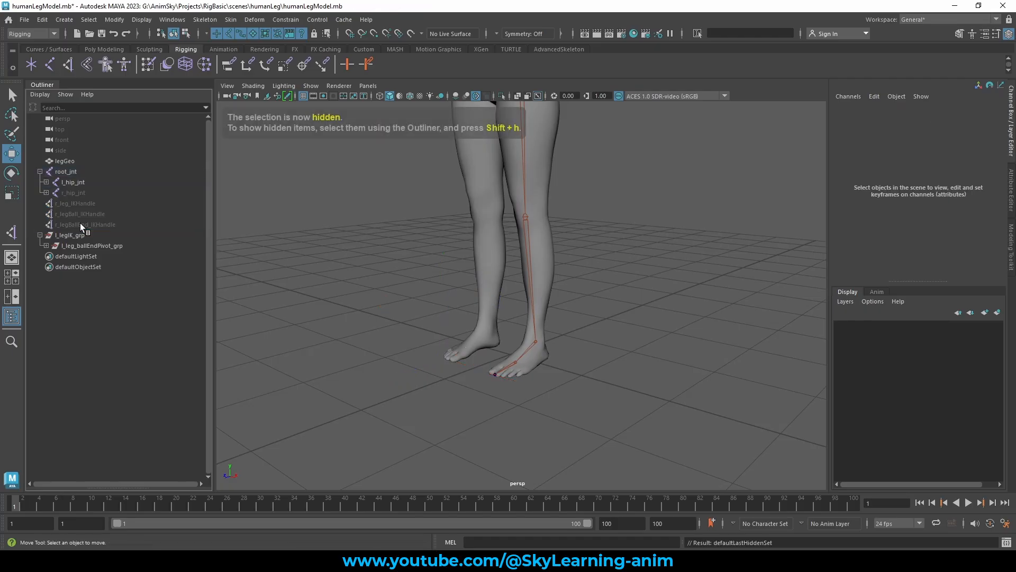
pyautogui.scroll(-4, 476, 234)
pyautogui.keyDown('alt'); pyautogui.moveTo(485, 234); pyautogui.dragTo(439, 288, button='middle'); pyautogui.keyUp('alt')
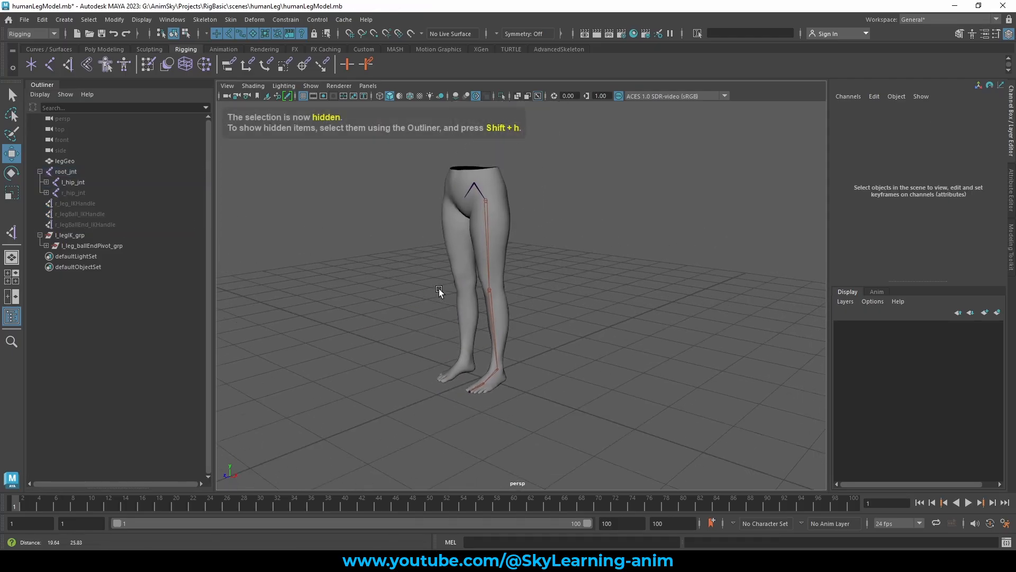
pyautogui.keyDown('alt'); pyautogui.moveTo(439, 288); pyautogui.dragTo(497, 294); pyautogui.keyUp('alt')
pyautogui.keyDown('alt'); pyautogui.moveTo(552, 374); pyautogui.dragTo(539, 352); pyautogui.keyUp('alt')
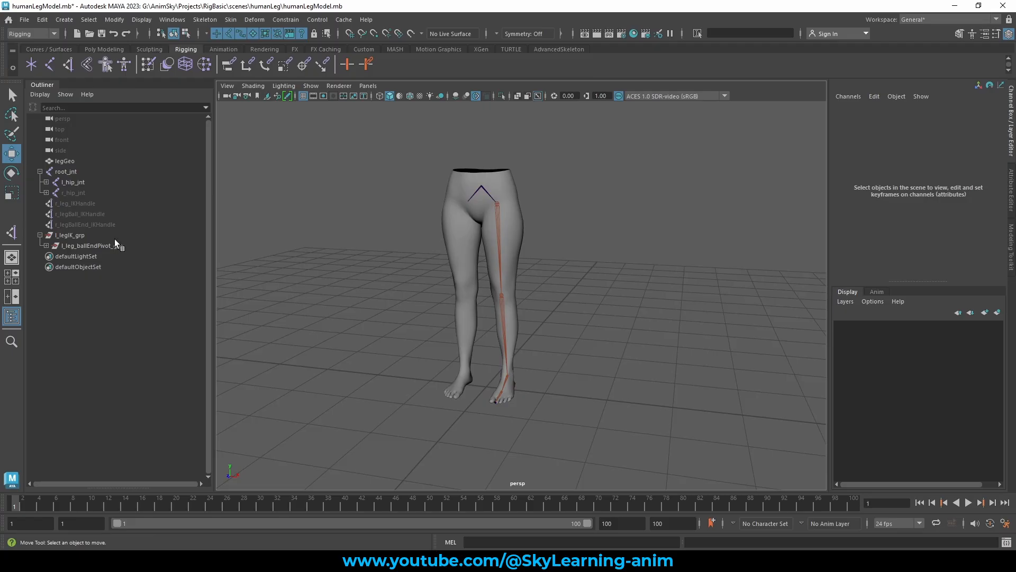
pyautogui.keyDown('alt'); pyautogui.moveTo(427, 291); pyautogui.dragTo(558, 243); pyautogui.keyUp('alt')
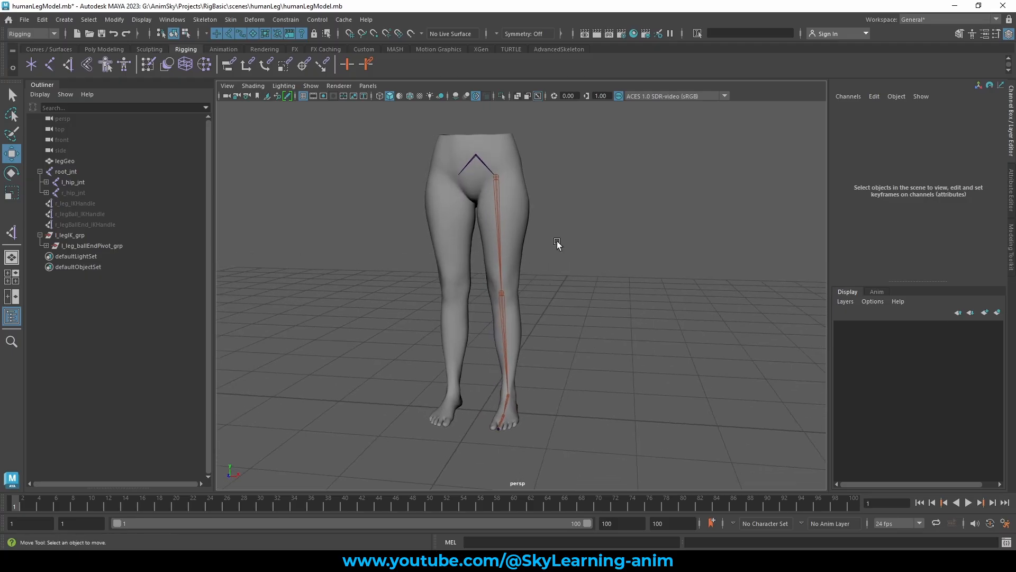
# Unhide r_hip_jnt, leaving the right-leg IK handles hidden, and clear the selection.
pyautogui.click(499, 248)
pyautogui.click(77, 194)
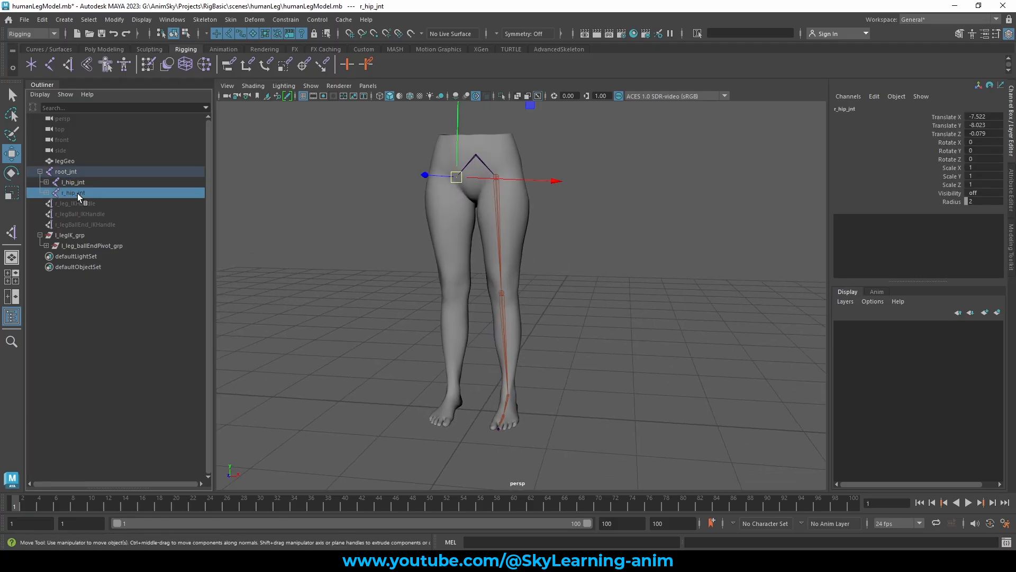
pyautogui.click(554, 240)
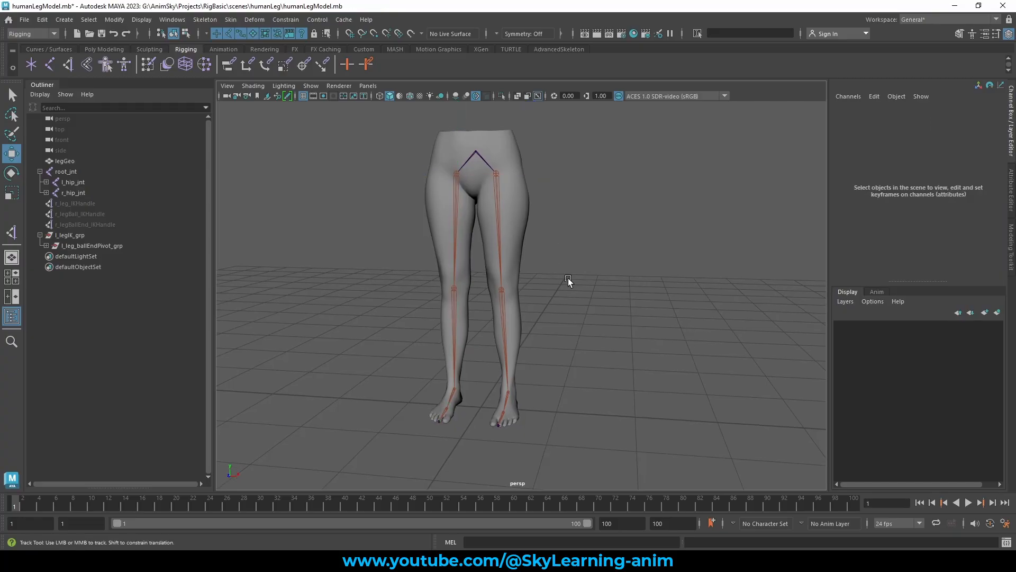
pyautogui.keyDown('alt'); pyautogui.moveTo(567, 278); pyautogui.dragTo(539, 281); pyautogui.keyUp('alt')
pyautogui.keyDown('alt'); pyautogui.moveTo(481, 263); pyautogui.dragTo(497, 269, button='right'); pyautogui.keyUp('alt')
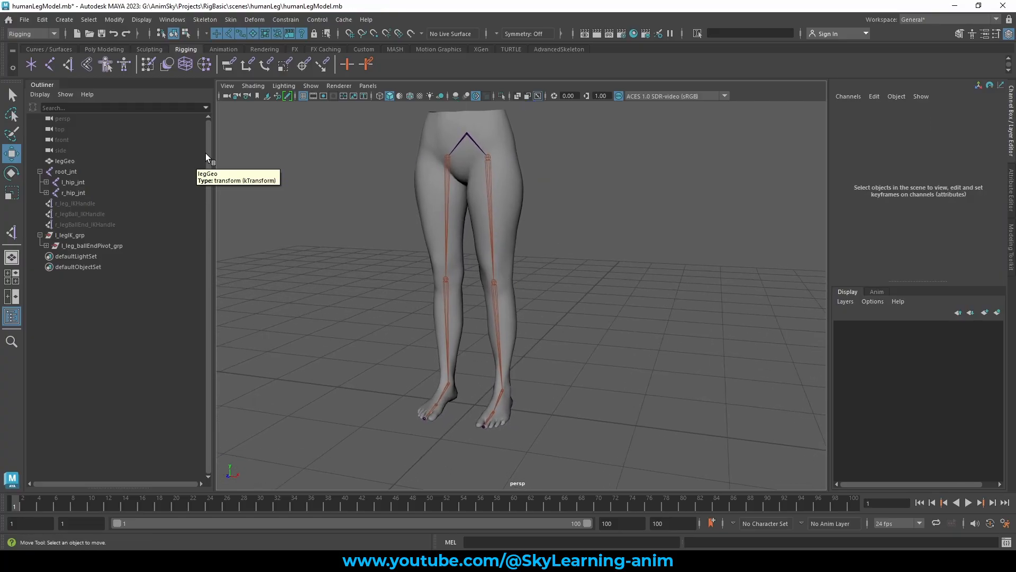
# Create a NURBS circle at the origin and set its radius to 10.
pyautogui.click(49, 48)
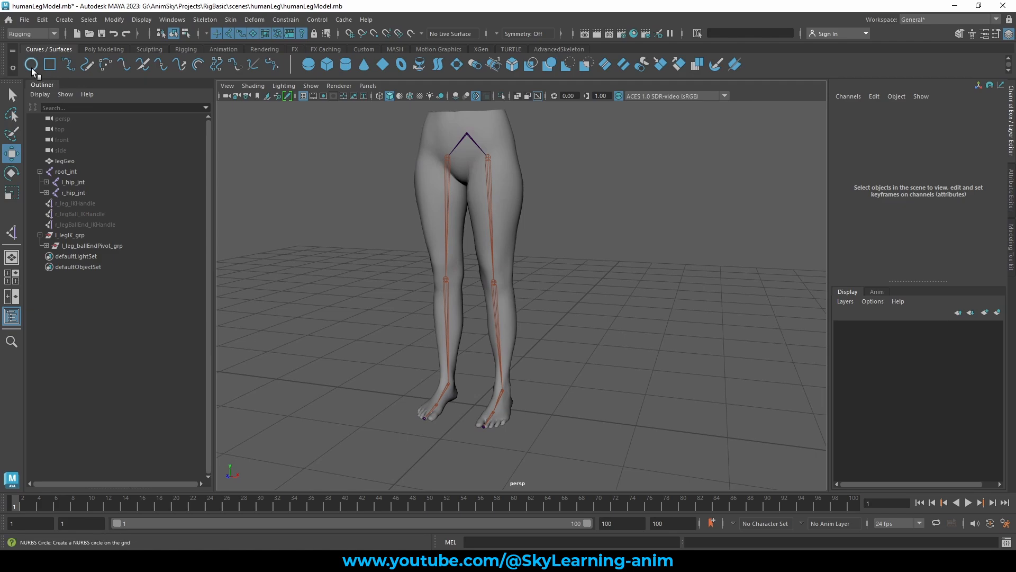
pyautogui.click(31, 64)
pyautogui.keyDown('alt'); pyautogui.moveTo(509, 389); pyautogui.dragTo(536, 391); pyautogui.keyUp('alt')
pyautogui.keyDown('alt'); pyautogui.moveTo(617, 391); pyautogui.dragTo(476, 381); pyautogui.keyUp('alt')
pyautogui.click(860, 227)
pyautogui.scroll(-2, 933, 253)
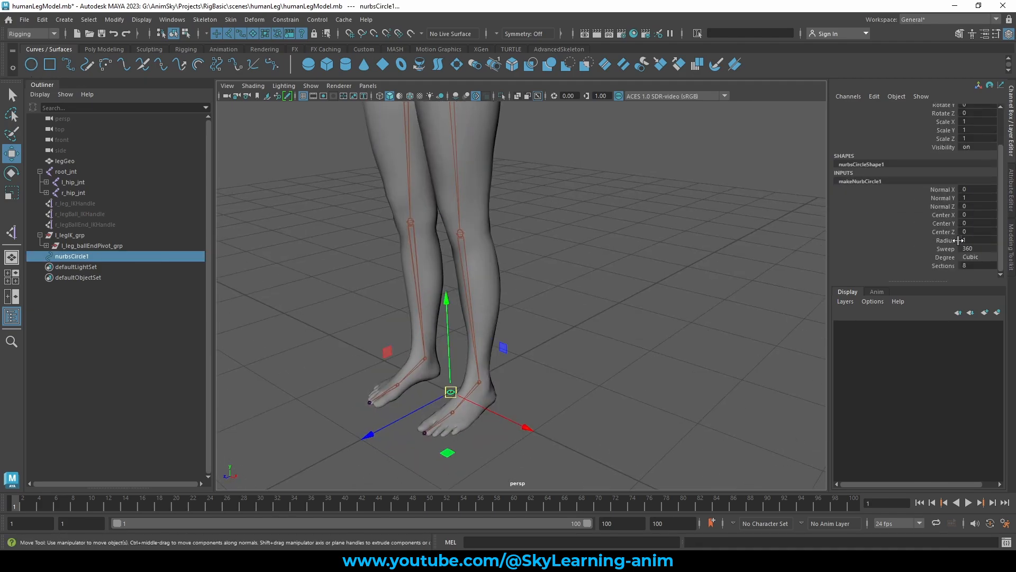
pyautogui.click(947, 241)
pyautogui.moveTo(689, 307); pyautogui.dragTo(615, 317, button='middle')
pyautogui.keyDown('alt'); pyautogui.moveTo(558, 311); pyautogui.dragTo(261, 336); pyautogui.keyUp('alt')
pyautogui.press('w')
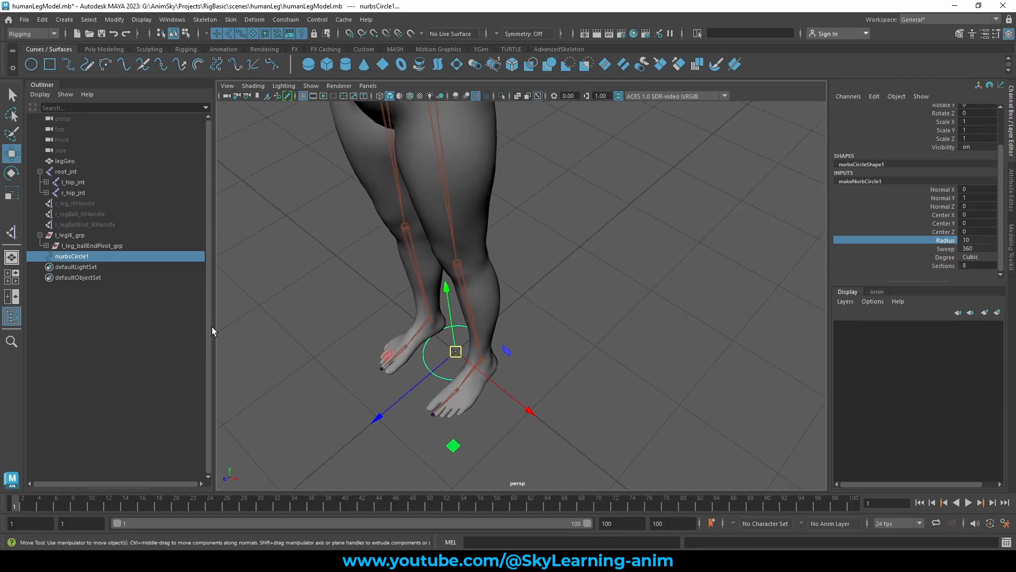
# Group the NURBS circle, naming the group l_leg_ctrl_grp and the circle inside it l_leg_ctrl.
pyautogui.hotkey('ctrl', 'g')
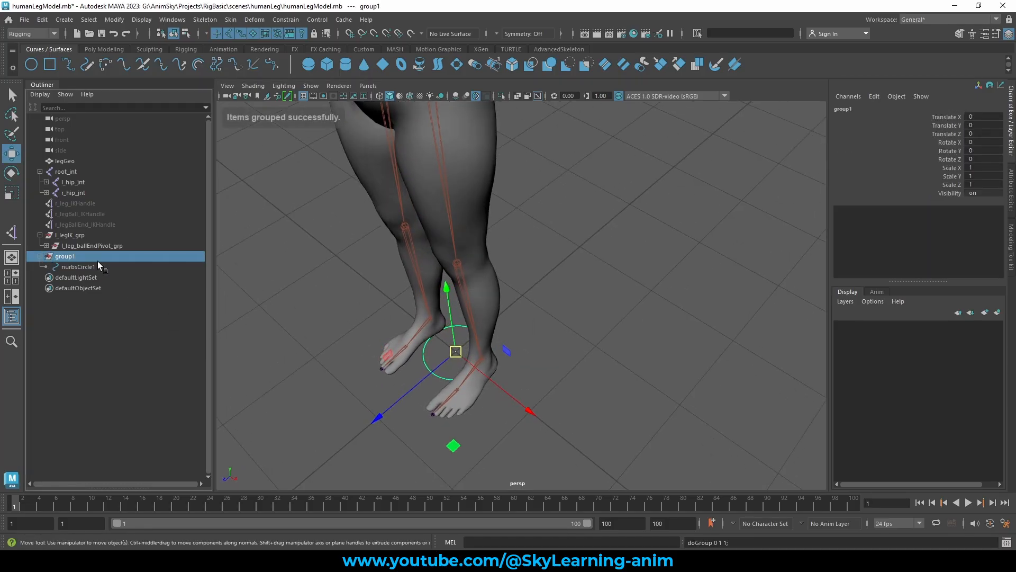
pyautogui.doubleClick(99, 258)
pyautogui.write('l_leg_ctrl_')
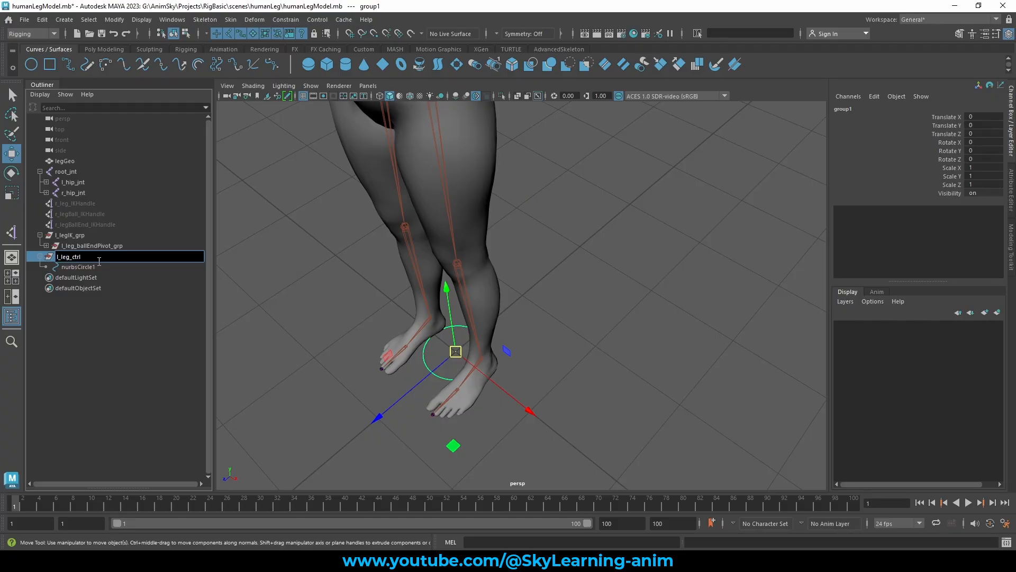
pyautogui.press('Return')
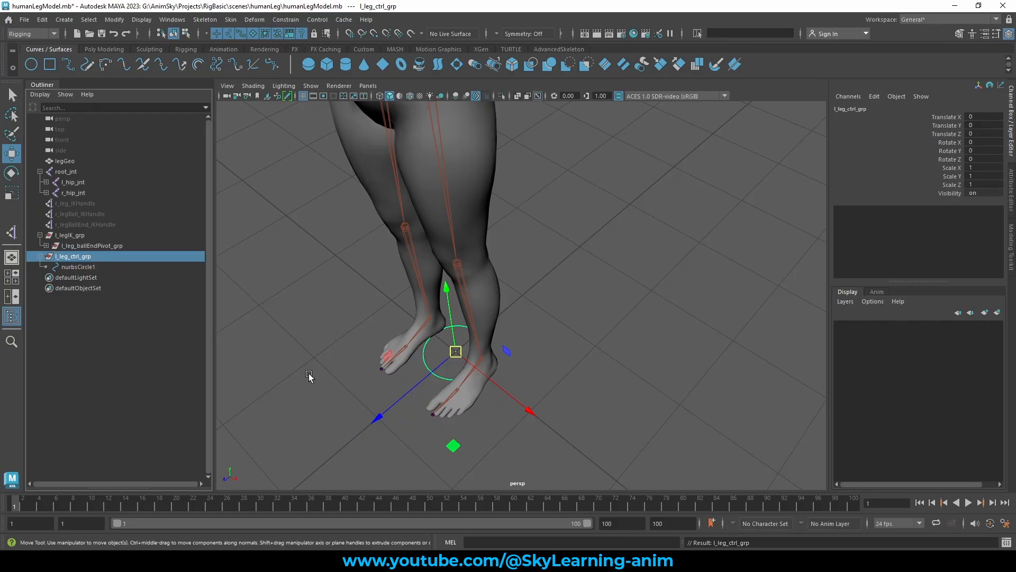
pyautogui.click(101, 265)
pyautogui.doubleClick(102, 266)
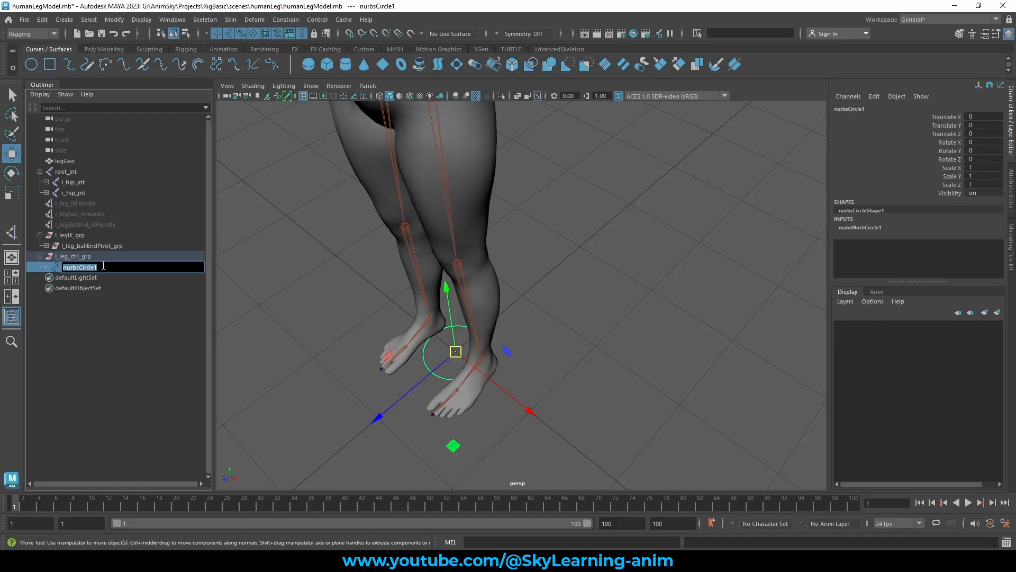
pyautogui.write('l_leg_ctrl')
pyautogui.press('Return')
# Delete the construction history of l_leg_ctrl_grp and its control circle.
pyautogui.click(100, 256)
pyautogui.click(41, 19)
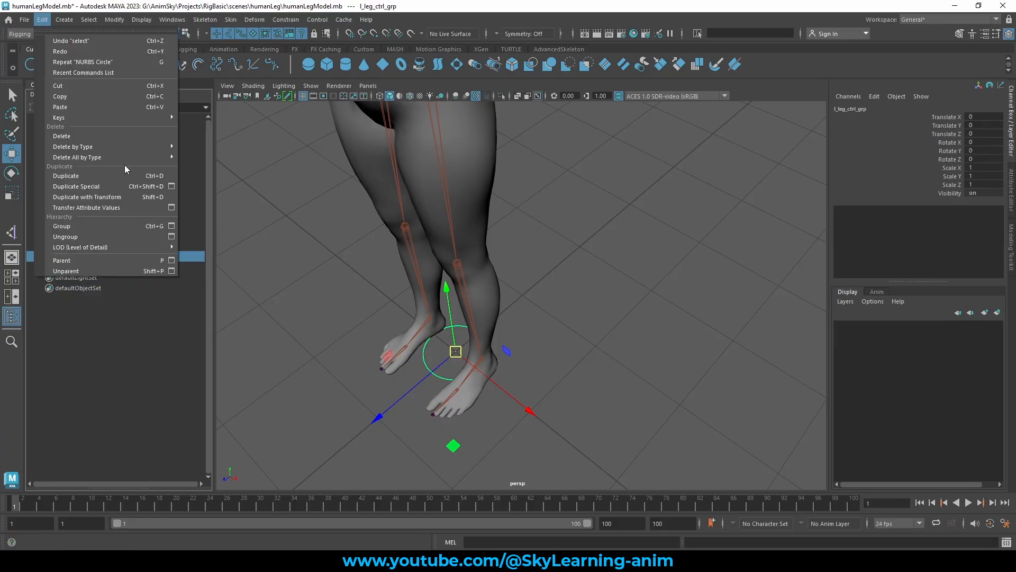
pyautogui.moveTo(111, 147)
pyautogui.click(197, 147)
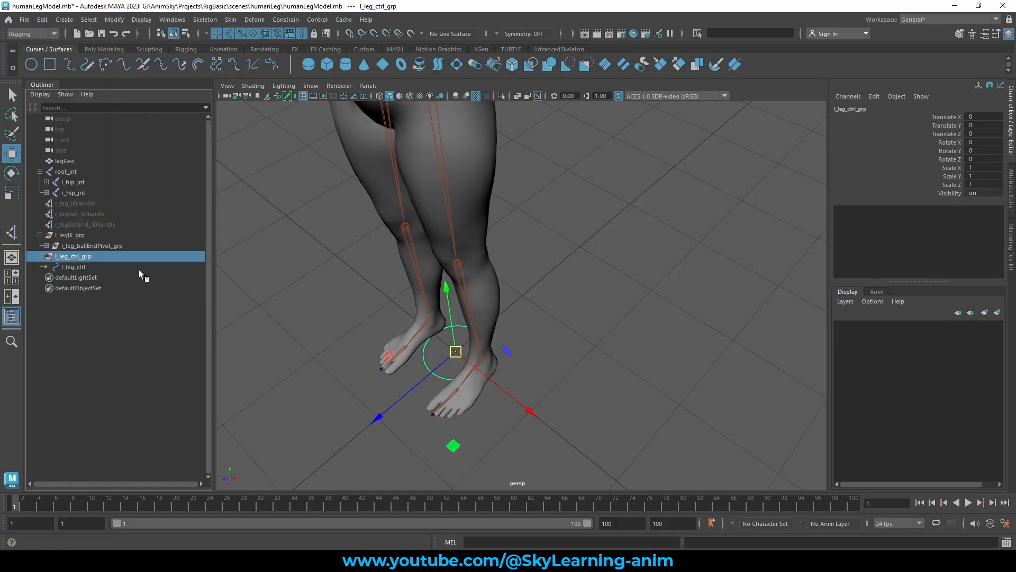
# Match all transforms of l_leg_ctrl_grp to l_legIK_grp so the control group sits at the left heel pivot.
pyautogui.keyDown('alt'); pyautogui.moveTo(665, 323); pyautogui.dragTo(588, 329); pyautogui.keyUp('alt')
pyautogui.click(85, 242)
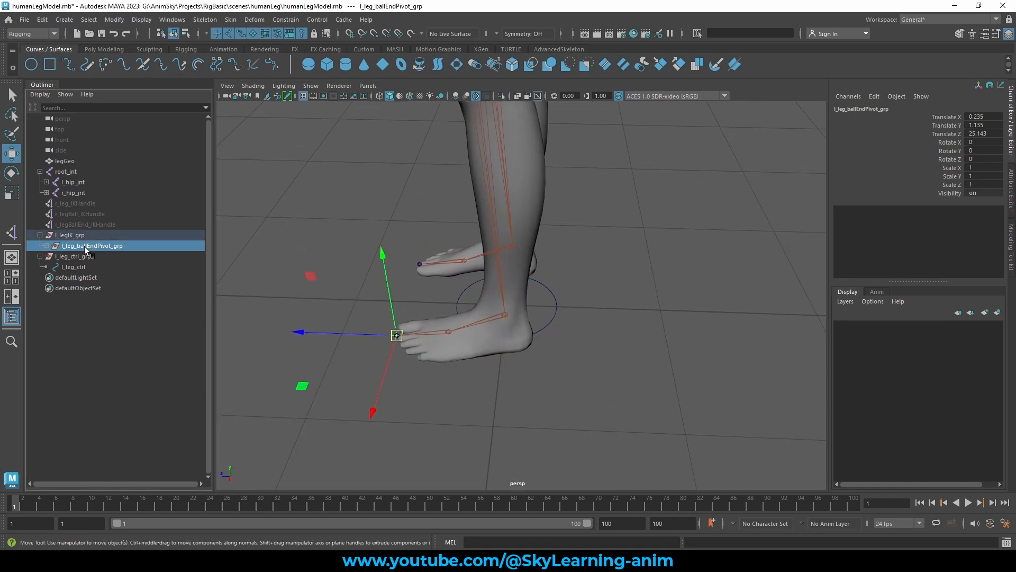
pyautogui.click(77, 237)
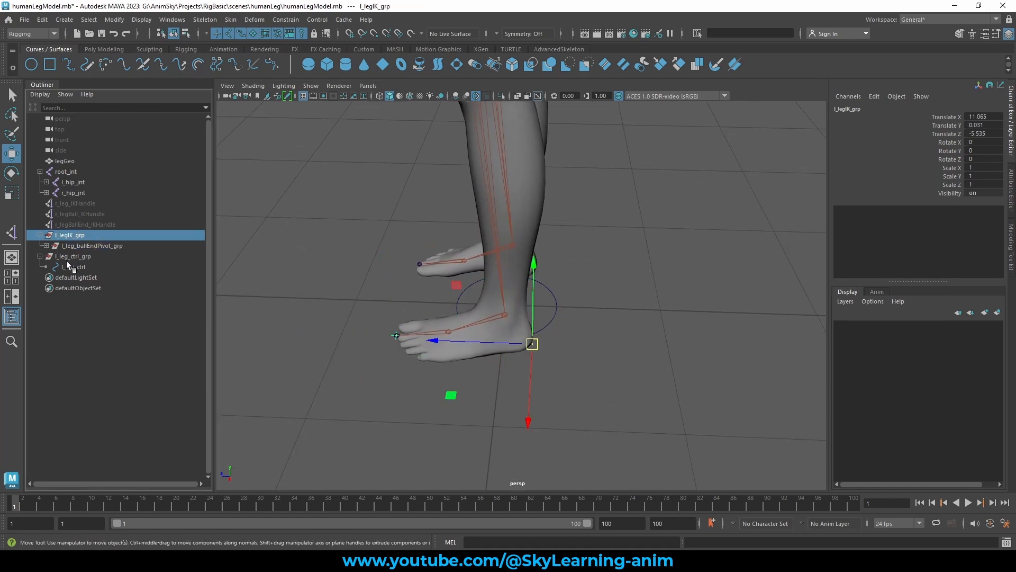
pyautogui.click(74, 257)
pyautogui.keyDown('ctrl'); pyautogui.click(82, 236); pyautogui.keyUp('ctrl')
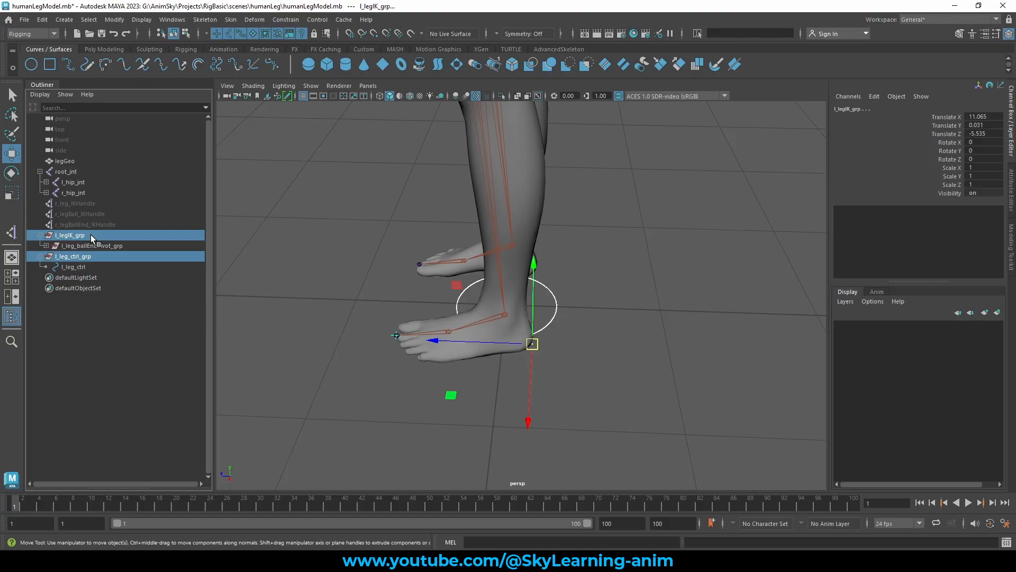
pyautogui.click(114, 20)
pyautogui.moveTo(215, 80)
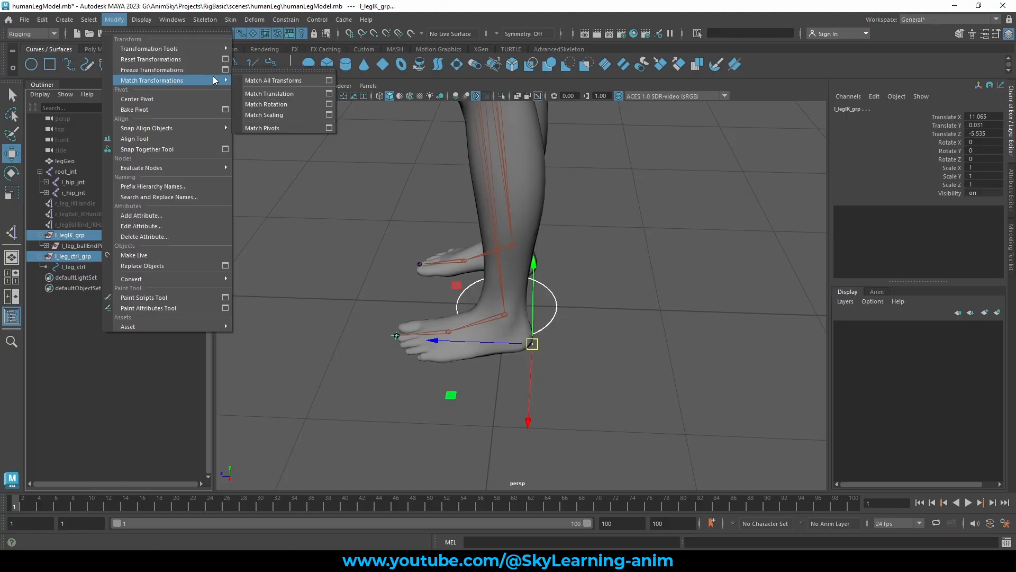
pyautogui.click(247, 80)
pyautogui.click(653, 335)
# Select the l_leg_ctrl circle, test-move it forward along Z by about 10.6, and undo the move.
pyautogui.keyDown('alt'); pyautogui.moveTo(647, 348); pyautogui.dragTo(586, 407); pyautogui.keyUp('alt')
pyautogui.click(561, 417)
pyautogui.moveTo(455, 393); pyautogui.dragTo(365, 394)
pyautogui.hotkey('ctrl', 'z')
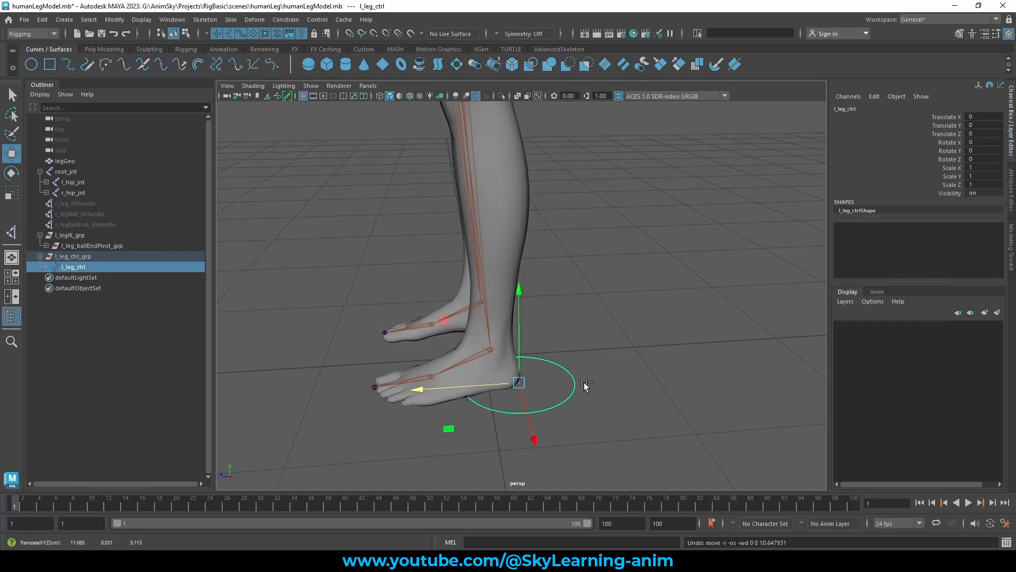
# Isolate l_leg_ctrl to select all its CVs, and with the legs shown again move them forward along Z to about 2.54.
pyautogui.keyDown('alt'); pyautogui.moveTo(710, 302); pyautogui.dragTo(566, 262); pyautogui.keyUp('alt')
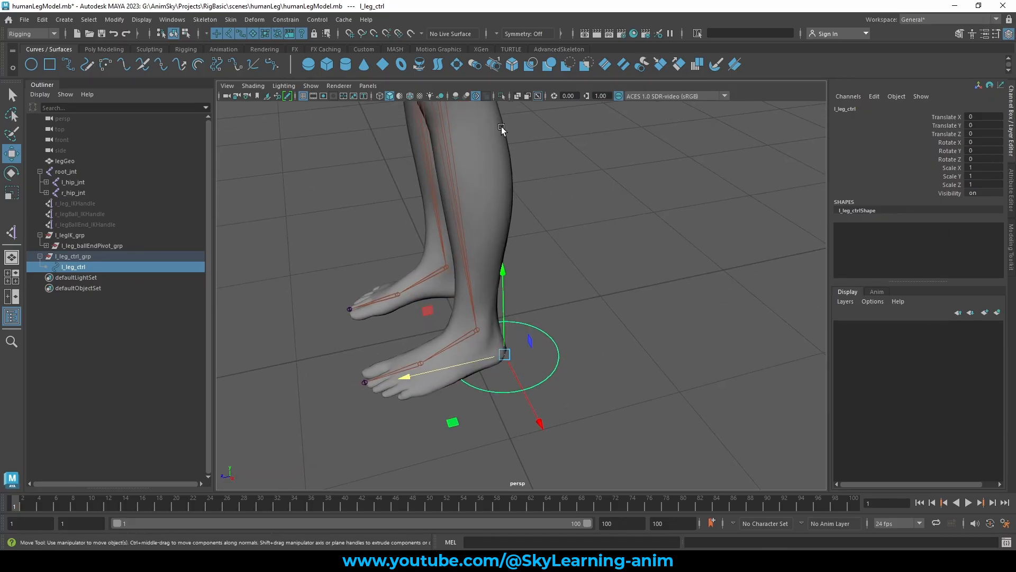
pyautogui.click(501, 95)
pyautogui.click(613, 314)
pyautogui.moveTo(350, 210); pyautogui.dragTo(606, 392)
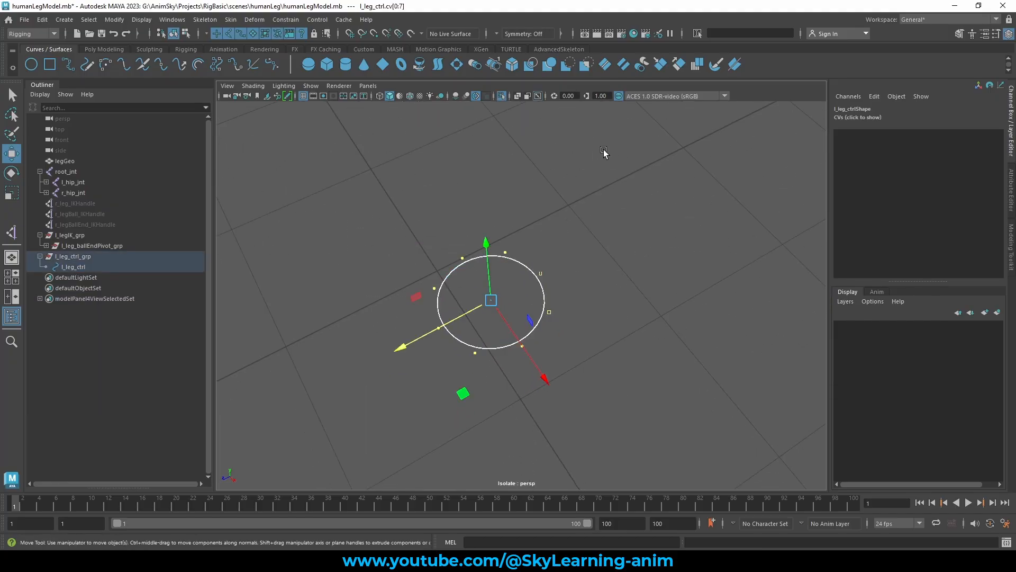
pyautogui.click(501, 96)
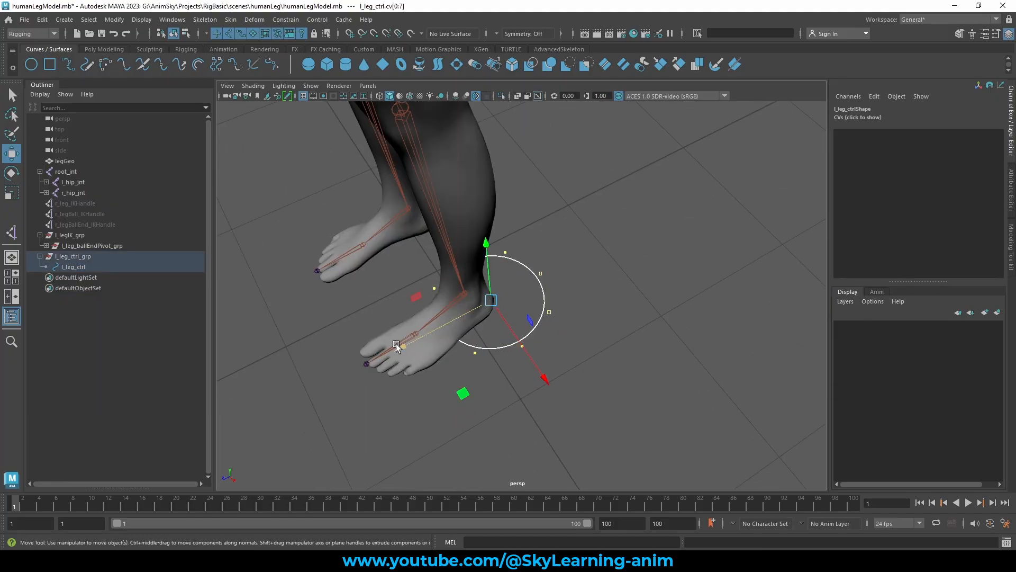
pyautogui.moveTo(402, 347); pyautogui.dragTo(363, 368)
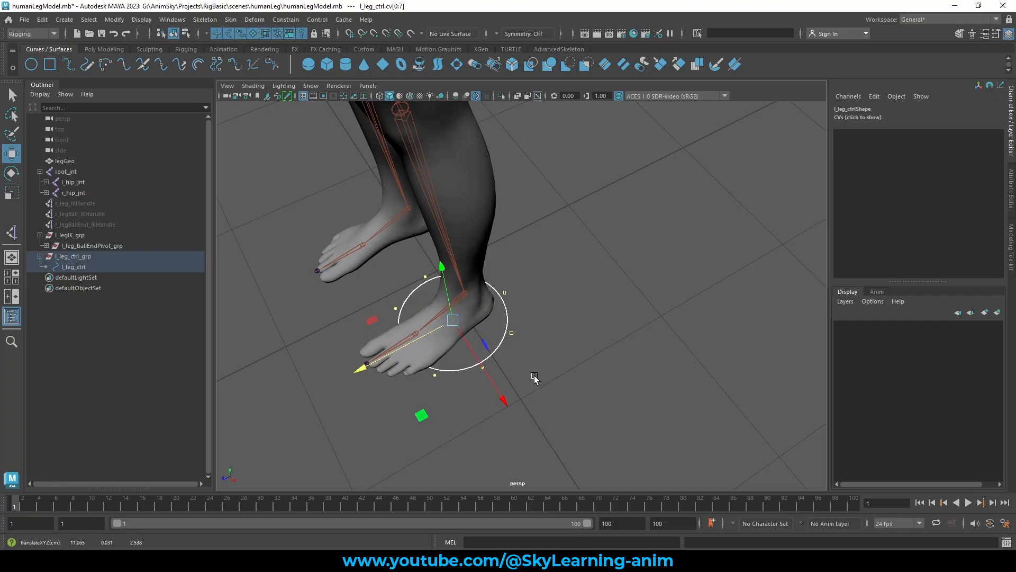
# Select the front CV of the l_leg_ctrl curve in isolation and, with the legs shown, pull it forward along Z past the toes.
pyautogui.keyDown('alt'); pyautogui.moveTo(535, 378); pyautogui.dragTo(585, 384); pyautogui.keyUp('alt')
pyautogui.click(501, 95)
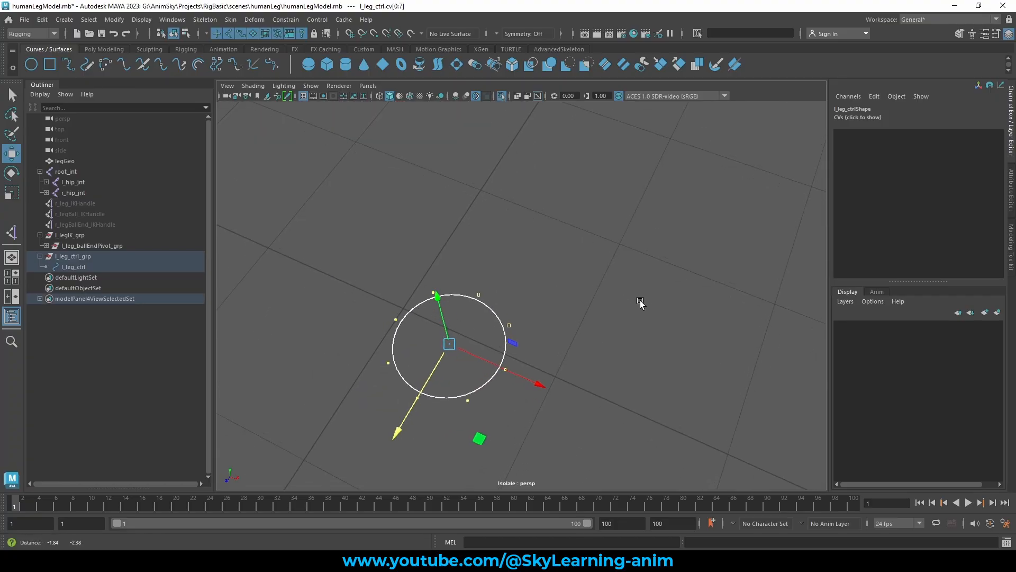
pyautogui.moveTo(430, 399); pyautogui.dragTo(405, 346)
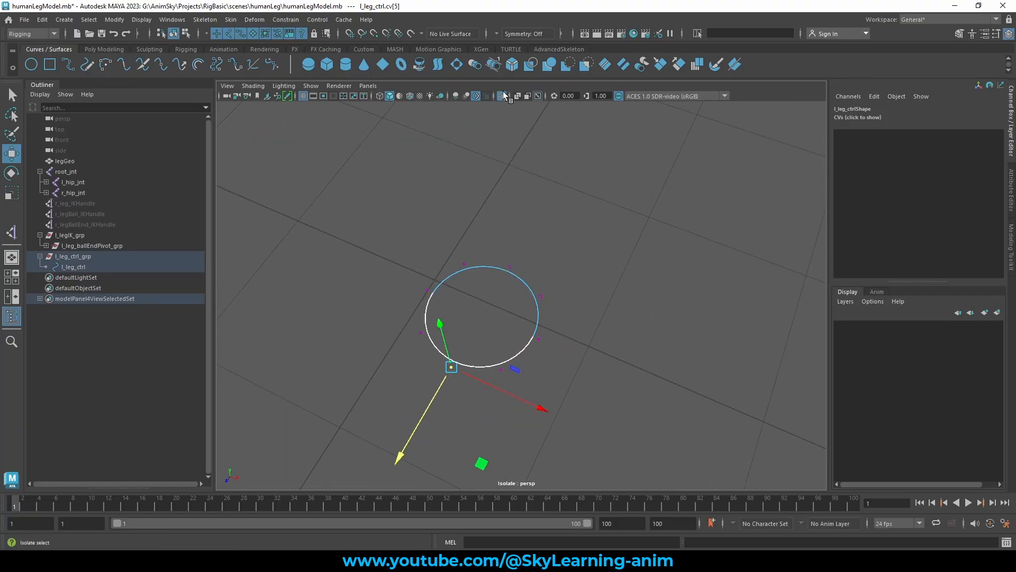
pyautogui.click(501, 96)
pyautogui.keyDown('alt'); pyautogui.moveTo(624, 415); pyautogui.dragTo(563, 416); pyautogui.keyUp('alt')
pyautogui.scroll(2, 563, 416)
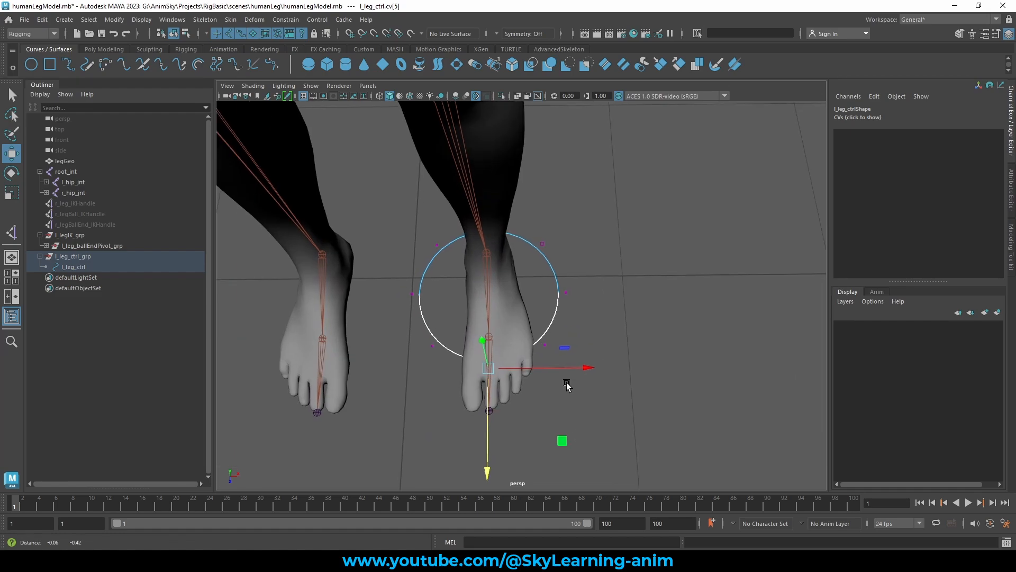
pyautogui.keyDown('alt'); pyautogui.moveTo(567, 386); pyautogui.dragTo(576, 349, button='middle'); pyautogui.keyUp('alt')
pyautogui.moveTo(494, 439); pyautogui.dragTo(495, 544)
# Move the two opposite midfoot CVs of l_leg_ctrl slightly forward along Z and scale them inward along X toward the foot.
pyautogui.click(572, 259)
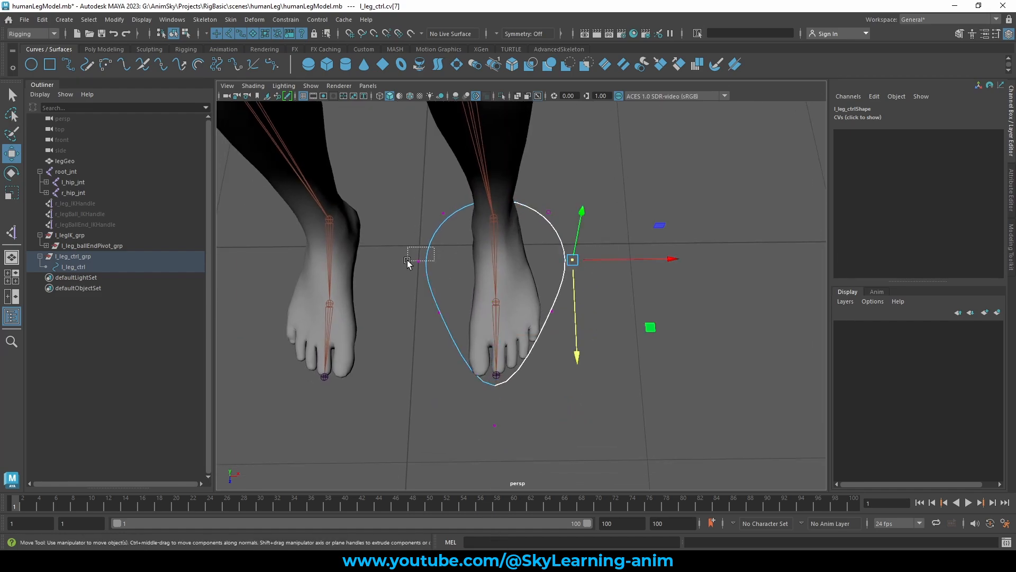
pyautogui.keyDown('shift'); pyautogui.click(418, 261); pyautogui.keyUp('shift')
pyautogui.press('e')
pyautogui.press('r')
pyautogui.press('w')
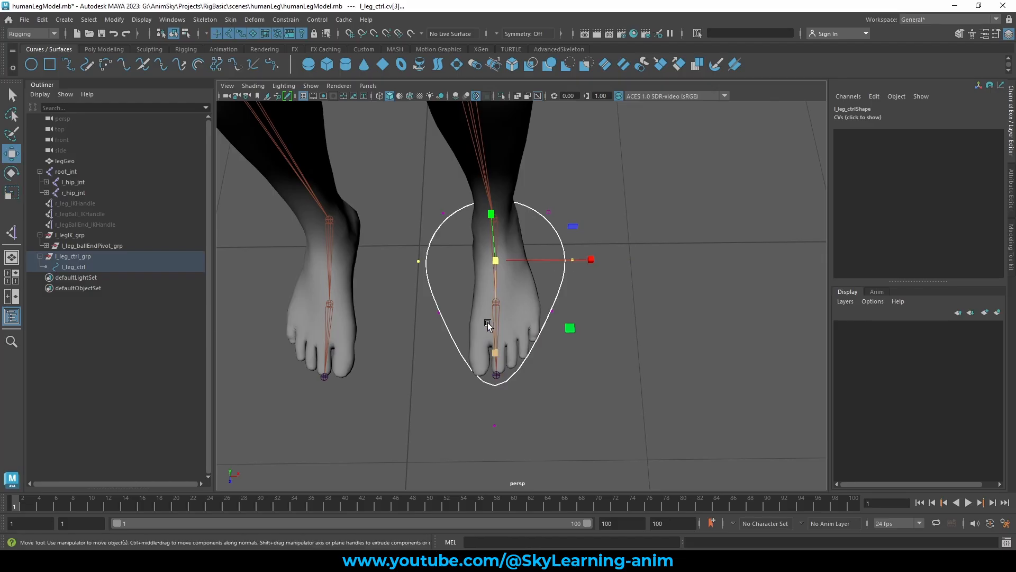
pyautogui.moveTo(493, 312); pyautogui.dragTo(494, 341)
pyautogui.press('r')
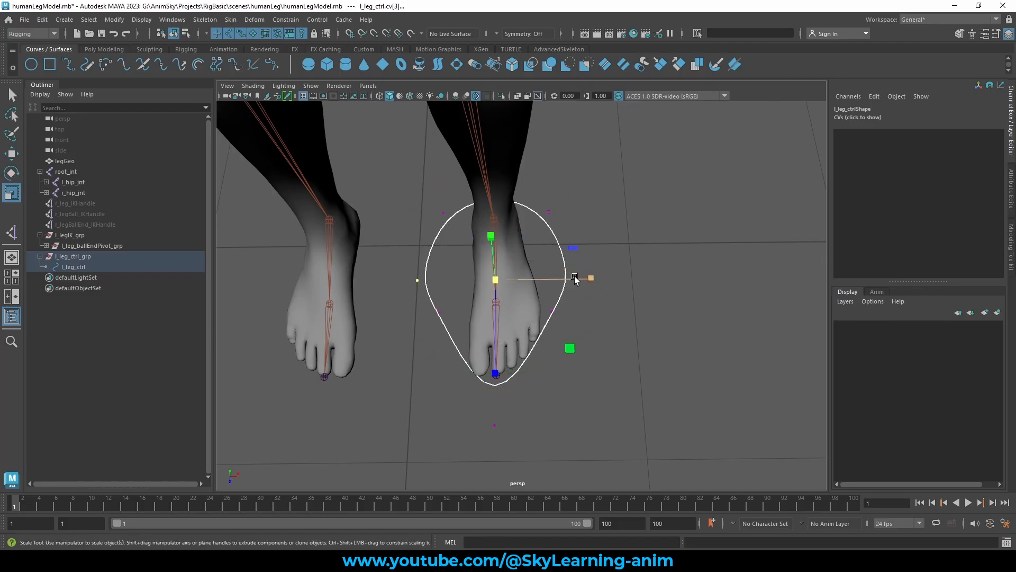
pyautogui.moveTo(593, 281); pyautogui.dragTo(546, 284)
# Adjust the CVs beside the ball of the left foot individually so the curve follows the forefoot's width.
pyautogui.click(439, 312)
pyautogui.press('w')
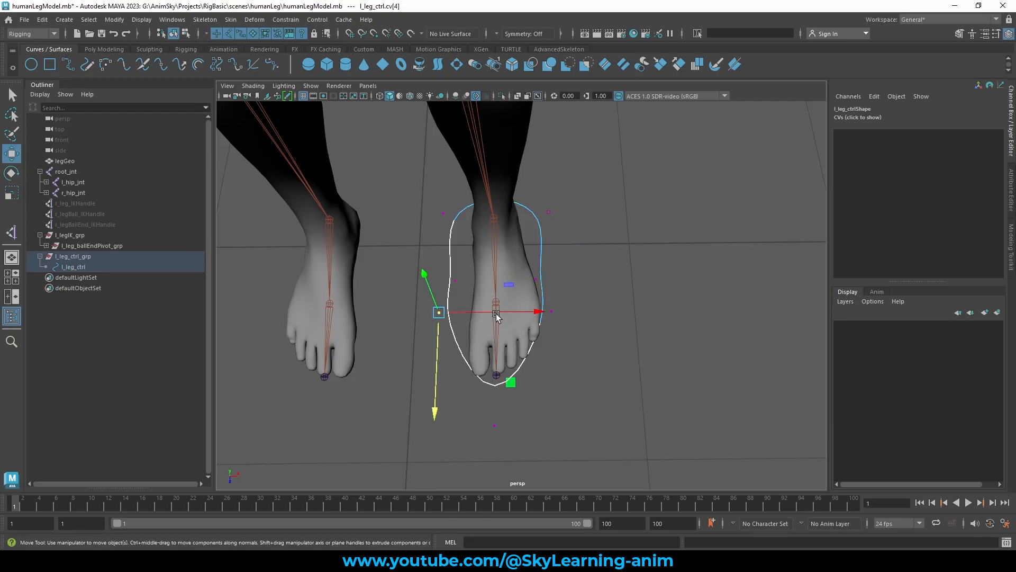
pyautogui.moveTo(504, 312)
pyautogui.mouseDown()
pyautogui.moveTo(512, 313)
pyautogui.moveTo(502, 313)
pyautogui.mouseUp()
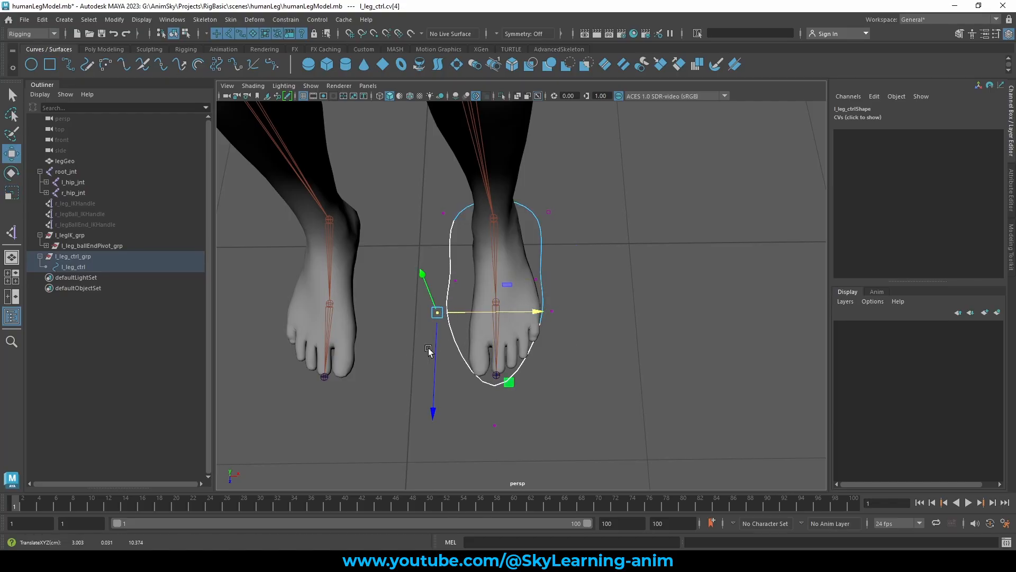
pyautogui.moveTo(502, 383); pyautogui.dragTo(510, 414)
pyautogui.click(556, 310)
pyautogui.moveTo(631, 379); pyautogui.dragTo(643, 406)
# Move both rear corner CVs inward along X and the rear-centre CV forward to about Z -7.01 to tighten the heel end.
pyautogui.keyDown('alt'); pyautogui.moveTo(561, 251); pyautogui.dragTo(360, 180); pyautogui.keyUp('alt')
pyautogui.keyDown('alt'); pyautogui.moveTo(707, 360); pyautogui.dragTo(500, 426); pyautogui.keyUp('alt')
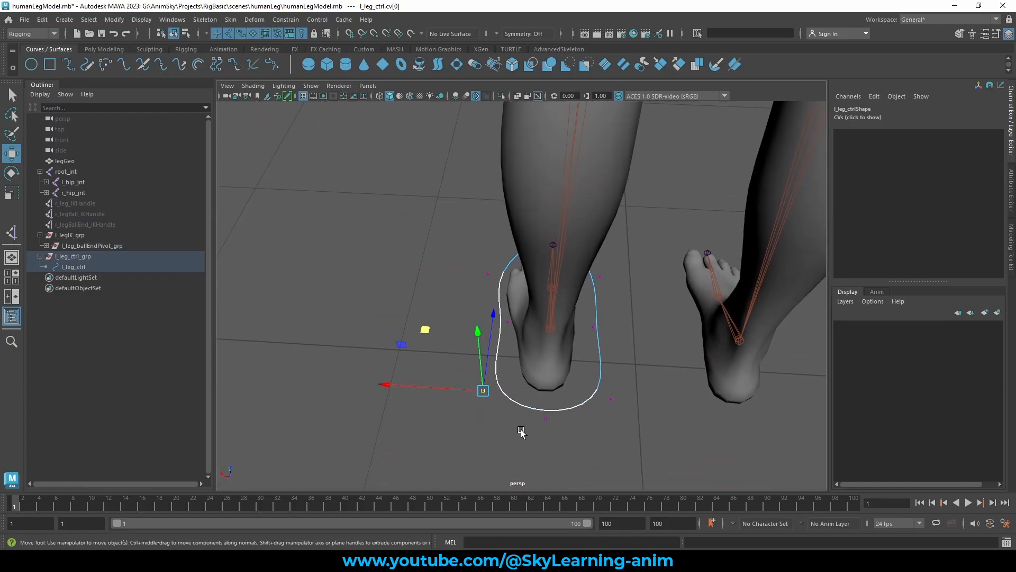
pyautogui.moveTo(440, 389); pyautogui.dragTo(455, 390)
pyautogui.moveTo(602, 397); pyautogui.dragTo(624, 414)
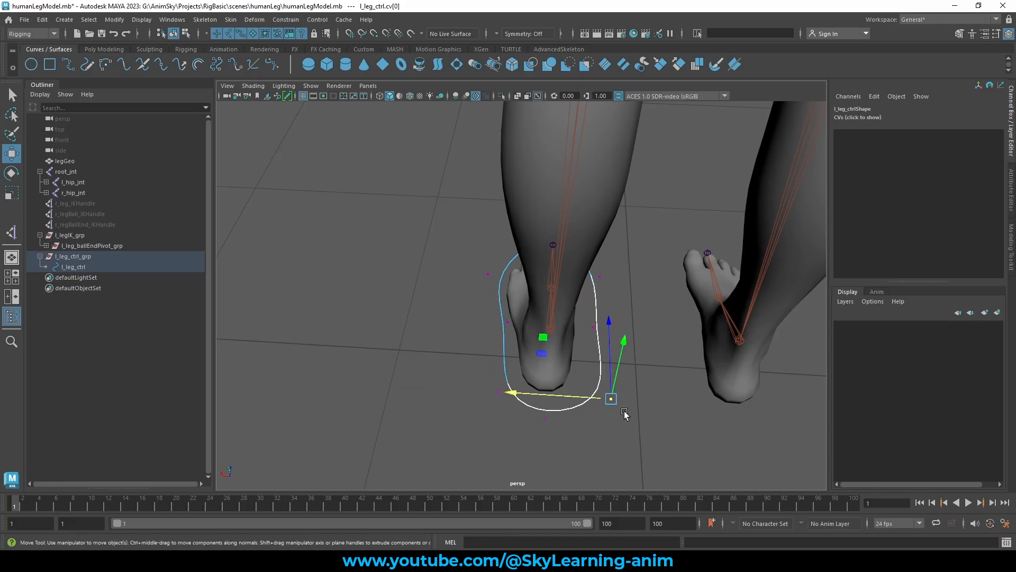
pyautogui.moveTo(549, 395); pyautogui.dragTo(537, 394)
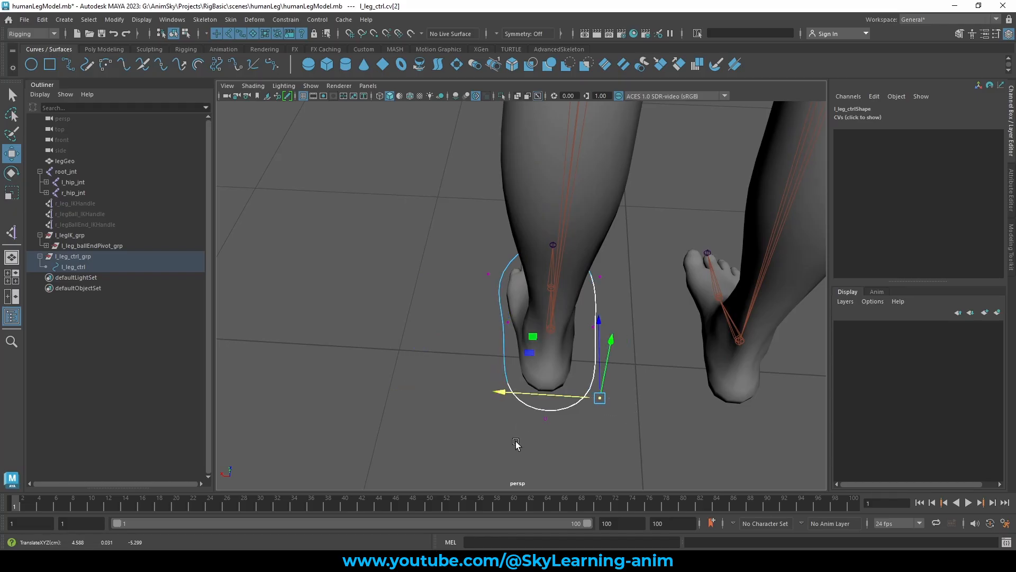
pyautogui.moveTo(519, 441); pyautogui.dragTo(569, 407)
pyautogui.keyDown('alt'); pyautogui.moveTo(576, 363); pyautogui.dragTo(544, 373); pyautogui.keyUp('alt')
pyautogui.moveTo(551, 343); pyautogui.dragTo(554, 330)
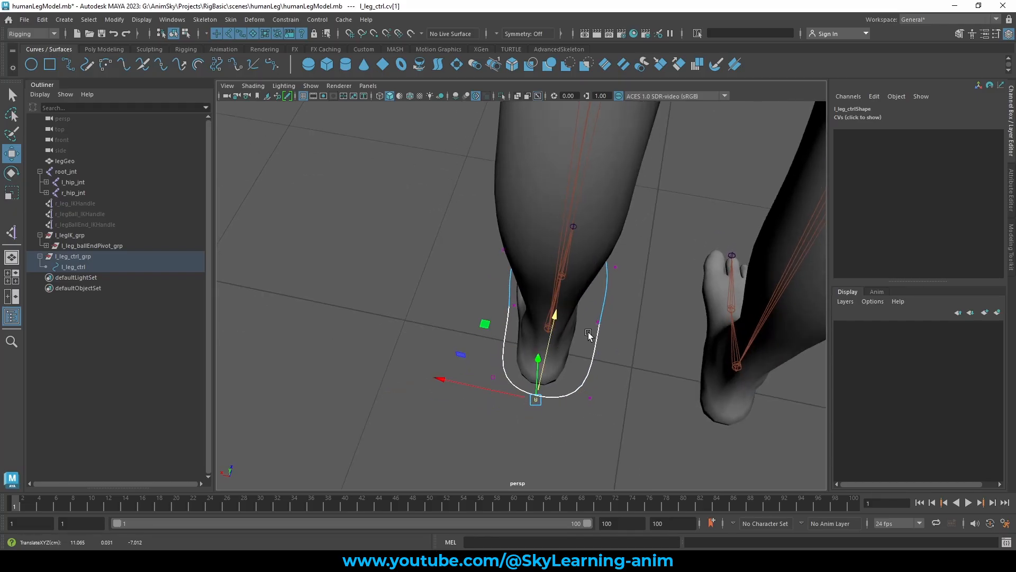
# Fine-tune the inner midfoot and front CVs to follow the foot outline, return to object selection and deselect the curve.
pyautogui.moveTo(633, 314); pyautogui.dragTo(597, 355)
pyautogui.keyDown('alt'); pyautogui.moveTo(597, 355); pyautogui.dragTo(778, 368); pyautogui.keyUp('alt')
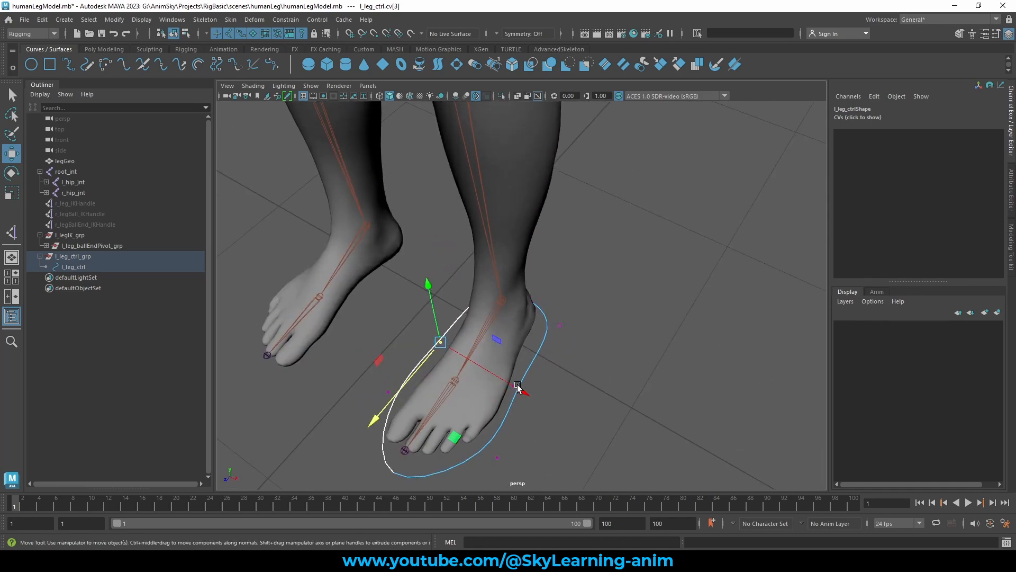
pyautogui.keyDown('alt'); pyautogui.moveTo(521, 391); pyautogui.dragTo(594, 334); pyautogui.keyUp('alt')
pyautogui.moveTo(452, 370); pyautogui.dragTo(501, 393)
pyautogui.keyDown('alt'); pyautogui.moveTo(493, 487); pyautogui.dragTo(485, 460, button='middle'); pyautogui.keyUp('alt')
pyautogui.click(524, 450)
pyautogui.moveTo(511, 450); pyautogui.dragTo(506, 465)
pyautogui.press('F8')
pyautogui.click(633, 224)
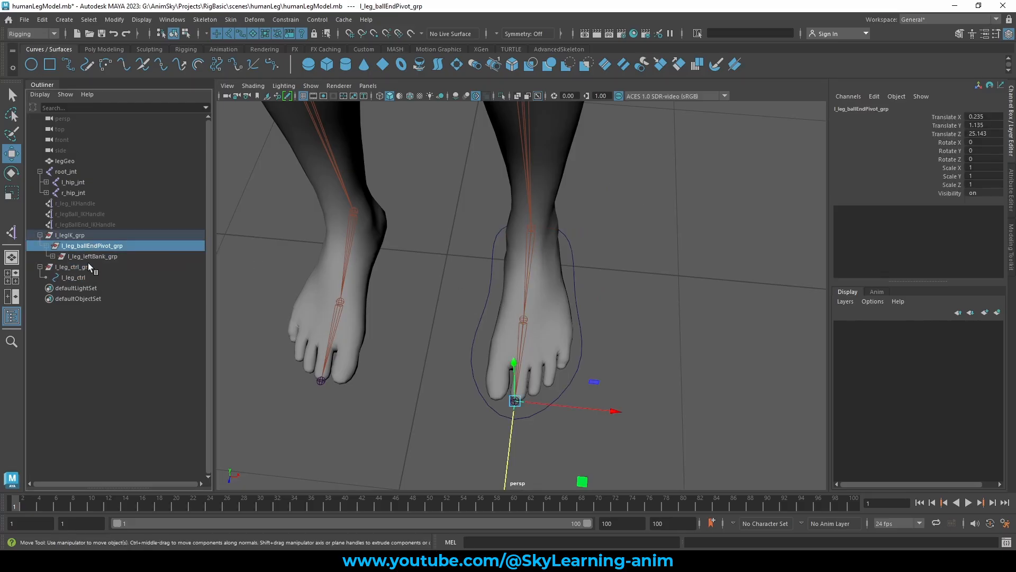
# Check the pivots of l_leg_leftBank_grp and l_legIK_grp, and parent l_legIK_grp under l_leg_ctrl.
pyautogui.click(93, 256)
pyautogui.keyDown('alt'); pyautogui.moveTo(543, 321); pyautogui.dragTo(707, 303); pyautogui.keyUp('alt')
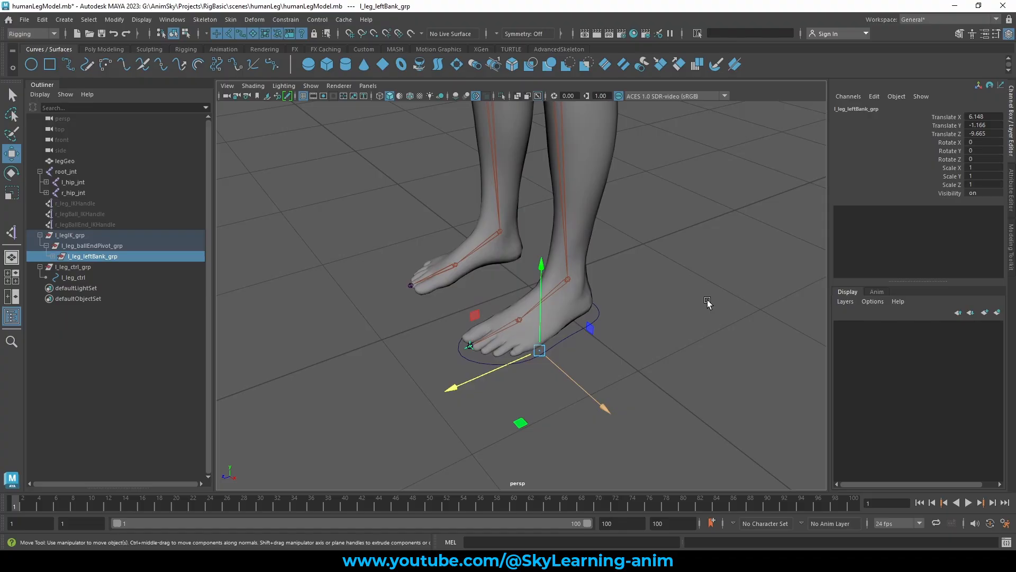
pyautogui.click(98, 236)
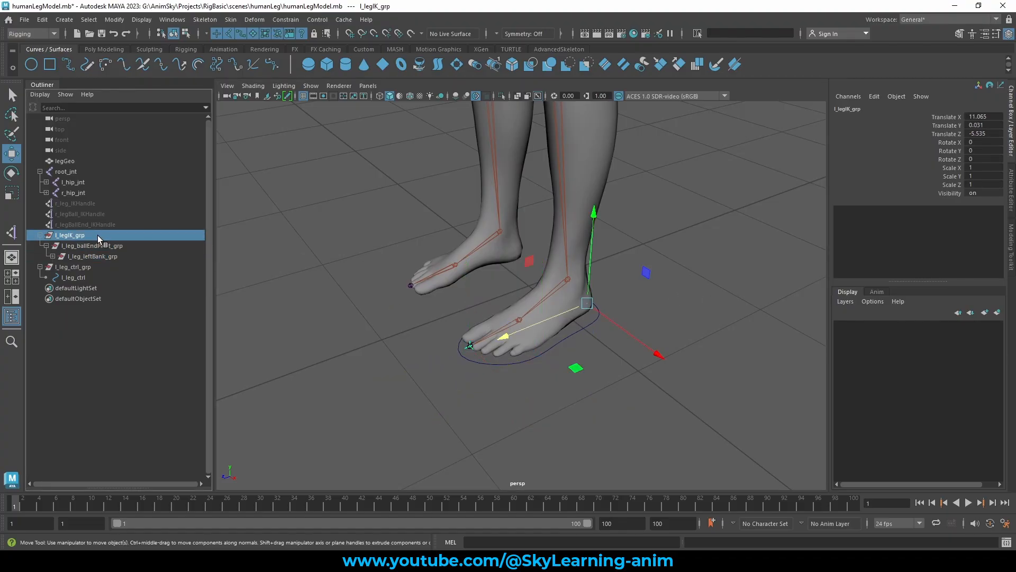
pyautogui.keyDown('alt'); pyautogui.moveTo(642, 313); pyautogui.dragTo(556, 307); pyautogui.keyUp('alt')
pyautogui.keyDown('alt'); pyautogui.moveTo(667, 313); pyautogui.dragTo(613, 312, button='right'); pyautogui.keyUp('alt')
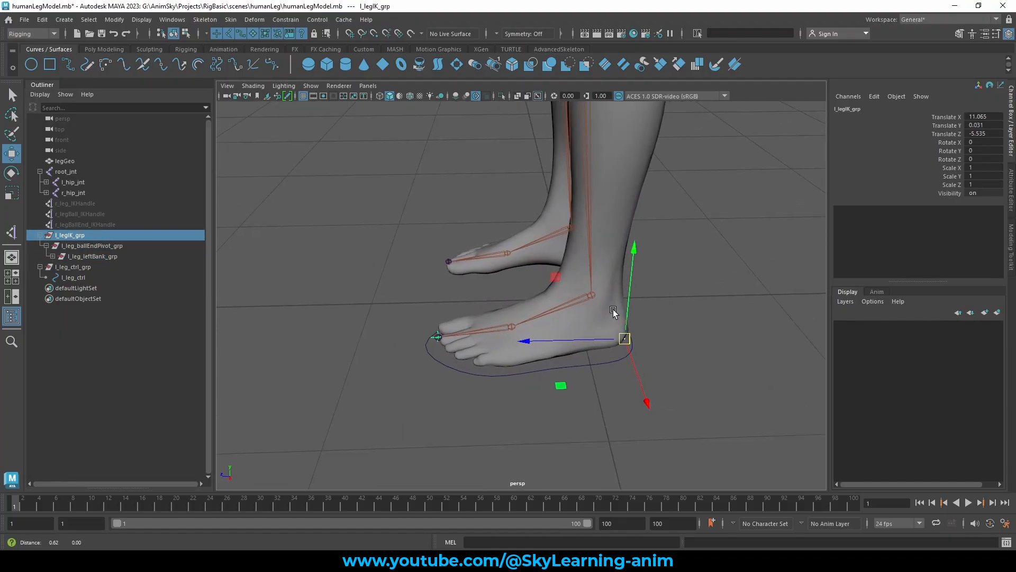
pyautogui.keyDown('alt'); pyautogui.moveTo(614, 312); pyautogui.dragTo(402, 277, button='middle'); pyautogui.keyUp('alt')
pyautogui.keyDown('ctrl'); pyautogui.click(74, 277); pyautogui.keyUp('ctrl')
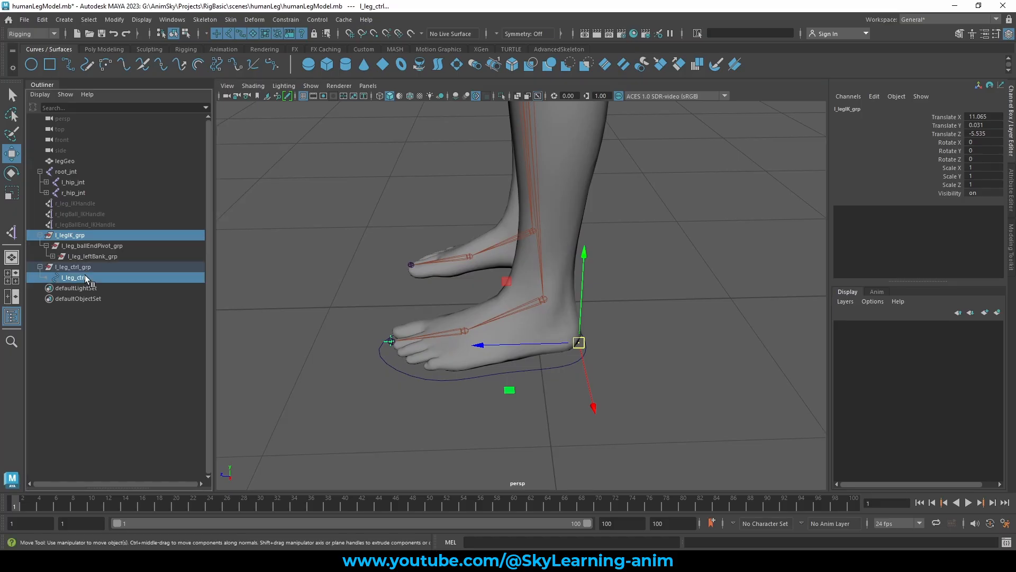
pyautogui.press('p')
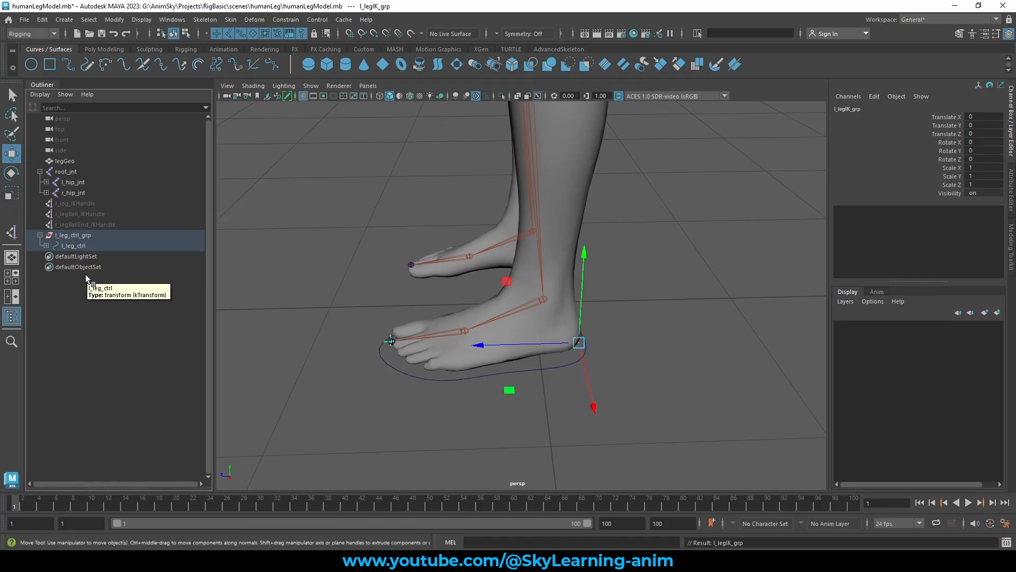
# Test-move l_leg_ctrl away from the floor with the IK group attached, and undo the move.
pyautogui.click(64, 244)
pyautogui.keyDown('alt'); pyautogui.moveTo(659, 307); pyautogui.dragTo(643, 305, button='right'); pyautogui.keyUp('alt')
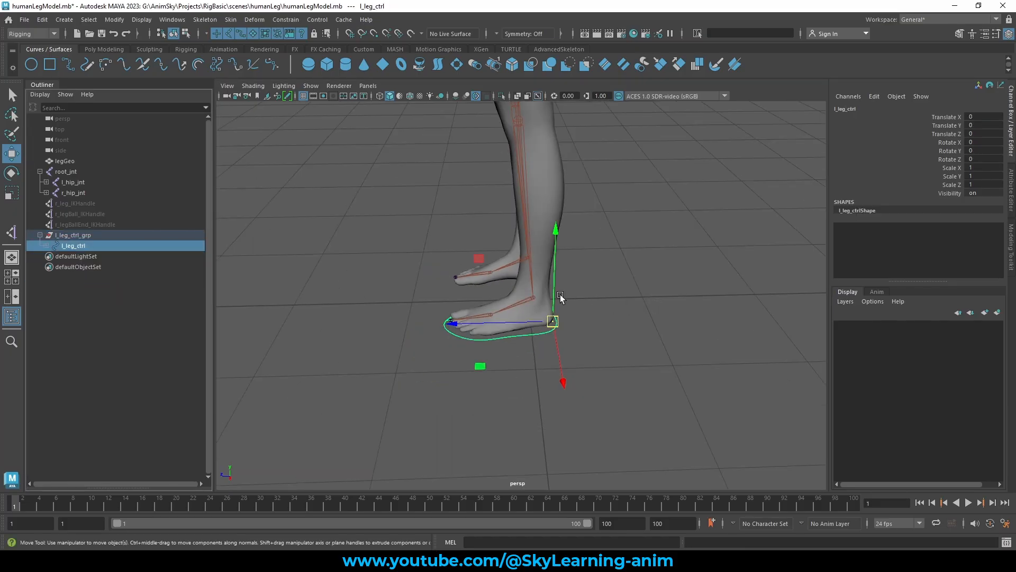
pyautogui.moveTo(480, 261); pyautogui.dragTo(376, 222)
pyautogui.hotkey('ctrl', 'z')
# Select l_leg_ctrl_grp to check its pivot, and undo back past the parenting of l_legIK_grp under l_leg_ctrl.
pyautogui.keyDown('alt'); pyautogui.moveTo(633, 320); pyautogui.dragTo(683, 326); pyautogui.keyUp('alt')
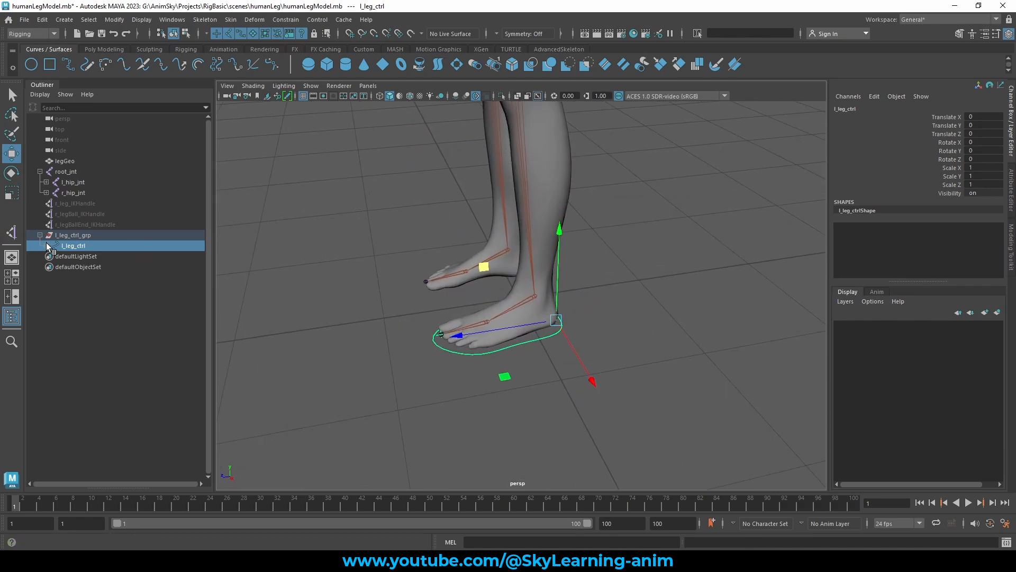
pyautogui.click(79, 235)
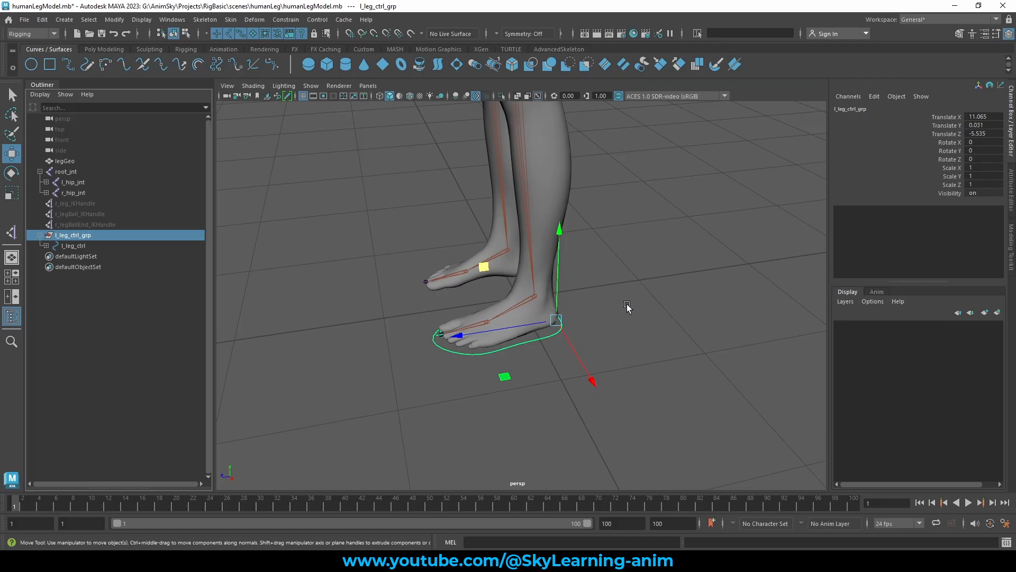
pyautogui.keyDown('alt'); pyautogui.moveTo(627, 307); pyautogui.dragTo(598, 295); pyautogui.keyUp('alt')
pyautogui.hotkey('ctrl', 'z')
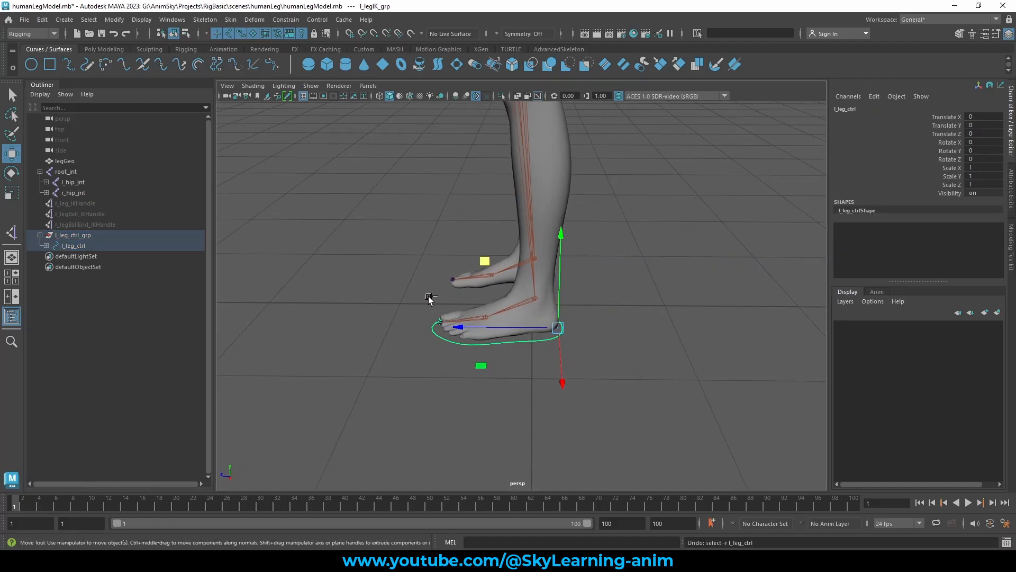
pyautogui.hotkey('ctrl', 'z')
# Select l_leg_ctrl_grp, try moving it forward along Z by about 2.12, and undo the move.
pyautogui.click(79, 245)
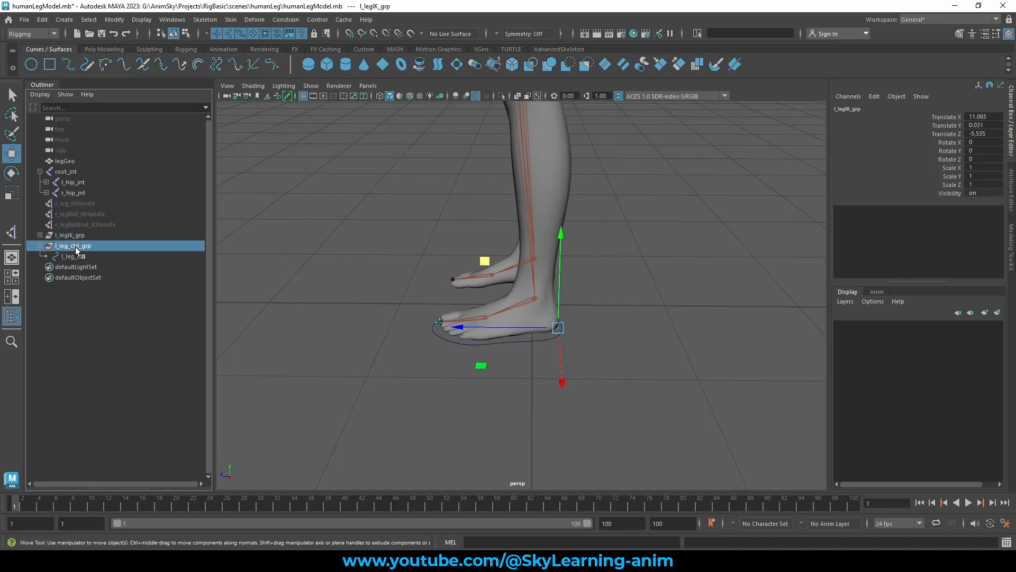
pyautogui.moveTo(697, 334)
pyautogui.keyDown('alt'); pyautogui.mouseDown()
pyautogui.moveTo(666, 347)
pyautogui.moveTo(683, 340)
pyautogui.mouseUp(); pyautogui.keyUp('alt')
pyautogui.scroll(5, 666, 348)
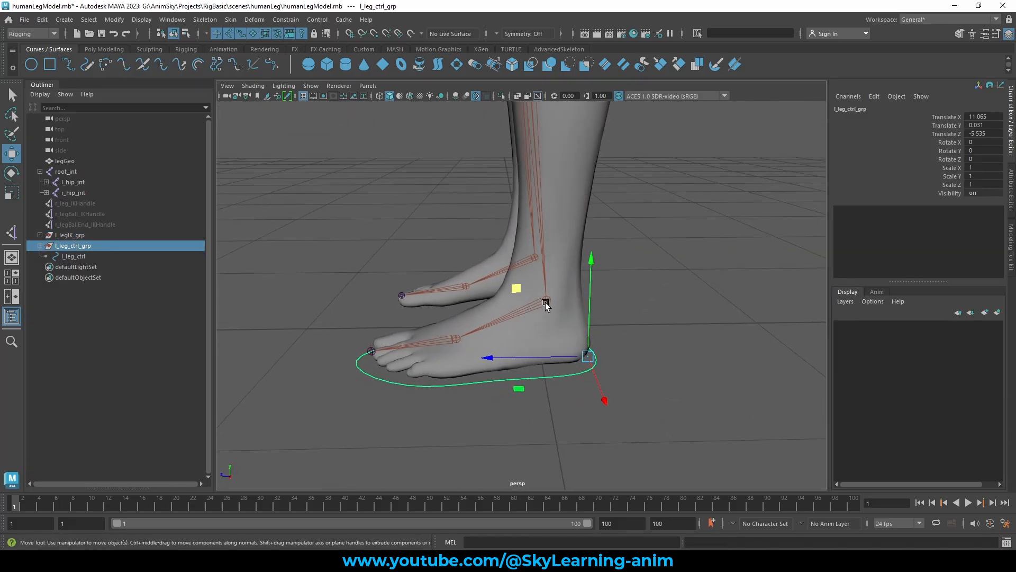
pyautogui.keyDown('alt'); pyautogui.moveTo(551, 315); pyautogui.dragTo(491, 364); pyautogui.keyUp('alt')
pyautogui.hotkey('ctrl', 'z')
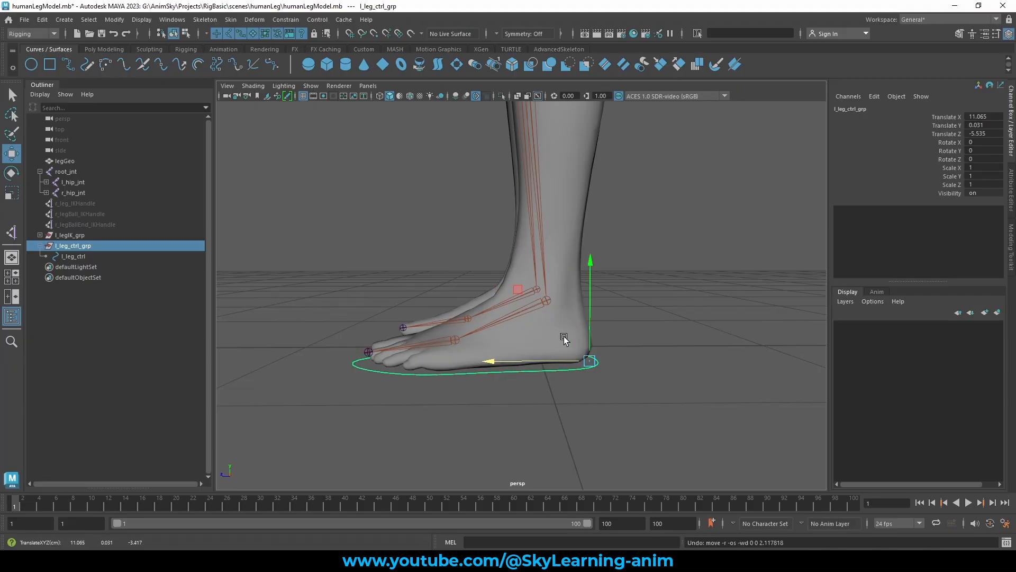
# Match only the translation of l_leg_ctrl_grp to the left ankle joint, l_ankle_jnt.
pyautogui.keyDown('shift'); pyautogui.click(535, 310); pyautogui.keyUp('shift')
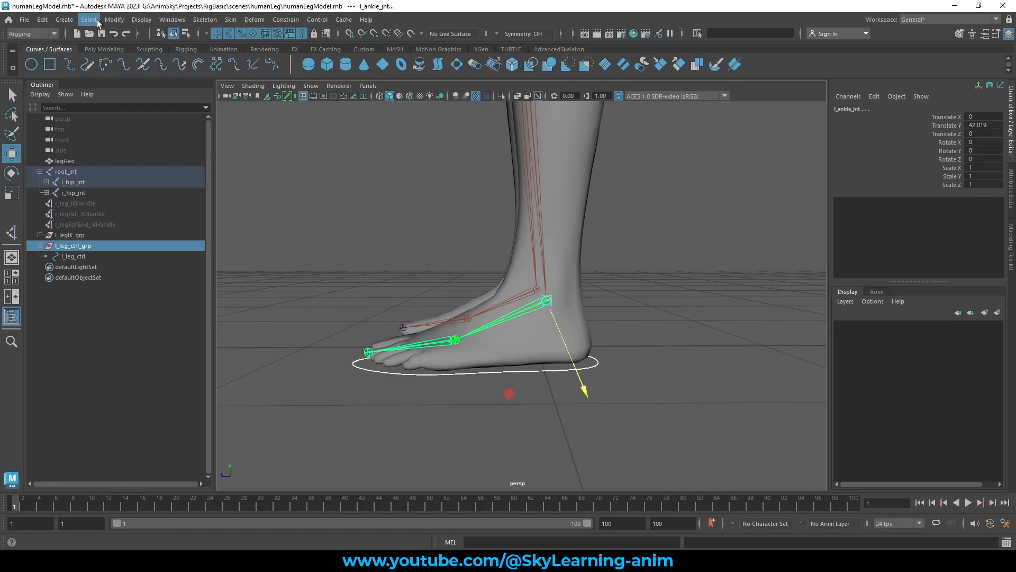
pyautogui.click(114, 20)
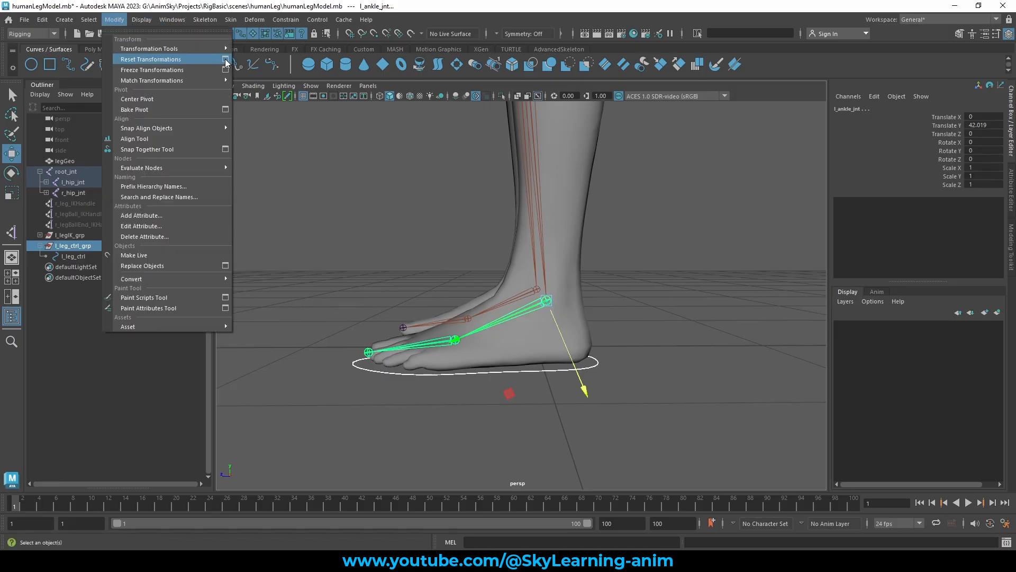
pyautogui.moveTo(203, 49)
pyautogui.moveTo(198, 80)
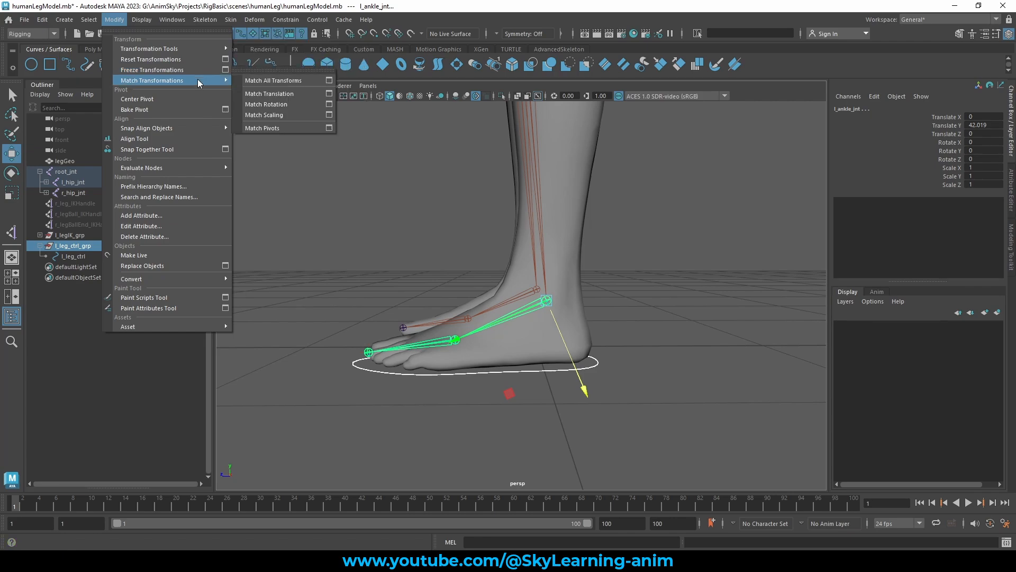
pyautogui.click(287, 95)
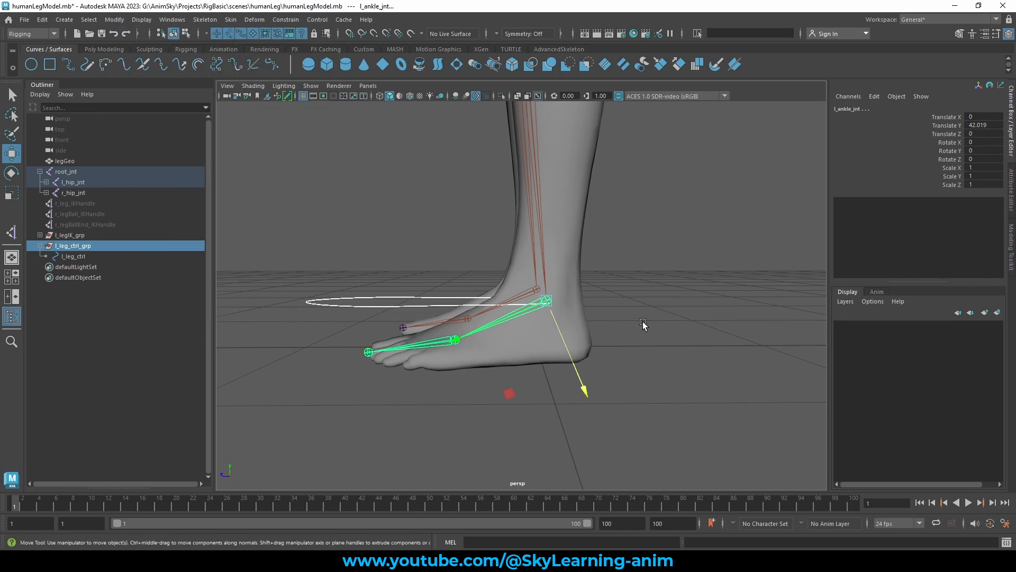
# Set the Translate Y of l_leg_ctrl_grp to 0 so the control group sits on the floor.
pyautogui.click(73, 245)
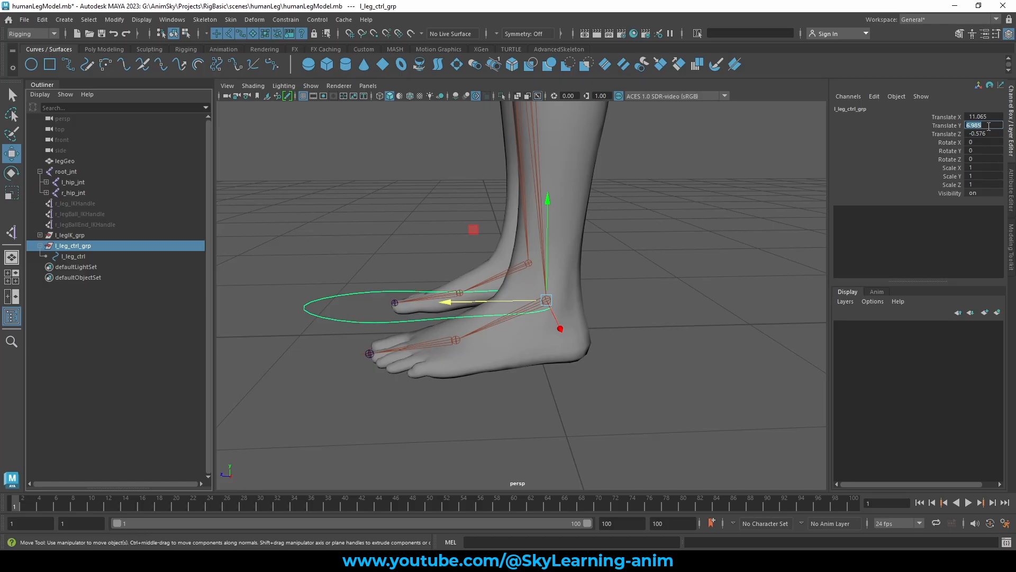
pyautogui.write('0')
pyautogui.press('Return')
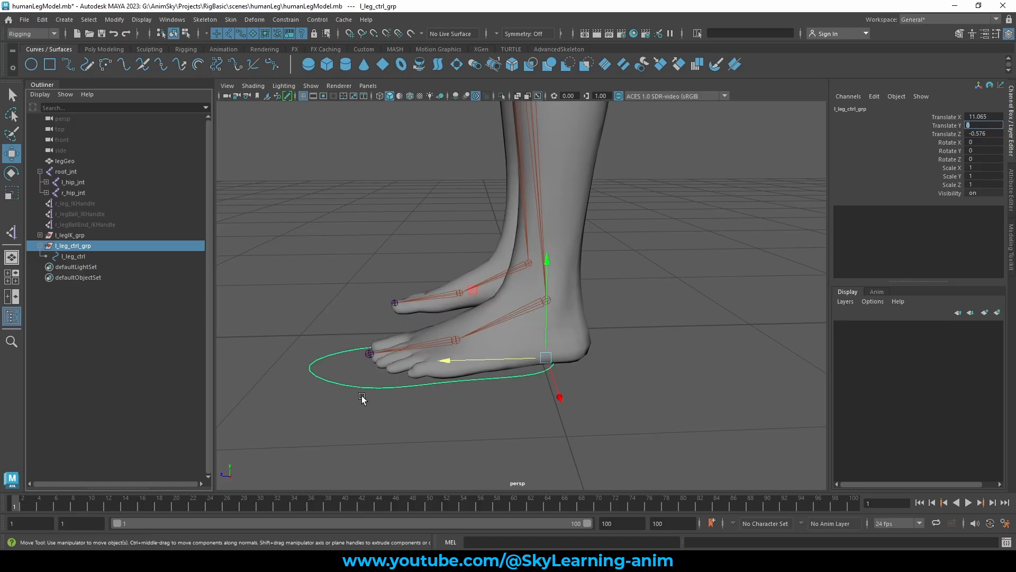
# Isolate l_leg_ctrl to select all its CVs, and with the legs shown move them back along Z to about 8.86, around the foot.
pyautogui.click(335, 381)
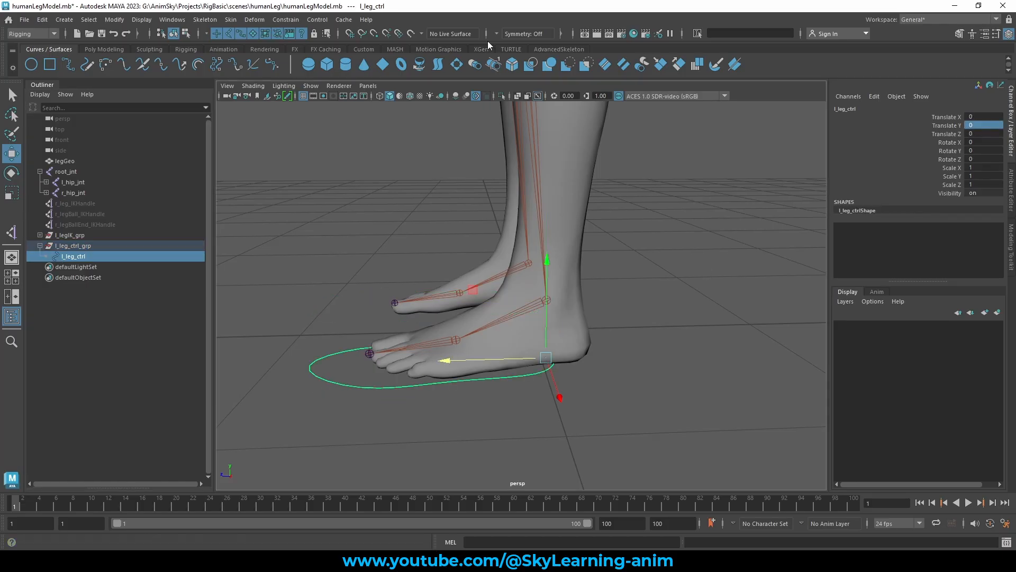
pyautogui.click(502, 96)
pyautogui.moveTo(717, 256); pyautogui.dragTo(239, 445)
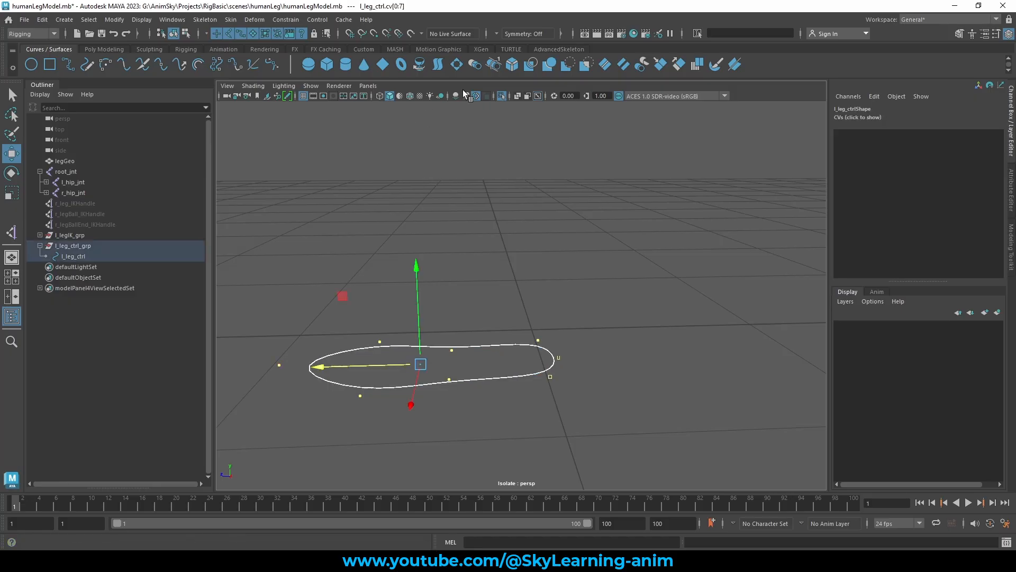
pyautogui.click(502, 96)
pyautogui.moveTo(321, 369); pyautogui.dragTo(365, 370)
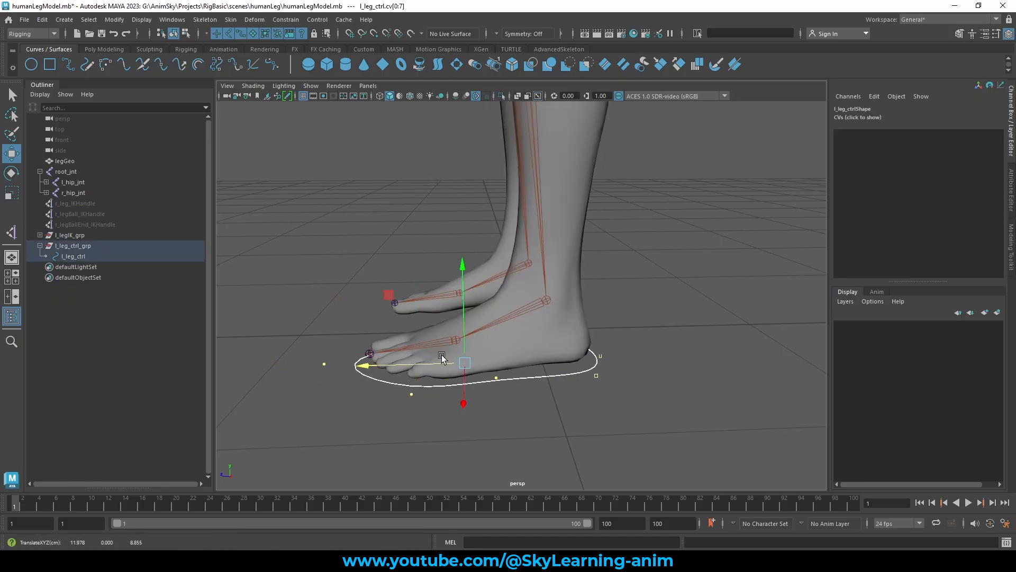
# Return l_leg_ctrl from CV editing to object mode and clear the selection.
pyautogui.keyDown('alt'); pyautogui.moveTo(445, 356); pyautogui.dragTo(516, 389); pyautogui.keyUp('alt')
pyautogui.rightClick(685, 199)
pyautogui.moveTo(686, 200); pyautogui.dragTo(746, 182, button='right')
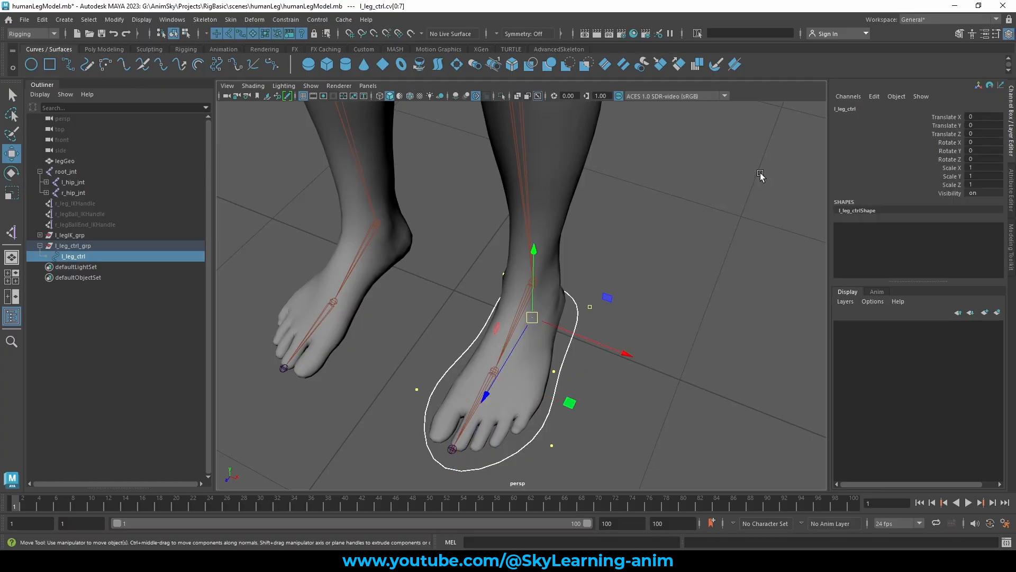
pyautogui.click(761, 176)
# Parent l_legIK_grp under the l_leg_ctrl curve.
pyautogui.keyDown('alt'); pyautogui.moveTo(602, 245); pyautogui.dragTo(532, 217); pyautogui.keyUp('alt')
pyautogui.keyDown('alt'); pyautogui.moveTo(623, 382); pyautogui.dragTo(587, 370); pyautogui.keyUp('alt')
pyautogui.click(587, 374)
pyautogui.click(72, 235)
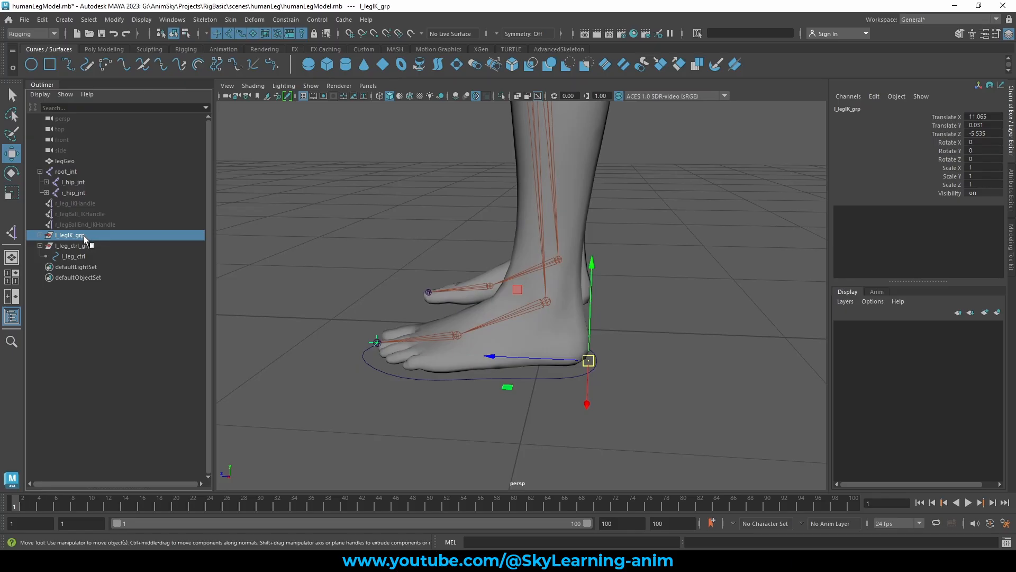
pyautogui.moveTo(84, 236); pyautogui.dragTo(86, 257, button='middle')
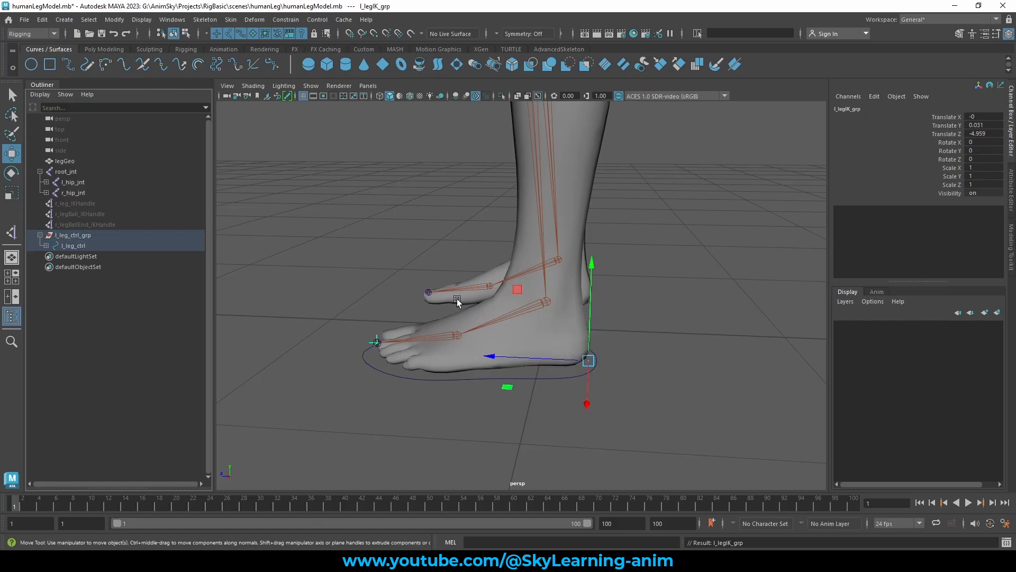
pyautogui.click(760, 313)
# Try rotating l_leg_ctrl by about 38 degrees around X and undo the rotation.
pyautogui.click(576, 378)
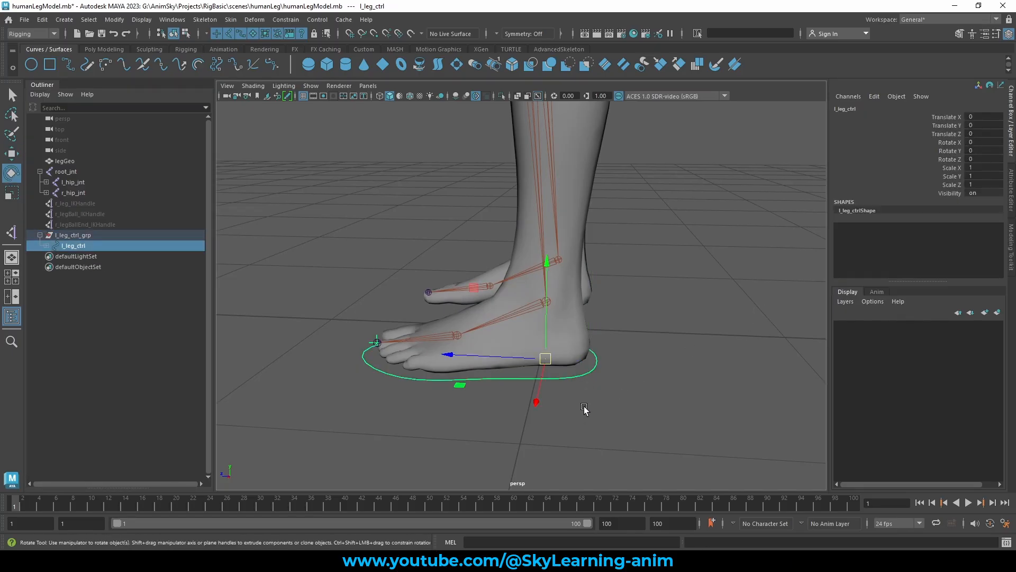
pyautogui.press('e')
pyautogui.moveTo(519, 277); pyautogui.dragTo(451, 298)
pyautogui.hotkey('ctrl', 'z')
pyautogui.press('w')
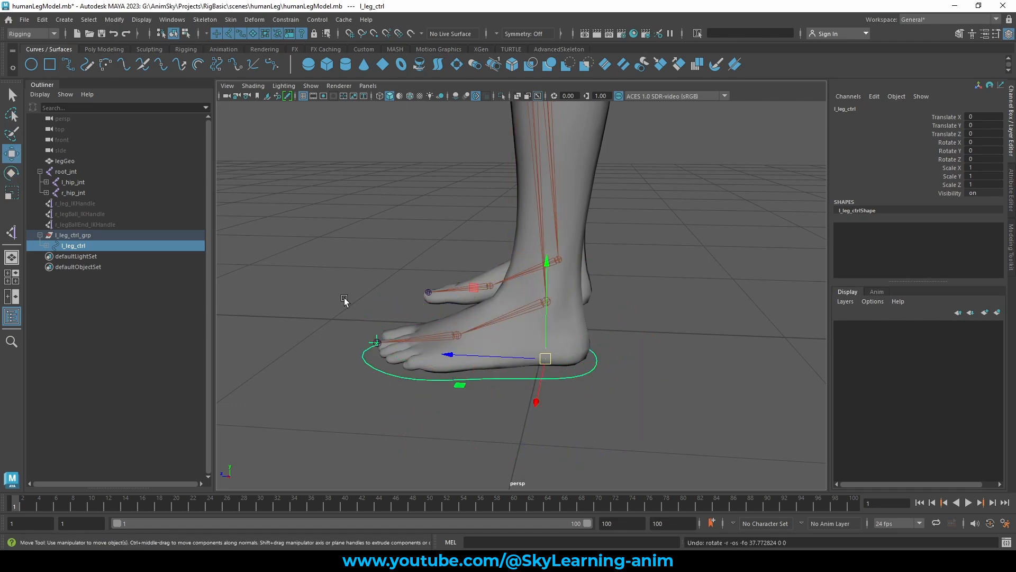
# Expand the outliner hierarchy under l_leg_ctrl, from l_legIK_grp through the pivot groups down to l_legBall_grp and the IK handles.
pyautogui.click(46, 246)
pyautogui.click(52, 256)
pyautogui.click(58, 267)
pyautogui.click(65, 277)
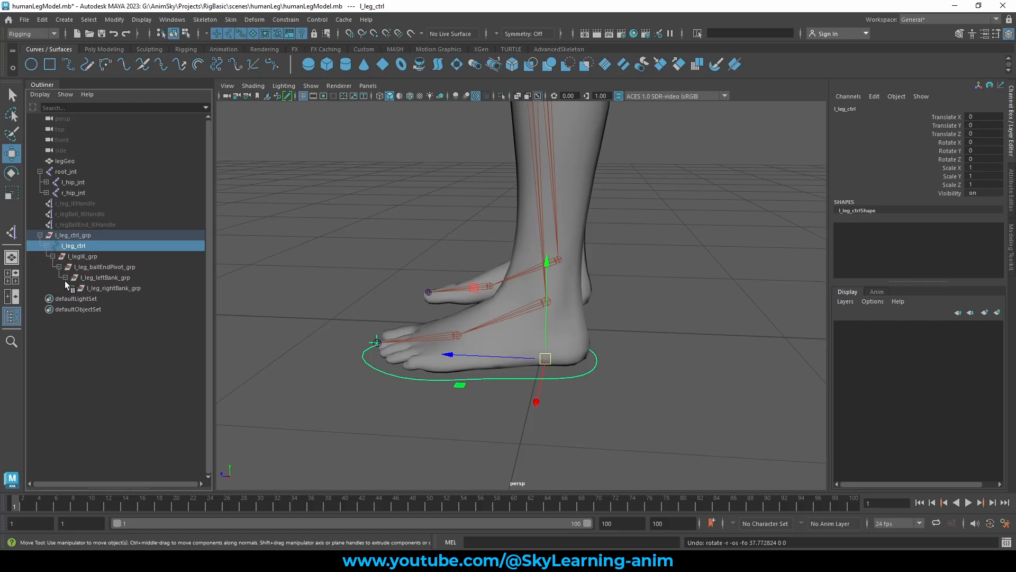
pyautogui.click(71, 288)
pyautogui.click(77, 299)
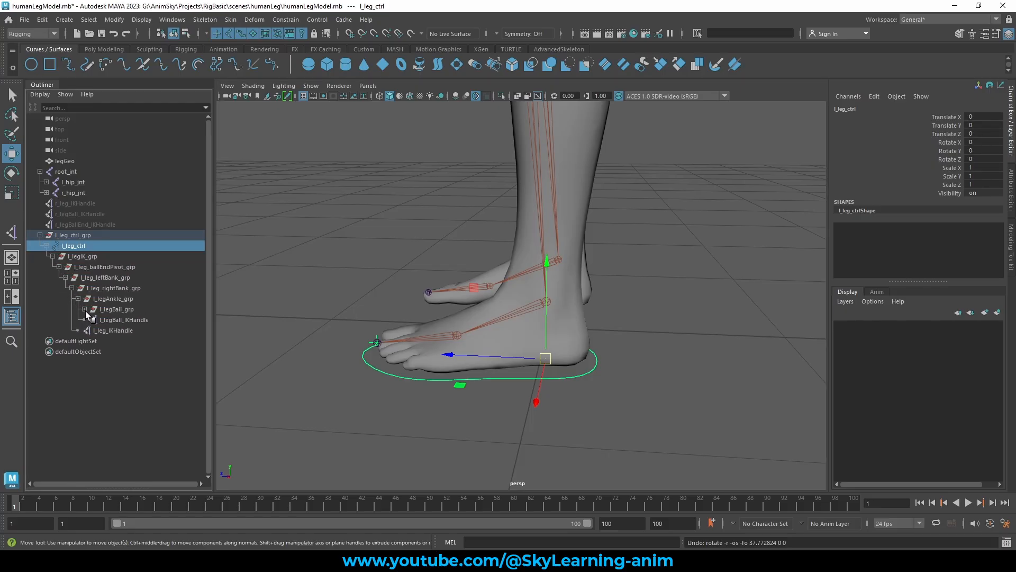
pyautogui.click(84, 309)
# Lock and hide the Scale X, Y, Z and Visibility channels of l_leg_ctrl.
pyautogui.keyDown('alt'); pyautogui.moveTo(634, 274); pyautogui.dragTo(606, 344); pyautogui.keyUp('alt')
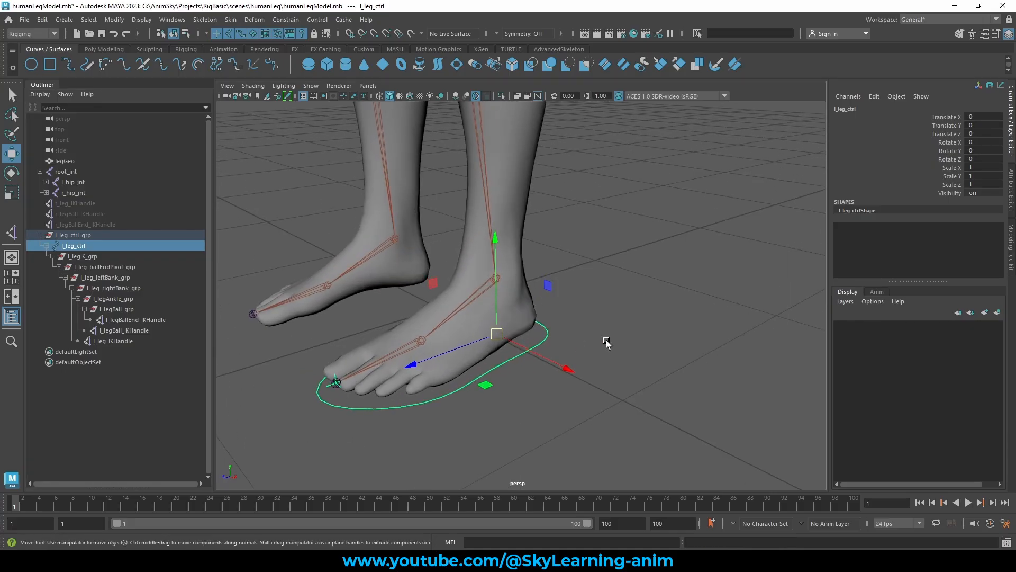
pyautogui.click(606, 344)
pyautogui.click(536, 341)
pyautogui.moveTo(947, 169); pyautogui.dragTo(952, 196)
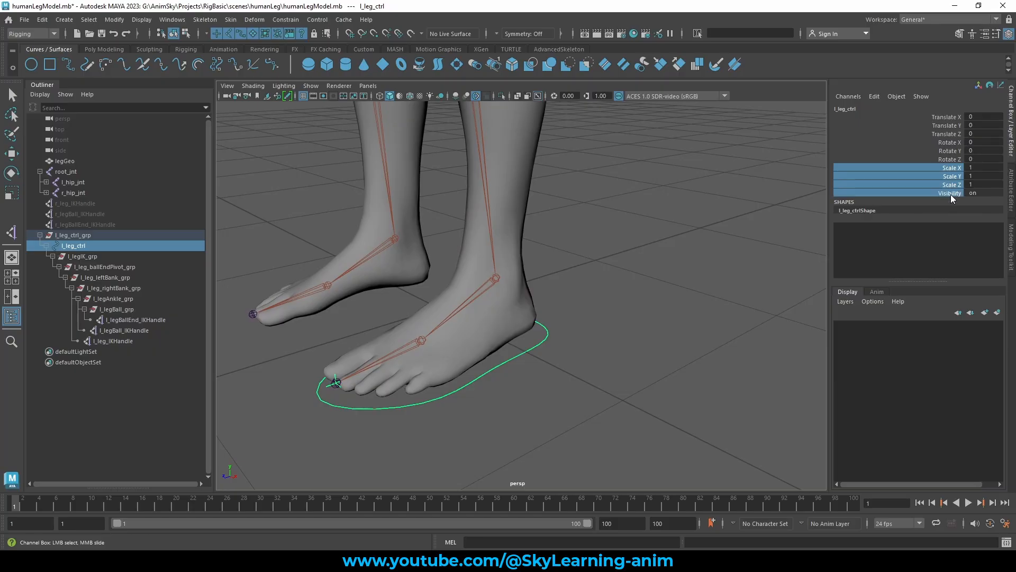
pyautogui.rightClick(952, 191)
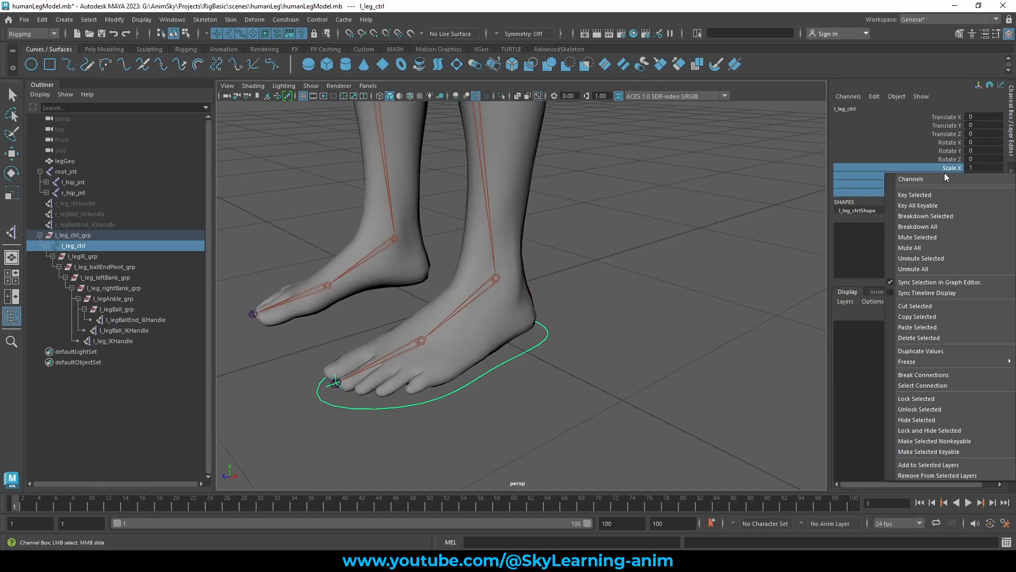
pyautogui.click(931, 430)
pyautogui.press('w')
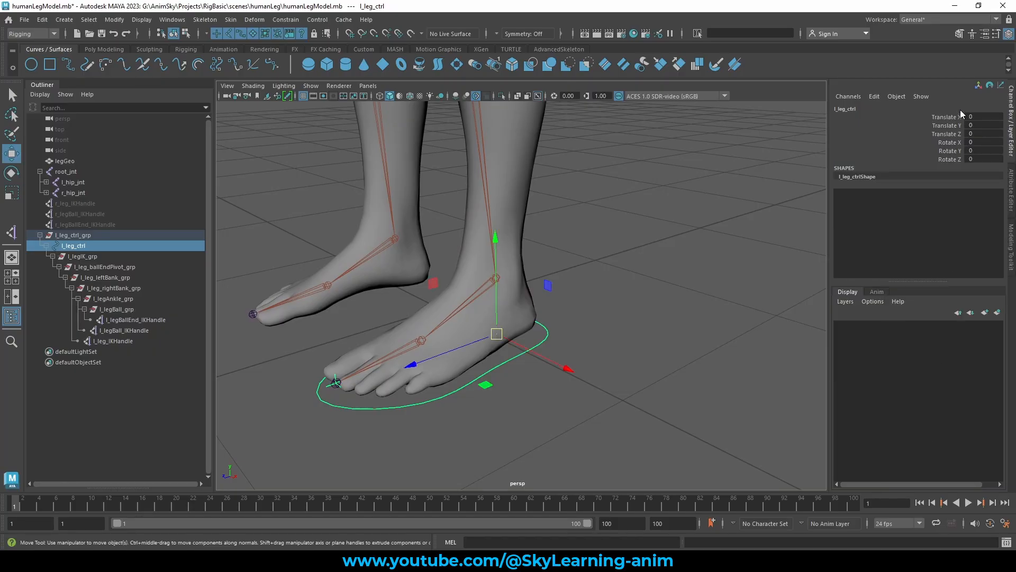
# Enable drawing overrides on the l_leg_ctrl transform and set its index colour to blue.
pyautogui.keyDown('alt'); pyautogui.moveTo(593, 221); pyautogui.dragTo(591, 236); pyautogui.keyUp('alt')
pyautogui.click(532, 333)
pyautogui.click(548, 333)
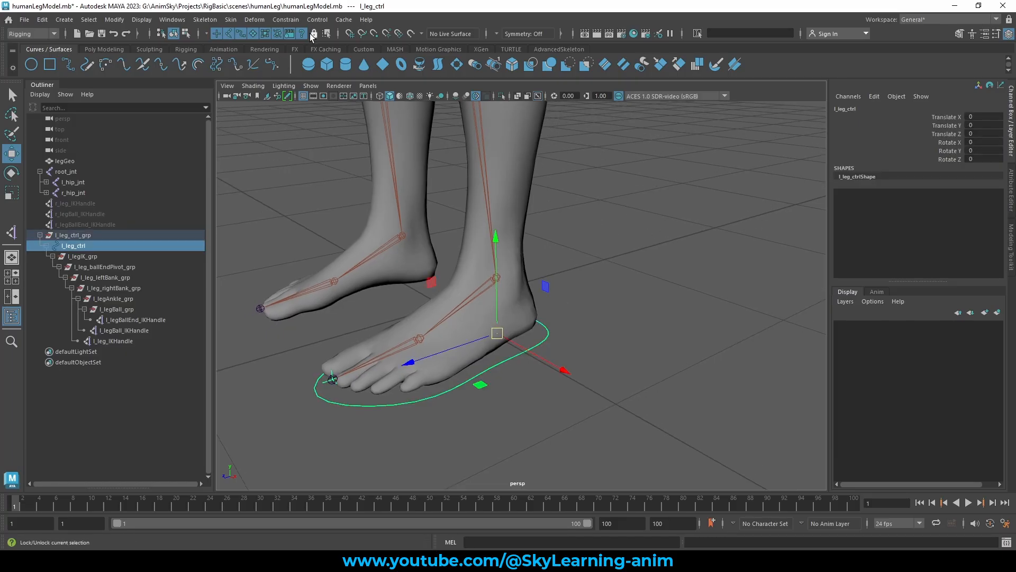
pyautogui.click(1010, 207)
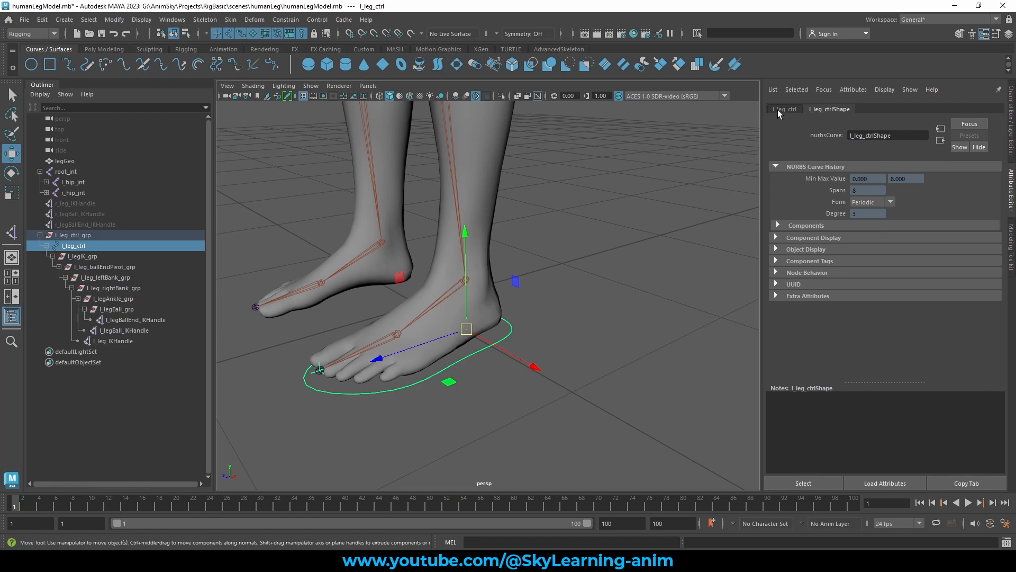
pyautogui.click(781, 109)
pyautogui.click(810, 297)
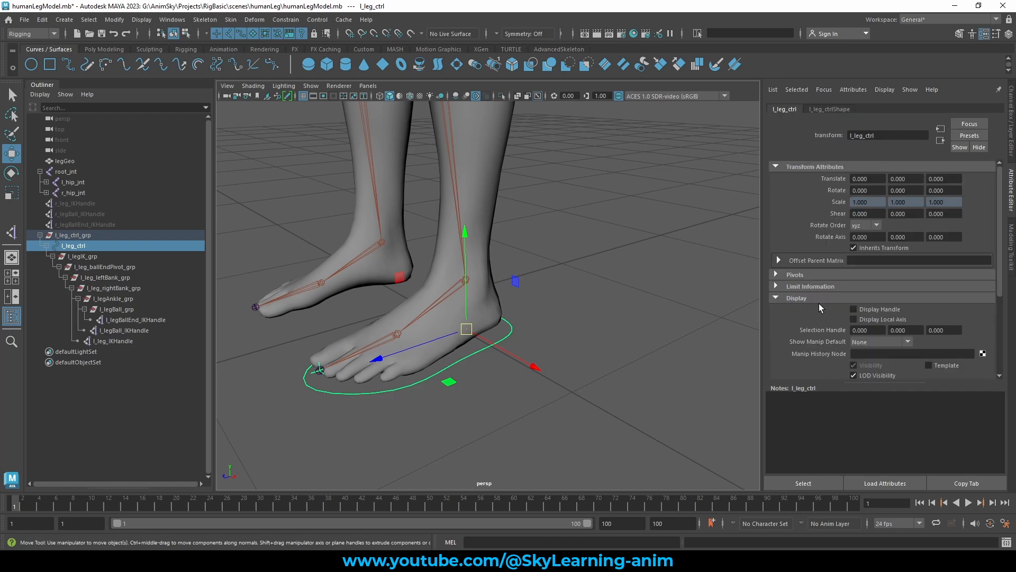
pyautogui.scroll(-3, 818, 303)
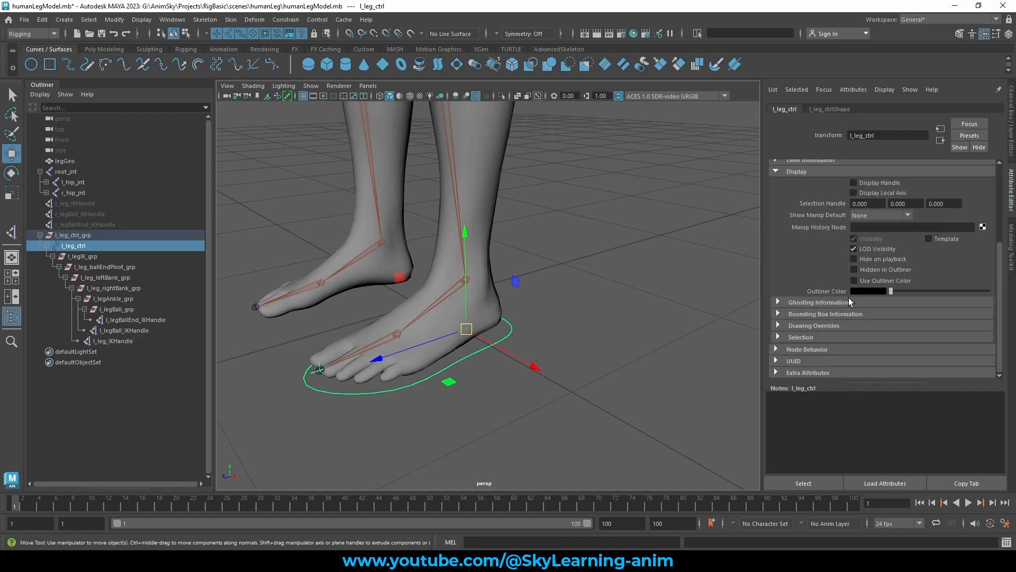
pyautogui.click(818, 325)
pyautogui.scroll(-3, 821, 323)
pyautogui.click(856, 236)
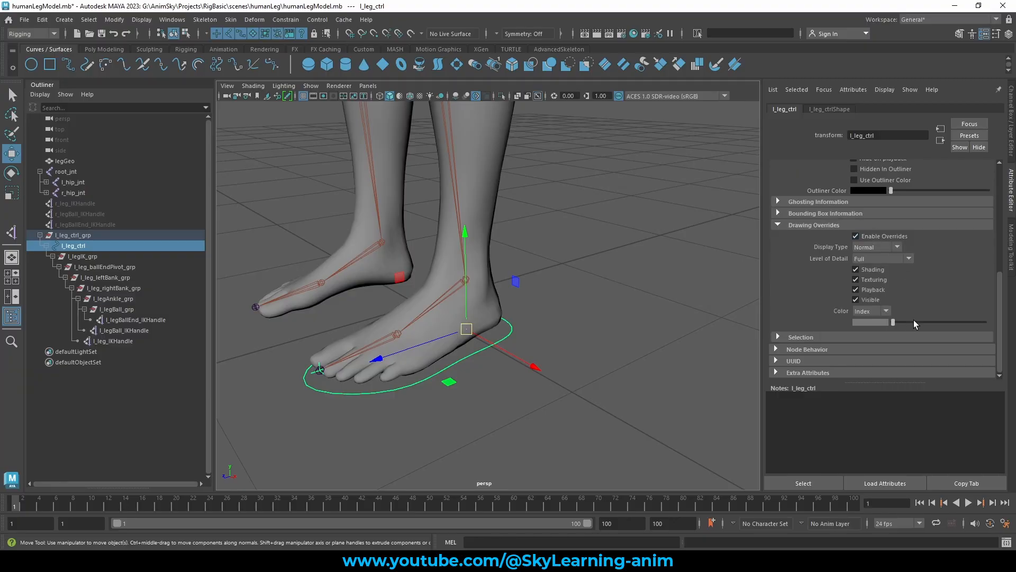
pyautogui.moveTo(893, 322); pyautogui.dragTo(910, 322)
pyautogui.click(633, 279)
pyautogui.scroll(-5, 587, 292)
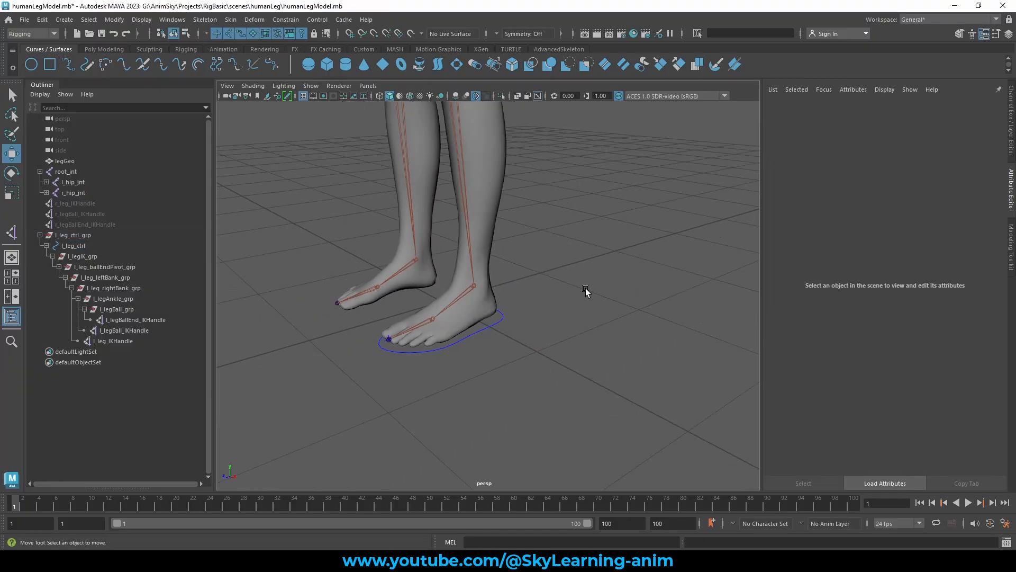
pyautogui.keyDown('alt'); pyautogui.moveTo(569, 302); pyautogui.dragTo(594, 315); pyautogui.keyUp('alt')
pyautogui.keyDown('alt'); pyautogui.moveTo(550, 287); pyautogui.dragTo(529, 217); pyautogui.keyUp('alt')
pyautogui.keyDown('alt'); pyautogui.moveTo(524, 203); pyautogui.dragTo(537, 287, button='middle'); pyautogui.keyUp('alt')
pyautogui.keyDown('alt'); pyautogui.moveTo(538, 287); pyautogui.dragTo(599, 380); pyautogui.keyUp('alt')
pyautogui.scroll(5, 564, 385)
pyautogui.keyDown('alt'); pyautogui.moveTo(598, 380); pyautogui.dragTo(614, 351, button='middle'); pyautogui.keyUp('alt')
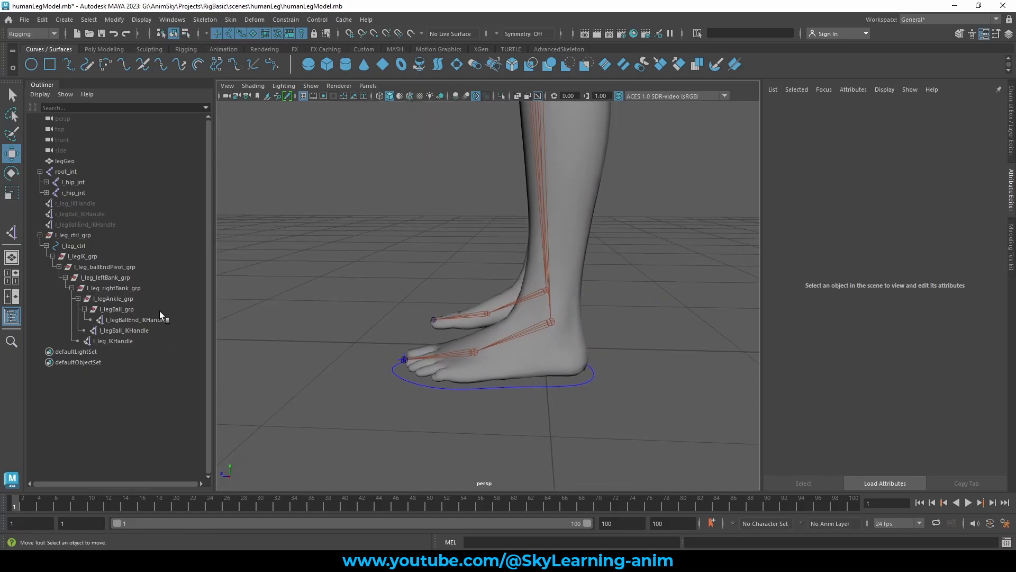
# Add a keyable float attribute heel_pivot to l_leg_ctrl with minimum -10, maximum 10 and default 0.
pyautogui.keyDown('alt'); pyautogui.moveTo(390, 356); pyautogui.dragTo(511, 385); pyautogui.keyUp('alt')
pyautogui.click(514, 389)
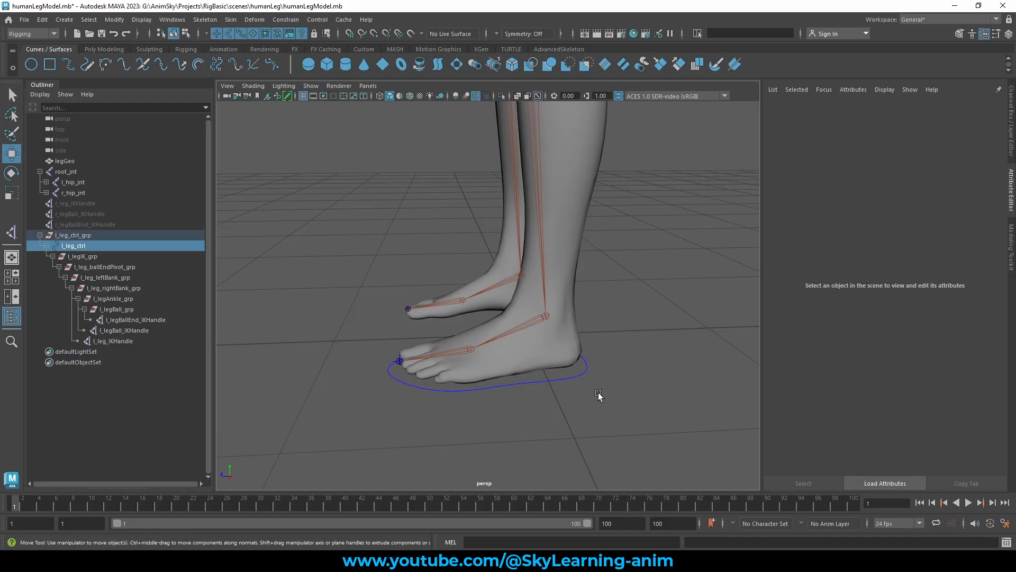
pyautogui.click(1011, 122)
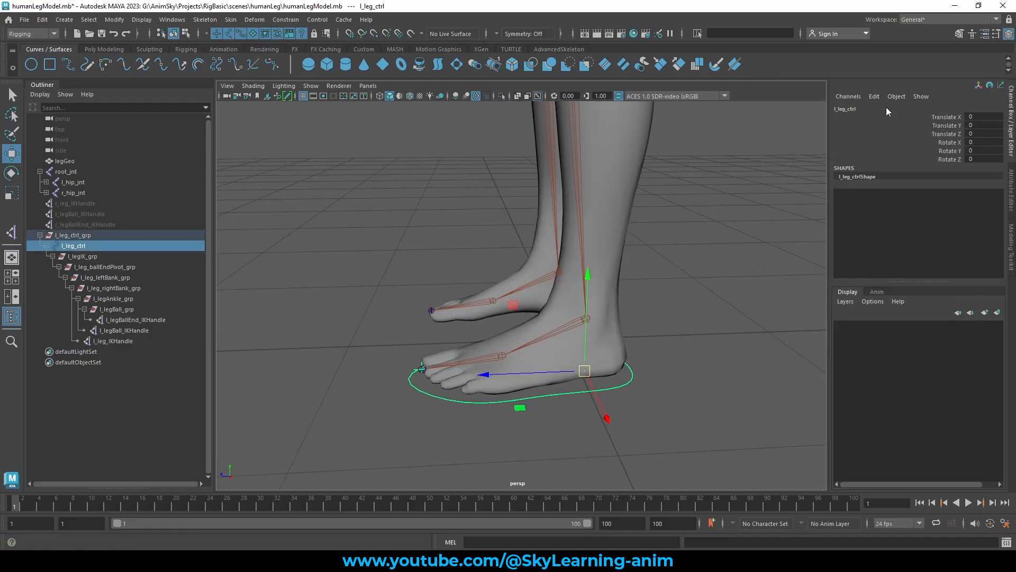
pyautogui.click(874, 97)
pyautogui.click(912, 183)
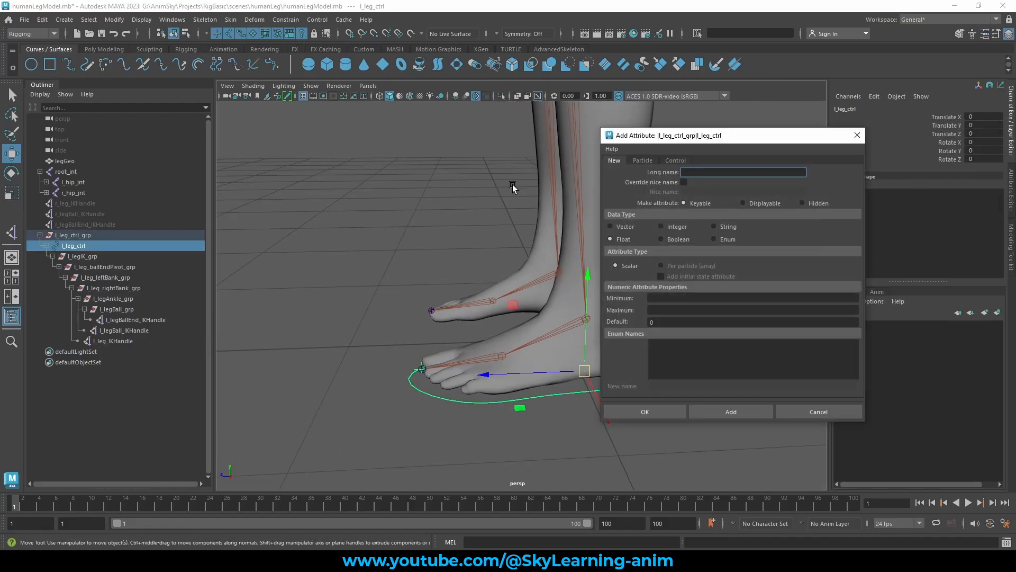
pyautogui.keyDown('alt'); pyautogui.moveTo(512, 184); pyautogui.dragTo(189, 273); pyautogui.keyUp('alt')
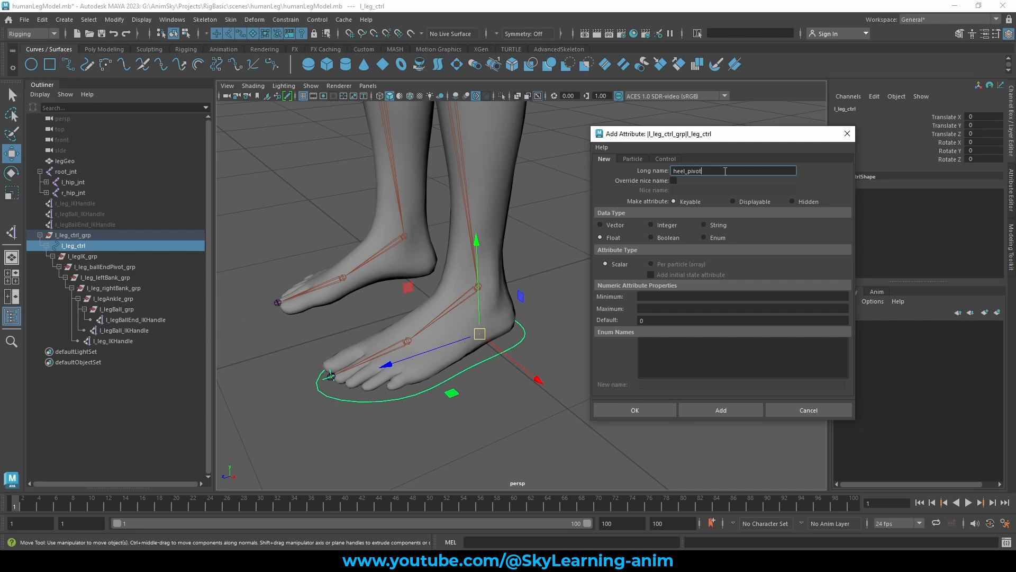
pyautogui.click(650, 297)
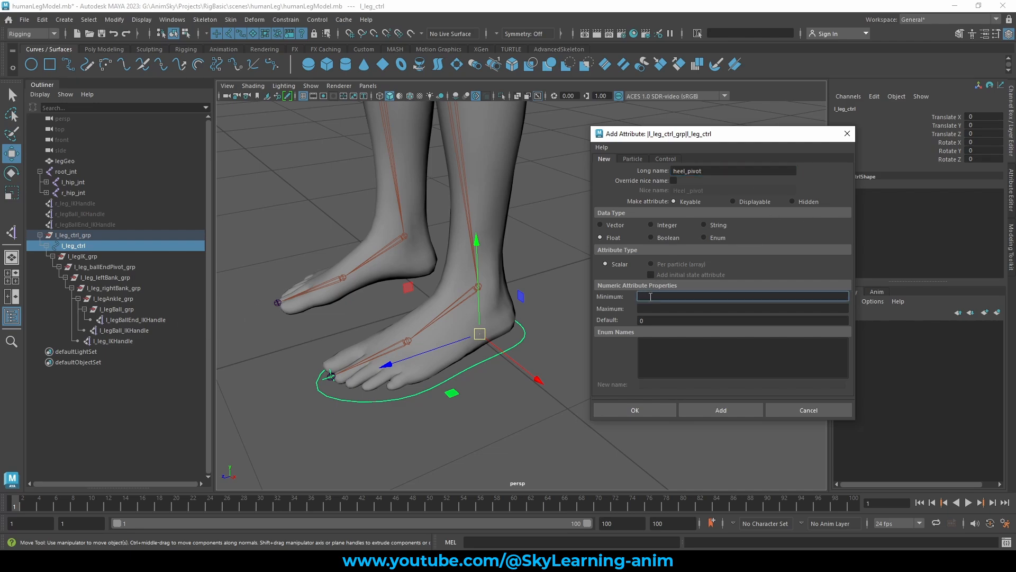
pyautogui.write('-10')
pyautogui.press('Tab')
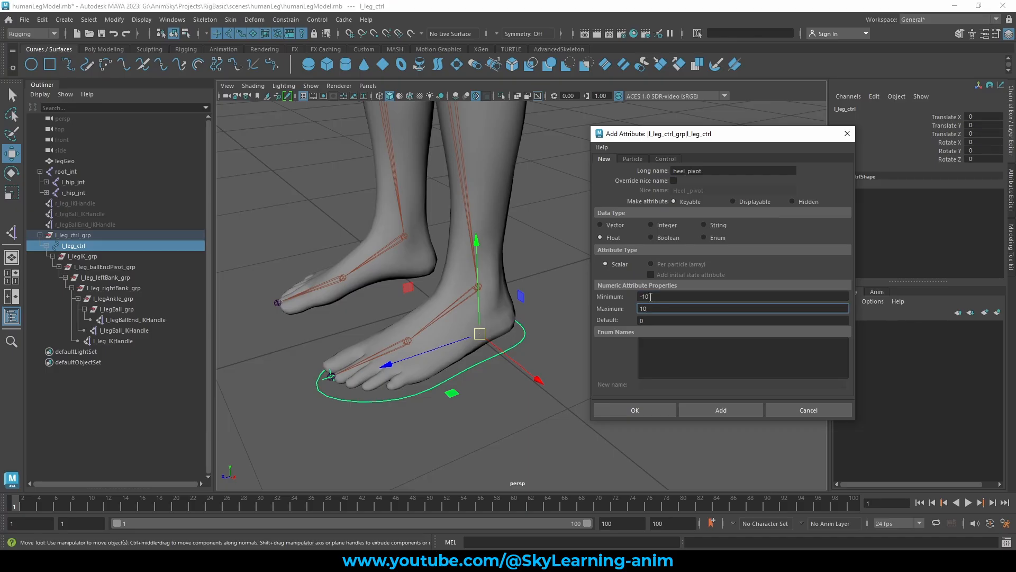
pyautogui.click(721, 410)
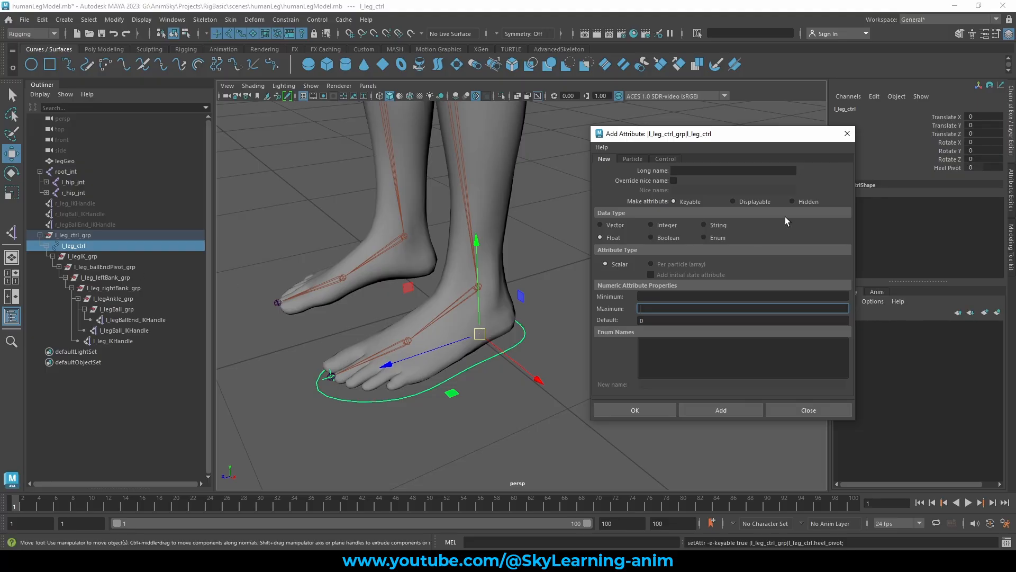
# Add a float attribute ballEnd_pivot to l_leg_ctrl with minimum -10 and maximum 10.
pyautogui.click(707, 170)
pyautogui.write('ba')
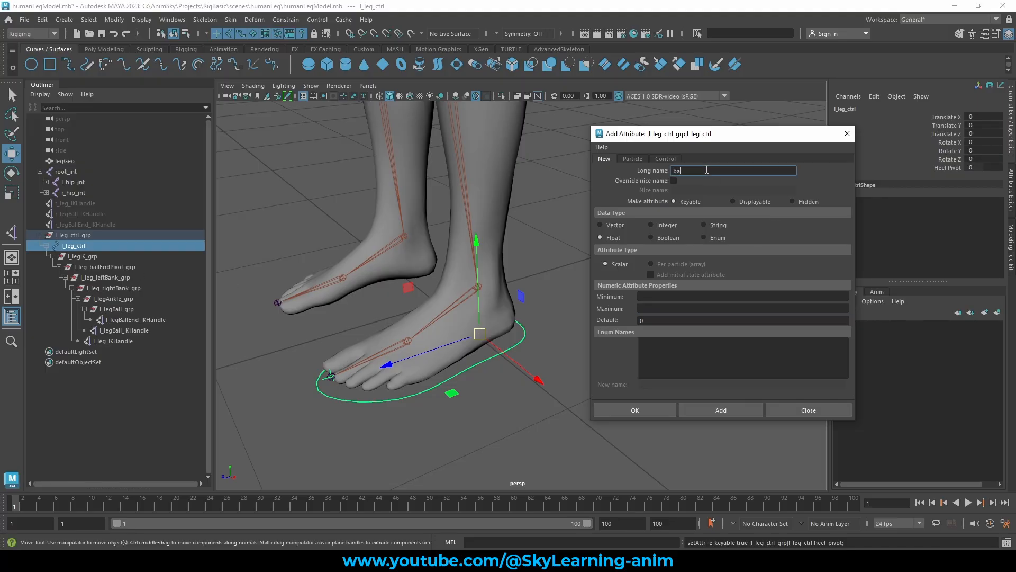
pyautogui.write('llEnd_pivot')
pyautogui.click(650, 298)
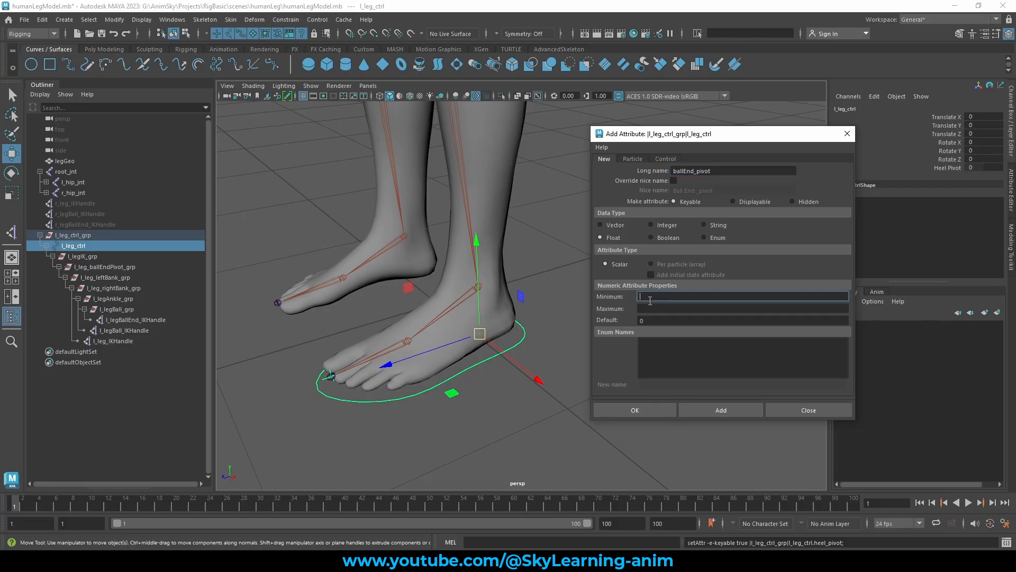
pyautogui.write('-10')
pyautogui.press('Tab')
pyautogui.write('10')
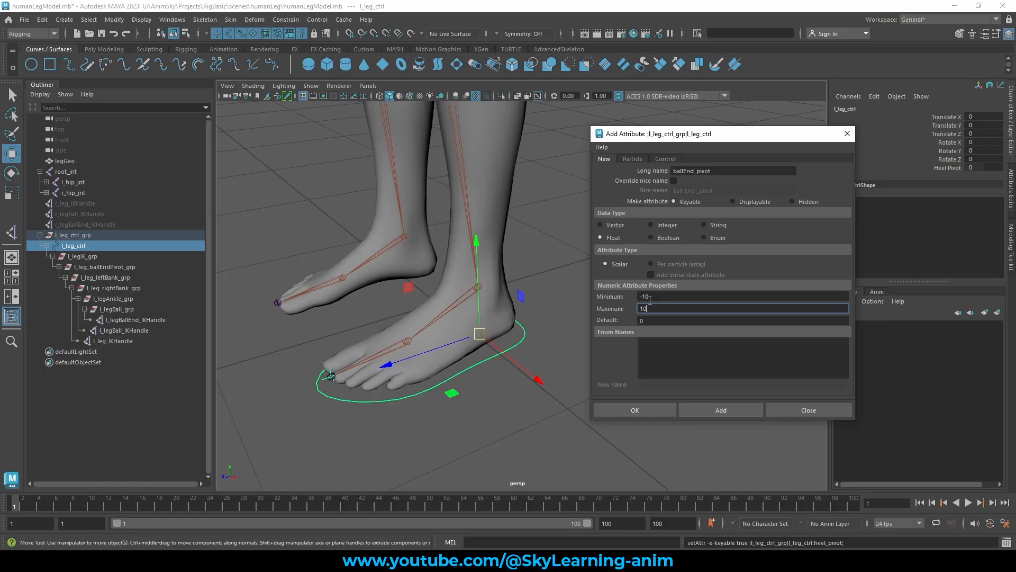
pyautogui.click(704, 411)
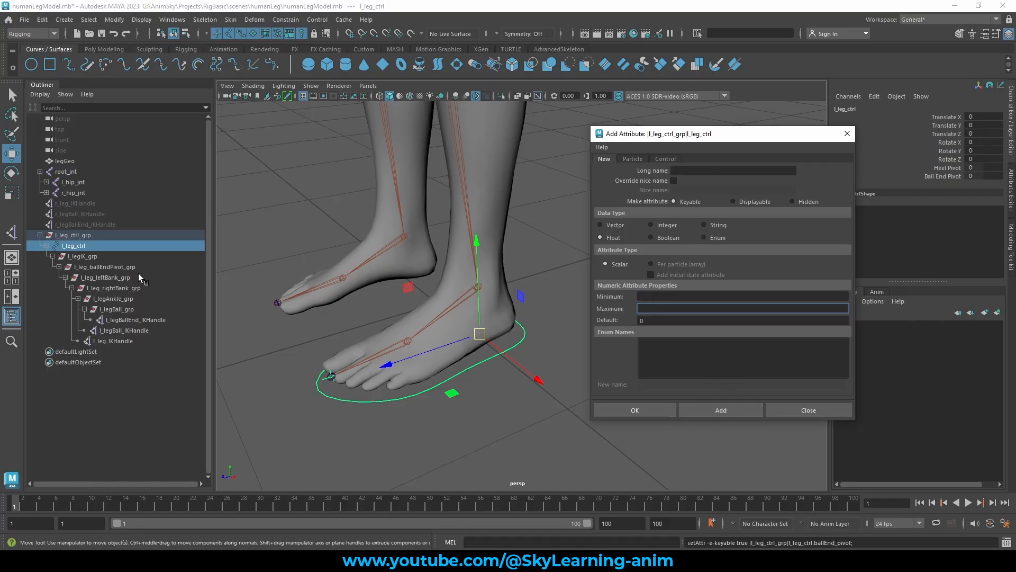
# Add a float attribute left_bank_pivot to l_leg_ctrl with minimum -10 and maximum 10.
pyautogui.click(682, 170)
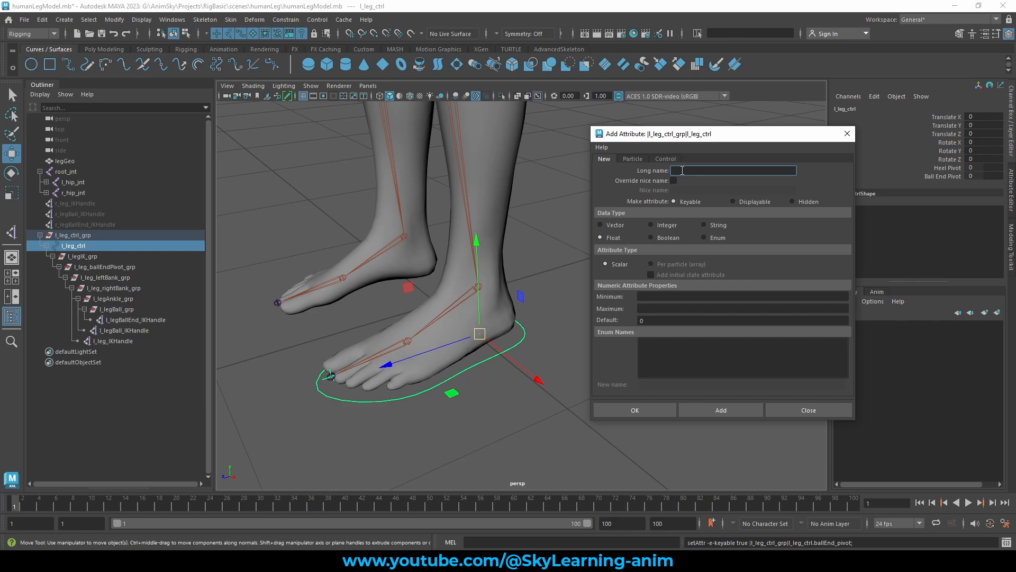
pyautogui.write('left_bank_pivot')
pyautogui.moveTo(739, 170); pyautogui.dragTo(641, 170)
pyautogui.click(657, 296)
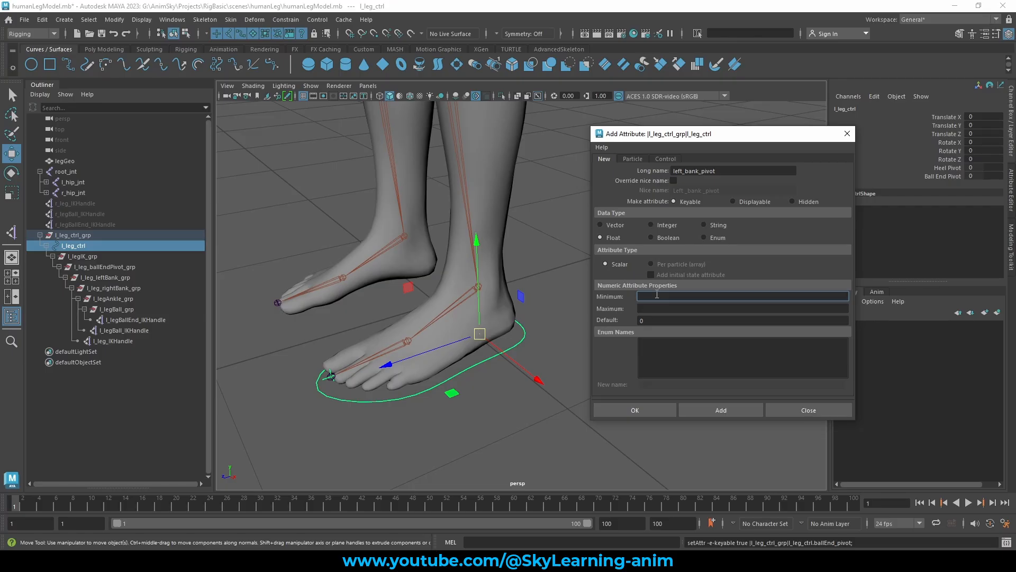
pyautogui.write('-20')
pyautogui.press('BackSpace')
pyautogui.press('BackSpace')
pyautogui.press('Tab')
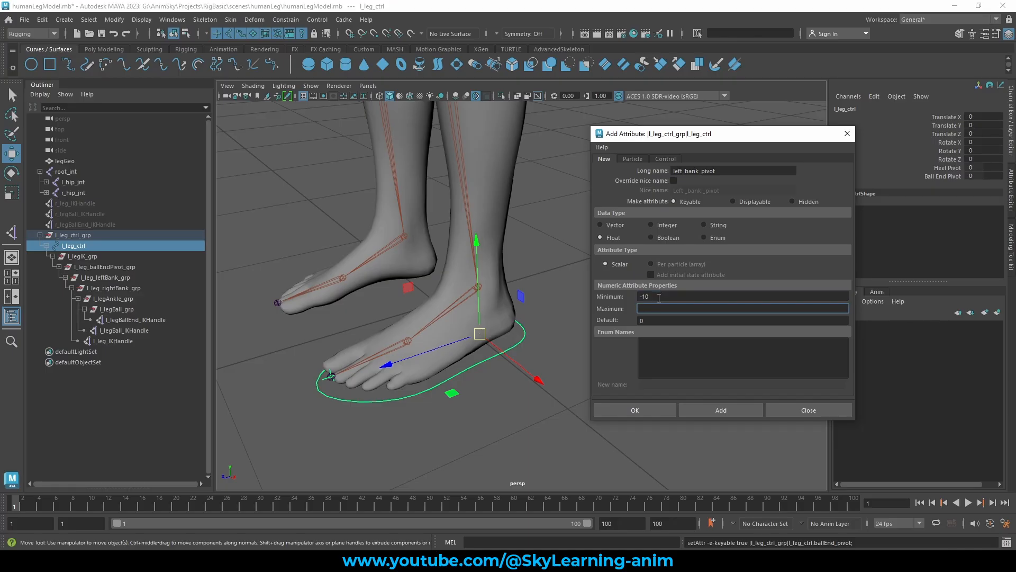
pyautogui.write('10')
pyautogui.click(720, 413)
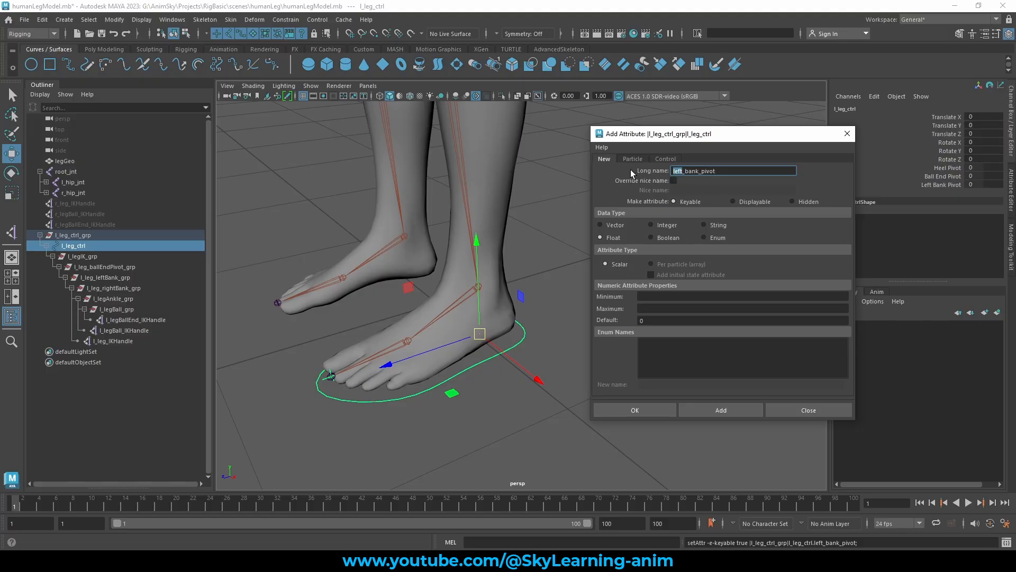
# Add a float attribute right_bank_pivot to l_leg_ctrl, reusing the left bank name, with minimum -10 and maximum 10.
pyautogui.press('BackSpace')
pyautogui.press('BackSpace')
pyautogui.press('BackSpace')
pyautogui.press('BackSpace')
pyautogui.write('right')
pyautogui.click(653, 296)
pyautogui.write('-10')
pyautogui.press('Tab')
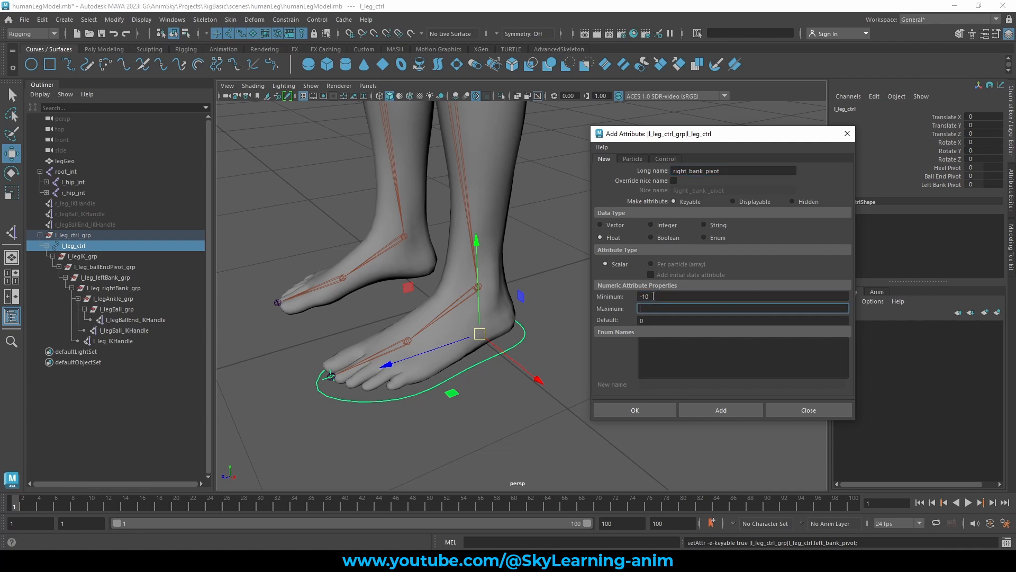
pyautogui.write('10')
pyautogui.click(719, 411)
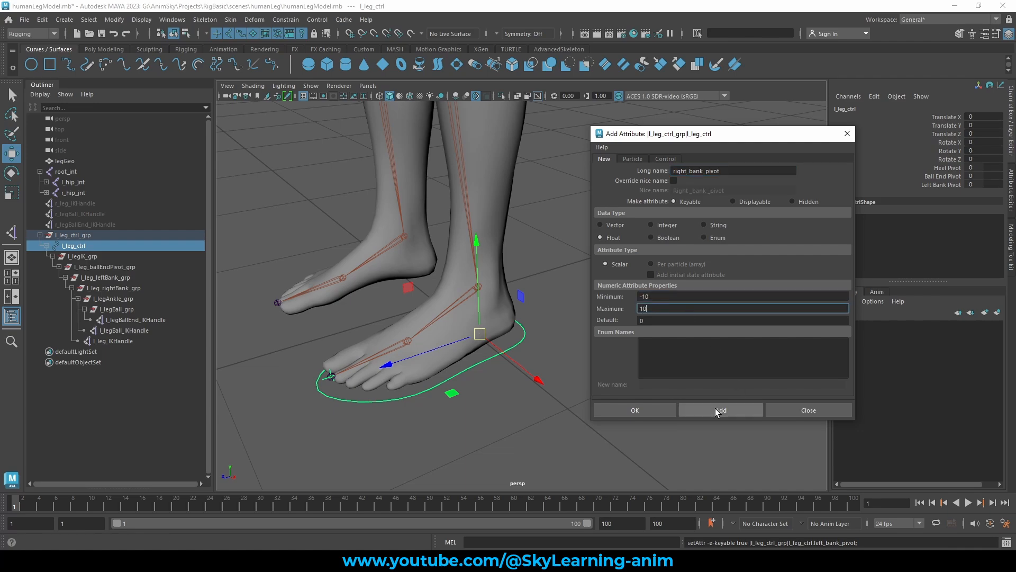
# Check the pivots of l_leg_rightBank_grp and l_legAnkle_grp and reselect the l_leg_ctrl curve.
pyautogui.click(128, 287)
pyautogui.click(129, 299)
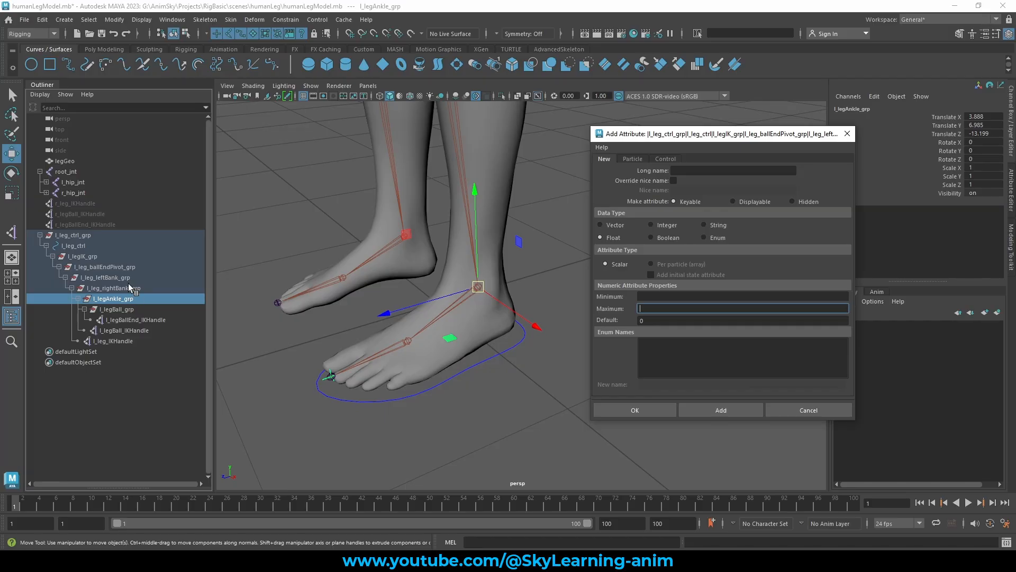
pyautogui.click(352, 401)
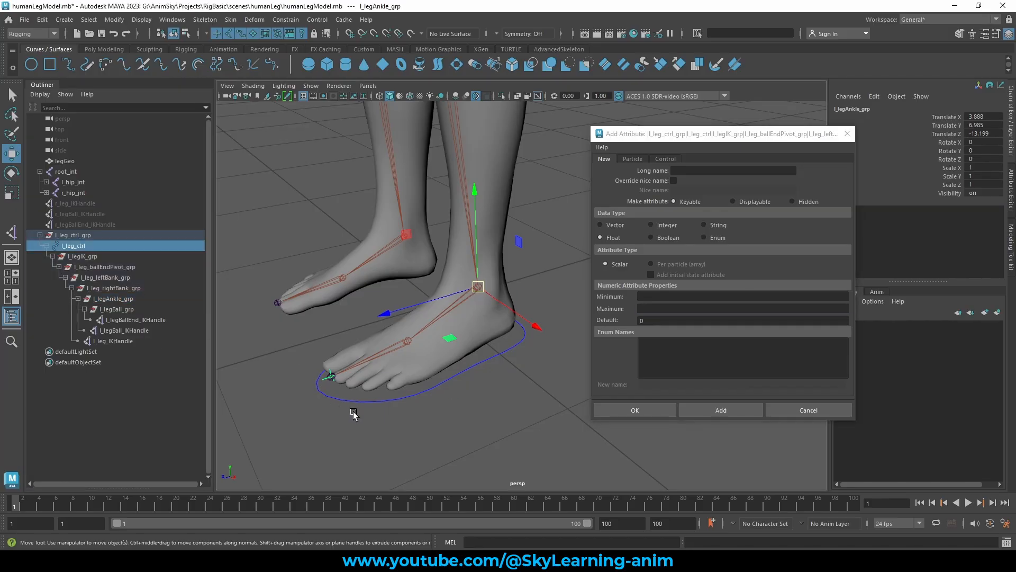
# Add a keyable float attribute named ankle_pivot to l_leg_ctrl with minimum -10 and maximum 10.
pyautogui.click(699, 170)
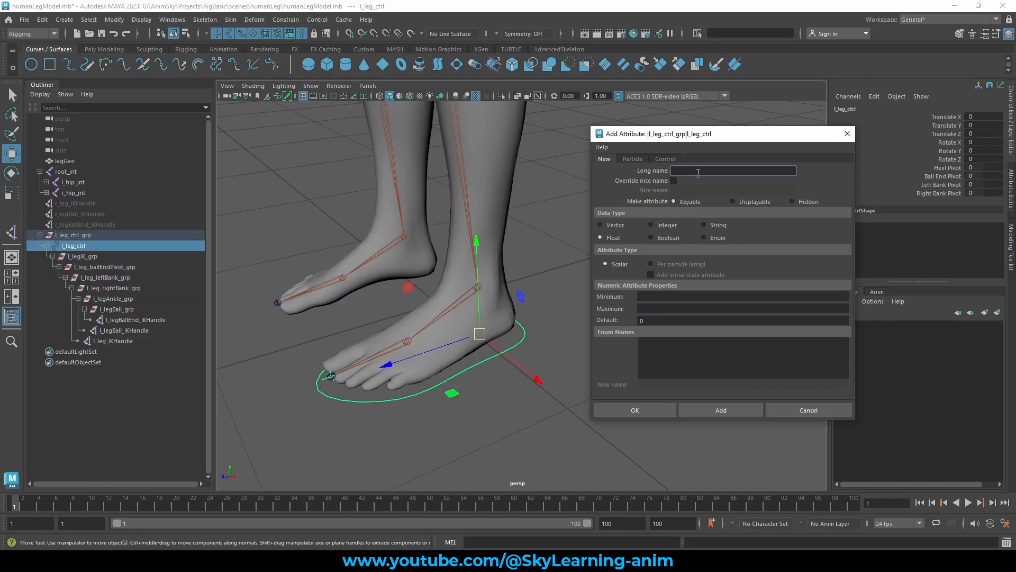
pyautogui.write('ankle_pivot')
pyautogui.click(666, 296)
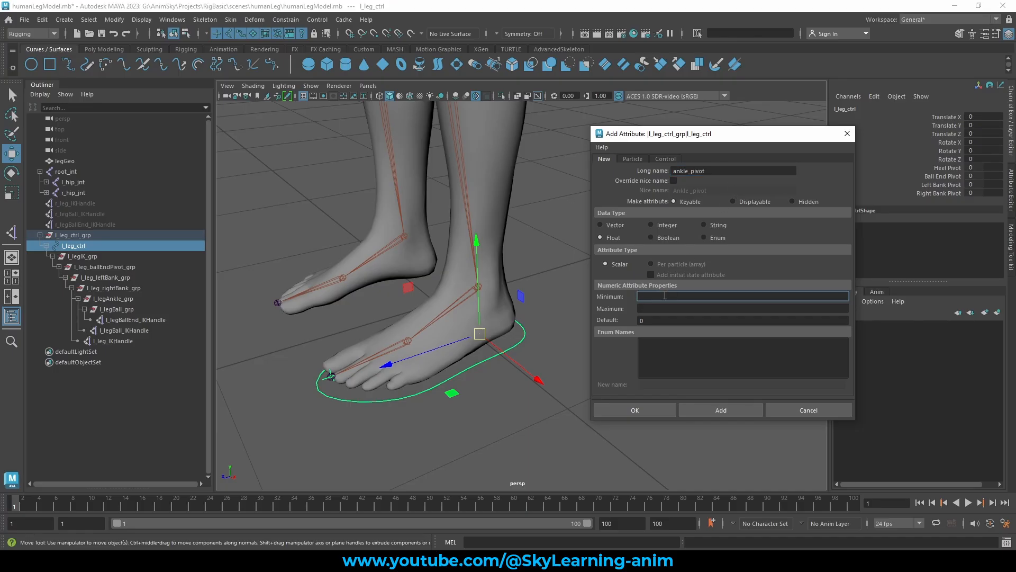
pyautogui.write('-10')
pyautogui.click(664, 309)
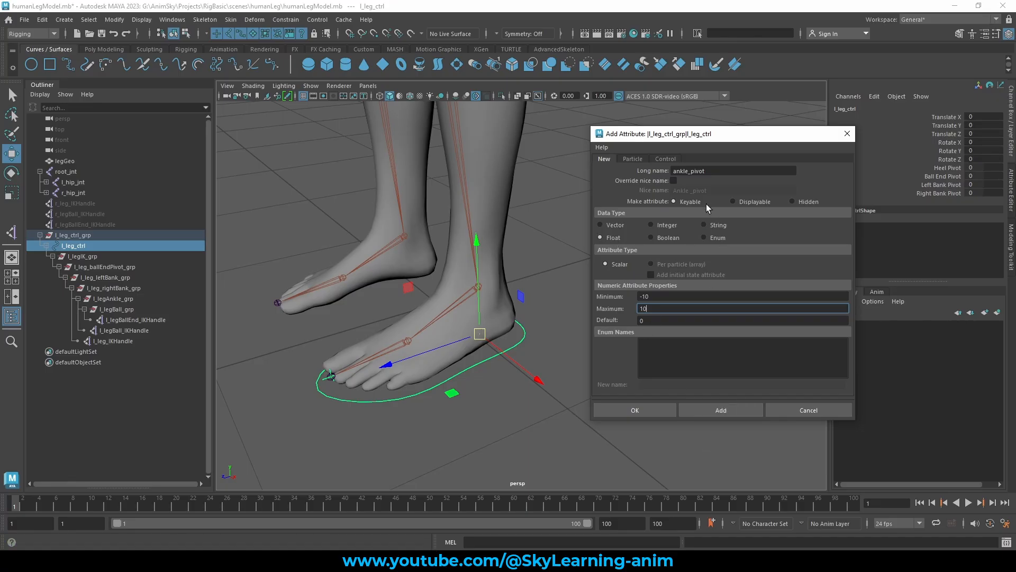
pyautogui.click(728, 411)
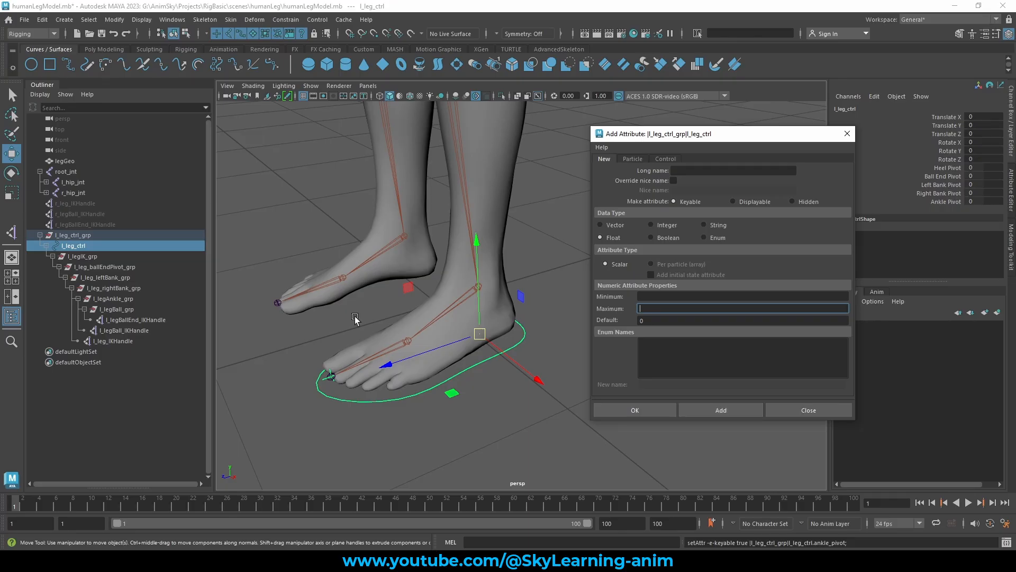
# Add a keyable float attribute named ball_pivot to l_leg_ctrl with minimum -10 and maximum 10, and finish adding attributes.
pyautogui.click(126, 310)
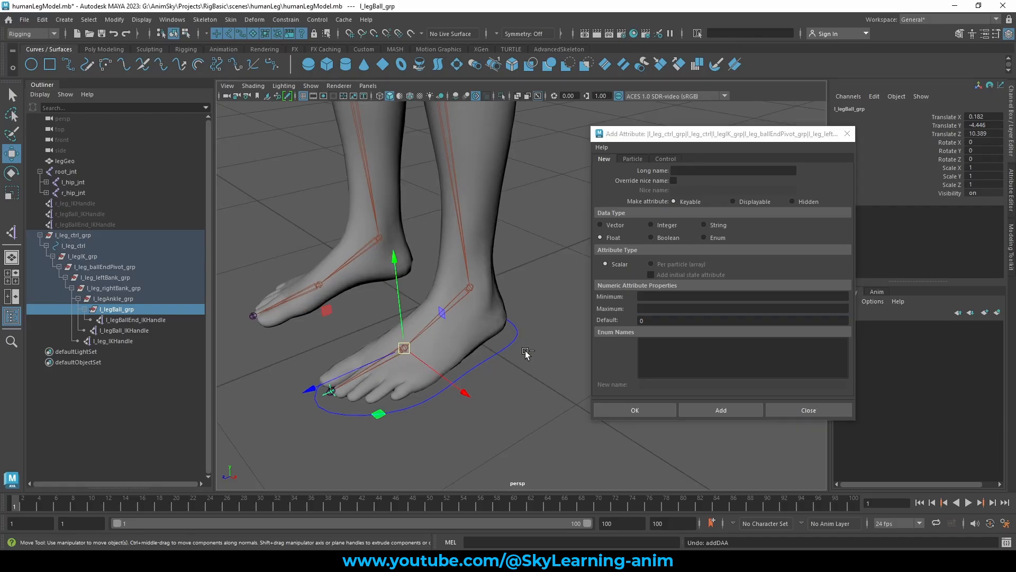
pyautogui.click(105, 246)
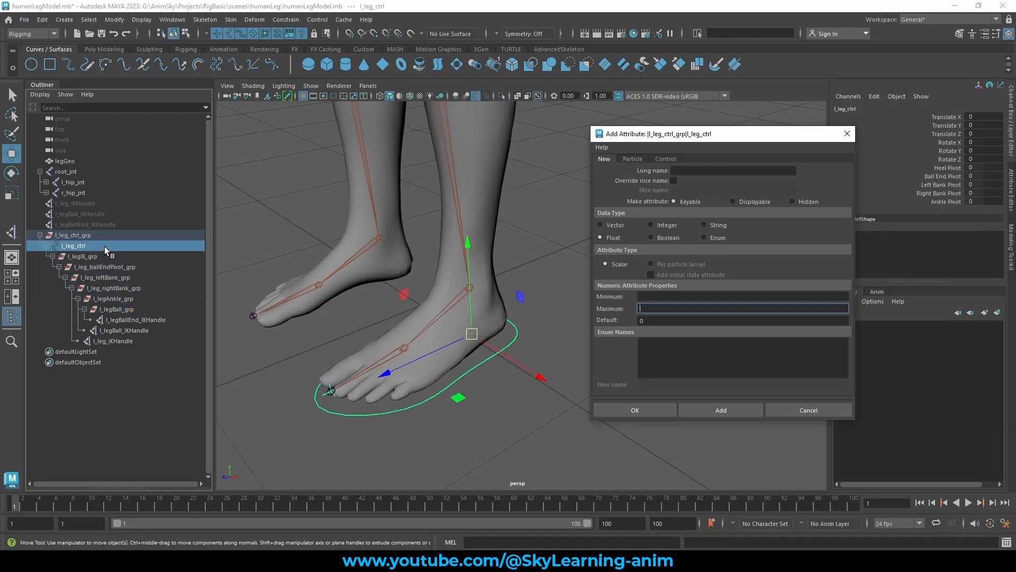
pyautogui.click(698, 171)
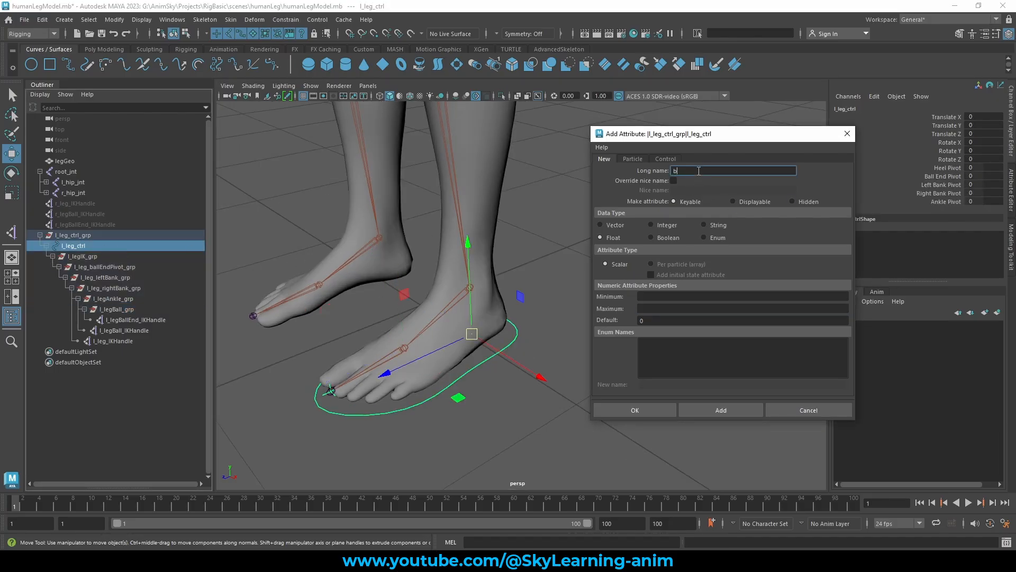
pyautogui.write('ball_pivot')
pyautogui.click(648, 296)
pyautogui.write('-')
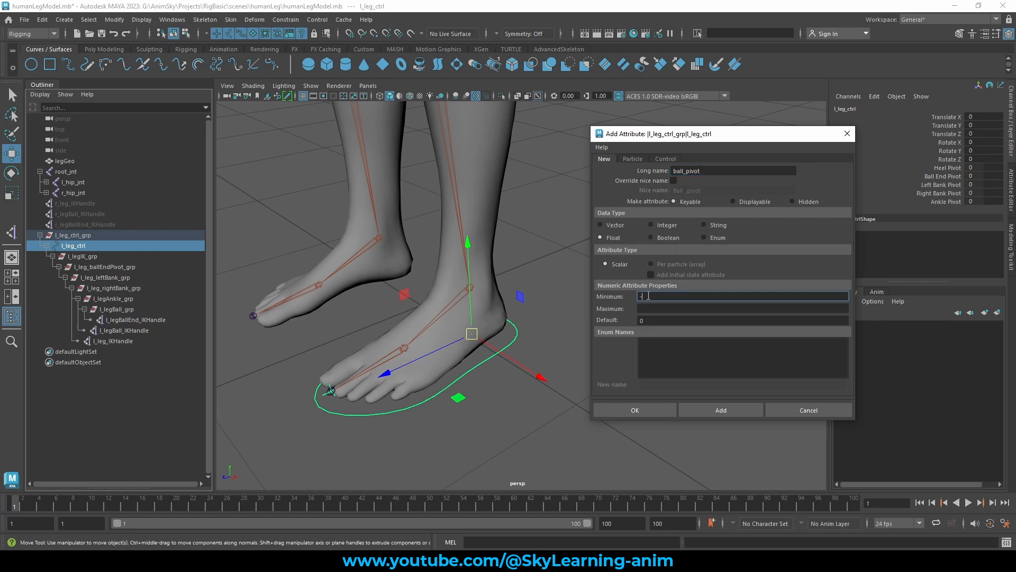
pyautogui.write('10')
pyautogui.press('Tab')
pyautogui.write('10')
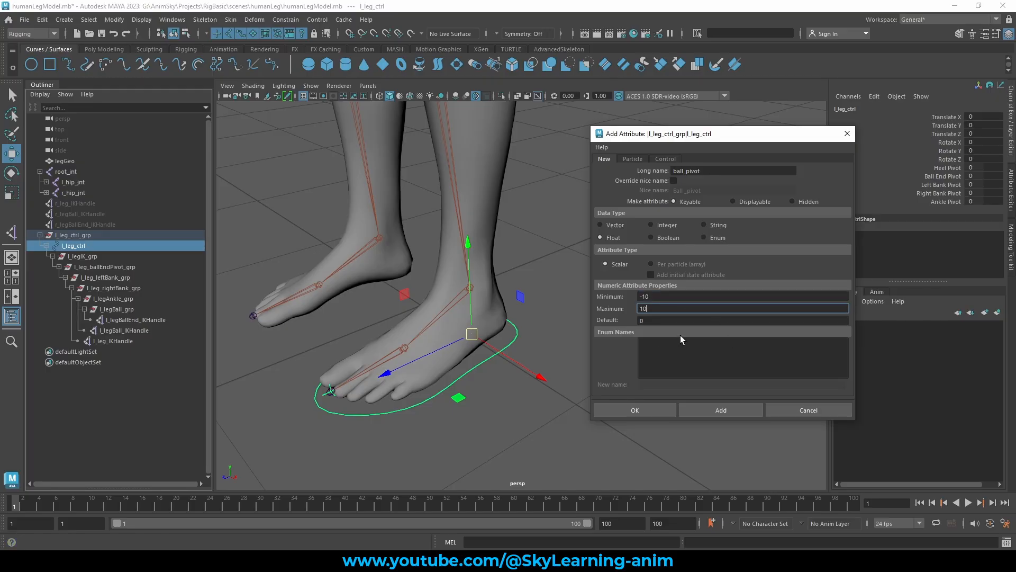
pyautogui.click(636, 405)
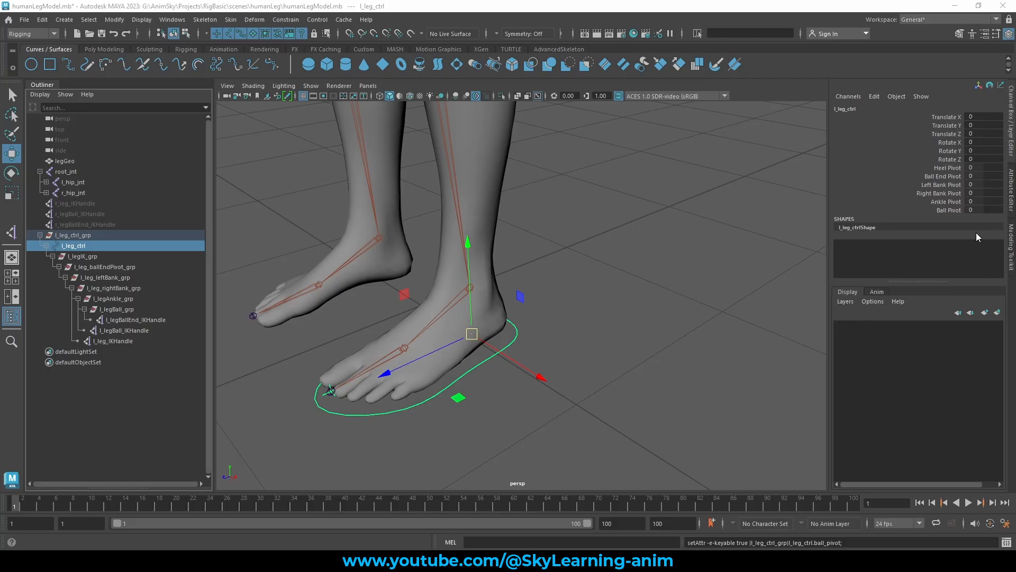
# Test the range of all six pivot attributes on l_leg_ctrl, from Heel Pivot to Ball Pivot, and reset them to 0.
pyautogui.click(950, 168)
pyautogui.click(948, 176)
pyautogui.click(944, 184)
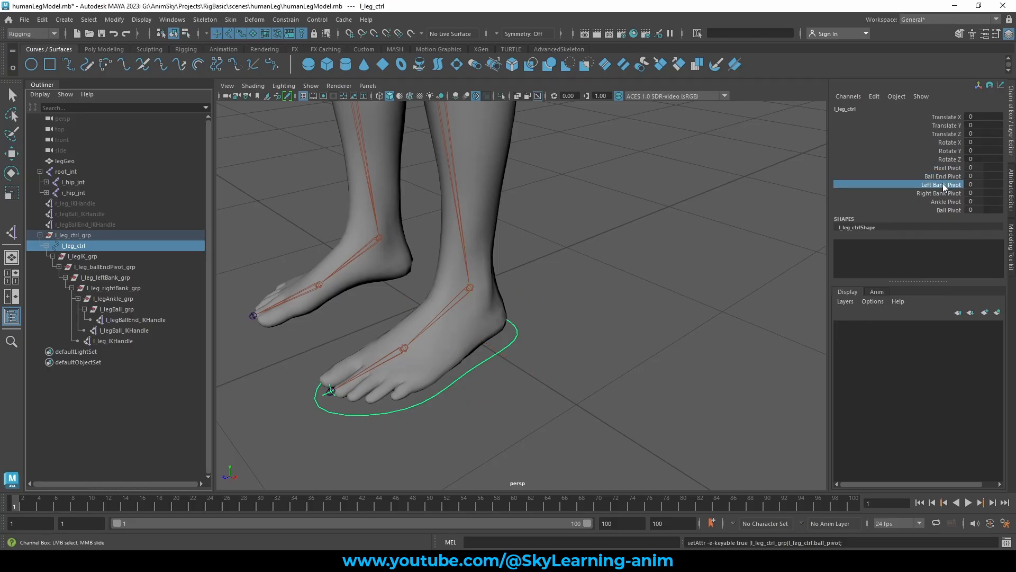
pyautogui.click(944, 194)
pyautogui.click(945, 202)
pyautogui.click(946, 210)
pyautogui.moveTo(953, 168); pyautogui.dragTo(949, 212)
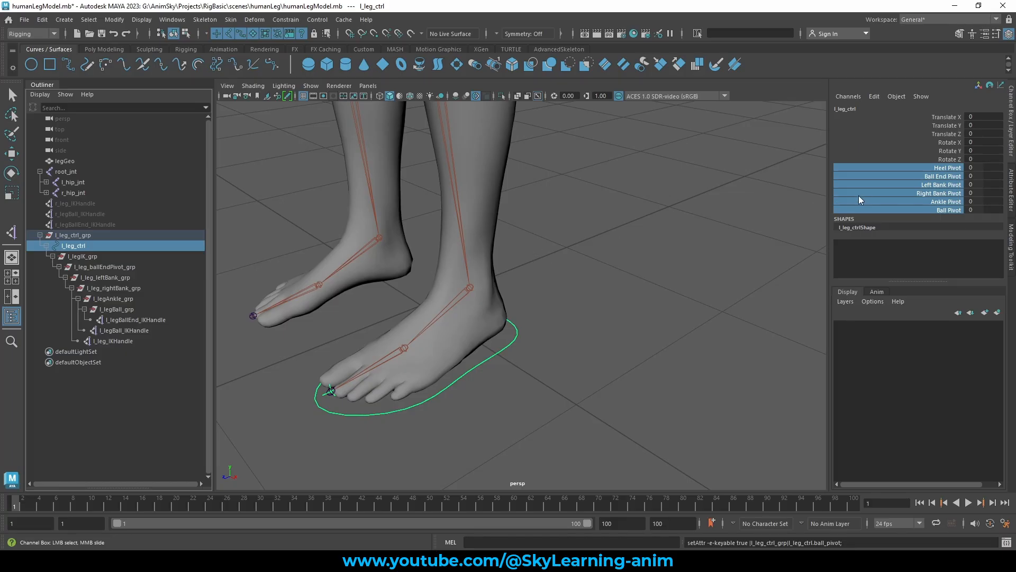
pyautogui.moveTo(658, 190); pyautogui.dragTo(519, 195, button='middle')
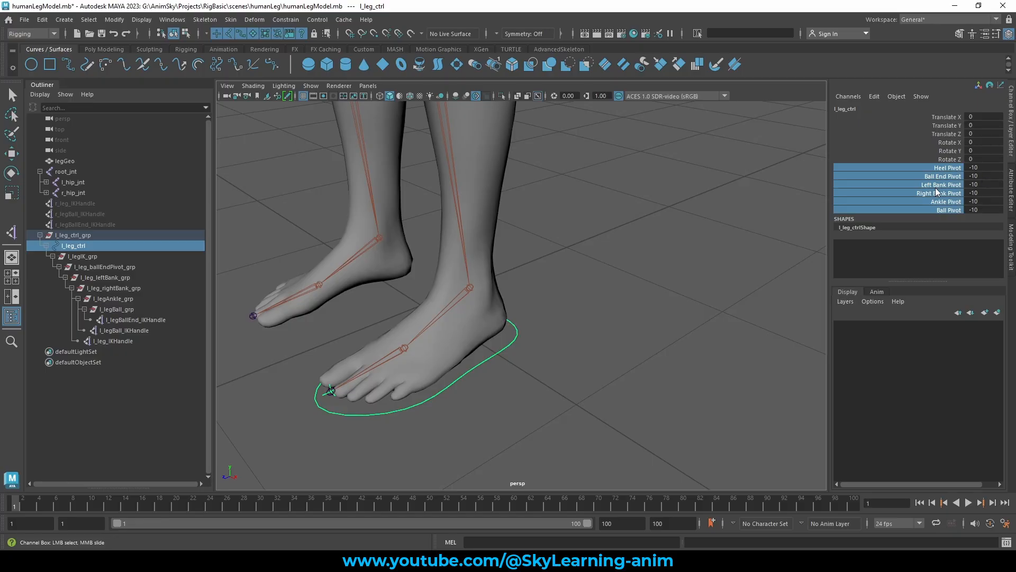
pyautogui.moveTo(609, 212); pyautogui.dragTo(1011, 210, button='middle')
pyautogui.moveTo(994, 167); pyautogui.dragTo(989, 209)
pyautogui.write('0')
pyautogui.press('Return')
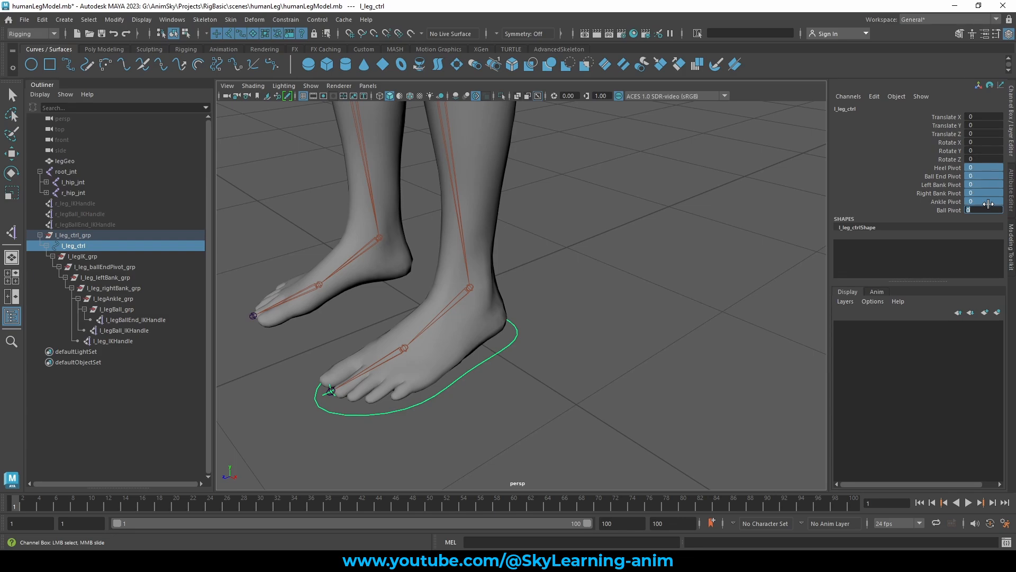
# Examine the legs, the six pivot attributes of the left leg control and the pivot groups beneath it.
pyautogui.keyDown('alt'); pyautogui.moveTo(567, 177); pyautogui.dragTo(587, 181); pyautogui.keyUp('alt')
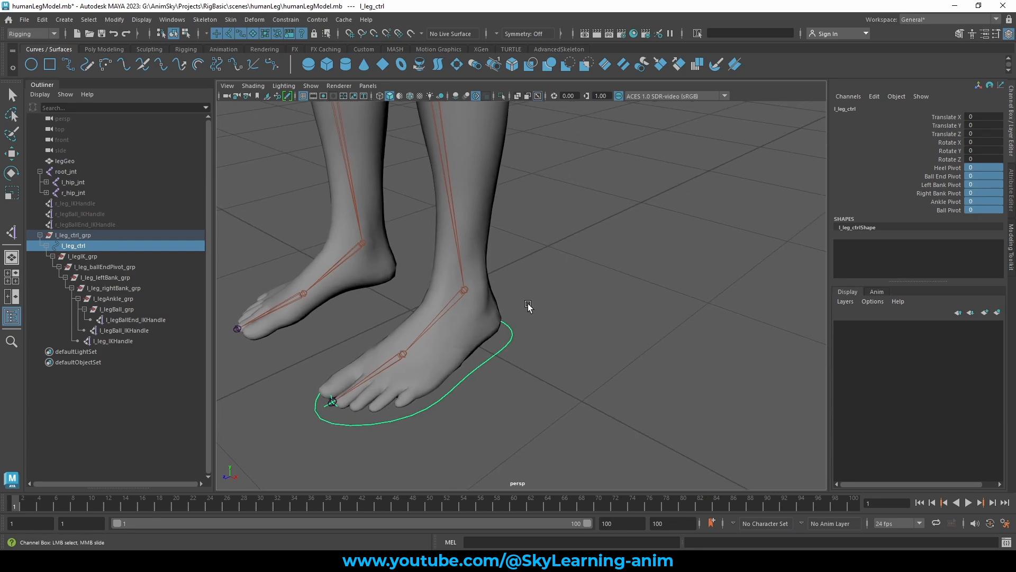
pyautogui.keyDown('alt'); pyautogui.moveTo(528, 304); pyautogui.dragTo(676, 286); pyautogui.keyUp('alt')
pyautogui.keyDown('alt'); pyautogui.moveTo(710, 287); pyautogui.dragTo(589, 282, button='right'); pyautogui.keyUp('alt')
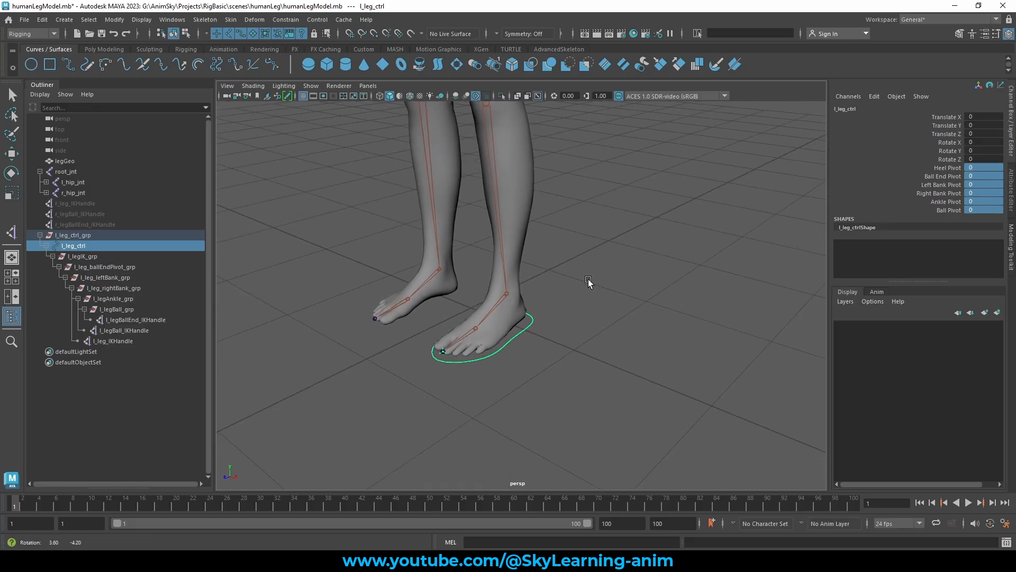
pyautogui.scroll(-6, 606, 316)
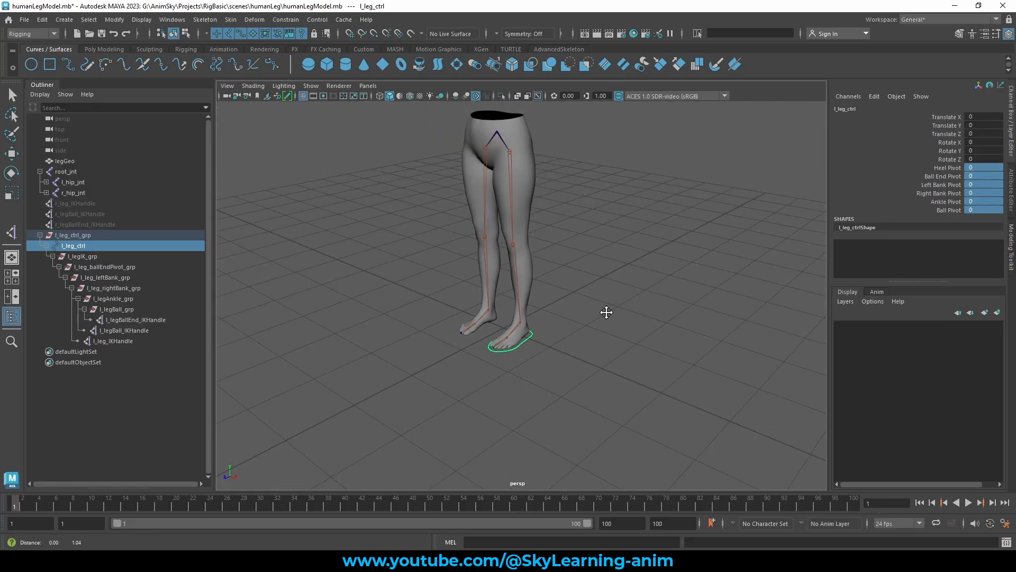
pyautogui.scroll(4, 607, 312)
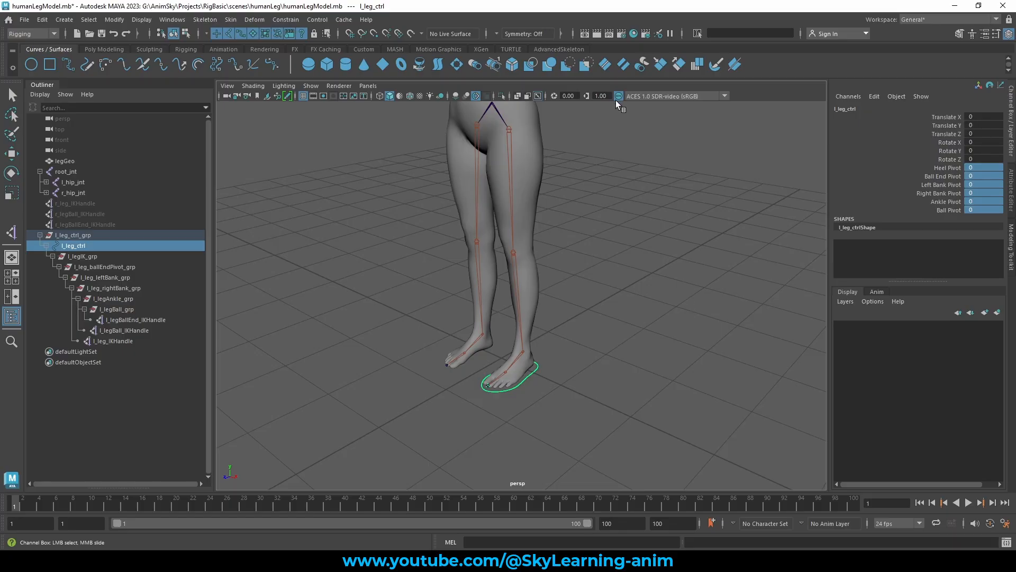
pyautogui.keyDown('alt'); pyautogui.moveTo(615, 101); pyautogui.dragTo(605, 196); pyautogui.keyUp('alt')
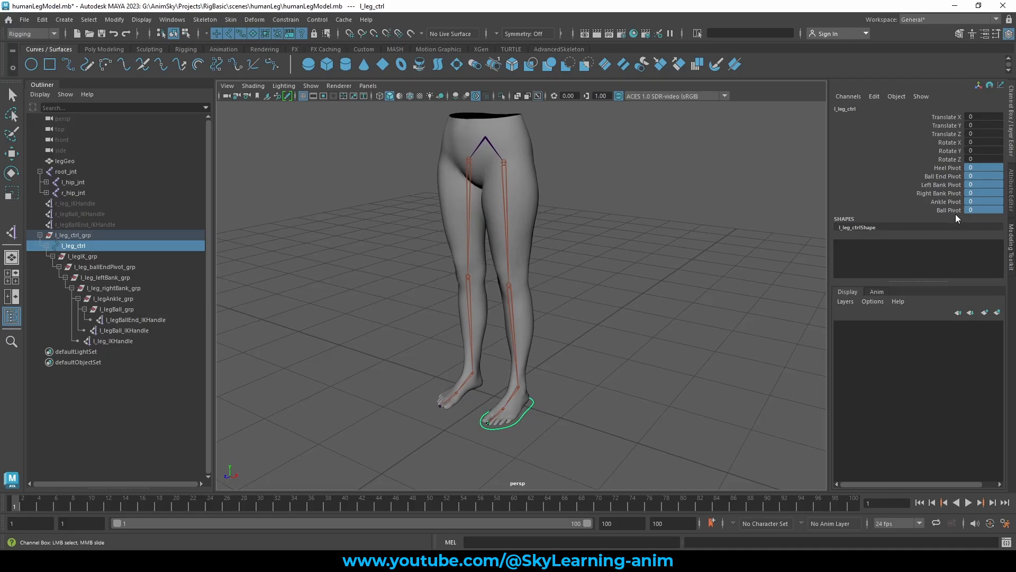
pyautogui.moveTo(948, 167); pyautogui.dragTo(946, 211)
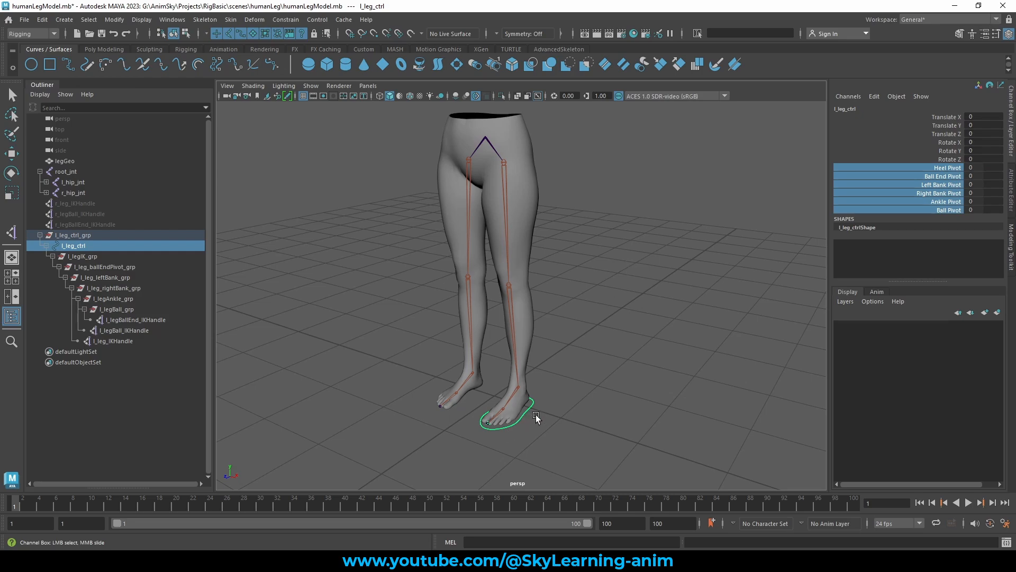
pyautogui.keyDown('alt'); pyautogui.moveTo(583, 320); pyautogui.dragTo(602, 304, button='middle'); pyautogui.keyUp('alt')
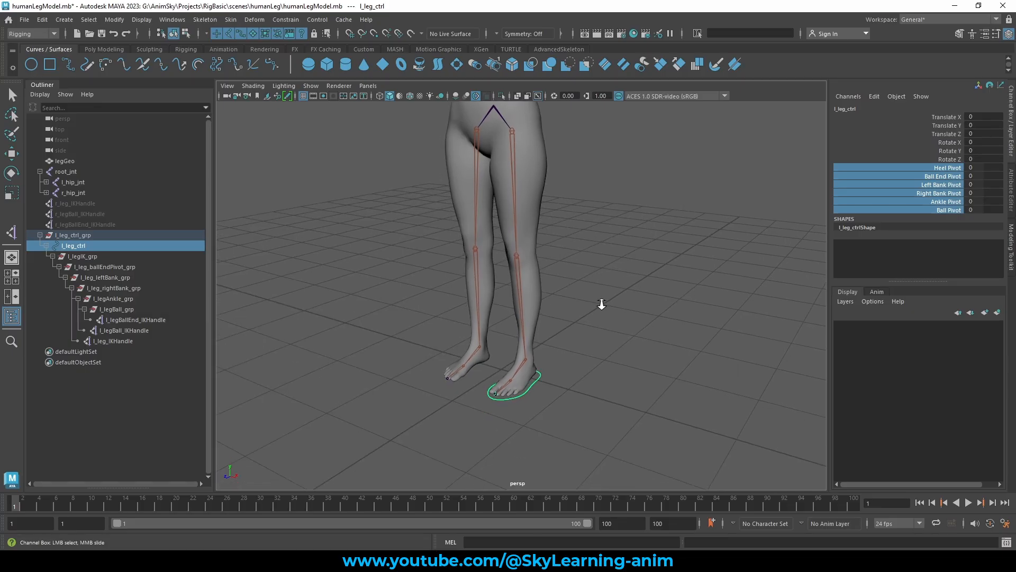
pyautogui.keyDown('alt'); pyautogui.moveTo(602, 303); pyautogui.dragTo(640, 310, button='right'); pyautogui.keyUp('alt')
pyautogui.click(116, 275)
pyautogui.press('w')
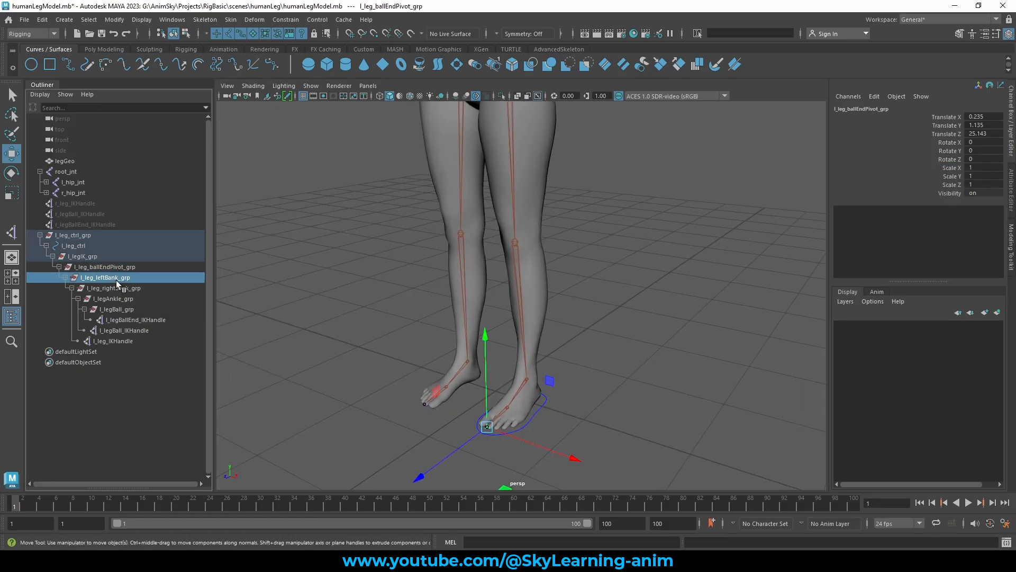
pyautogui.click(116, 288)
pyautogui.click(533, 408)
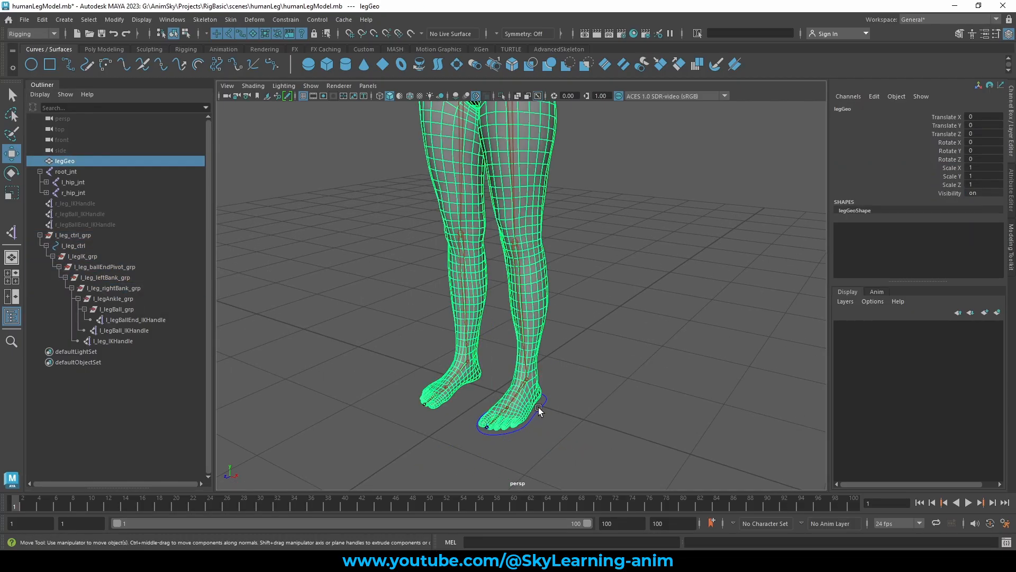
# Select l_leg_ctrl and open the Set Driven Key editor from the Animation menu set.
pyautogui.click(544, 403)
pyautogui.keyDown('alt'); pyautogui.moveTo(618, 343); pyautogui.dragTo(617, 345); pyautogui.keyUp('alt')
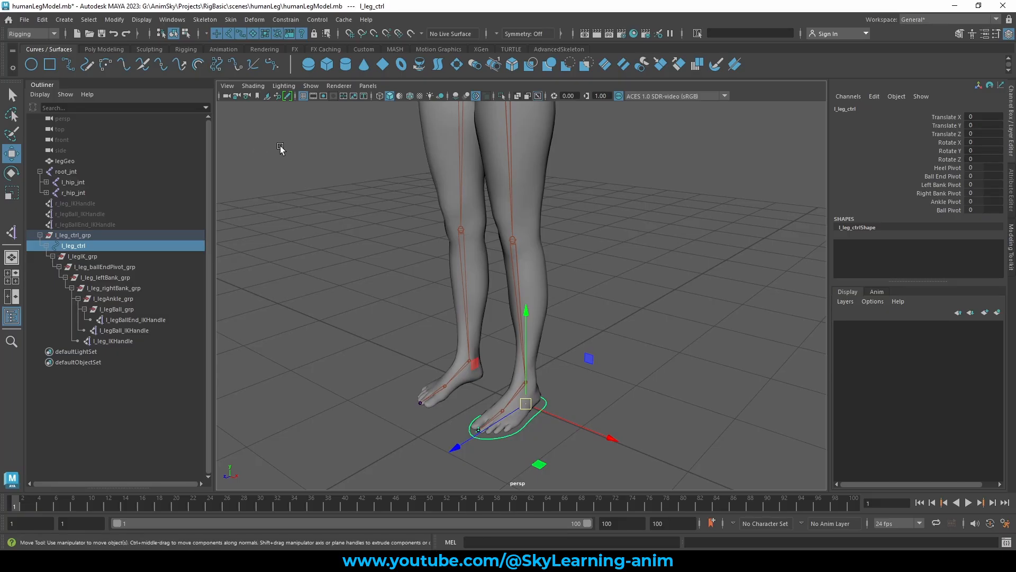
pyautogui.click(33, 33)
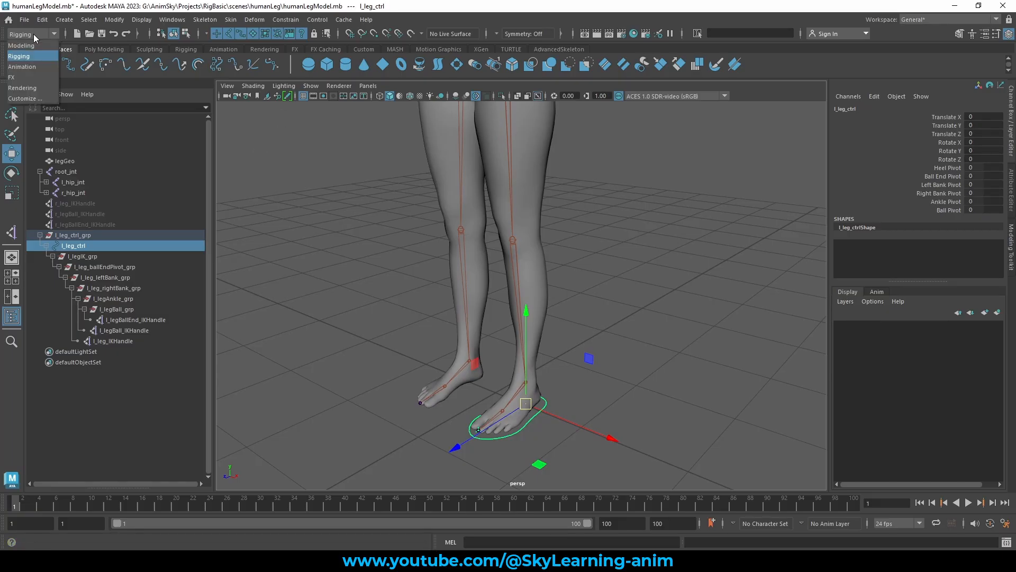
pyautogui.click(29, 67)
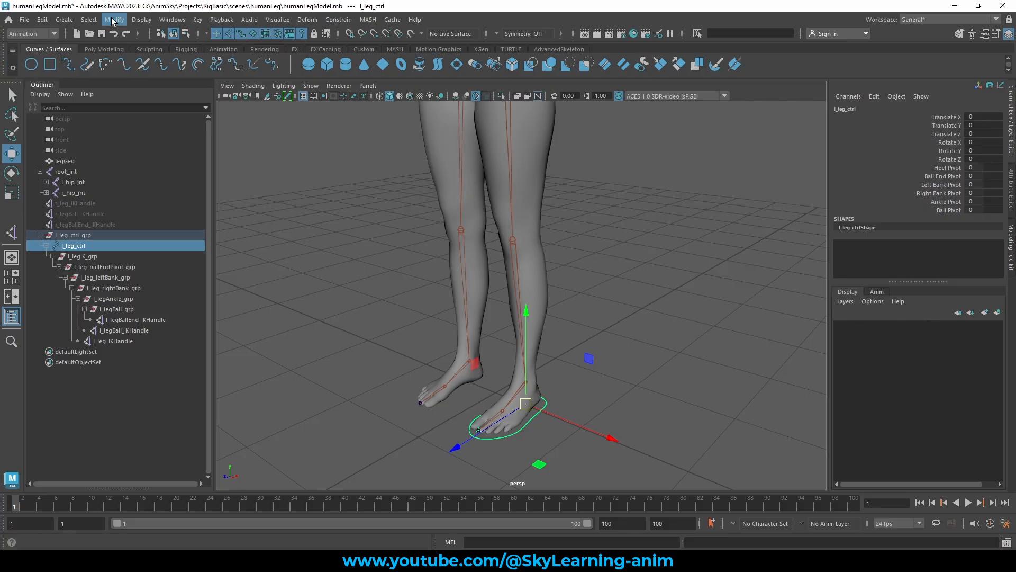
pyautogui.click(197, 19)
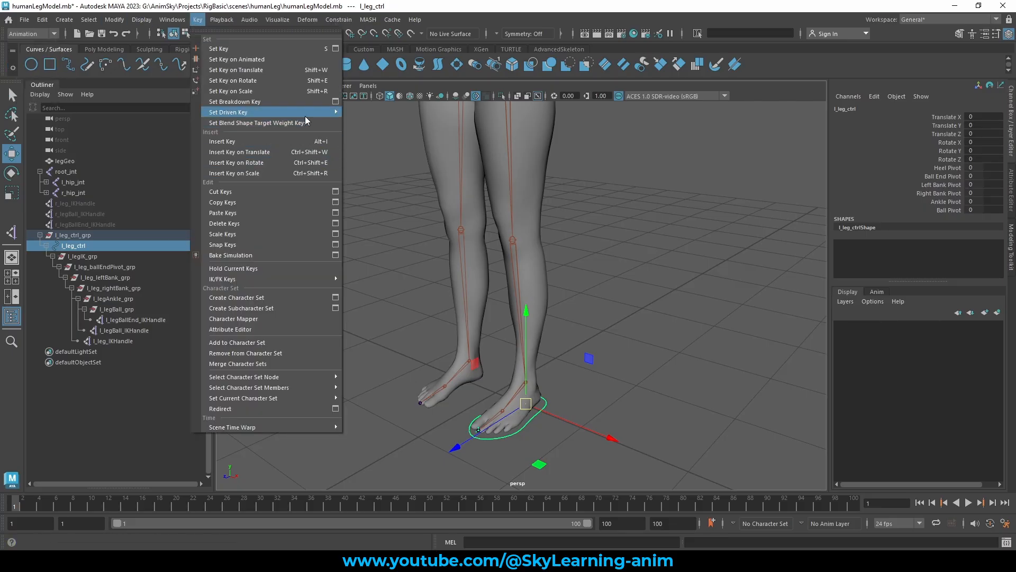
pyautogui.moveTo(305, 117)
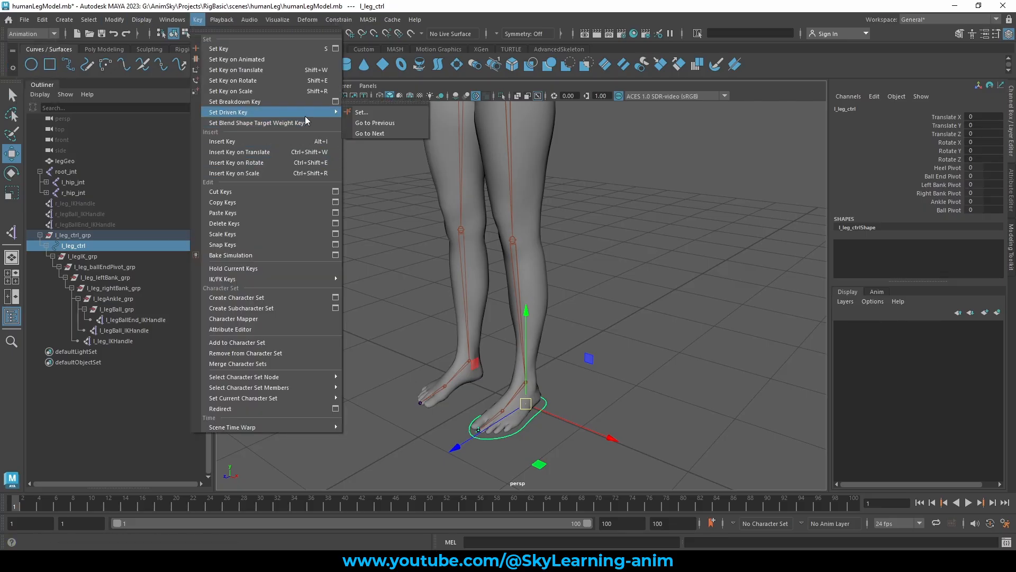
pyautogui.click(377, 113)
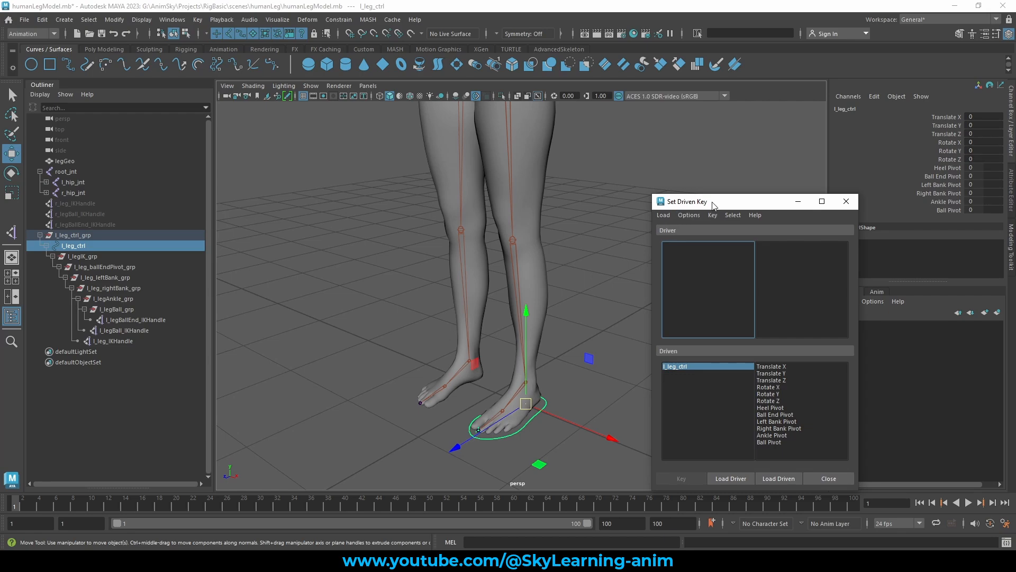
# Load l_leg_ctrl as the driver and choose Heel Pivot as the driving attribute.
pyautogui.keyDown('alt'); pyautogui.moveTo(509, 236); pyautogui.dragTo(477, 223, button='middle'); pyautogui.keyUp('alt')
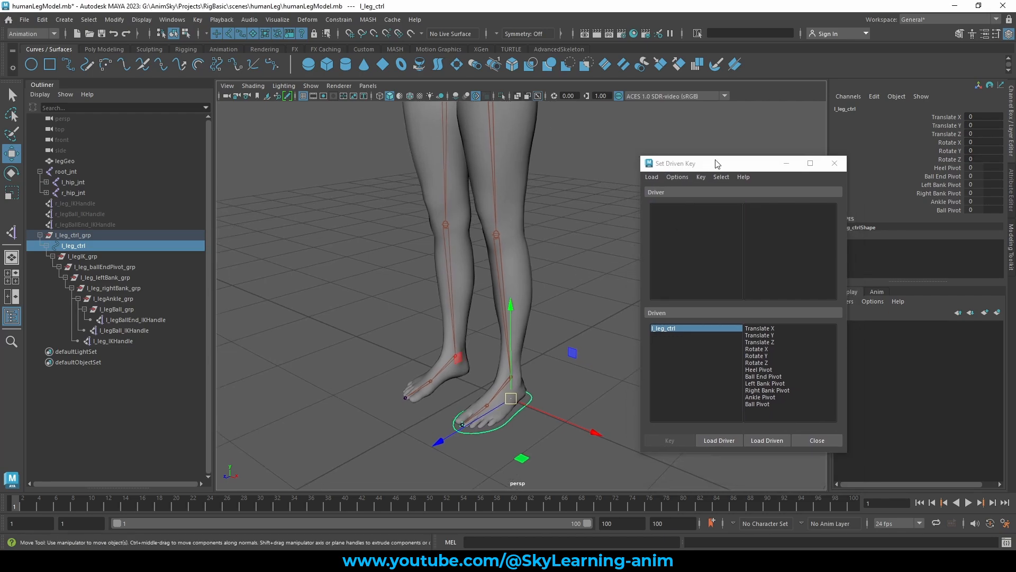
pyautogui.moveTo(708, 164); pyautogui.dragTo(686, 164)
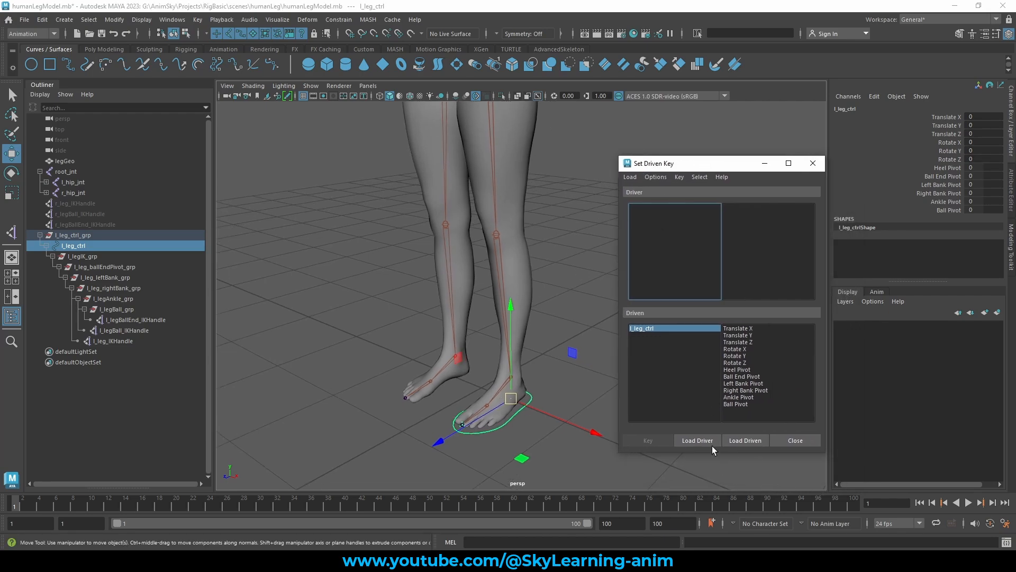
pyautogui.click(695, 441)
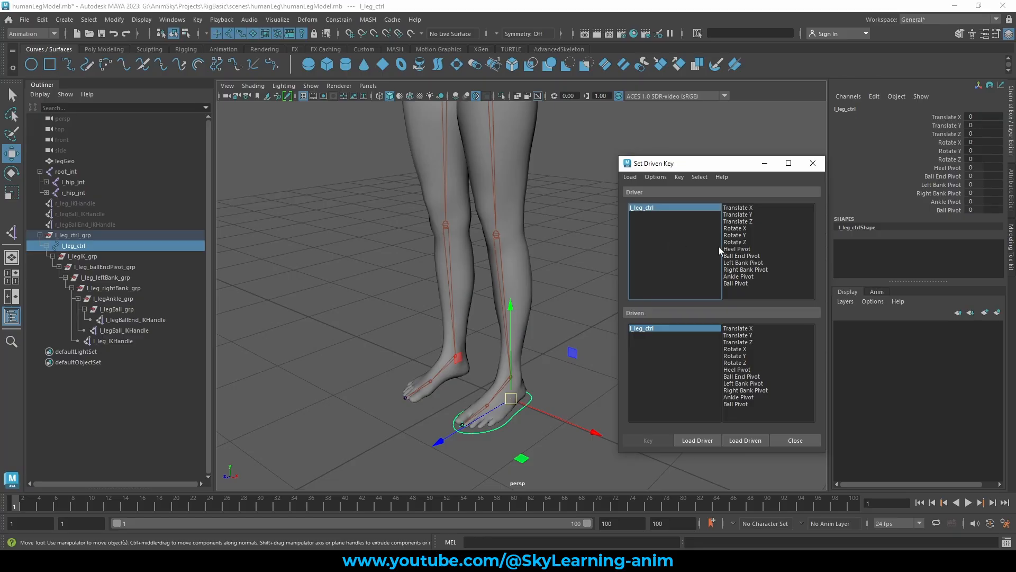
pyautogui.click(740, 249)
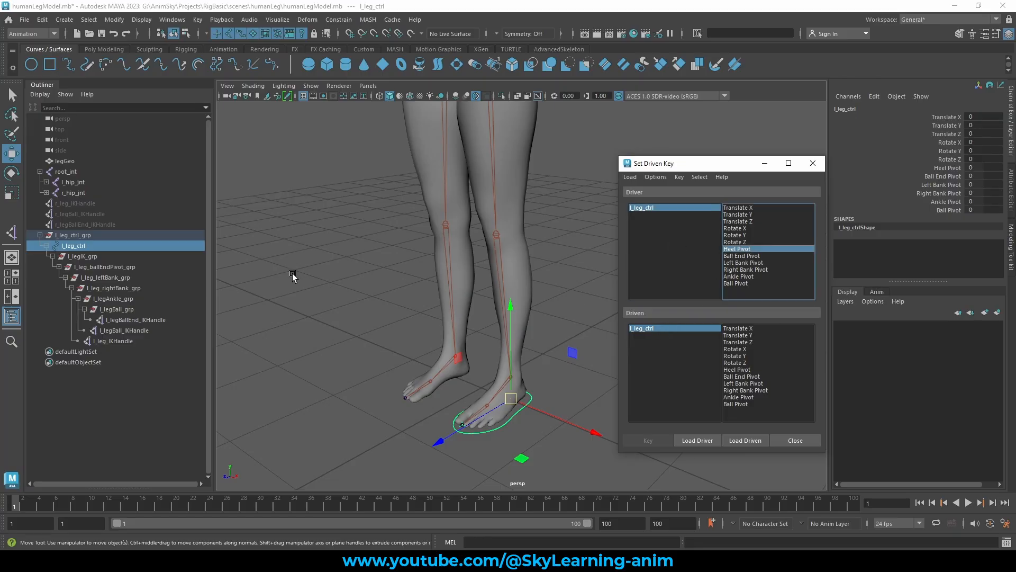
# Load l_legIK_grp as the driven object for the Heel Pivot driver.
pyautogui.click(90, 256)
pyautogui.keyDown('alt'); pyautogui.moveTo(461, 325); pyautogui.dragTo(428, 319); pyautogui.keyUp('alt')
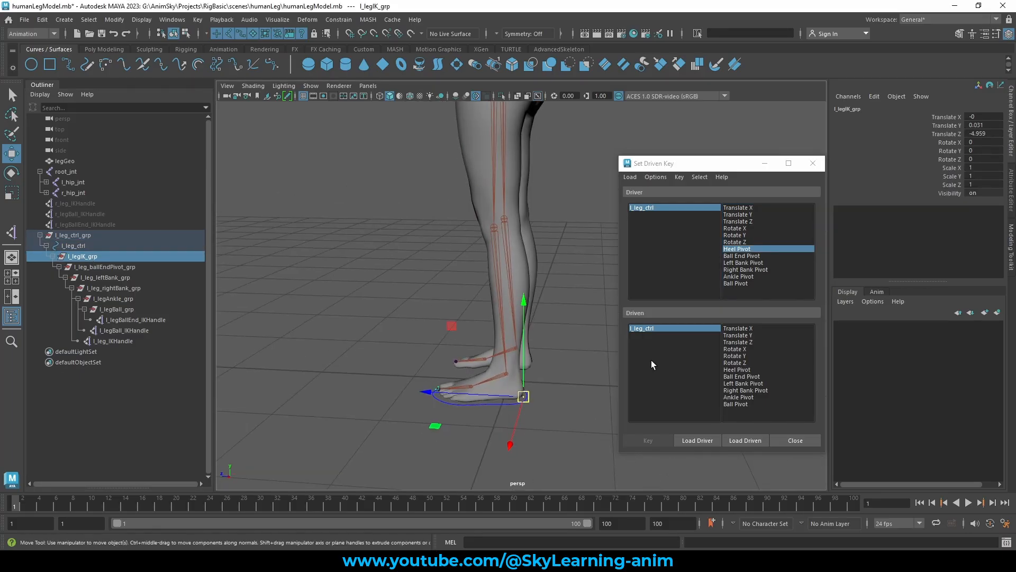
pyautogui.click(676, 330)
pyautogui.keyDown('alt'); pyautogui.moveTo(516, 308); pyautogui.dragTo(708, 214); pyautogui.keyUp('alt')
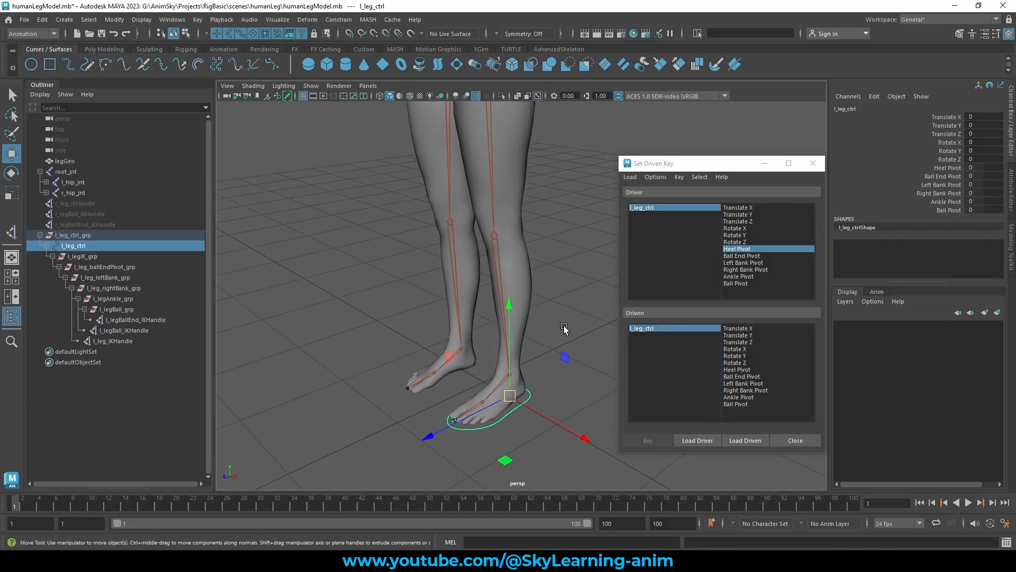
pyautogui.click(93, 257)
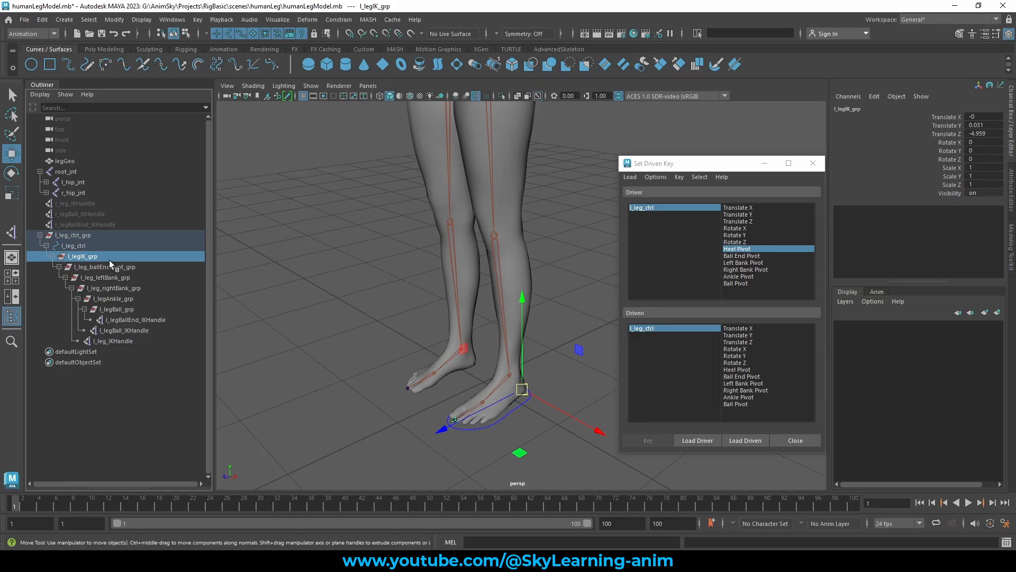
pyautogui.click(751, 442)
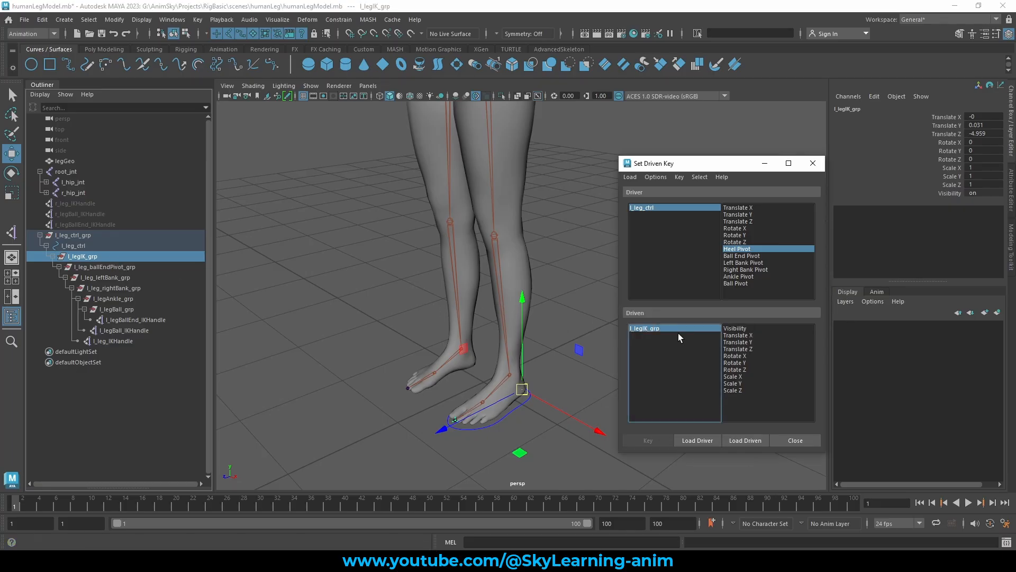
# Try rotating l_legIK_grp about X in both directions around the heel, and undo the rotations.
pyautogui.keyDown('alt'); pyautogui.moveTo(513, 344); pyautogui.dragTo(447, 412); pyautogui.keyUp('alt')
pyautogui.press('e')
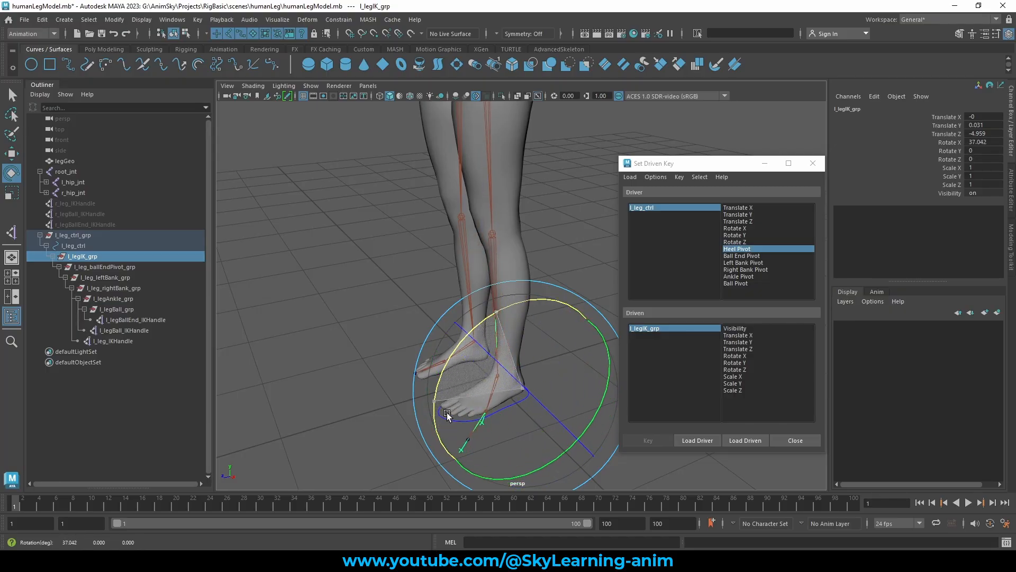
pyautogui.hotkey('ctrl', 'z')
pyautogui.hotkey('ctrl', 'z')
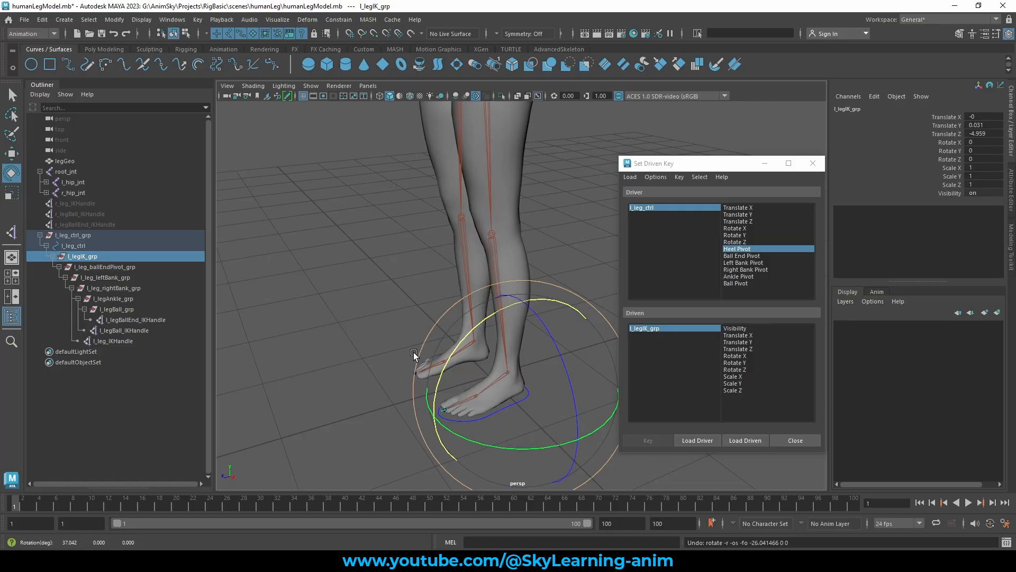
pyautogui.press('w')
pyautogui.keyDown('alt'); pyautogui.moveTo(406, 312); pyautogui.dragTo(406, 271); pyautogui.keyUp('alt')
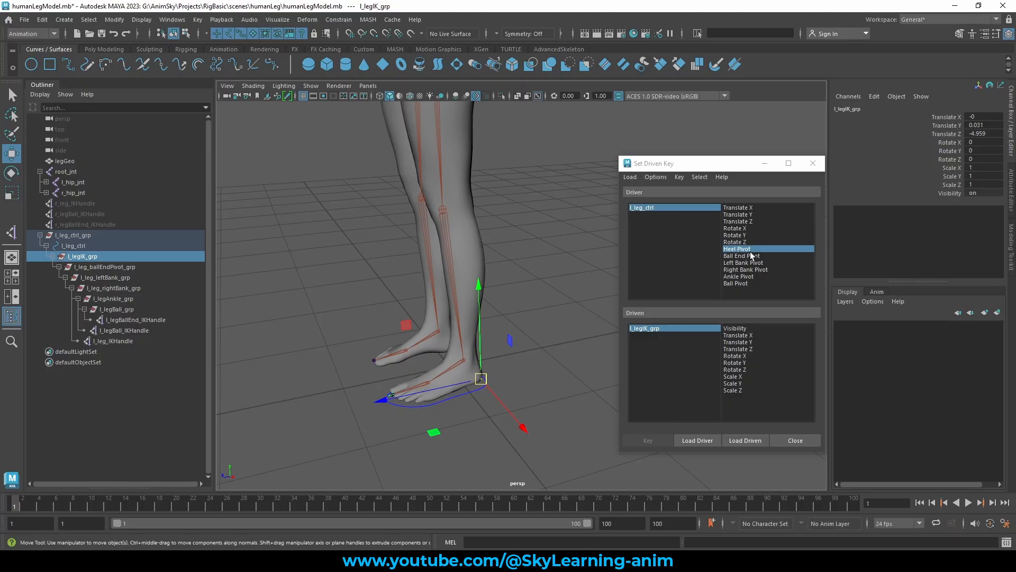
pyautogui.keyDown('alt'); pyautogui.moveTo(513, 315); pyautogui.dragTo(427, 347); pyautogui.keyUp('alt')
pyautogui.press('e')
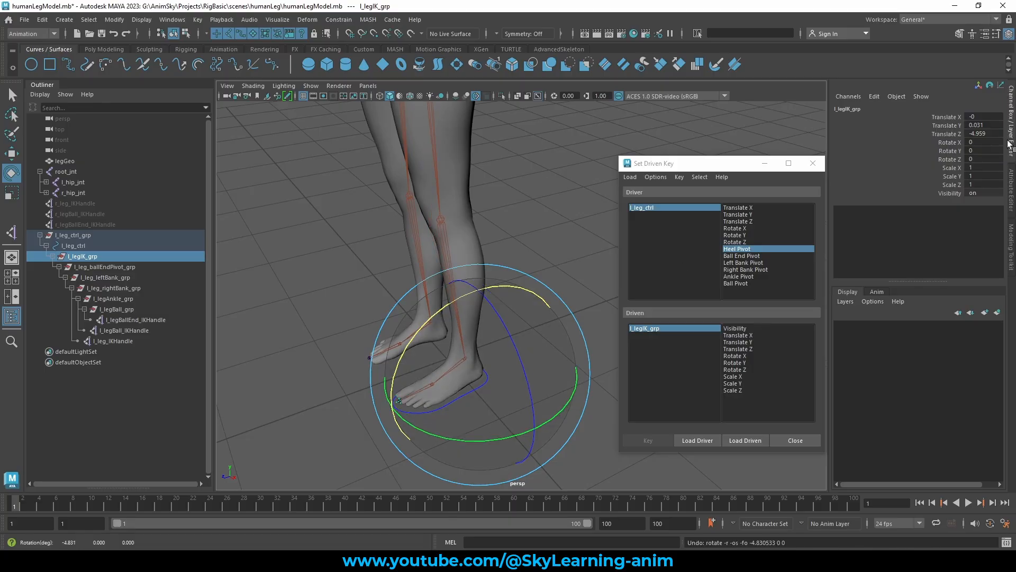
# Choose Rotate X of l_legIK_grp as the driven attribute and key it with Heel Pivot and Rotate X at 0.
pyautogui.click(752, 355)
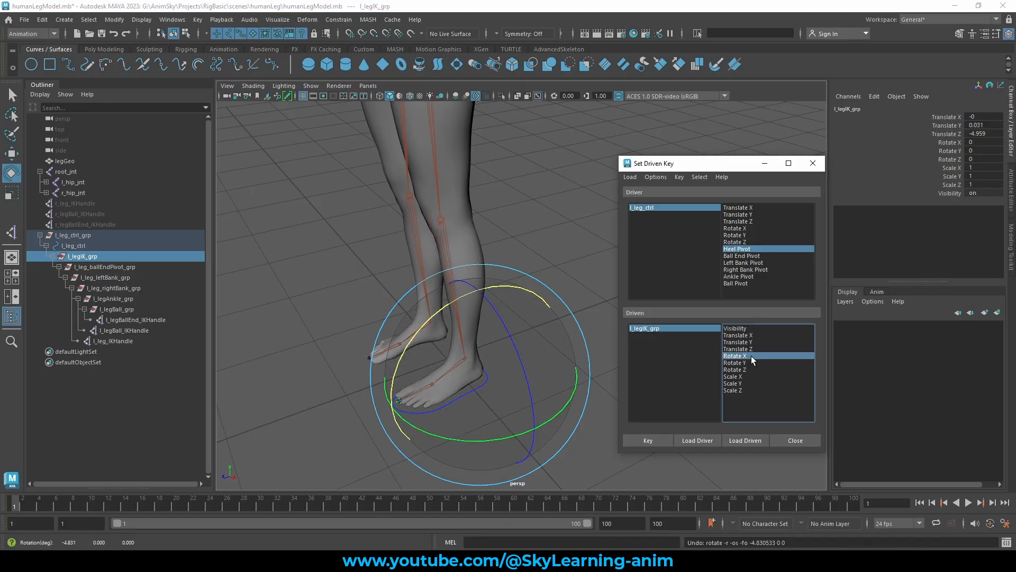
pyautogui.keyDown('alt'); pyautogui.moveTo(542, 306); pyautogui.dragTo(544, 262); pyautogui.keyUp('alt')
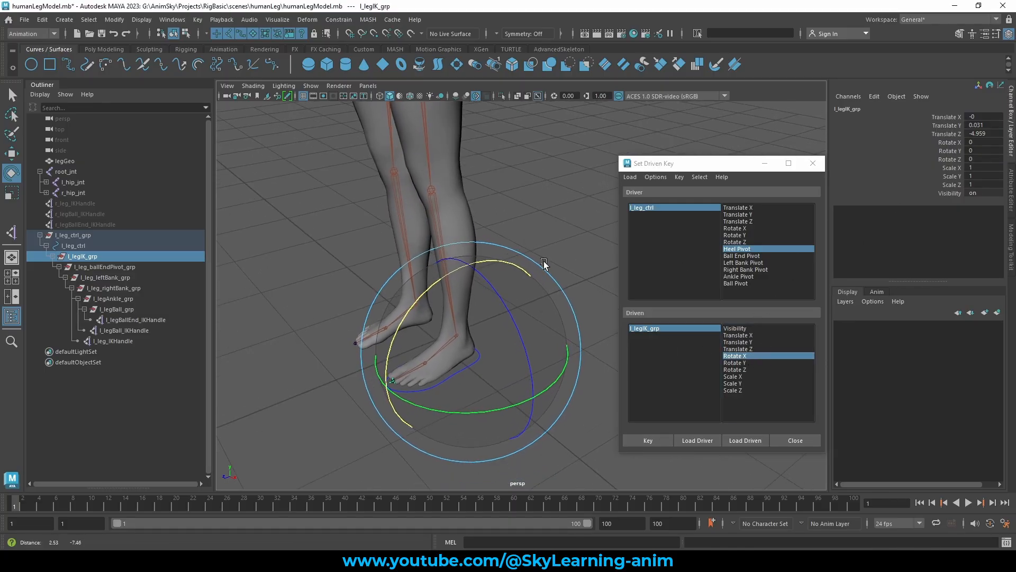
pyautogui.click(650, 440)
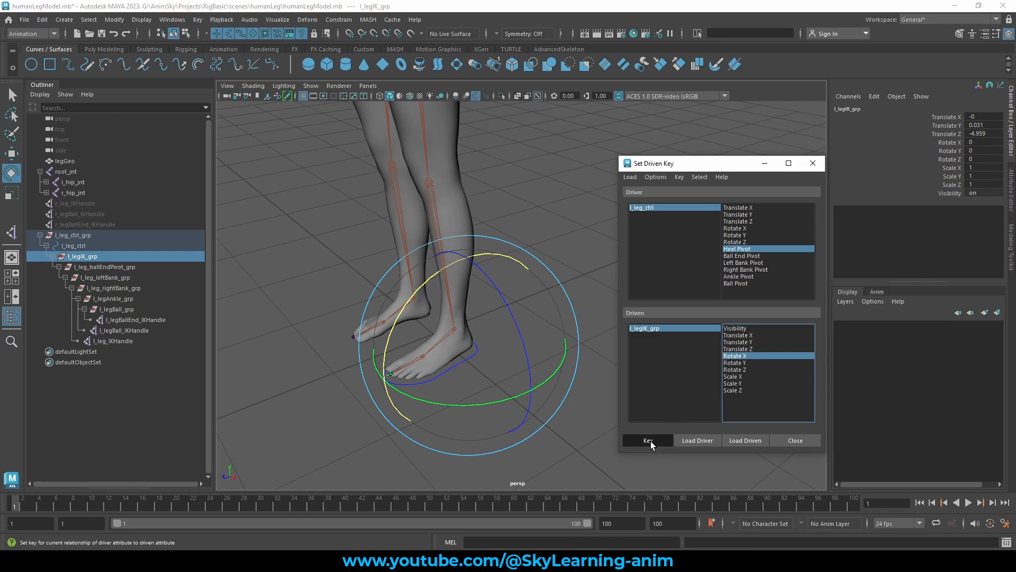
pyautogui.click(635, 208)
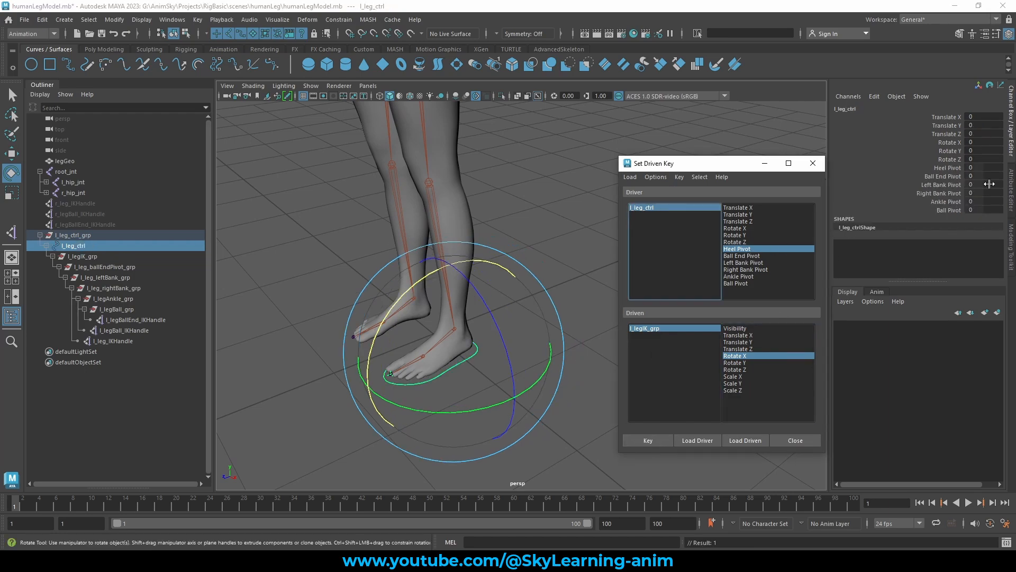
pyautogui.click(675, 329)
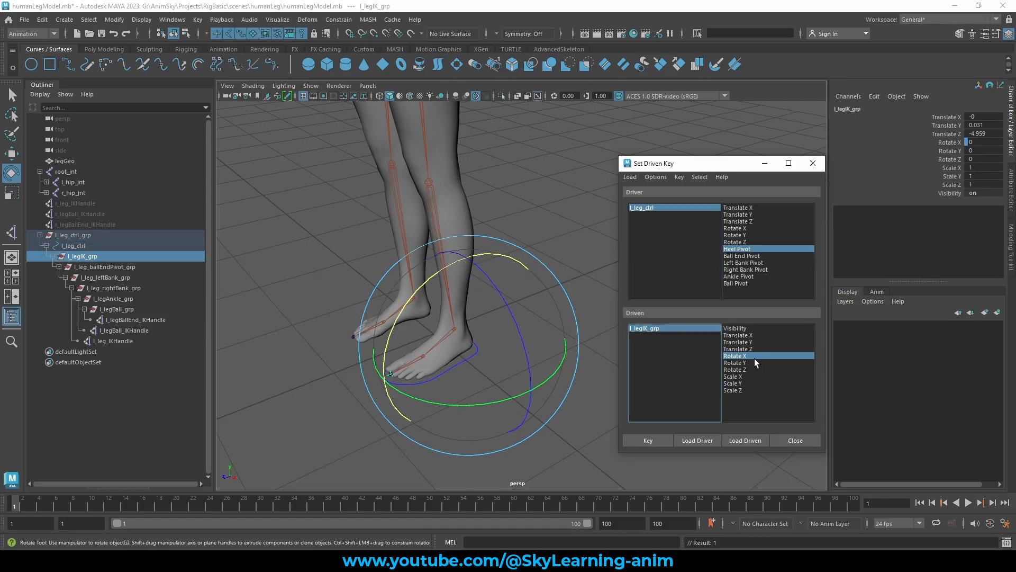
# Set Heel Pivot on l_leg_ctrl to -10 and Rotate X of l_legIK_grp to -25, and key the relationship.
pyautogui.click(665, 209)
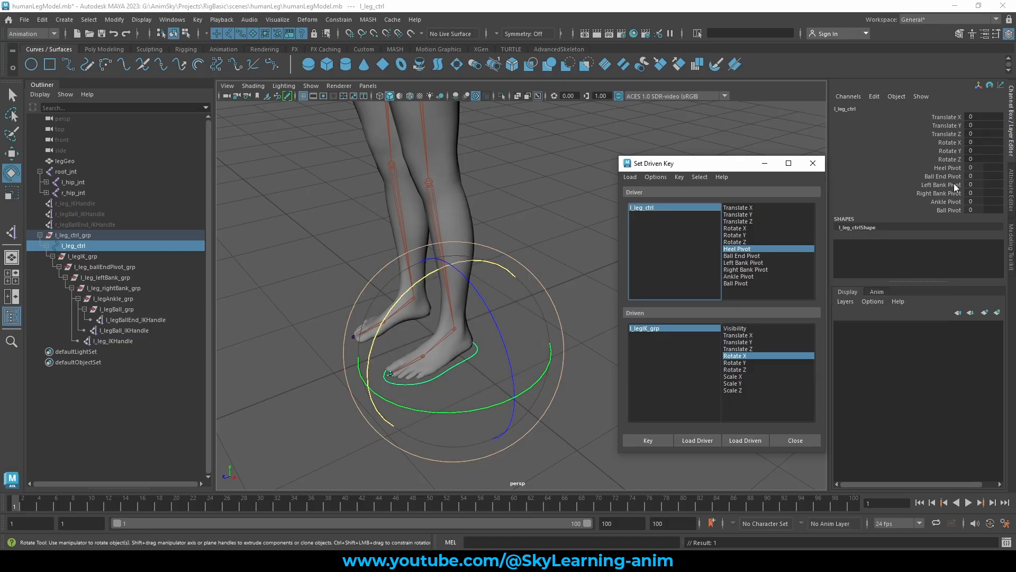
pyautogui.click(946, 168)
pyautogui.moveTo(661, 137); pyautogui.dragTo(446, 141, button='middle')
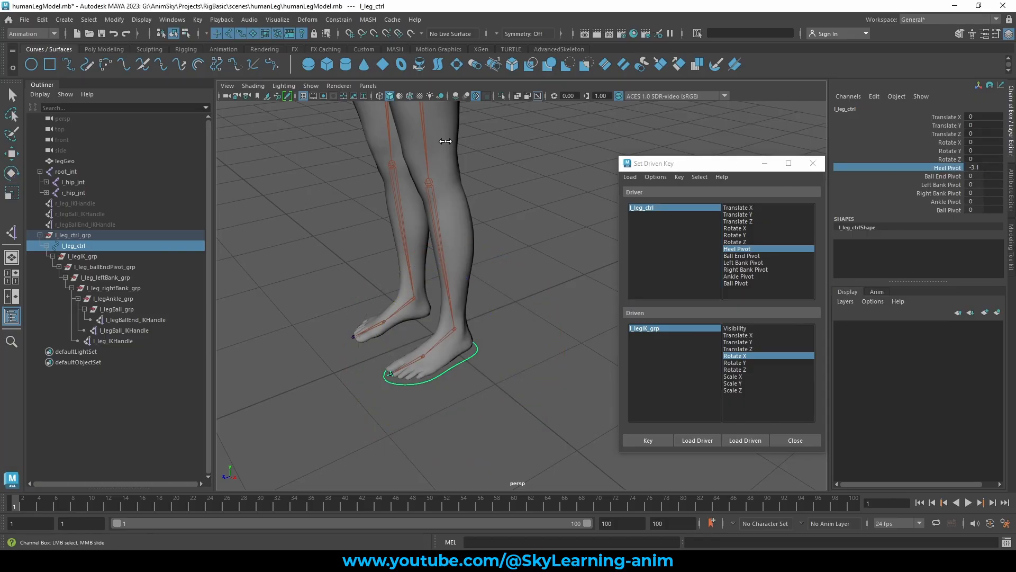
pyautogui.click(658, 329)
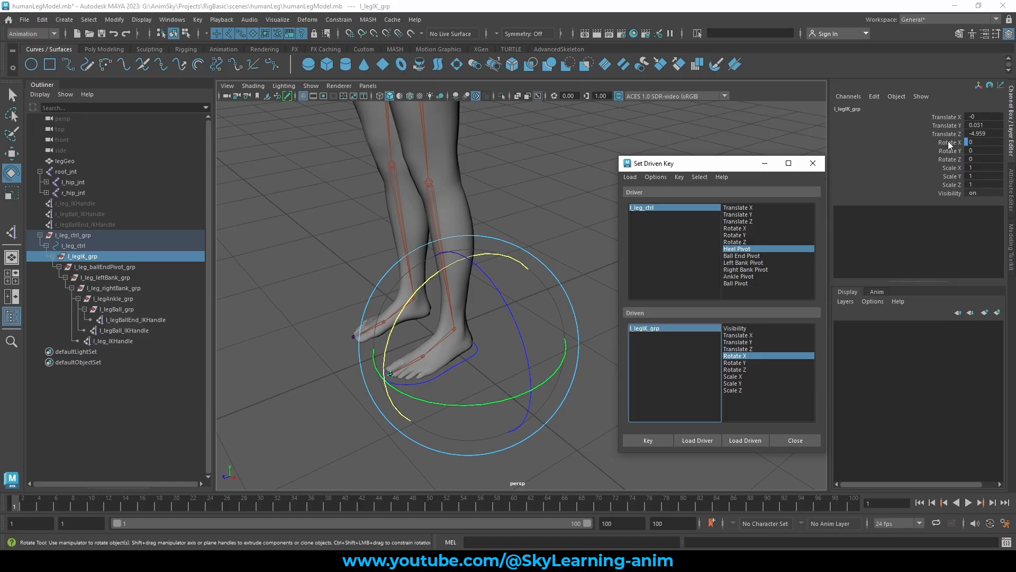
pyautogui.doubleClick(979, 143)
pyautogui.write('-25')
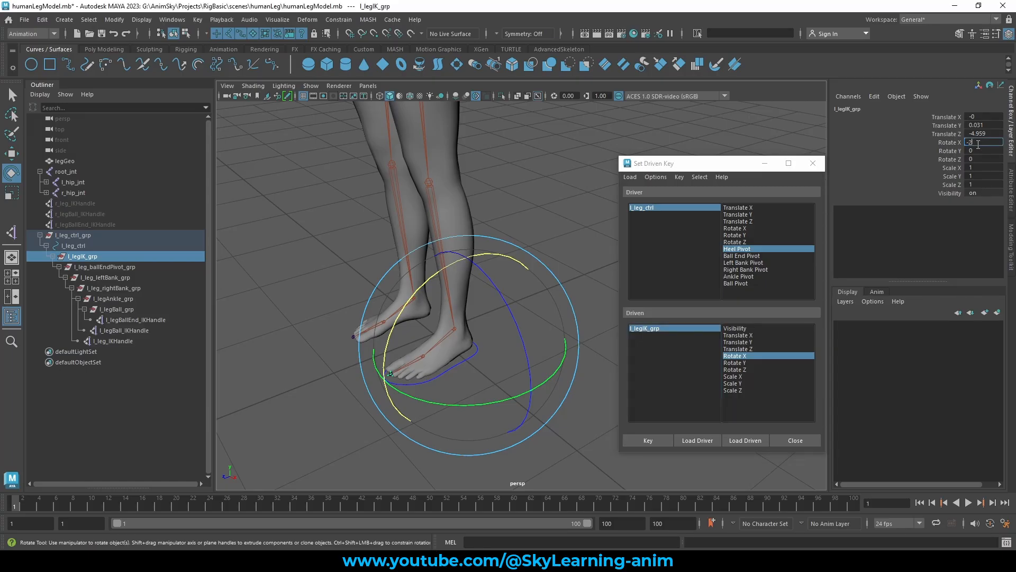
pyautogui.press('Return')
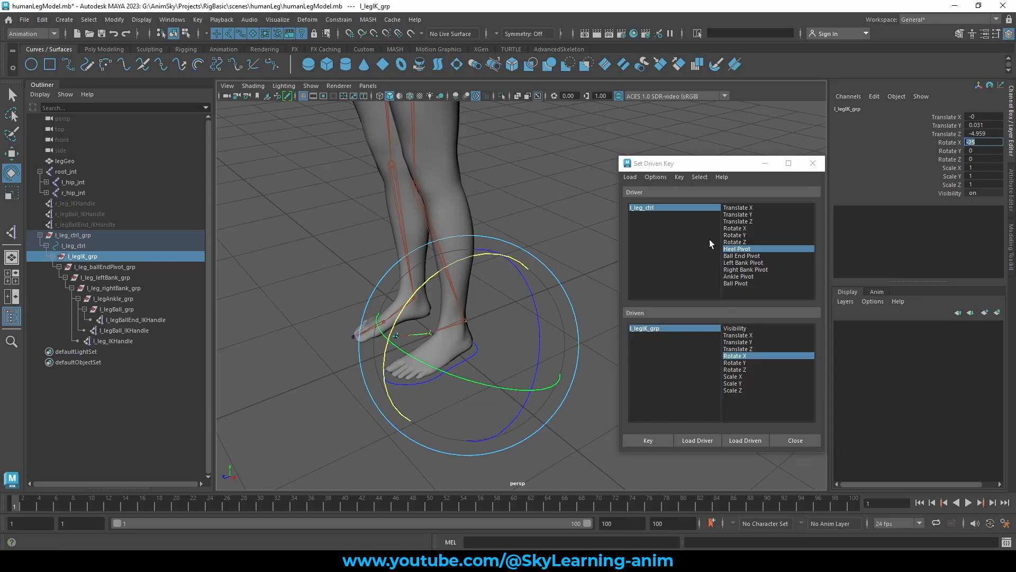
pyautogui.moveTo(717, 169); pyautogui.dragTo(708, 170)
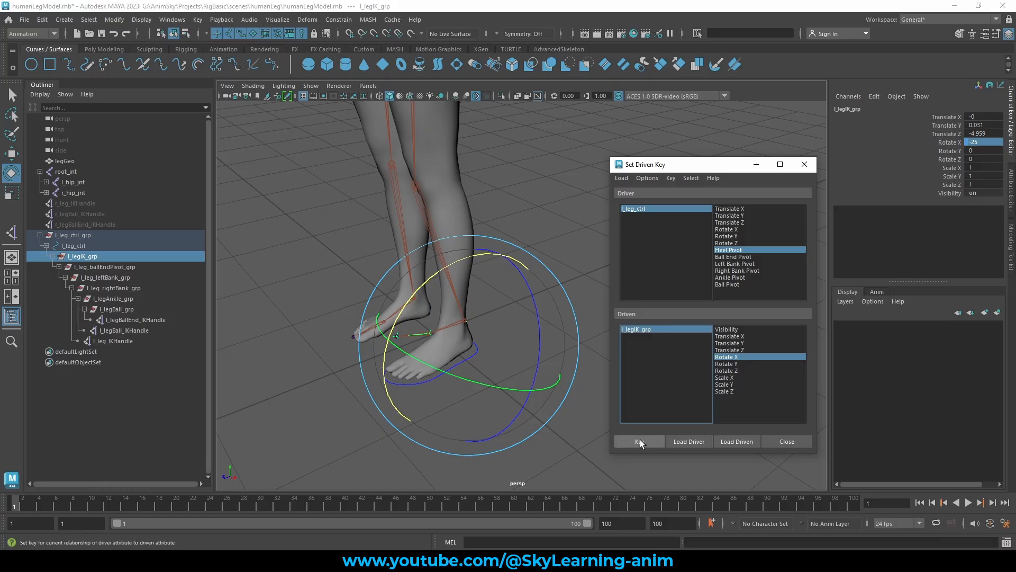
pyautogui.click(640, 441)
# Set Heel Pivot on l_leg_ctrl to 10 and Rotate X of l_legIK_grp to 40, and key the relationship.
pyautogui.click(635, 210)
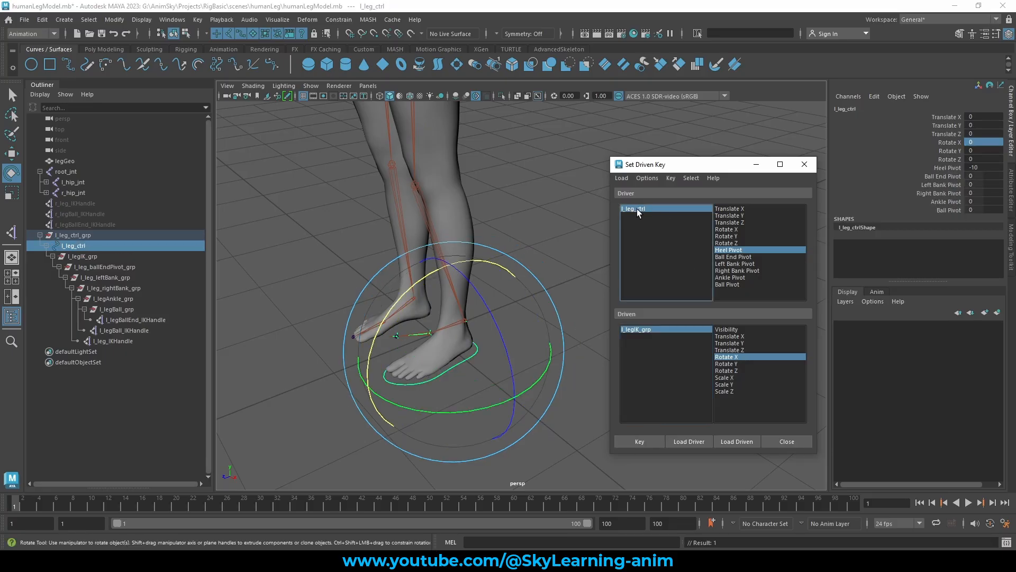
pyautogui.click(949, 167)
pyautogui.moveTo(652, 137); pyautogui.dragTo(1012, 148, button='middle')
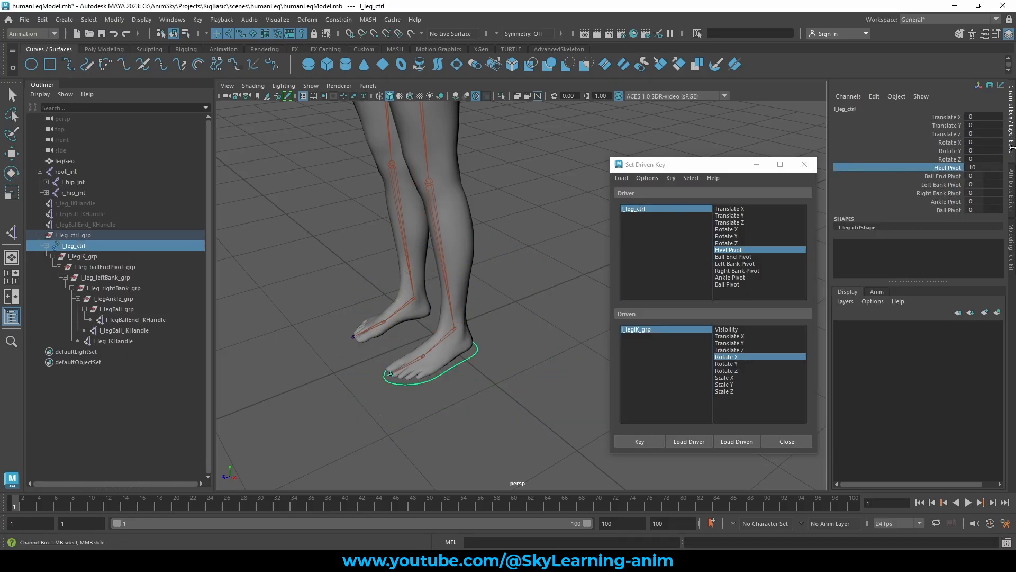
pyautogui.click(645, 330)
pyautogui.press('e')
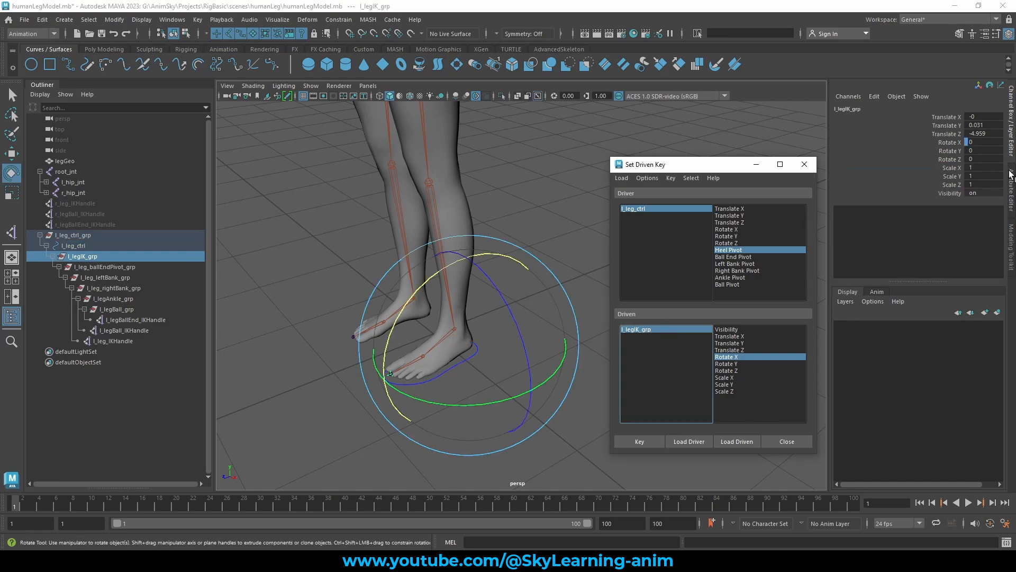
pyautogui.doubleClick(986, 142)
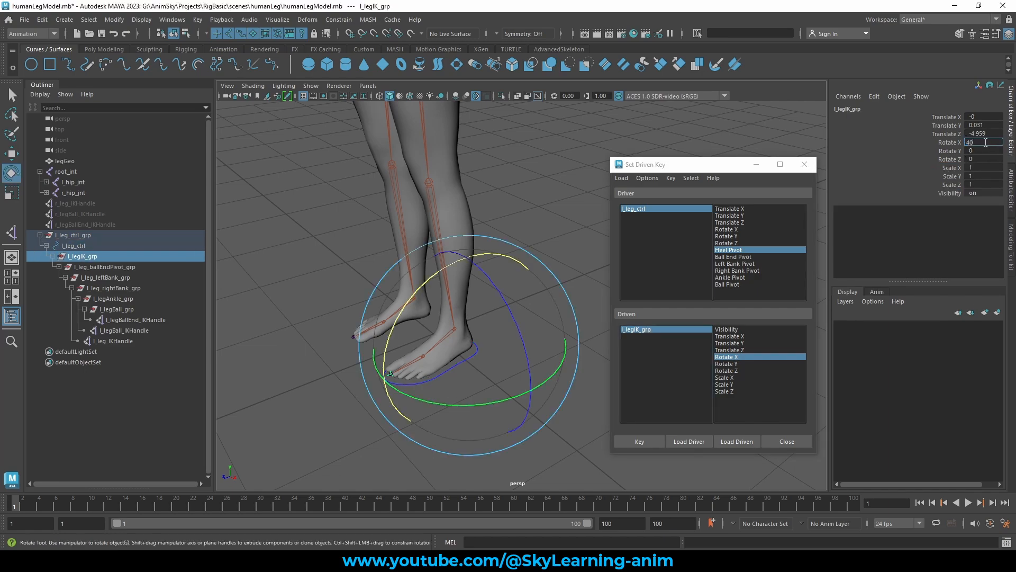
pyautogui.press('Return')
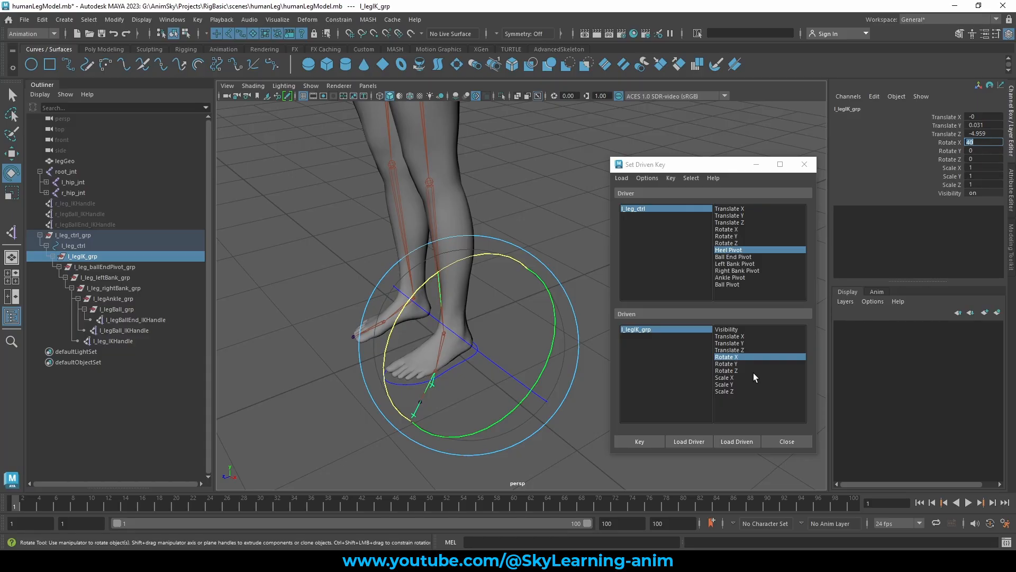
pyautogui.click(652, 441)
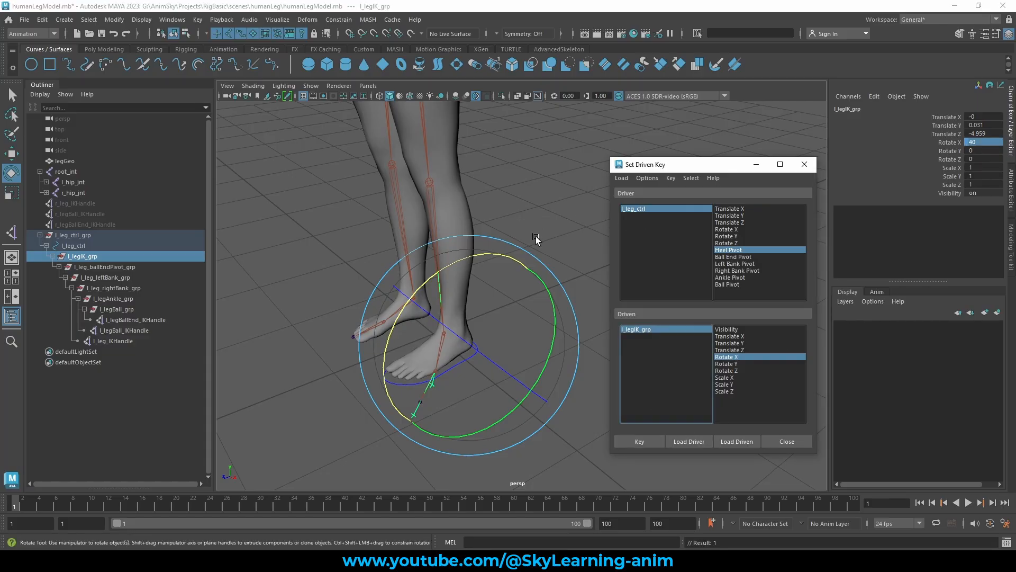
# Test Heel Pivot on l_leg_ctrl between -10 and 10, and reset it to 0.
pyautogui.click(285, 262)
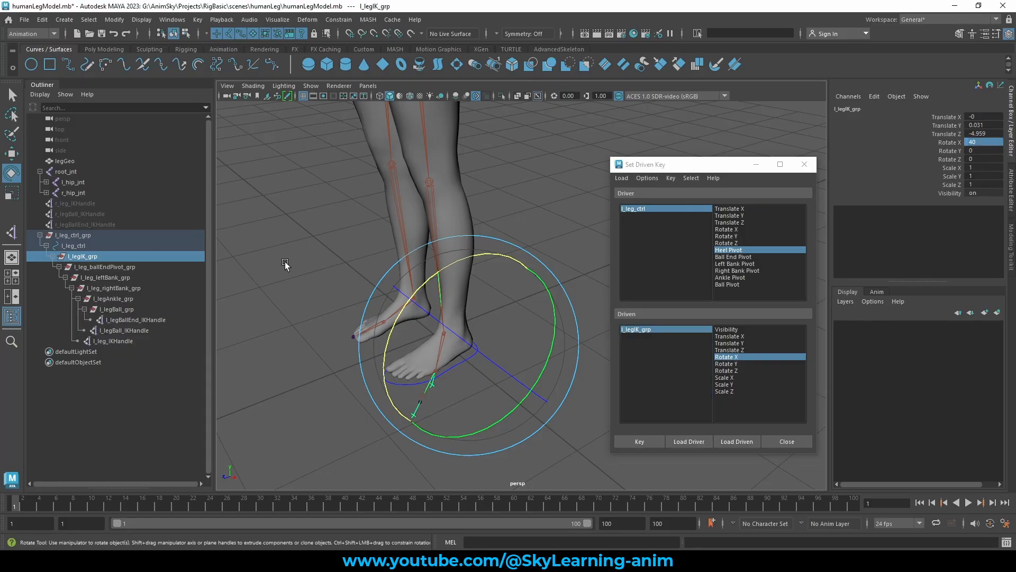
pyautogui.click(464, 361)
pyautogui.click(945, 167)
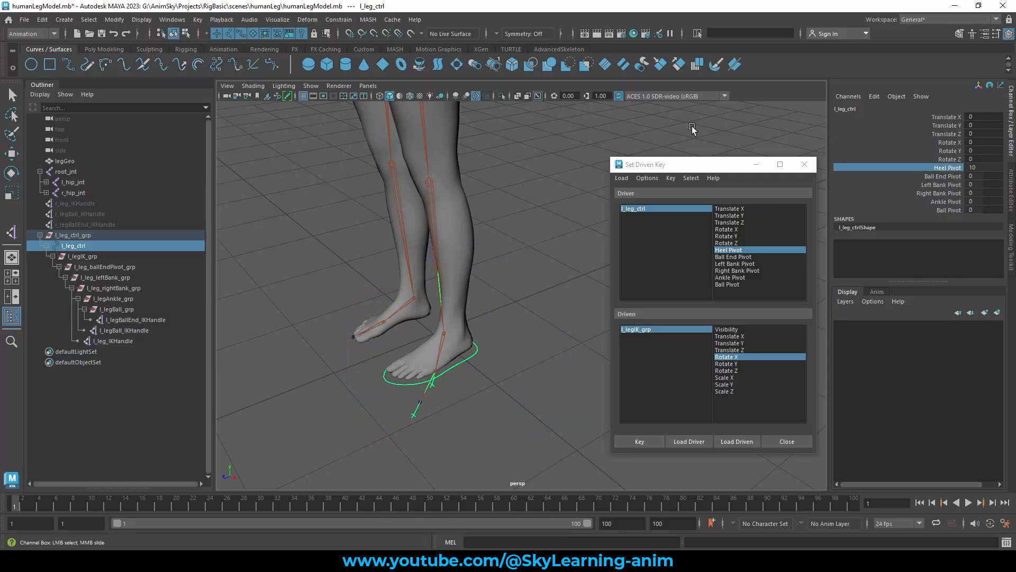
pyautogui.moveTo(641, 130); pyautogui.dragTo(478, 154, button='middle')
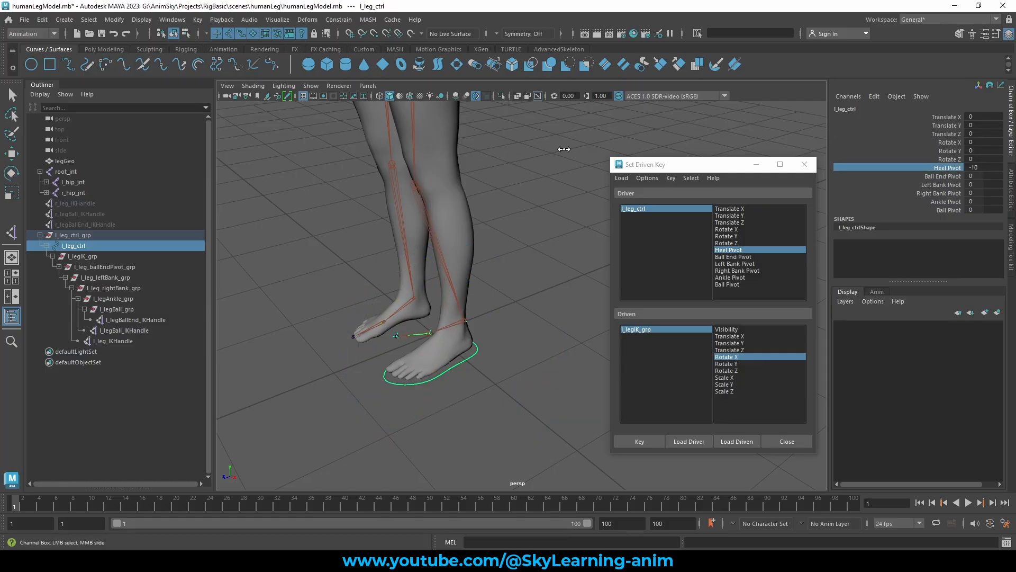
pyautogui.moveTo(572, 149); pyautogui.dragTo(799, 147, button='middle')
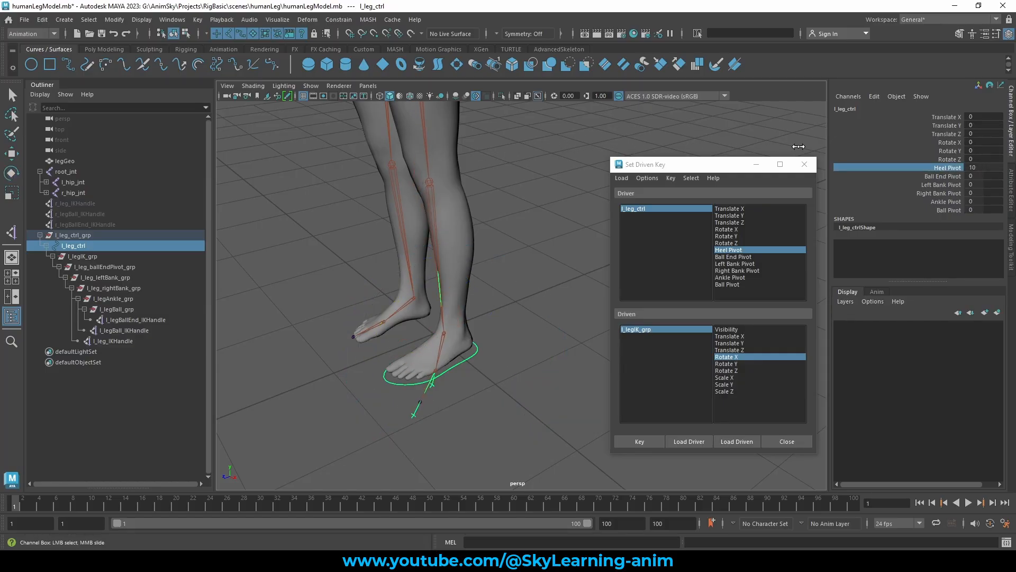
pyautogui.doubleClick(972, 169)
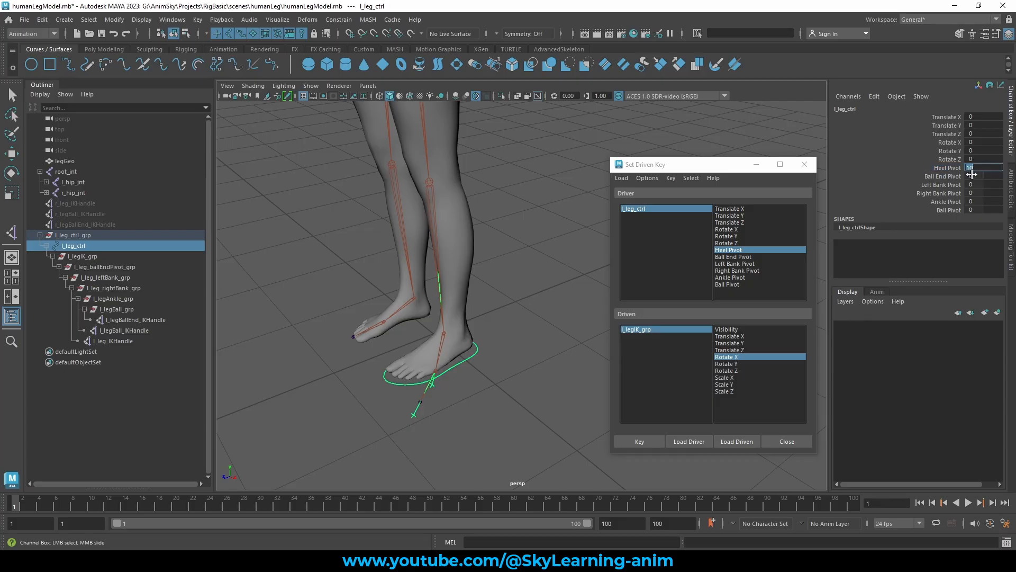
pyautogui.write('0')
pyautogui.press('Return')
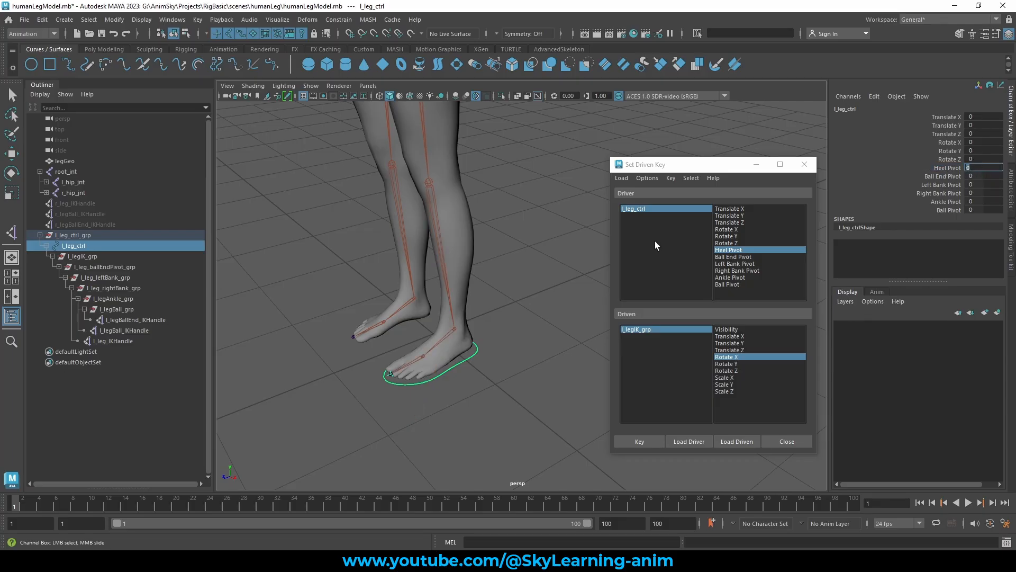
# Choose Ball End Pivot as the driving attribute and load l_leg_ballEndPivot_grp as the driven object.
pyautogui.click(739, 257)
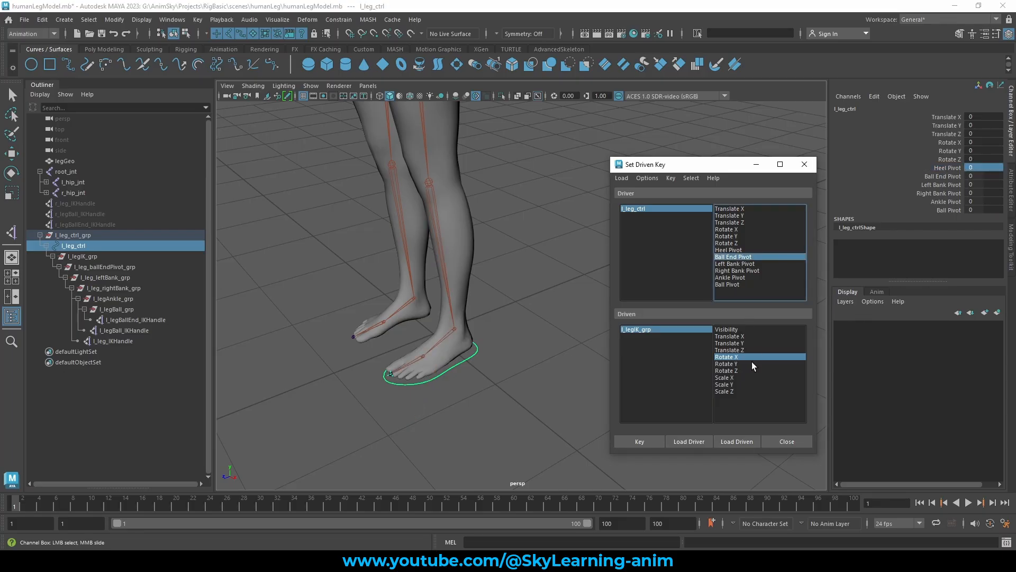
pyautogui.click(107, 266)
pyautogui.press('e')
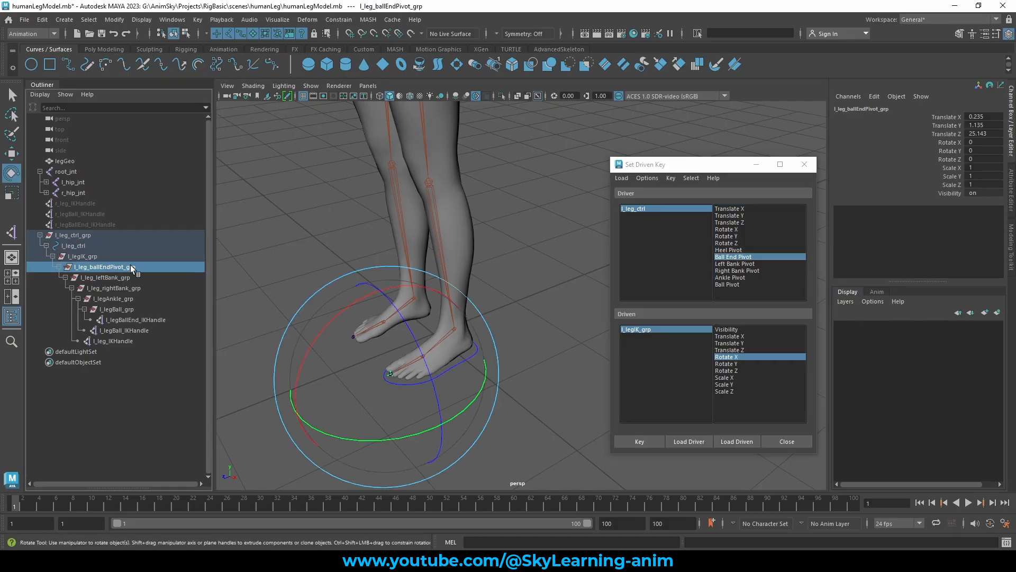
pyautogui.click(739, 442)
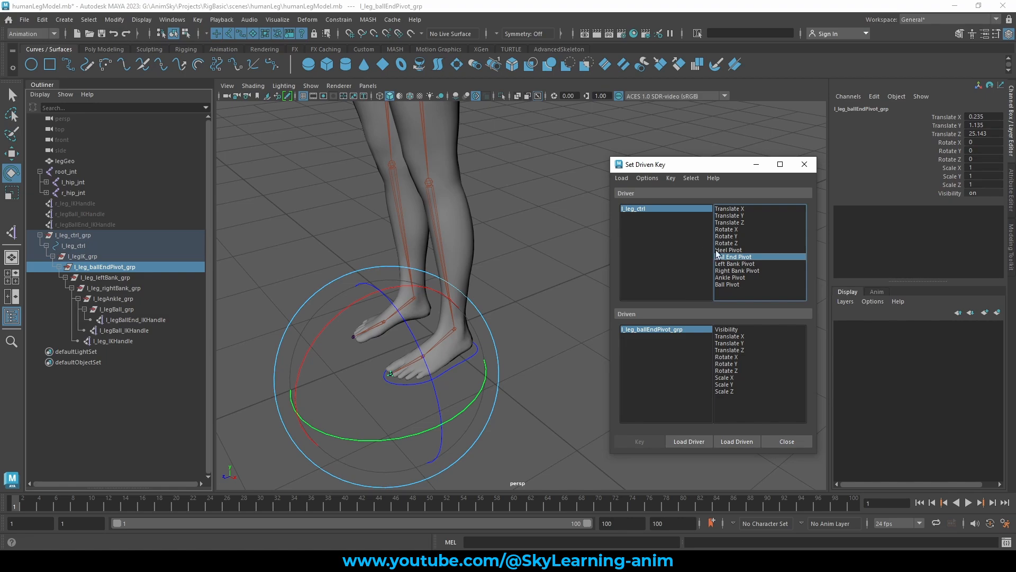
# Try rotating l_leg_ballEndPivot_grp about X in both directions and undo the rotations.
pyautogui.moveTo(346, 308); pyautogui.dragTo(268, 413)
pyautogui.hotkey('ctrl', 'z')
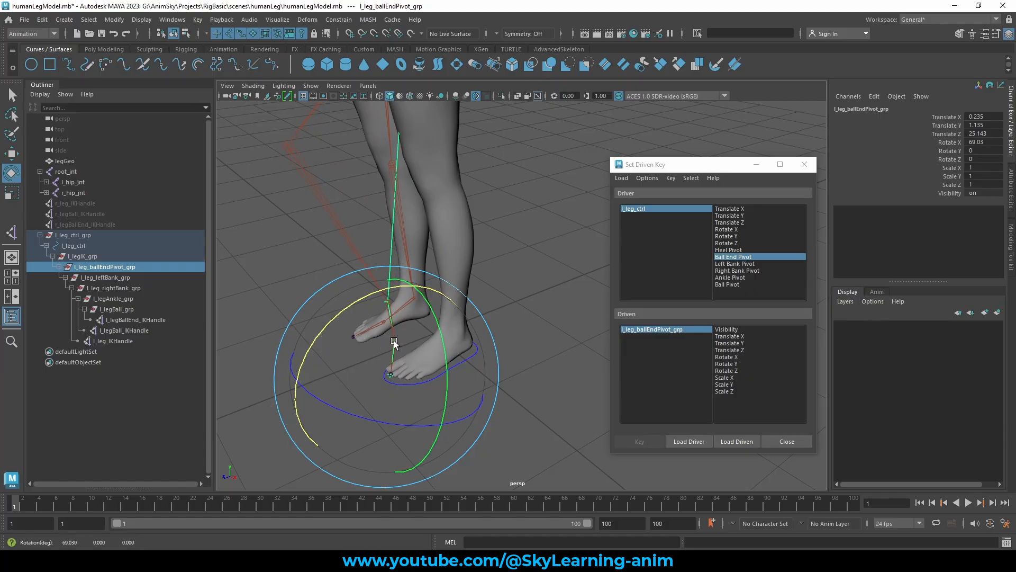
pyautogui.moveTo(329, 325); pyautogui.dragTo(365, 302)
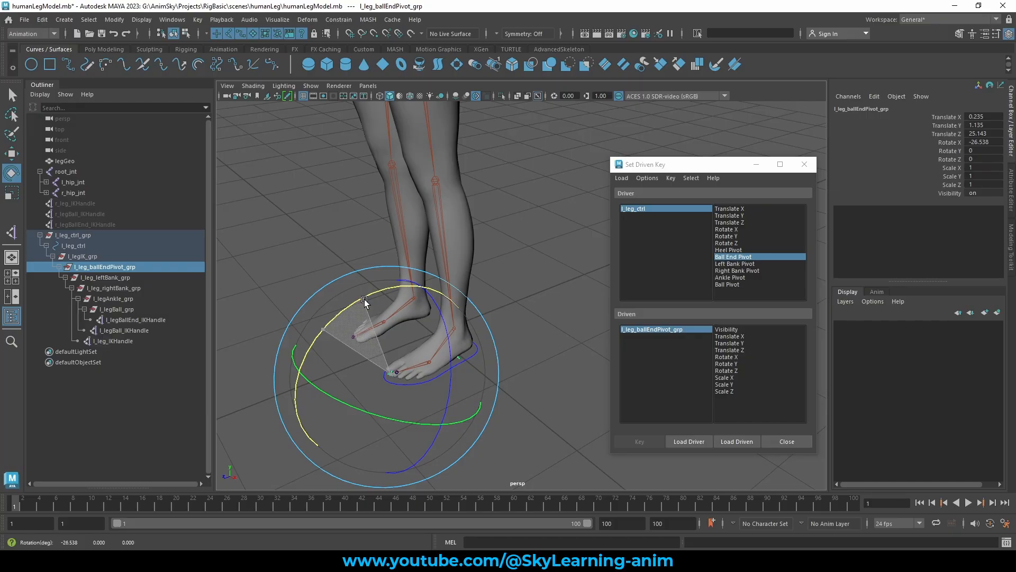
pyautogui.hotkey('ctrl', 'z')
pyautogui.hotkey('ctrl', 'z')
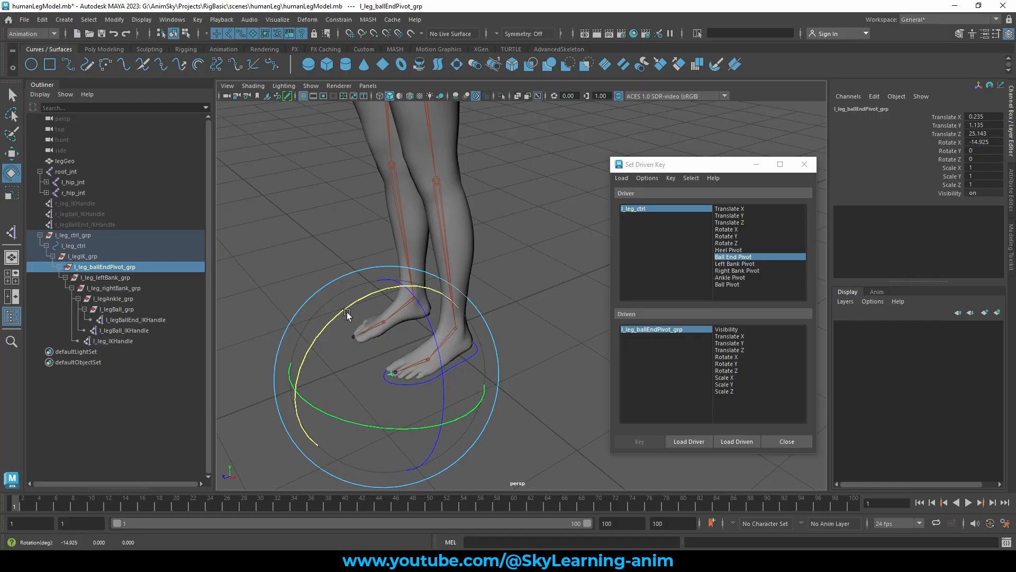
pyautogui.press('w')
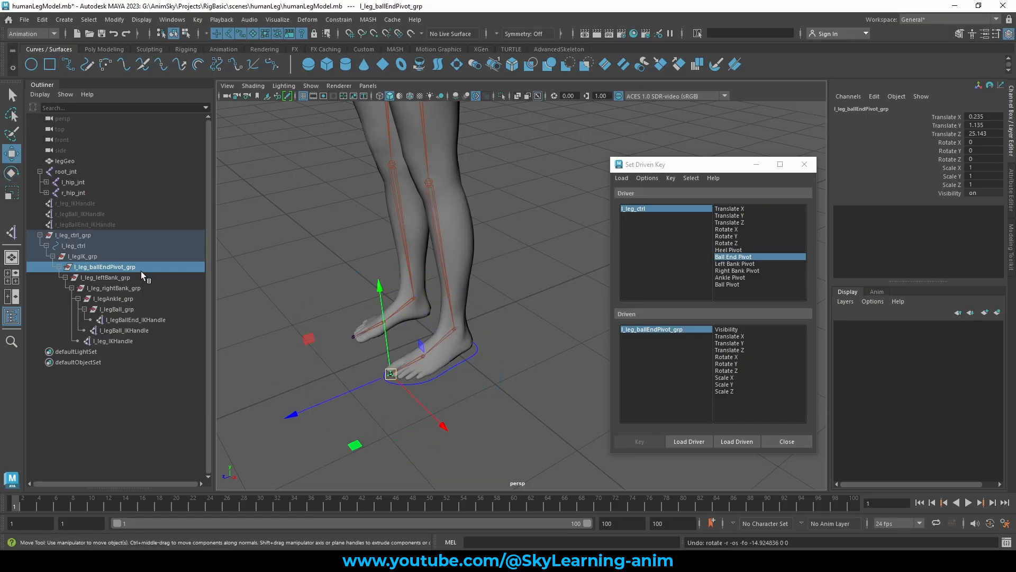
# Key Rotate X of l_leg_ballEndPivot_grp against Ball End Pivot with both at 0.
pyautogui.click(739, 357)
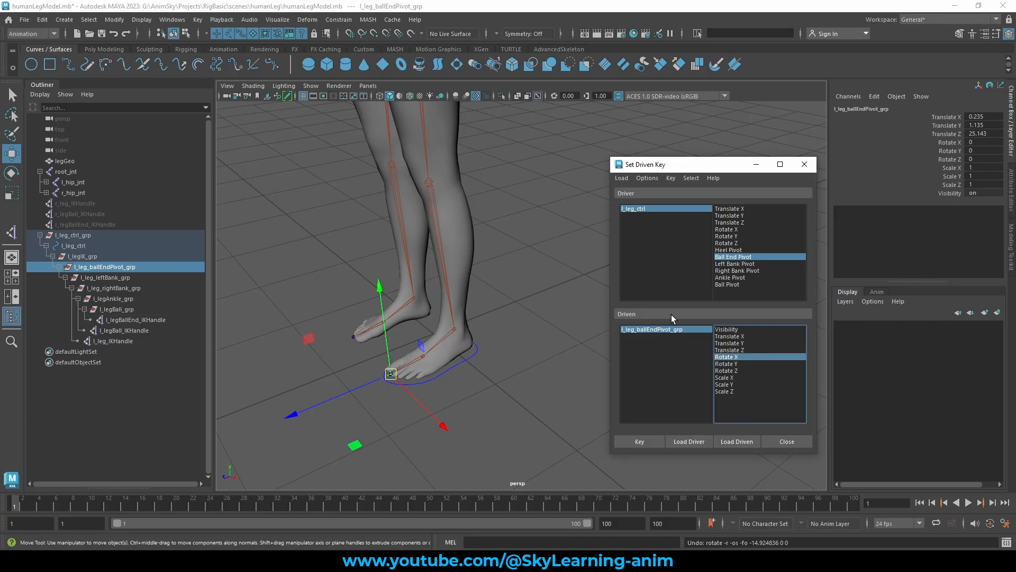
pyautogui.click(646, 443)
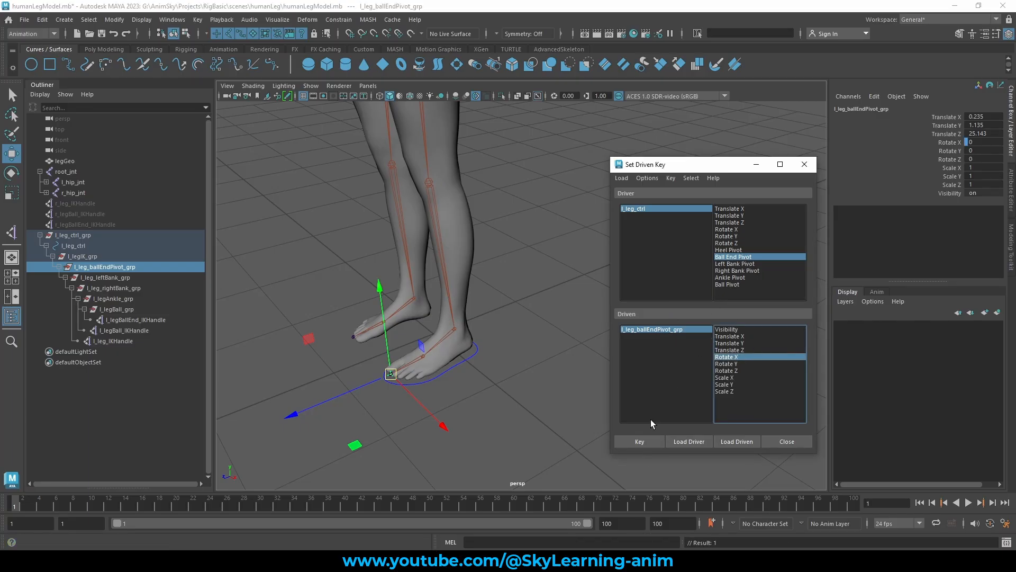
# Set Ball End Pivot on l_leg_ctrl to -10 and Rotate X of l_leg_ballEndPivot_grp to -10, and key the relationship.
pyautogui.click(642, 208)
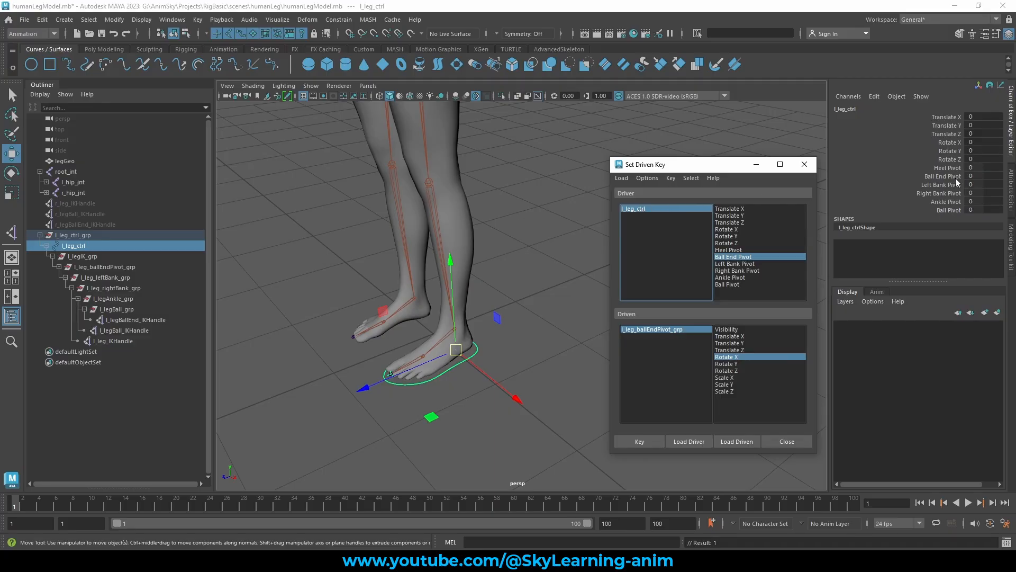
pyautogui.click(951, 177)
pyautogui.moveTo(678, 129); pyautogui.dragTo(332, 141, button='middle')
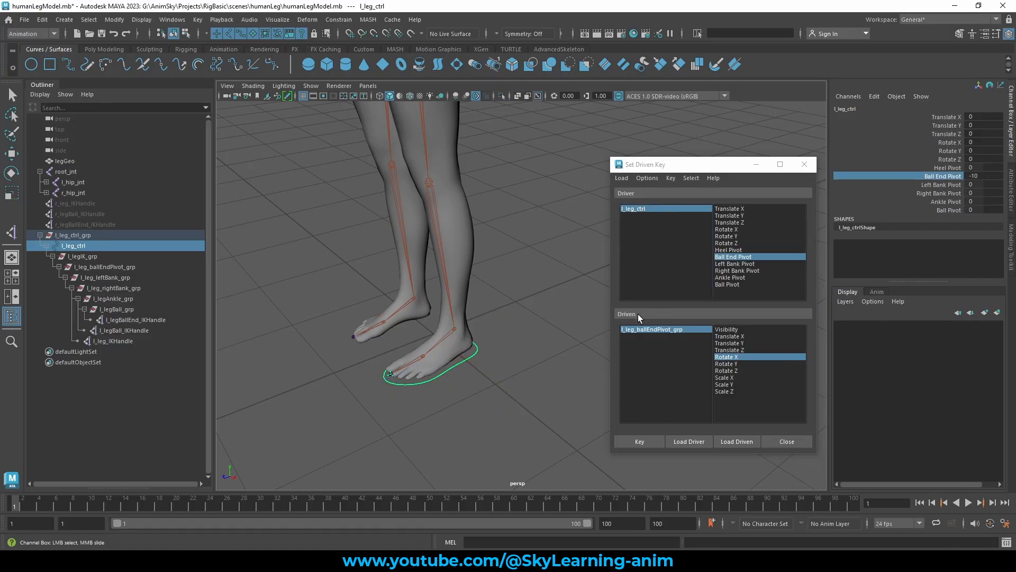
pyautogui.click(653, 329)
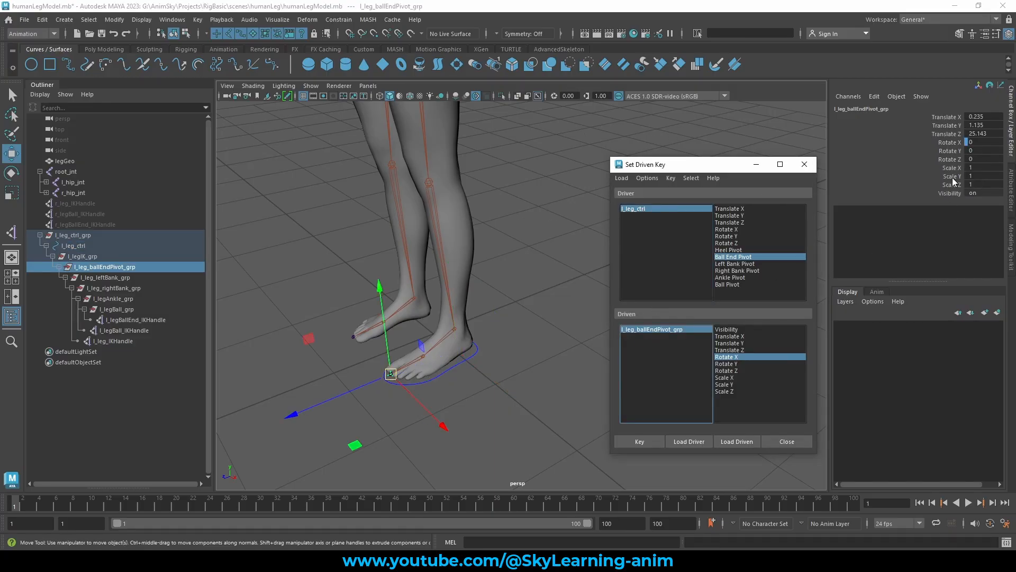
pyautogui.click(982, 143)
pyautogui.write('-10')
pyautogui.press('Return')
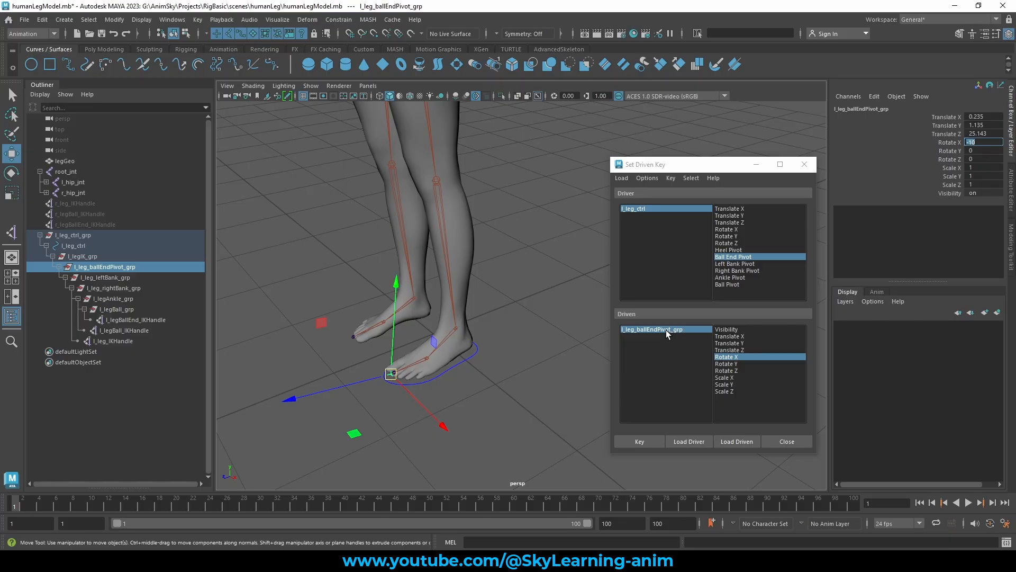
pyautogui.click(639, 441)
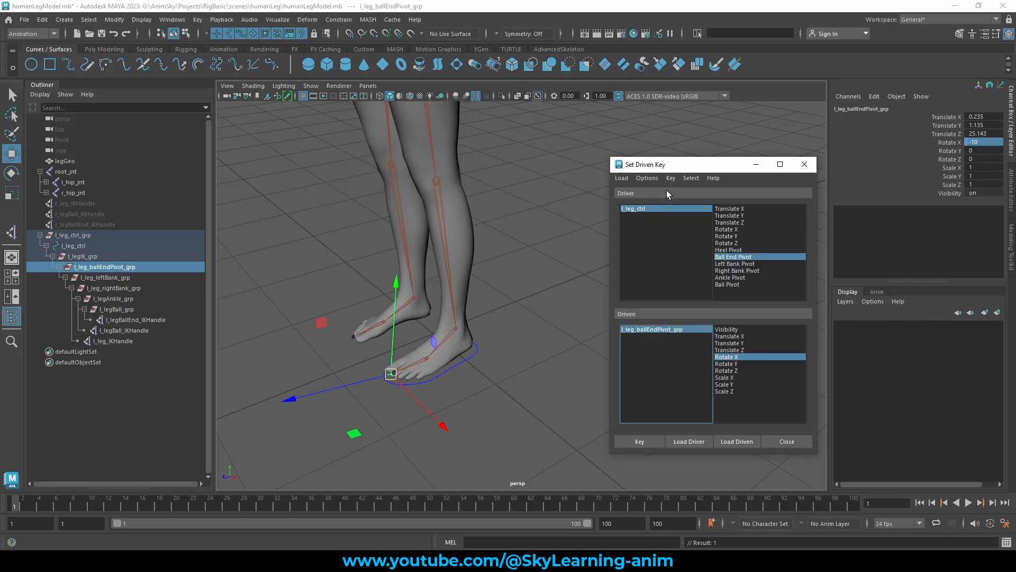
# Set Ball End Pivot on l_leg_ctrl to 10 and Rotate X of l_leg_ballEndPivot_grp to 60, and key the relationship.
pyautogui.click(640, 209)
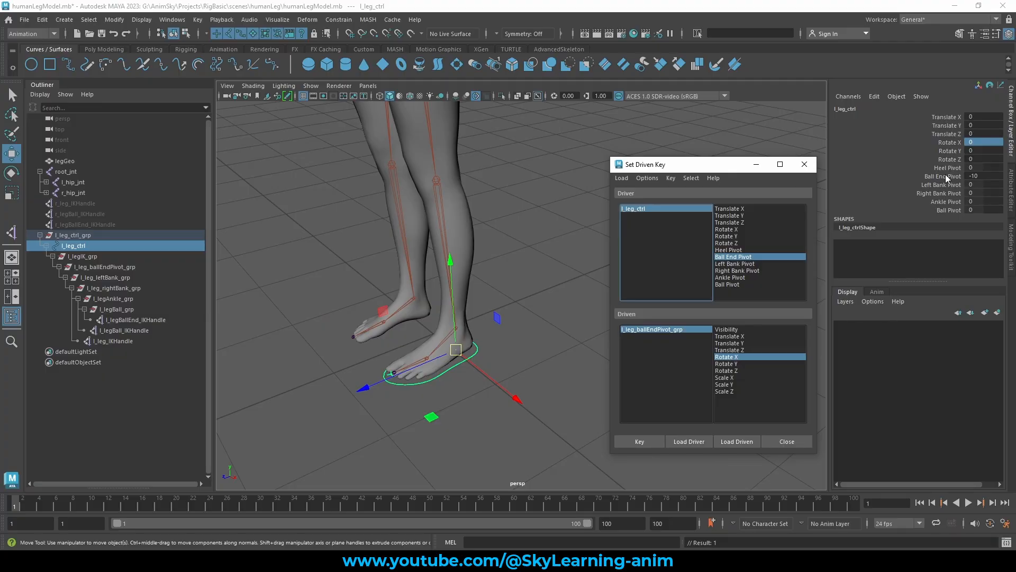
pyautogui.click(946, 176)
pyautogui.moveTo(587, 139); pyautogui.dragTo(1011, 142, button='middle')
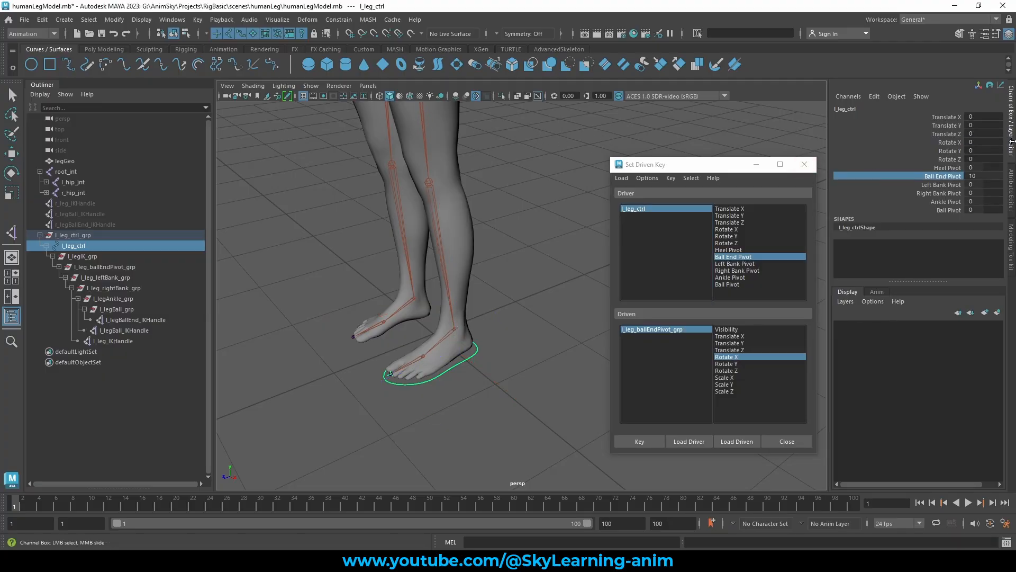
pyautogui.click(657, 329)
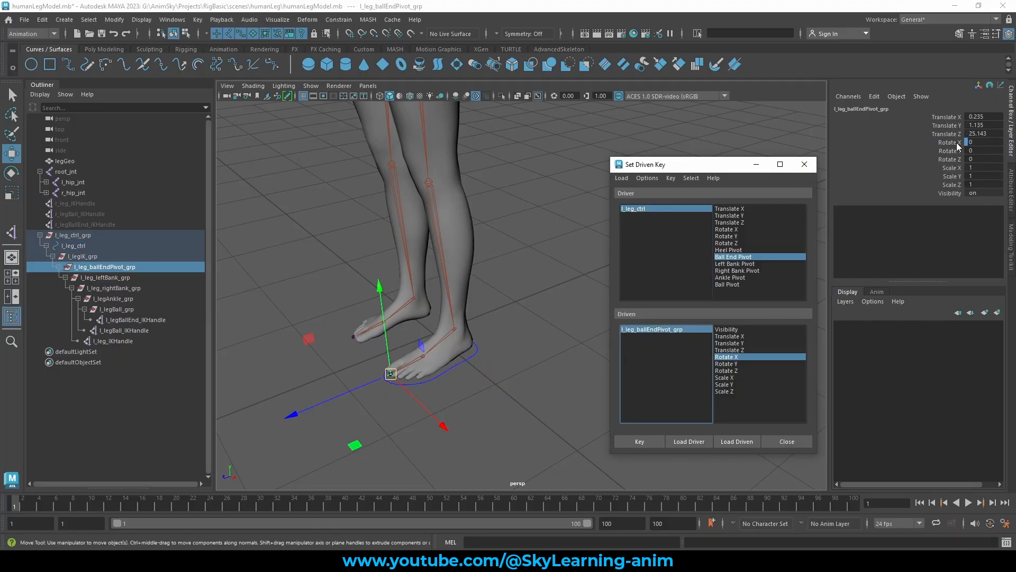
pyautogui.click(990, 142)
pyautogui.write('6')
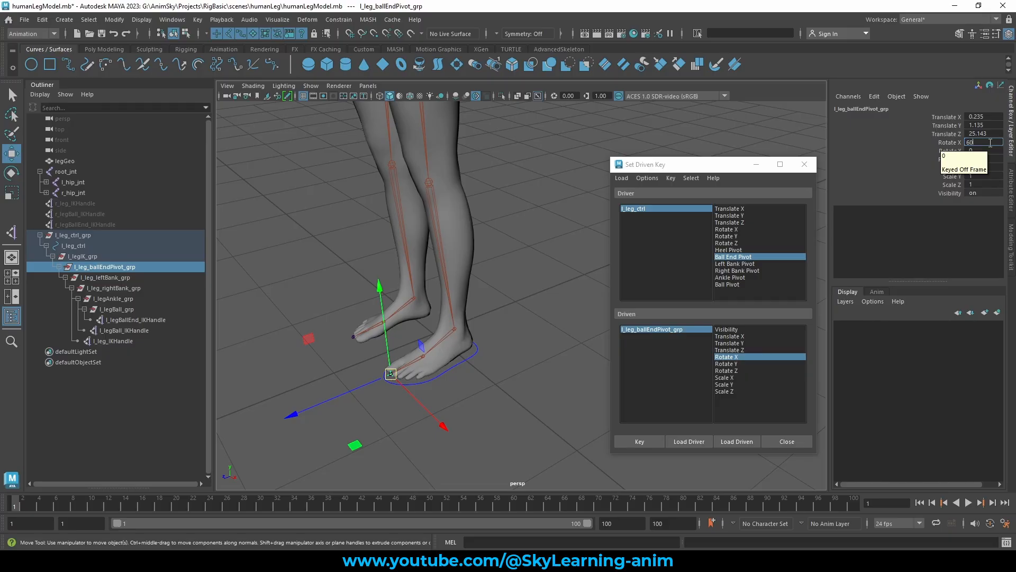
pyautogui.write('0')
pyautogui.press('Return')
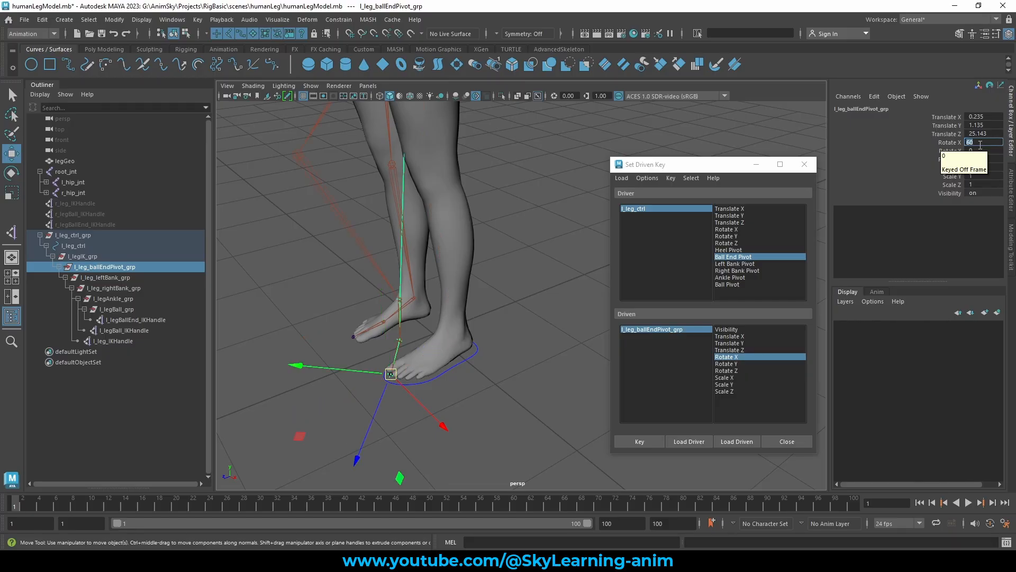
pyautogui.click(697, 169)
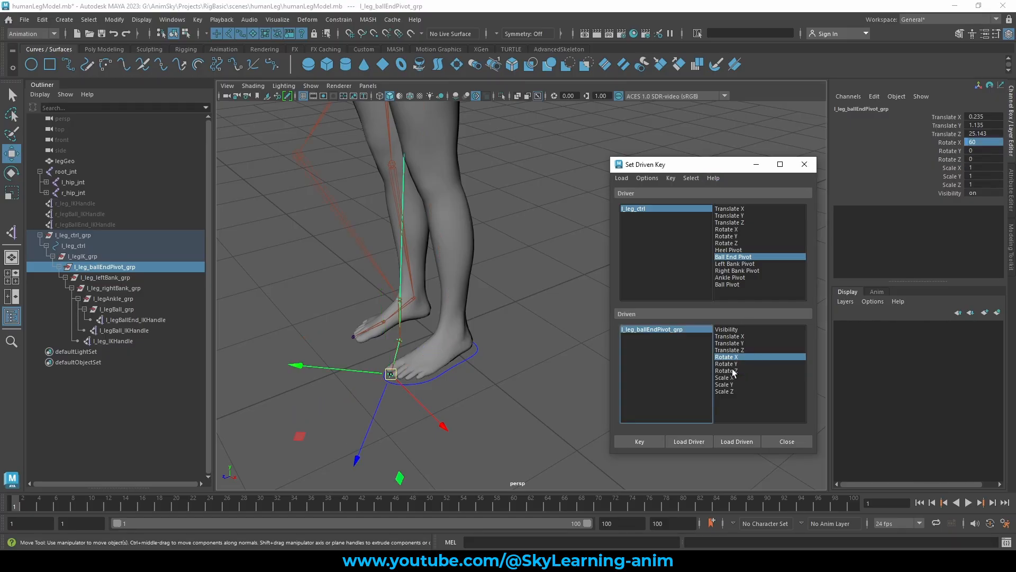
pyautogui.click(638, 441)
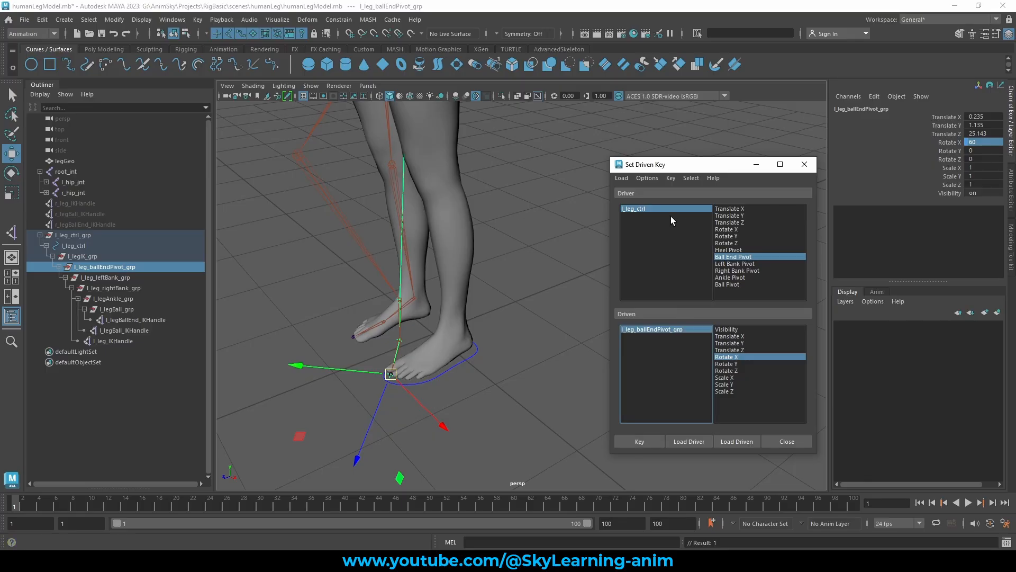
# Test Ball End Pivot on l_leg_ctrl, and reset it to 0.
pyautogui.click(649, 208)
pyautogui.click(946, 176)
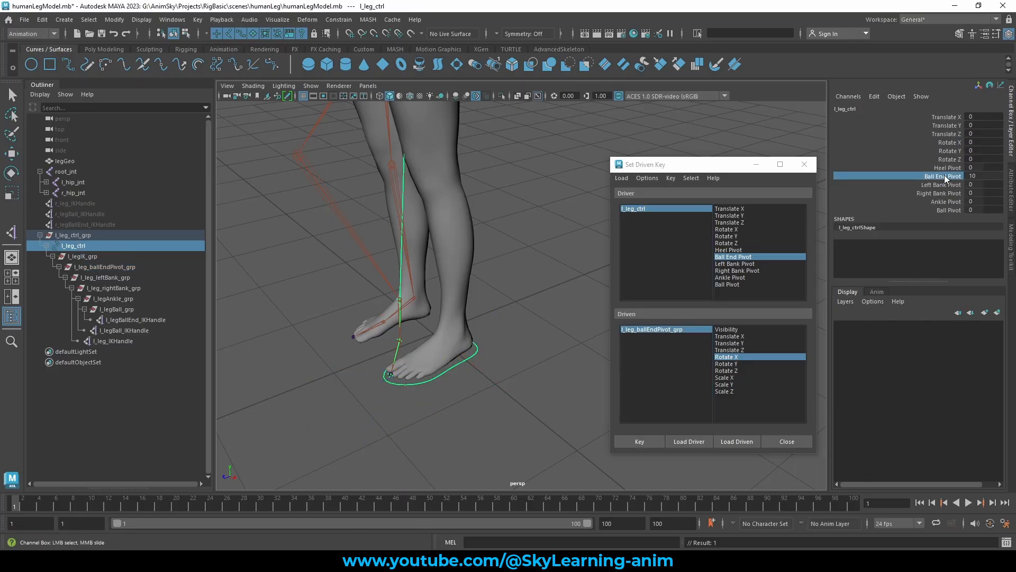
pyautogui.moveTo(572, 159); pyautogui.dragTo(581, 180, button='middle')
pyautogui.hotkey('ctrl', 'z')
pyautogui.hotkey('ctrl', 'z')
pyautogui.hotkey('ctrl', 'z')
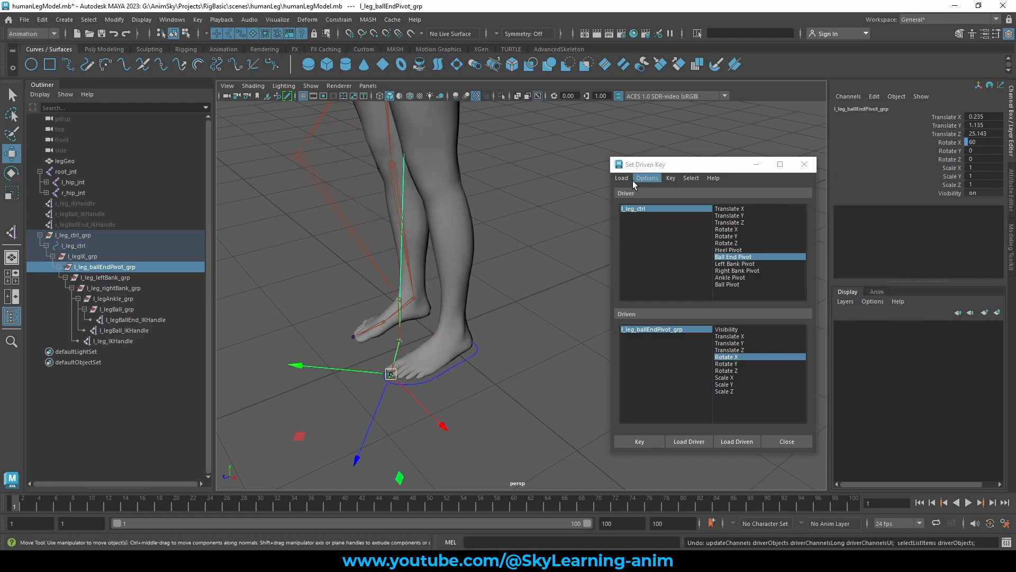
pyautogui.click(682, 210)
pyautogui.click(986, 176)
pyautogui.write('0')
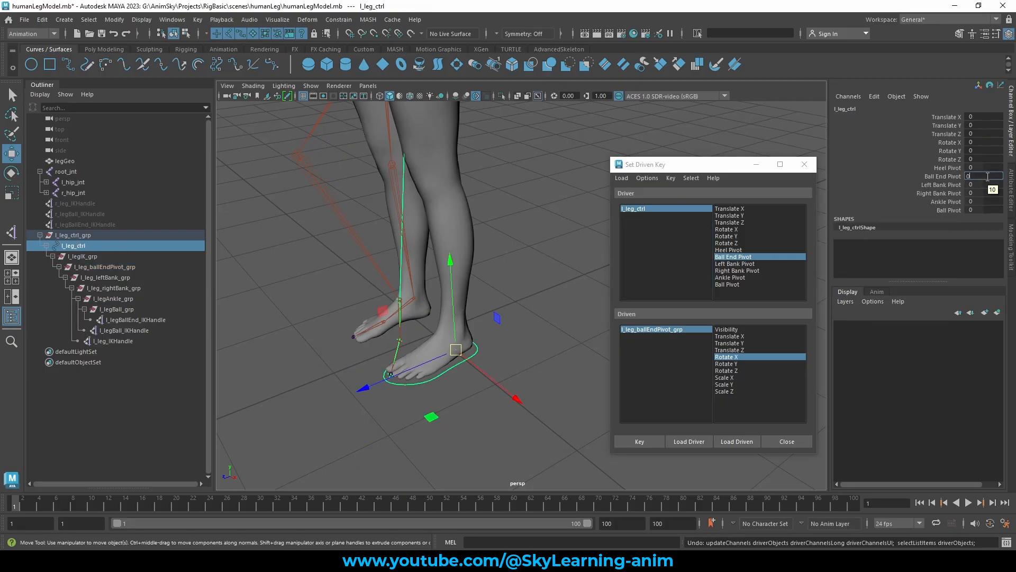
pyautogui.press('Return')
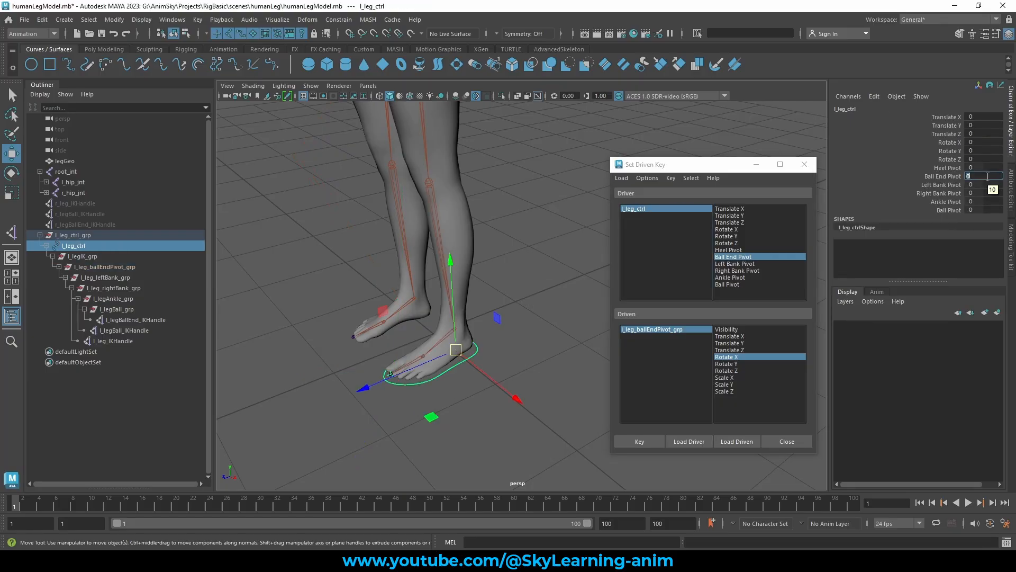
# Choose Left Bank Pivot as the driving attribute and load l_leg_leftBank_grp as the driven object.
pyautogui.click(744, 264)
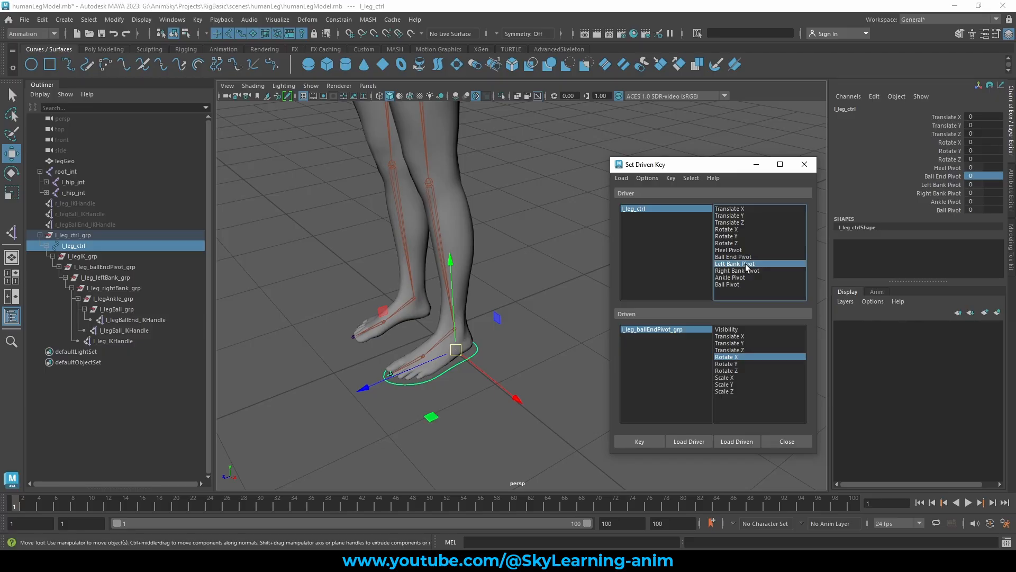
pyautogui.click(132, 280)
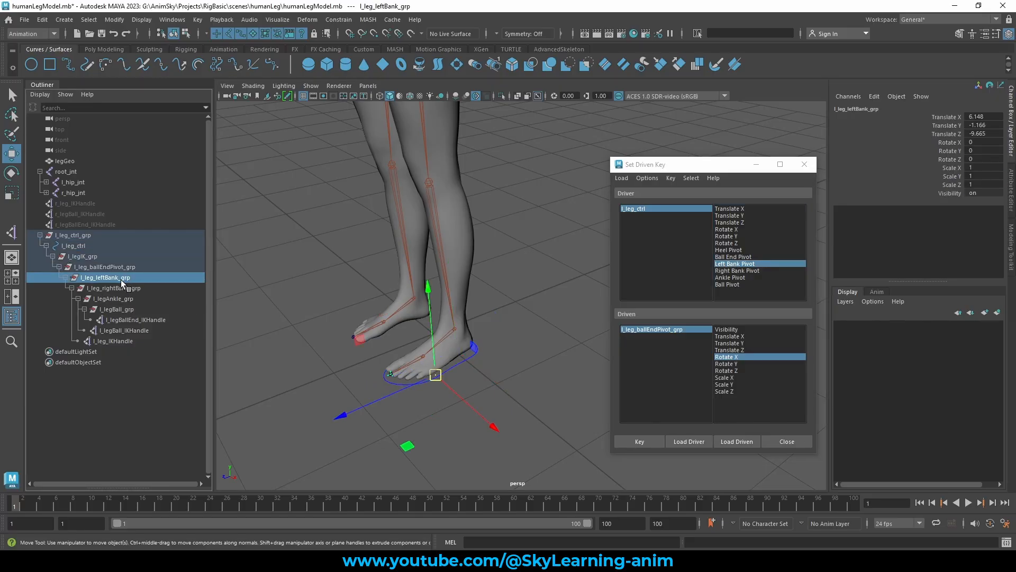
pyautogui.click(733, 444)
# Try Rotate X as the driven attribute, then rotate l_leg_leftBank_grp about Z to check its axis and undo the rotation.
pyautogui.keyDown('alt'); pyautogui.moveTo(466, 328); pyautogui.dragTo(577, 312); pyautogui.keyUp('alt')
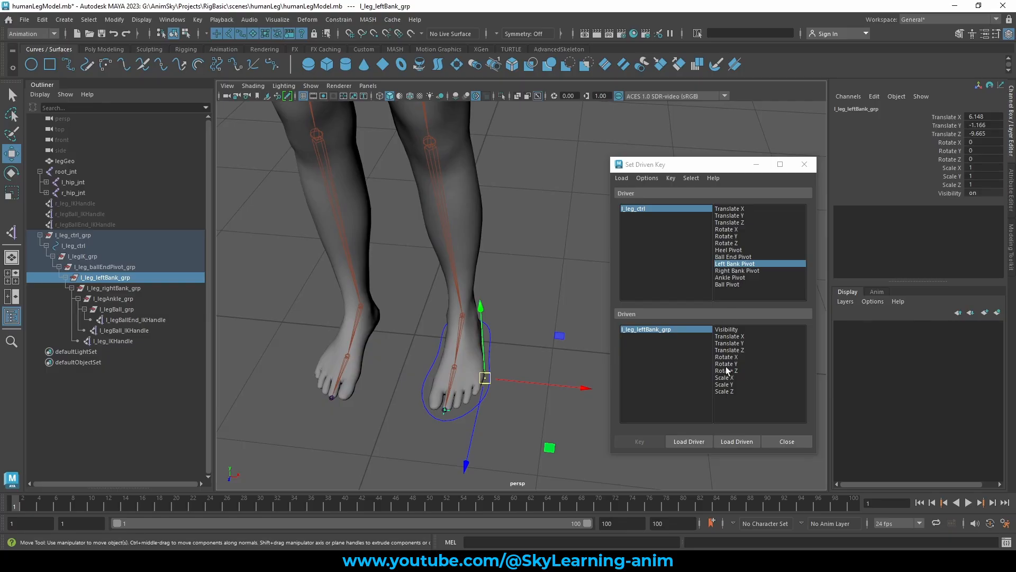
pyautogui.click(742, 358)
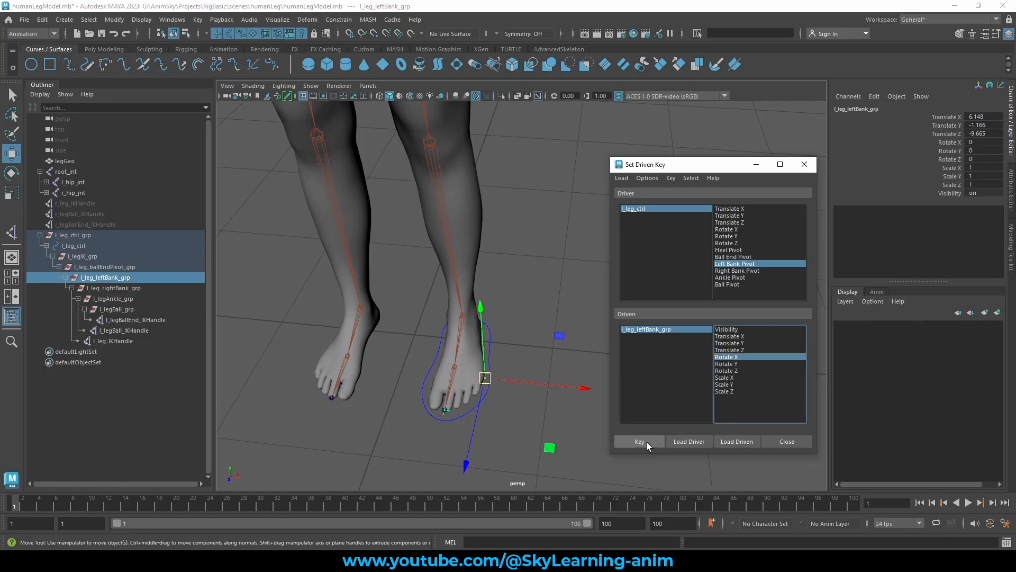
pyautogui.keyDown('alt'); pyautogui.moveTo(542, 347); pyautogui.dragTo(529, 351); pyautogui.keyUp('alt')
pyautogui.press('e')
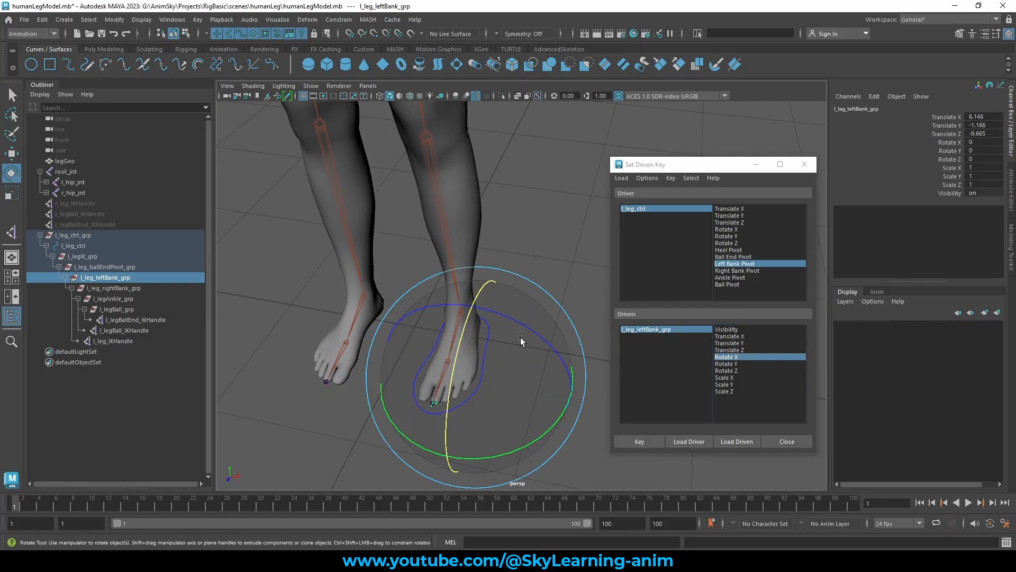
pyautogui.moveTo(506, 318); pyautogui.dragTo(501, 341)
pyautogui.hotkey('ctrl', 'z')
pyautogui.press('w')
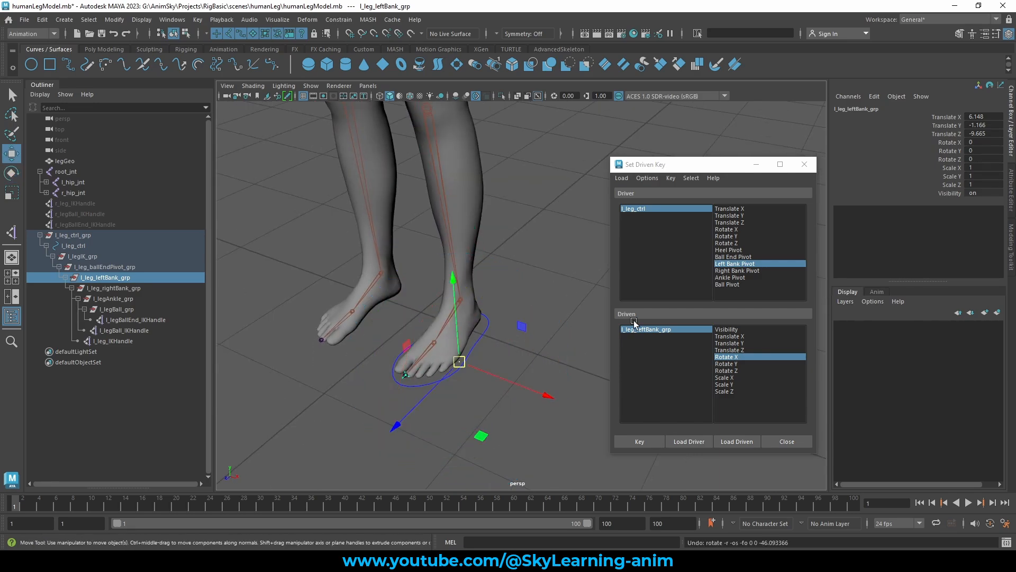
# Choose Rotate Z as the driven attribute, and try rotating l_leg_leftBank_grp about Z before undoing the rotation.
pyautogui.click(730, 371)
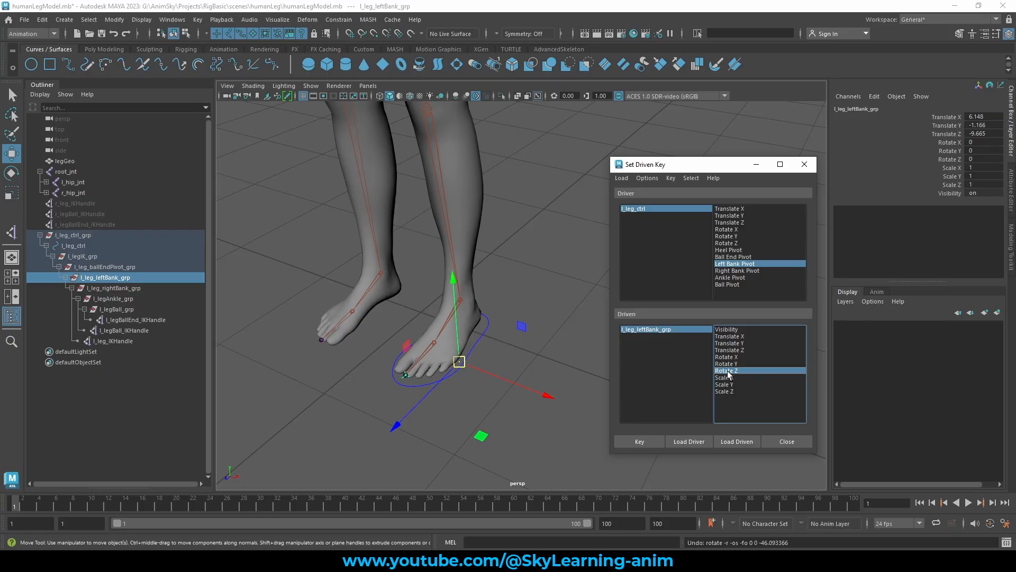
pyautogui.moveTo(528, 278)
pyautogui.keyDown('alt'); pyautogui.mouseDown()
pyautogui.moveTo(541, 283)
pyautogui.moveTo(534, 270)
pyautogui.mouseUp(); pyautogui.keyUp('alt')
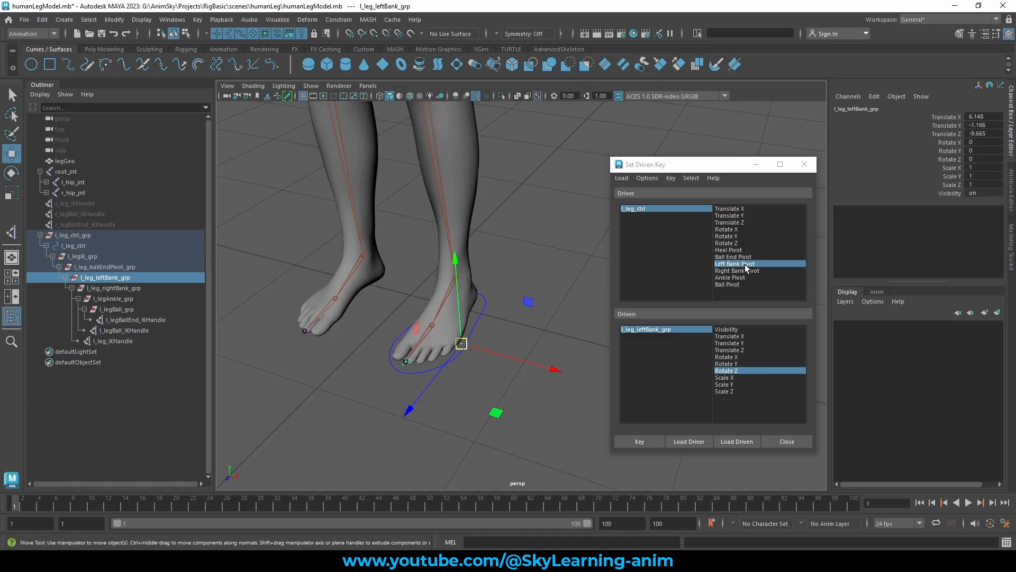
pyautogui.keyDown('alt'); pyautogui.moveTo(520, 294); pyautogui.dragTo(464, 291); pyautogui.keyUp('alt')
pyautogui.press('e')
pyautogui.hotkey('ctrl', 'z')
pyautogui.hotkey('ctrl', 'z')
pyautogui.press('w')
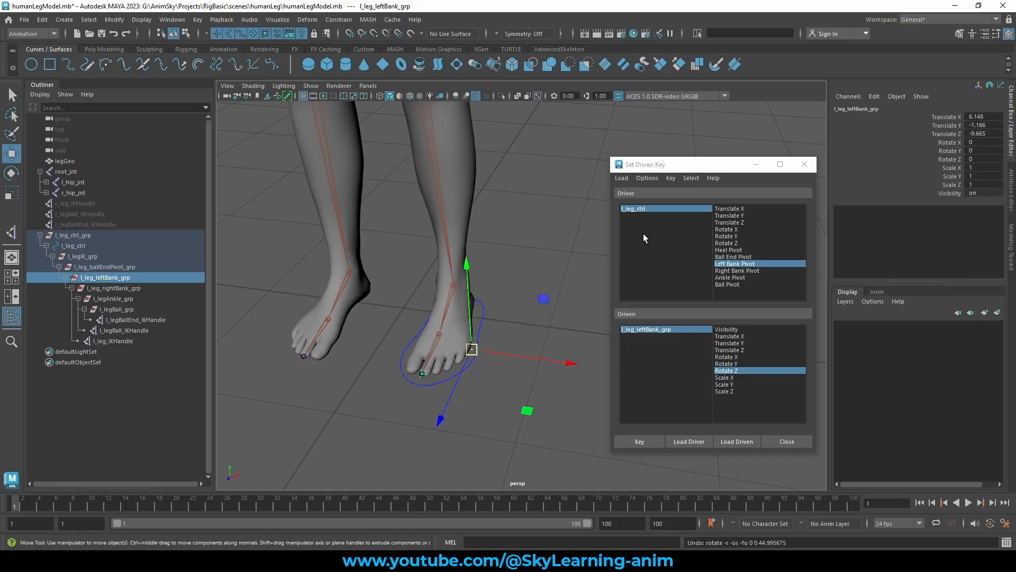
# Key Rotate Z of l_leg_leftBank_grp against Ball End Pivot with both at 0, and reselect l_leg_ctrl.
pyautogui.click(649, 210)
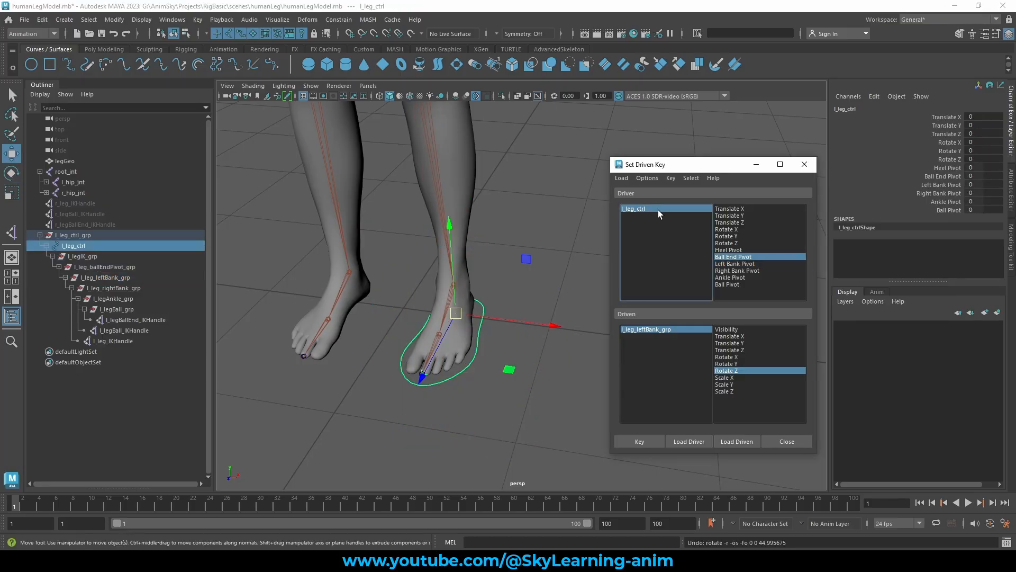
pyautogui.click(723, 256)
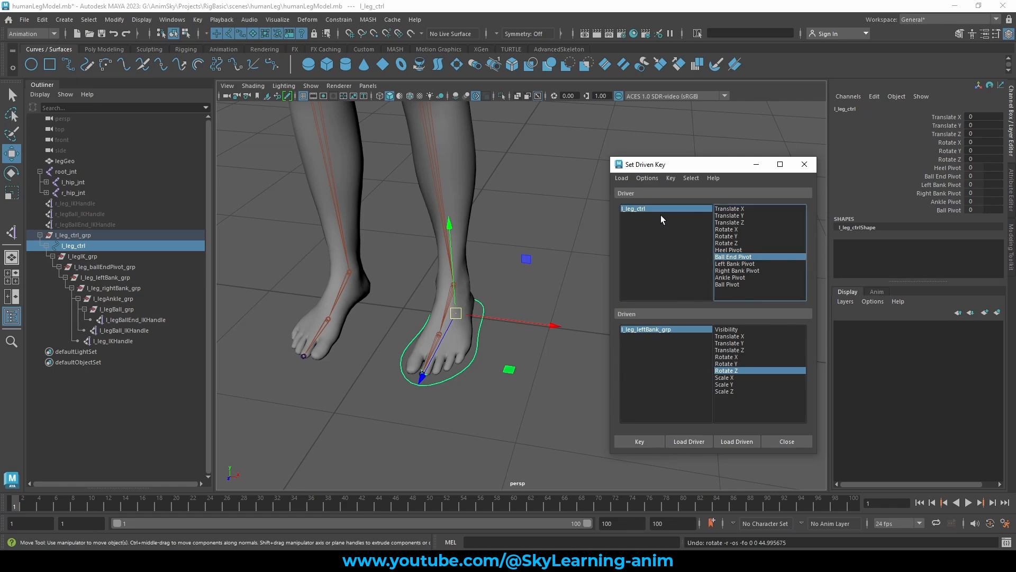
pyautogui.click(637, 441)
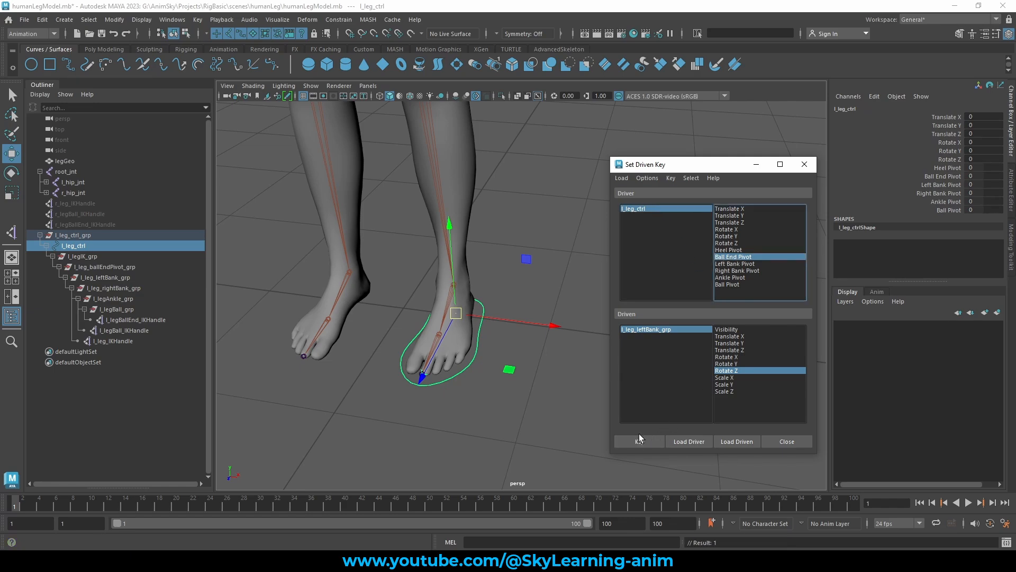
pyautogui.click(647, 210)
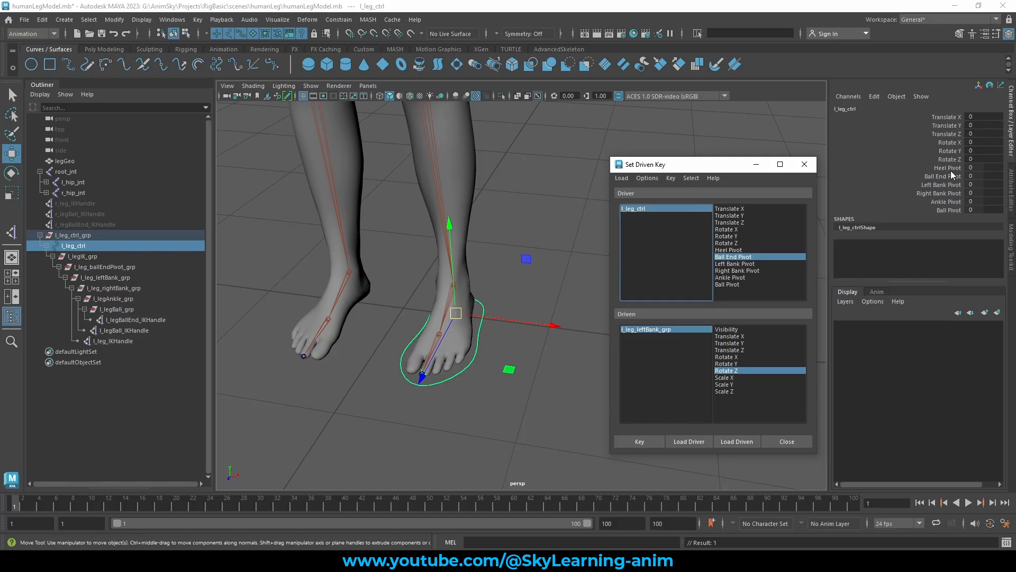
# Break the connections on Rotate Z of l_leg_leftBank_grp to remove its mistaken driven key.
pyautogui.click(941, 183)
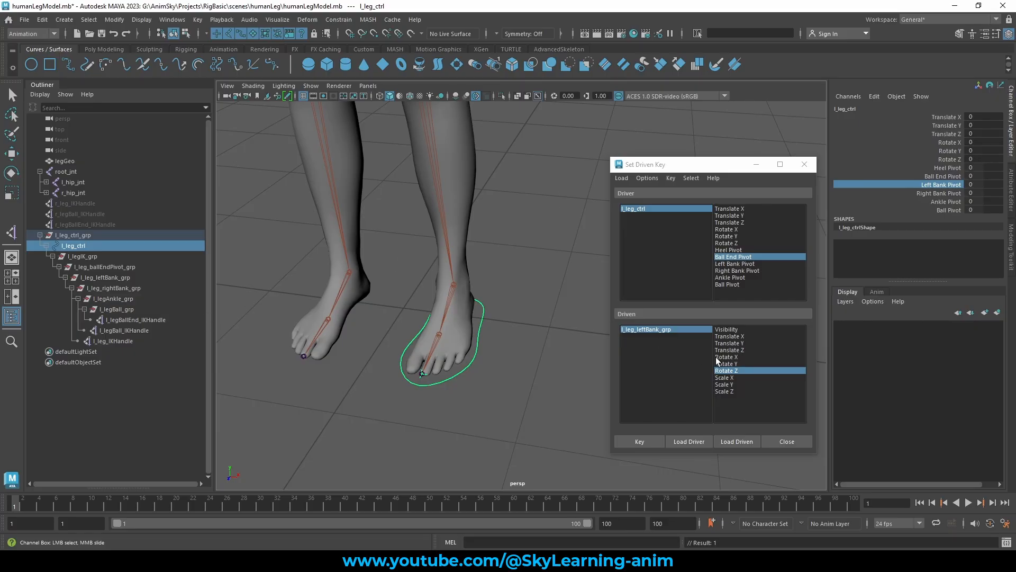
pyautogui.click(660, 330)
pyautogui.click(660, 329)
pyautogui.click(946, 159)
pyautogui.rightClick(948, 158)
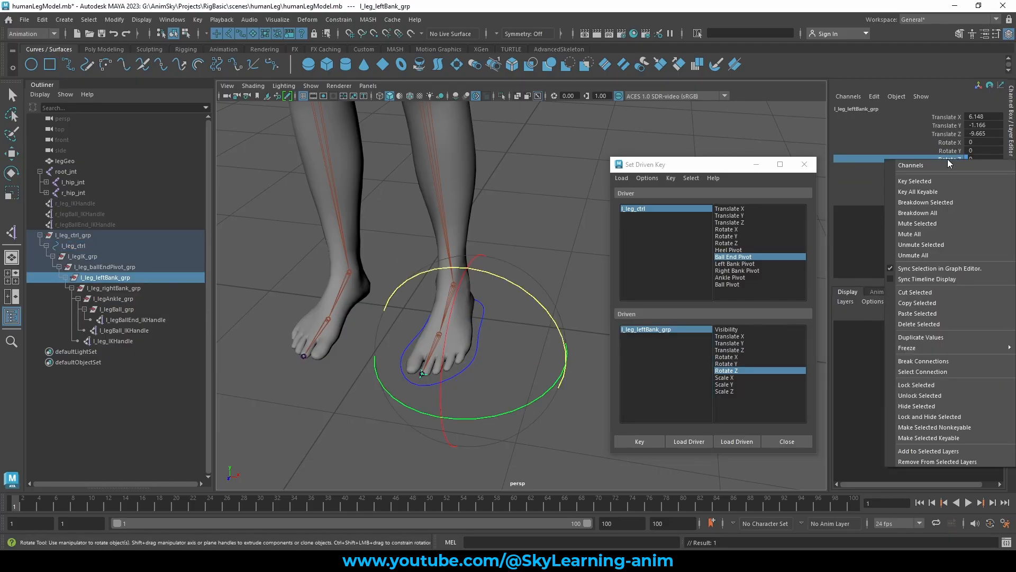
pyautogui.click(729, 258)
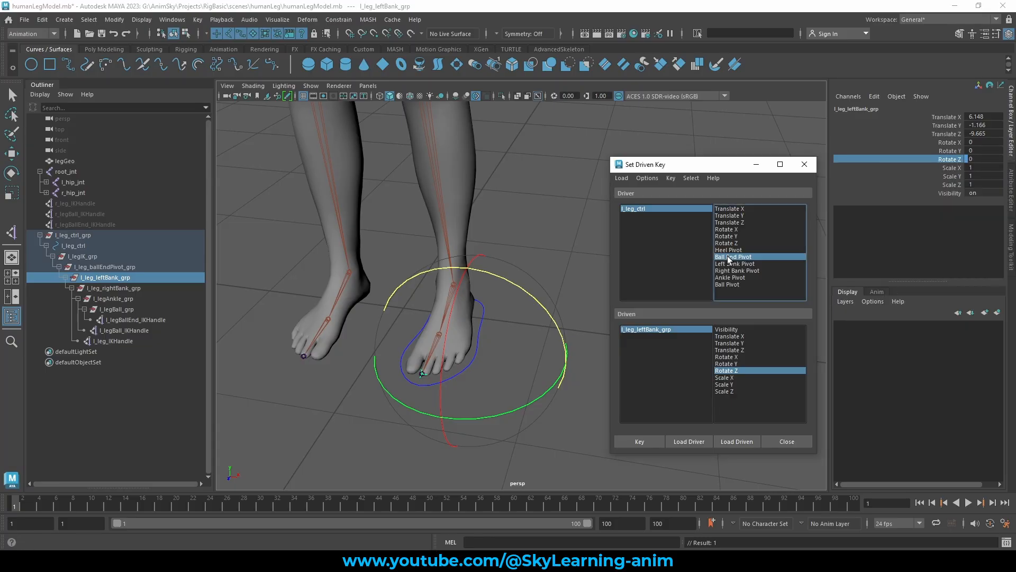
pyautogui.rightClick(946, 159)
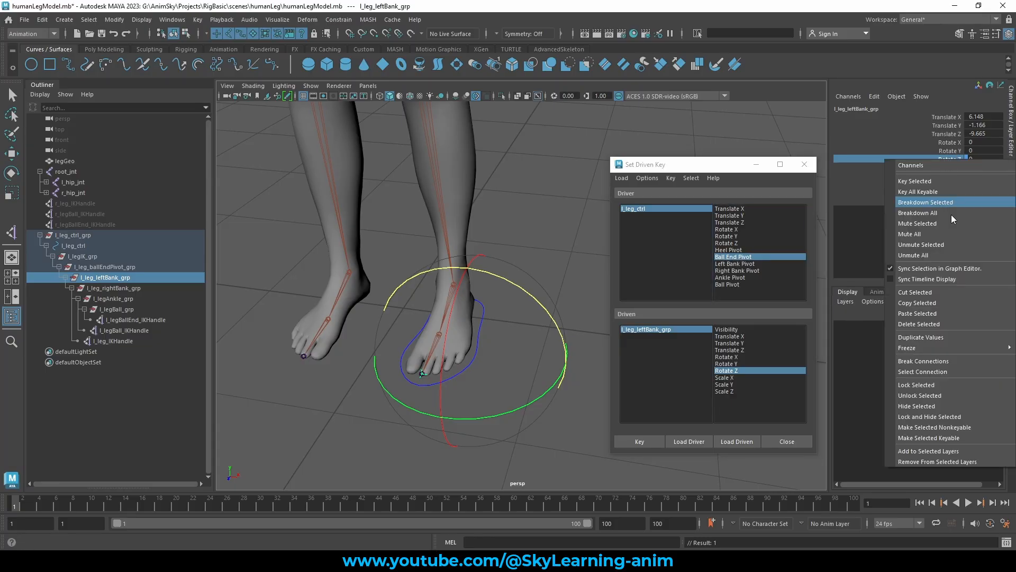
pyautogui.click(927, 360)
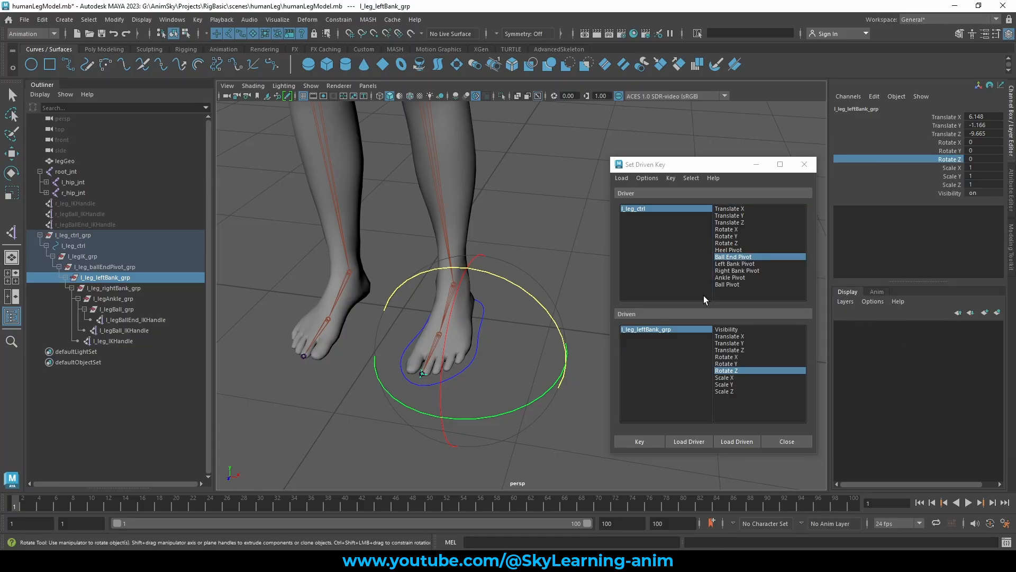
# Choose Left Bank Pivot as the driving attribute, key Rotate Z of l_leg_leftBank_grp with both at 0, and reselect l_leg_ctrl.
pyautogui.click(754, 264)
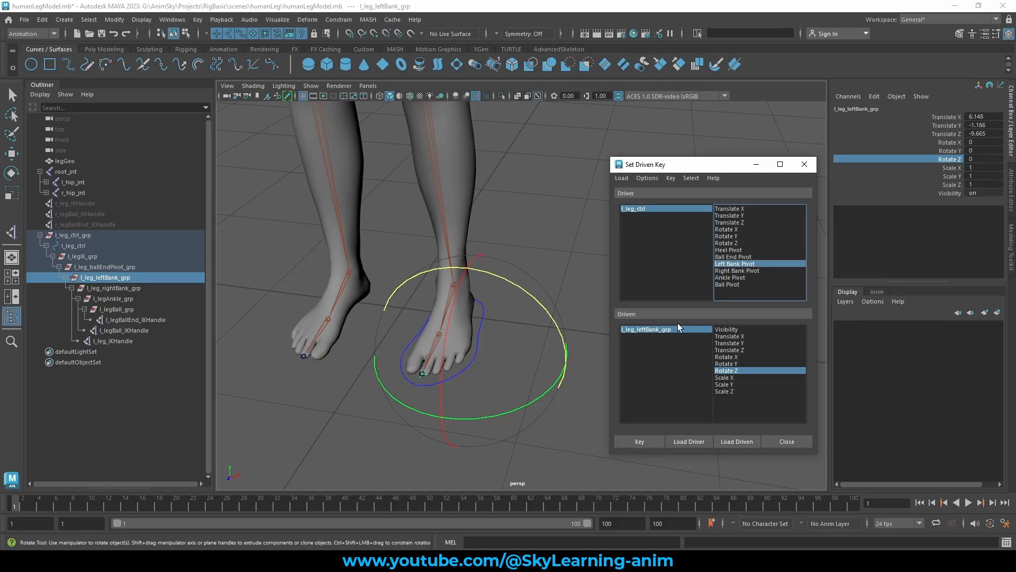
pyautogui.click(652, 330)
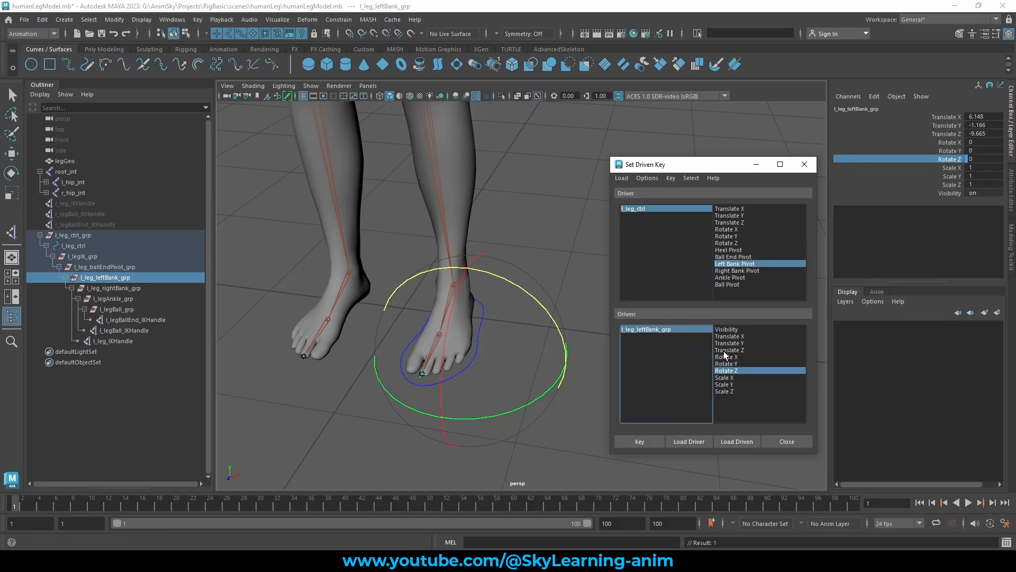
pyautogui.click(646, 208)
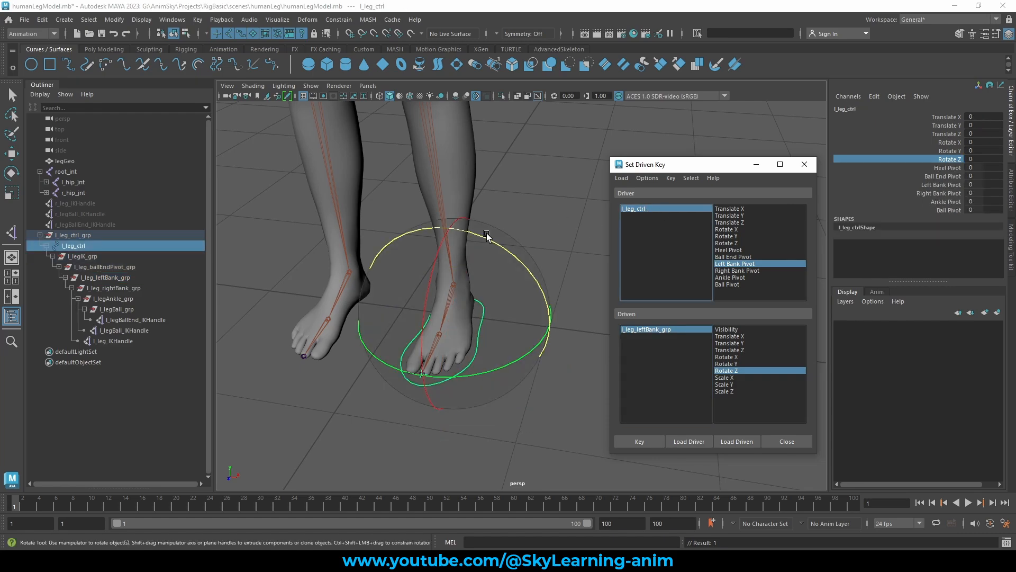
# Try rotating l_leg_ctrl about Z to check the banking direction, and undo the rotation.
pyautogui.moveTo(487, 235); pyautogui.dragTo(551, 271, button='middle')
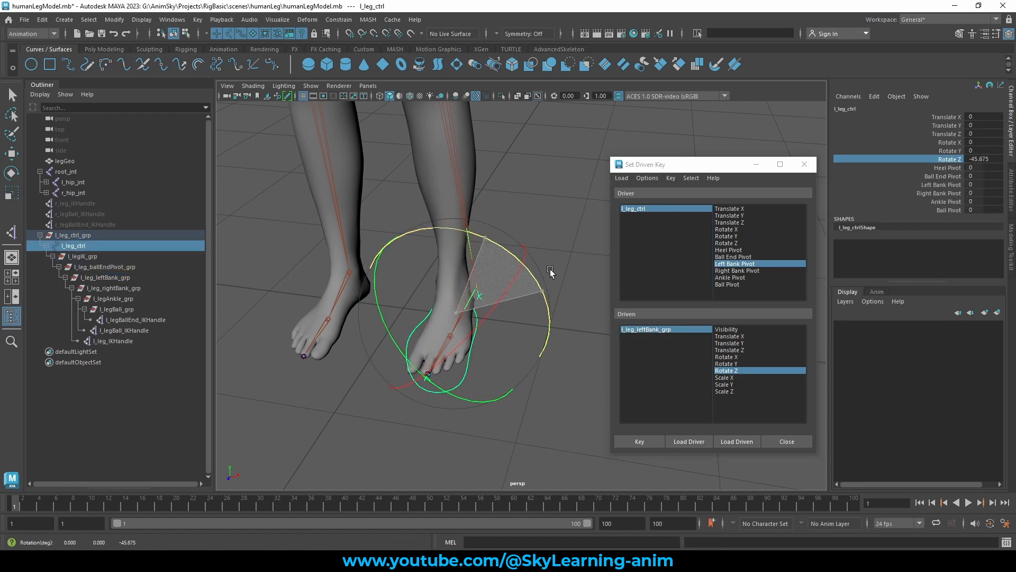
pyautogui.hotkey('ctrl', 'z')
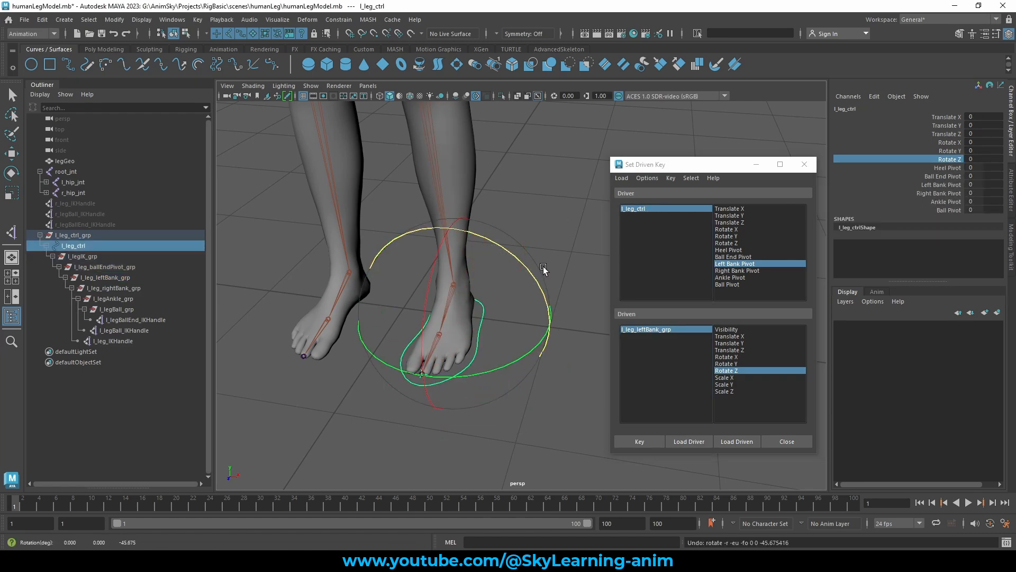
pyautogui.click(649, 209)
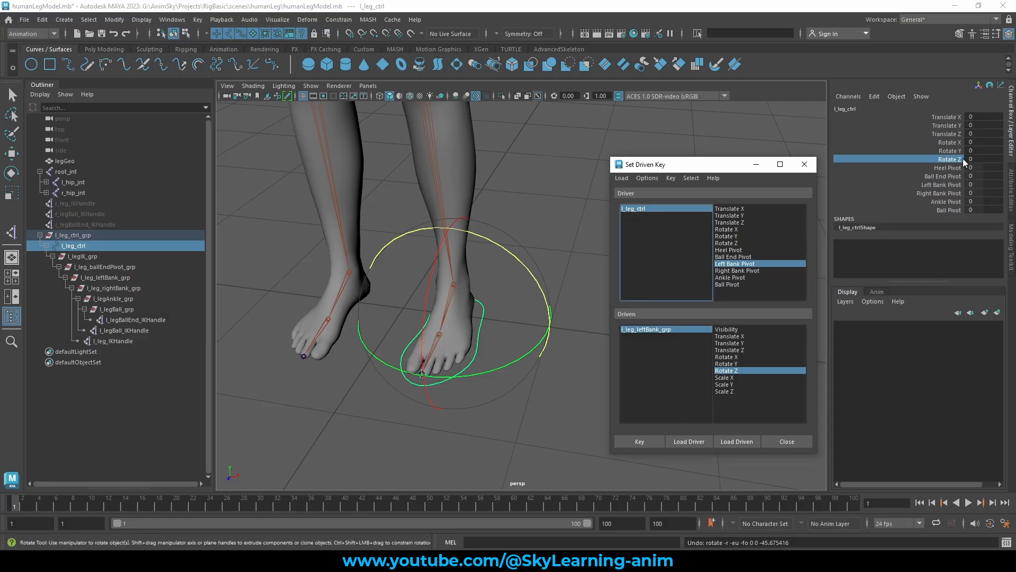
pyautogui.click(949, 159)
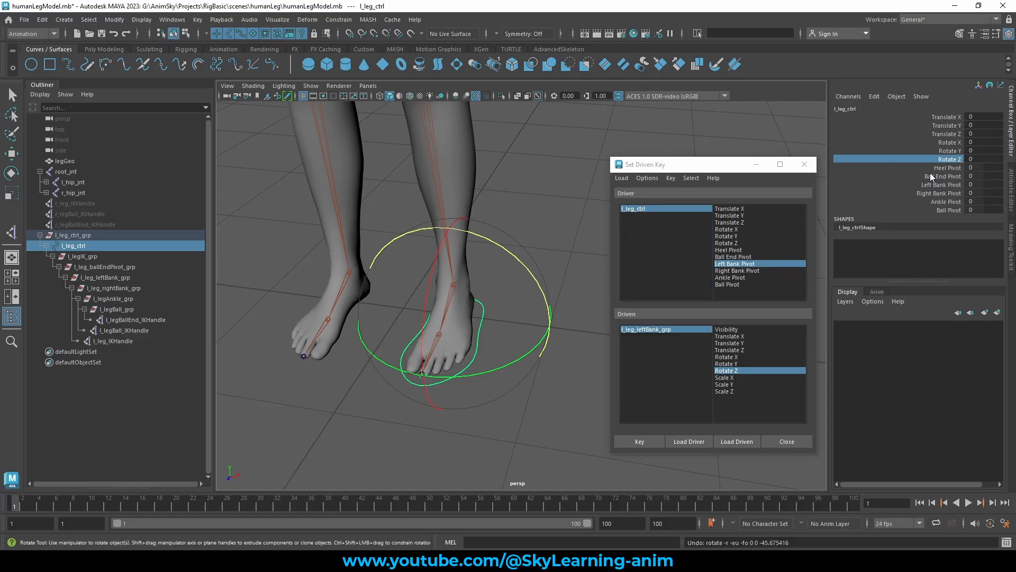
# Set Left Bank Pivot to -10 and Rotate Z of l_leg_leftBank_grp to -40, and key the pair.
pyautogui.click(932, 177)
pyautogui.click(937, 185)
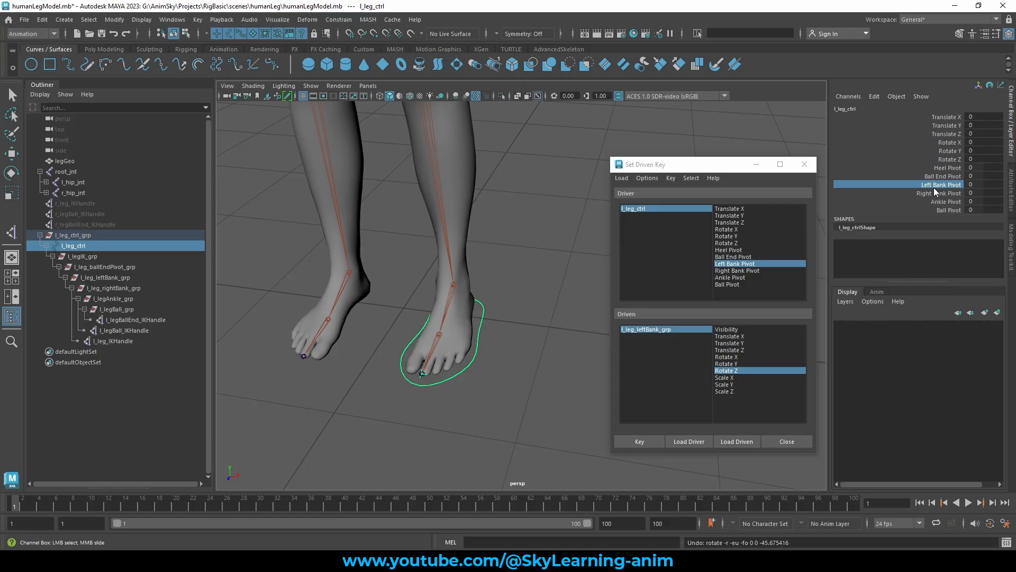
pyautogui.moveTo(561, 142); pyautogui.dragTo(276, 144, button='middle')
pyautogui.click(671, 330)
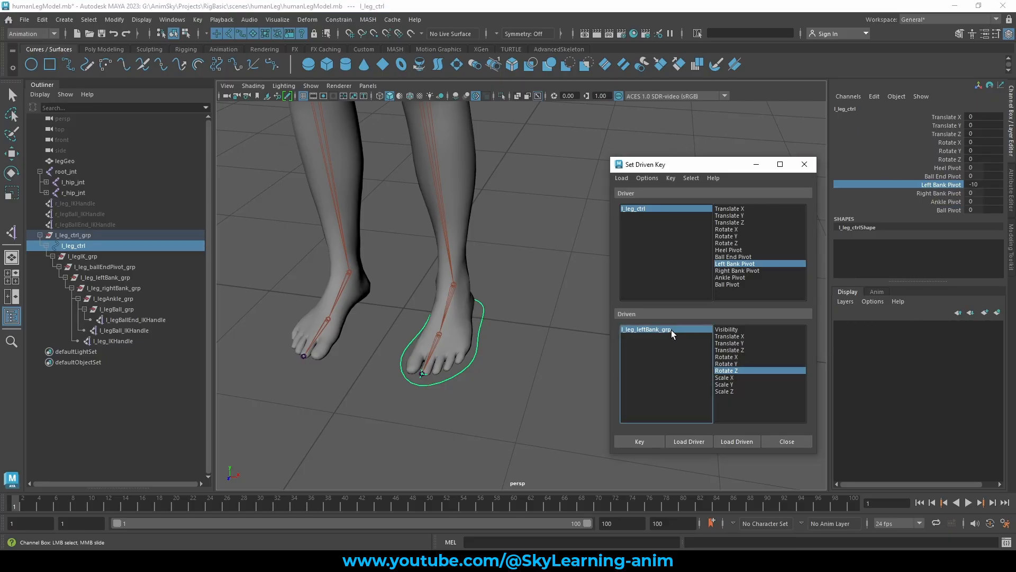
pyautogui.click(957, 159)
pyautogui.click(984, 160)
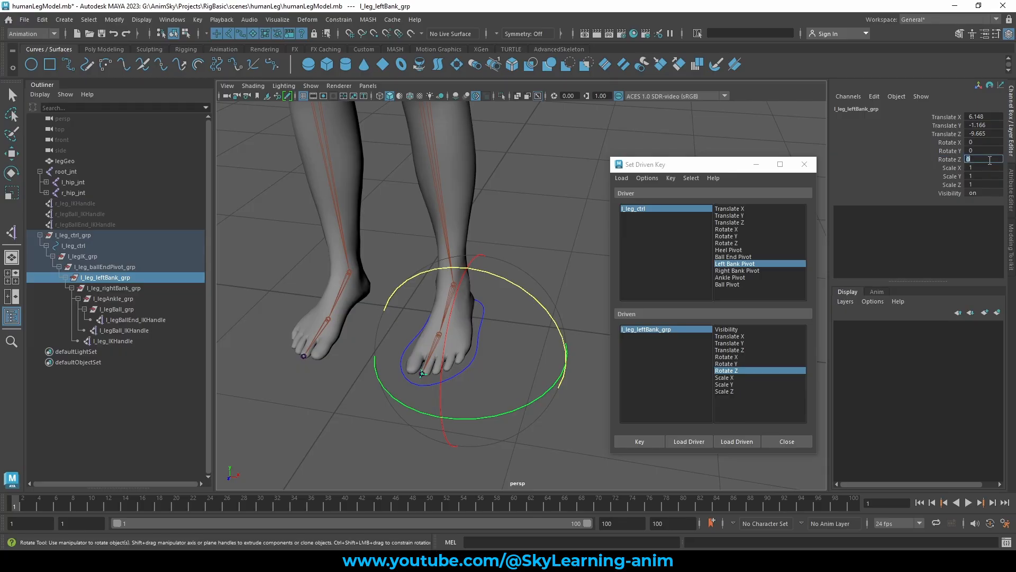
pyautogui.write('-4')
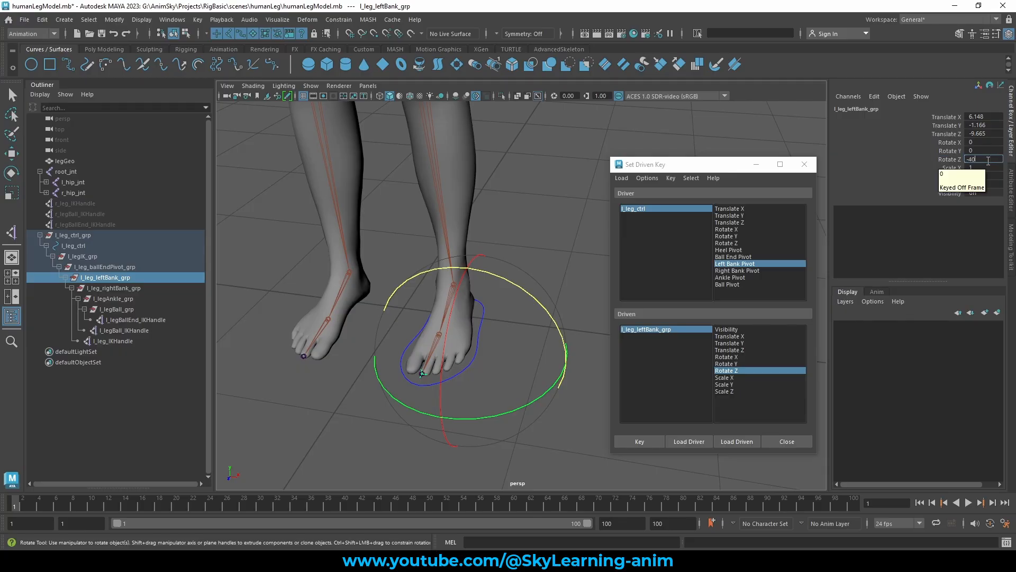
pyautogui.press('Return')
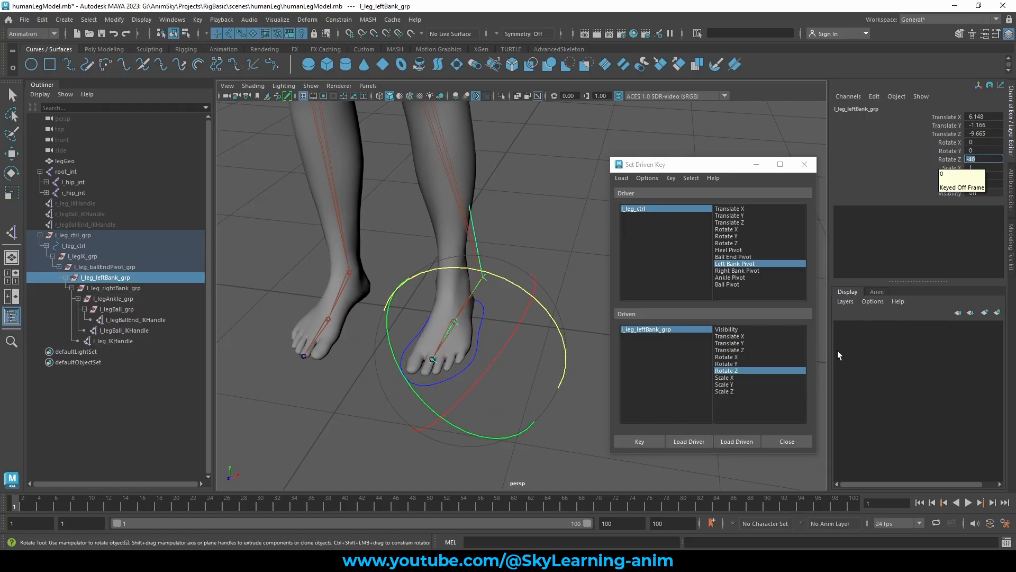
pyautogui.click(641, 441)
# Set Left Bank Pivot to 10 and Rotate Z of l_leg_leftBank_grp to 40, and key the pair.
pyautogui.click(632, 208)
pyautogui.press('w')
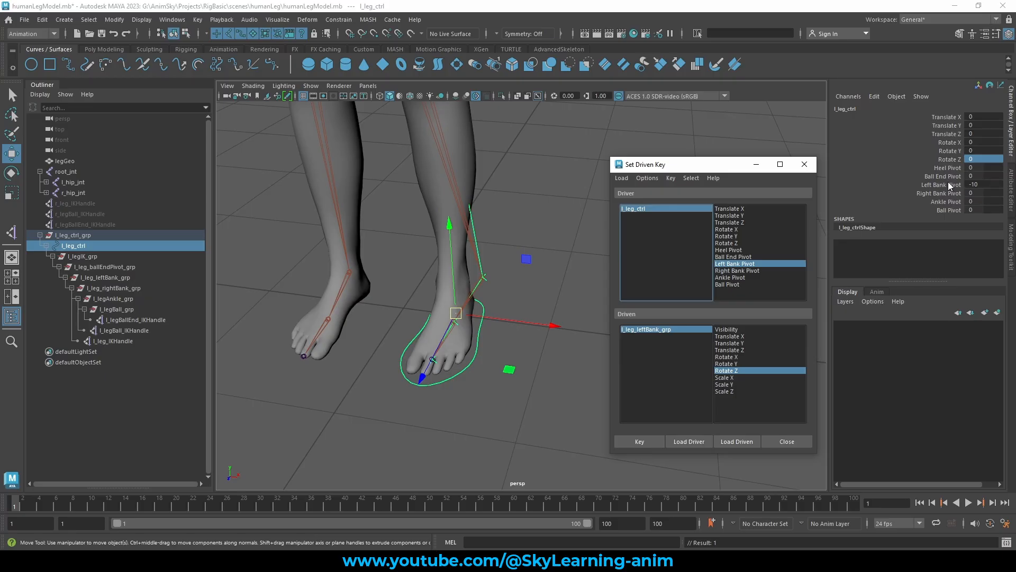
pyautogui.click(948, 184)
pyautogui.moveTo(624, 137); pyautogui.dragTo(1013, 146, button='middle')
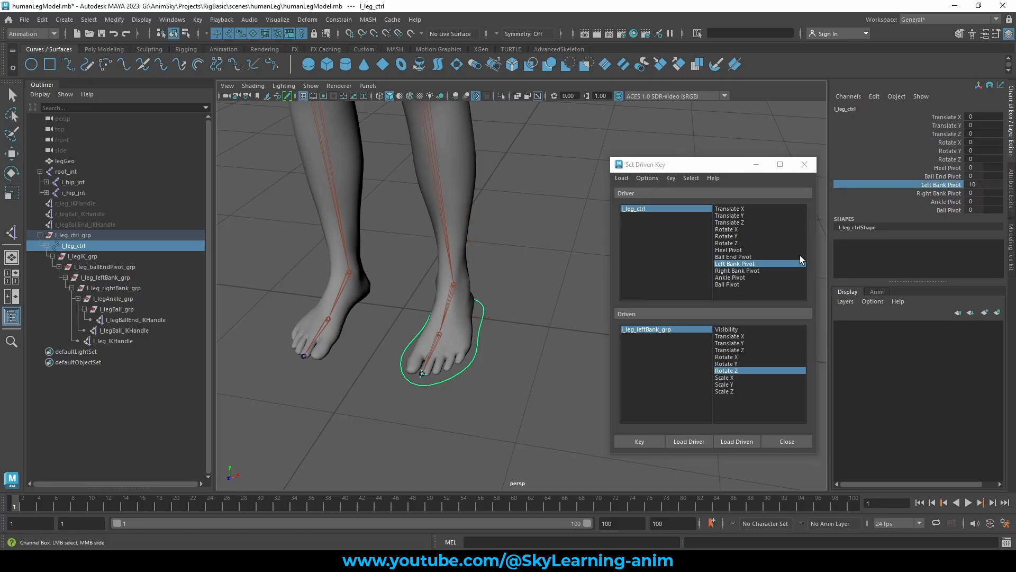
pyautogui.click(657, 328)
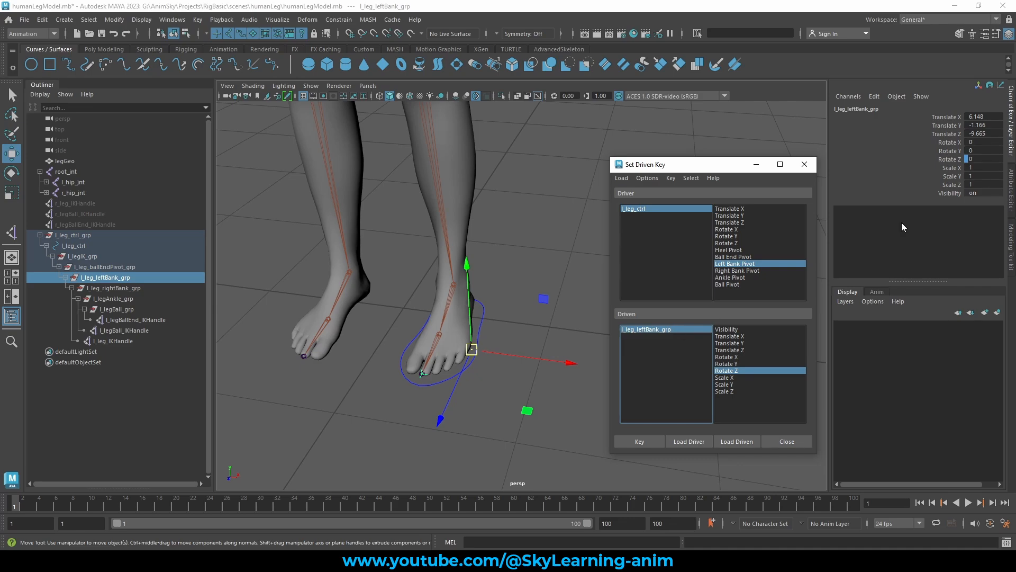
pyautogui.click(988, 159)
pyautogui.write('40')
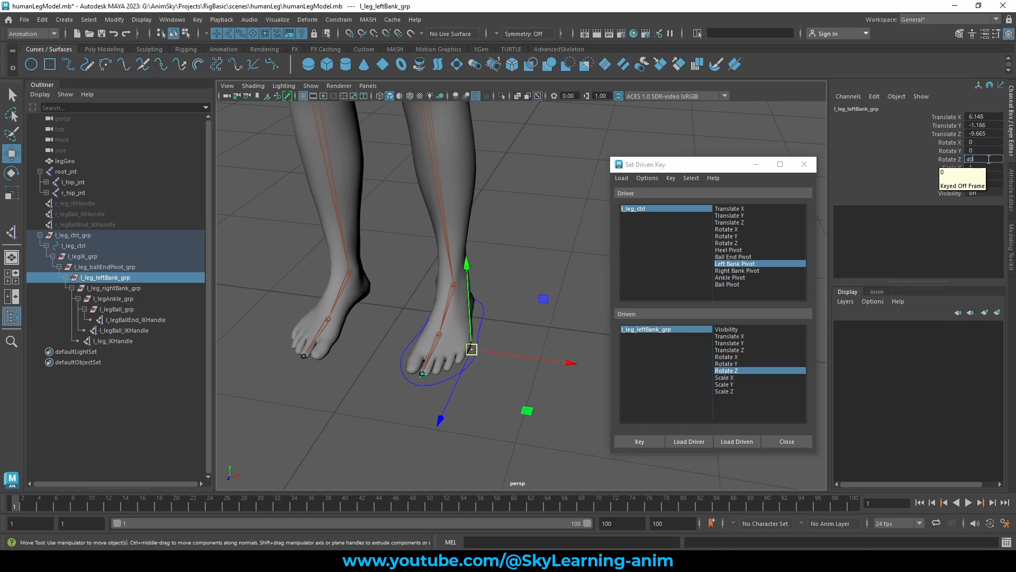
pyautogui.press('Return')
pyautogui.click(706, 168)
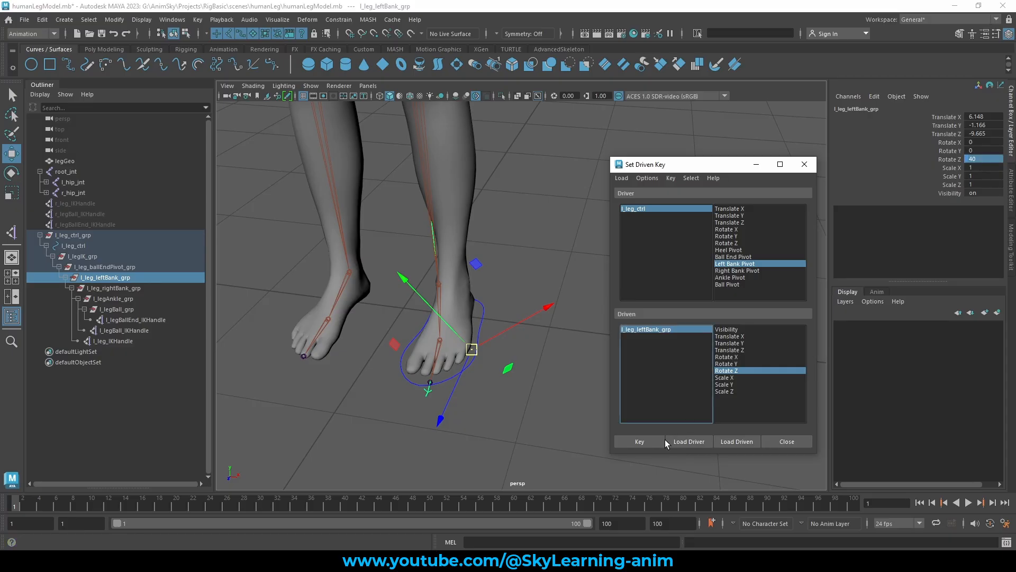
pyautogui.click(641, 441)
# Reset Left Bank Pivot on l_leg_ctrl to 0, then vary it to test the banking and undo the test change.
pyautogui.click(630, 208)
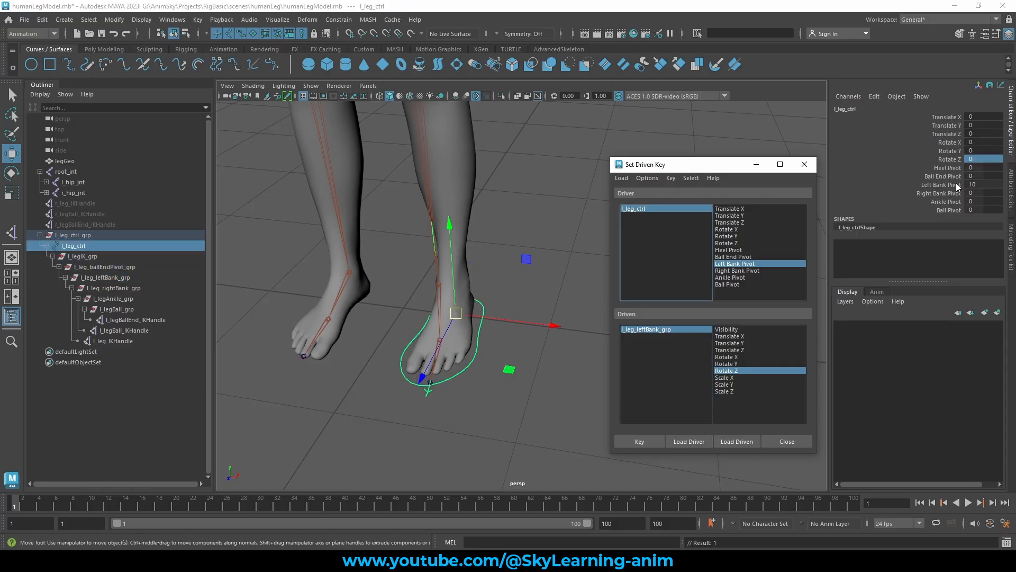
pyautogui.doubleClick(973, 186)
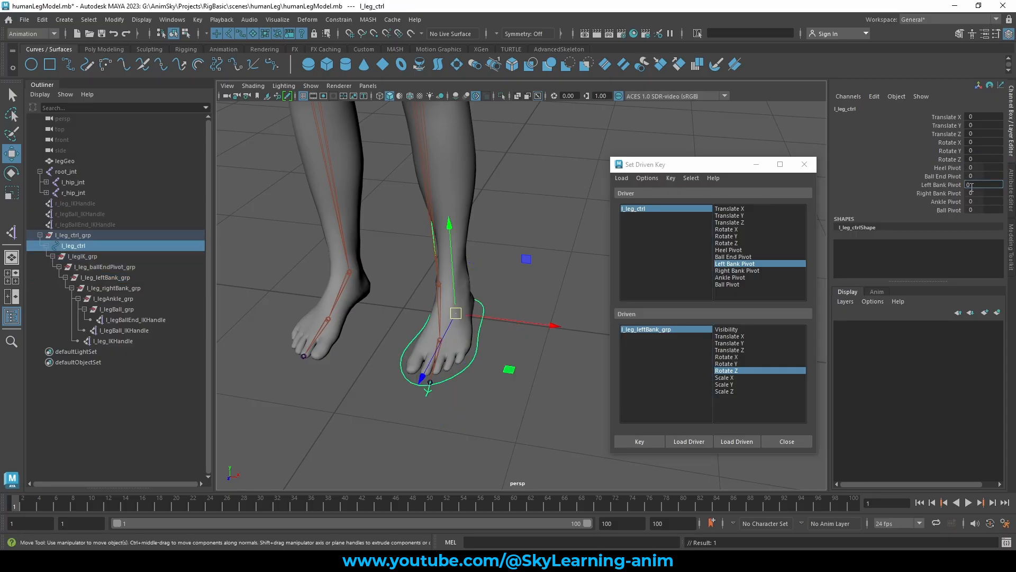
pyautogui.press('Return')
pyautogui.click(947, 185)
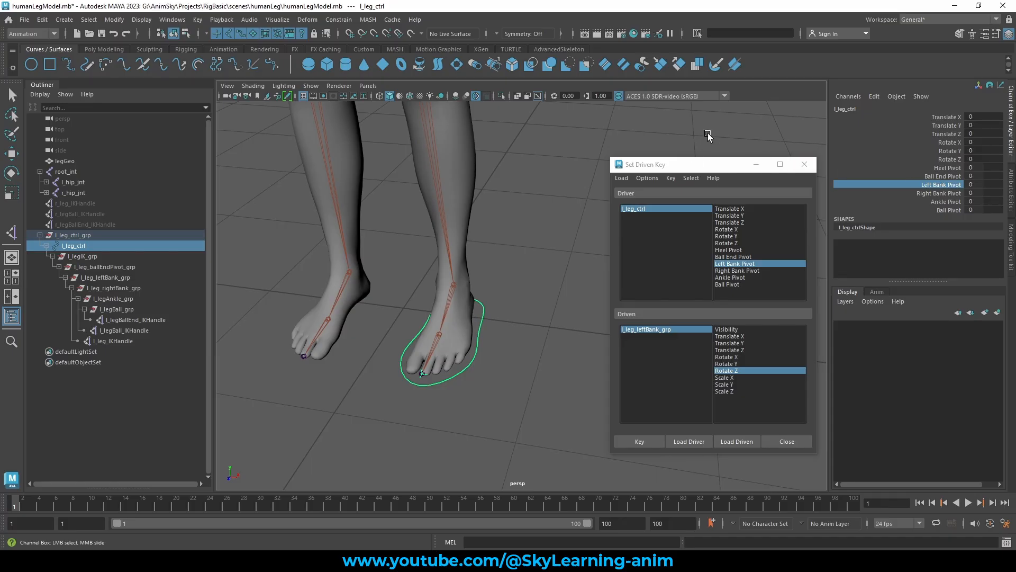
pyautogui.moveTo(707, 132); pyautogui.dragTo(434, 154, button='middle')
pyautogui.hotkey('ctrl', 'z')
pyautogui.click(734, 270)
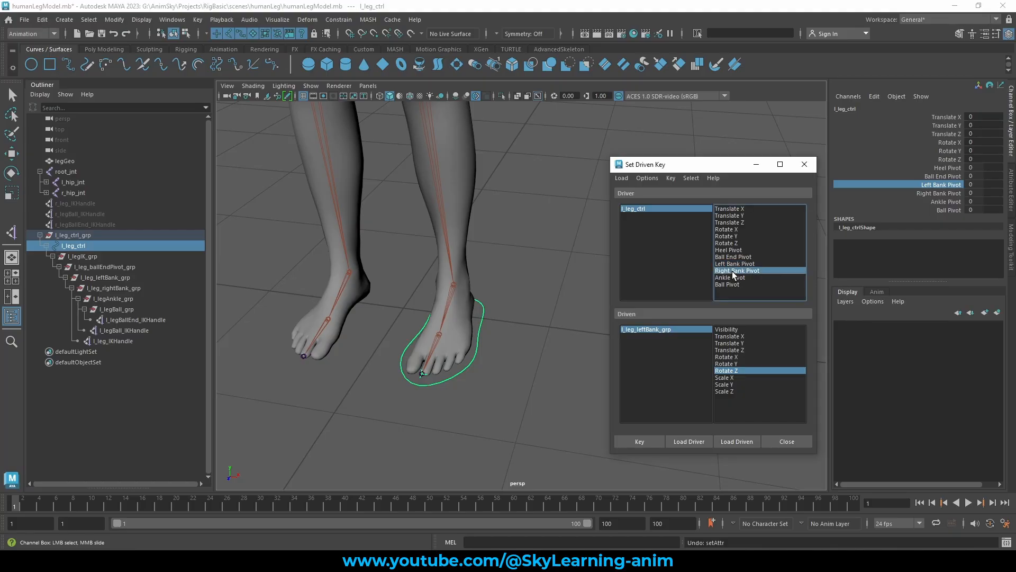
pyautogui.click(121, 280)
pyautogui.press('w')
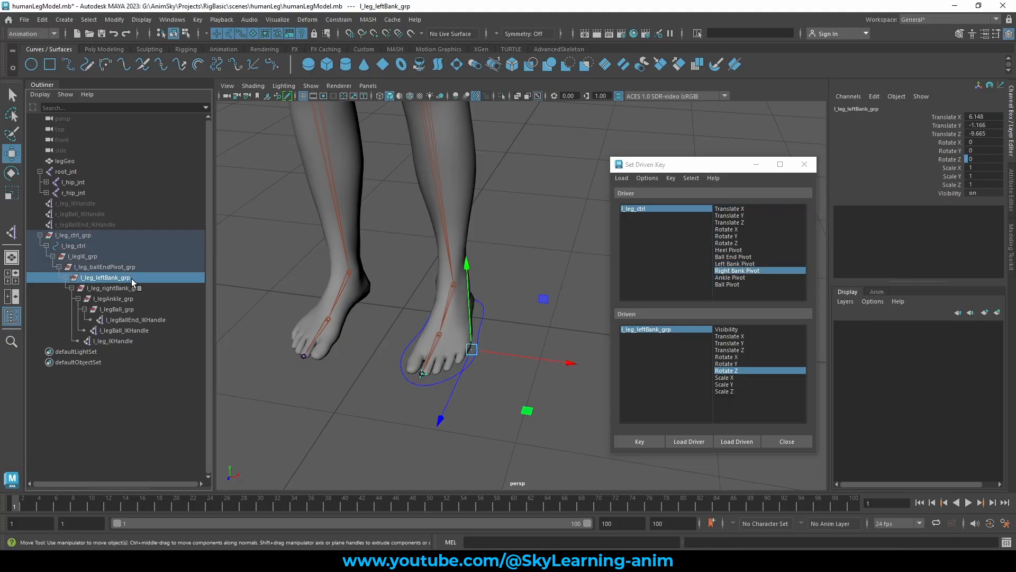
pyautogui.click(134, 288)
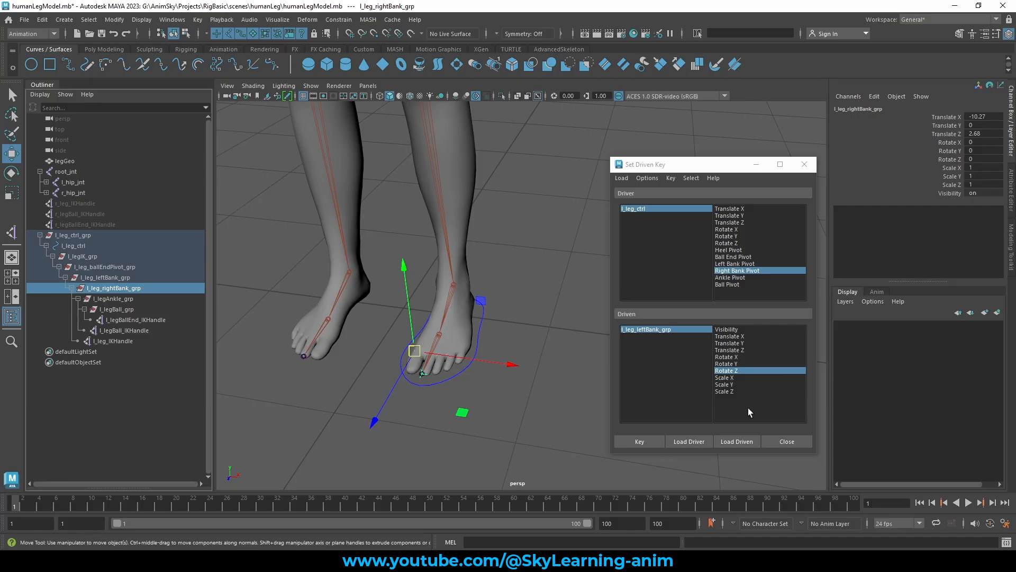
pyautogui.click(700, 441)
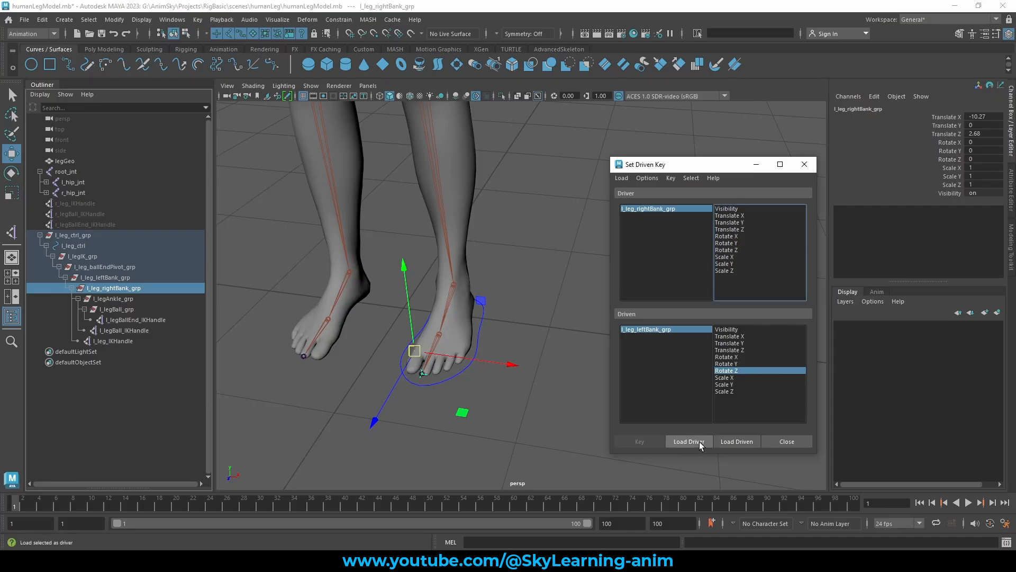
pyautogui.click(654, 209)
# Try rotating l_leg_rightBank_grp about Z to check its banking axis, and undo the rotation.
pyautogui.keyDown('alt'); pyautogui.moveTo(467, 338); pyautogui.dragTo(392, 301); pyautogui.keyUp('alt')
pyautogui.press('e')
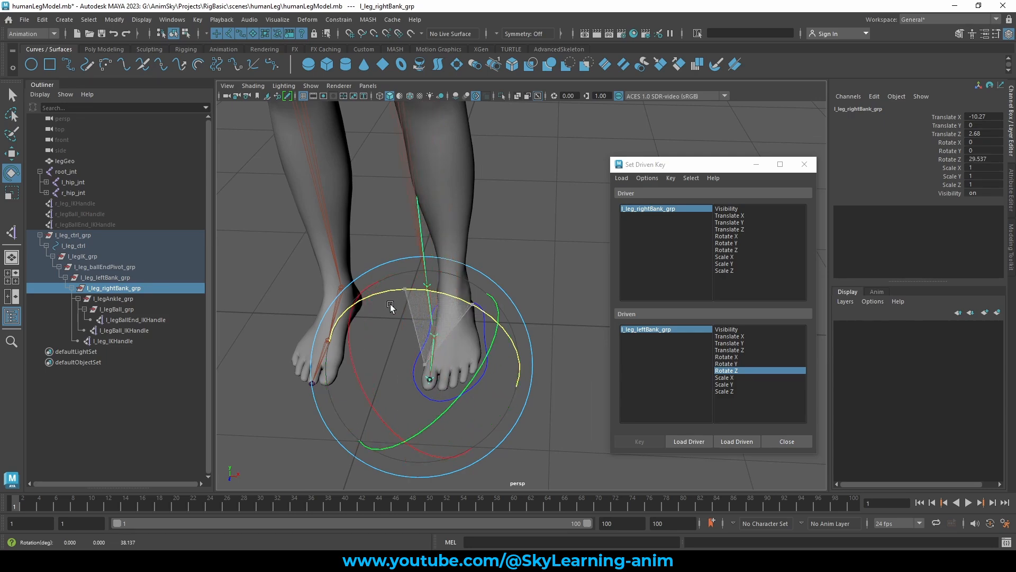
pyautogui.hotkey('ctrl', 'z')
pyautogui.keyDown('alt'); pyautogui.moveTo(564, 222); pyautogui.dragTo(542, 223); pyautogui.keyUp('alt')
pyautogui.press('w')
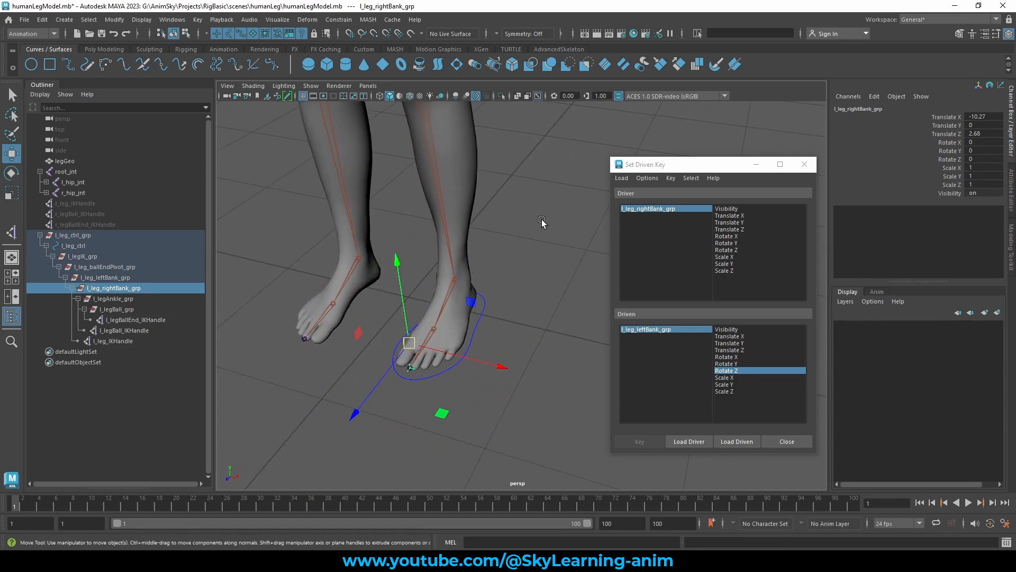
# Load l_leg_ctrl as the driver and l_leg_rightBank_grp as the driven object.
pyautogui.click(662, 209)
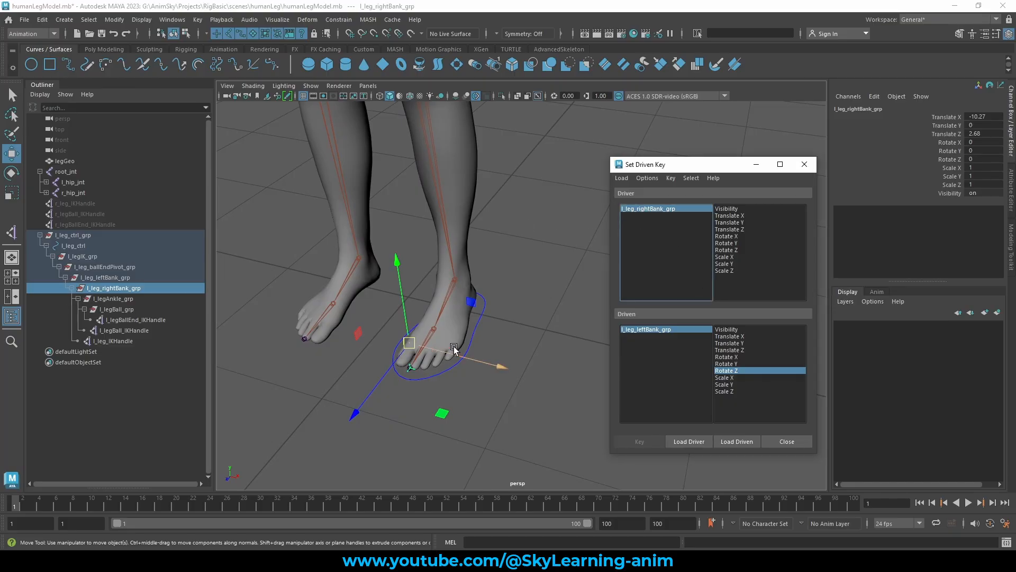
pyautogui.click(475, 328)
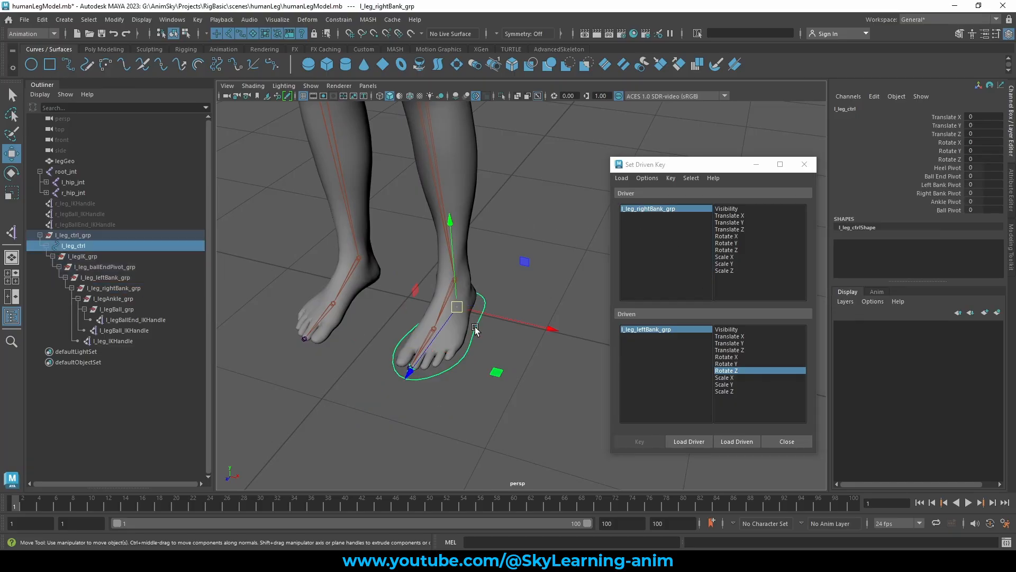
pyautogui.click(700, 446)
pyautogui.click(135, 288)
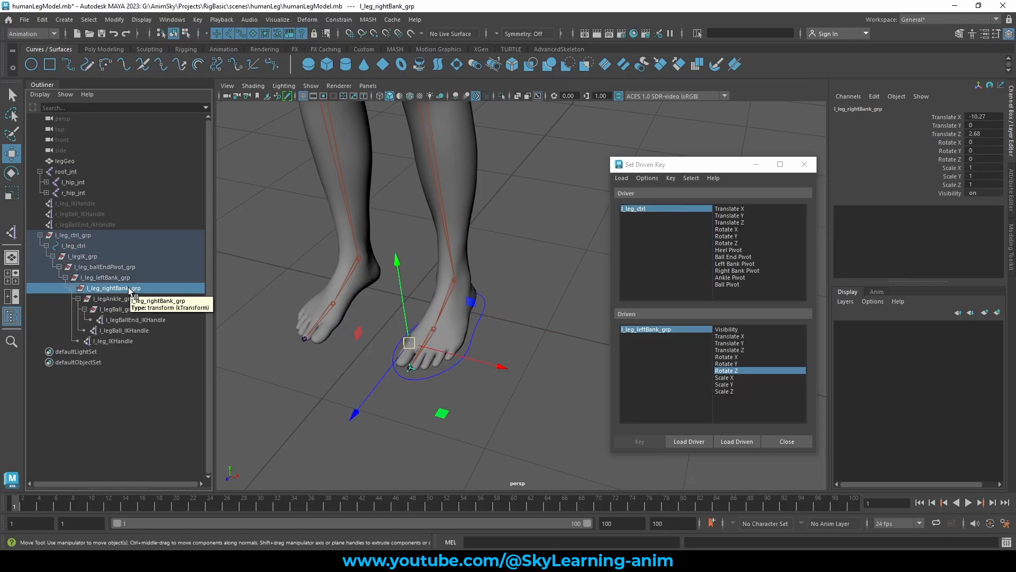
pyautogui.click(744, 444)
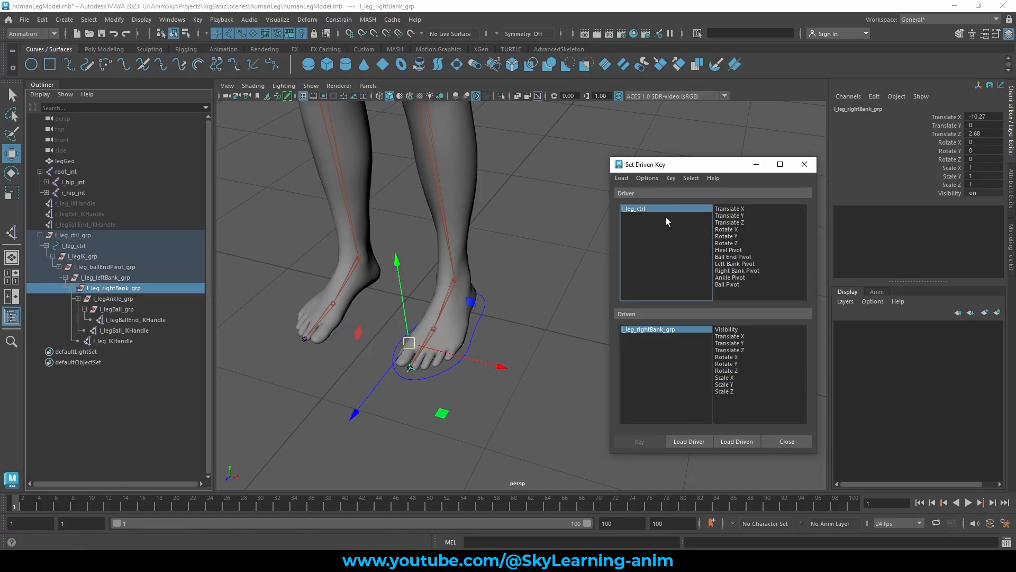
# Key Right Bank Pivot of l_leg_ctrl against Rotate Z of l_leg_rightBank_grp, both at 0.
pyautogui.click(737, 271)
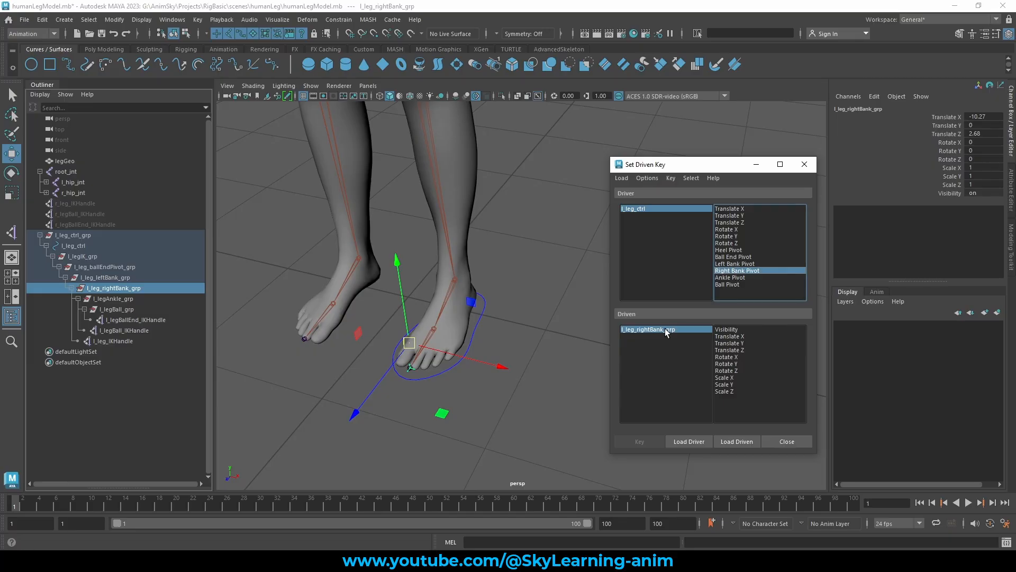
pyautogui.click(741, 371)
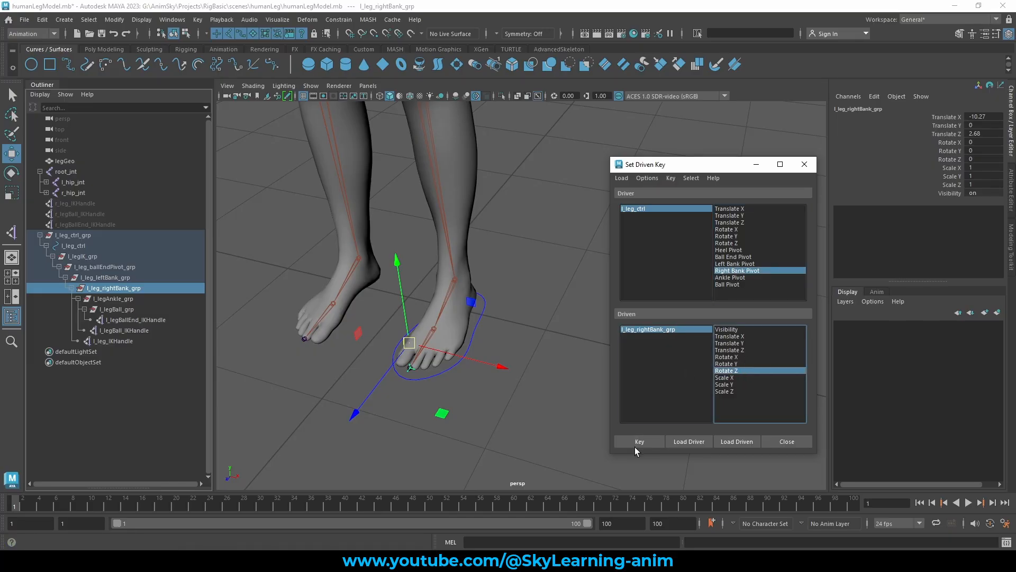
pyautogui.click(639, 443)
# Set Right Bank Pivot to -10 and Rotate Z of l_leg_rightBank_grp to -40, and key the pair.
pyautogui.click(634, 208)
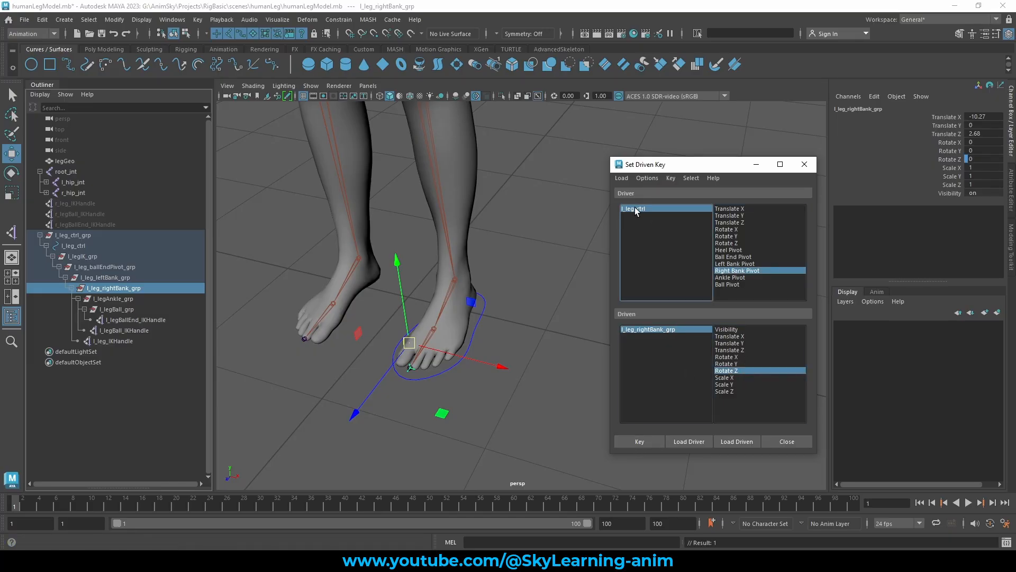
pyautogui.click(948, 192)
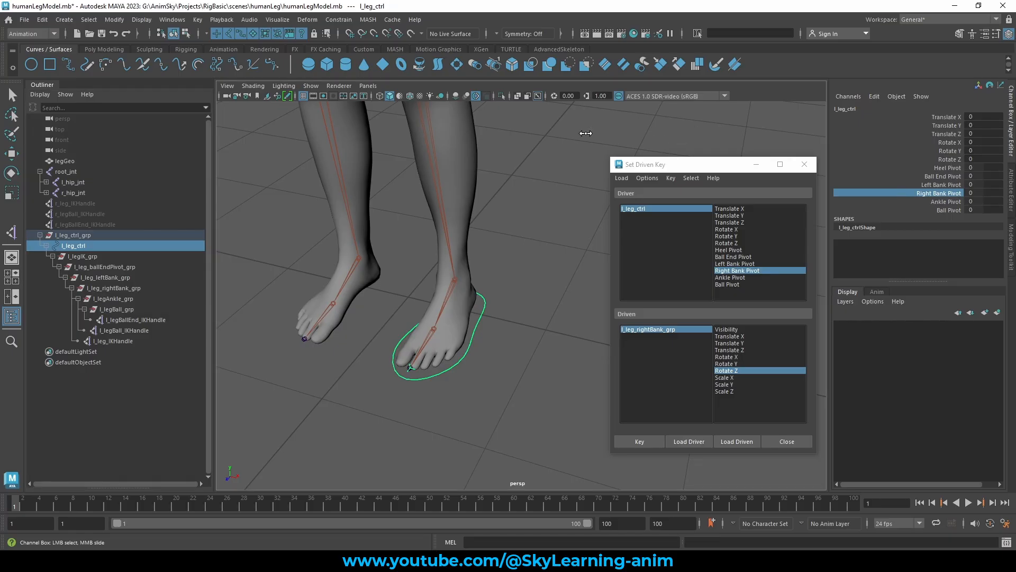
pyautogui.write('-10')
pyautogui.press('Return')
pyautogui.click(659, 332)
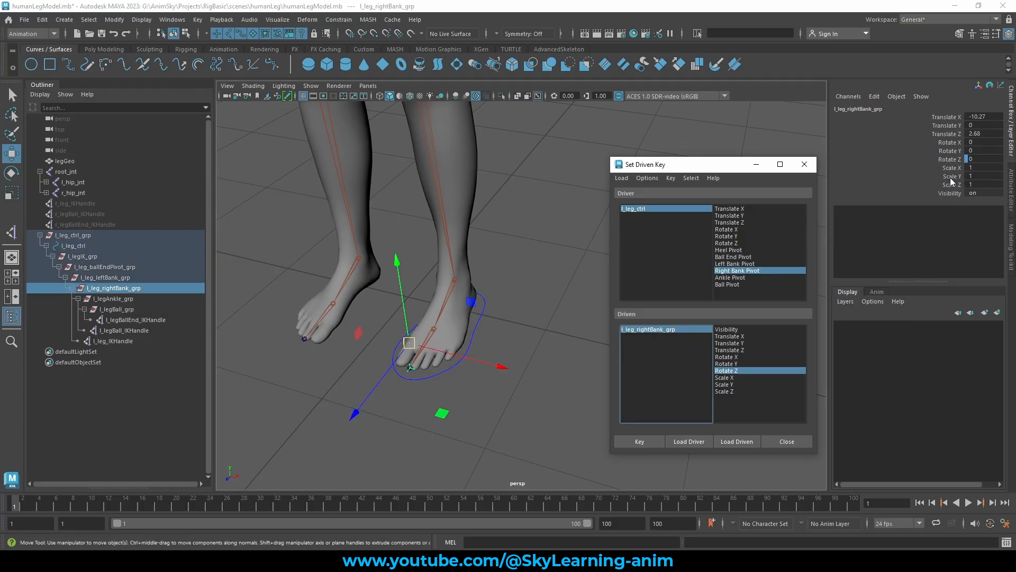
pyautogui.press('e')
pyautogui.click(1001, 167)
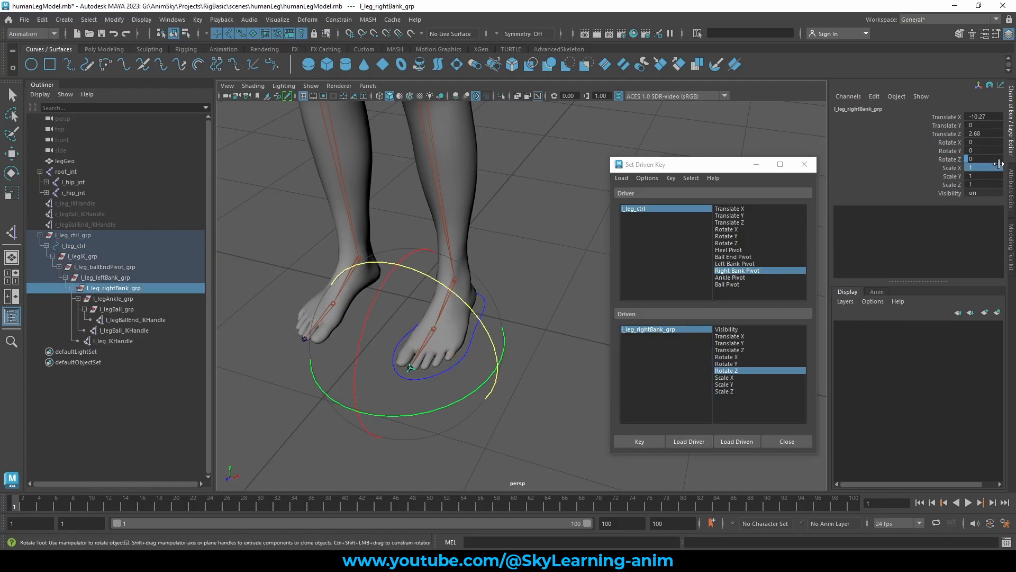
pyautogui.click(999, 161)
pyautogui.write('-40')
pyautogui.press('Return')
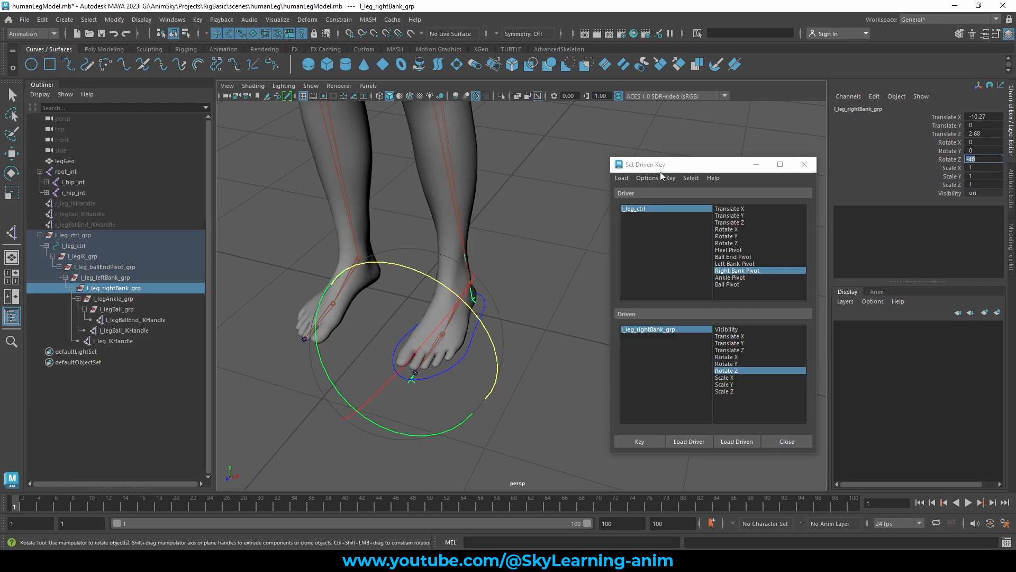
pyautogui.moveTo(696, 165); pyautogui.dragTo(690, 164)
pyautogui.click(635, 439)
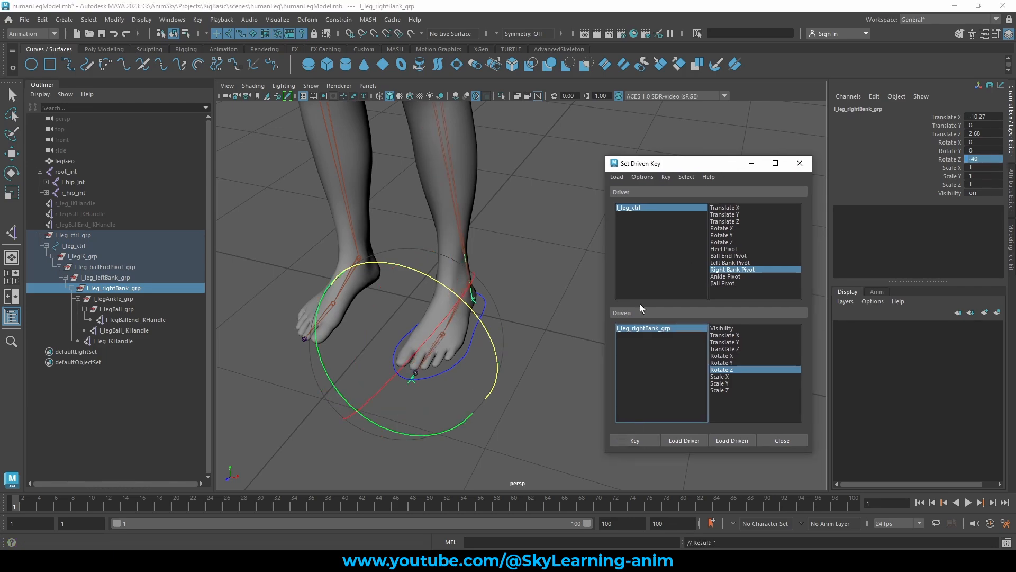
# Set Right Bank Pivot to 10 and Rotate Z of l_leg_rightBank_grp to 40, and key the pair.
pyautogui.click(640, 208)
pyautogui.press('w')
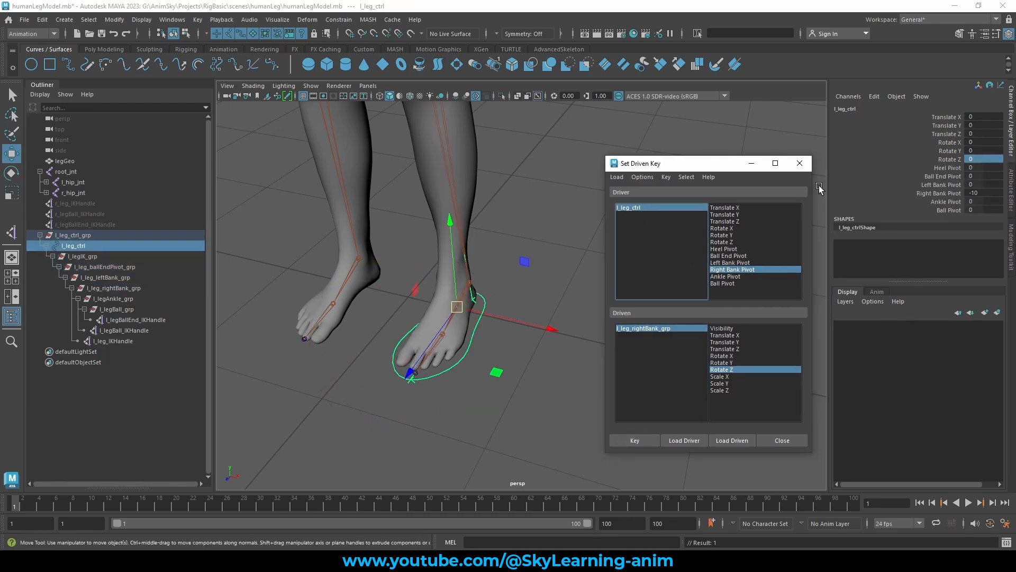
pyautogui.click(939, 193)
pyautogui.moveTo(660, 136); pyautogui.dragTo(1012, 125, button='middle')
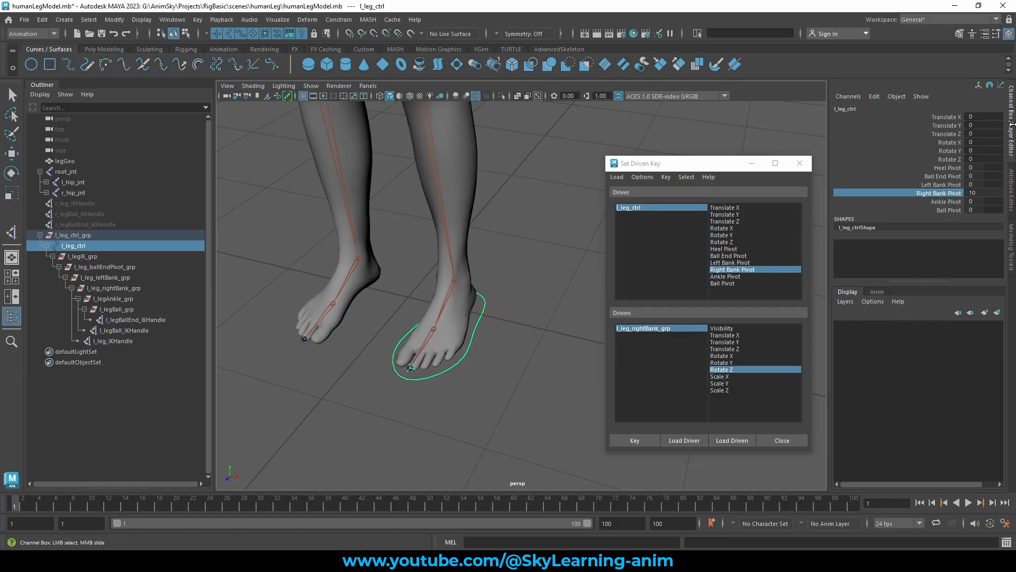
pyautogui.click(644, 328)
pyautogui.press('w')
pyautogui.click(985, 159)
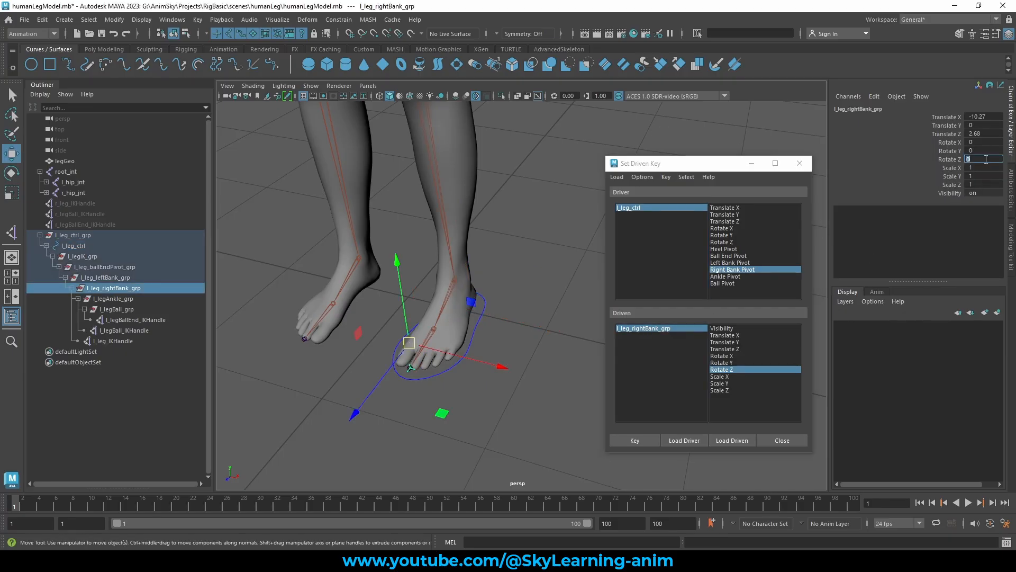
pyautogui.press('Return')
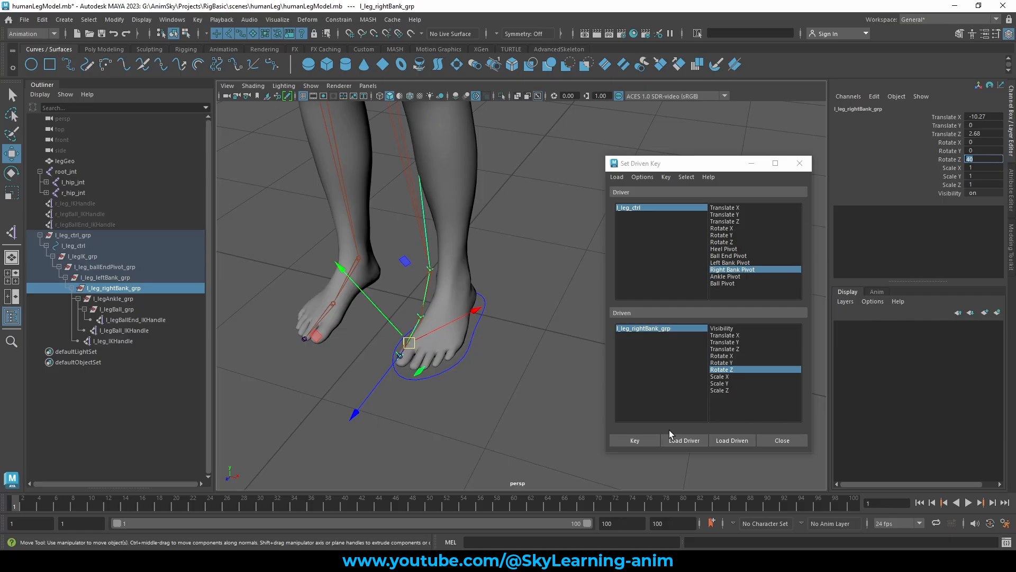
pyautogui.click(635, 441)
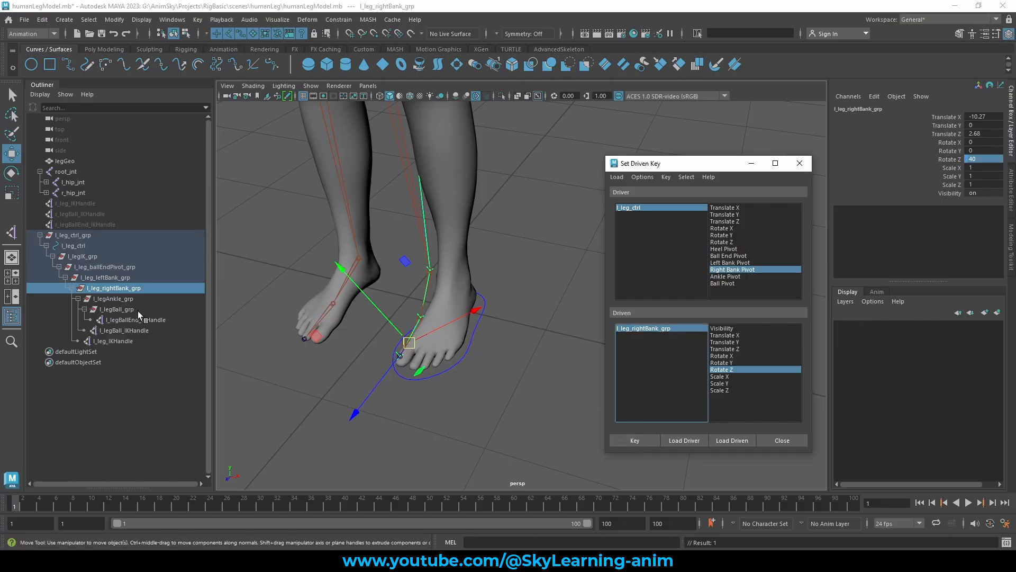
# Vary Right Bank Pivot on l_leg_ctrl in both directions to test the banking, and reset it to 0.
pyautogui.click(642, 208)
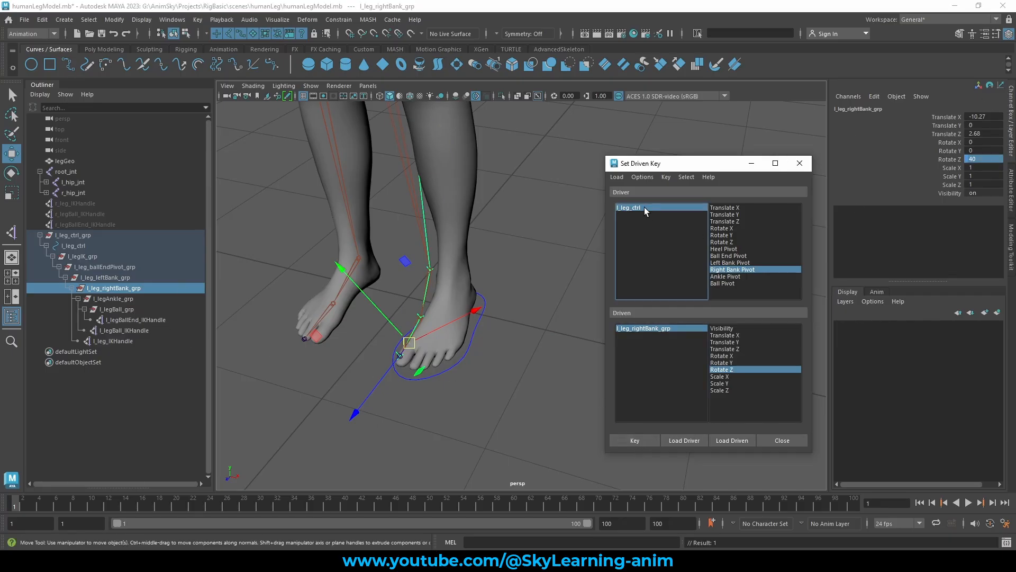
pyautogui.click(927, 194)
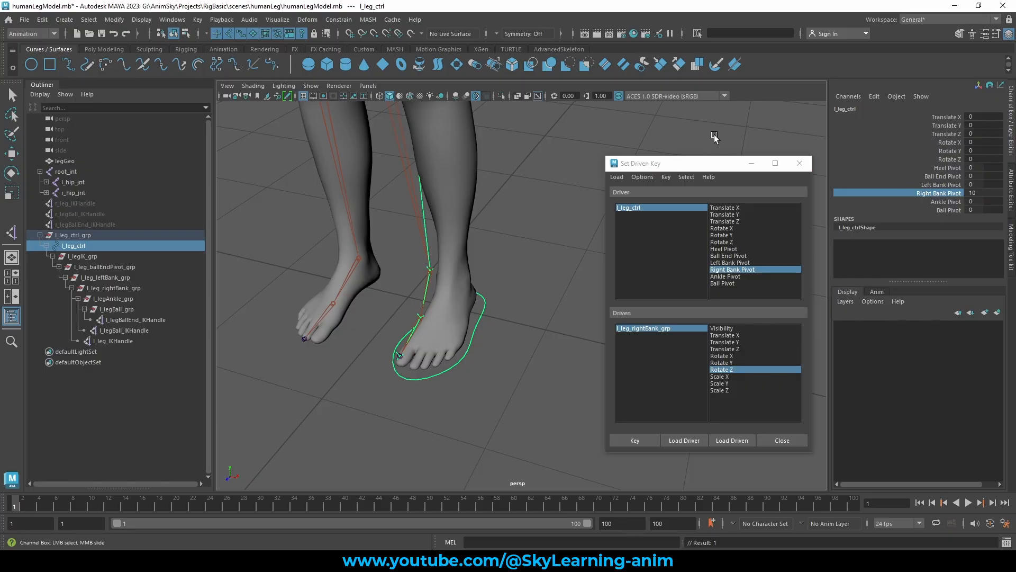
pyautogui.moveTo(715, 138); pyautogui.dragTo(821, 152, button='middle')
pyautogui.moveTo(693, 149); pyautogui.dragTo(312, 152, button='middle')
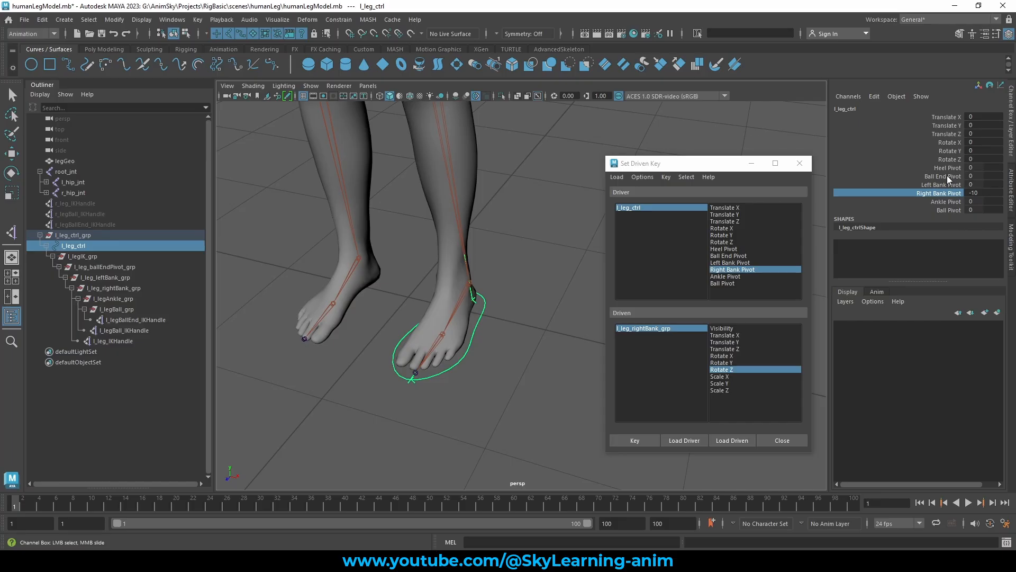
pyautogui.doubleClick(981, 193)
pyautogui.write('0')
pyautogui.press('Return')
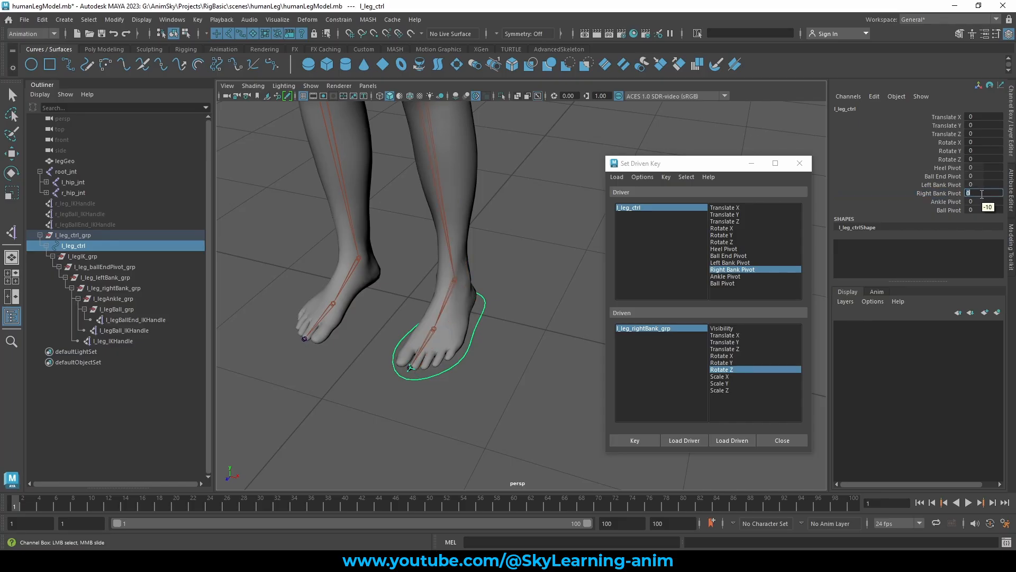
# Check the pivot groups down the leg hierarchy and load l_legAnkle_grp as the driven object.
pyautogui.click(94, 257)
pyautogui.press('w')
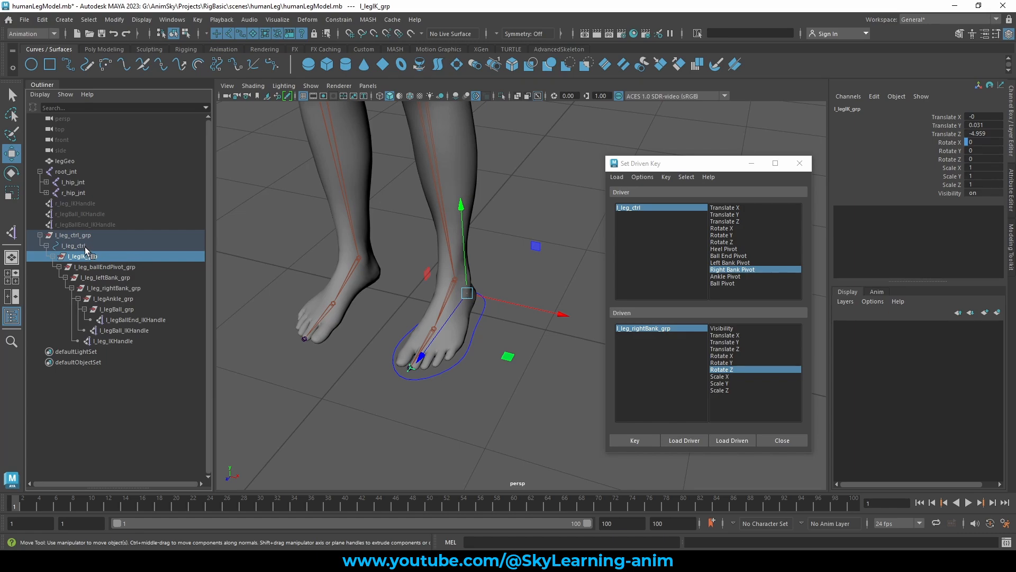
pyautogui.click(74, 246)
pyautogui.click(96, 267)
pyautogui.keyDown('alt'); pyautogui.moveTo(479, 311); pyautogui.dragTo(408, 291); pyautogui.keyUp('alt')
pyautogui.click(106, 278)
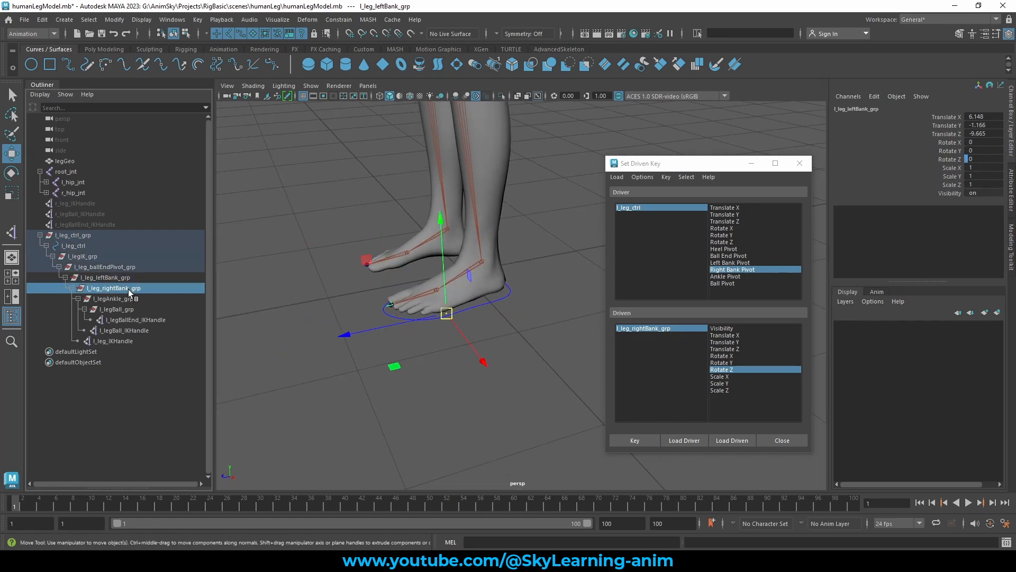
pyautogui.click(114, 288)
pyautogui.click(125, 299)
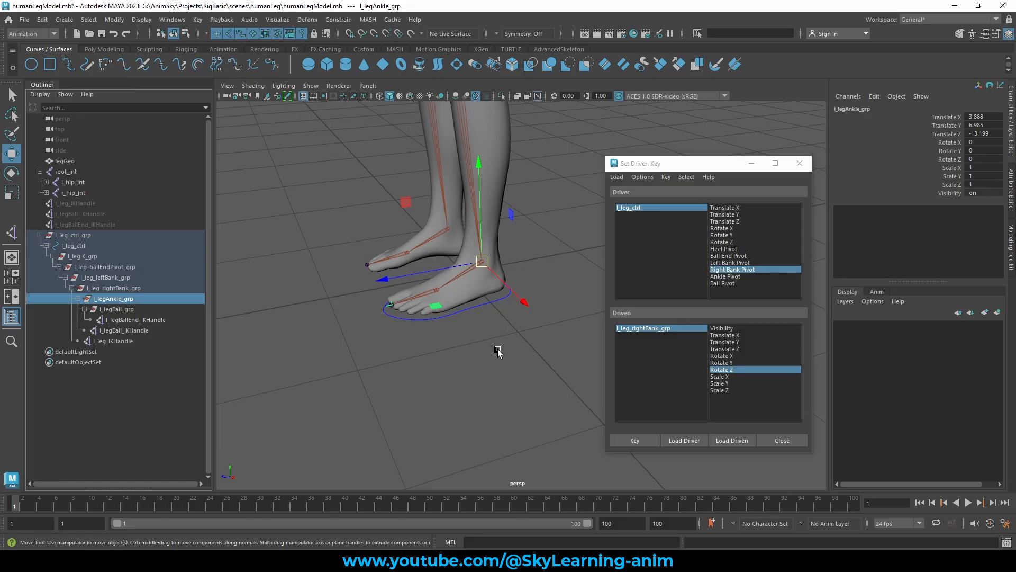
pyautogui.click(732, 440)
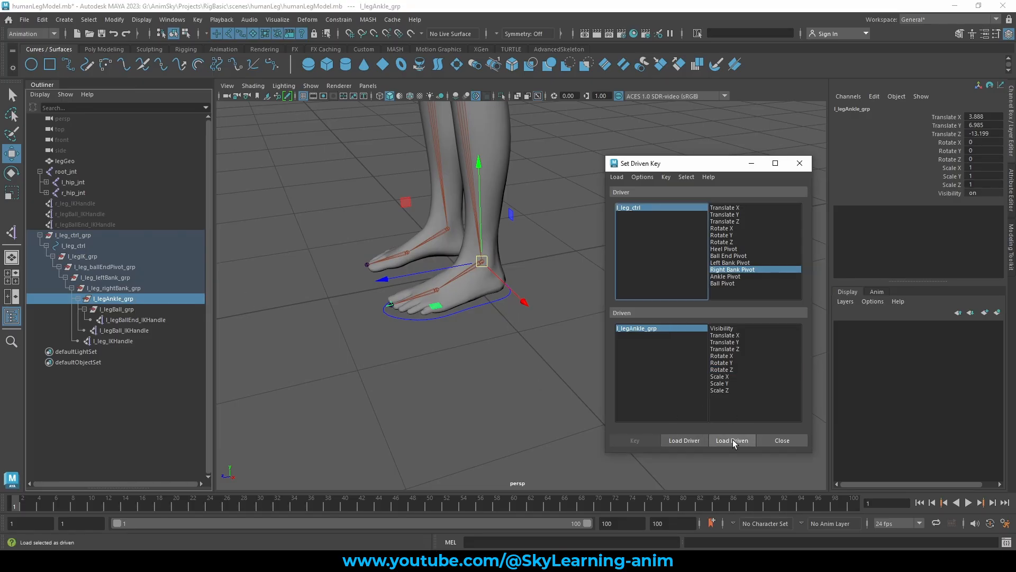
# Try rotating l_legAnkle_grp to check how it moves the foot, and undo the rotation.
pyautogui.click(493, 265)
pyautogui.press('e')
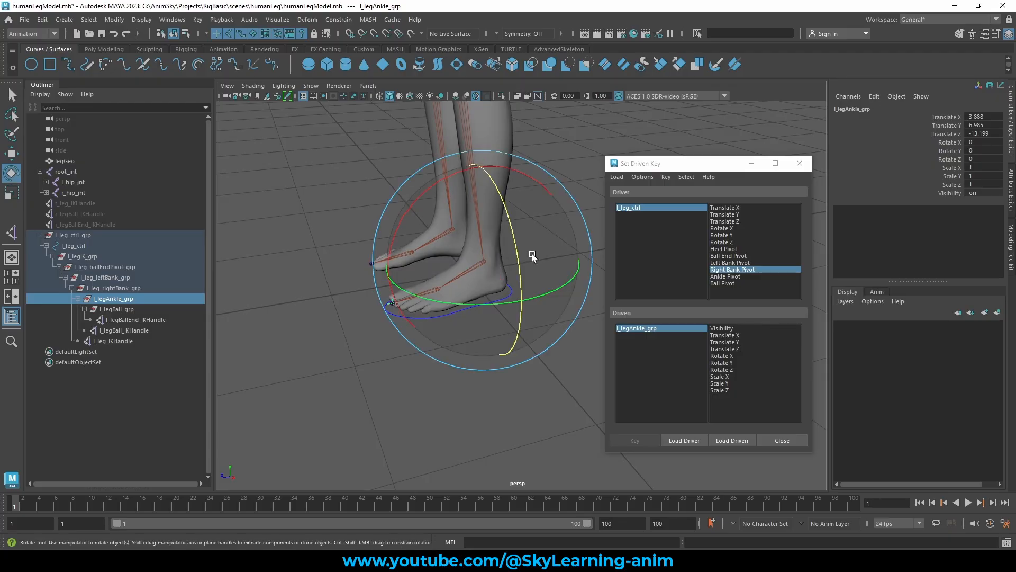
pyautogui.moveTo(404, 208); pyautogui.dragTo(451, 364)
pyautogui.hotkey('ctrl', 'z')
pyautogui.press('w')
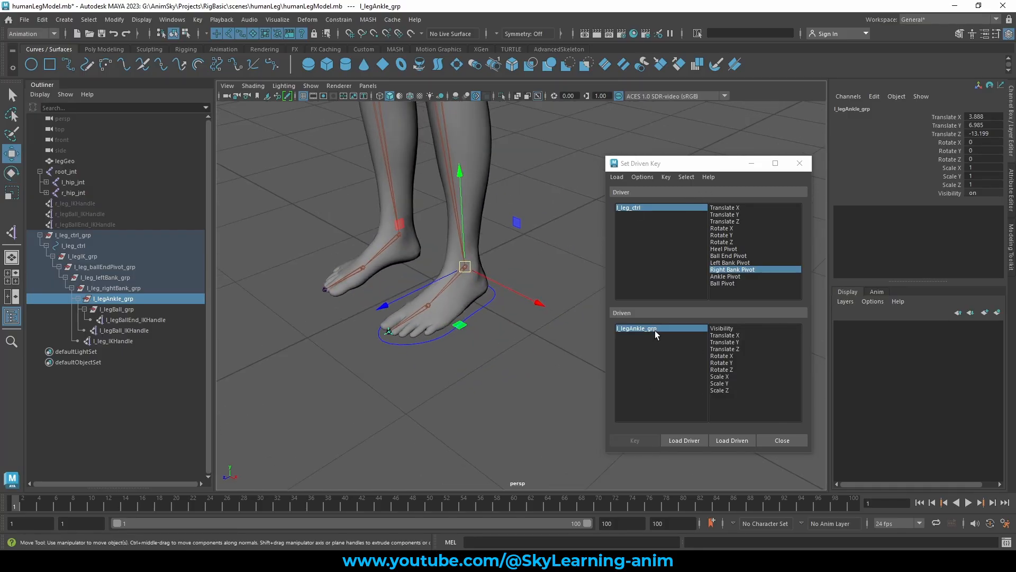
# Confirm the X rotation axis of l_legAnkle_grp with an undone test, and key its Rotate X against Ankle Pivot at 0.
pyautogui.click(776, 276)
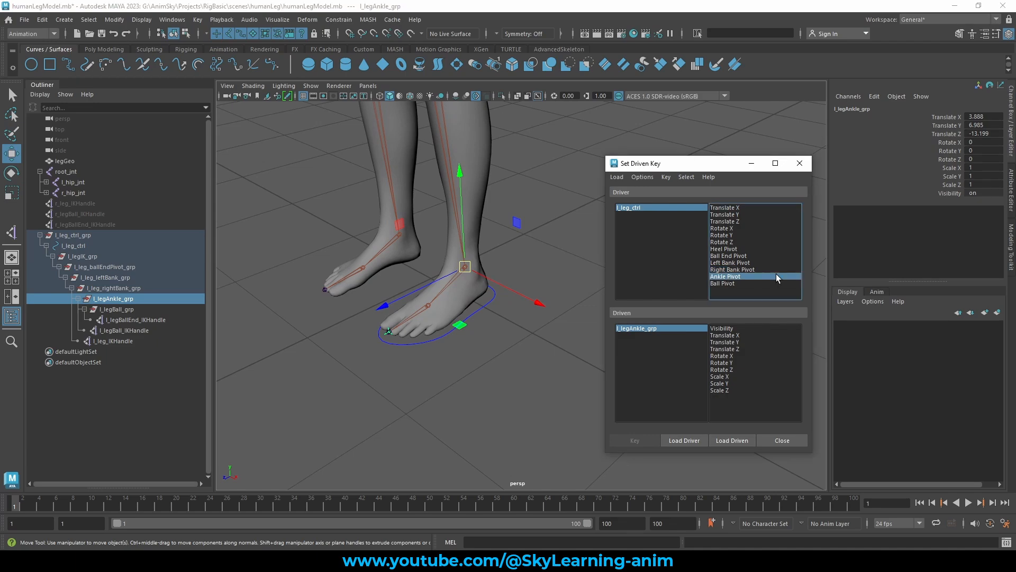
pyautogui.click(699, 347)
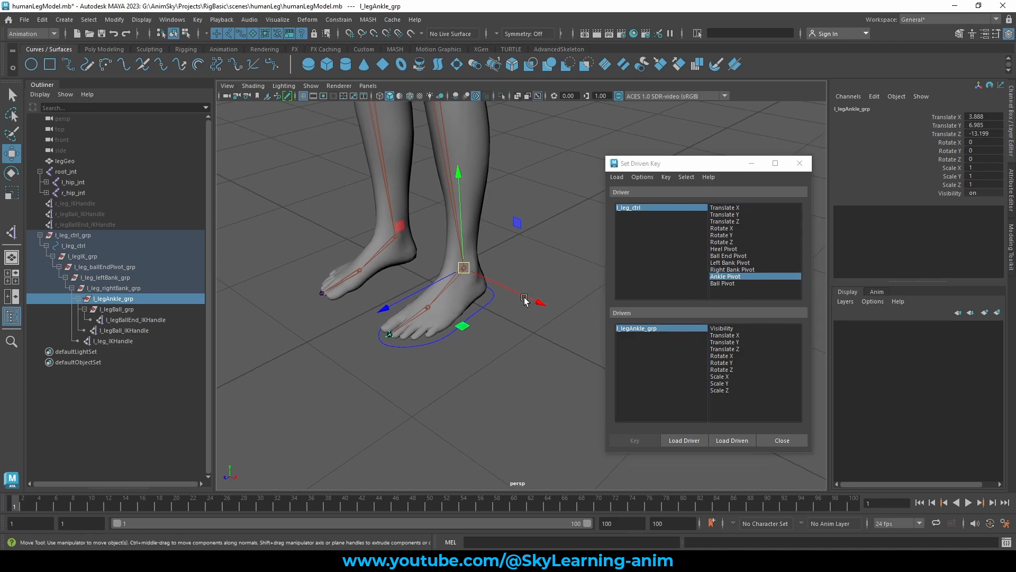
pyautogui.press('e')
pyautogui.moveTo(406, 225); pyautogui.dragTo(424, 206)
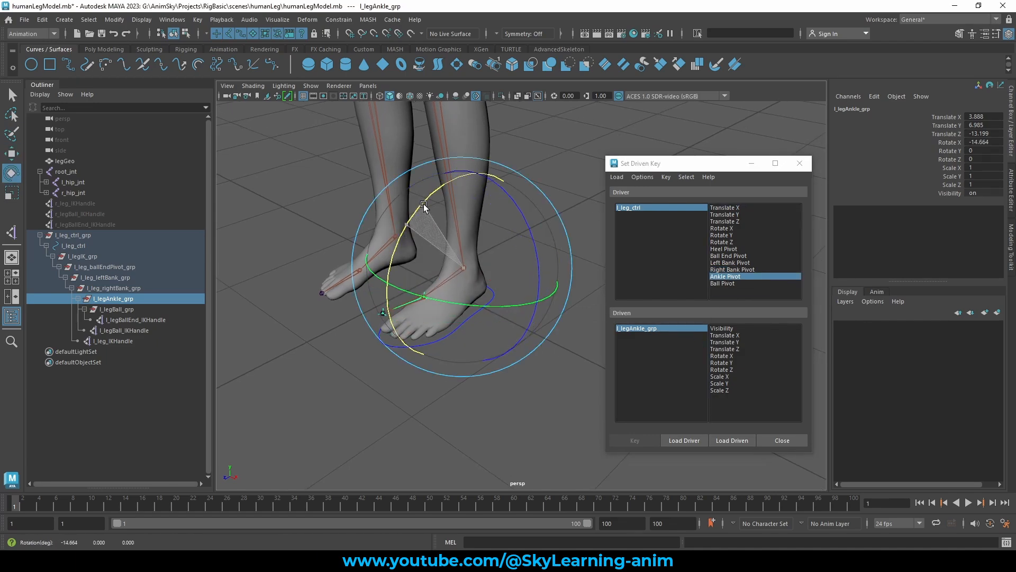
pyautogui.hotkey('ctrl', 'z')
pyautogui.click(659, 328)
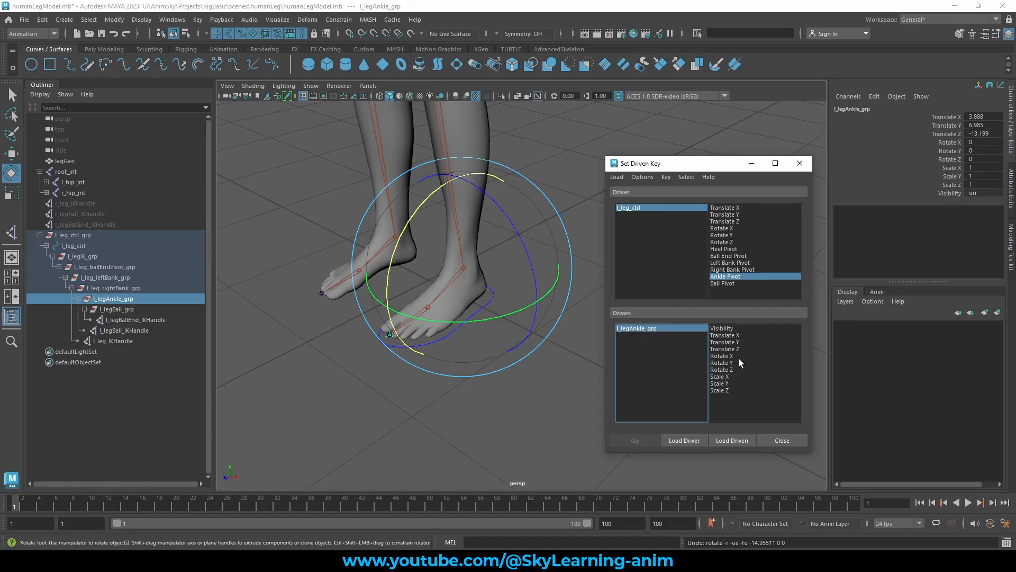
pyautogui.click(725, 356)
pyautogui.click(640, 440)
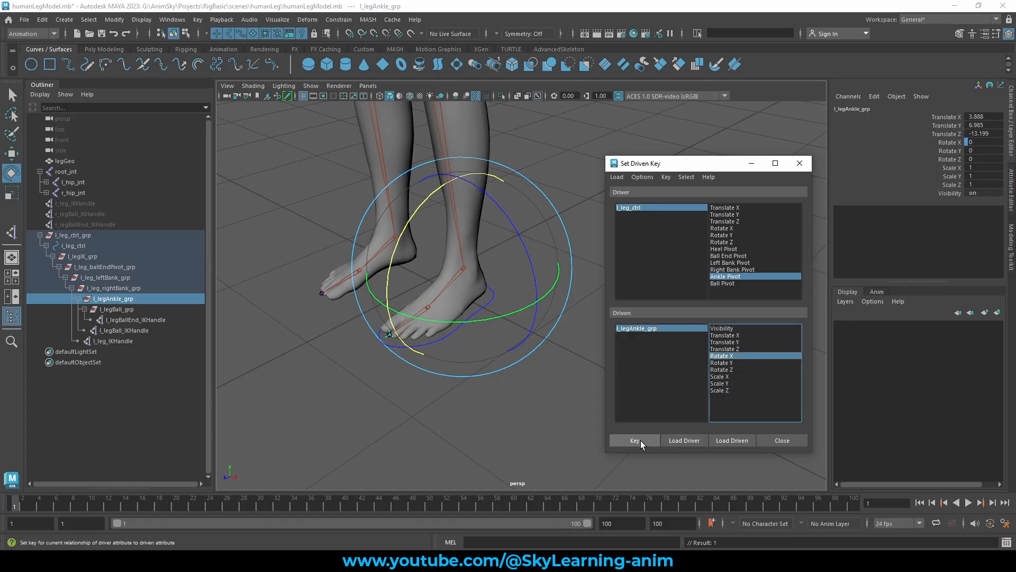
# Try rotating l_leg_ctrl and l_legAnkle_grp to judge the ankle's direction and range, and undo the test rotations.
pyautogui.click(639, 207)
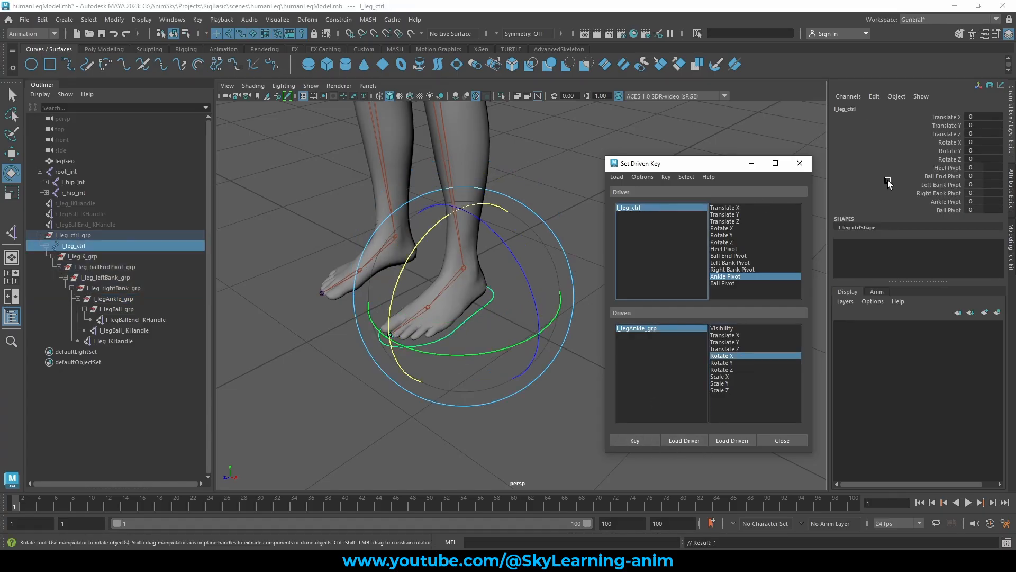
pyautogui.click(946, 201)
pyautogui.click(986, 202)
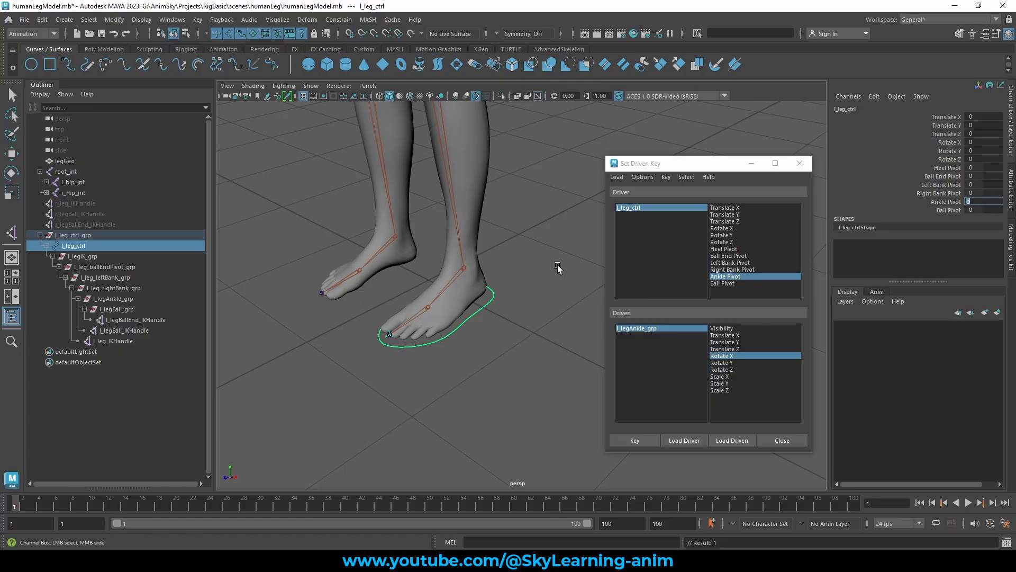
pyautogui.keyDown('alt'); pyautogui.moveTo(556, 263); pyautogui.dragTo(505, 270); pyautogui.keyUp('alt')
pyautogui.press('e')
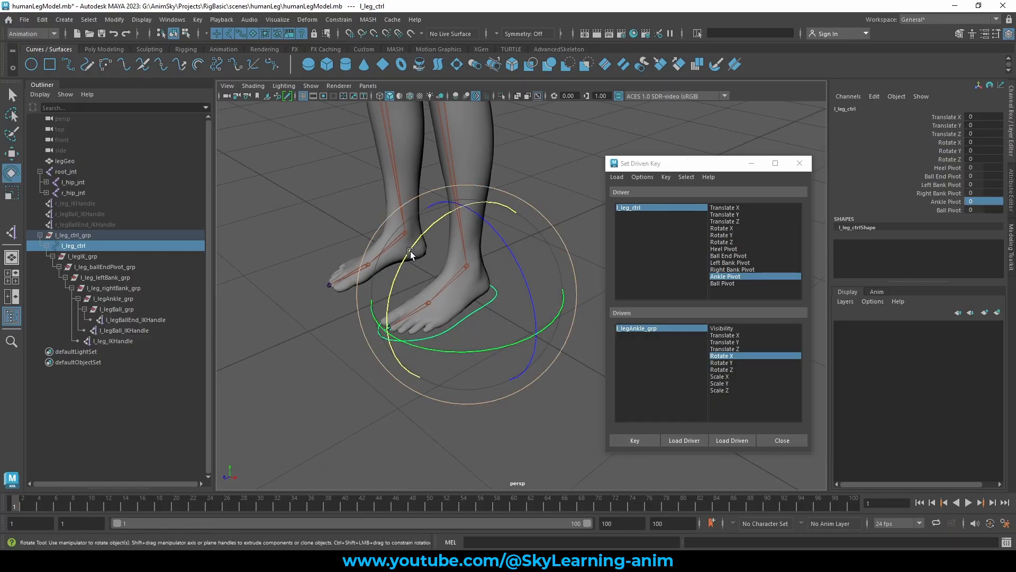
pyautogui.moveTo(410, 251); pyautogui.dragTo(476, 173)
pyautogui.hotkey('ctrl', 'z')
pyautogui.click(661, 328)
pyautogui.hotkey('ctrl', 'z')
pyautogui.hotkey('ctrl', 'z')
pyautogui.press('w')
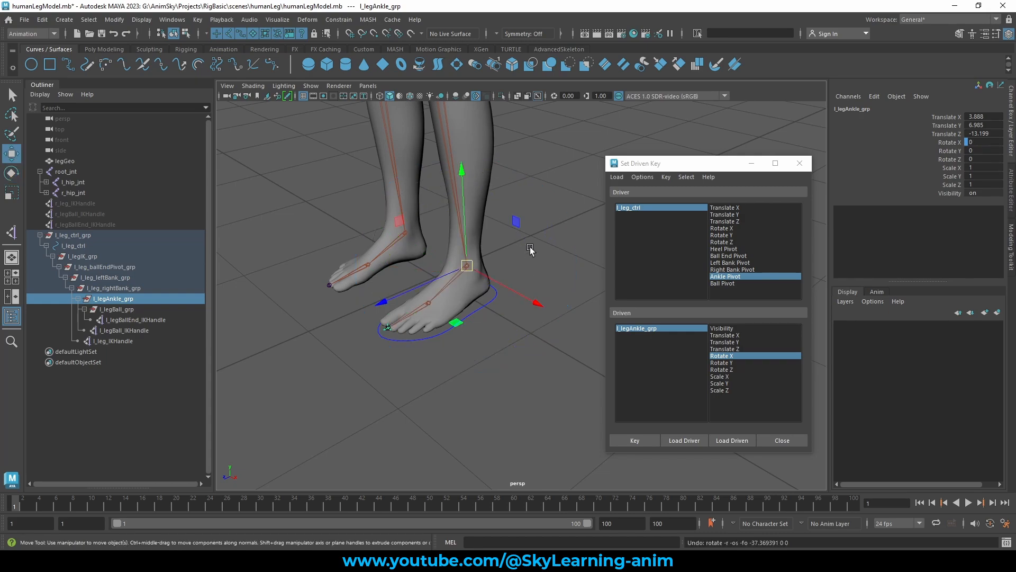
# Set l_leg_ctrl's Ankle Pivot to -10 and l_legAnkle_grp's Rotate X to -40, and key the driven relationship.
pyautogui.keyDown('alt'); pyautogui.moveTo(569, 291); pyautogui.dragTo(580, 294); pyautogui.keyUp('alt')
pyautogui.click(658, 329)
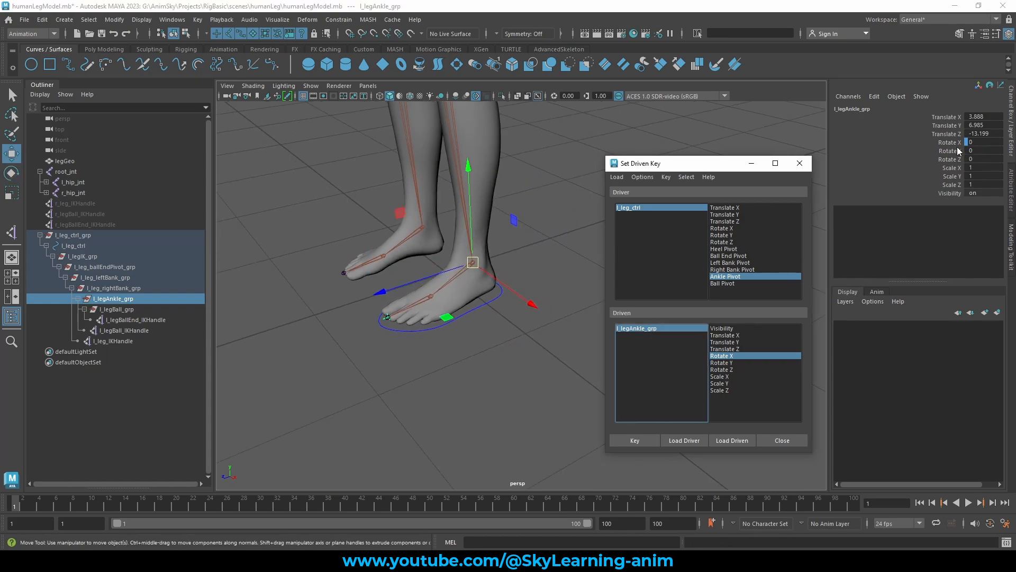
pyautogui.click(647, 208)
pyautogui.click(950, 203)
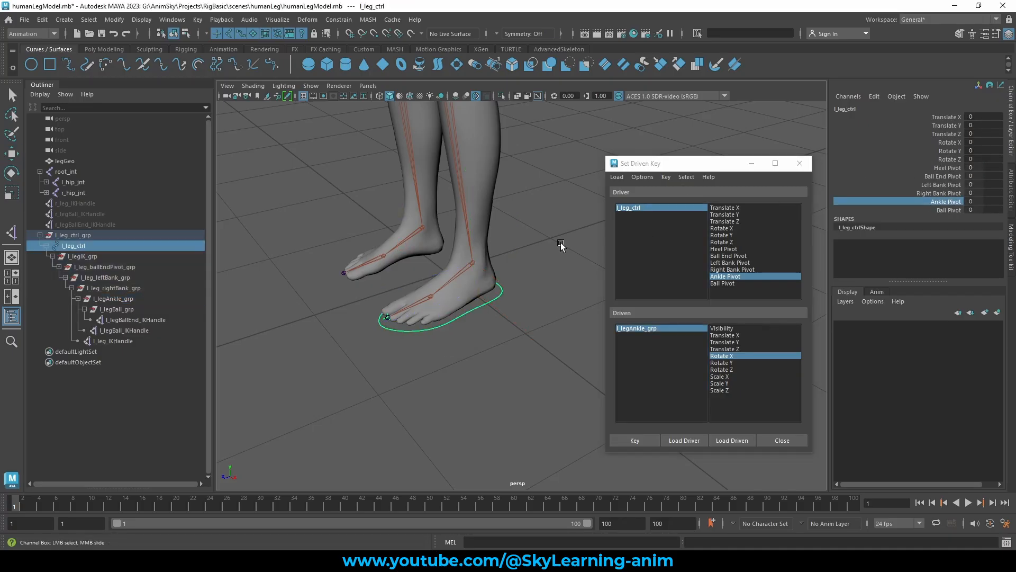
pyautogui.moveTo(435, 224); pyautogui.dragTo(89, 233, button='middle')
pyautogui.click(676, 329)
pyautogui.press('w')
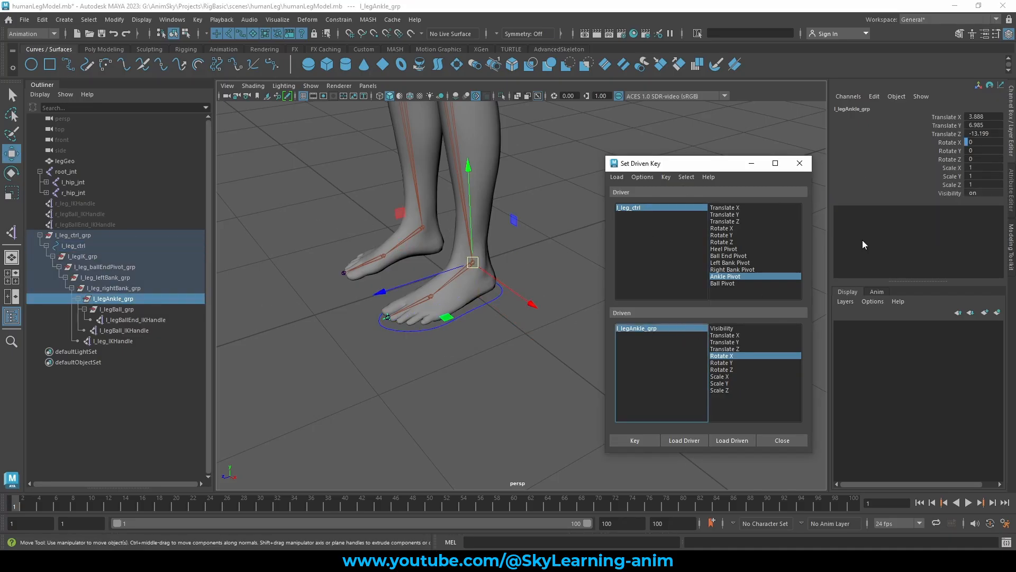
pyautogui.doubleClick(986, 142)
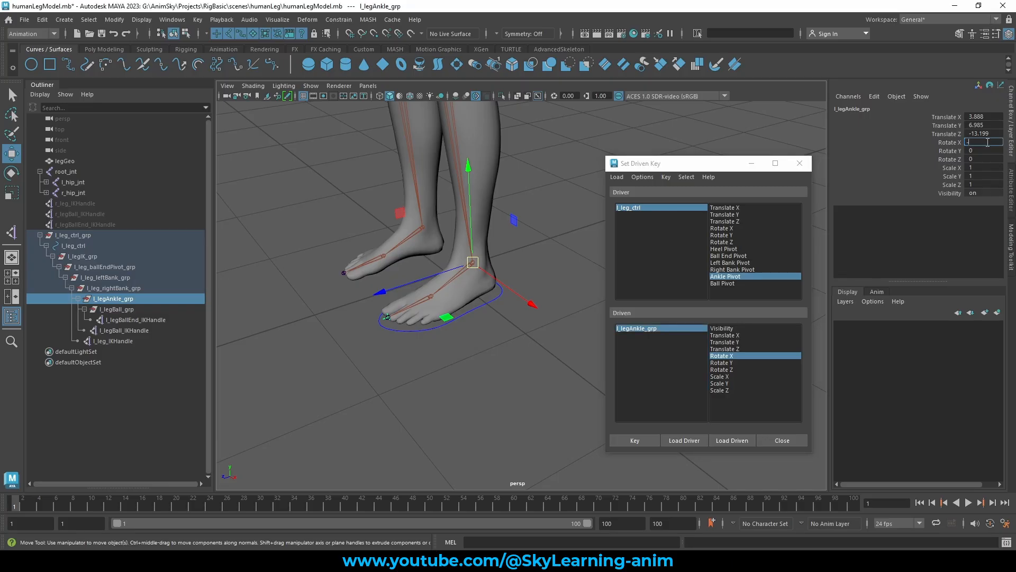
pyautogui.press('Return')
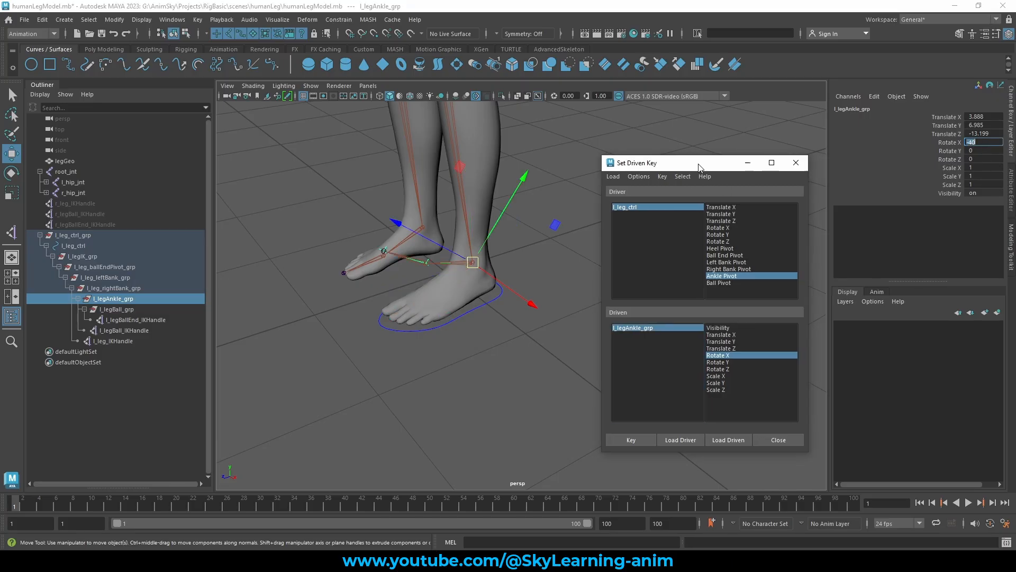
pyautogui.click(643, 437)
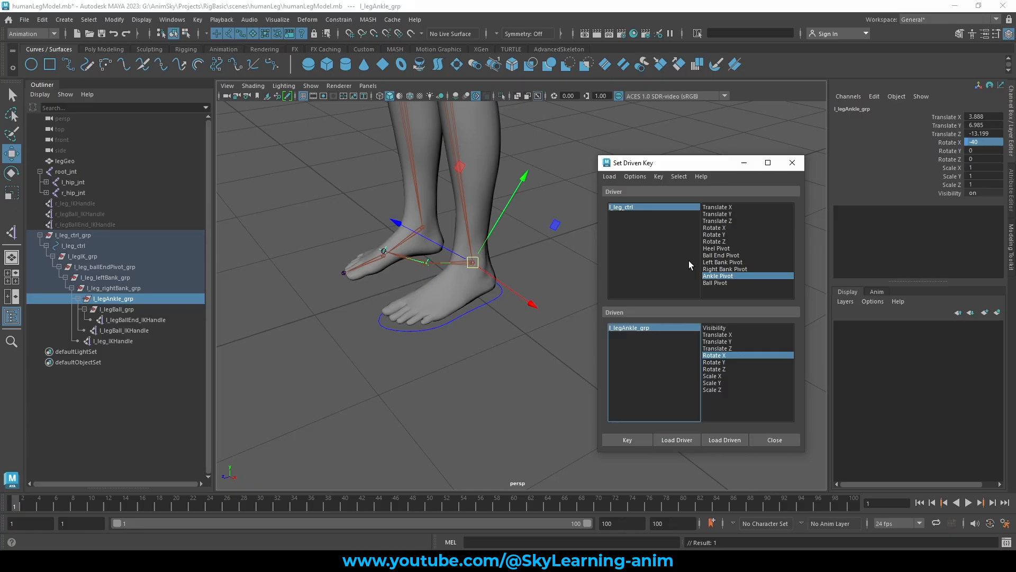
# Set l_leg_ctrl's Ankle Pivot to 10 and l_legAnkle_grp's Rotate X to 60, and key the driven relationship.
pyautogui.click(638, 206)
pyautogui.click(946, 202)
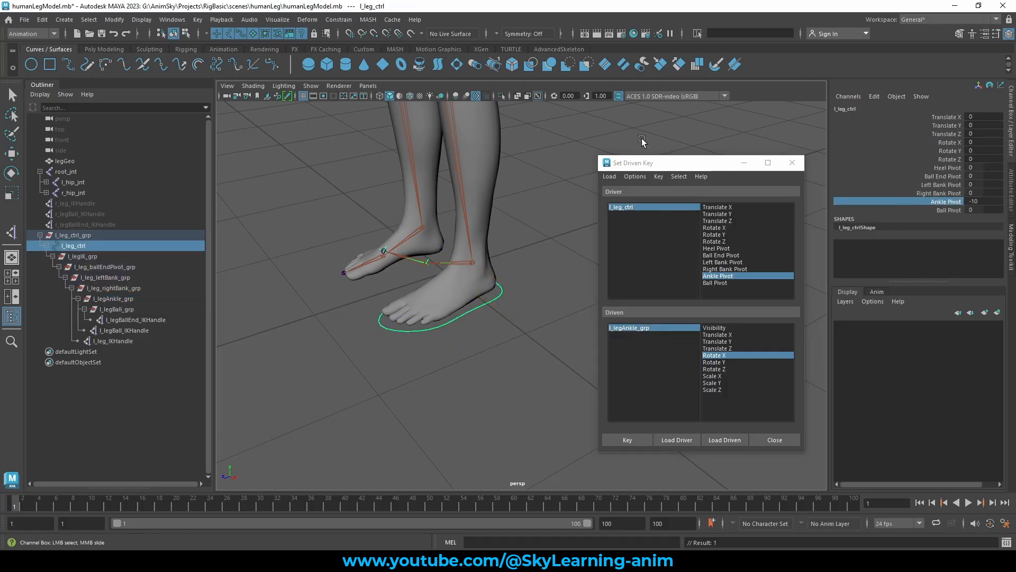
pyautogui.moveTo(640, 137); pyautogui.dragTo(1013, 132, button='middle')
pyautogui.click(635, 328)
pyautogui.press('w')
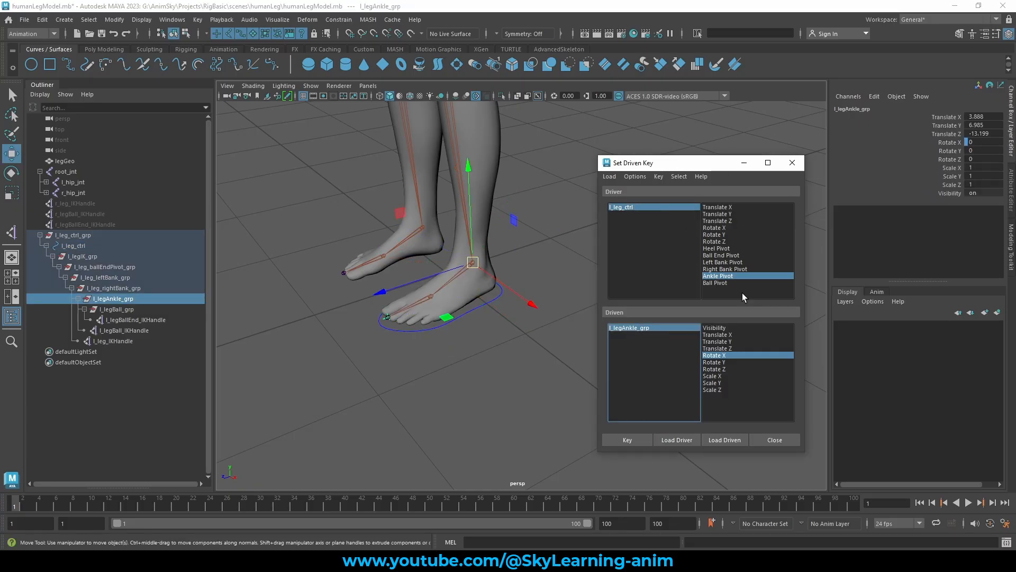
pyautogui.click(984, 143)
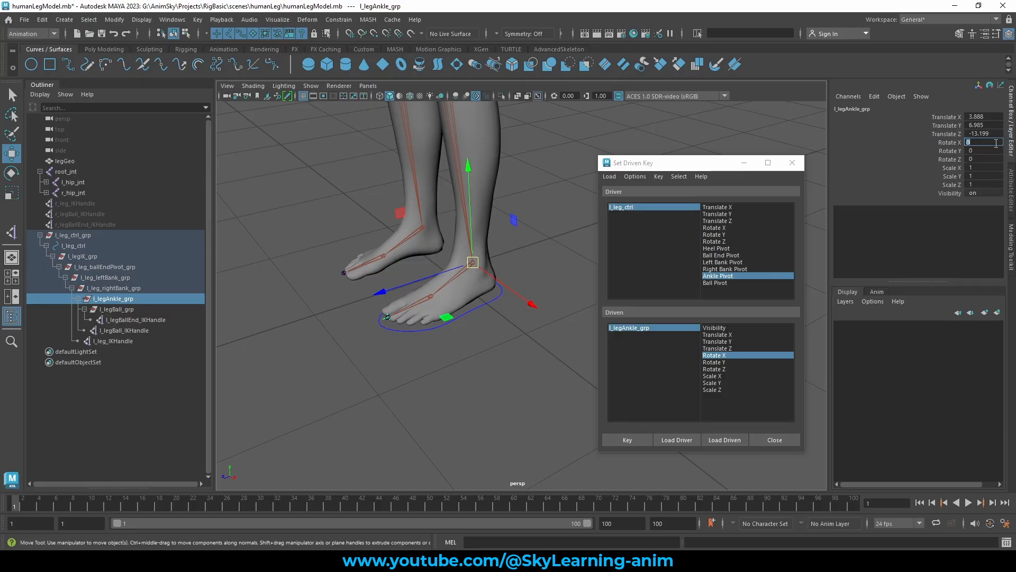
pyautogui.write('60')
pyautogui.press('Return')
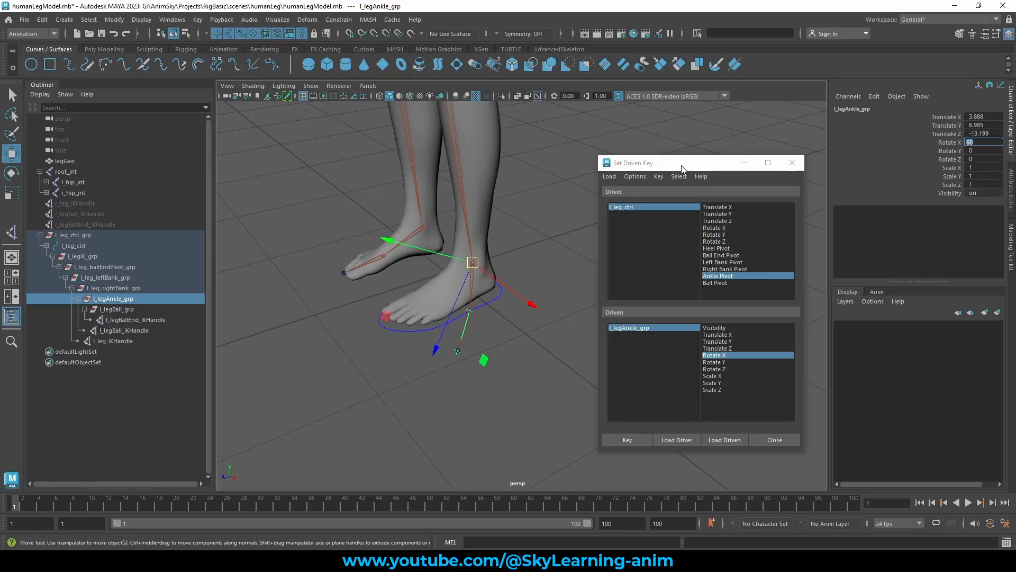
pyautogui.click(646, 436)
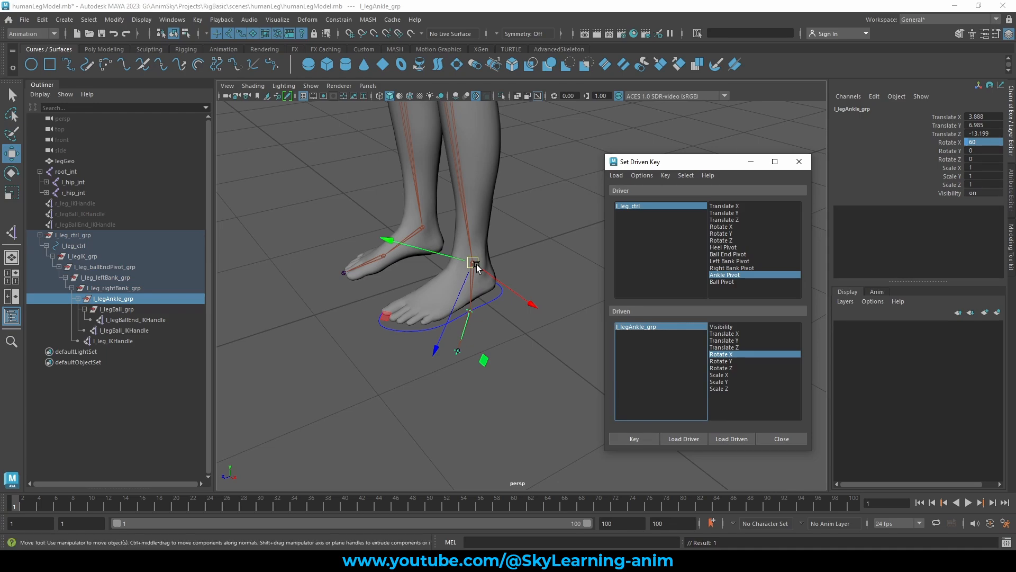
# Test the ankle motion by varying Ankle Pivot on l_leg_ctrl, and reset the attribute to 0.
pyautogui.click(667, 207)
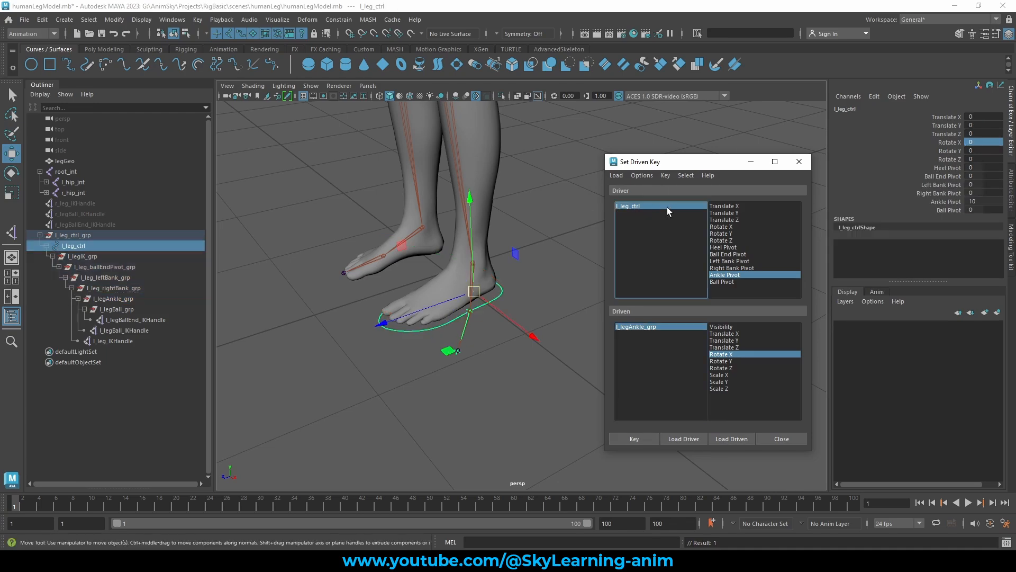
pyautogui.click(946, 202)
pyautogui.moveTo(354, 214); pyautogui.dragTo(482, 224, button='middle')
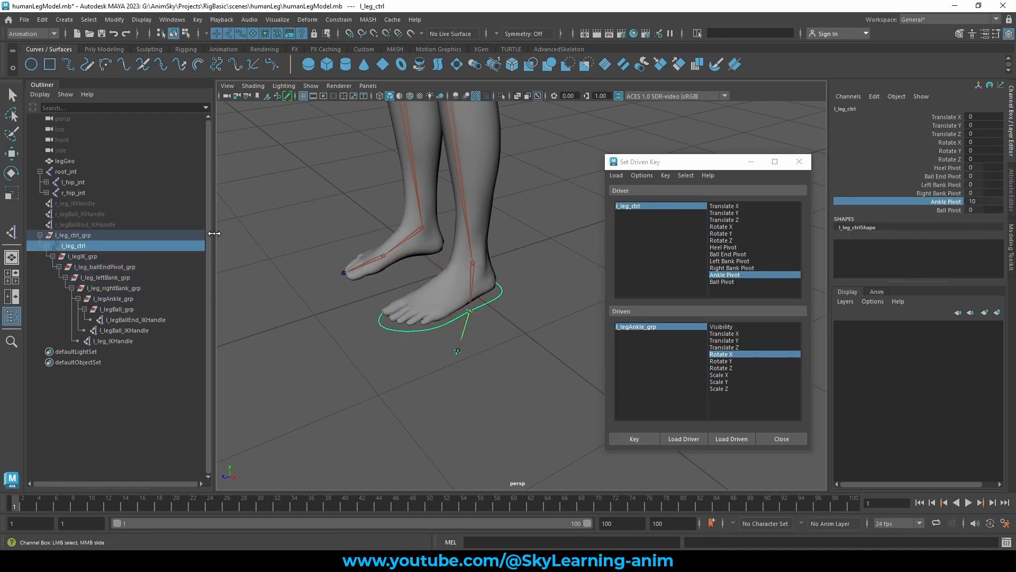
pyautogui.click(987, 202)
pyautogui.write('0')
pyautogui.press('Return')
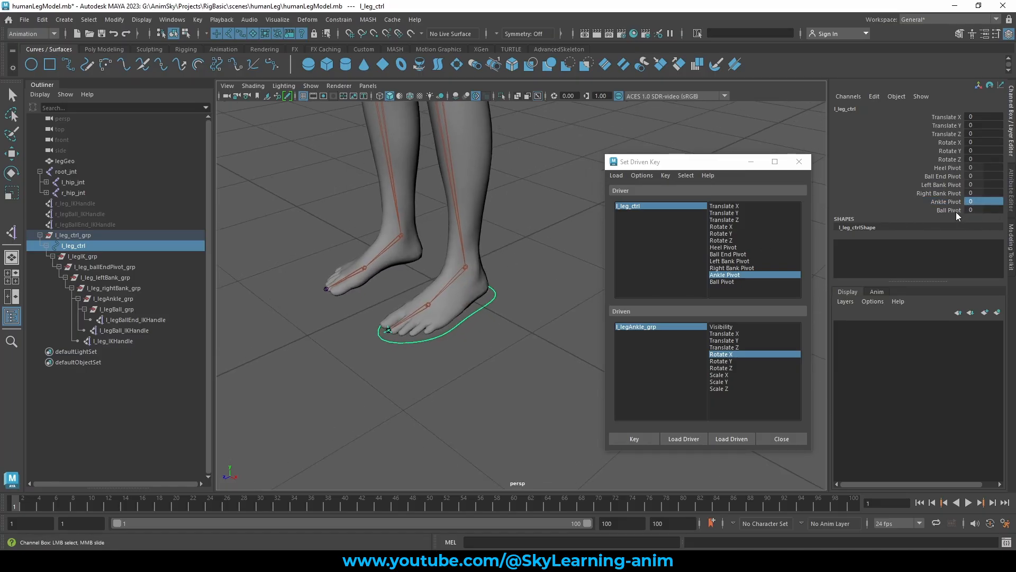
# Select l_legBall_grp and try rotating it about X to check how it moves the toes, undoing the rotation.
pyautogui.click(130, 310)
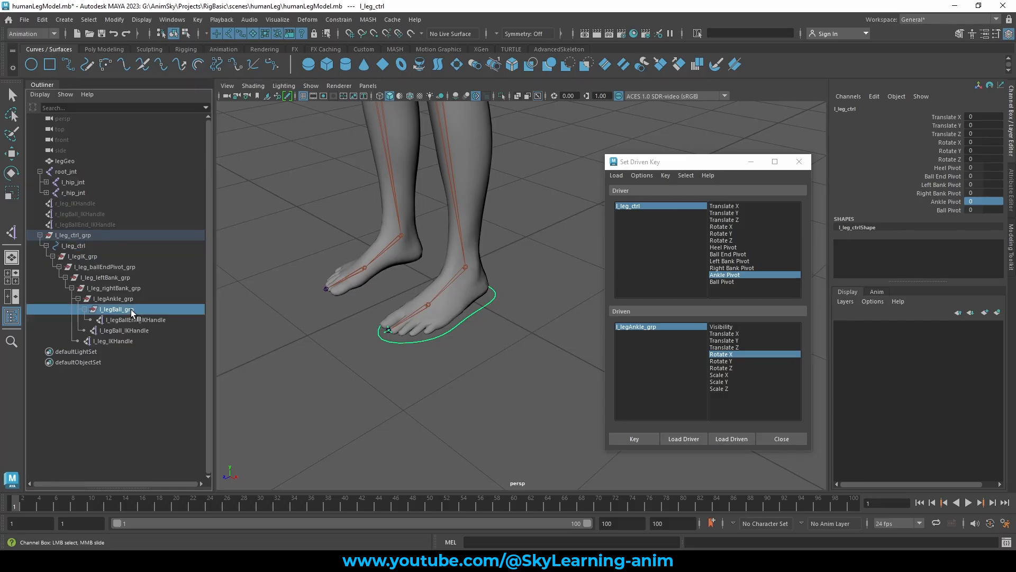
pyautogui.press('w')
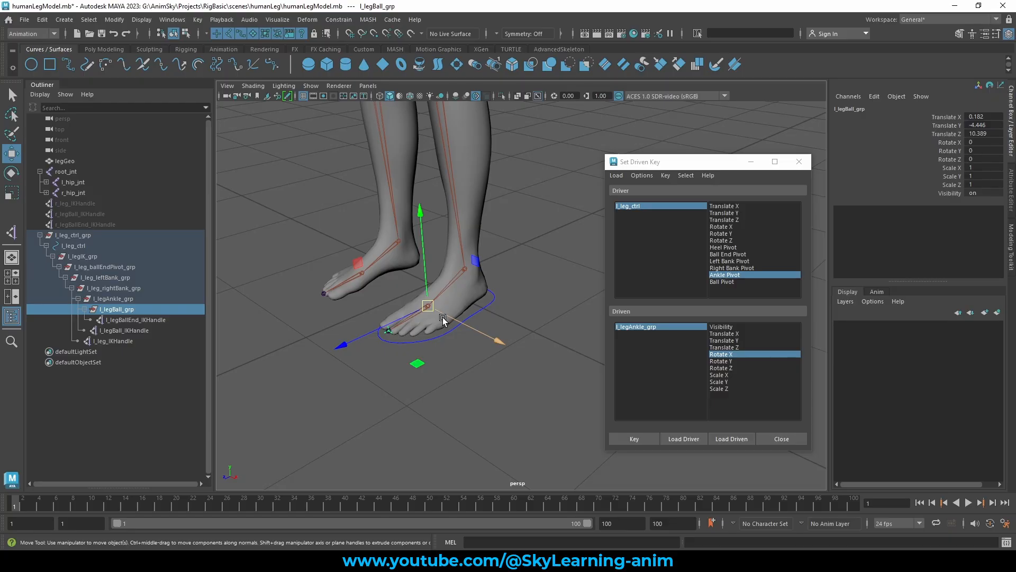
pyautogui.keyDown('alt'); pyautogui.moveTo(439, 314); pyautogui.dragTo(349, 252); pyautogui.keyUp('alt')
pyautogui.press('e')
pyautogui.hotkey('ctrl', 'z')
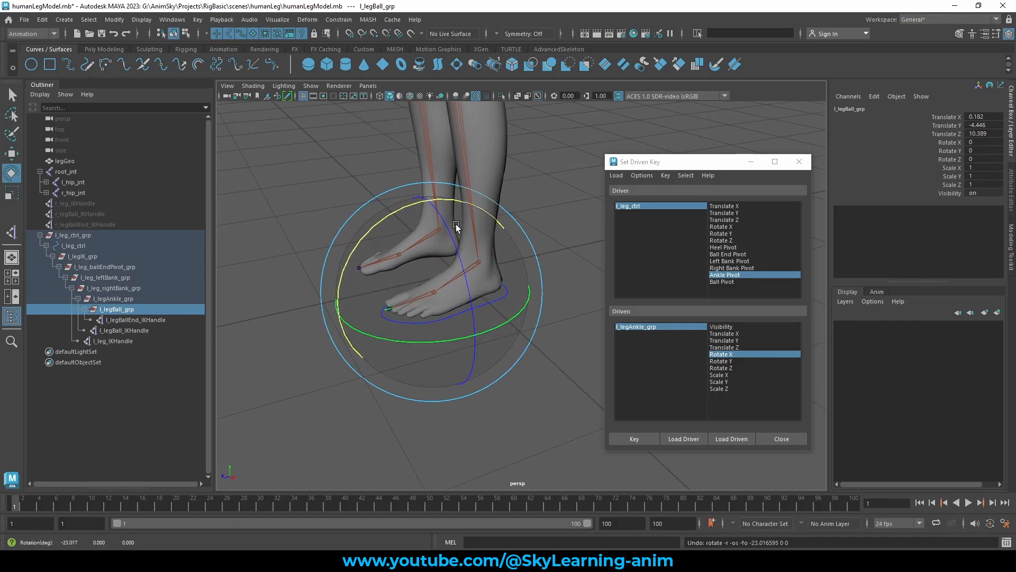
pyautogui.press('w')
pyautogui.keyDown('alt'); pyautogui.moveTo(532, 265); pyautogui.dragTo(556, 284); pyautogui.keyUp('alt')
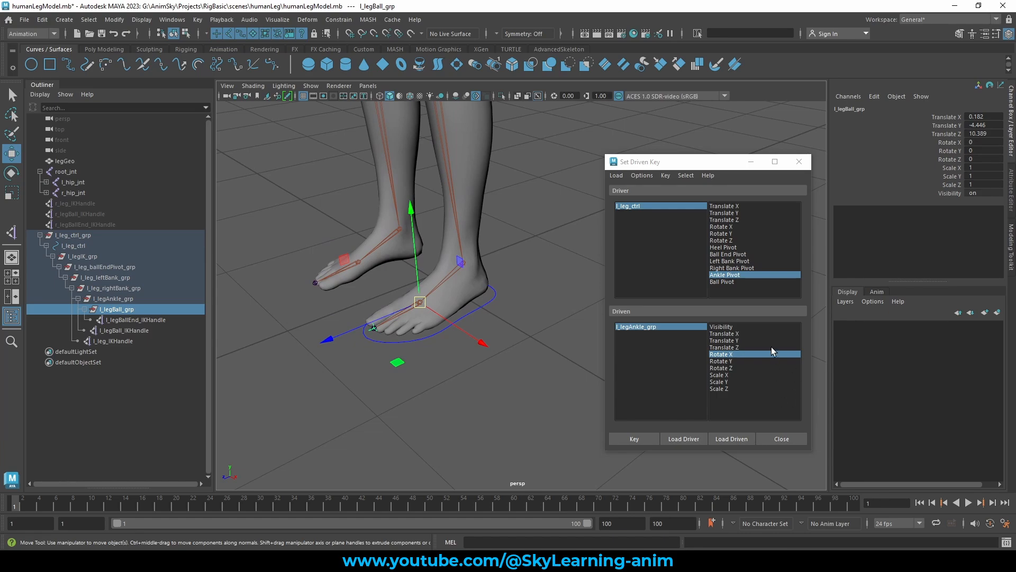
# Load l_legBall_grp as the driven object and choose l_leg_ctrl's Ball Pivot as the driver attribute.
pyautogui.click(745, 438)
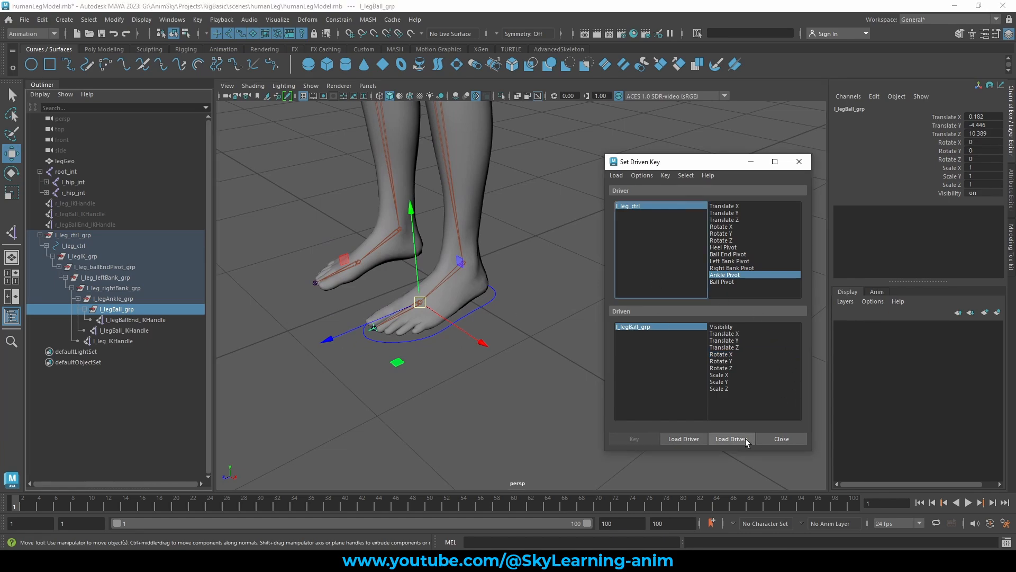
pyautogui.click(643, 206)
pyautogui.click(729, 282)
pyautogui.keyDown('alt'); pyautogui.moveTo(482, 302); pyautogui.dragTo(467, 295); pyautogui.keyUp('alt')
pyautogui.click(635, 327)
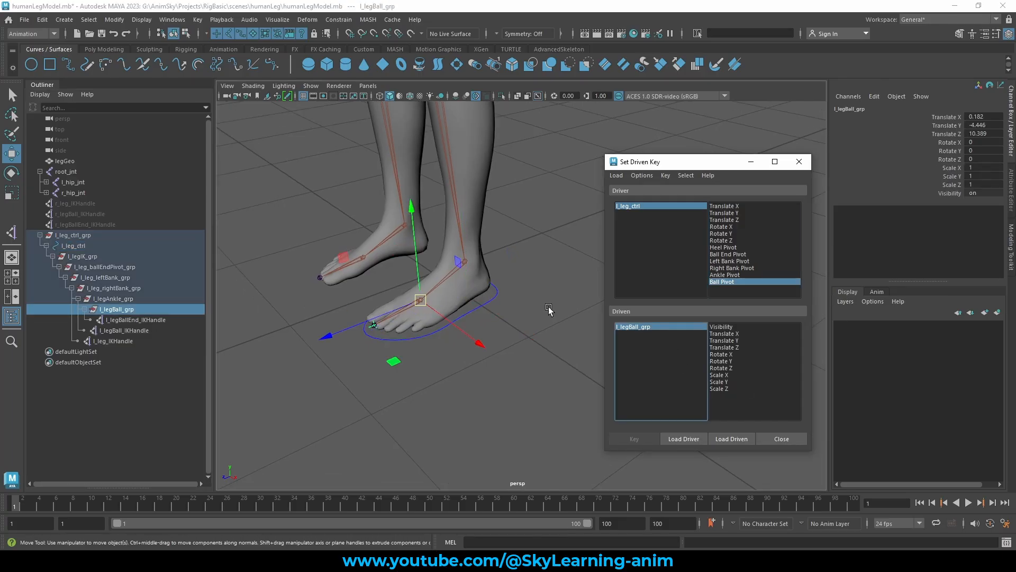
# Confirm l_legBall_grp's X rotation axis with an undone test, and key its Rotate X against Ball Pivot at 0.
pyautogui.press('e')
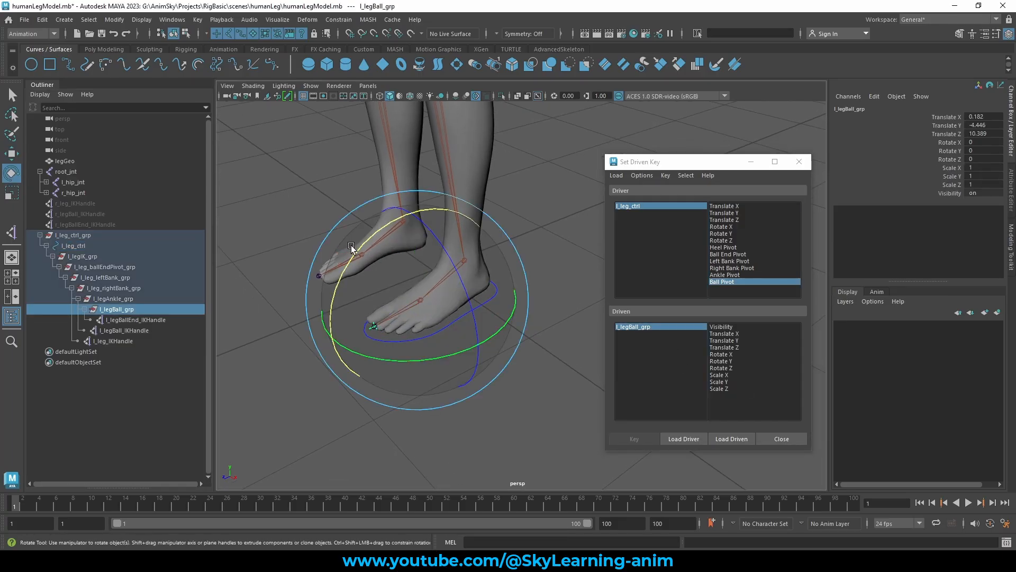
pyautogui.moveTo(351, 246); pyautogui.dragTo(389, 222)
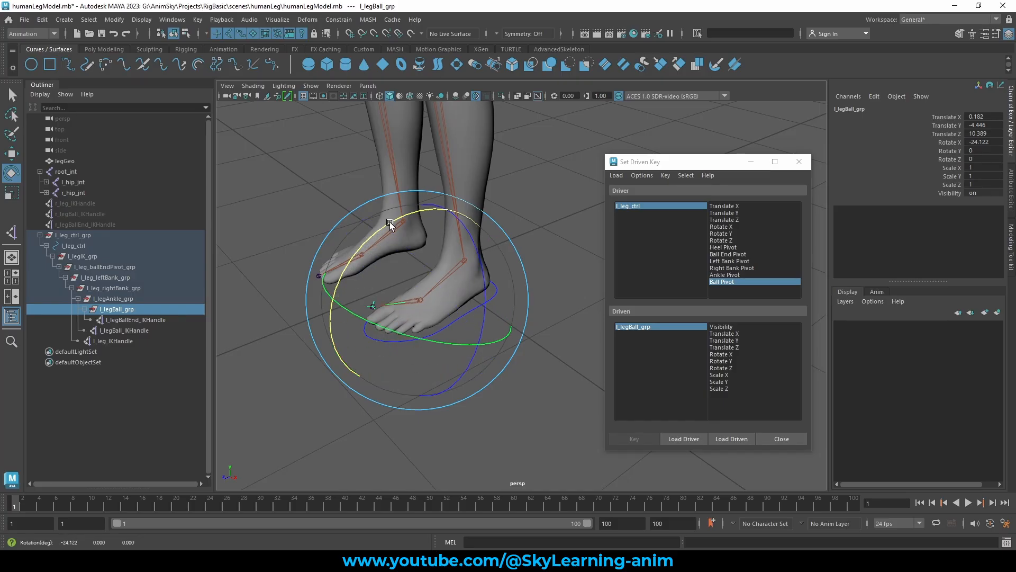
pyautogui.hotkey('ctrl', 'z')
pyautogui.press('w')
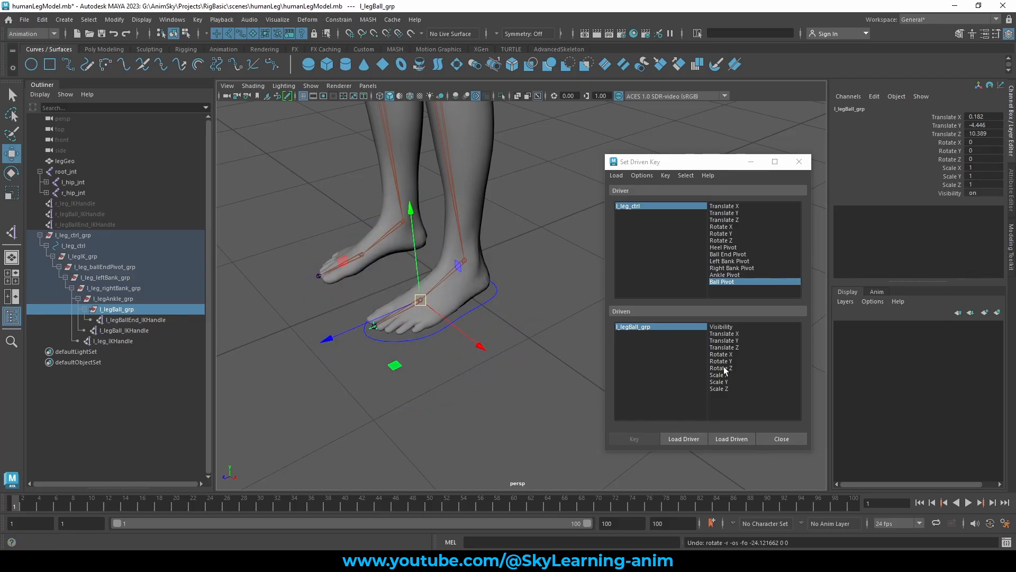
pyautogui.click(740, 353)
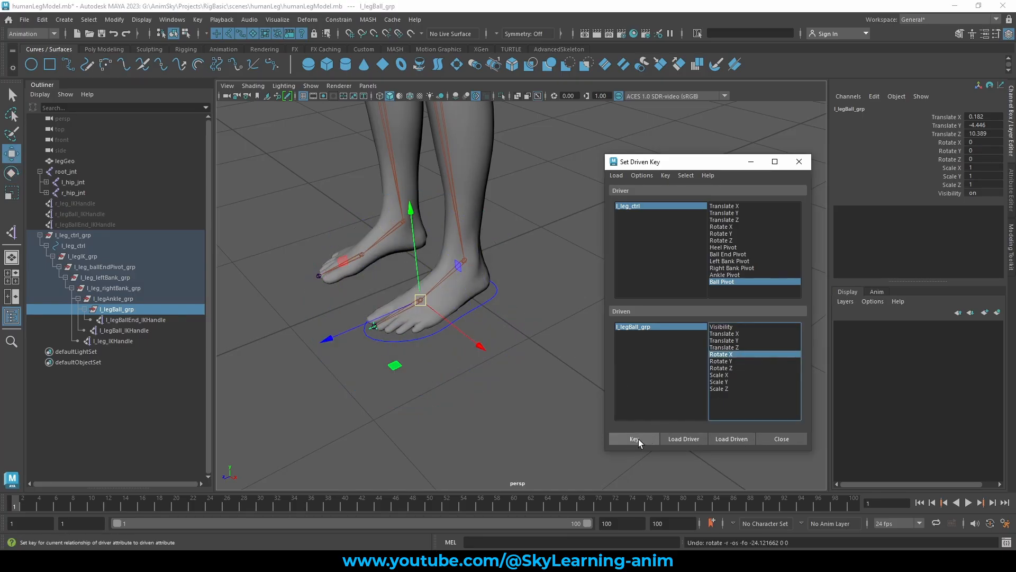
pyautogui.click(638, 439)
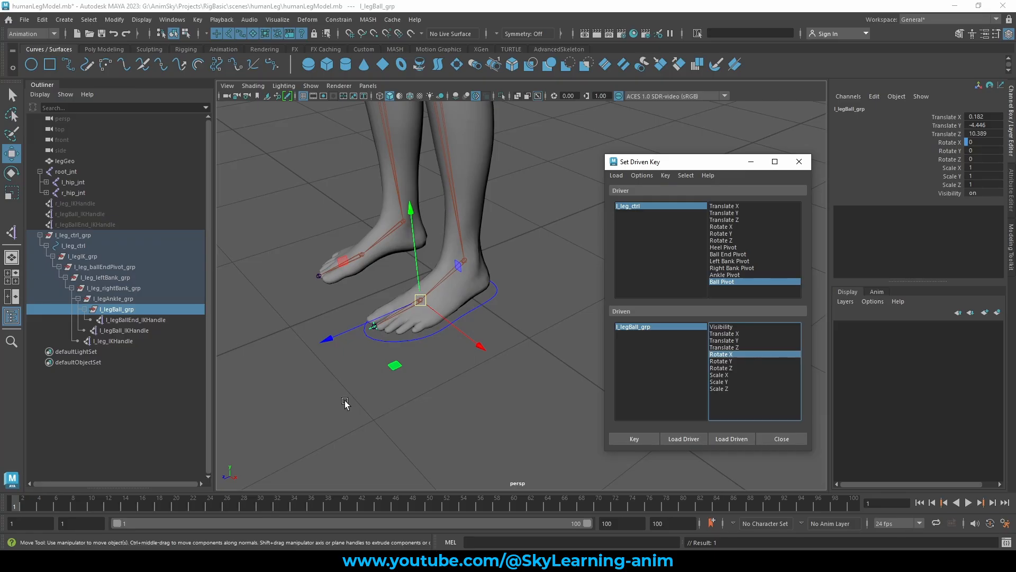
# Try rotating l_legBall_grp about X to judge the toes' direction and range, and restore its rotation.
pyautogui.keyDown('alt'); pyautogui.moveTo(394, 276); pyautogui.dragTo(401, 281); pyautogui.keyUp('alt')
pyautogui.press('e')
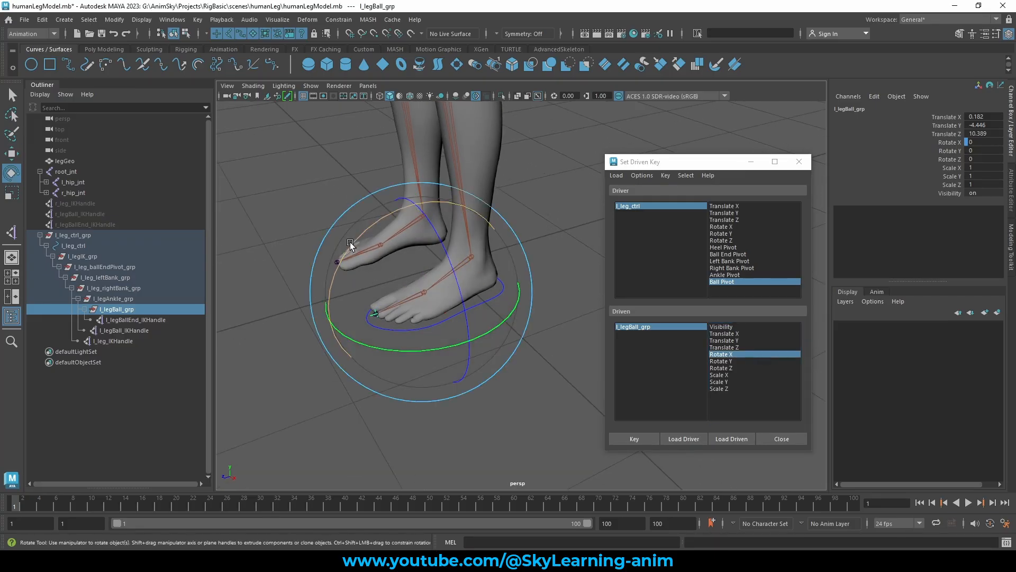
pyautogui.moveTo(370, 235); pyautogui.dragTo(368, 360)
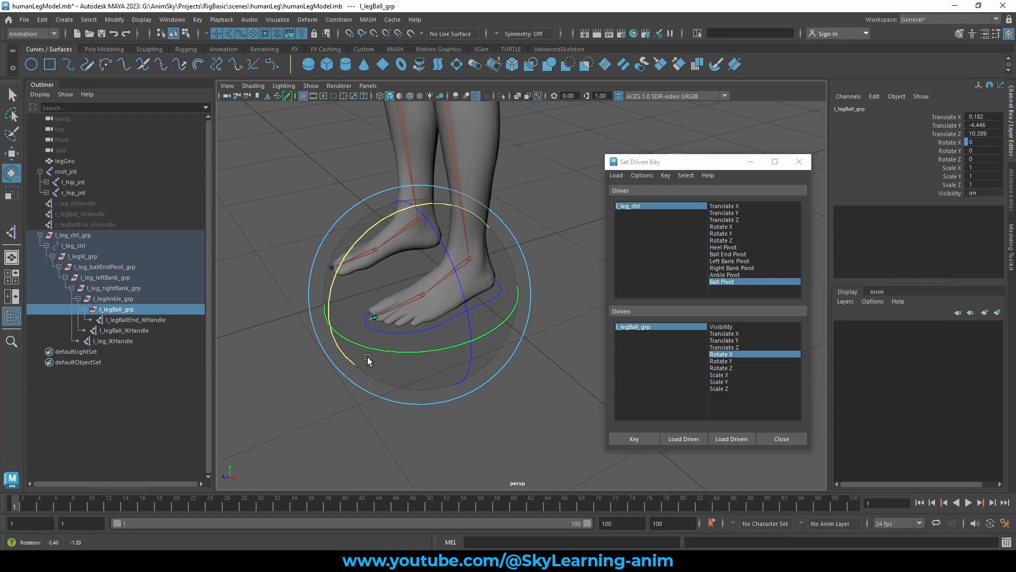
pyautogui.press('w')
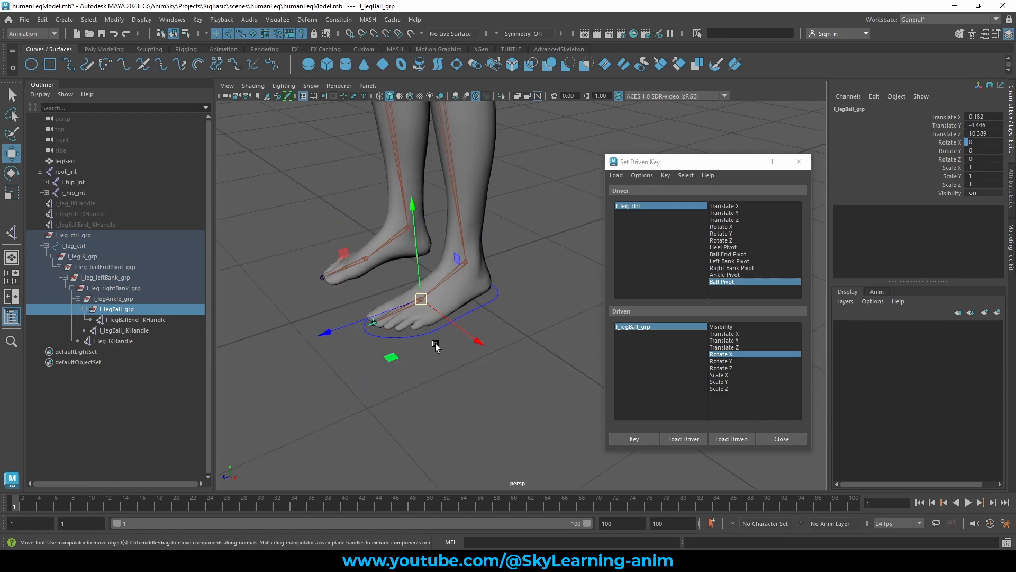
# Set l_leg_ctrl's Ball Pivot to -10 and try rotating l_legBall_grp about X to find how far the toes lift.
pyautogui.click(630, 207)
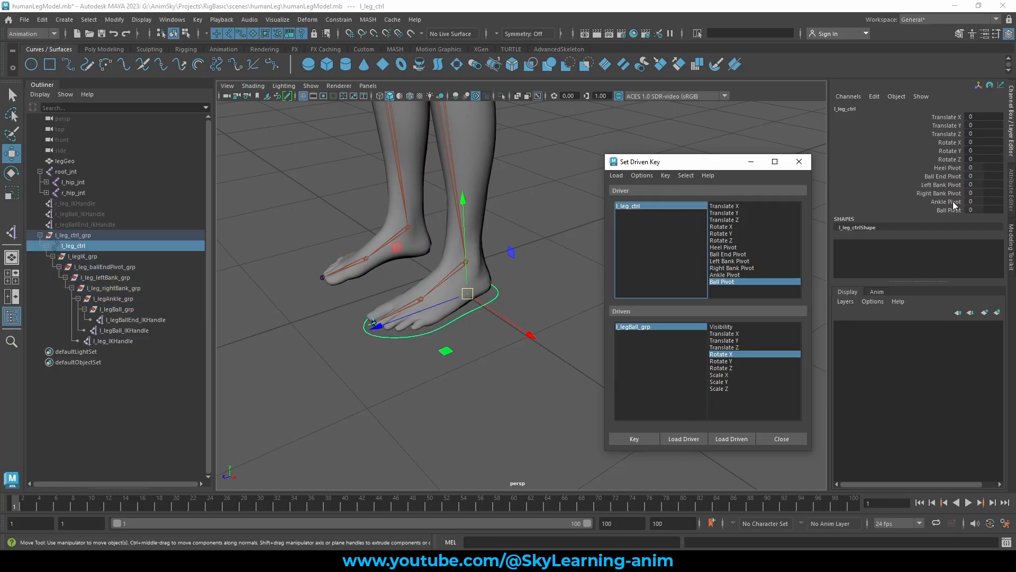
pyautogui.moveTo(464, 231); pyautogui.dragTo(62, 234, button='middle')
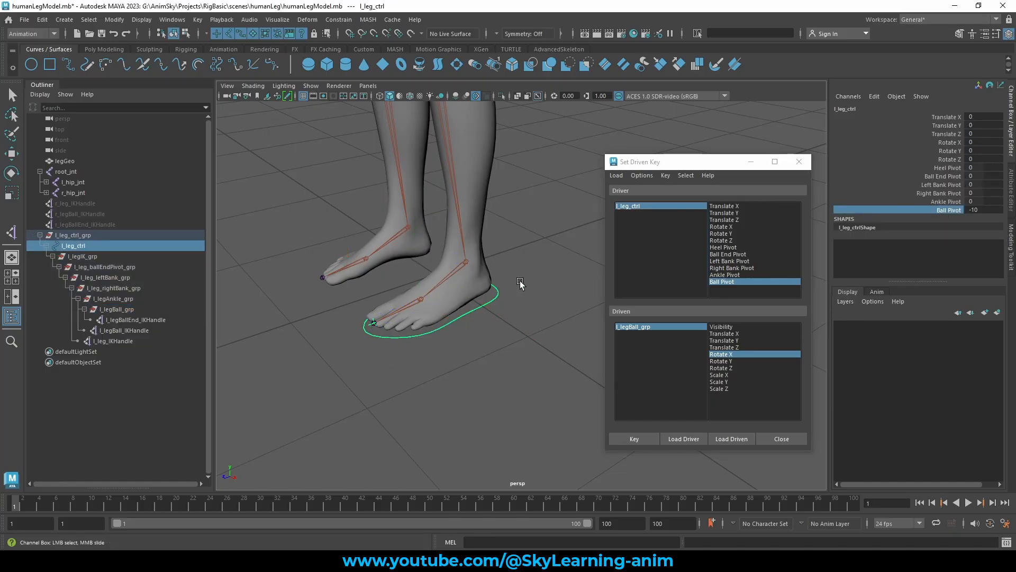
pyautogui.click(635, 327)
pyautogui.press('w')
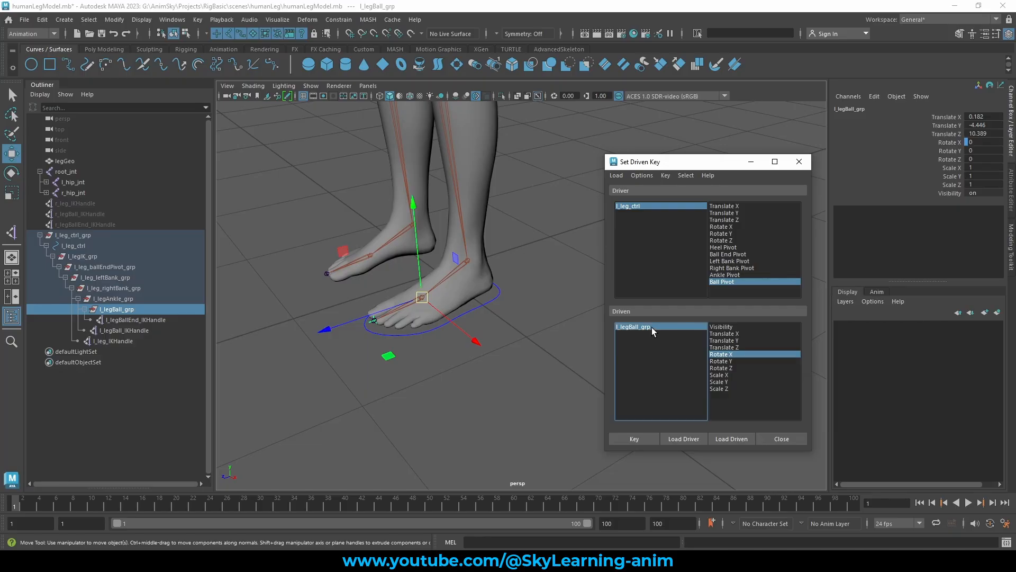
pyautogui.click(948, 142)
pyautogui.press('e')
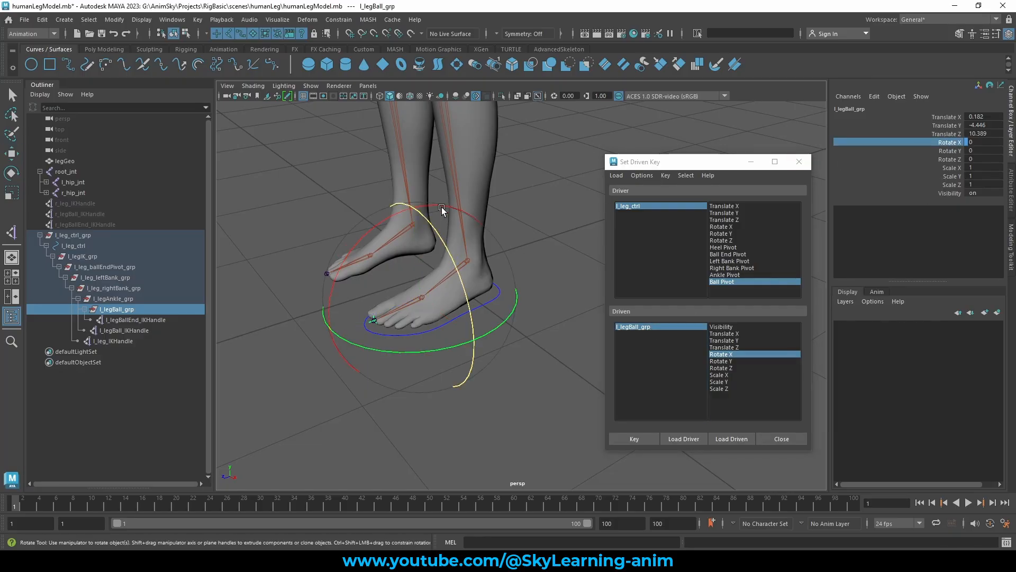
pyautogui.moveTo(444, 205); pyautogui.dragTo(379, 230)
pyautogui.hotkey('ctrl', 'z')
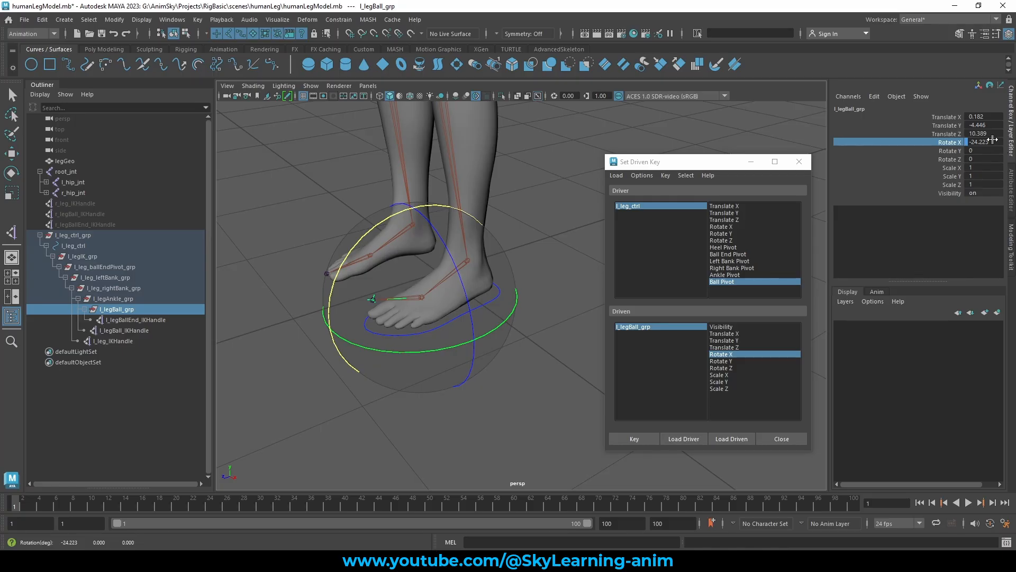
# Set l_legBall_grp's Rotate X to -25 and key it against Ball Pivot at -10.
pyautogui.doubleClick(994, 141)
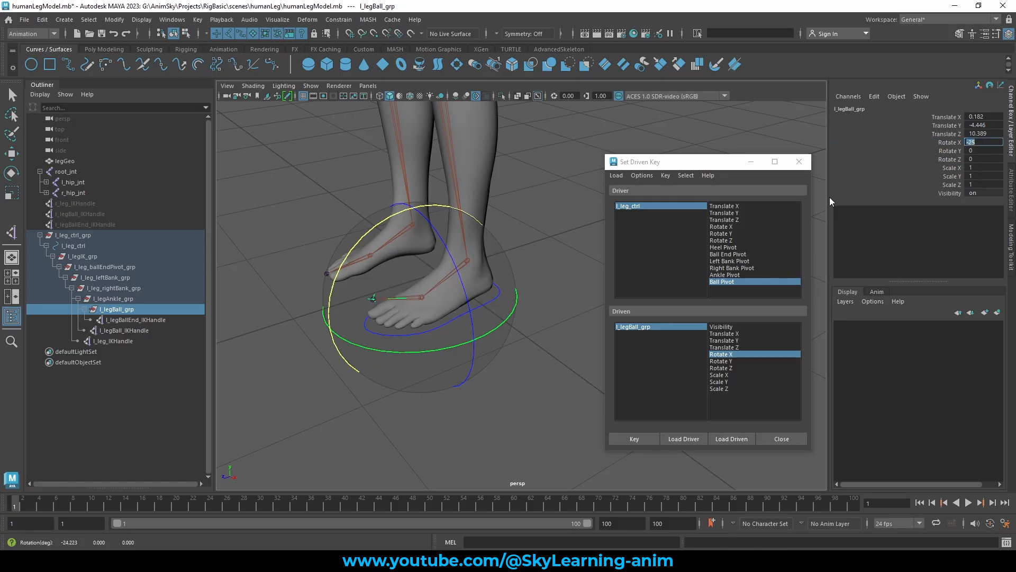
pyautogui.press('Return')
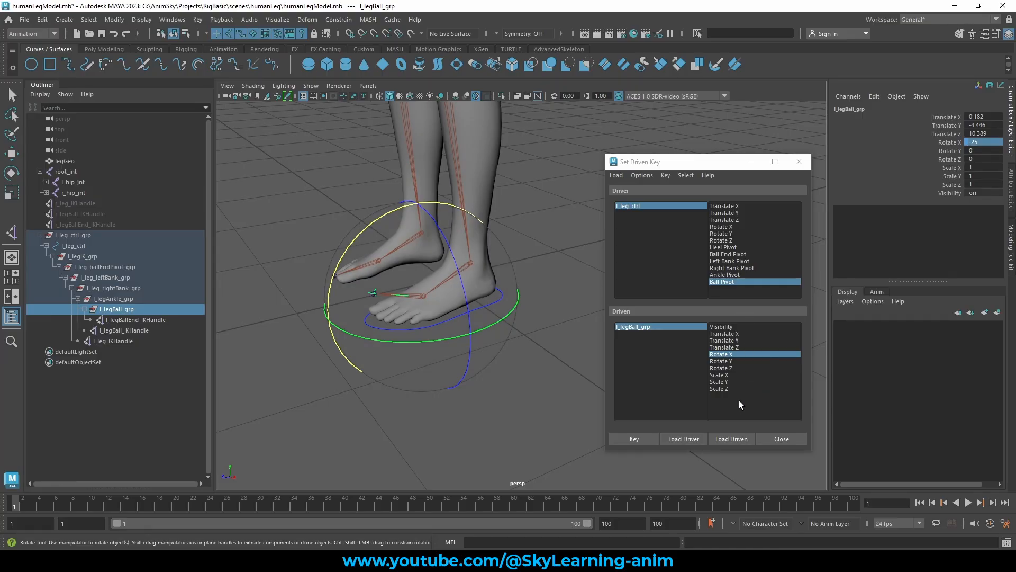
pyautogui.click(640, 440)
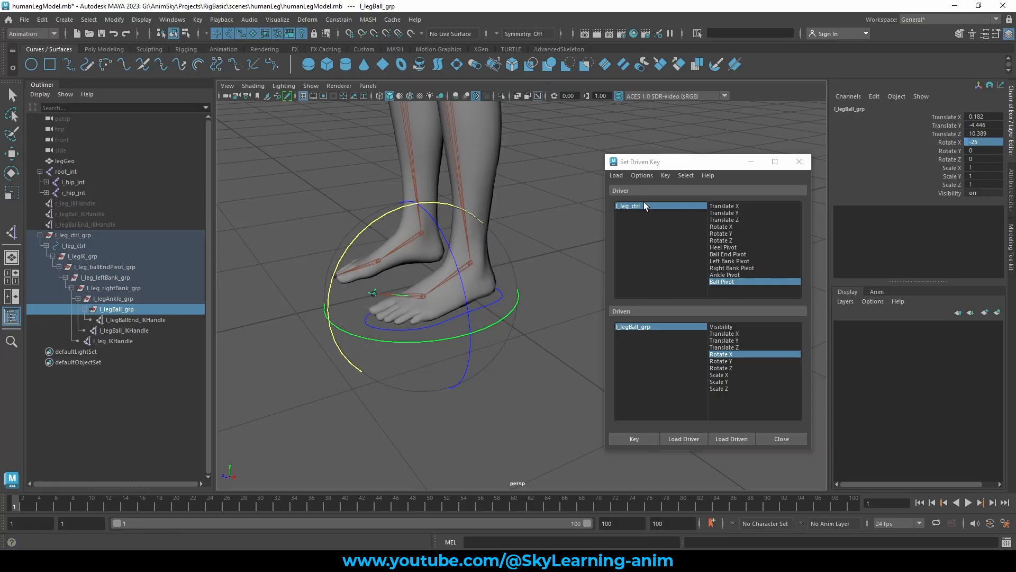
pyautogui.click(637, 205)
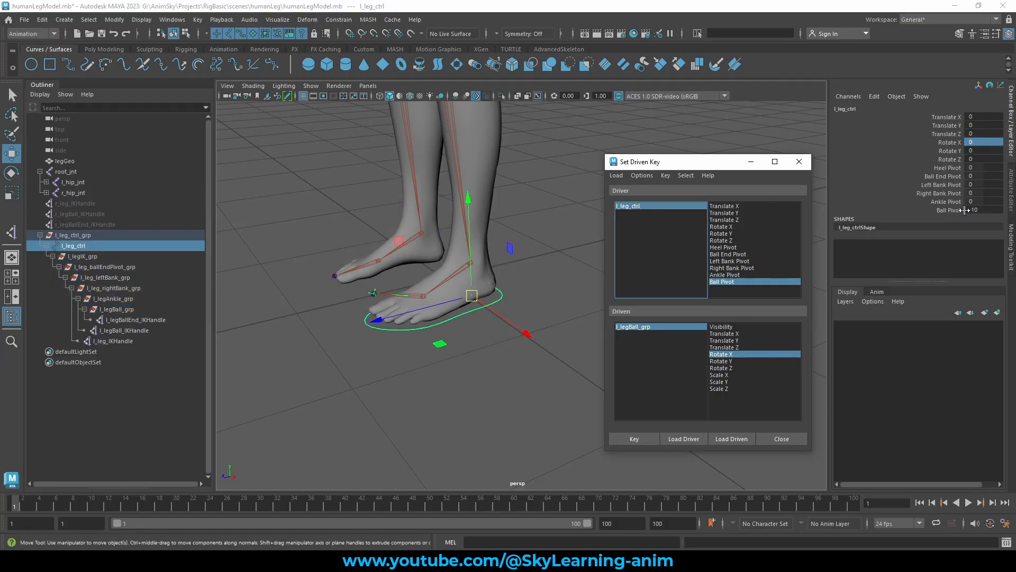
pyautogui.click(647, 326)
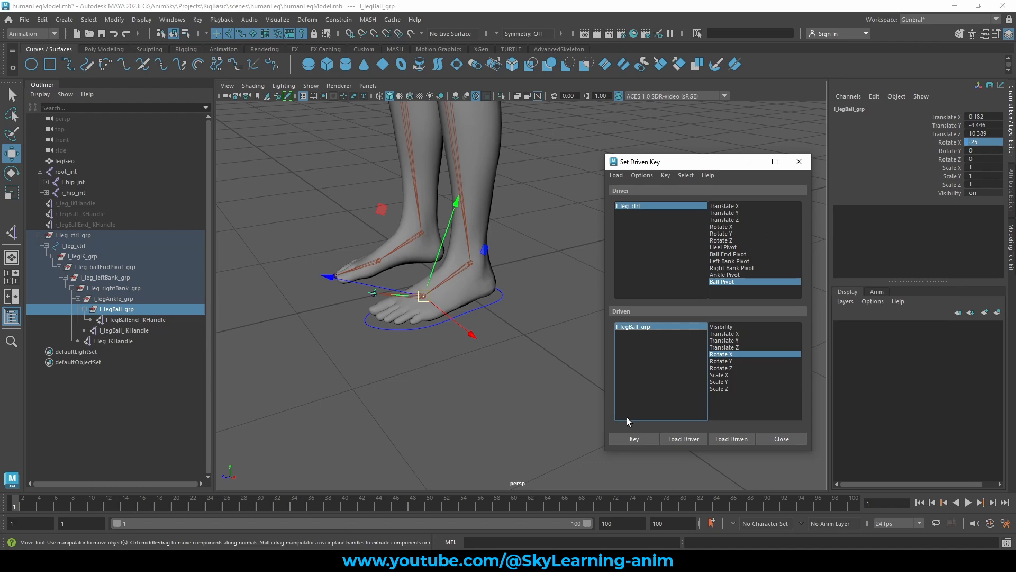
pyautogui.click(642, 206)
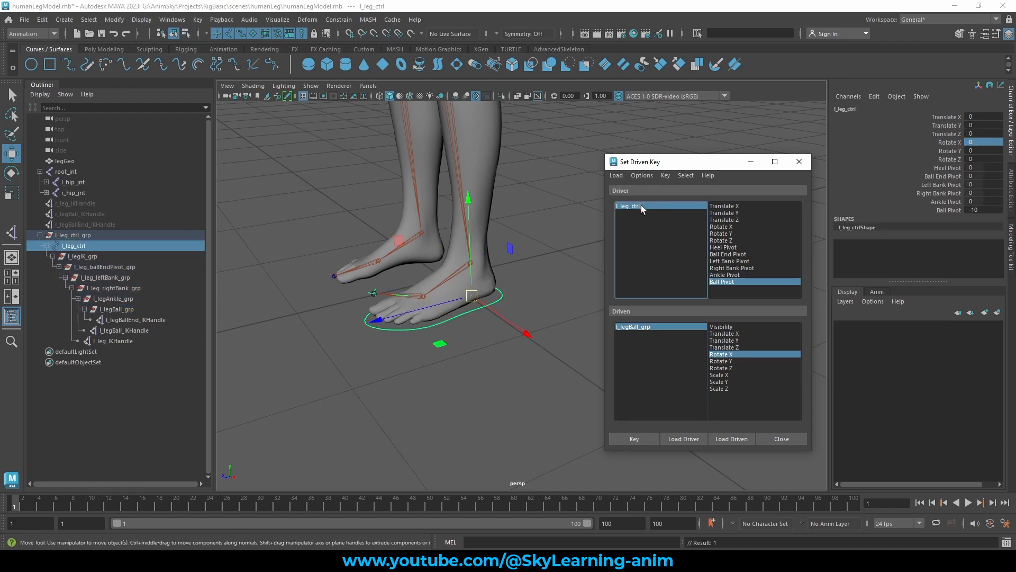
# Set Ball Pivot to 10 on l_leg_ctrl and key l_legBall_grp's Rotate X at 15 against it.
pyautogui.click(945, 210)
pyautogui.moveTo(386, 218); pyautogui.dragTo(1013, 229, button='middle')
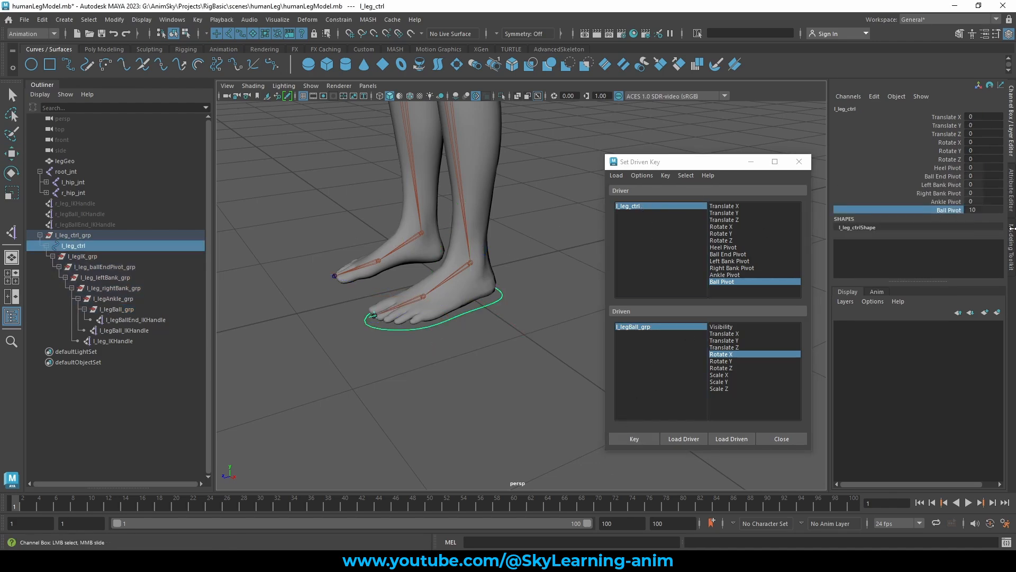
pyautogui.click(668, 326)
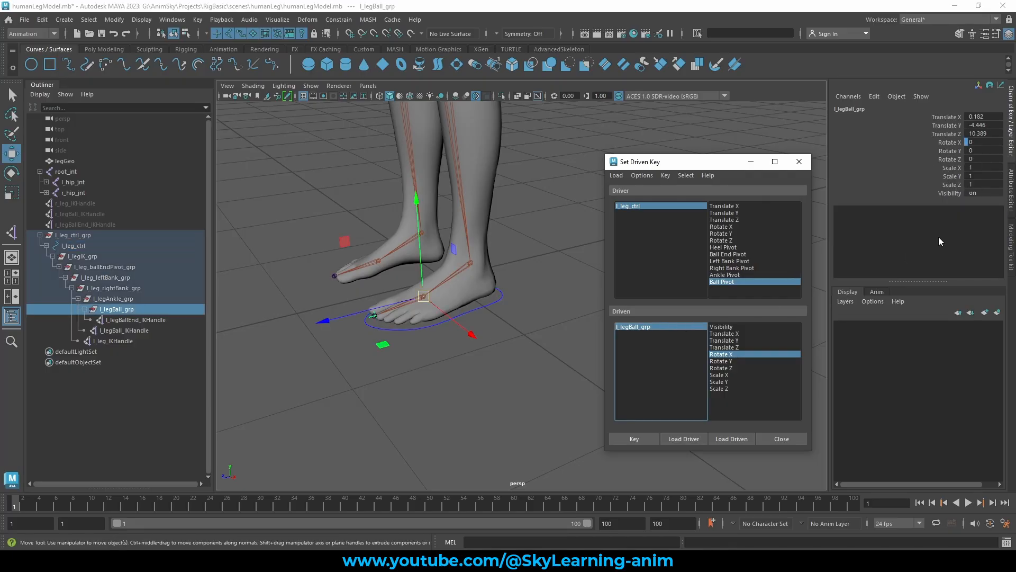
pyautogui.click(984, 141)
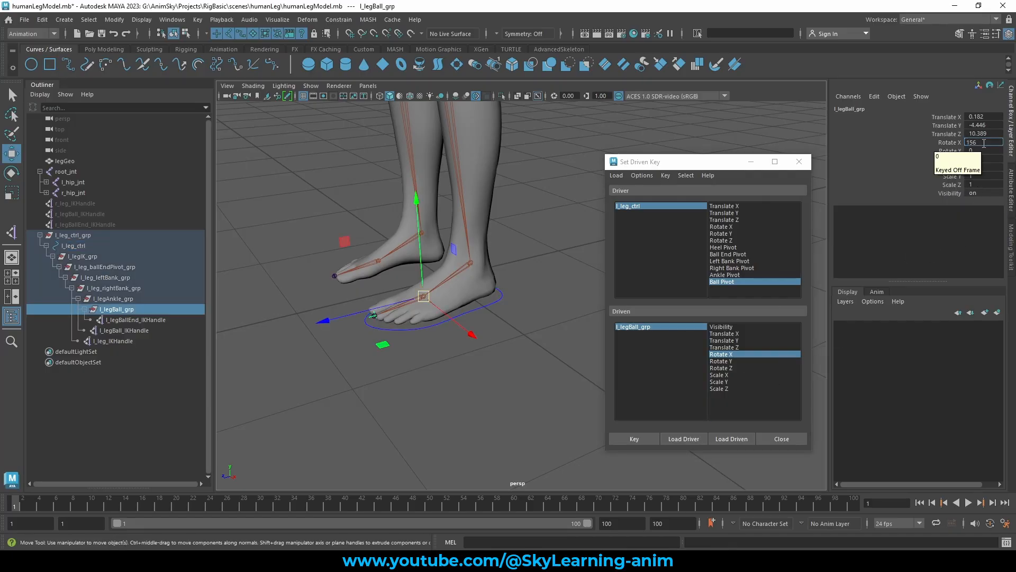
pyautogui.write('15')
pyautogui.press('Return')
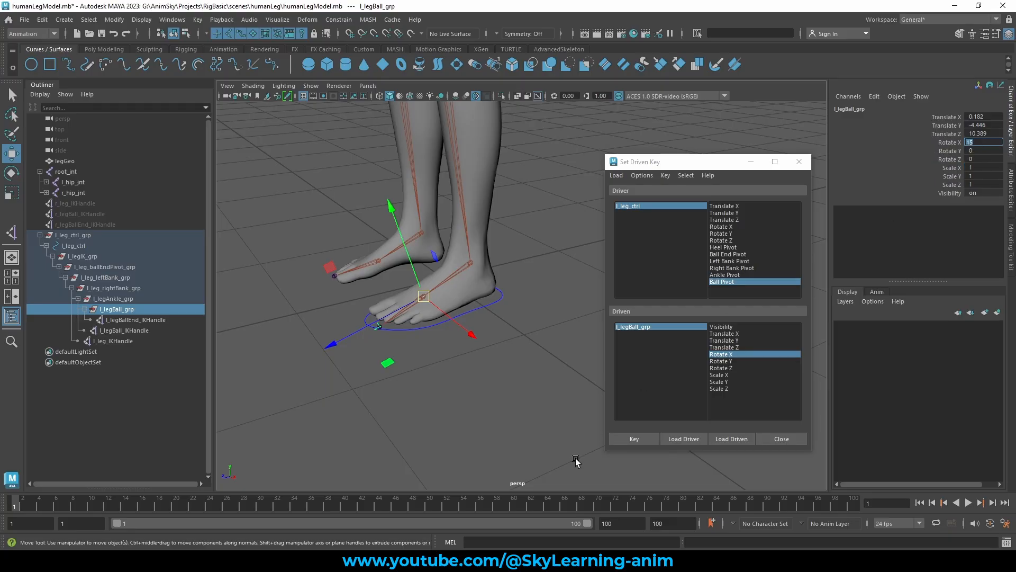
pyautogui.click(630, 438)
pyautogui.click(458, 346)
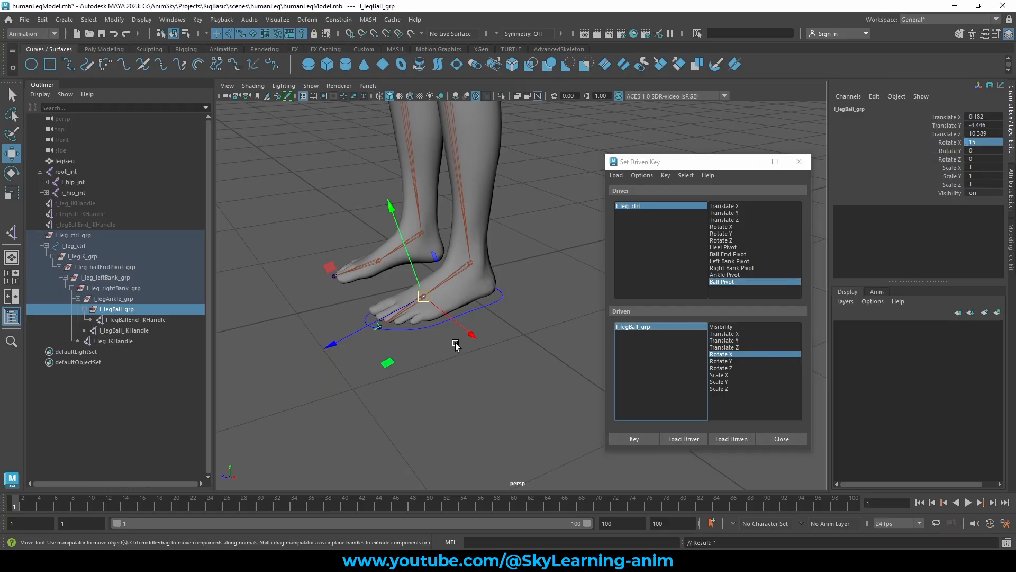
# Test l_leg_ctrl's Ball Pivot through its range, close Set Driven Key, and reset Ball Pivot to 0.
pyautogui.click(486, 304)
pyautogui.click(957, 210)
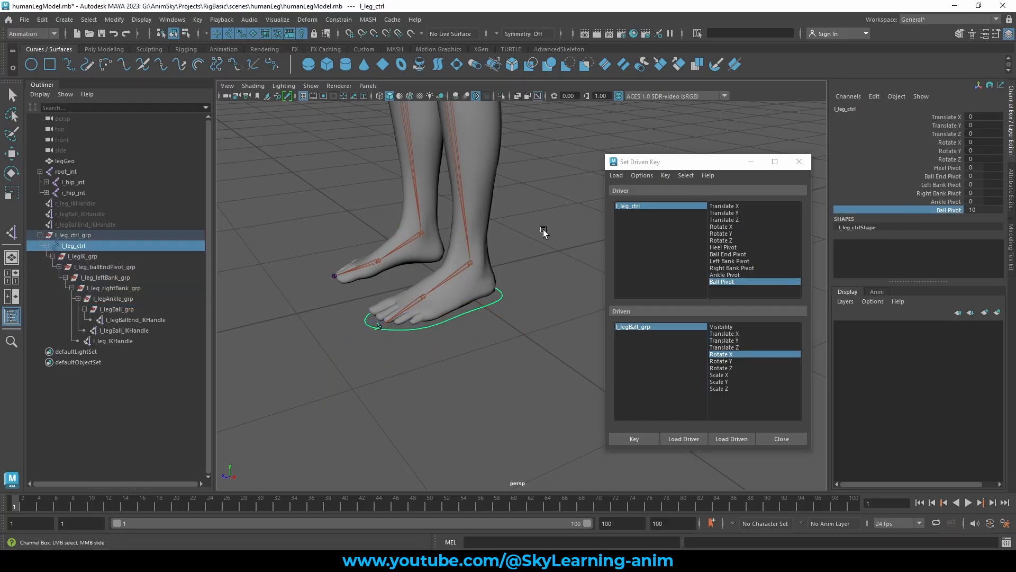
pyautogui.moveTo(736, 223); pyautogui.dragTo(800, 247, button='middle')
pyautogui.click(794, 439)
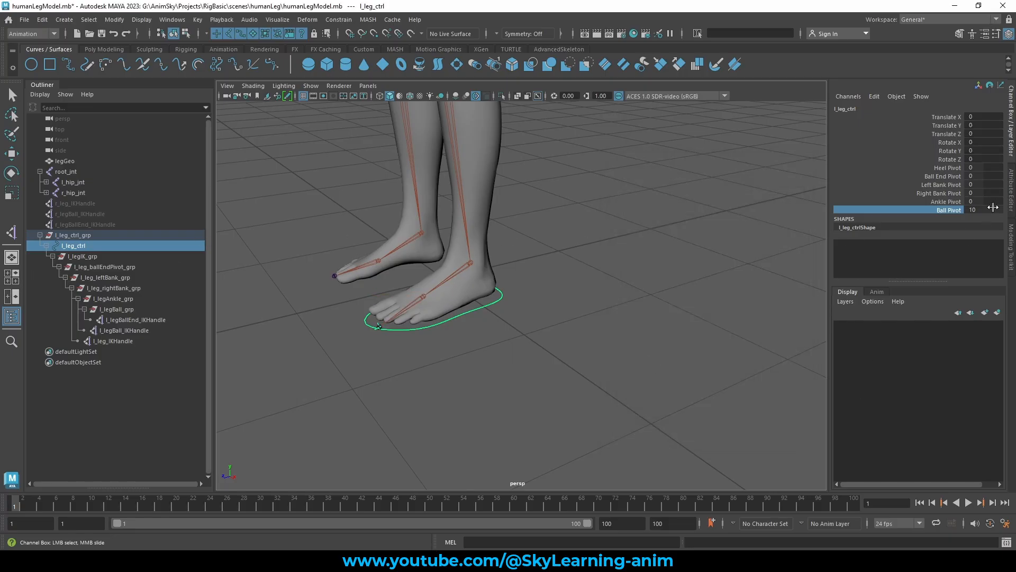
pyautogui.doubleClick(991, 210)
pyautogui.press('Return')
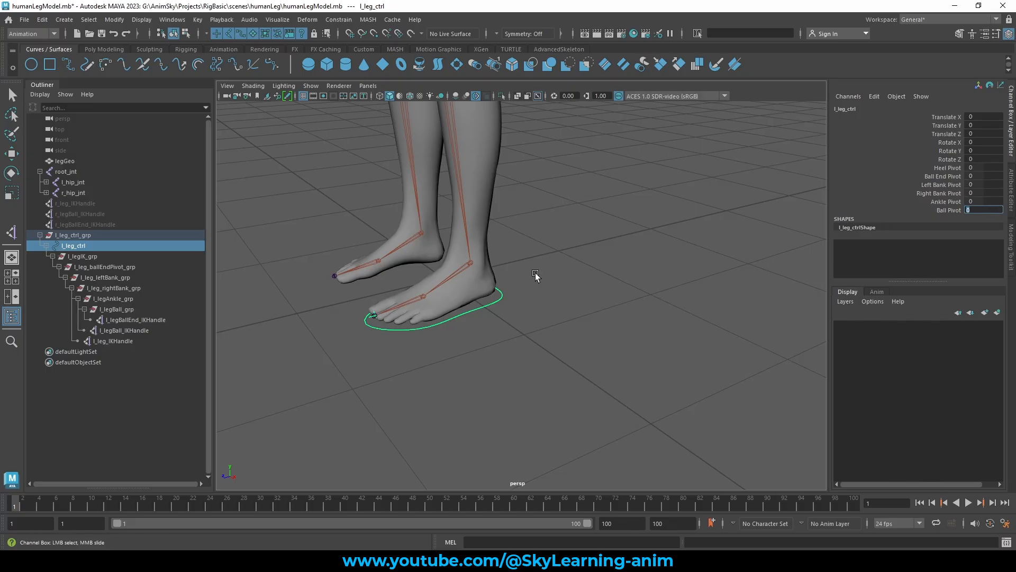
# Select root_jnt together with the legGeo mesh.
pyautogui.keyDown('alt'); pyautogui.moveTo(535, 275); pyautogui.dragTo(570, 279); pyautogui.keyUp('alt')
pyautogui.keyDown('alt'); pyautogui.moveTo(569, 279); pyautogui.dragTo(608, 336, button='middle'); pyautogui.keyUp('alt')
pyautogui.scroll(-5, 615, 283)
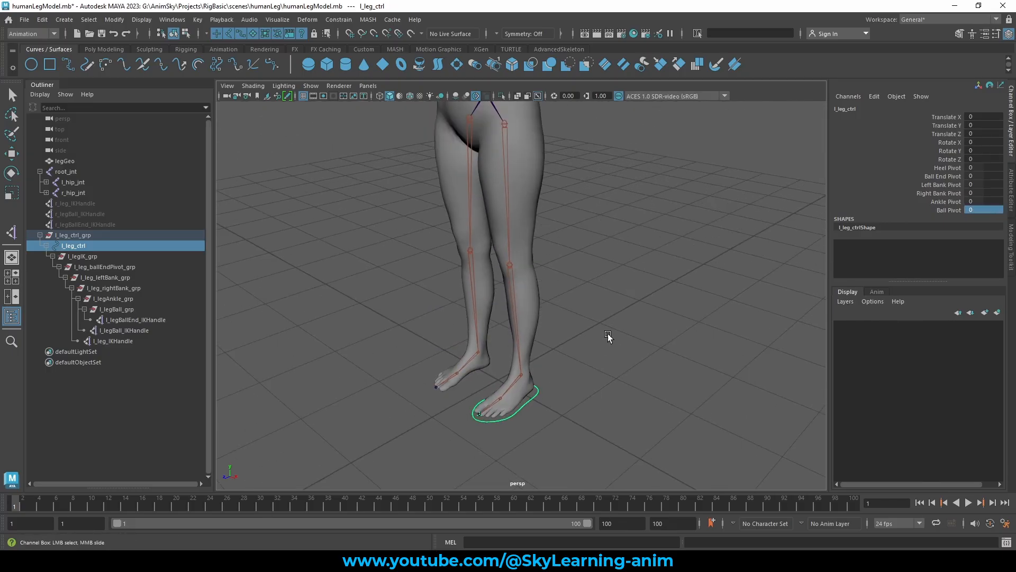
pyautogui.scroll(-2, 592, 338)
pyautogui.keyDown('alt'); pyautogui.moveTo(606, 315); pyautogui.dragTo(568, 282); pyautogui.keyUp('alt')
pyautogui.keyDown('alt'); pyautogui.moveTo(569, 285); pyautogui.dragTo(599, 281, button='right'); pyautogui.keyUp('alt')
pyautogui.press('w')
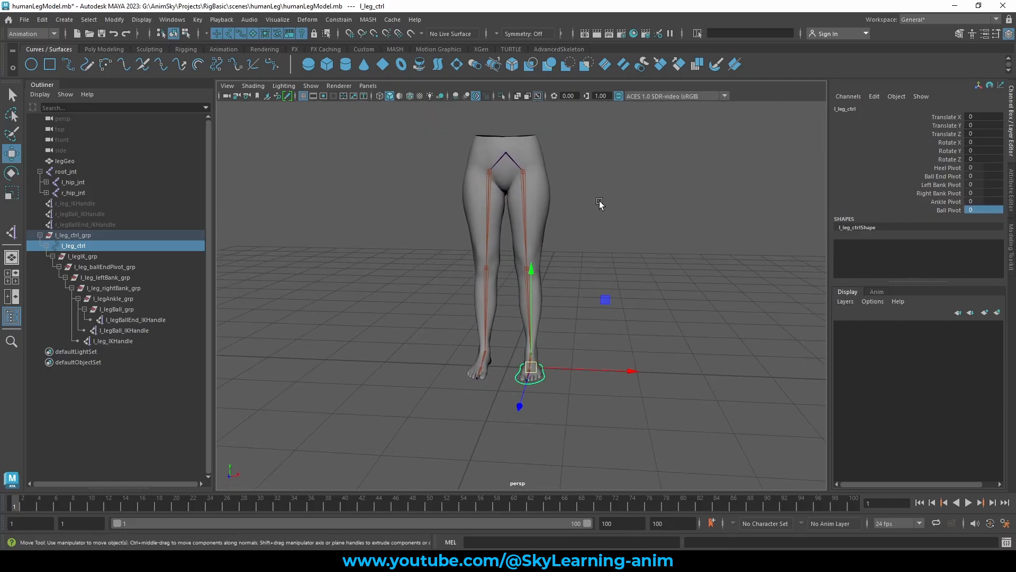
pyautogui.click(522, 166)
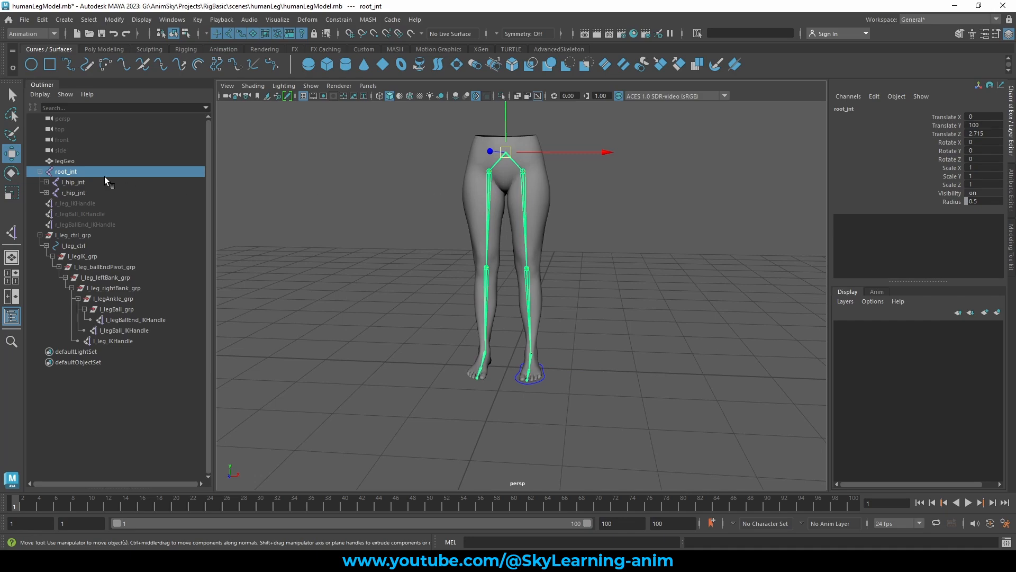
pyautogui.keyDown('shift'); pyautogui.click(547, 196); pyautogui.keyUp('shift')
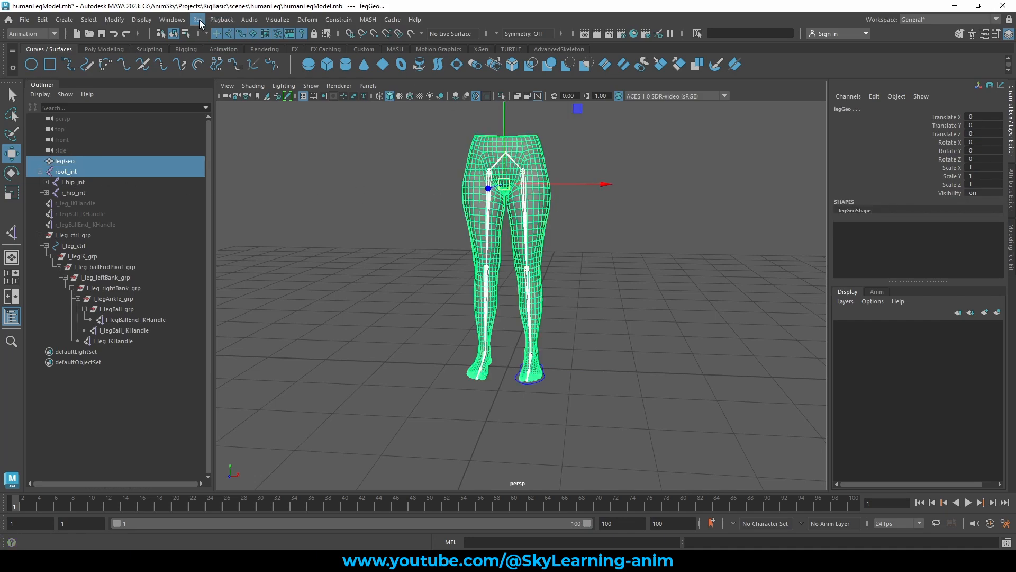
# Switch to the Rigging menu set and bind legGeo to the skeleton using Bind Skin with Bind to set to Joint hierarchy.
pyautogui.click(32, 33)
pyautogui.click(32, 61)
pyautogui.click(231, 19)
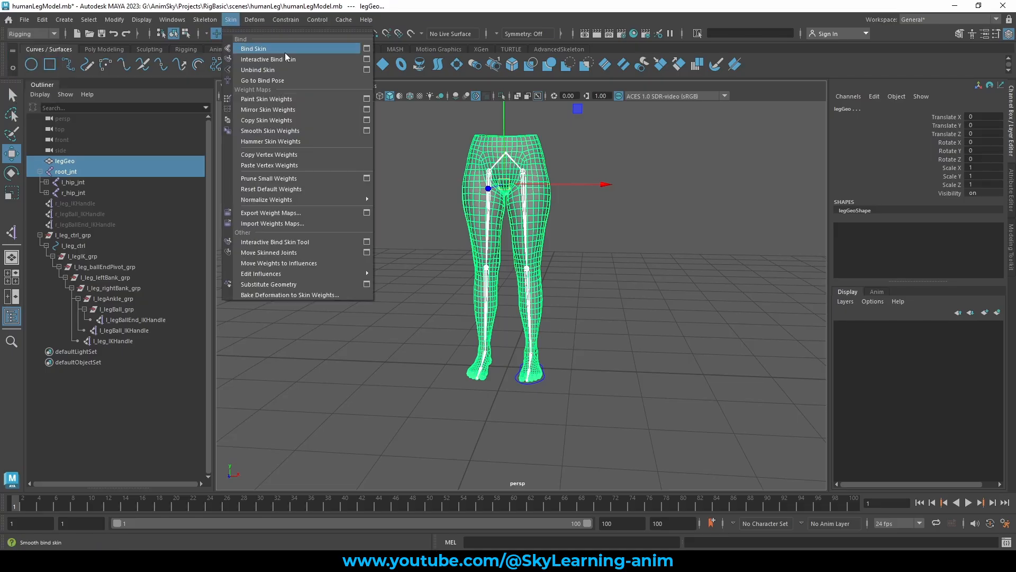
pyautogui.click(367, 48)
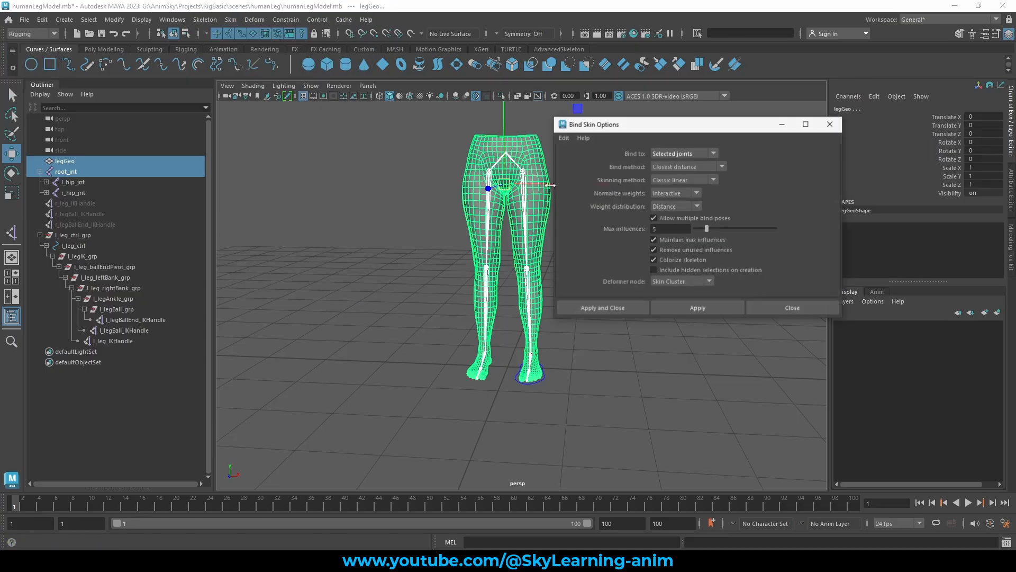
pyautogui.click(677, 154)
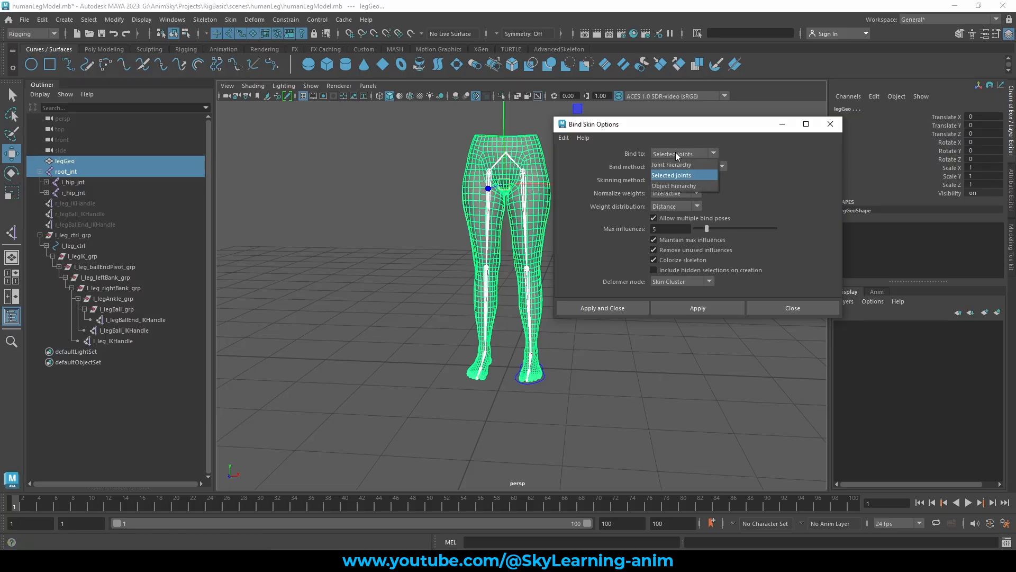
pyautogui.click(695, 166)
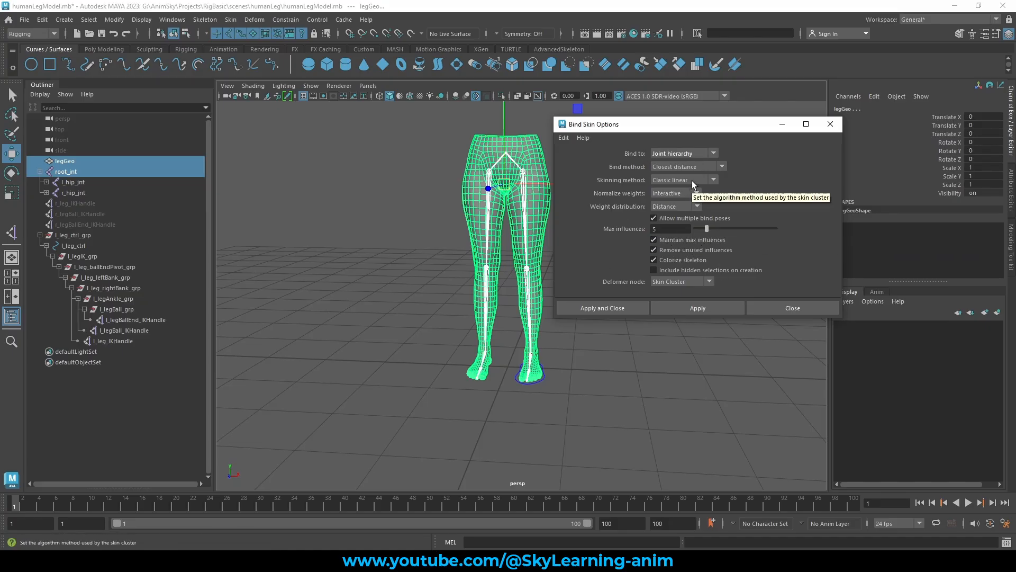
pyautogui.click(603, 308)
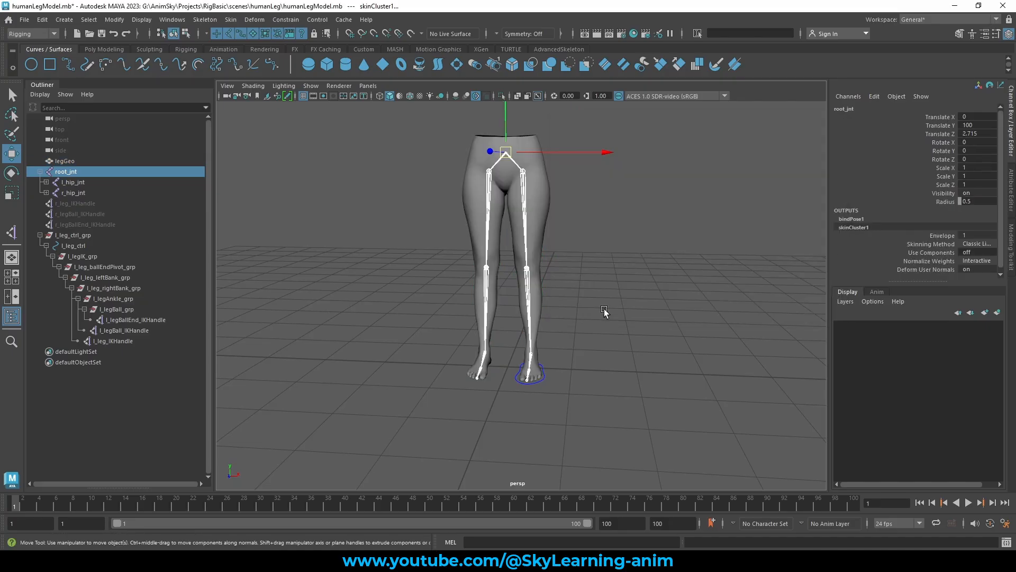
# Try rotating the left and right knee joints about X to check how the skinned legs deform, undoing the rotation.
pyautogui.click(607, 336)
pyautogui.click(486, 296)
pyautogui.press('e')
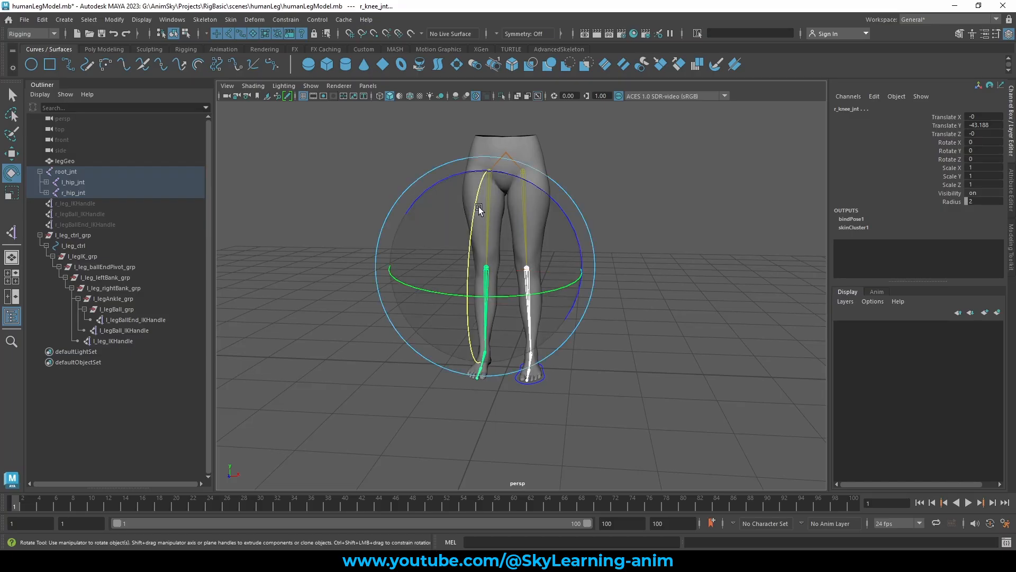
pyautogui.click(581, 287)
pyautogui.click(527, 269)
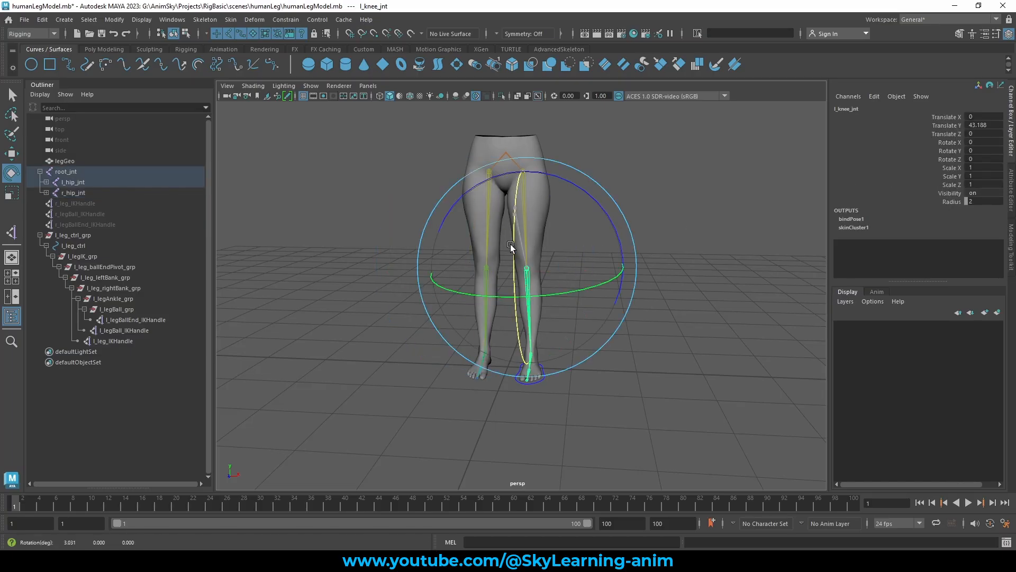
pyautogui.keyDown('alt'); pyautogui.moveTo(703, 240); pyautogui.dragTo(657, 248); pyautogui.keyUp('alt')
pyautogui.keyDown('alt'); pyautogui.moveTo(657, 247); pyautogui.dragTo(717, 275, button='right'); pyautogui.keyUp('alt')
pyautogui.click(717, 274)
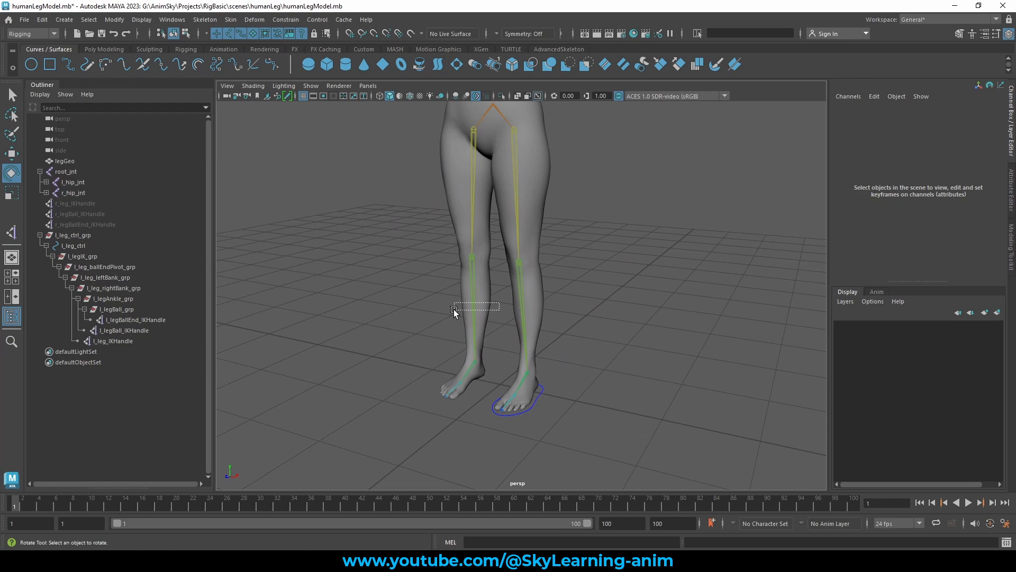
pyautogui.click(473, 312)
pyautogui.moveTo(421, 259); pyautogui.dragTo(450, 175)
pyautogui.hotkey('ctrl', 'z')
# Move l_leg_ctrl up and forward so the left leg bends sharply at the hip and knee.
pyautogui.keyDown('alt'); pyautogui.moveTo(618, 319); pyautogui.dragTo(621, 274, button='middle'); pyautogui.keyUp('alt')
pyautogui.keyDown('alt'); pyautogui.moveTo(530, 348); pyautogui.dragTo(551, 359, button='right'); pyautogui.keyUp('alt')
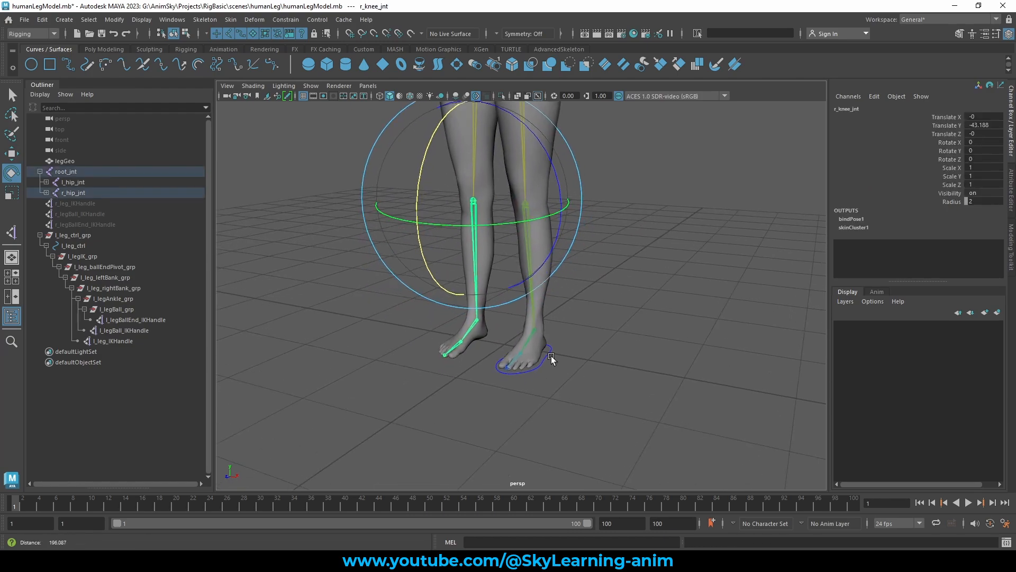
pyautogui.click(549, 357)
pyautogui.press('w')
pyautogui.keyDown('alt'); pyautogui.moveTo(616, 357); pyautogui.dragTo(320, 202); pyautogui.keyUp('alt')
pyautogui.click(565, 273)
pyautogui.keyDown('alt'); pyautogui.moveTo(566, 274); pyautogui.dragTo(636, 316); pyautogui.keyUp('alt')
pyautogui.moveTo(636, 316); pyautogui.dragTo(741, 391)
pyautogui.hotkey('ctrl', 'z')
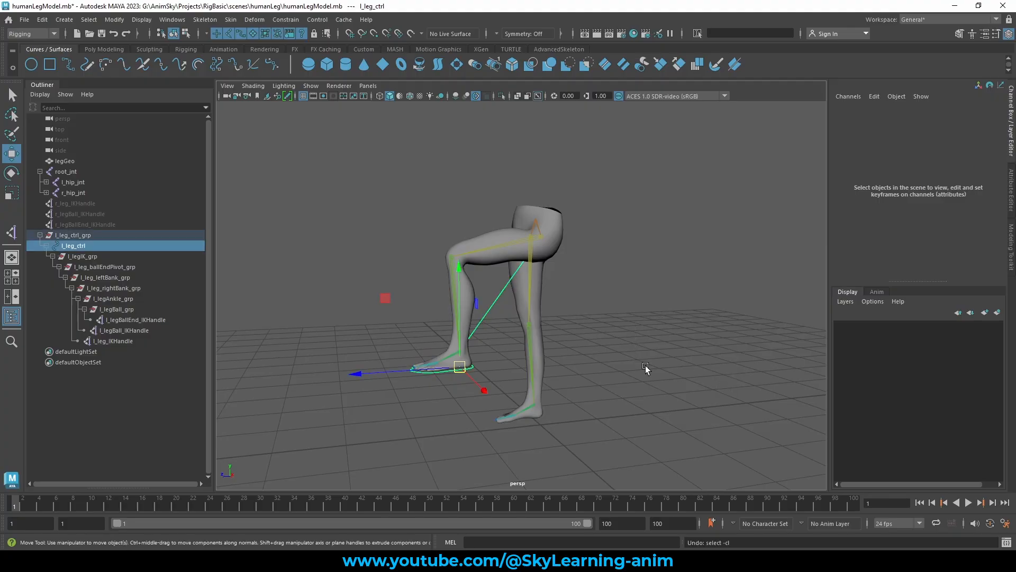
pyautogui.moveTo(384, 291)
pyautogui.mouseDown(button='middle')
pyautogui.moveTo(390, 309)
pyautogui.moveTo(500, 354)
pyautogui.moveTo(461, 311)
pyautogui.moveTo(389, 281)
pyautogui.mouseUp(button='middle')
pyautogui.moveTo(389, 281); pyautogui.dragTo(374, 292)
pyautogui.click(384, 234)
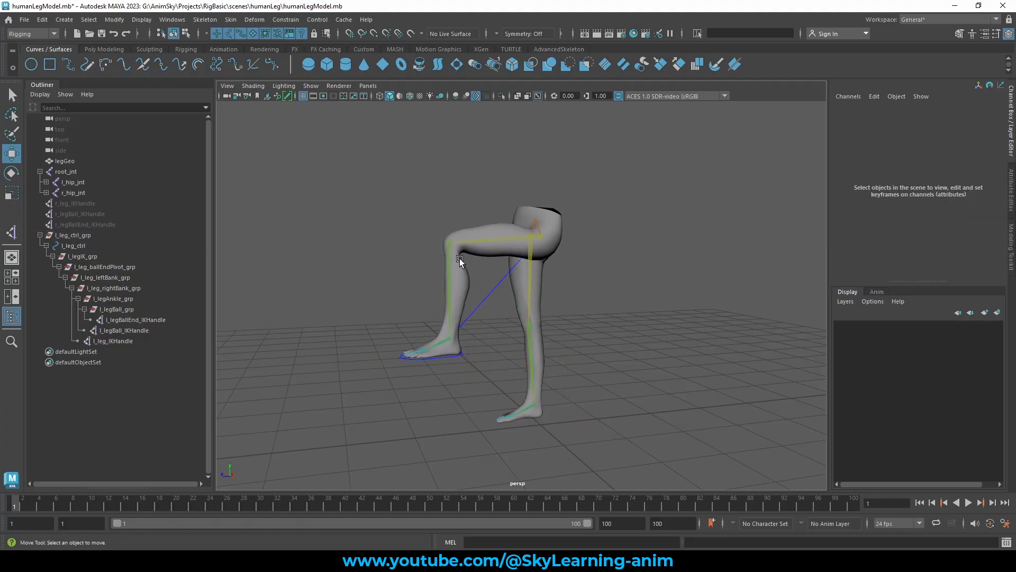
# Examine the skinned left foot up close from several angles and select its control curve l_leg_ctrl.
pyautogui.click(462, 260)
pyautogui.scroll(2, 466, 265)
pyautogui.scroll(2, 466, 263)
pyautogui.keyDown('alt'); pyautogui.moveTo(430, 220); pyautogui.dragTo(617, 279); pyautogui.keyUp('alt')
pyautogui.scroll(5, 614, 278)
pyautogui.keyDown('alt'); pyautogui.moveTo(613, 278); pyautogui.dragTo(602, 261, button='middle'); pyautogui.keyUp('alt')
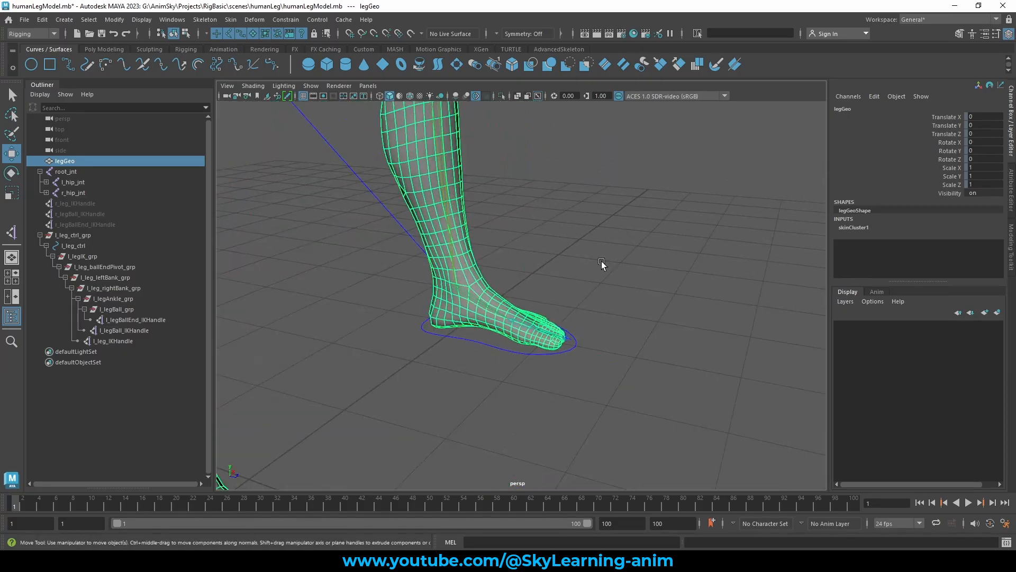
pyautogui.scroll(2, 555, 345)
pyautogui.keyDown('alt'); pyautogui.moveTo(601, 261); pyautogui.dragTo(546, 329); pyautogui.keyUp('alt')
pyautogui.click(500, 343)
pyautogui.scroll(-4, 507, 351)
pyautogui.keyDown('alt'); pyautogui.moveTo(545, 329); pyautogui.dragTo(547, 328, button='middle'); pyautogui.keyUp('alt')
pyautogui.keyDown('alt'); pyautogui.moveTo(547, 329); pyautogui.dragTo(619, 343); pyautogui.keyUp('alt')
pyautogui.scroll(2, 619, 344)
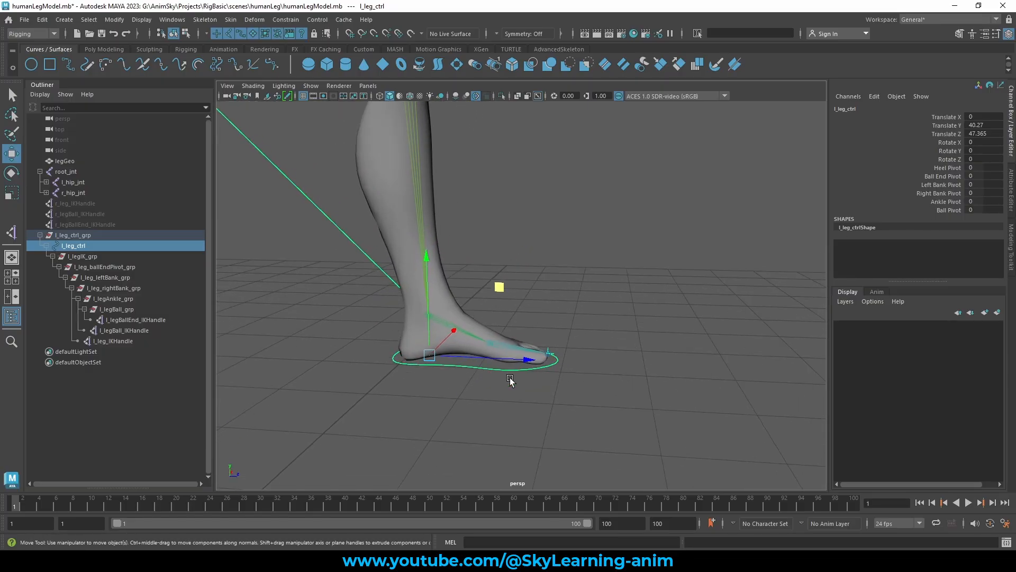
pyautogui.keyDown('alt'); pyautogui.moveTo(476, 358); pyautogui.dragTo(542, 359); pyautogui.keyUp('alt')
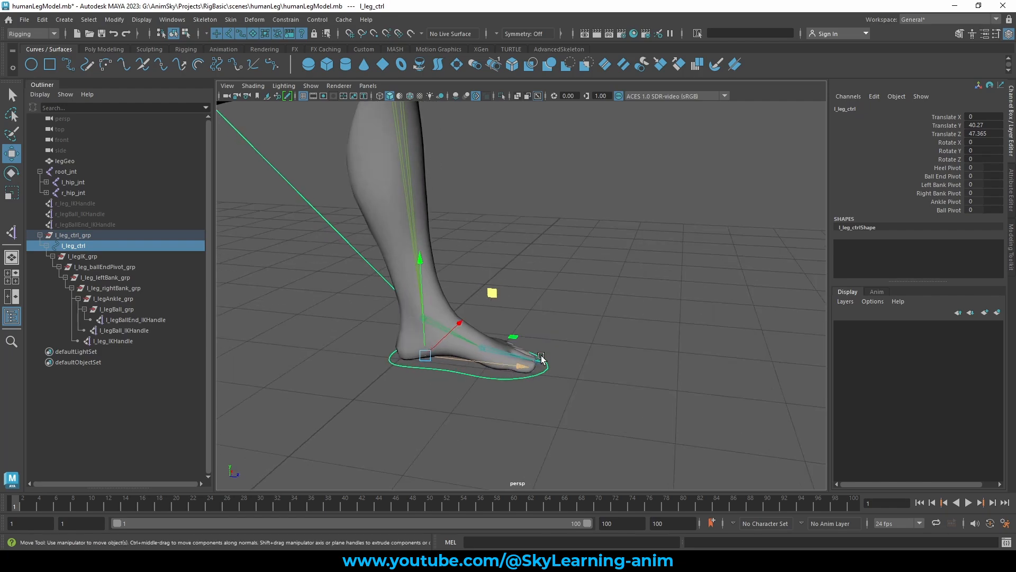
# Try changing the Heel Pivot value of l_leg_ctrl to see how the foot deforms, and undo the change.
pyautogui.click(947, 169)
pyautogui.moveTo(596, 217); pyautogui.dragTo(551, 220, button='middle')
pyautogui.hotkey('ctrl', 'z')
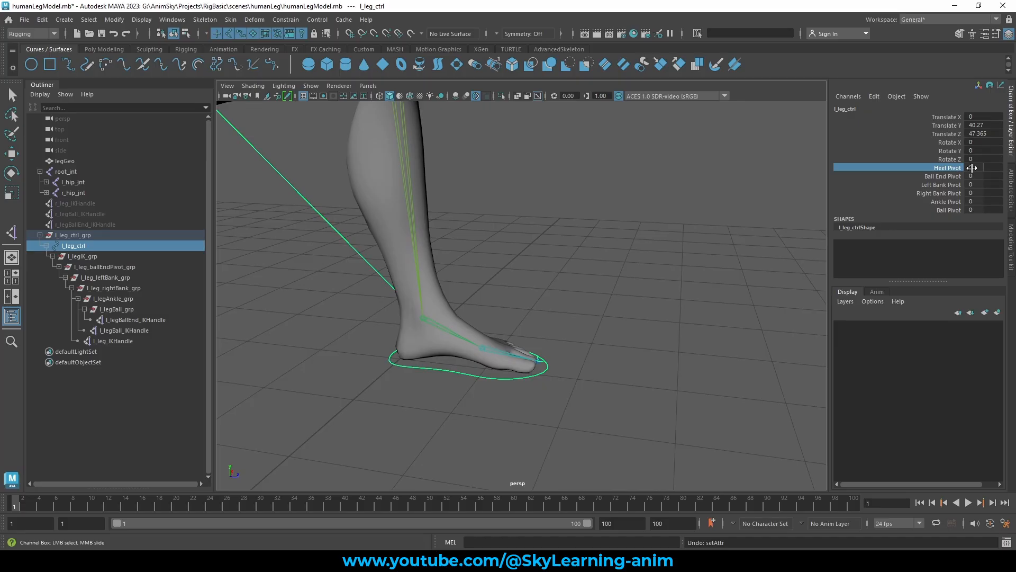
# Reset Translate Y and Translate Z of l_leg_ctrl to 0.
pyautogui.moveTo(990, 125); pyautogui.dragTo(989, 134)
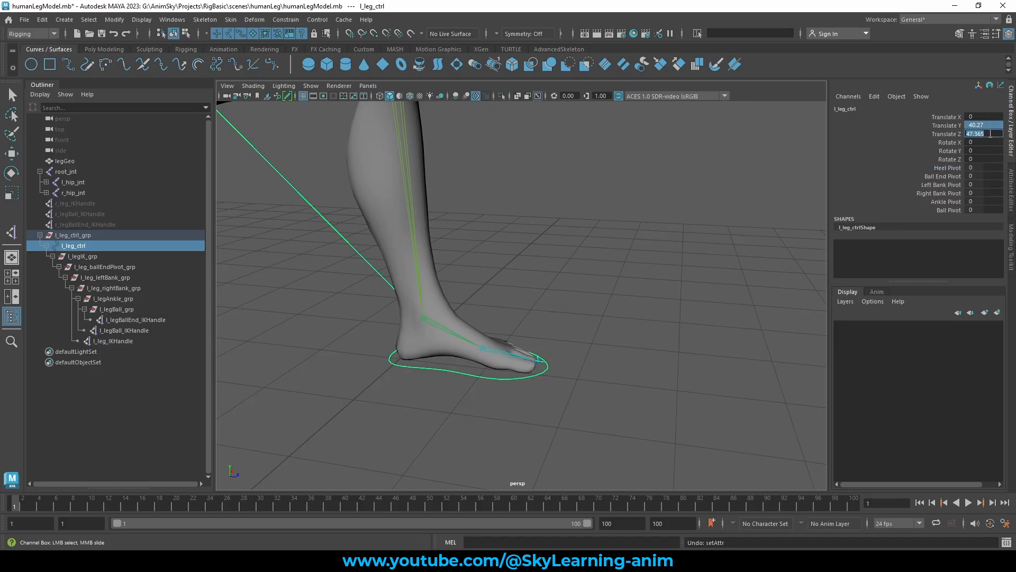
pyautogui.write('0')
pyautogui.press('Return')
pyautogui.press('f')
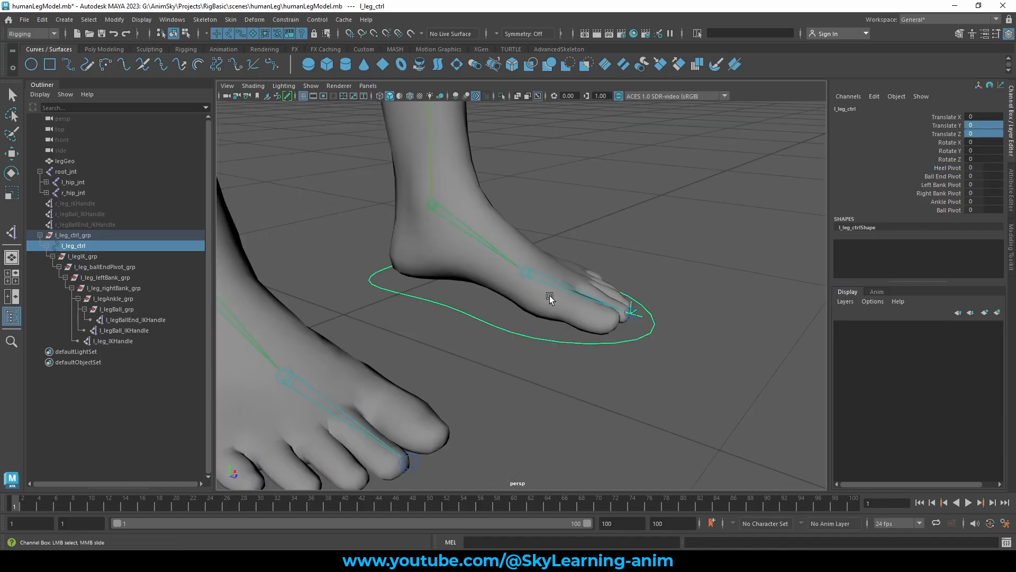
# Create a NURBS circle at the origin and set its Degree to Linear.
pyautogui.keyDown('alt'); pyautogui.moveTo(546, 293); pyautogui.dragTo(476, 282); pyautogui.keyUp('alt')
pyautogui.keyDown('alt'); pyautogui.moveTo(476, 281); pyautogui.dragTo(510, 295); pyautogui.keyUp('alt')
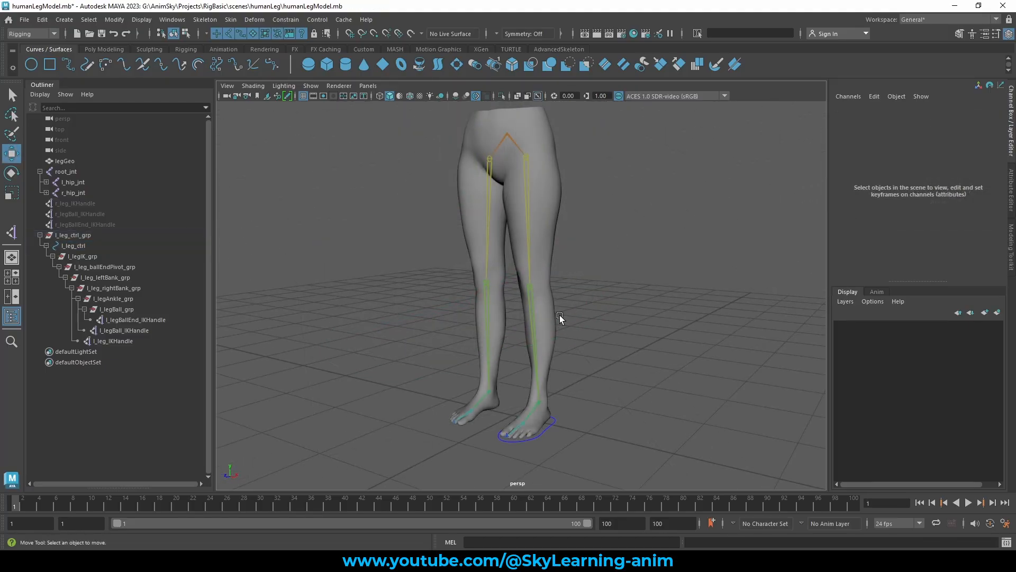
pyautogui.keyDown('alt'); pyautogui.moveTo(560, 316); pyautogui.dragTo(612, 318); pyautogui.keyUp('alt')
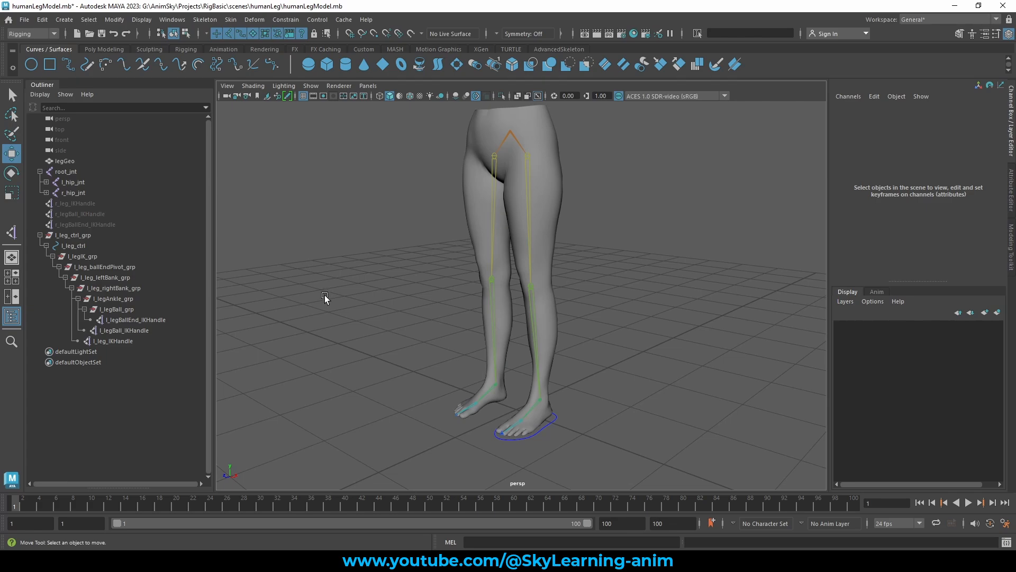
pyautogui.click(31, 65)
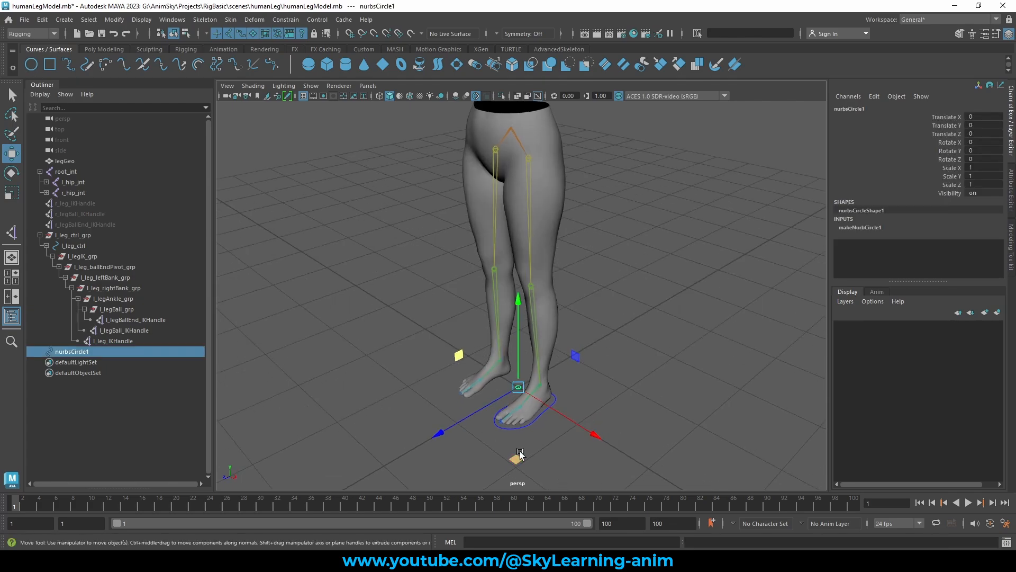
pyautogui.moveTo(517, 460); pyautogui.dragTo(415, 493)
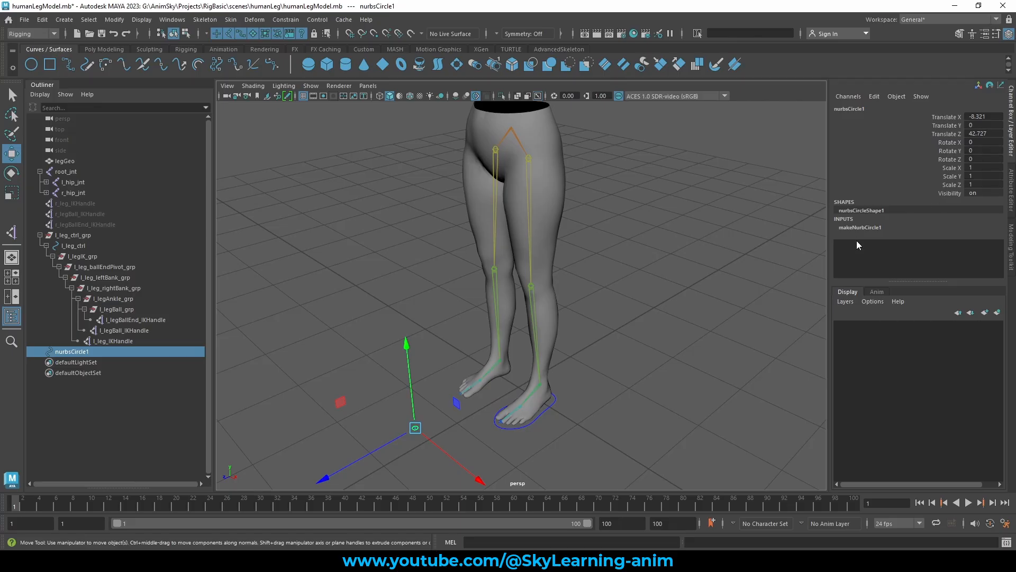
pyautogui.hotkey('ctrl', 'z')
pyautogui.click(886, 226)
pyautogui.scroll(-2, 925, 233)
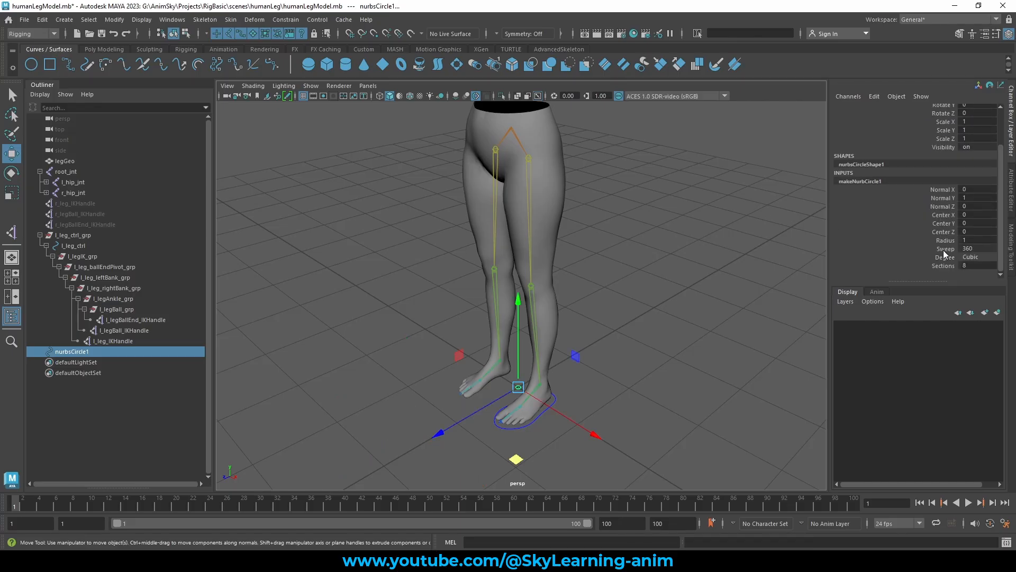
pyautogui.click(977, 257)
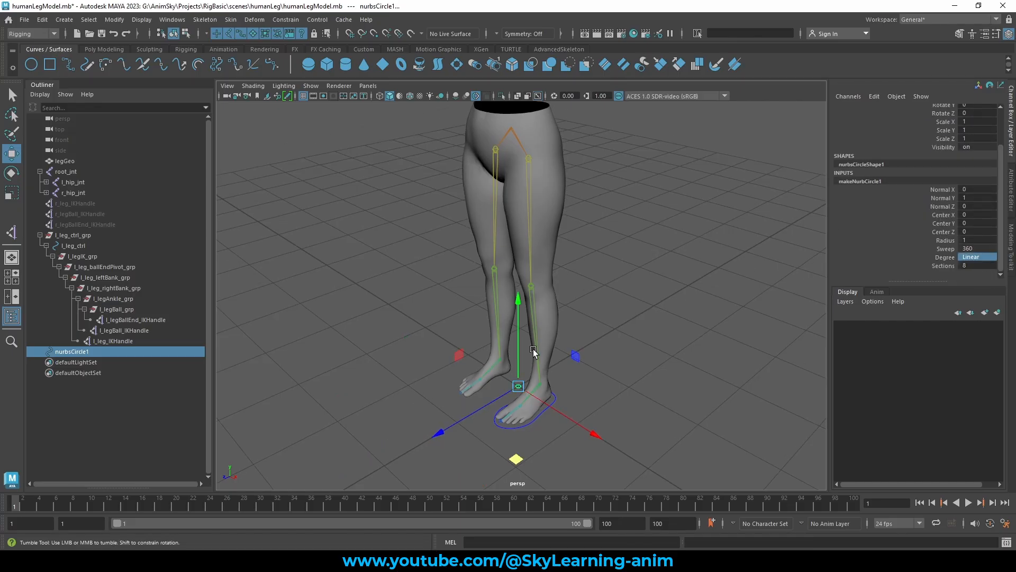
# Set the Radius of the NURBS circle to 10 and keep the circle selected.
pyautogui.click(946, 240)
pyautogui.moveTo(651, 286); pyautogui.dragTo(866, 263, button='middle')
pyautogui.press('w')
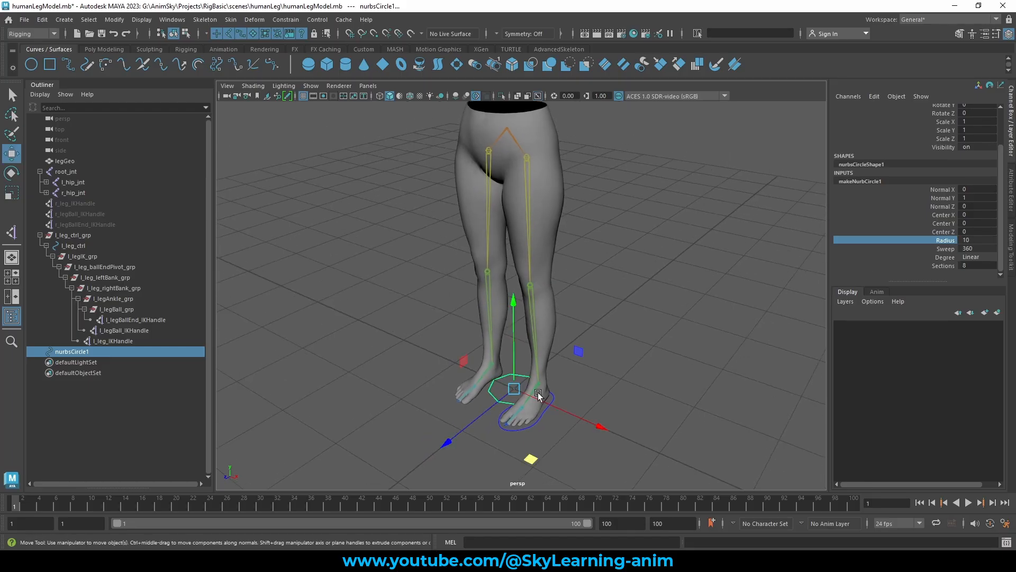
pyautogui.hotkey('ctrl', 'z')
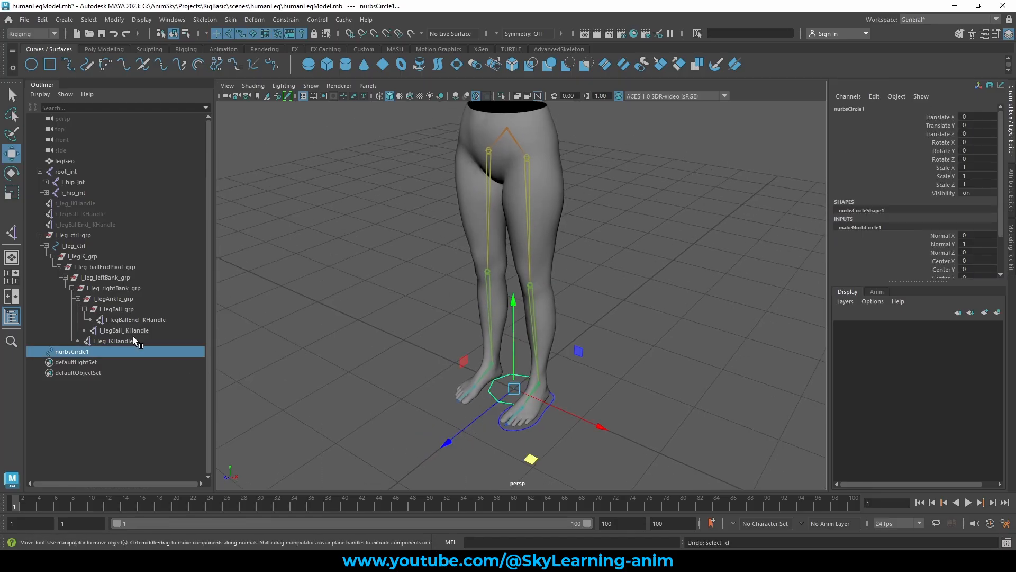
# Group the circle and move the group forward to about 43.37 in Translate Z, in front of the feet.
pyautogui.hotkey('ctrl', 'g')
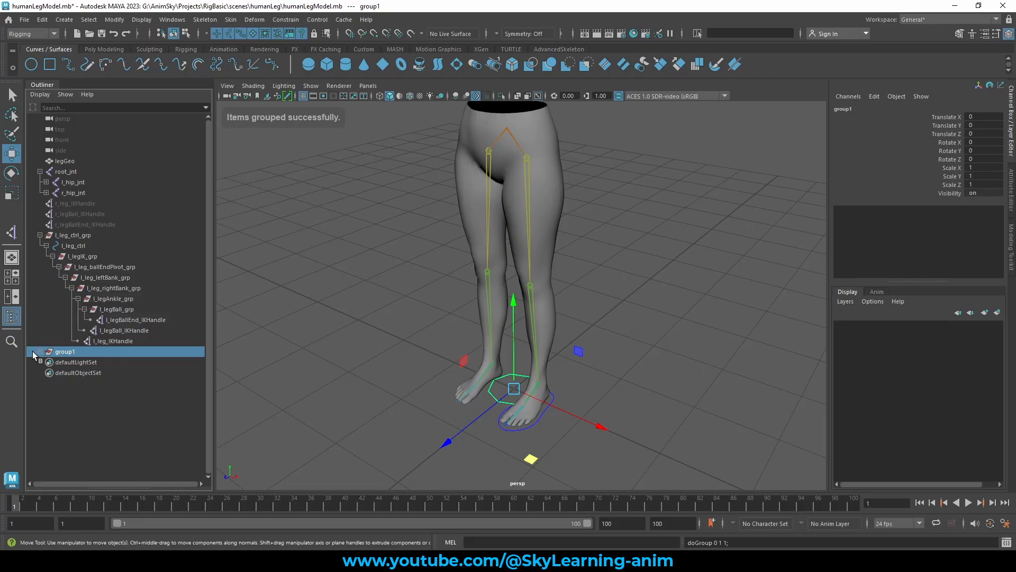
pyautogui.scroll(-3, 493, 367)
pyautogui.moveTo(448, 410); pyautogui.dragTo(397, 449)
pyautogui.keyDown('alt'); pyautogui.moveTo(513, 400); pyautogui.dragTo(533, 365, button='middle'); pyautogui.keyUp('alt')
pyautogui.scroll(10, 533, 365)
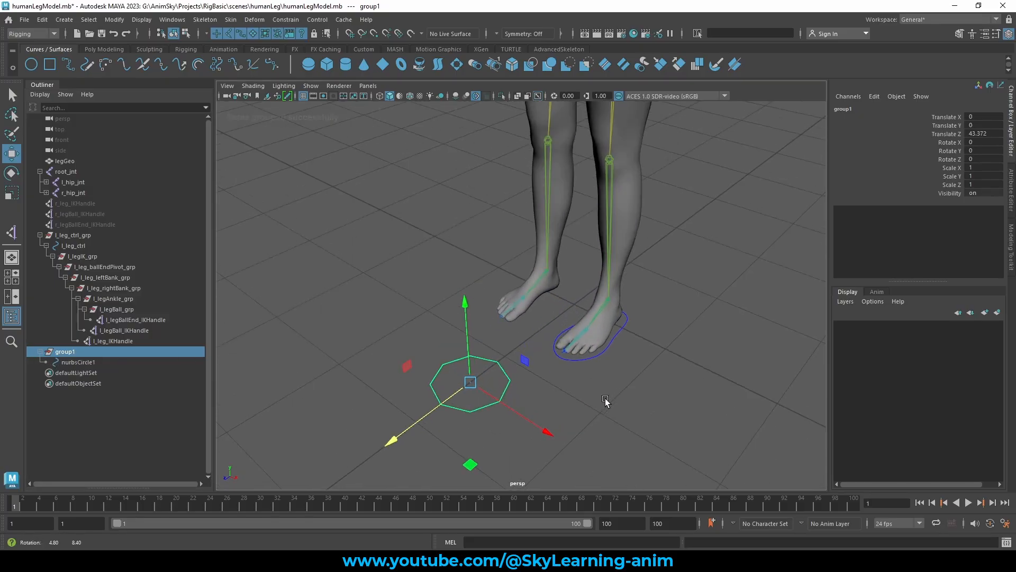
pyautogui.keyDown('alt'); pyautogui.moveTo(405, 312); pyautogui.dragTo(418, 299, button='middle'); pyautogui.keyUp('alt')
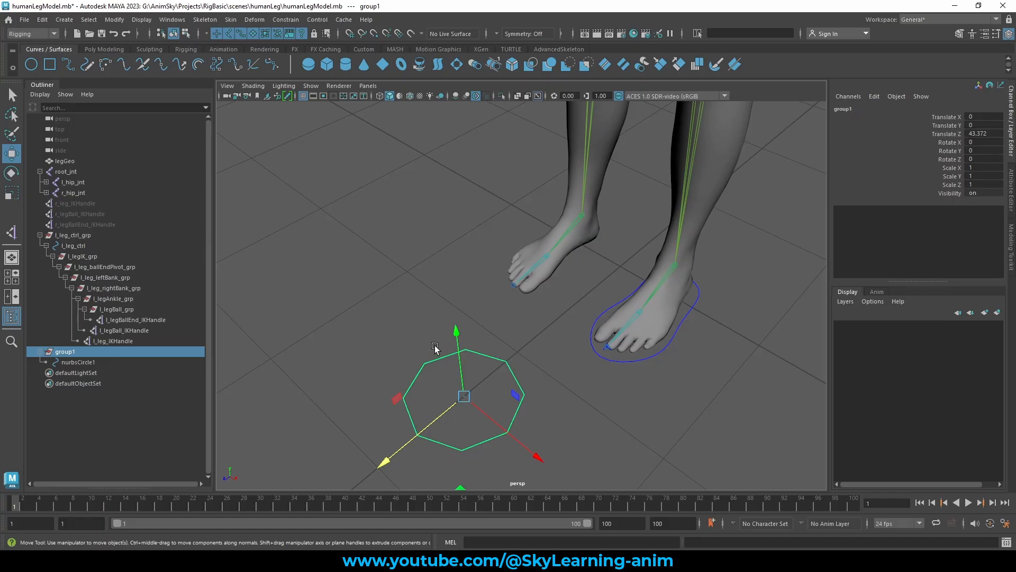
# Select four alternate control vertices of the circle and scale them inward horizontally to form a four-pointed star.
pyautogui.rightClick(418, 247)
pyautogui.click(479, 343)
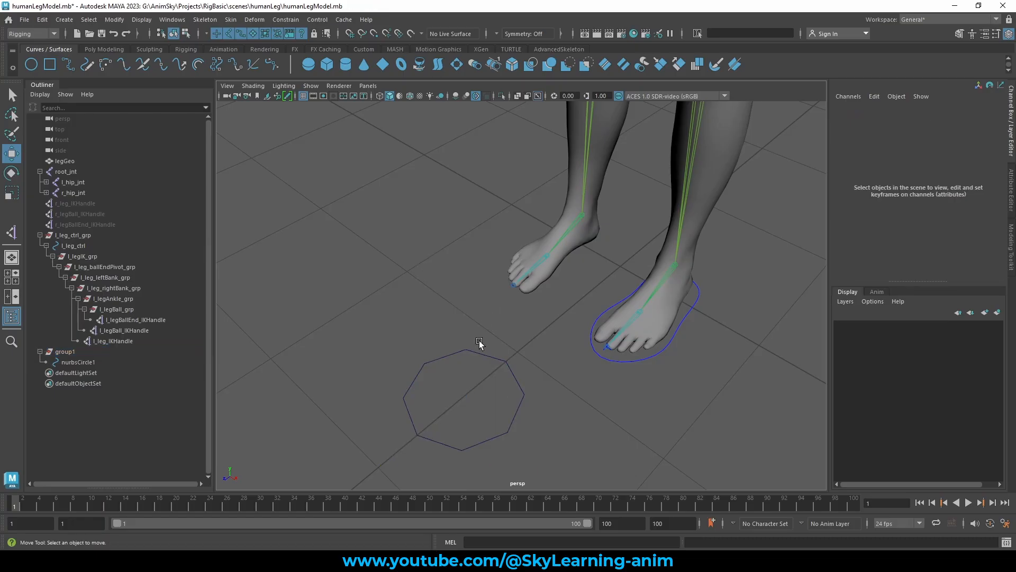
pyautogui.click(468, 355)
pyautogui.moveTo(452, 317); pyautogui.dragTo(344, 279, button='right')
pyautogui.scroll(-1, 451, 344)
pyautogui.moveTo(431, 335); pyautogui.dragTo(460, 373)
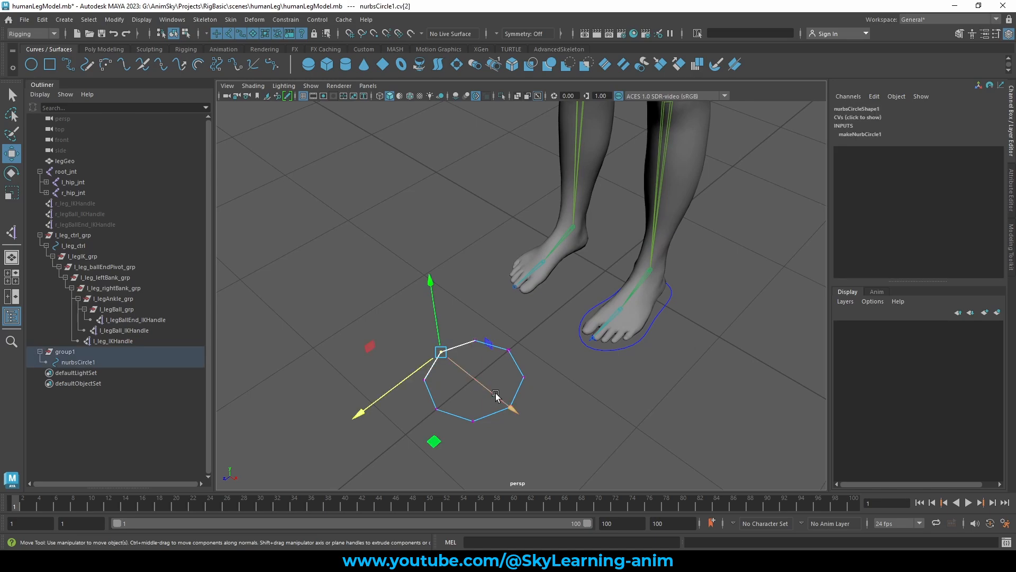
pyautogui.press('q')
pyautogui.keyDown('alt'); pyautogui.moveTo(543, 401); pyautogui.dragTo(422, 405); pyautogui.keyUp('alt')
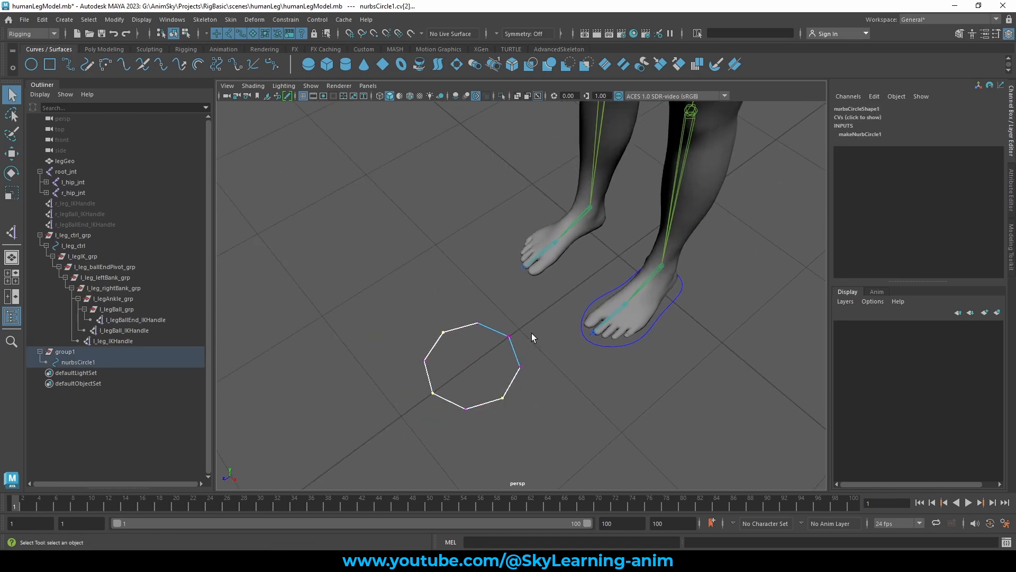
pyautogui.keyDown('shift'); pyautogui.moveTo(529, 324); pyautogui.dragTo(500, 350); pyautogui.keyUp('shift')
pyautogui.press('e')
pyautogui.press('r')
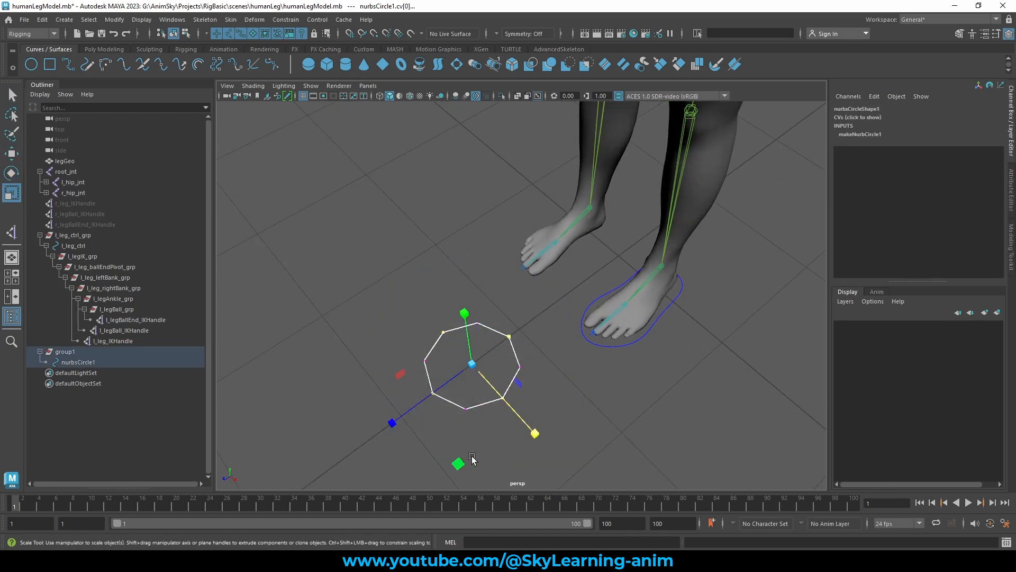
pyautogui.moveTo(461, 461); pyautogui.dragTo(468, 433)
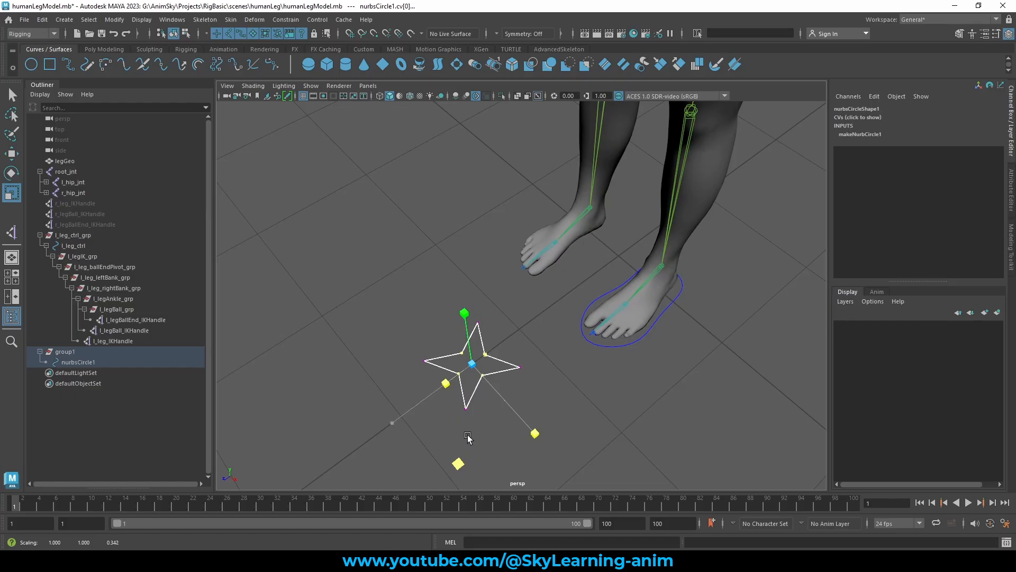
# Raise the four inner control vertices and scale them closer together into a spiked peak, returning to object mode.
pyautogui.press('w')
pyautogui.moveTo(462, 314); pyautogui.dragTo(461, 255)
pyautogui.press('e')
pyautogui.press('r')
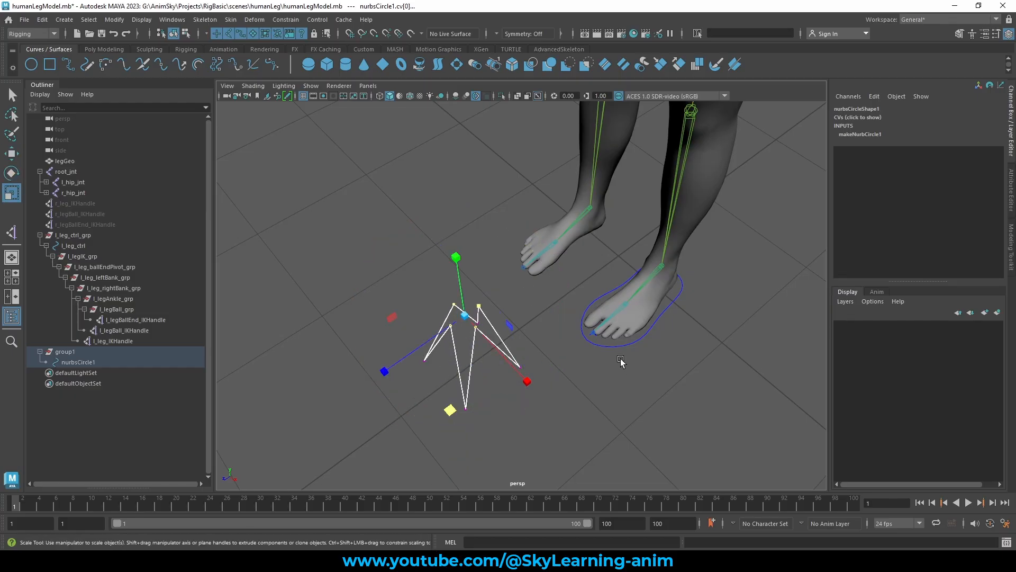
pyautogui.keyDown('alt'); pyautogui.moveTo(622, 361); pyautogui.dragTo(645, 298); pyautogui.keyUp('alt')
pyautogui.moveTo(465, 383); pyautogui.dragTo(442, 329)
pyautogui.press('w')
pyautogui.moveTo(363, 200); pyautogui.dragTo(427, 212, button='right')
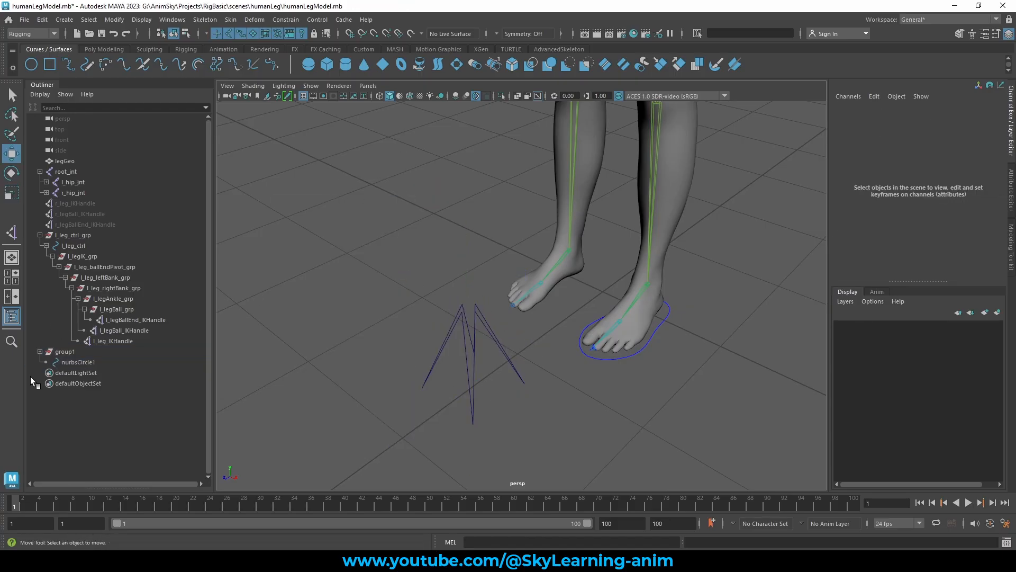
# Rename the star-shaped curve l_legPV_ctl and its parent group l_legPV_ctl_grp.
pyautogui.doubleClick(78, 362)
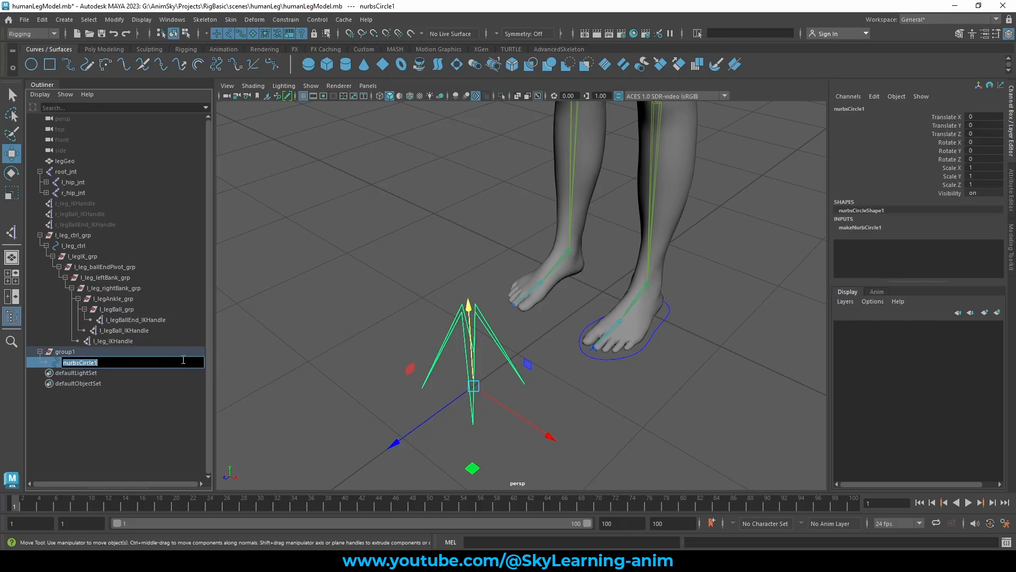
pyautogui.write('l_legPV_ctl')
pyautogui.hotkey('ctrl', 'a')
pyautogui.hotkey('ctrl', 'c')
pyautogui.doubleClick(121, 350)
pyautogui.hotkey('ctrl', 'v')
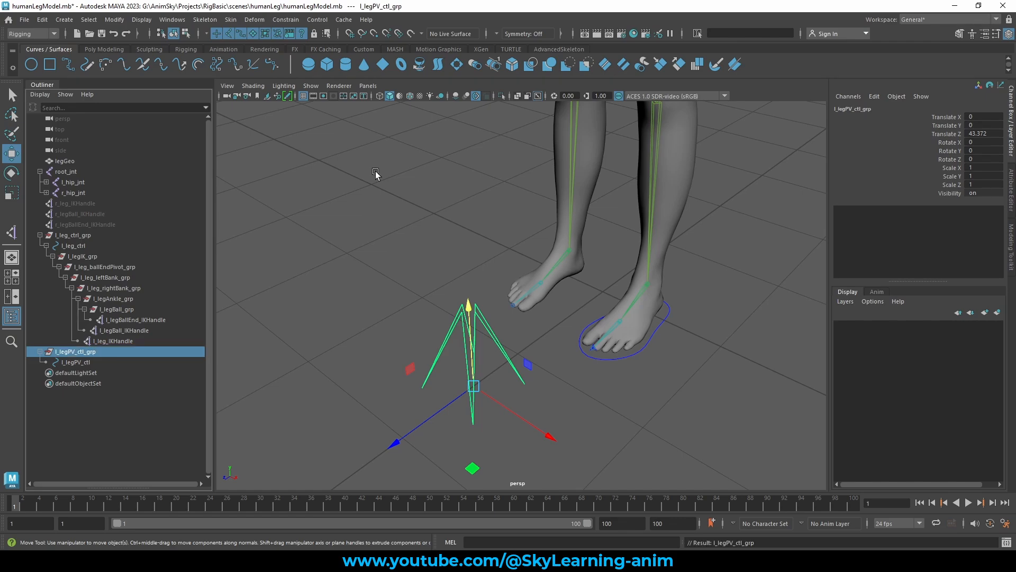
# Match all transforms of l_legPV_ctl_grp to the left knee joint l_knee_jnt.
pyautogui.scroll(-5, 443, 227)
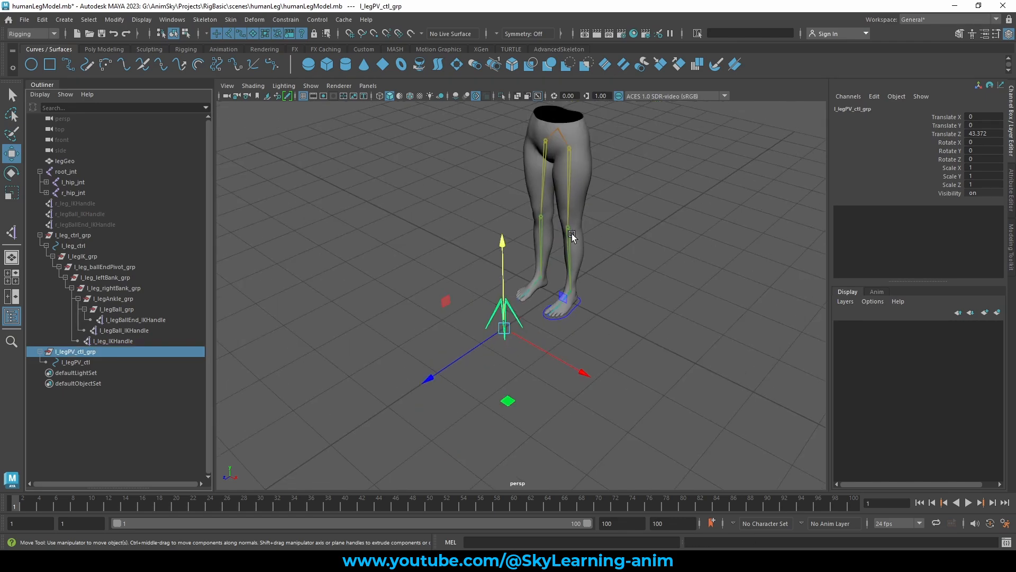
pyautogui.click(570, 231)
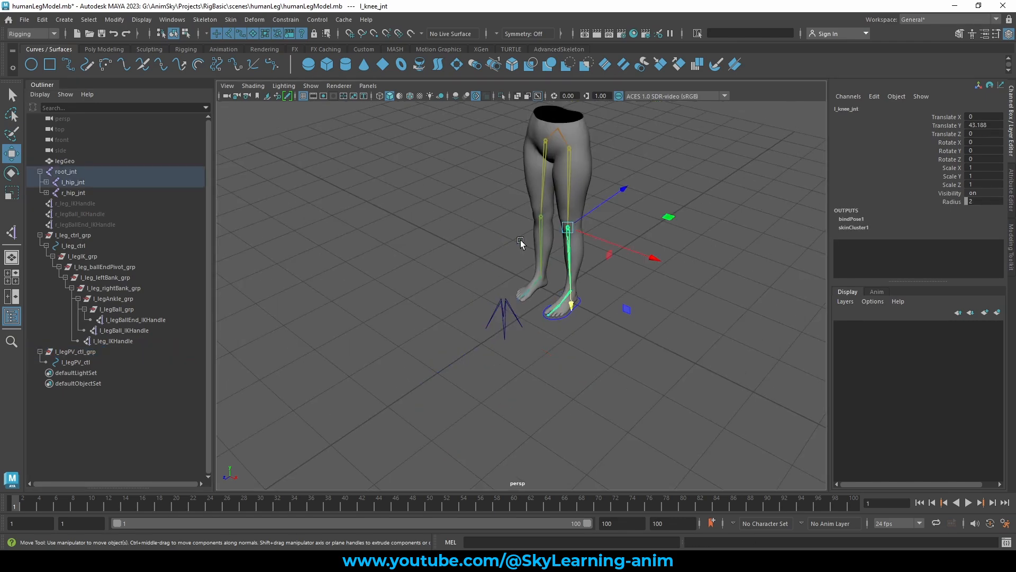
pyautogui.click(80, 352)
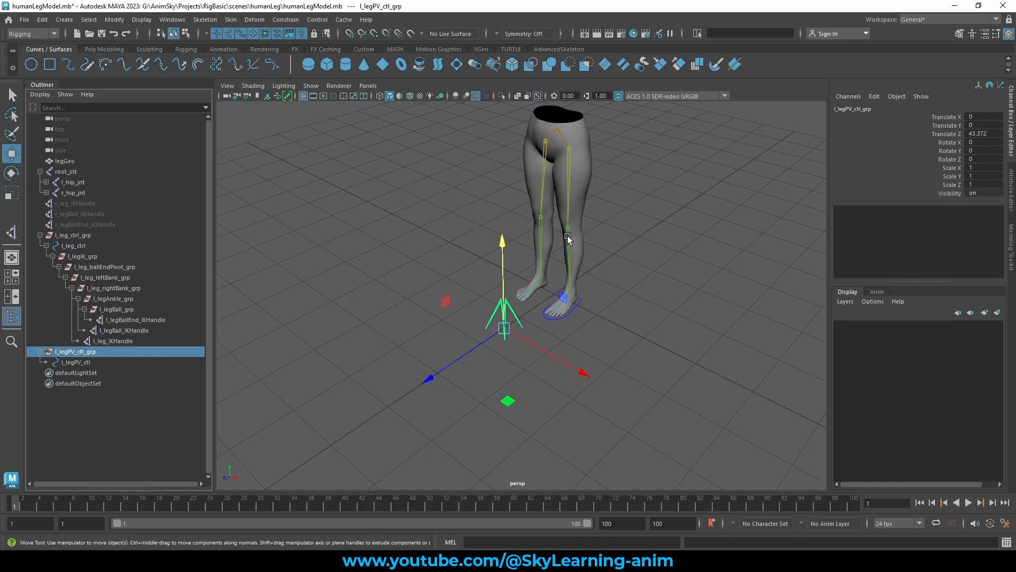
pyautogui.keyDown('shift'); pyautogui.click(569, 238); pyautogui.keyUp('shift')
pyautogui.click(206, 21)
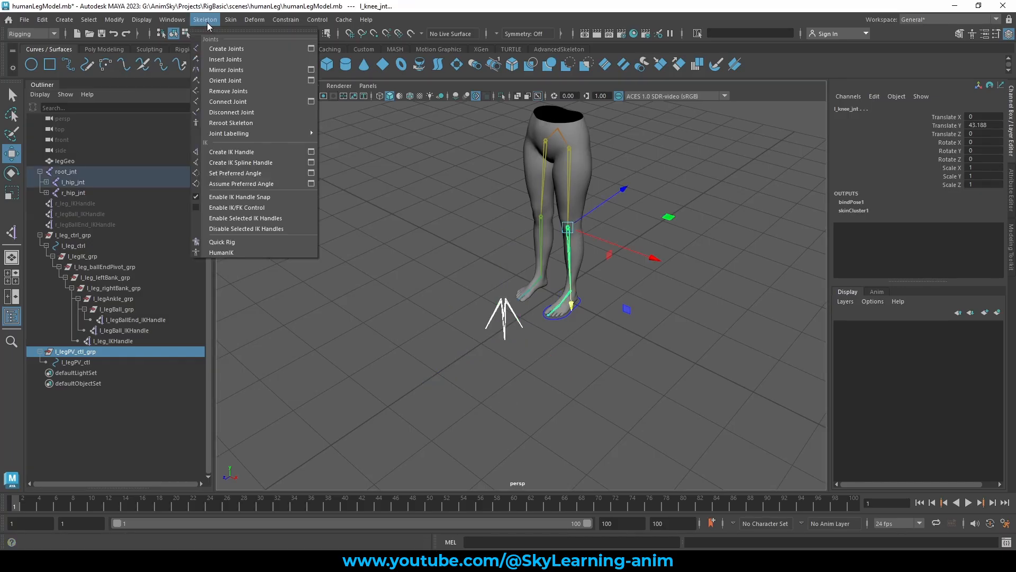
pyautogui.moveTo(125, 23)
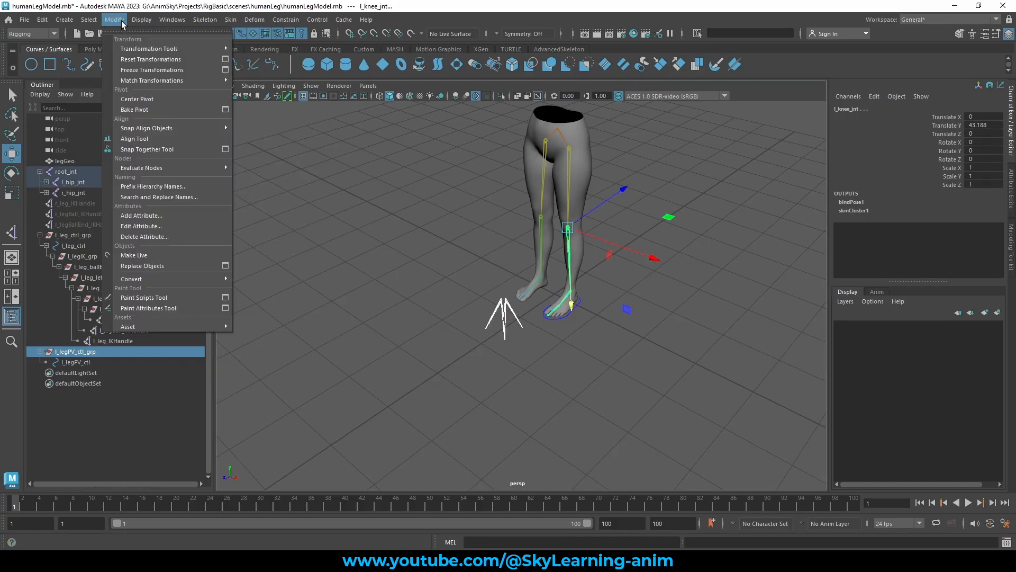
pyautogui.moveTo(185, 80)
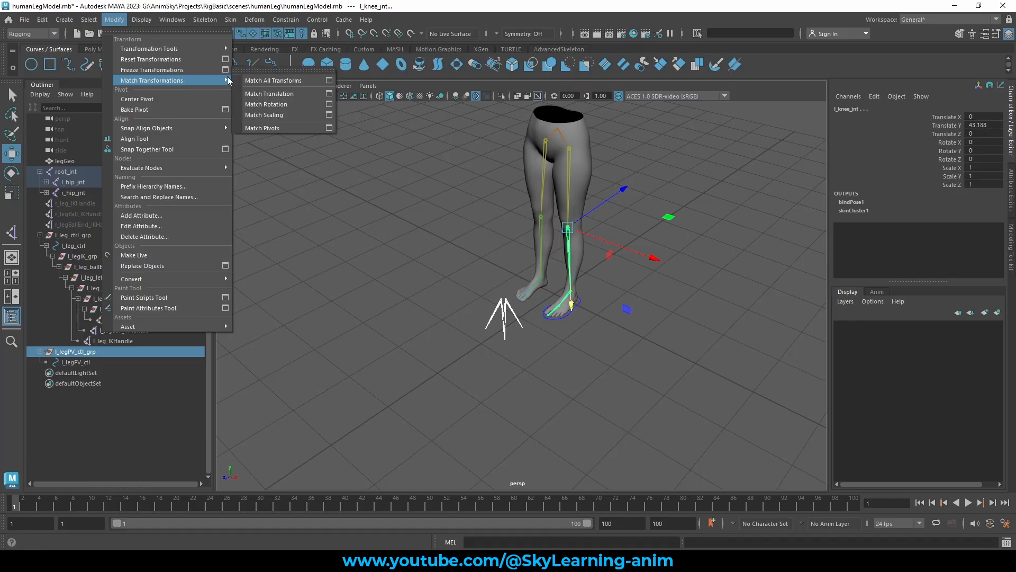
pyautogui.click(296, 80)
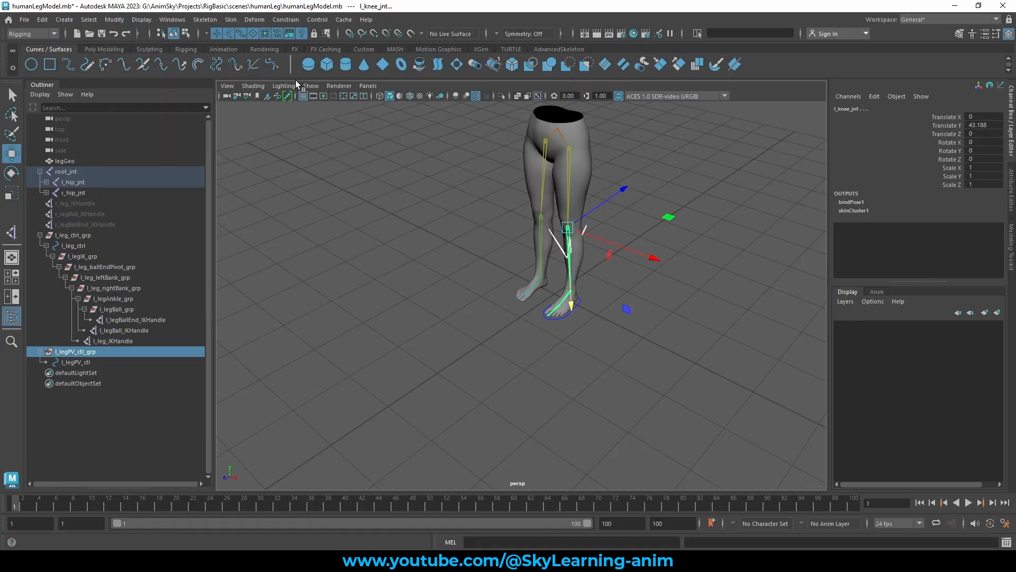
# Move l_legPV_ctl_grp forward along its own Z axis to about 57 in Translate Z, and select l_legPV_ctl.
pyautogui.click(107, 352)
pyautogui.keyDown('alt'); pyautogui.moveTo(651, 342); pyautogui.dragTo(678, 258); pyautogui.keyUp('alt')
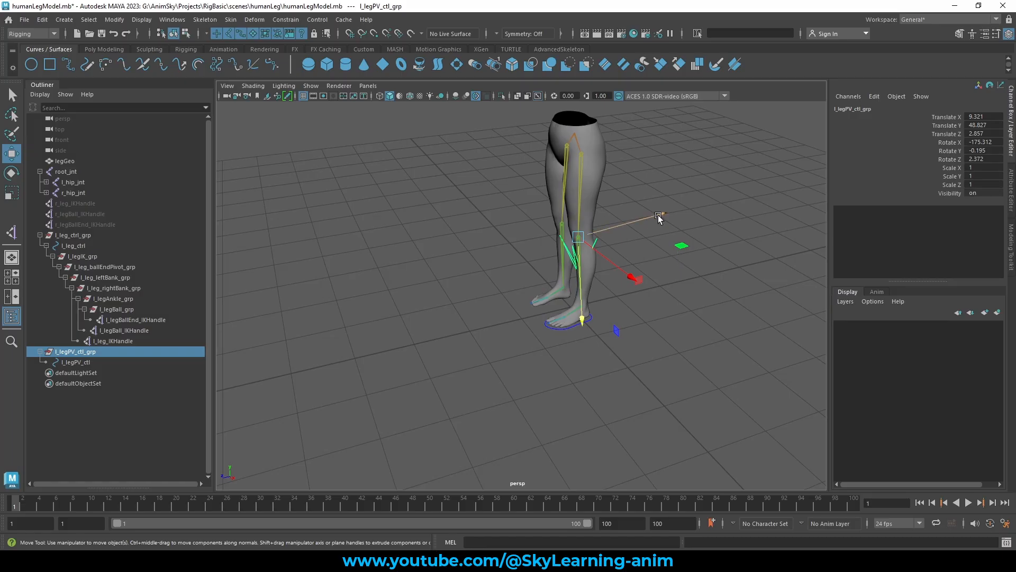
pyautogui.moveTo(658, 215); pyautogui.dragTo(570, 243)
pyautogui.click(90, 362)
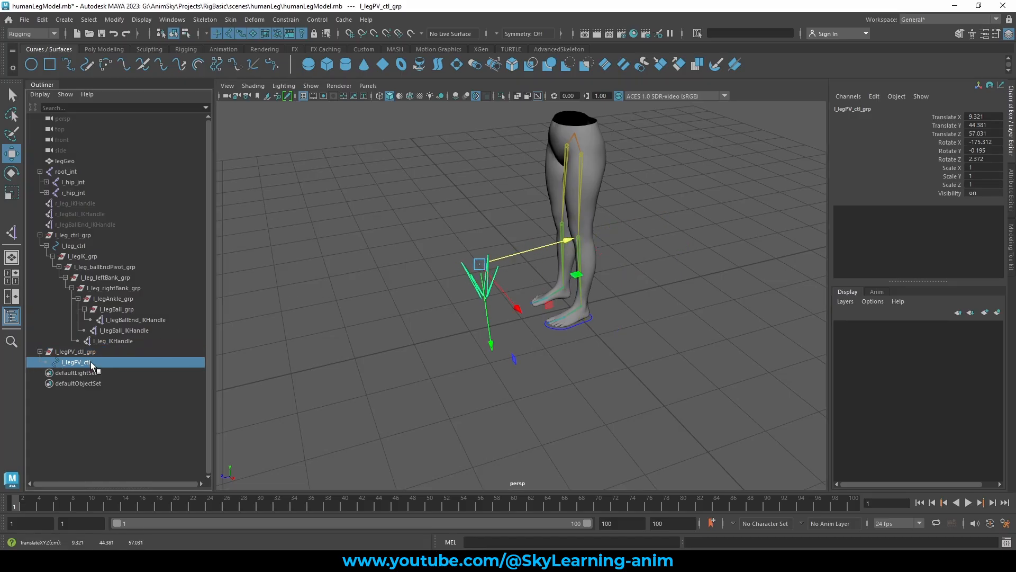
# Rotate all control vertices of l_legPV_ctl about 90° so its tip points back toward the left knee.
pyautogui.keyDown('alt'); pyautogui.moveTo(403, 294); pyautogui.dragTo(429, 201); pyautogui.keyUp('alt')
pyautogui.scroll(3, 429, 201)
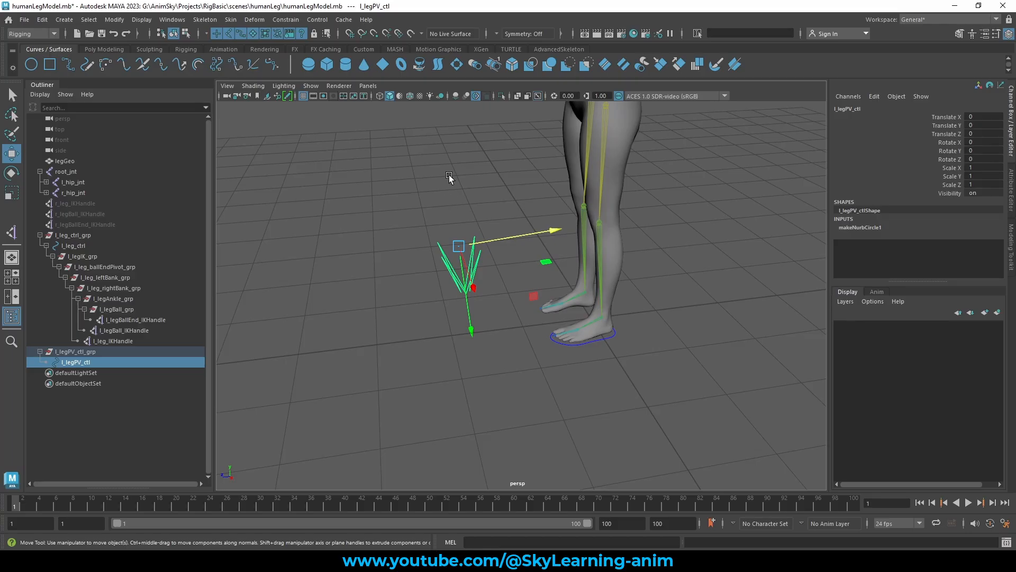
pyautogui.moveTo(449, 175); pyautogui.dragTo(392, 174, button='right')
pyautogui.moveTo(367, 177); pyautogui.dragTo(509, 335)
pyautogui.press('r')
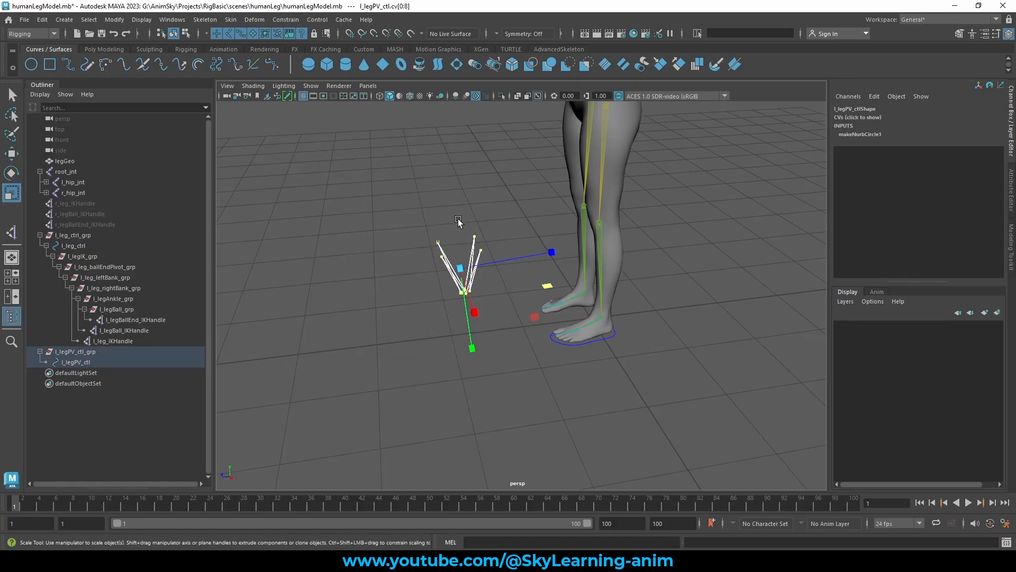
pyautogui.press('e')
pyautogui.moveTo(465, 217); pyautogui.dragTo(503, 197)
pyautogui.press('w')
pyautogui.press('e')
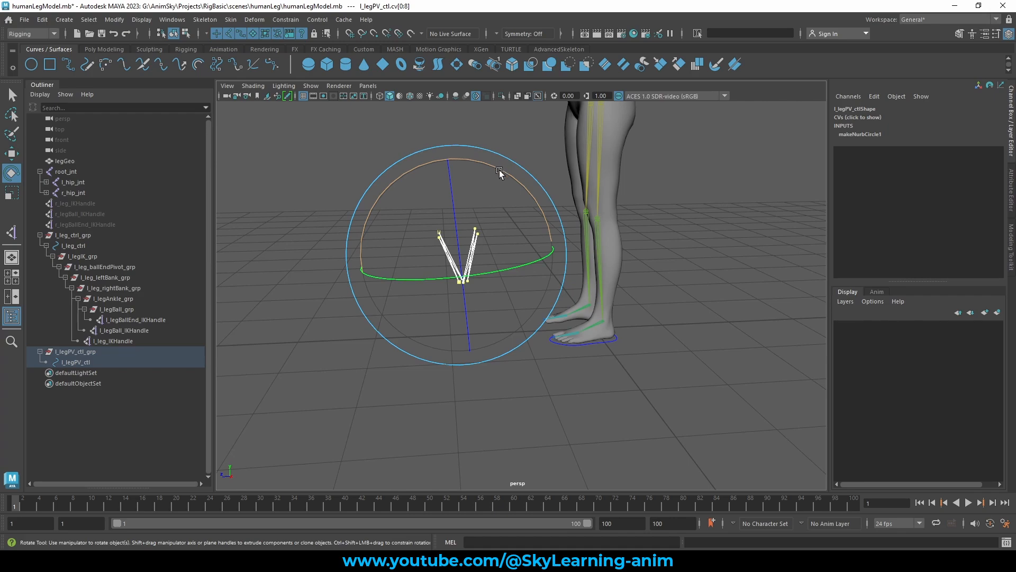
pyautogui.moveTo(499, 172); pyautogui.dragTo(627, 303)
pyautogui.press('w')
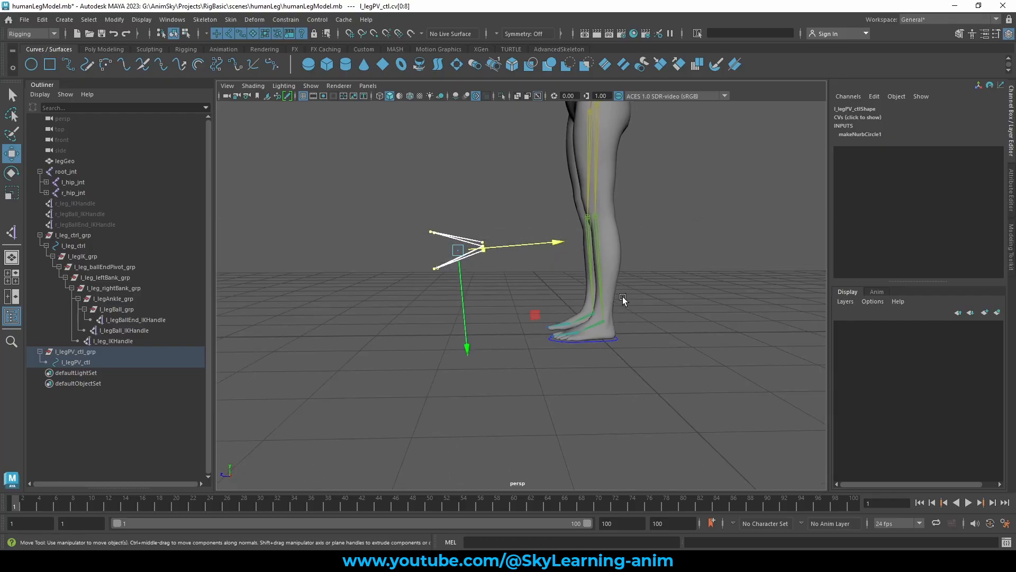
# Scale all of l_legPV_ctl's control vertices down to a small, flat arrow and return to object mode.
pyautogui.press('r')
pyautogui.keyDown('alt'); pyautogui.moveTo(624, 351); pyautogui.dragTo(440, 291); pyautogui.keyUp('alt')
pyautogui.moveTo(553, 257); pyautogui.dragTo(499, 272)
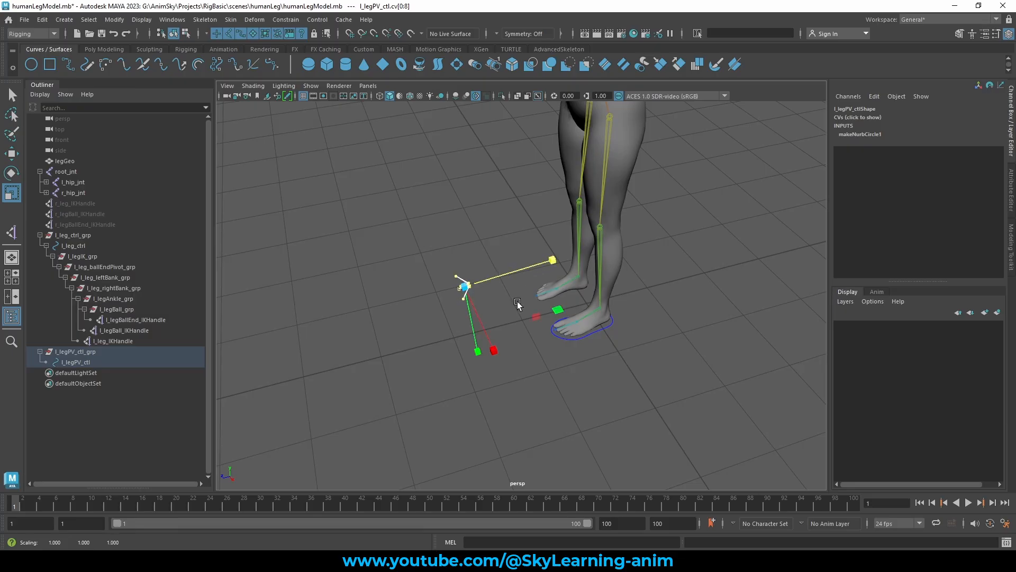
pyautogui.keyDown('alt'); pyautogui.moveTo(625, 309); pyautogui.dragTo(681, 305); pyautogui.keyUp('alt')
pyautogui.moveTo(321, 149); pyautogui.dragTo(344, 142, button='right')
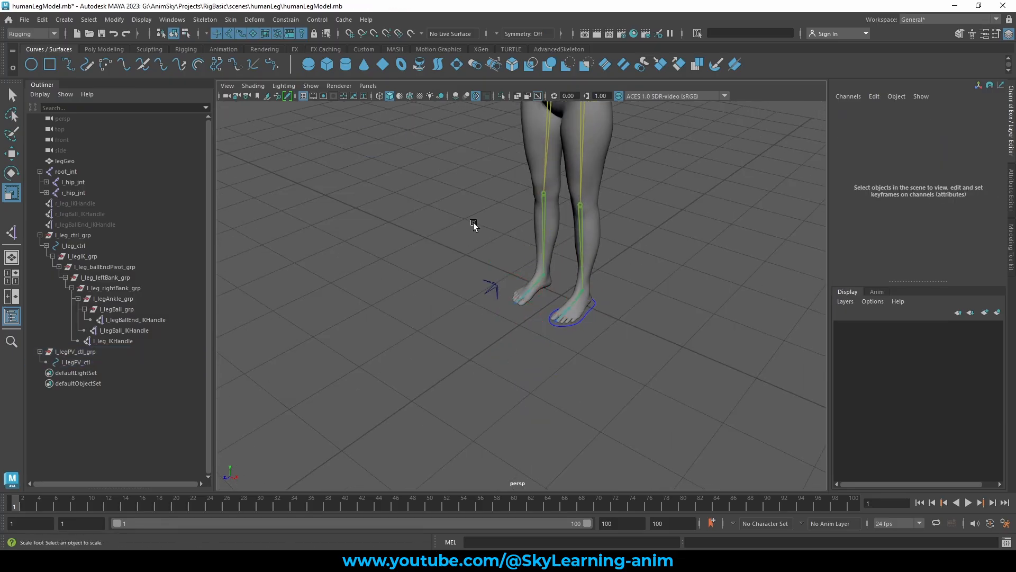
# Move l_legPV_ctl's control vertices up toward the control's pivot, return to object mode and reselect the curve.
pyautogui.keyDown('alt'); pyautogui.moveTo(477, 227); pyautogui.dragTo(496, 240); pyautogui.keyUp('alt')
pyautogui.keyDown('alt'); pyautogui.moveTo(497, 275); pyautogui.dragTo(462, 274); pyautogui.keyUp('alt')
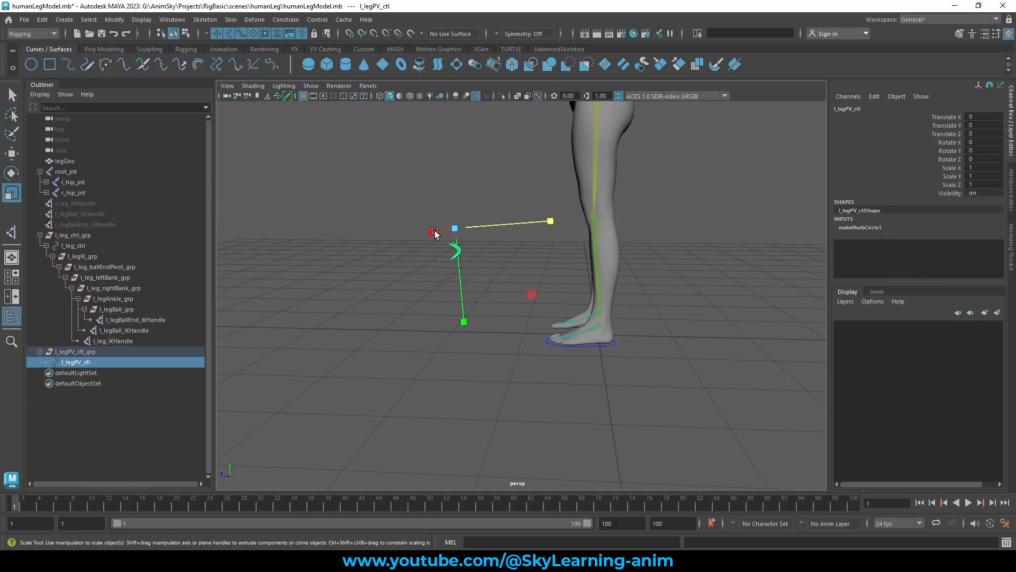
pyautogui.moveTo(435, 233); pyautogui.dragTo(439, 180, button='right')
pyautogui.moveTo(363, 182); pyautogui.dragTo(461, 259)
pyautogui.press('w')
pyautogui.moveTo(420, 202); pyautogui.dragTo(471, 186, button='right')
pyautogui.click(472, 210)
pyautogui.moveTo(473, 211); pyautogui.dragTo(439, 265)
# Fine-tune the position of l_legPV_ctl's control vertices until the arrow is centred on its pivot, finishing in object mode.
pyautogui.moveTo(436, 167); pyautogui.dragTo(313, 166, button='right')
pyautogui.moveTo(384, 181); pyautogui.dragTo(460, 290)
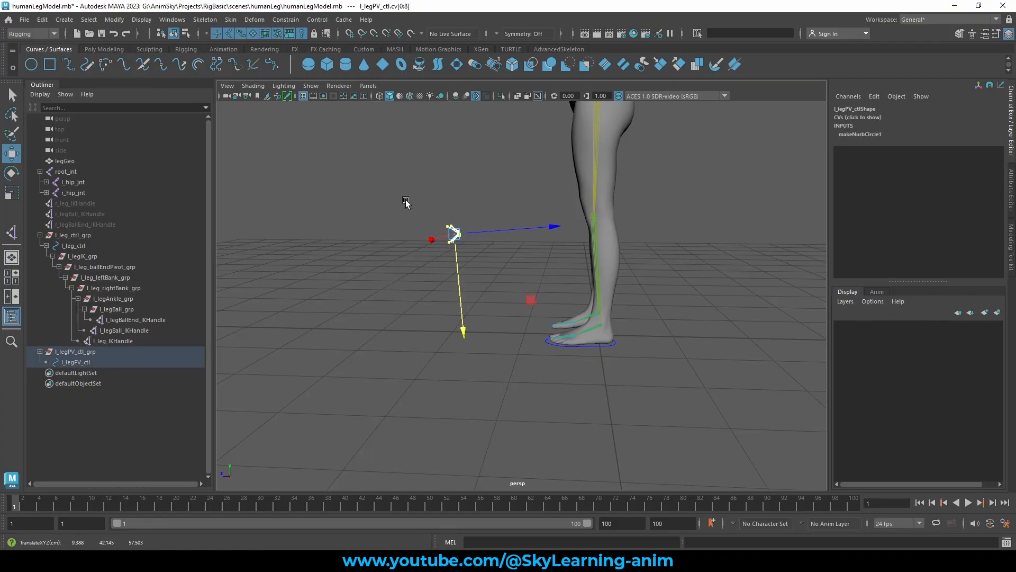
pyautogui.moveTo(407, 200); pyautogui.dragTo(476, 168, button='right')
pyautogui.click(477, 170)
pyautogui.moveTo(475, 211); pyautogui.dragTo(419, 264)
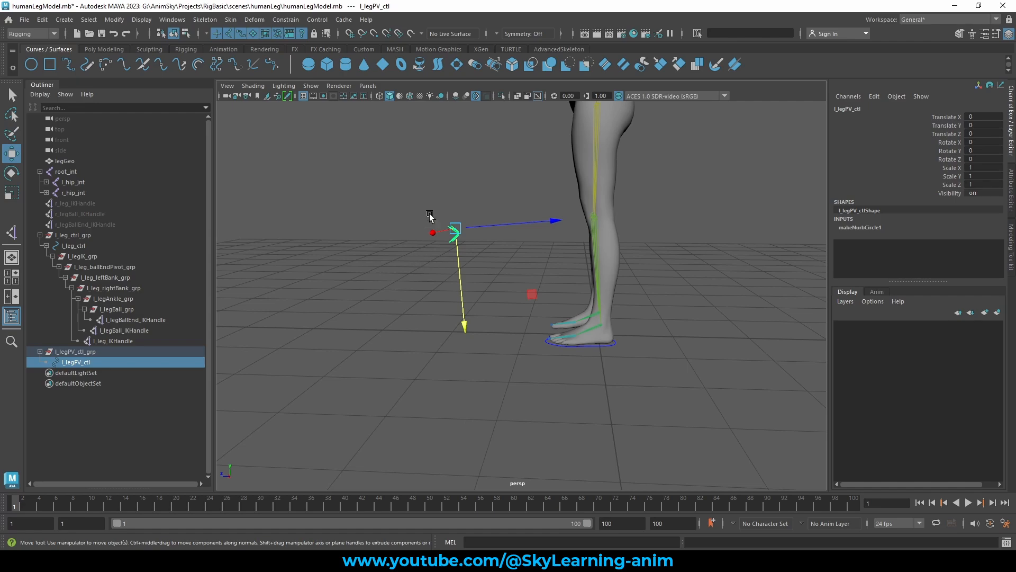
pyautogui.moveTo(435, 172); pyautogui.dragTo(342, 178, button='right')
pyautogui.moveTo(390, 185); pyautogui.dragTo(459, 286)
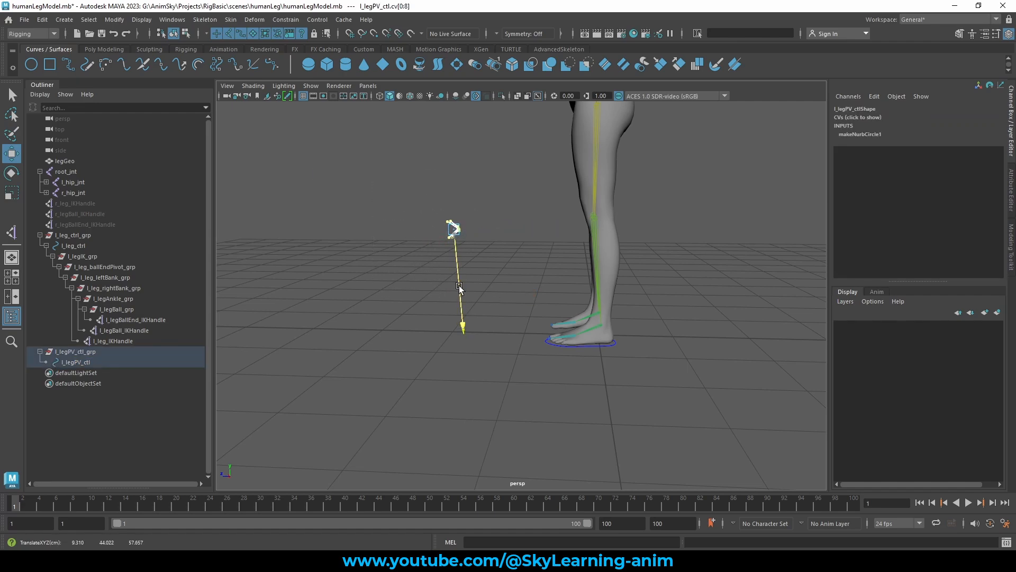
pyautogui.rightClick(414, 197)
pyautogui.moveTo(414, 197); pyautogui.dragTo(465, 180, button='right')
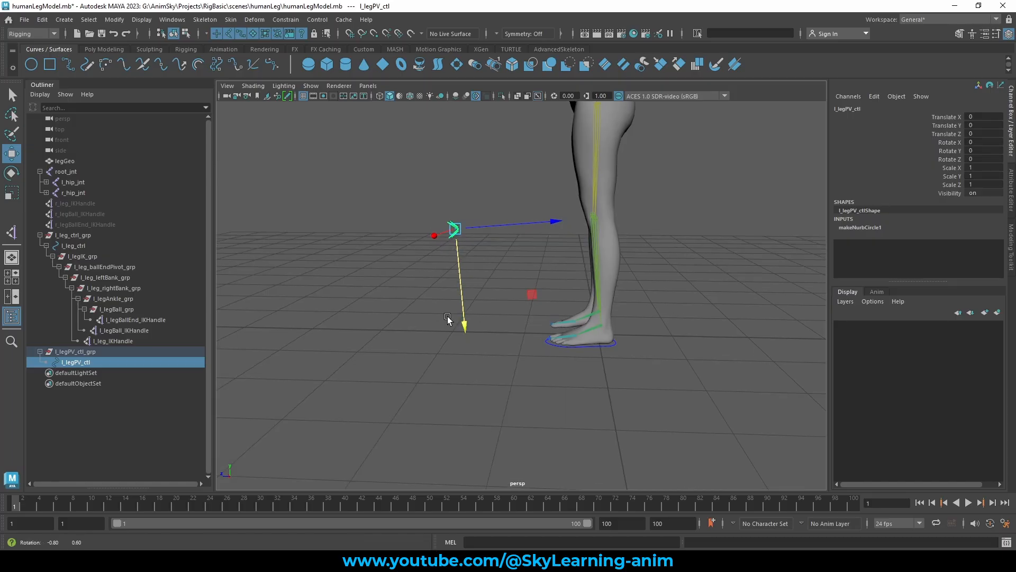
# Test l_leg_IKHandle by moving it and undo the move.
pyautogui.click(78, 351)
pyautogui.moveTo(618, 287)
pyautogui.keyDown('alt'); pyautogui.mouseDown()
pyautogui.moveTo(664, 294)
pyautogui.moveTo(619, 307)
pyautogui.mouseUp(); pyautogui.keyUp('alt')
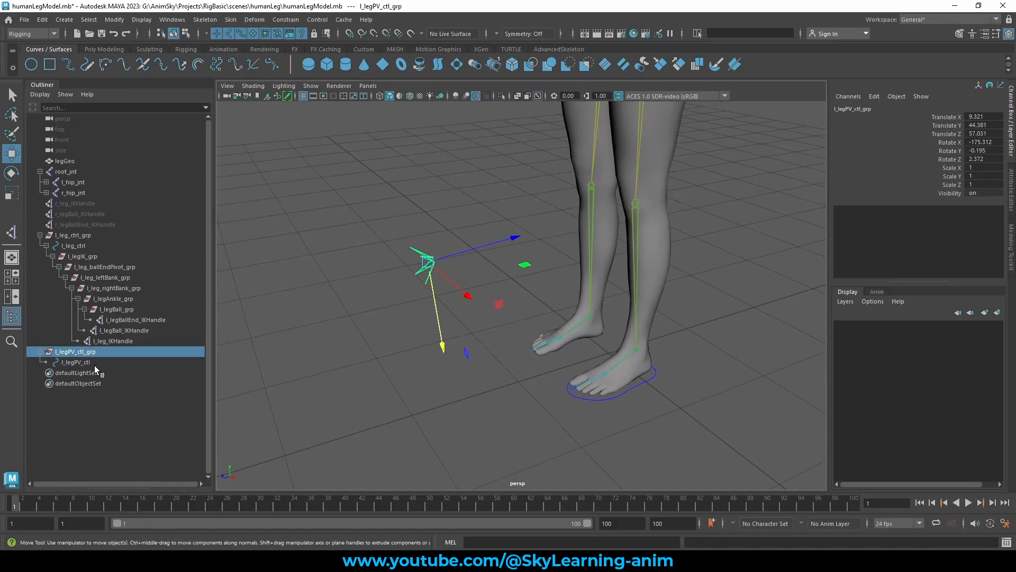
pyautogui.click(74, 362)
pyautogui.keyDown('alt'); pyautogui.moveTo(493, 271); pyautogui.dragTo(512, 279); pyautogui.keyUp('alt')
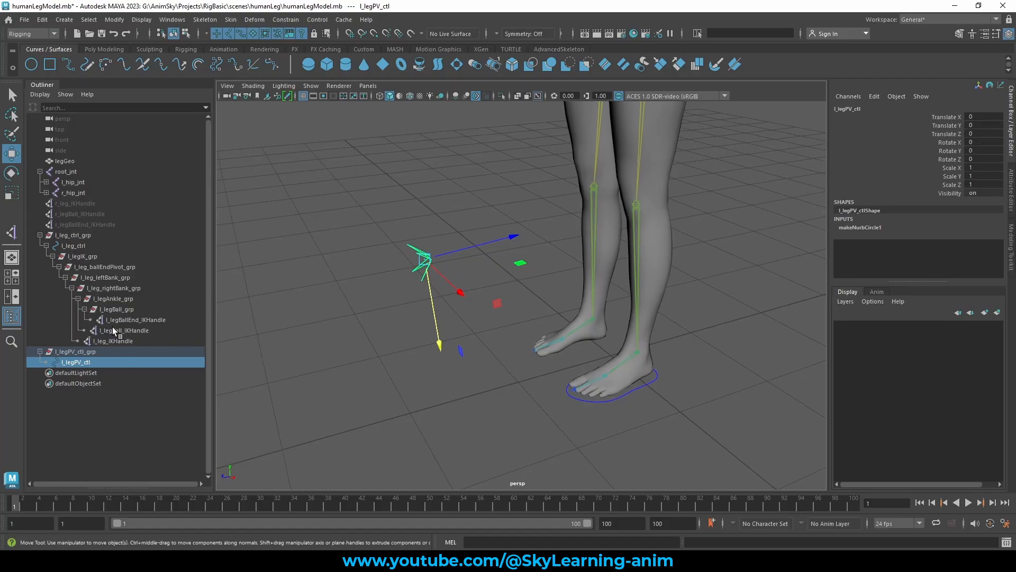
pyautogui.click(131, 321)
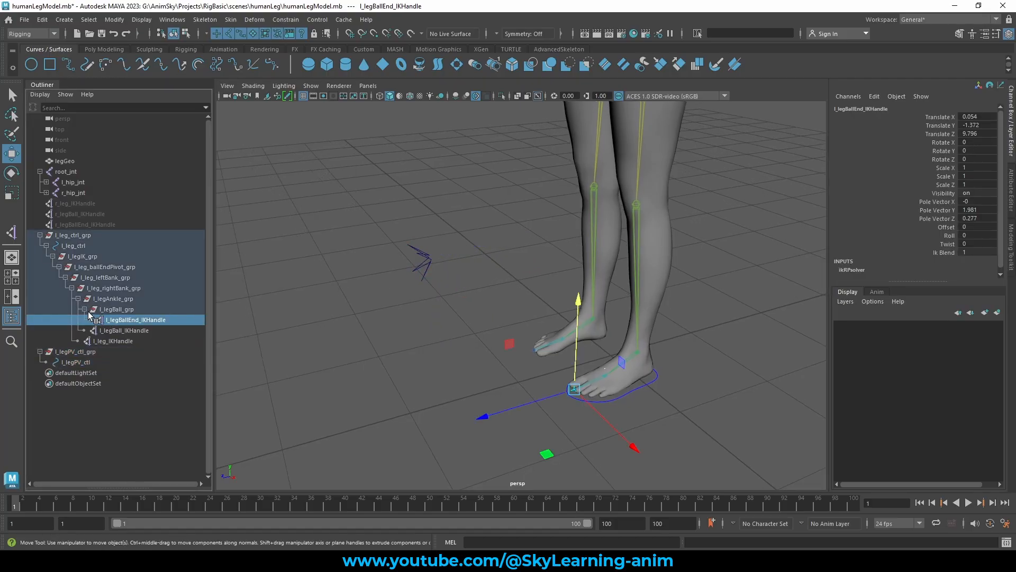
pyautogui.click(124, 341)
pyautogui.moveTo(589, 307)
pyautogui.mouseDown()
pyautogui.moveTo(583, 290)
pyautogui.moveTo(577, 306)
pyautogui.mouseUp()
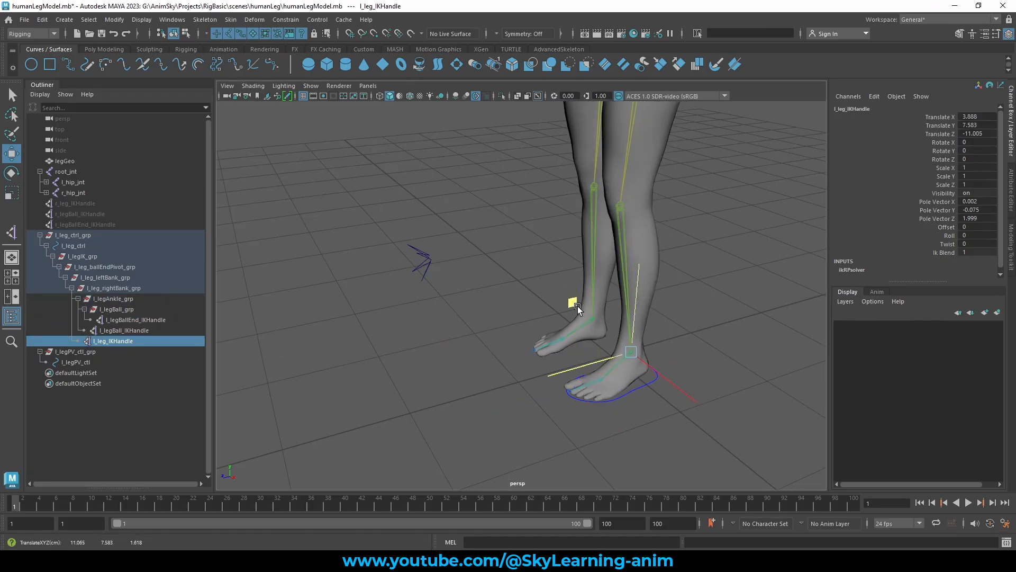
pyautogui.hotkey('ctrl', 'z')
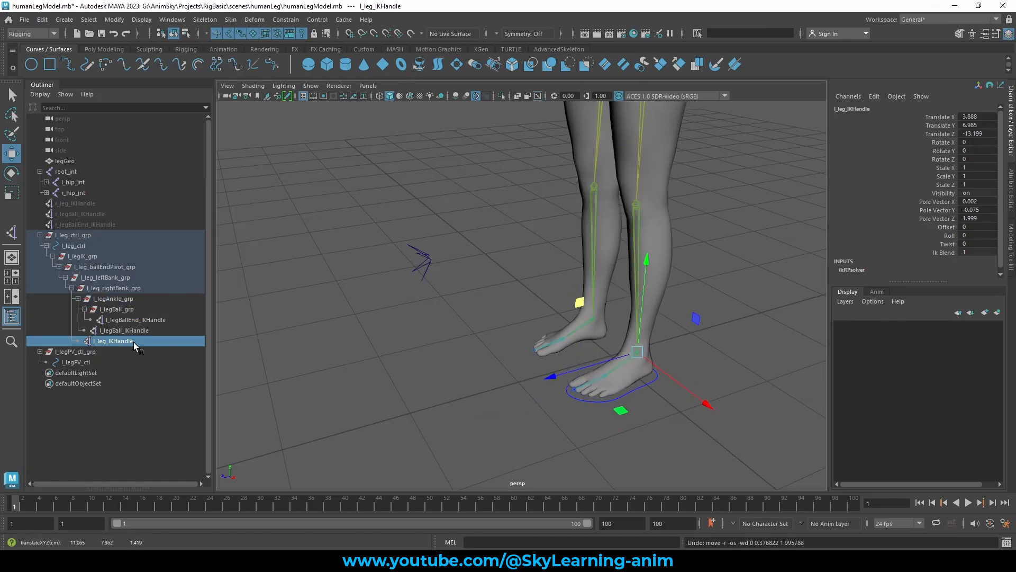
# Apply a Pole Vector constraint from l_legPV_ctl to l_leg_IKHandle with a weight of 1.
pyautogui.scroll(-6, 563, 288)
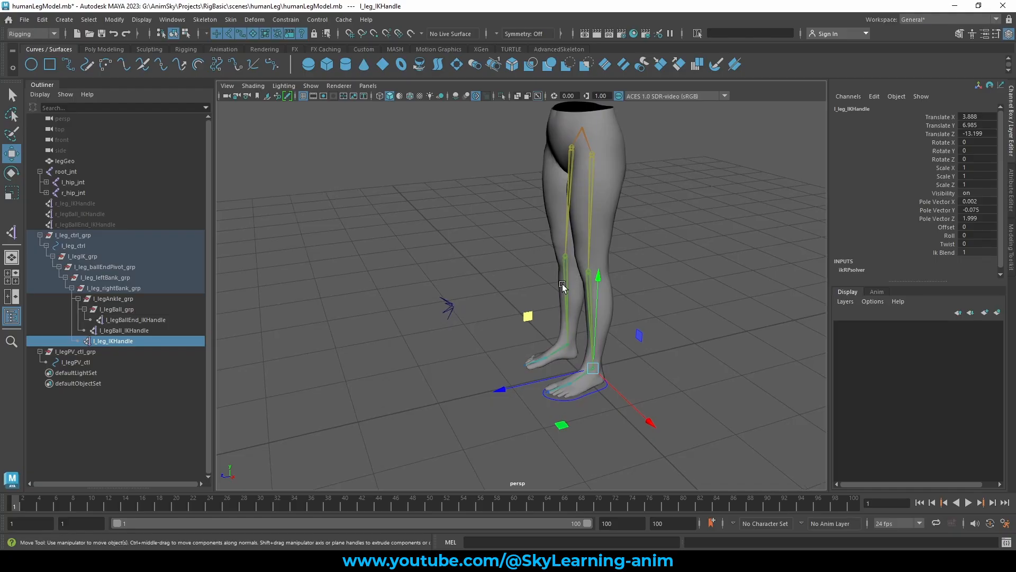
pyautogui.click(87, 362)
pyautogui.keyDown('ctrl'); pyautogui.click(115, 341); pyautogui.keyUp('ctrl')
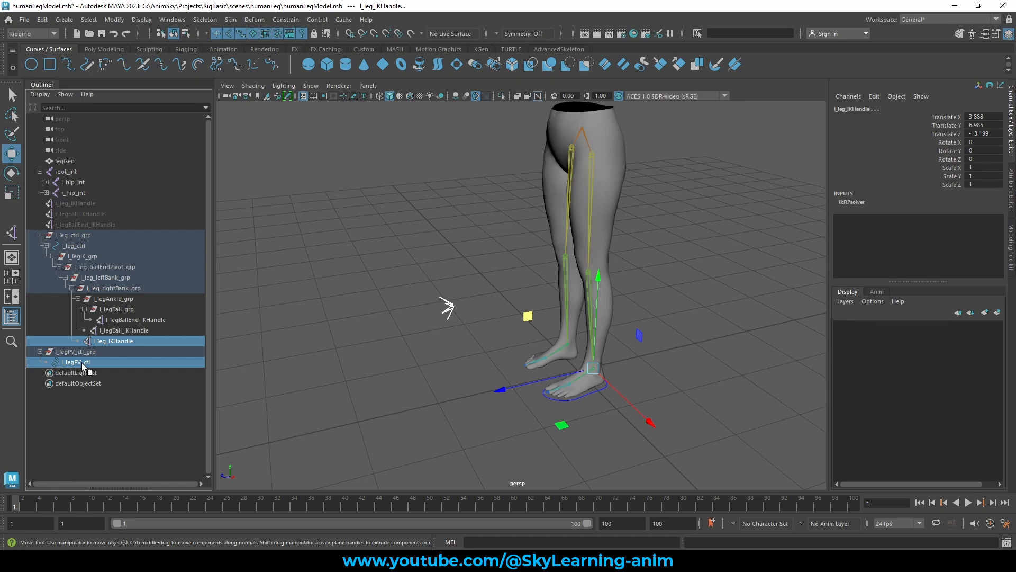
pyautogui.keyDown('alt'); pyautogui.moveTo(385, 334); pyautogui.dragTo(377, 321); pyautogui.keyUp('alt')
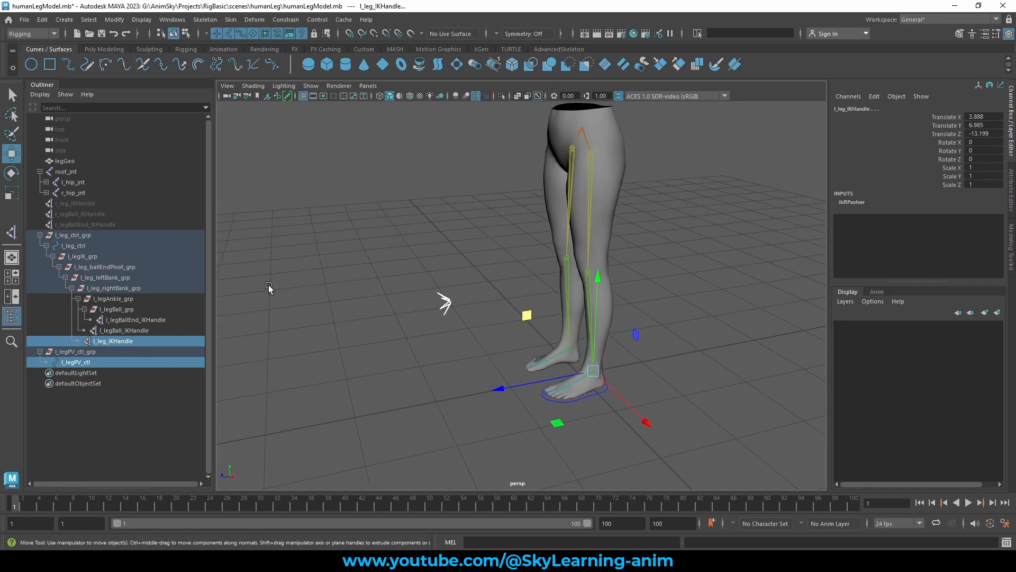
pyautogui.click(298, 22)
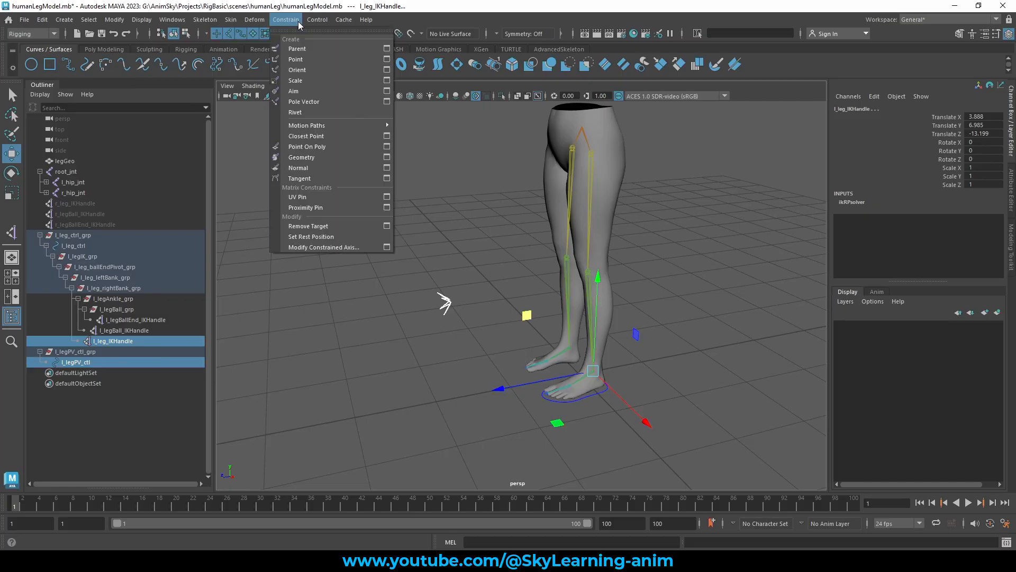
pyautogui.click(387, 102)
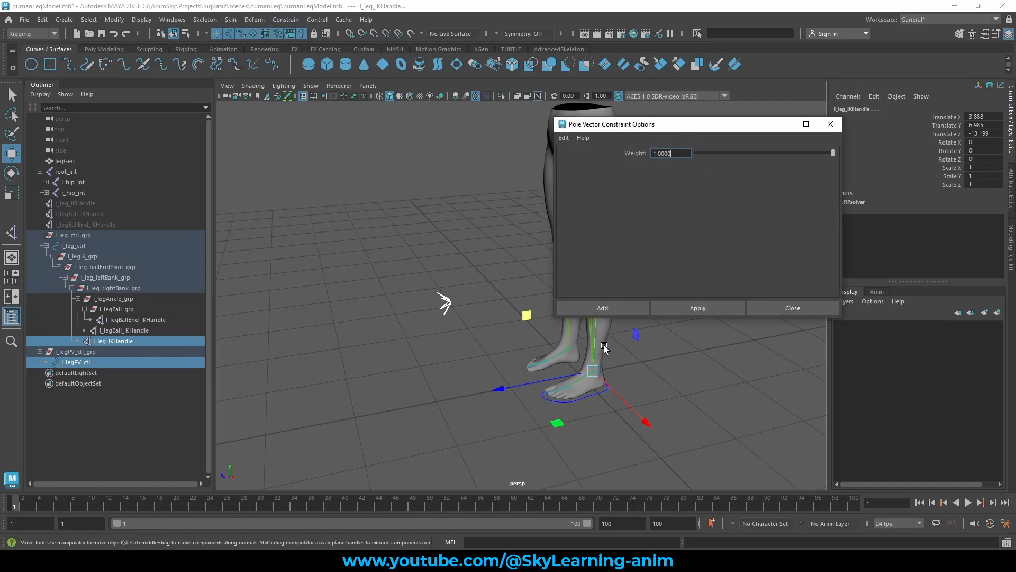
pyautogui.click(608, 308)
# Test the knee's response by moving l_legPV_ctl and undo the move.
pyautogui.click(442, 296)
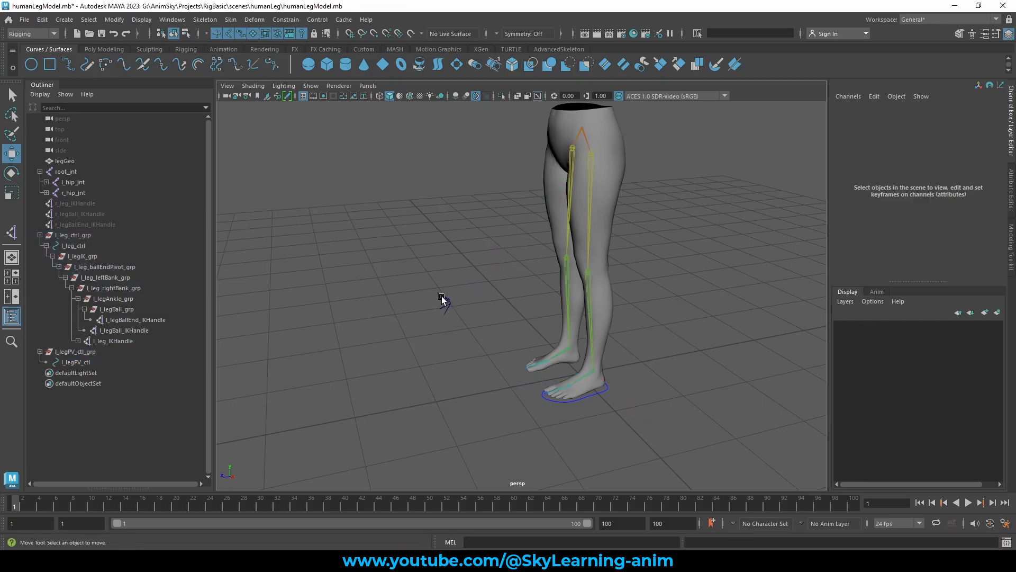
pyautogui.click(446, 302)
pyautogui.keyDown('alt'); pyautogui.moveTo(488, 337); pyautogui.dragTo(385, 291); pyautogui.keyUp('alt')
pyautogui.hotkey('ctrl', 'z')
pyautogui.keyDown('alt'); pyautogui.moveTo(709, 371); pyautogui.dragTo(595, 331); pyautogui.keyUp('alt')
# Parent l_legPV_ctl_grp under the foot control l_leg_ctrl.
pyautogui.click(69, 352)
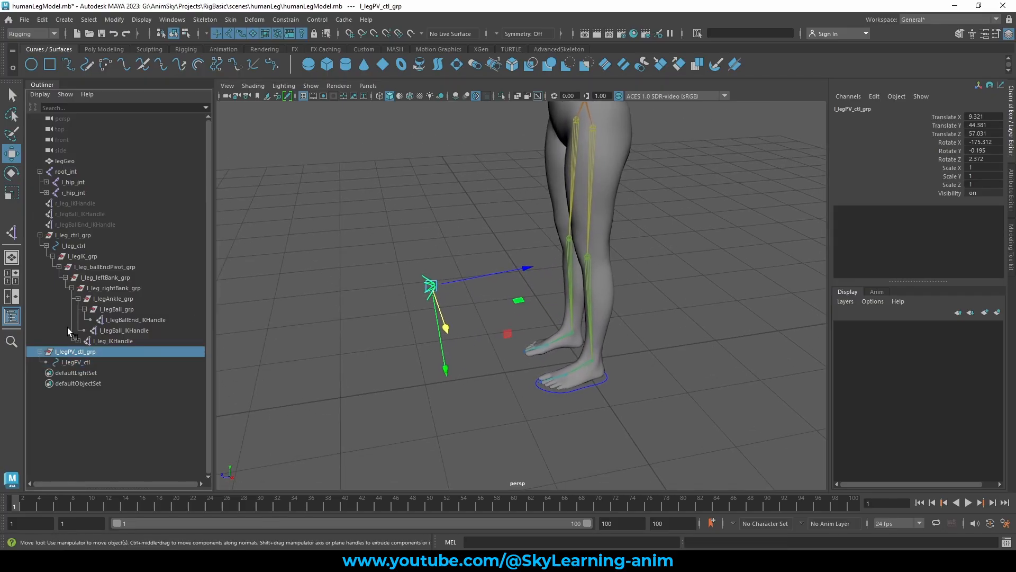
pyautogui.click(46, 246)
pyautogui.keyDown('ctrl'); pyautogui.click(96, 246); pyautogui.keyUp('ctrl')
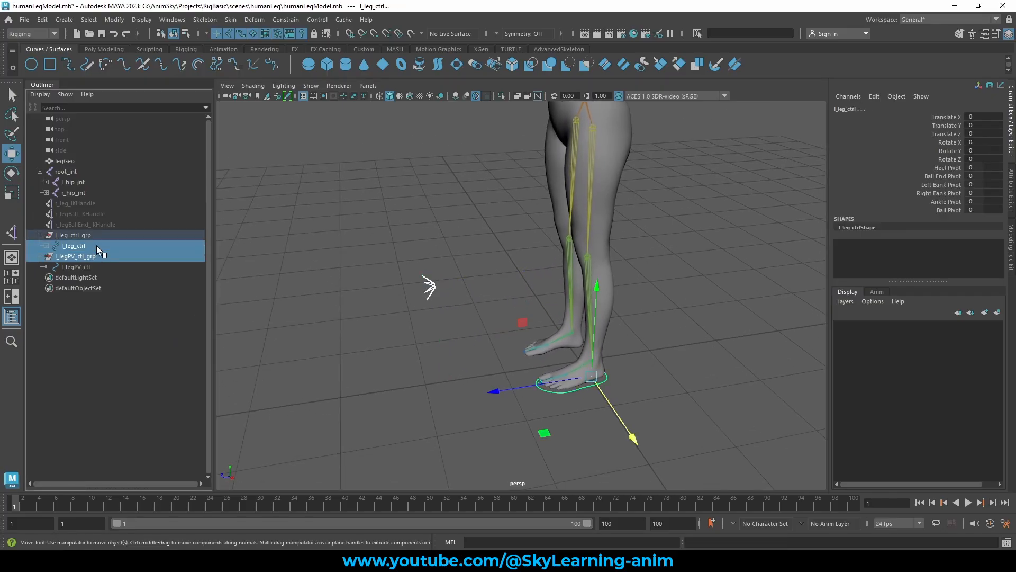
pyautogui.press('p')
pyautogui.click(357, 240)
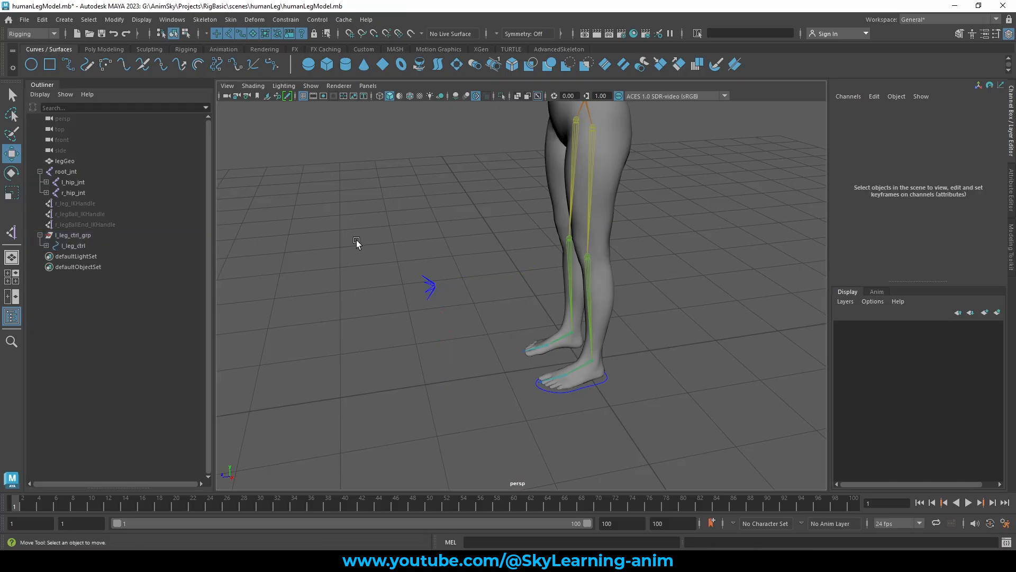
# Raise l_leg_ctrl and move it forward to about 24.3 in Translate Y and 41.1 in Translate Z.
pyautogui.scroll(-4, 357, 240)
pyautogui.keyDown('alt'); pyautogui.moveTo(612, 393); pyautogui.dragTo(595, 386); pyautogui.keyUp('alt')
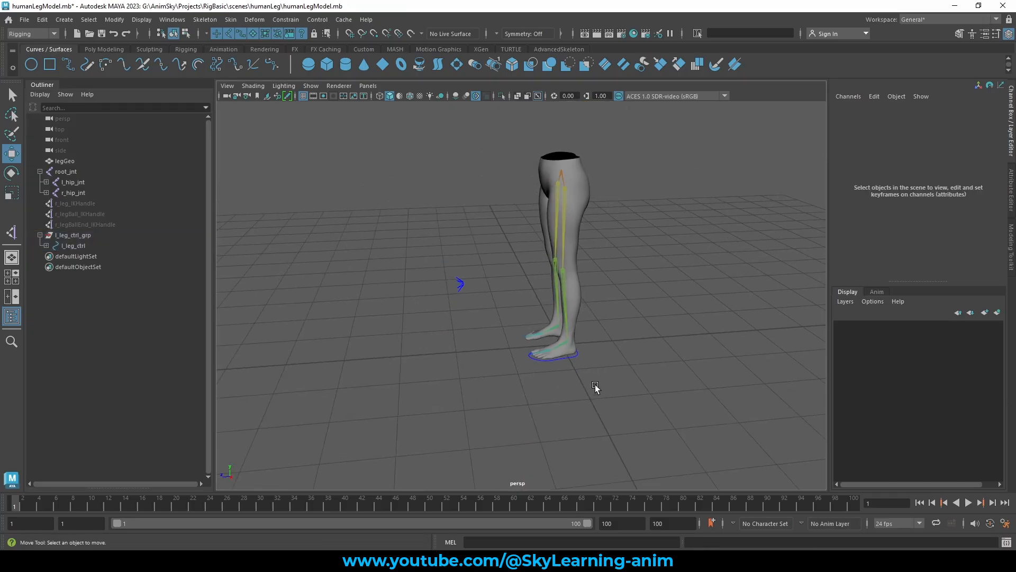
pyautogui.click(561, 357)
pyautogui.moveTo(496, 293); pyautogui.dragTo(417, 256)
# Move l_legPV_ctl to test the bent knee's direction and undo the move.
pyautogui.click(374, 248)
pyautogui.keyDown('alt'); pyautogui.moveTo(479, 290); pyautogui.dragTo(391, 339); pyautogui.keyUp('alt')
pyautogui.hotkey('ctrl', 'z')
pyautogui.keyDown('alt'); pyautogui.moveTo(639, 386); pyautogui.dragTo(454, 351); pyautogui.keyUp('alt')
pyautogui.keyDown('alt'); pyautogui.moveTo(309, 213); pyautogui.dragTo(438, 245); pyautogui.keyUp('alt')
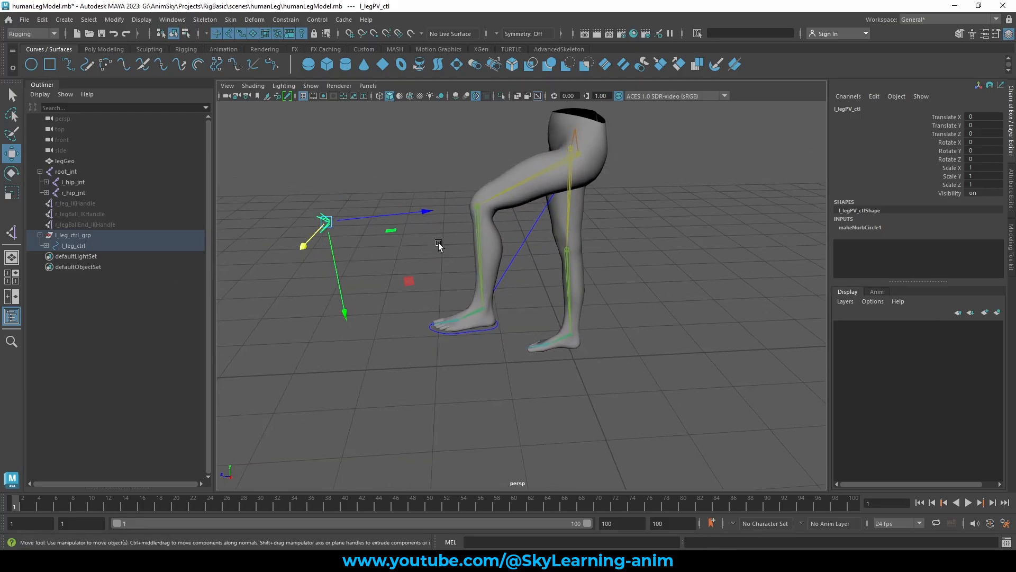
# Reset l_leg_ctrl's Translate Y and Translate Z to 0.
pyautogui.click(442, 330)
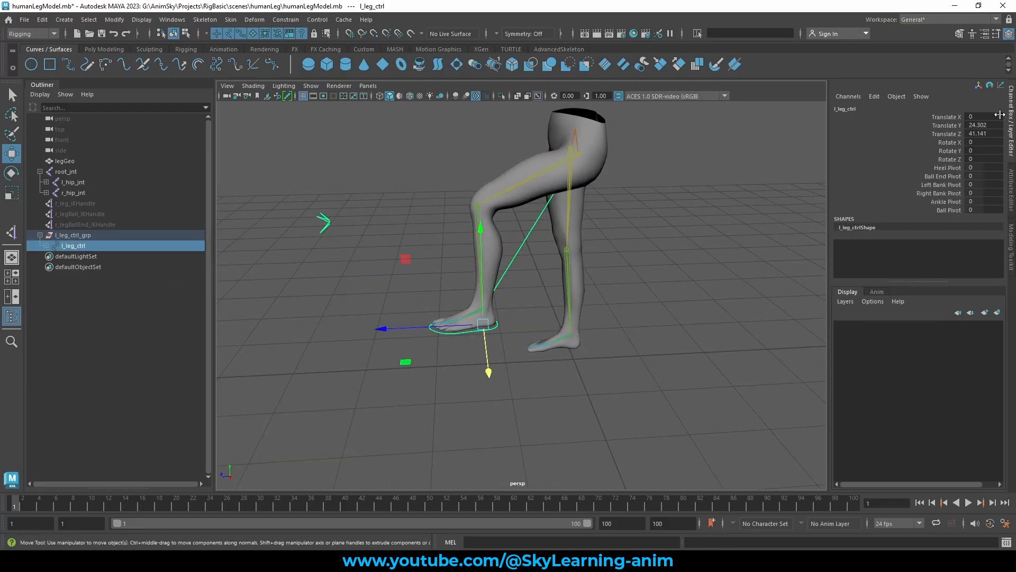
pyautogui.moveTo(979, 125); pyautogui.dragTo(989, 133)
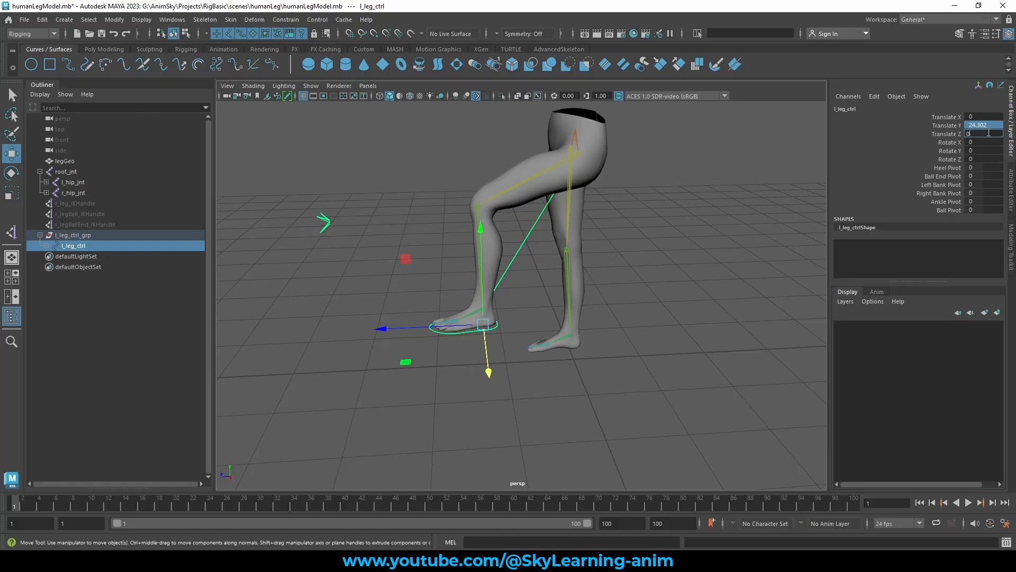
pyautogui.press('Return')
# Test l_leg_ctrl's Heel Pivot attribute in both directions and undo the change.
pyautogui.keyDown('alt'); pyautogui.moveTo(476, 390); pyautogui.dragTo(737, 275); pyautogui.keyUp('alt')
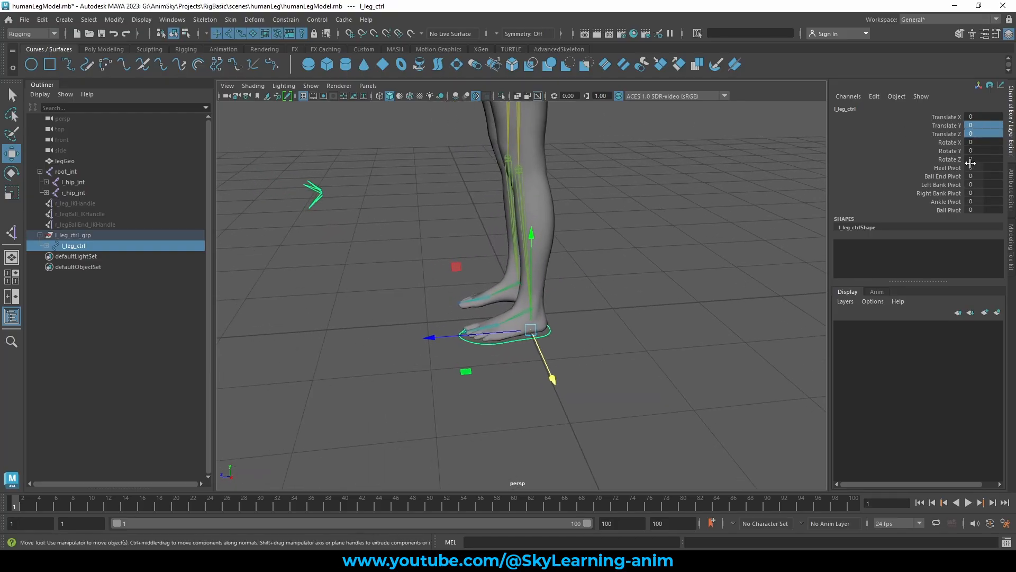
pyautogui.click(947, 168)
pyautogui.moveTo(651, 253); pyautogui.dragTo(614, 253, button='middle')
pyautogui.keyDown('alt'); pyautogui.moveTo(634, 282); pyautogui.dragTo(605, 250); pyautogui.keyUp('alt')
pyautogui.moveTo(596, 271); pyautogui.dragTo(541, 269, button='middle')
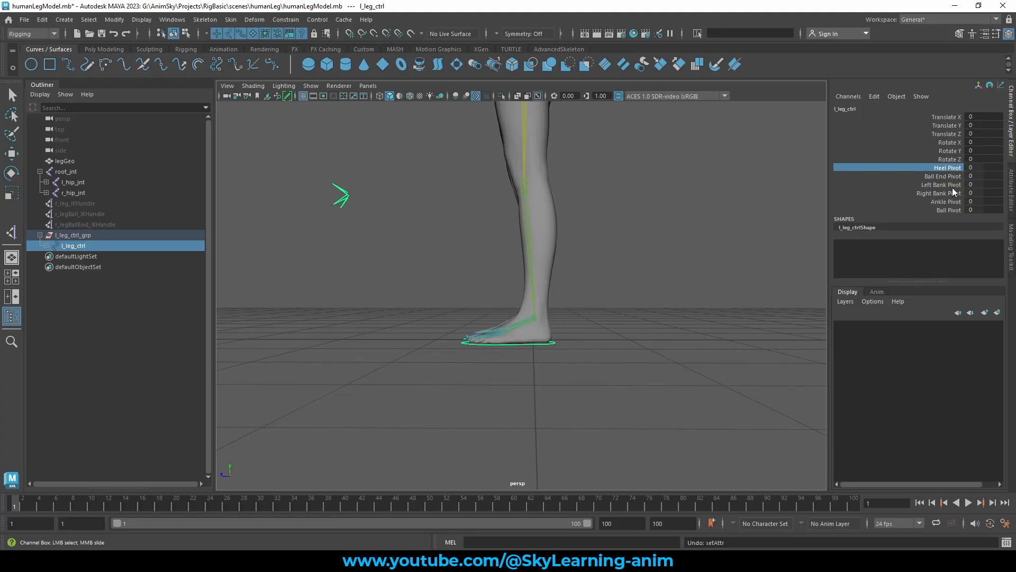
# Test l_leg_ctrl's Ball End Pivot attribute up to 10 and undo the change.
pyautogui.click(942, 177)
pyautogui.keyDown('alt'); pyautogui.moveTo(635, 279); pyautogui.dragTo(578, 303); pyautogui.keyUp('alt')
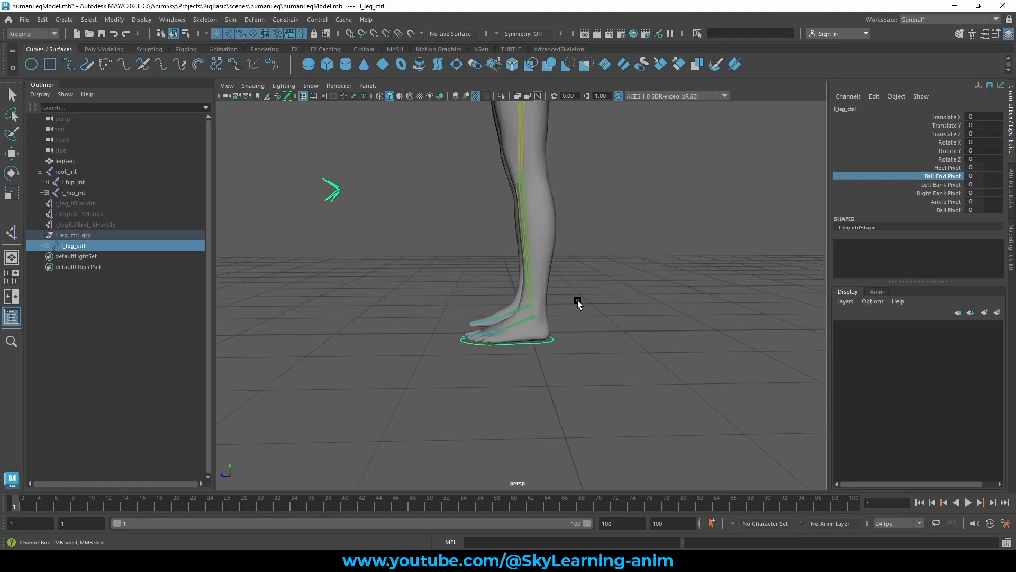
pyautogui.moveTo(634, 290); pyautogui.dragTo(689, 283, button='middle')
pyautogui.keyDown('alt'); pyautogui.moveTo(623, 265); pyautogui.dragTo(672, 298); pyautogui.keyUp('alt')
pyautogui.moveTo(672, 298); pyautogui.dragTo(582, 298, button='middle')
pyautogui.hotkey('ctrl', 'z')
pyautogui.hotkey('ctrl', 'z')
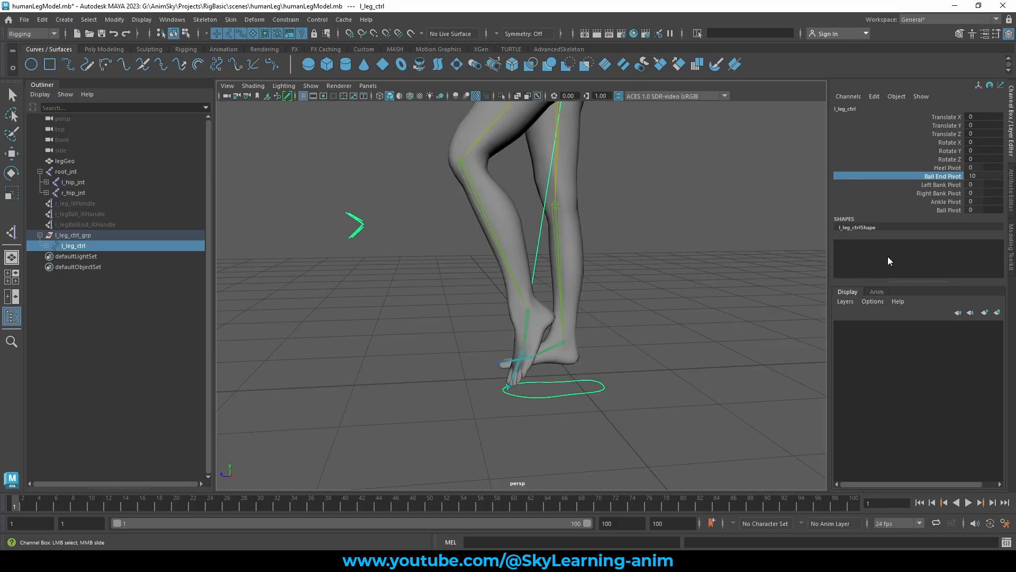
# Lower l_leg_ctrl's Left Bank Pivot attribute to -10 to test the foot's sideways tilt.
pyautogui.click(938, 185)
pyautogui.moveTo(640, 298)
pyautogui.keyDown('alt'); pyautogui.mouseDown()
pyautogui.moveTo(661, 366)
pyautogui.moveTo(704, 376)
pyautogui.moveTo(658, 372)
pyautogui.moveTo(618, 336)
pyautogui.moveTo(660, 300)
pyautogui.mouseUp(); pyautogui.keyUp('alt')
pyautogui.scroll(4, 658, 373)
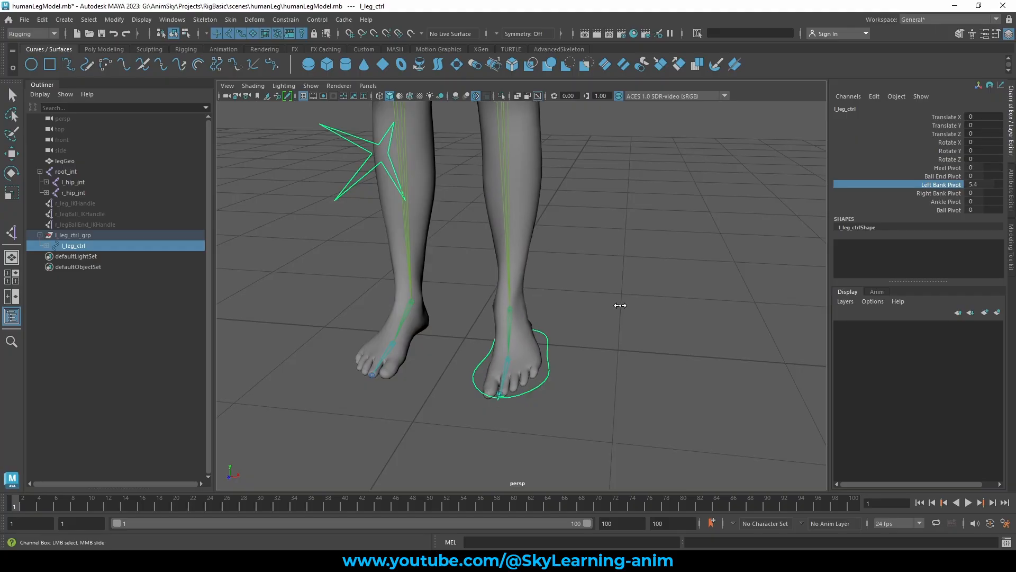
pyautogui.moveTo(582, 306); pyautogui.dragTo(568, 307, button='middle')
pyautogui.keyDown('alt'); pyautogui.moveTo(586, 315); pyautogui.dragTo(603, 298); pyautogui.keyUp('alt')
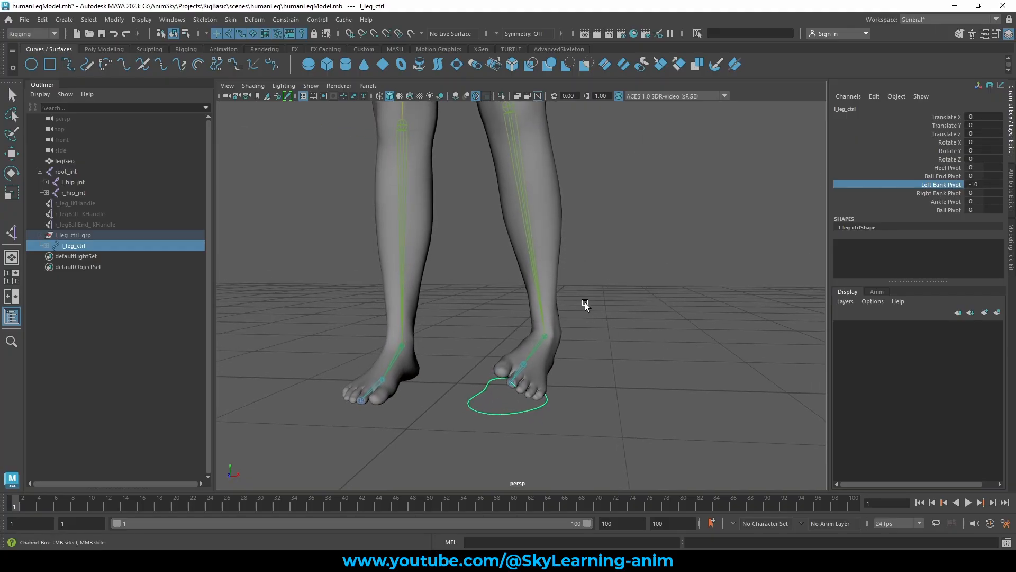
# Undo the -10 Left Bank Pivot change, test the attribute in the opposite direction, and undo that too.
pyautogui.hotkey('ctrl', 'z')
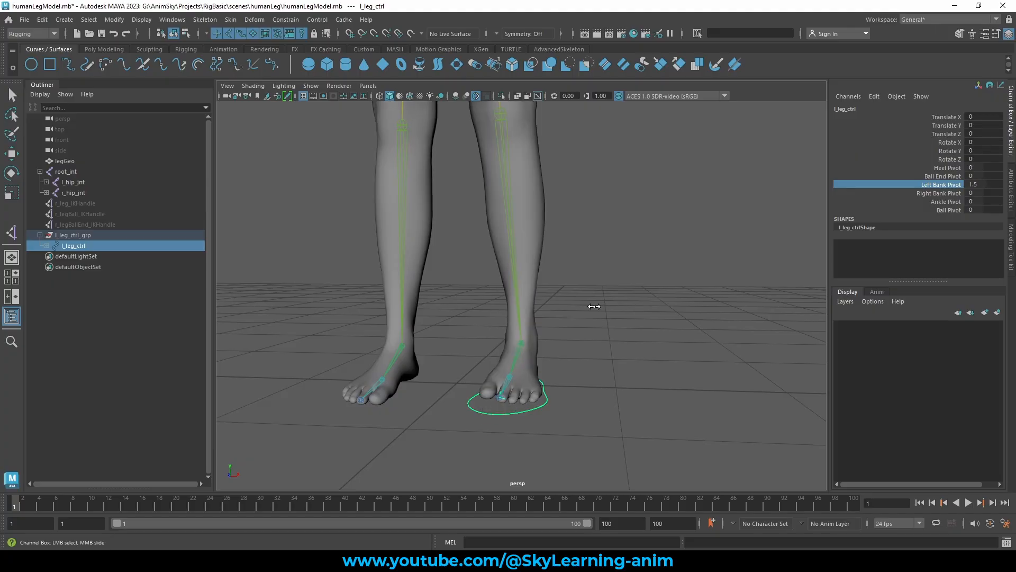
pyautogui.moveTo(594, 306); pyautogui.dragTo(625, 330, button='middle')
pyautogui.hotkey('ctrl', 'z')
# Test l_leg_ctrl's Right Bank Pivot attribute, ending at -0.7.
pyautogui.click(932, 194)
pyautogui.scroll(-5, 628, 263)
# Test l_leg_ctrl's Ankle Pivot attribute down to -10 and in the opposite direction, and undo the change.
pyautogui.click(946, 202)
pyautogui.keyDown('alt'); pyautogui.moveTo(610, 328); pyautogui.dragTo(674, 317); pyautogui.keyUp('alt')
pyautogui.moveTo(674, 318); pyautogui.dragTo(534, 382, button='middle')
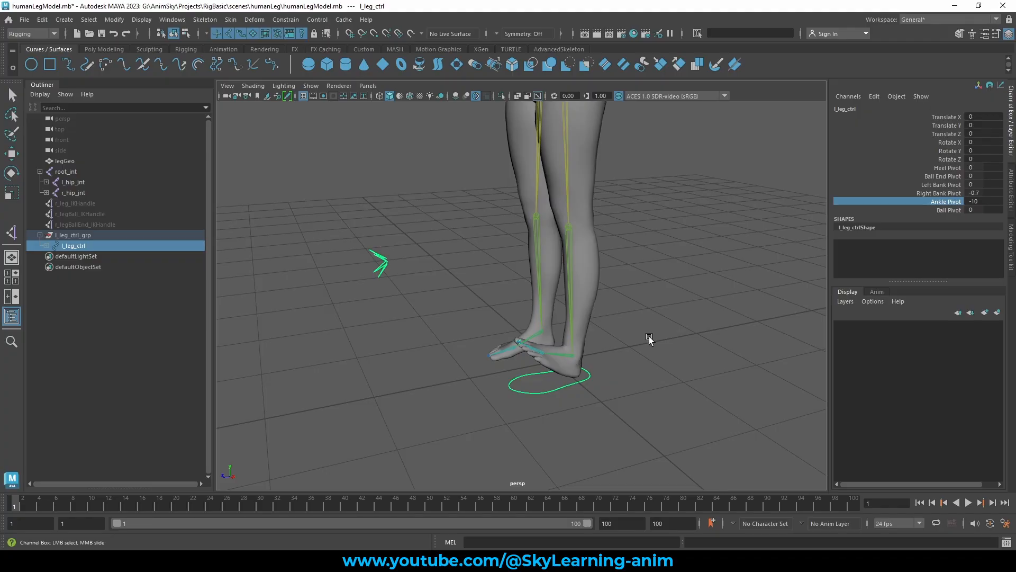
pyautogui.moveTo(768, 280); pyautogui.dragTo(824, 250, button='middle')
pyautogui.hotkey('ctrl', 'z')
# Test l_leg_ctrl's Ball Pivot attribute with a close view of the left foot and undo the change.
pyautogui.click(951, 211)
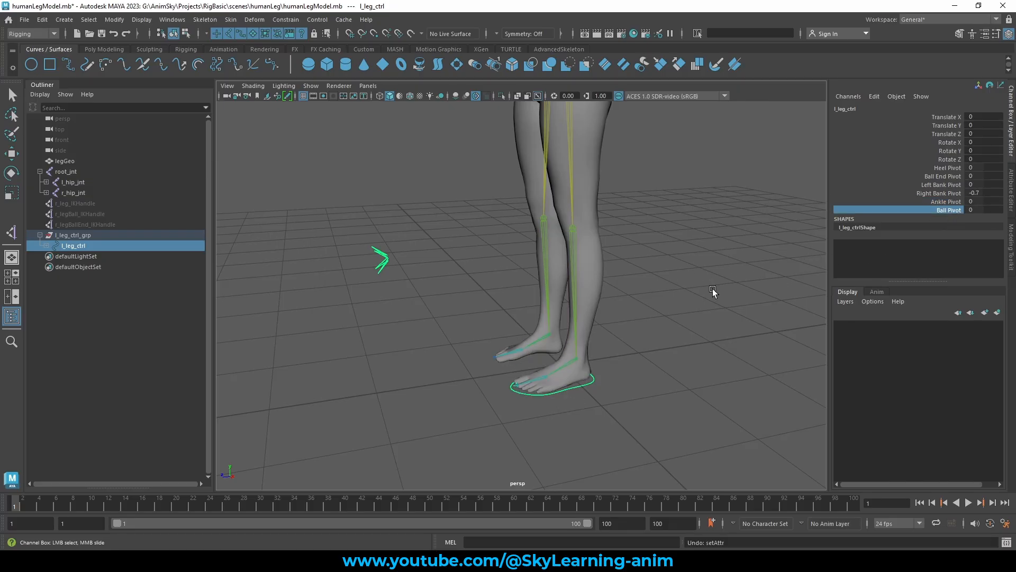
pyautogui.keyDown('alt'); pyautogui.moveTo(701, 313); pyautogui.dragTo(717, 266, button='right'); pyautogui.keyUp('alt')
pyautogui.keyDown('alt'); pyautogui.moveTo(717, 266); pyautogui.dragTo(714, 260, button='middle'); pyautogui.keyUp('alt')
pyautogui.scroll(2, 588, 313)
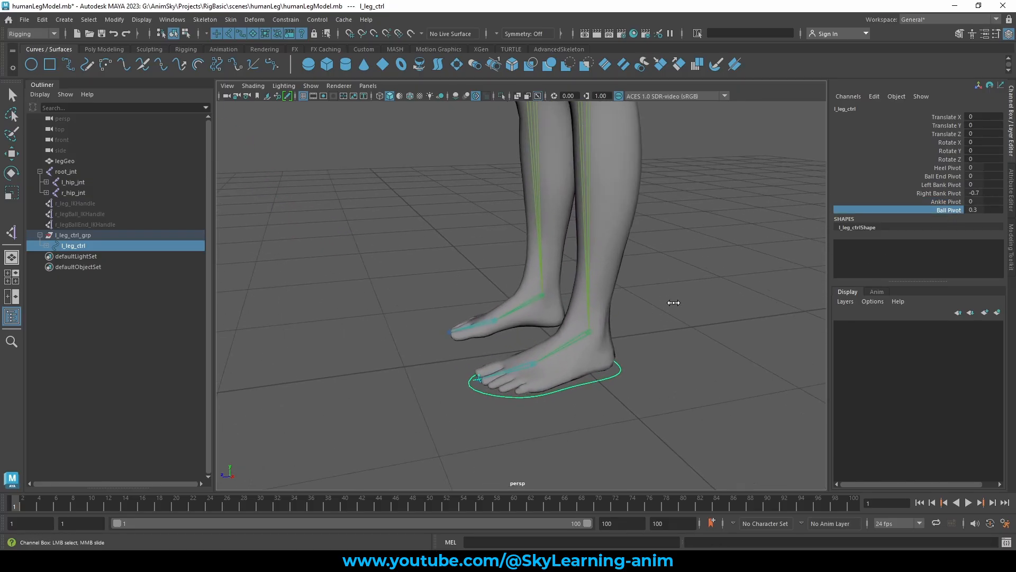
pyautogui.moveTo(651, 297); pyautogui.dragTo(702, 279, button='middle')
pyautogui.scroll(-3, 521, 360)
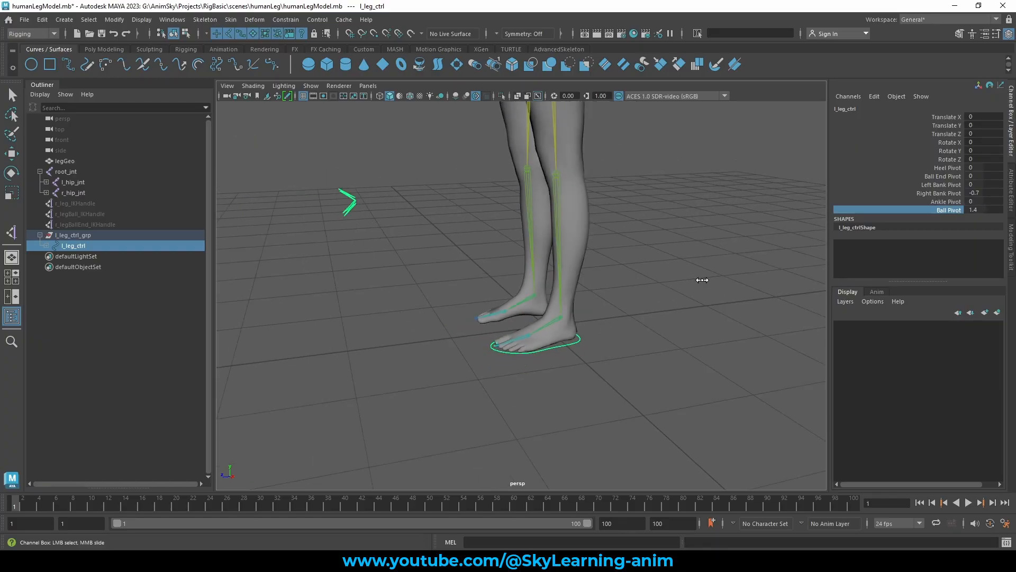
pyautogui.hotkey('ctrl', 'z')
pyautogui.hotkey('ctrl', 'z')
pyautogui.hotkey('ctrl', 'z')
pyautogui.hotkey('ctrl', 'z')
# Test the knee pole vector control l_legPV_ctl by moving it, and undo the move.
pyautogui.scroll(-4, 435, 331)
pyautogui.keyDown('alt'); pyautogui.moveTo(504, 315); pyautogui.dragTo(550, 339); pyautogui.keyUp('alt')
pyautogui.keyDown('alt'); pyautogui.moveTo(485, 358); pyautogui.dragTo(462, 416, button='middle'); pyautogui.keyUp('alt')
pyautogui.keyDown('alt'); pyautogui.moveTo(484, 376); pyautogui.dragTo(579, 344); pyautogui.keyUp('alt')
pyautogui.press('w')
pyautogui.moveTo(629, 260); pyautogui.dragTo(613, 324)
pyautogui.hotkey('ctrl', 'z')
pyautogui.keyDown('alt'); pyautogui.moveTo(618, 385); pyautogui.dragTo(643, 338); pyautogui.keyUp('alt')
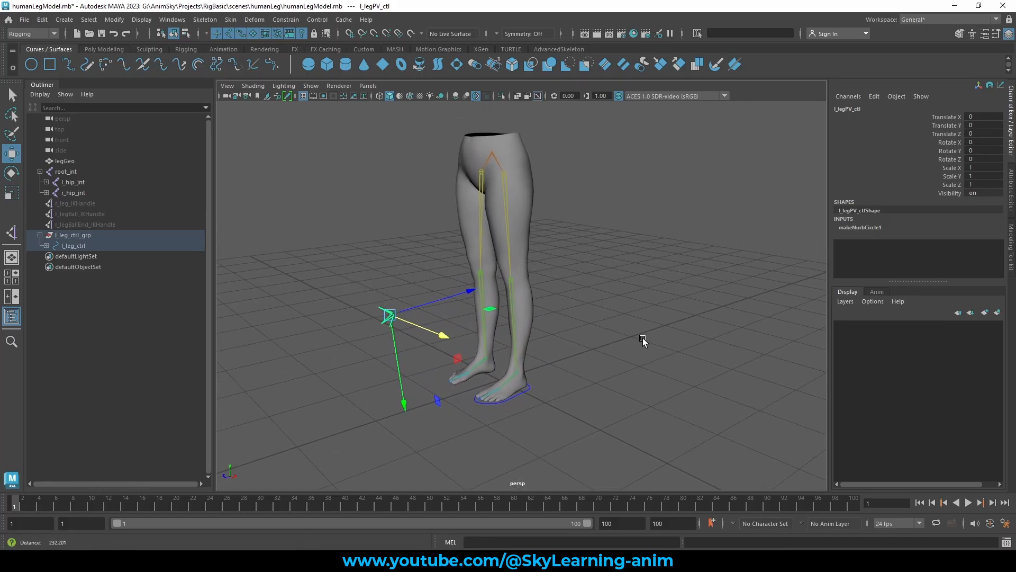
# Select the left foot control to show its attributes, collapse the root_jnt hierarchy, and clear the selection.
pyautogui.click(643, 337)
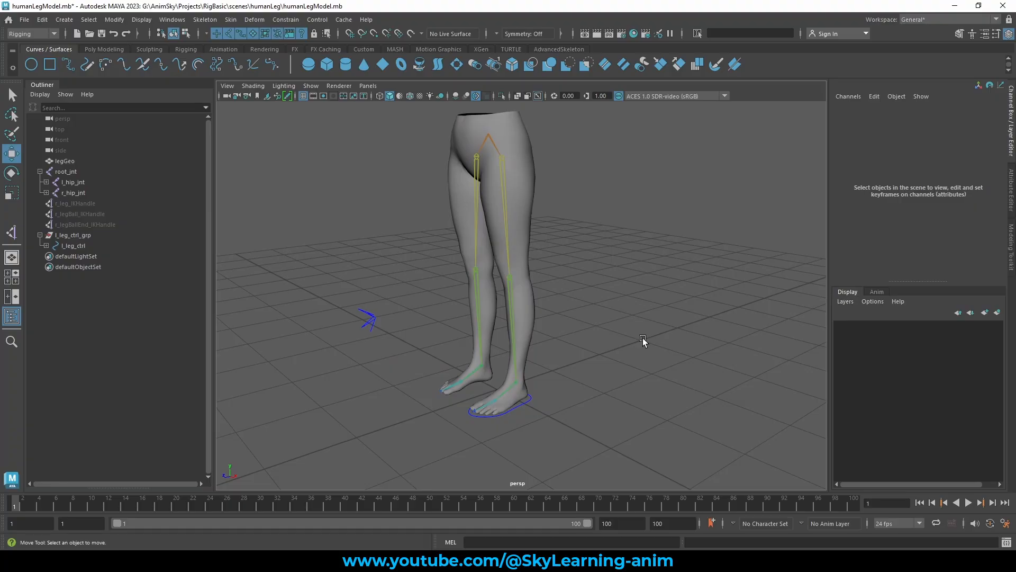
pyautogui.click(522, 403)
pyautogui.click(40, 172)
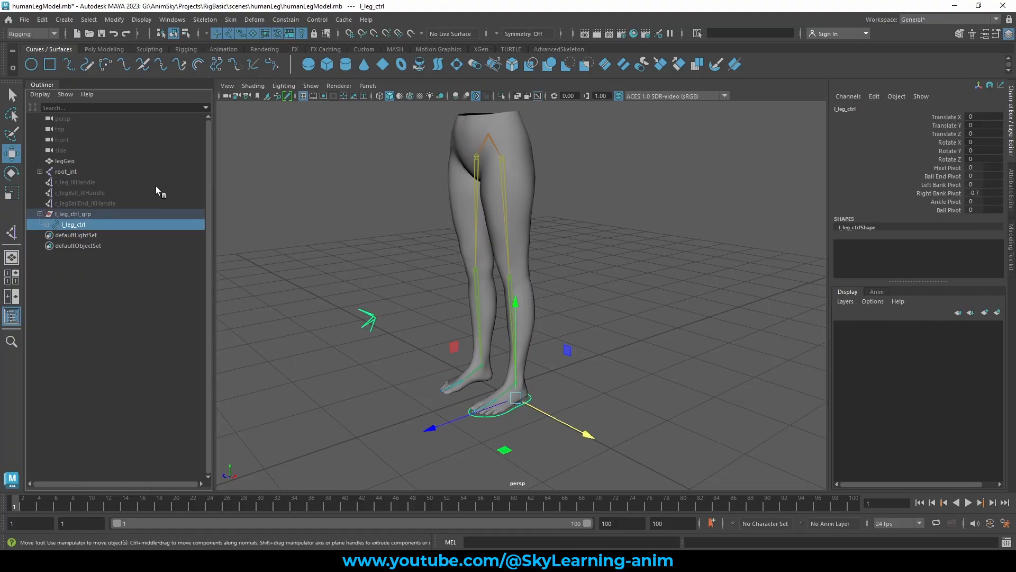
pyautogui.click(395, 253)
pyautogui.keyDown('alt'); pyautogui.moveTo(539, 244); pyautogui.dragTo(569, 246); pyautogui.keyUp('alt')
pyautogui.keyDown('alt'); pyautogui.moveTo(593, 237); pyautogui.dragTo(593, 247, button='middle'); pyautogui.keyUp('alt')
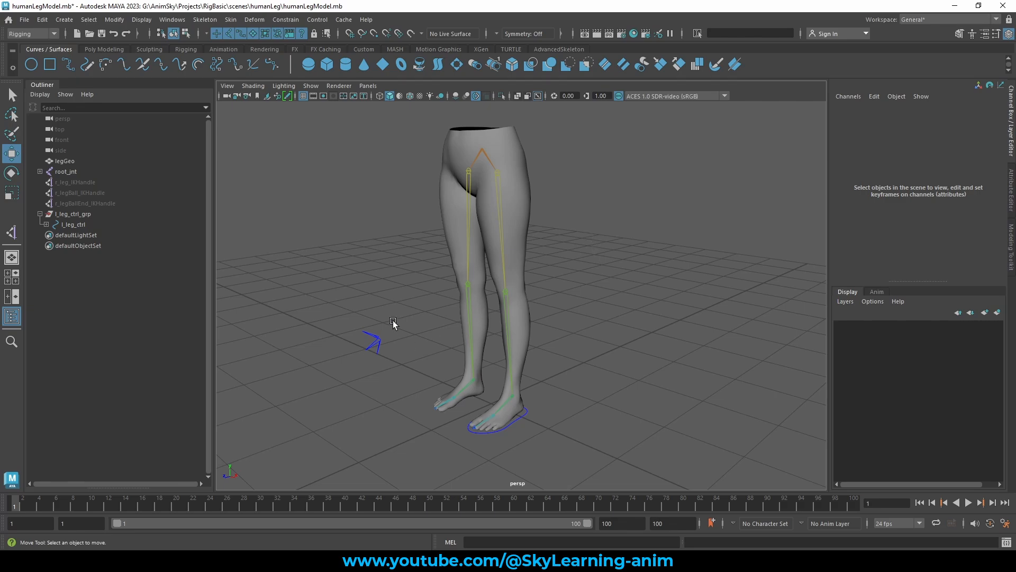
# Select the knee pole vector control to inspect its channels, and deselect it.
pyautogui.moveTo(429, 305); pyautogui.dragTo(310, 395)
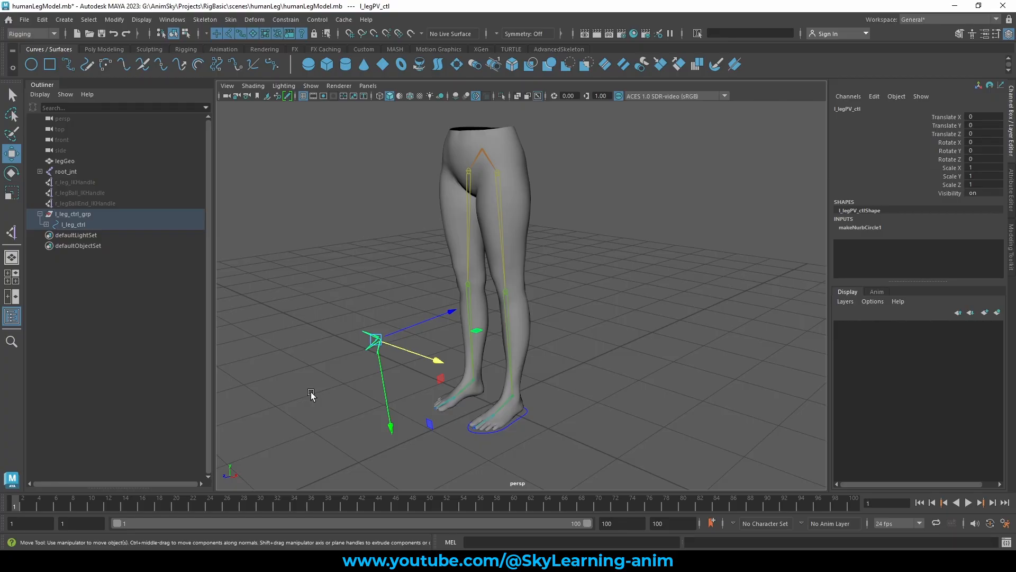
pyautogui.click(611, 310)
pyautogui.keyDown('alt'); pyautogui.moveTo(611, 310); pyautogui.dragTo(599, 299); pyautogui.keyUp('alt')
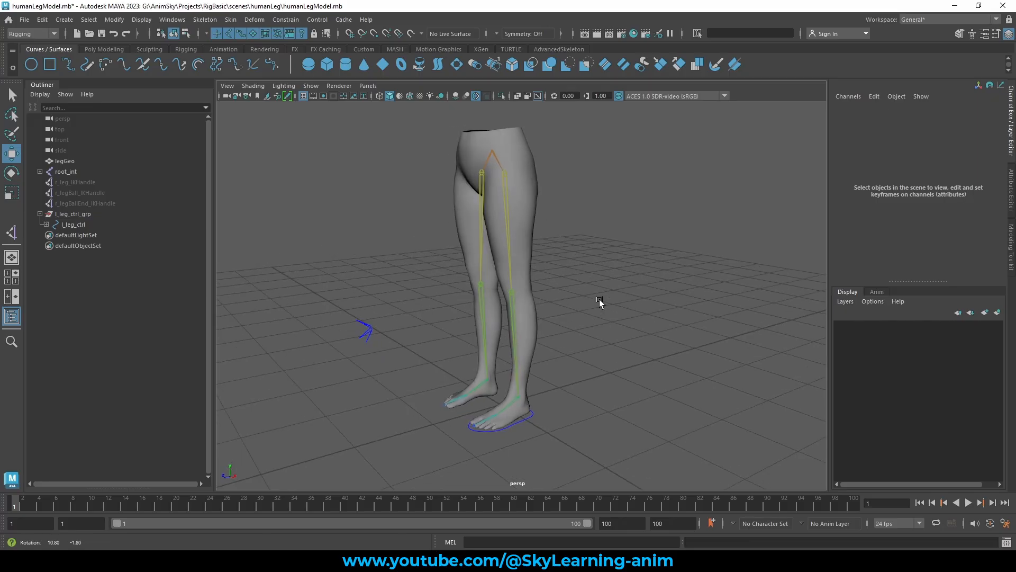
pyautogui.keyDown('alt'); pyautogui.moveTo(599, 300); pyautogui.dragTo(627, 295, button='middle'); pyautogui.keyUp('alt')
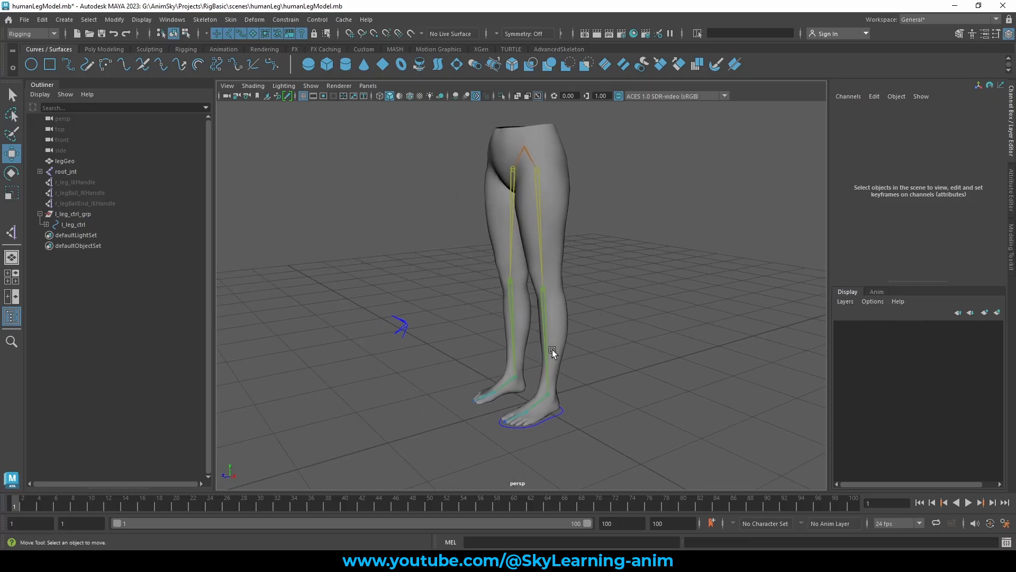